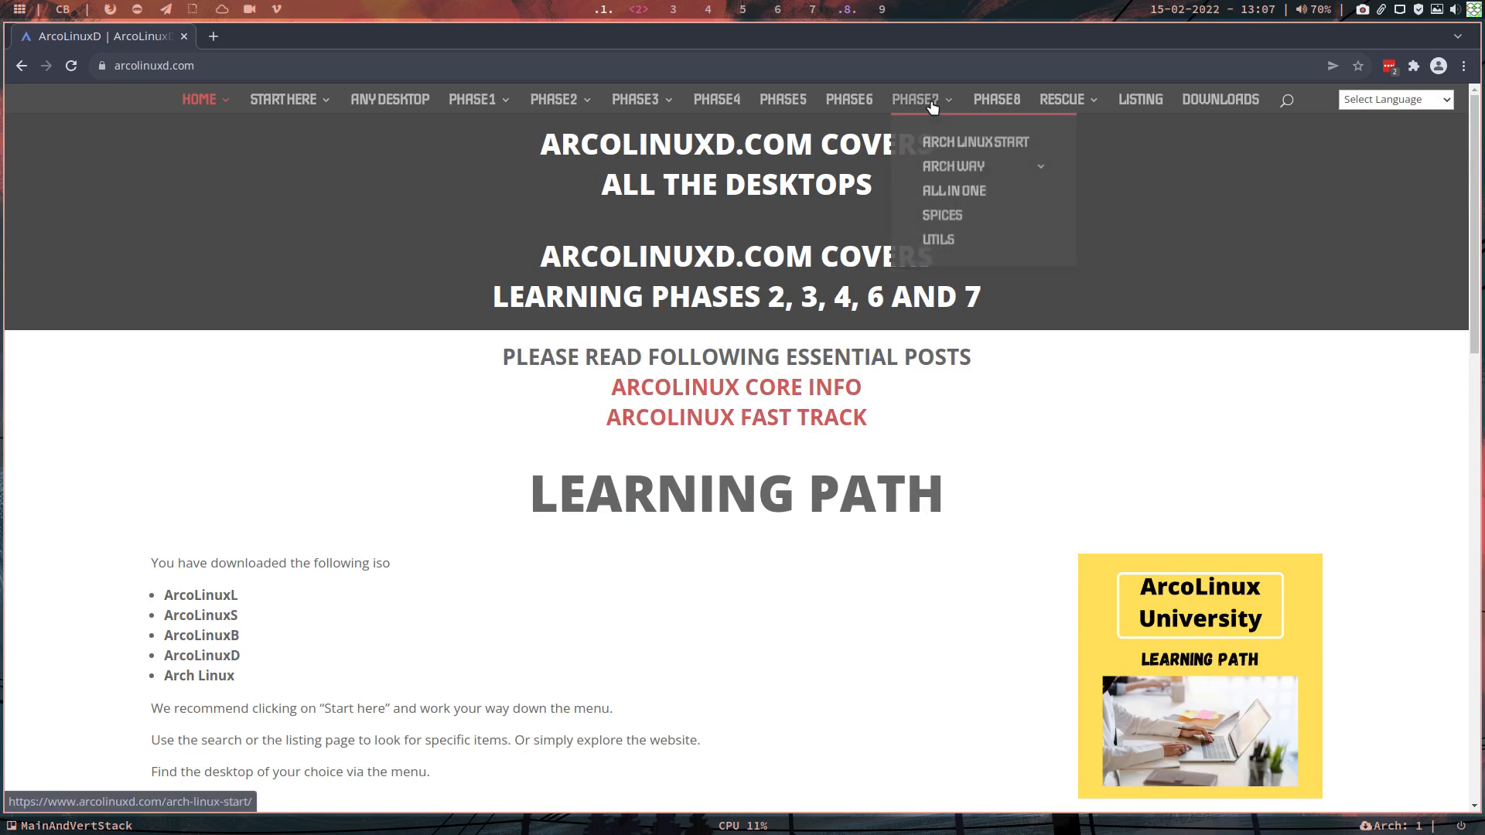
Open the latest article on installing Arch Linux with Uefi, Ext4, Systemd-boot, Sddm and Xfce4, and look through its content.
mouse_move(963, 172)
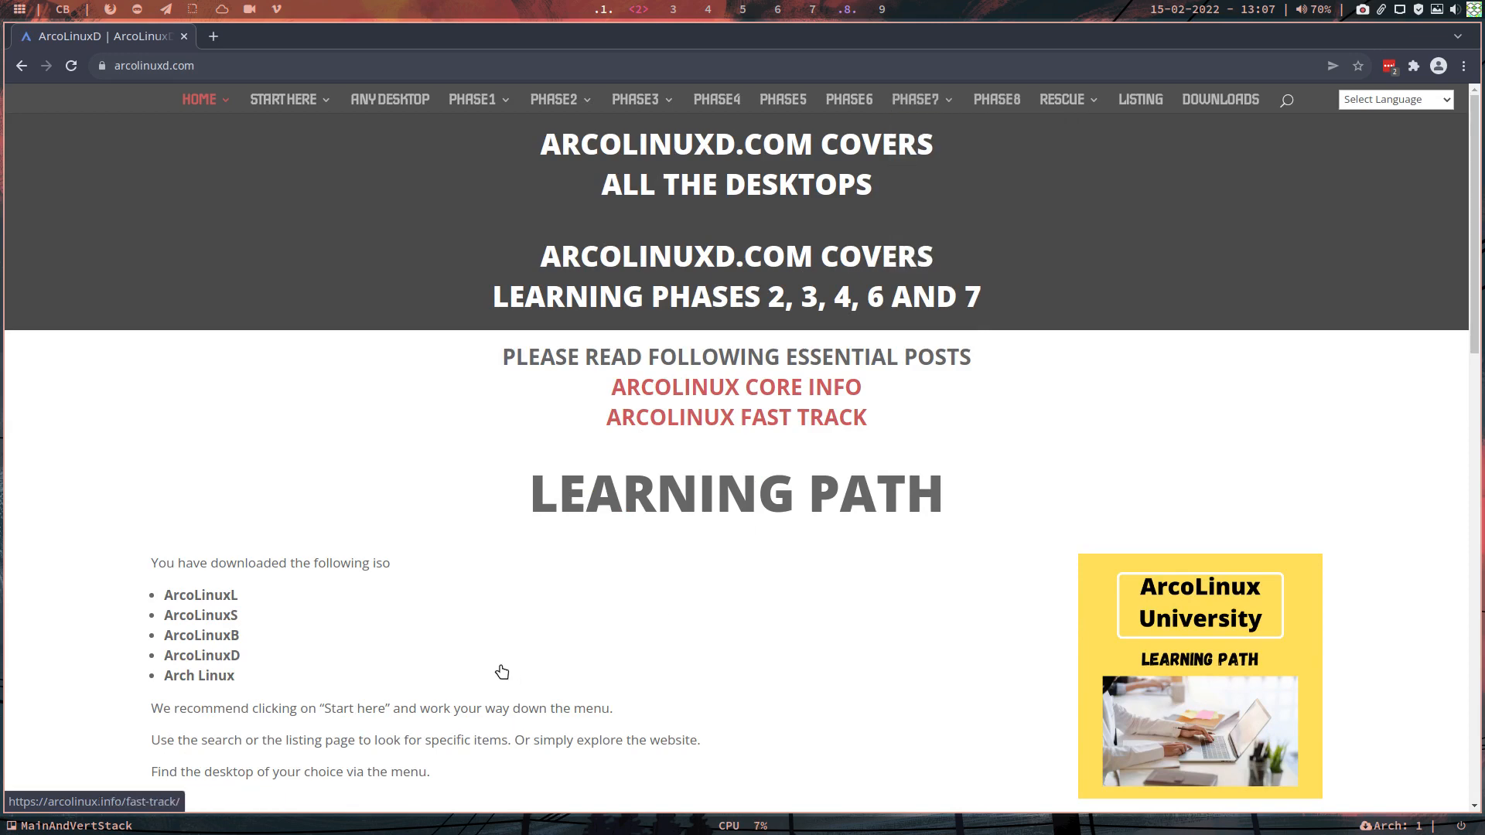
scroll(282, 477, down, 5)
scroll(282, 477, down, 3)
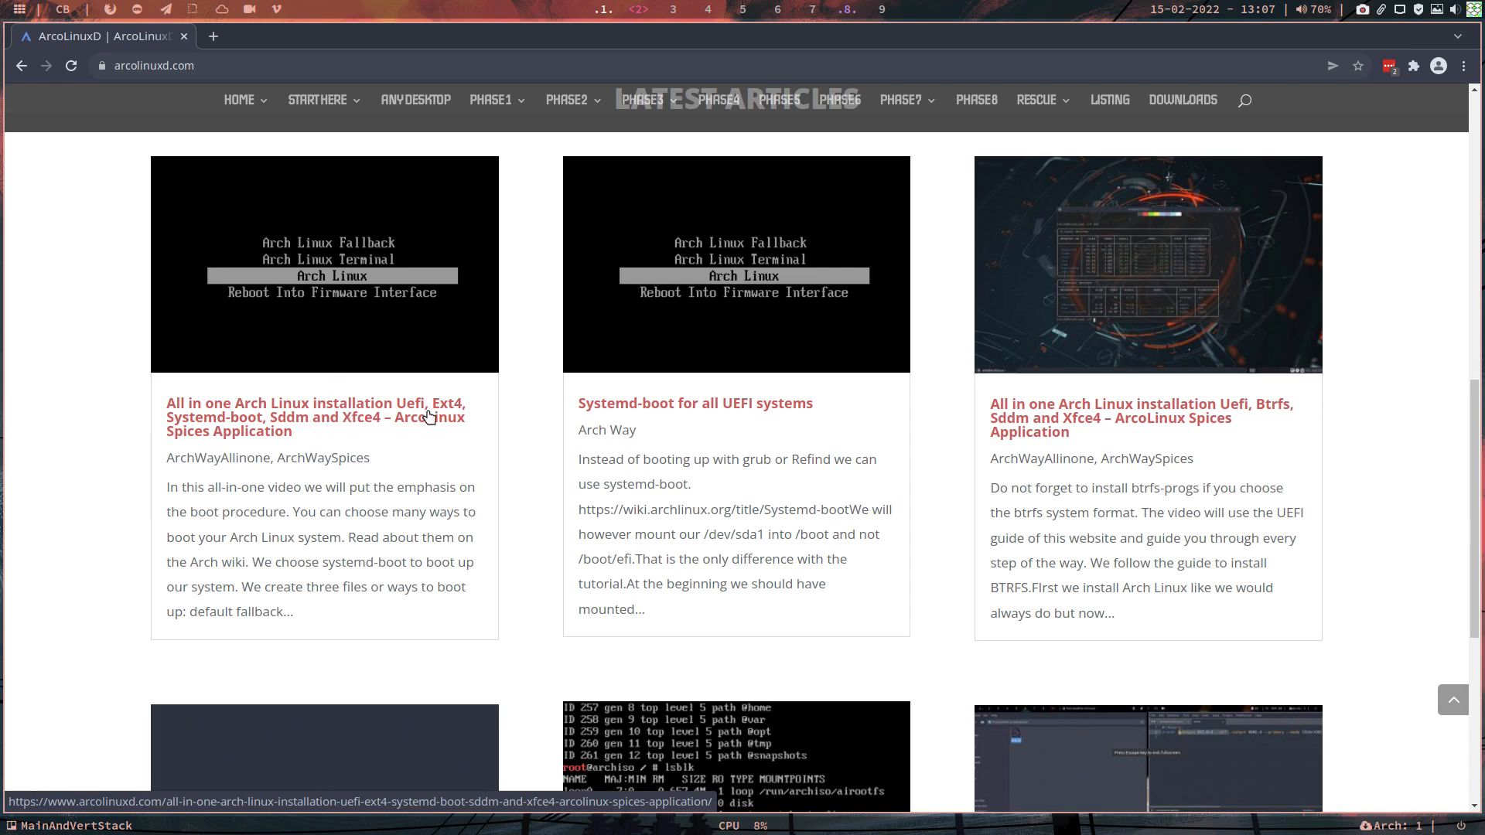
click(292, 409)
scroll(285, 417, down, 6)
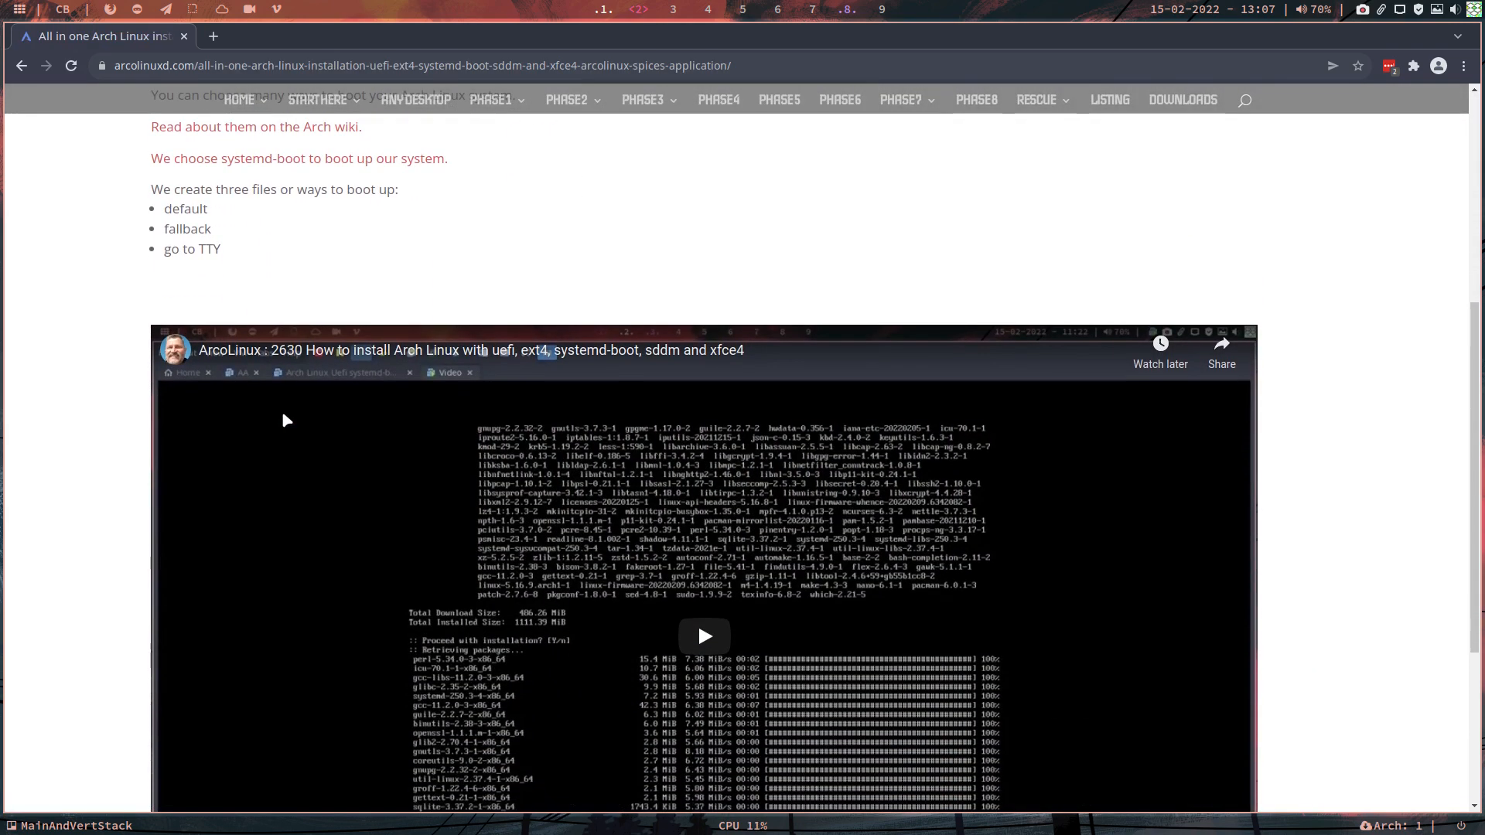
scroll(283, 417, down, 4)
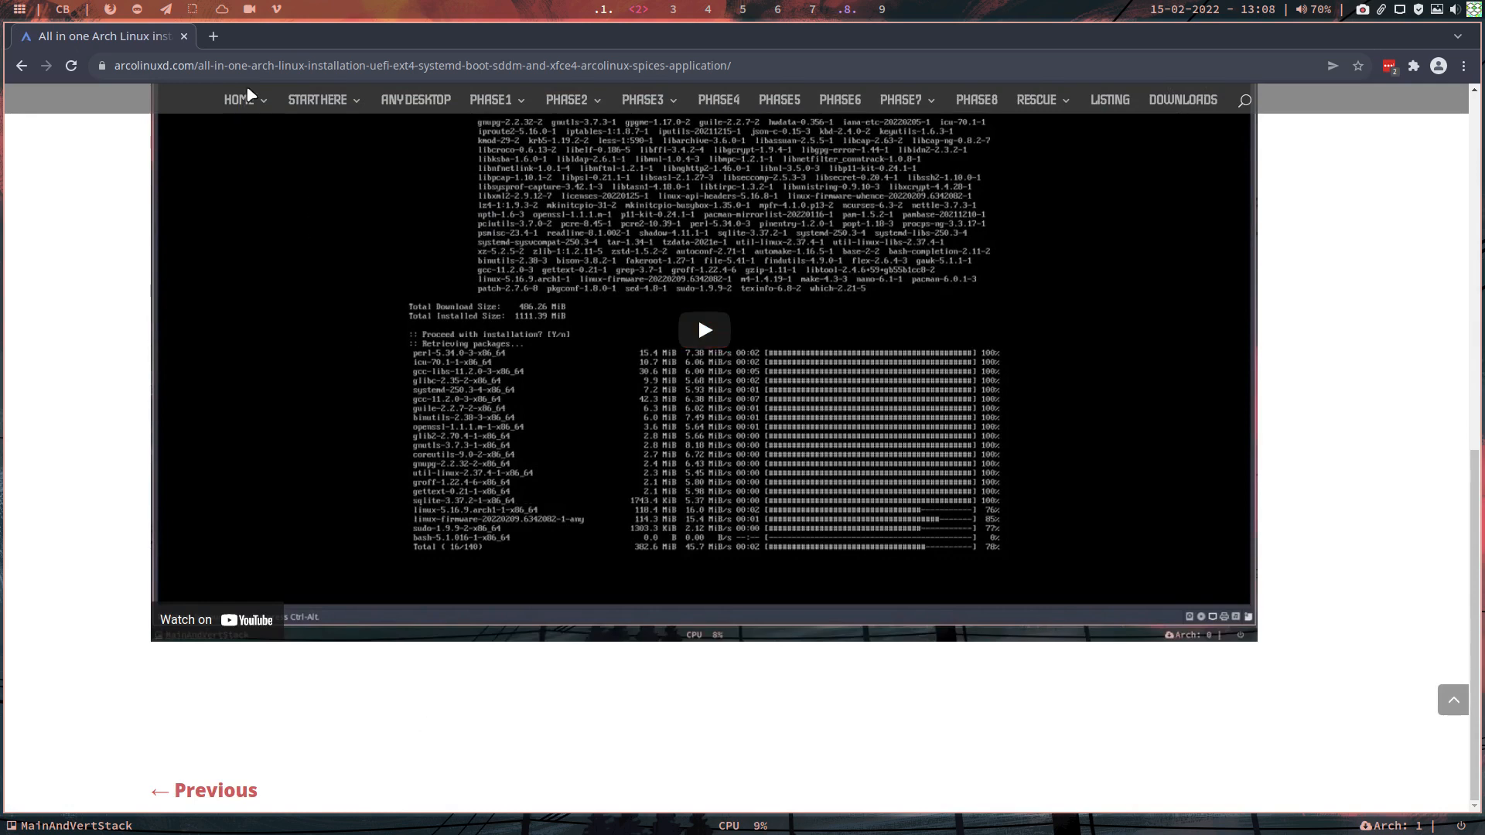
Open the arcolinux.info site and find its section on the Tweak Tool, Spices Application and Desktop Trasher.
mouse_move(240, 99)
click(265, 146)
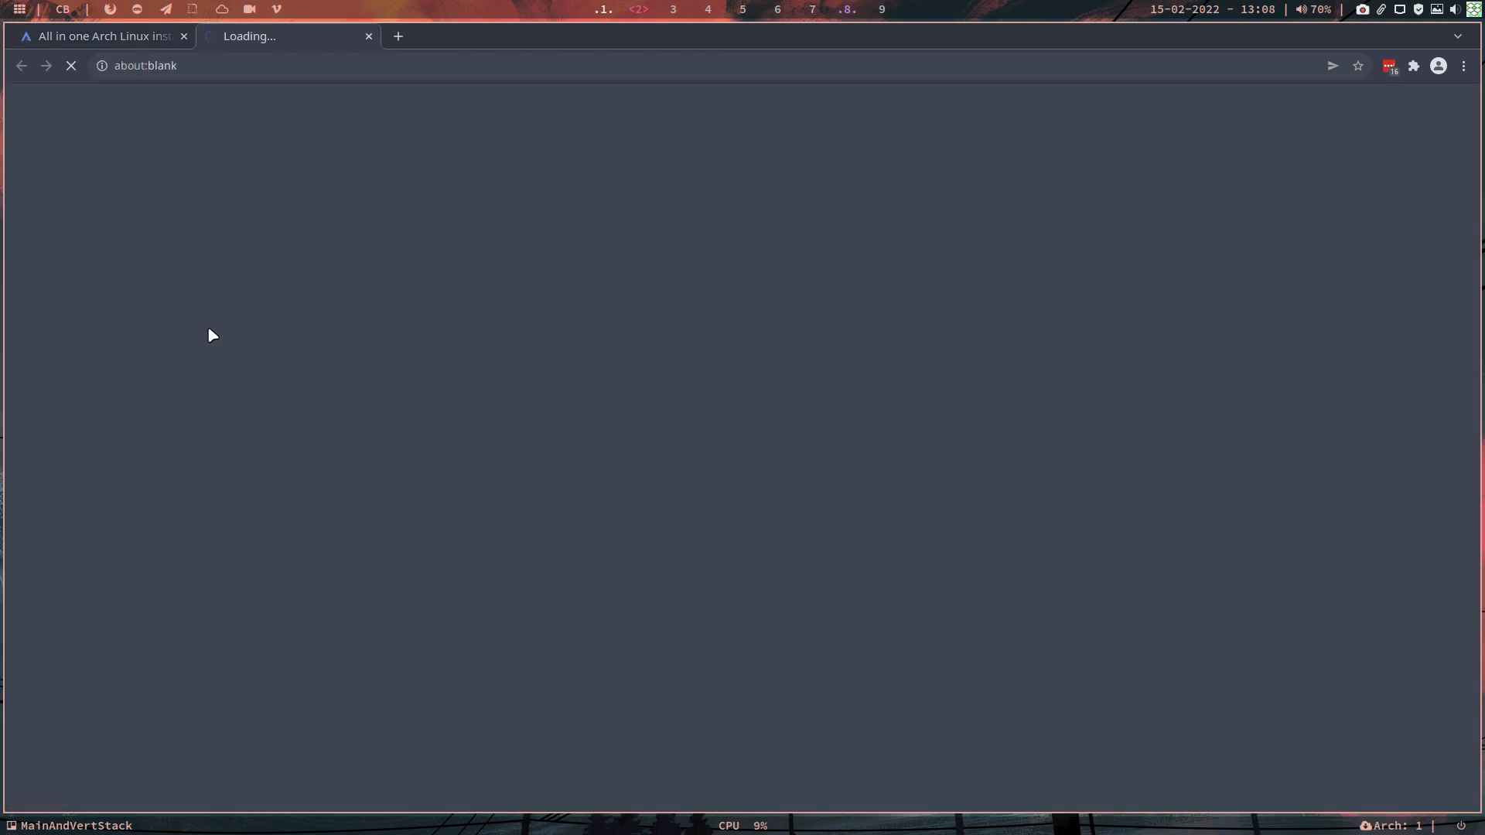
scroll(419, 491, down, 20)
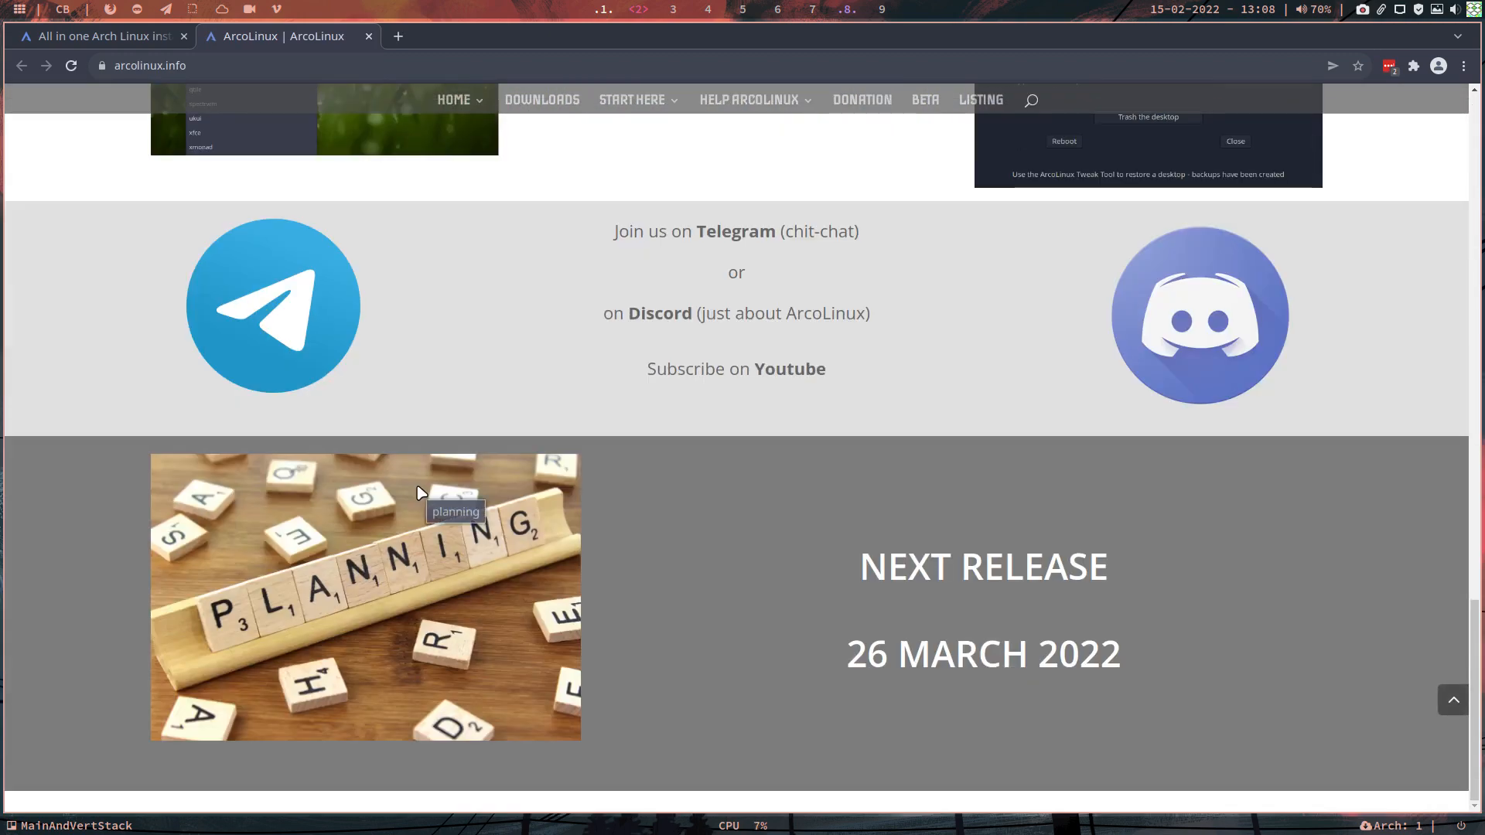
scroll(418, 490, up, 5)
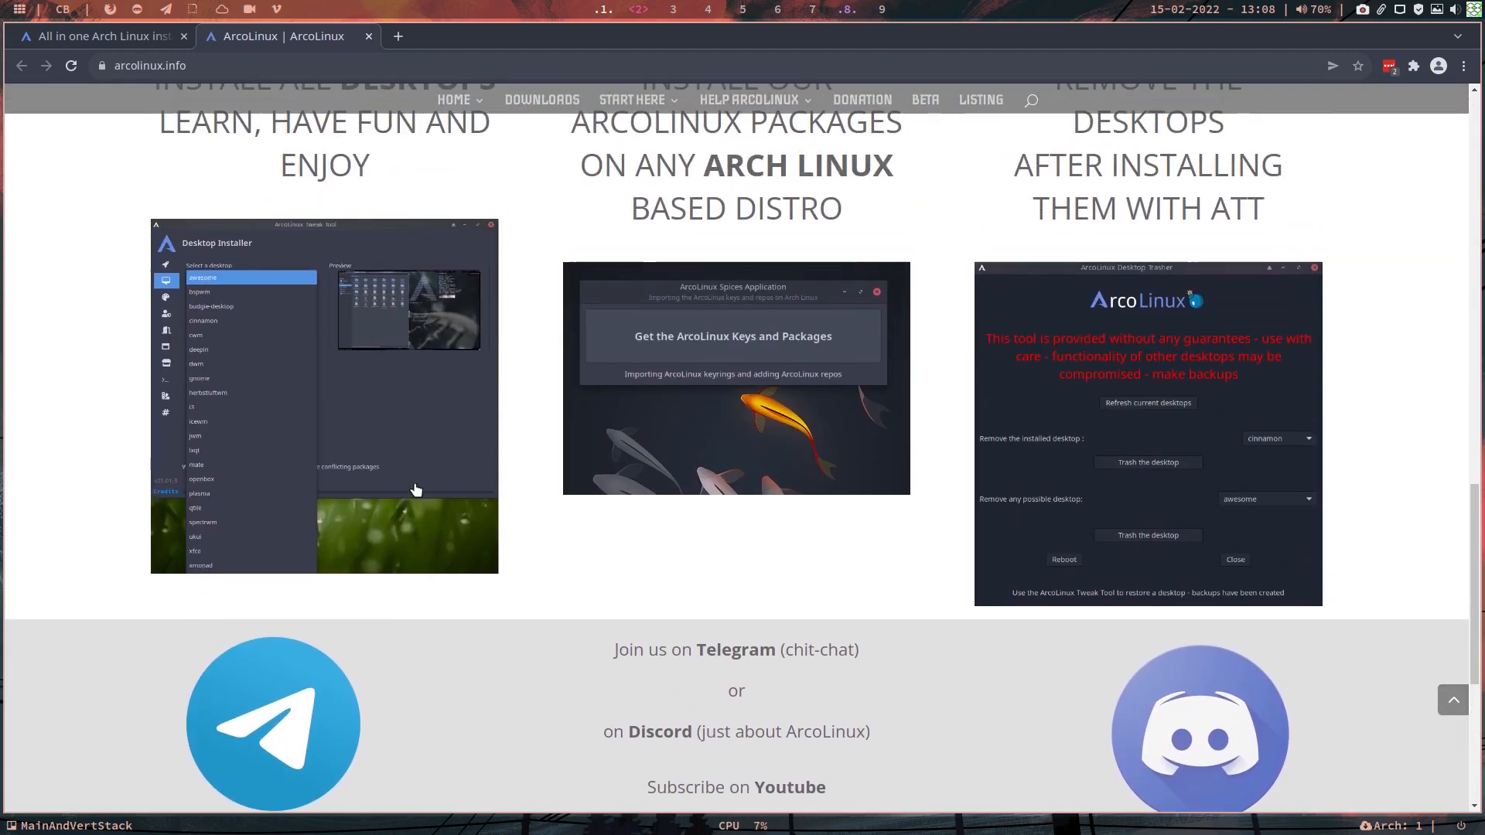
scroll(414, 486, up, 2)
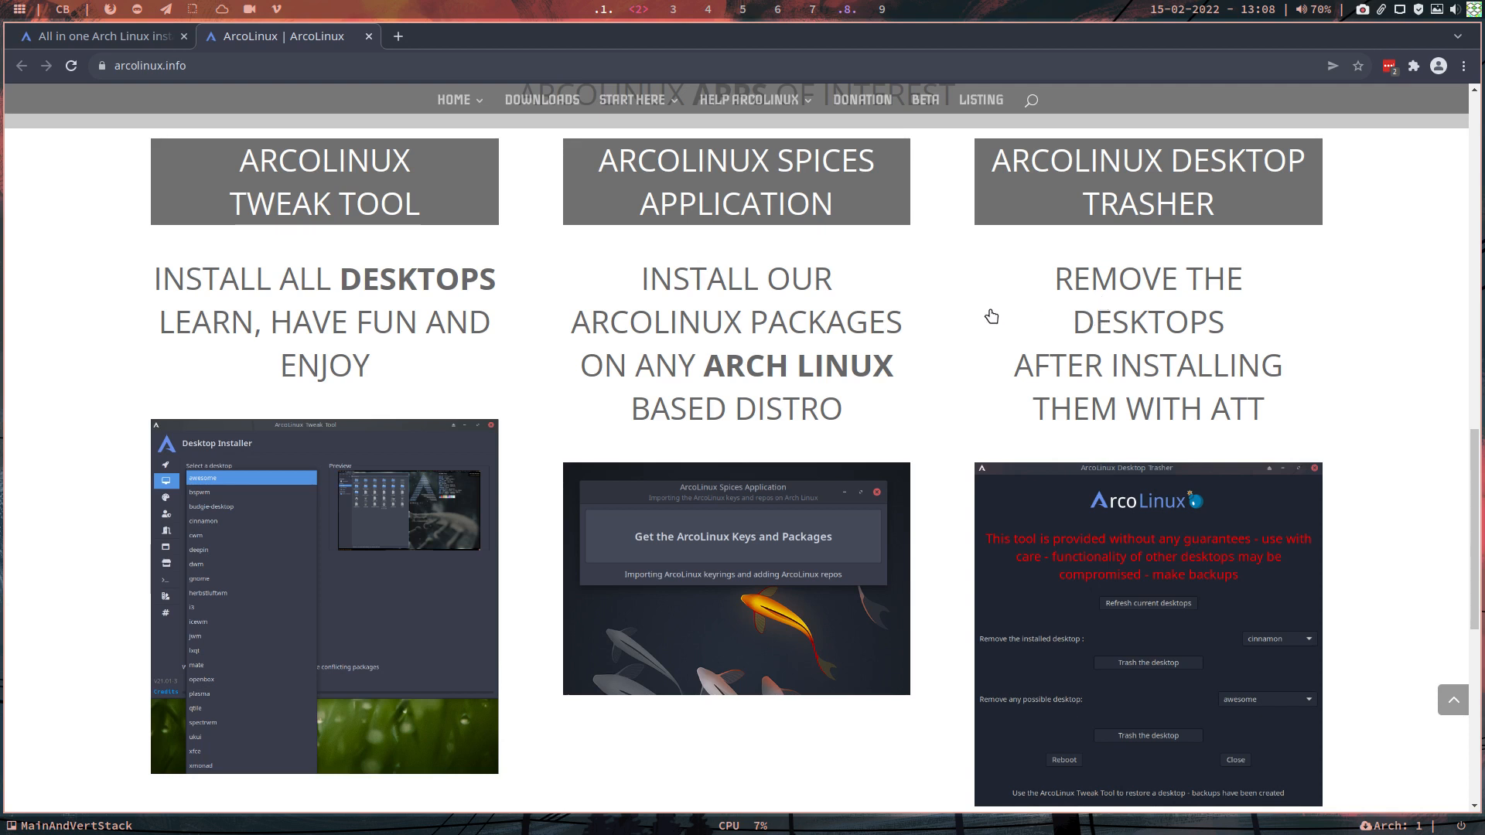
Switch to VMware Workstation and check its product and version information, leaving the information window closed.
click(603, 11)
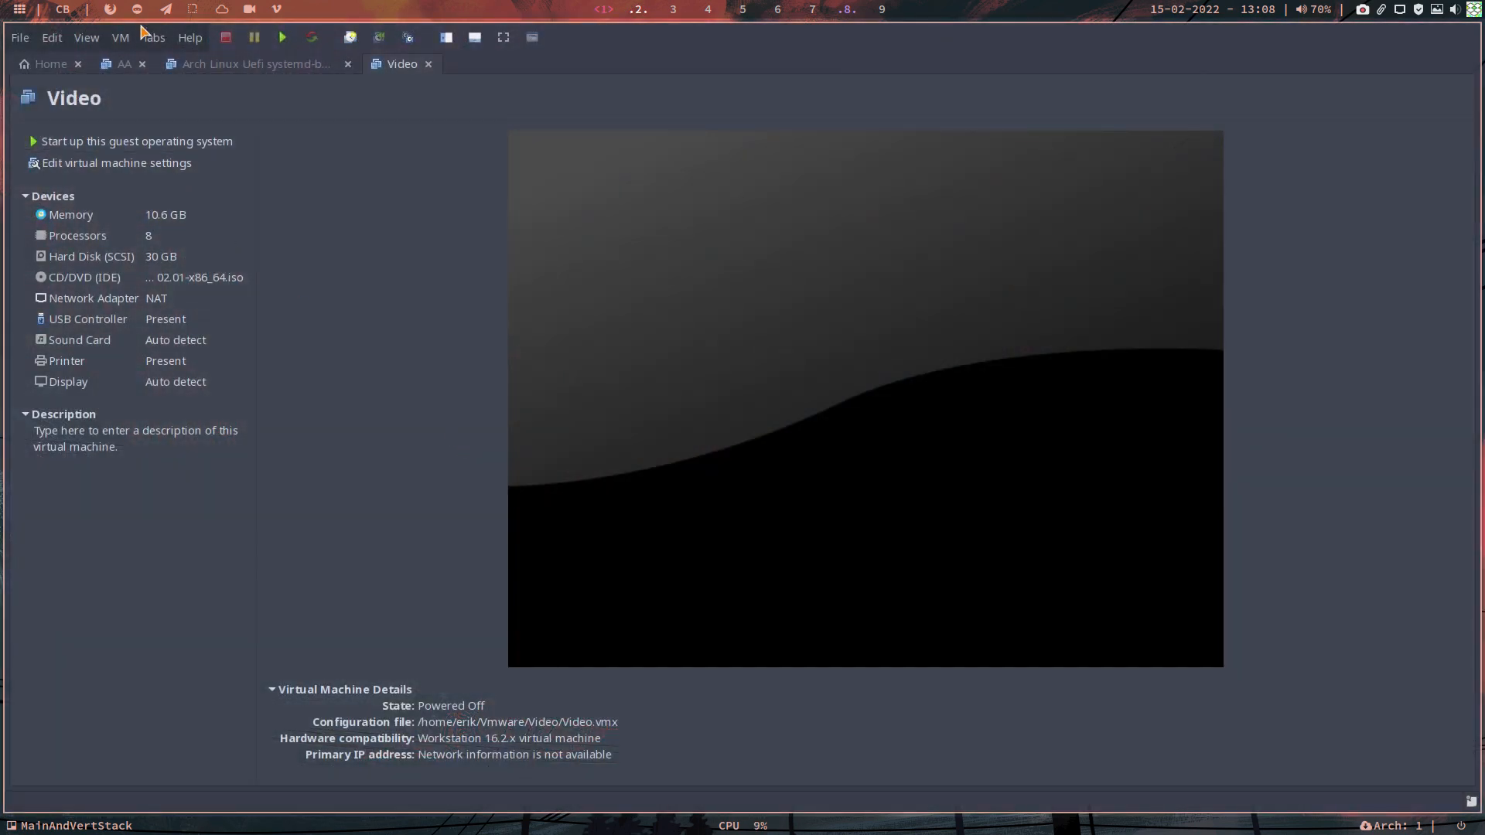
click(190, 37)
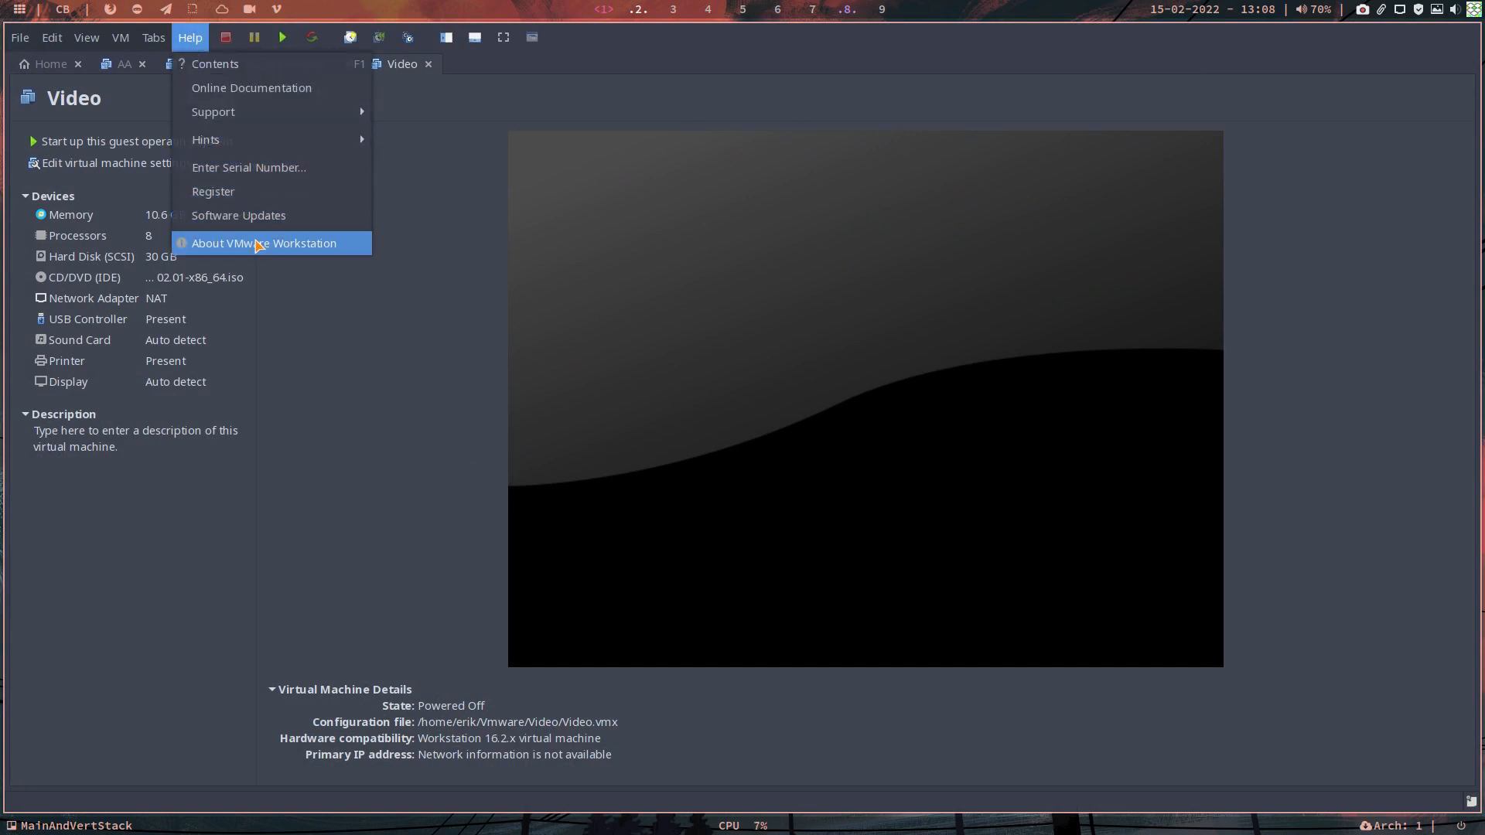
click(249, 242)
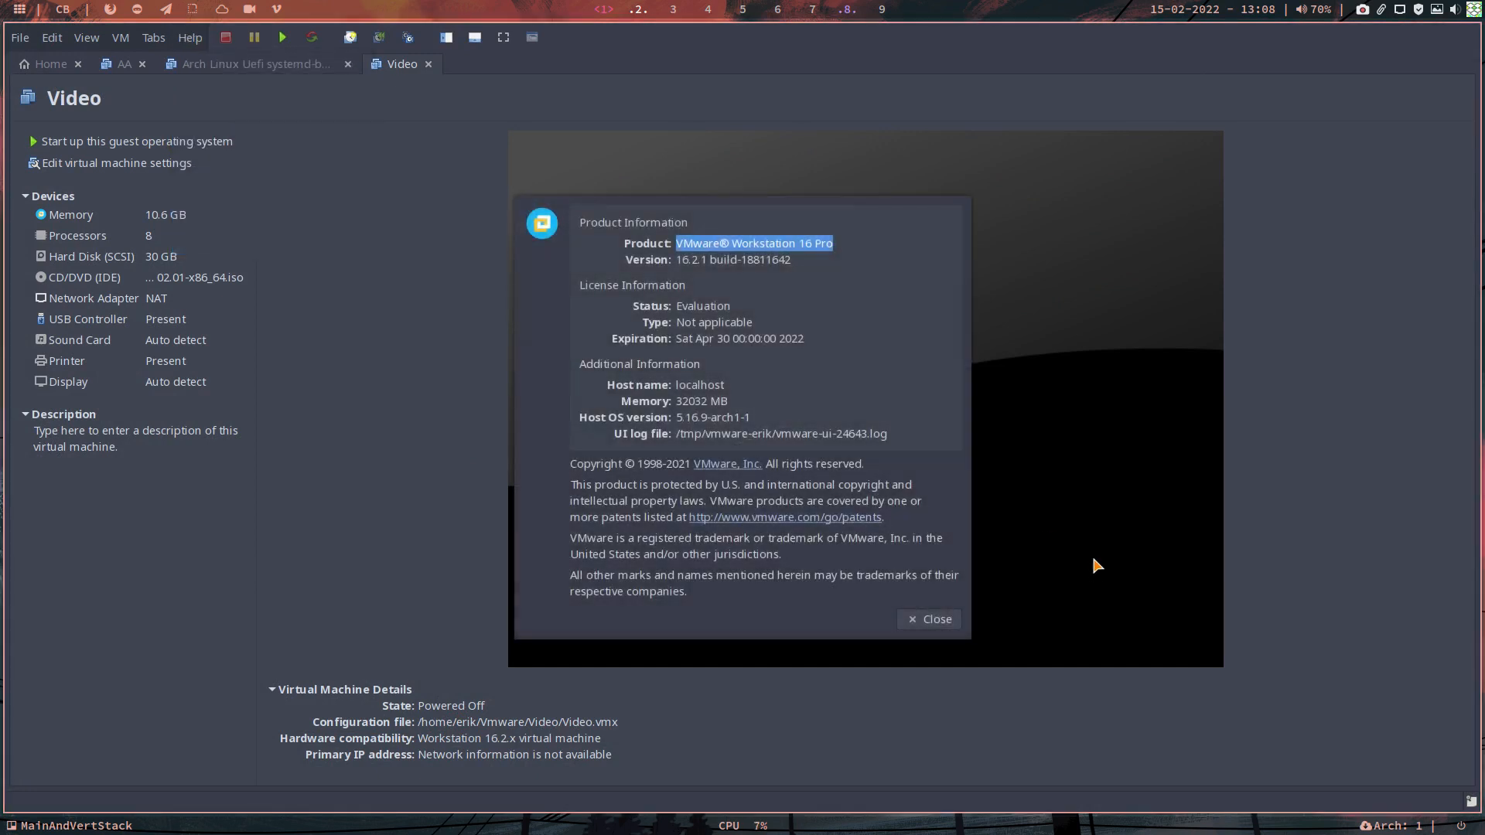
click(937, 623)
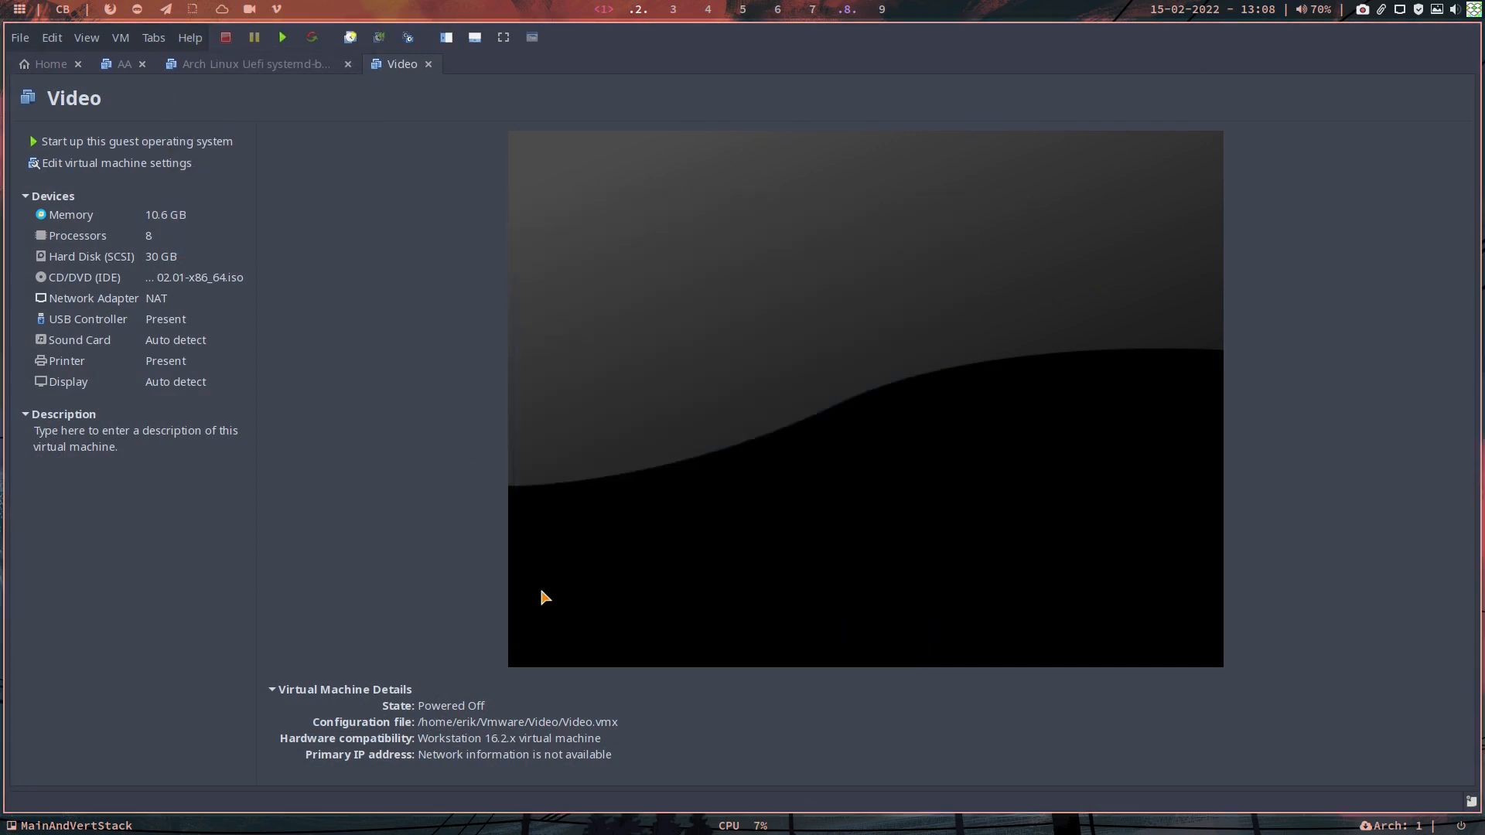
Check the firmware type in the Video virtual machine's advanced options and leave the settings without saving.
click(140, 160)
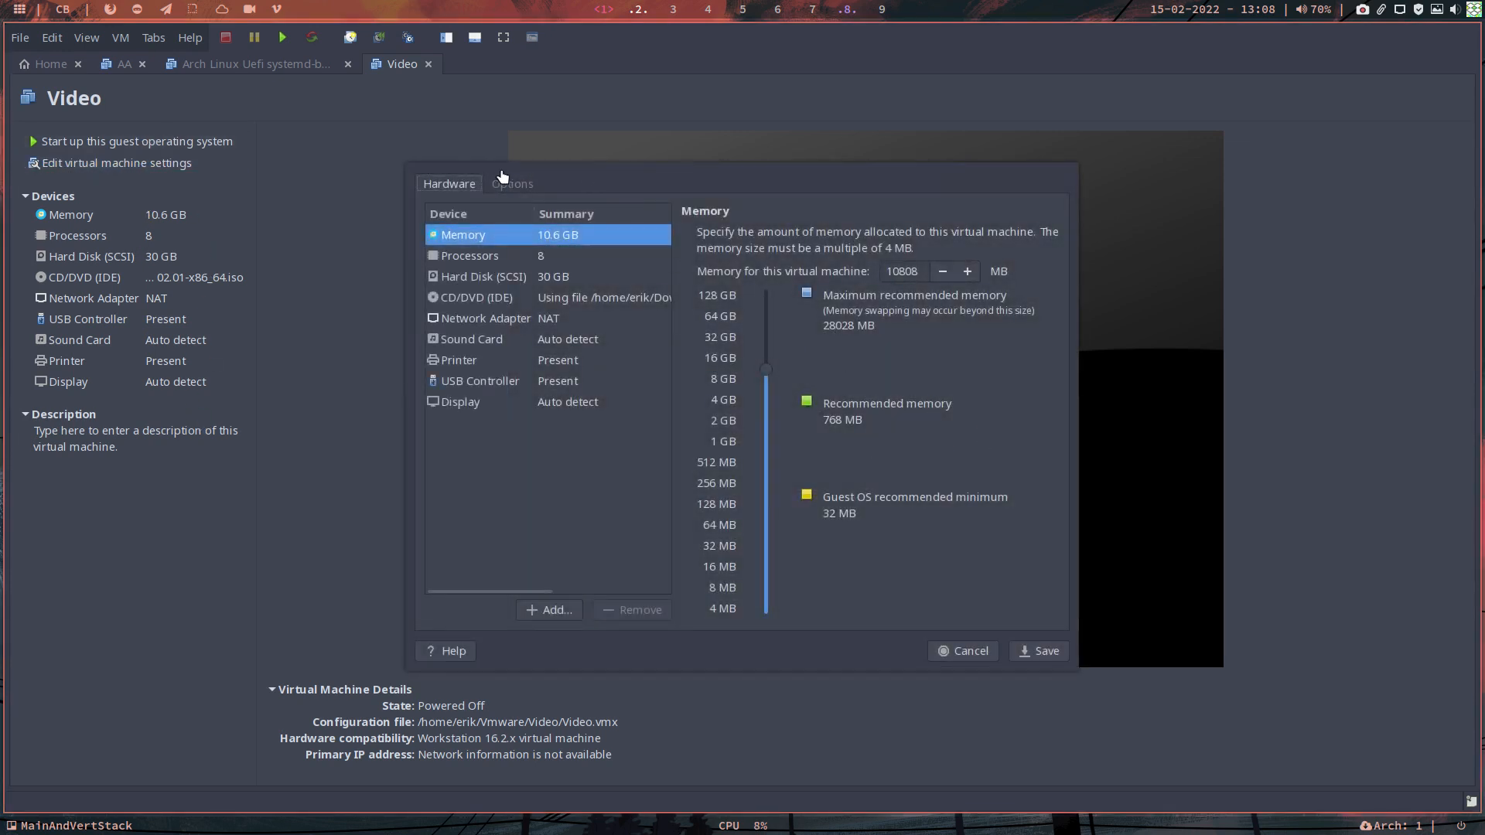
click(509, 184)
click(511, 464)
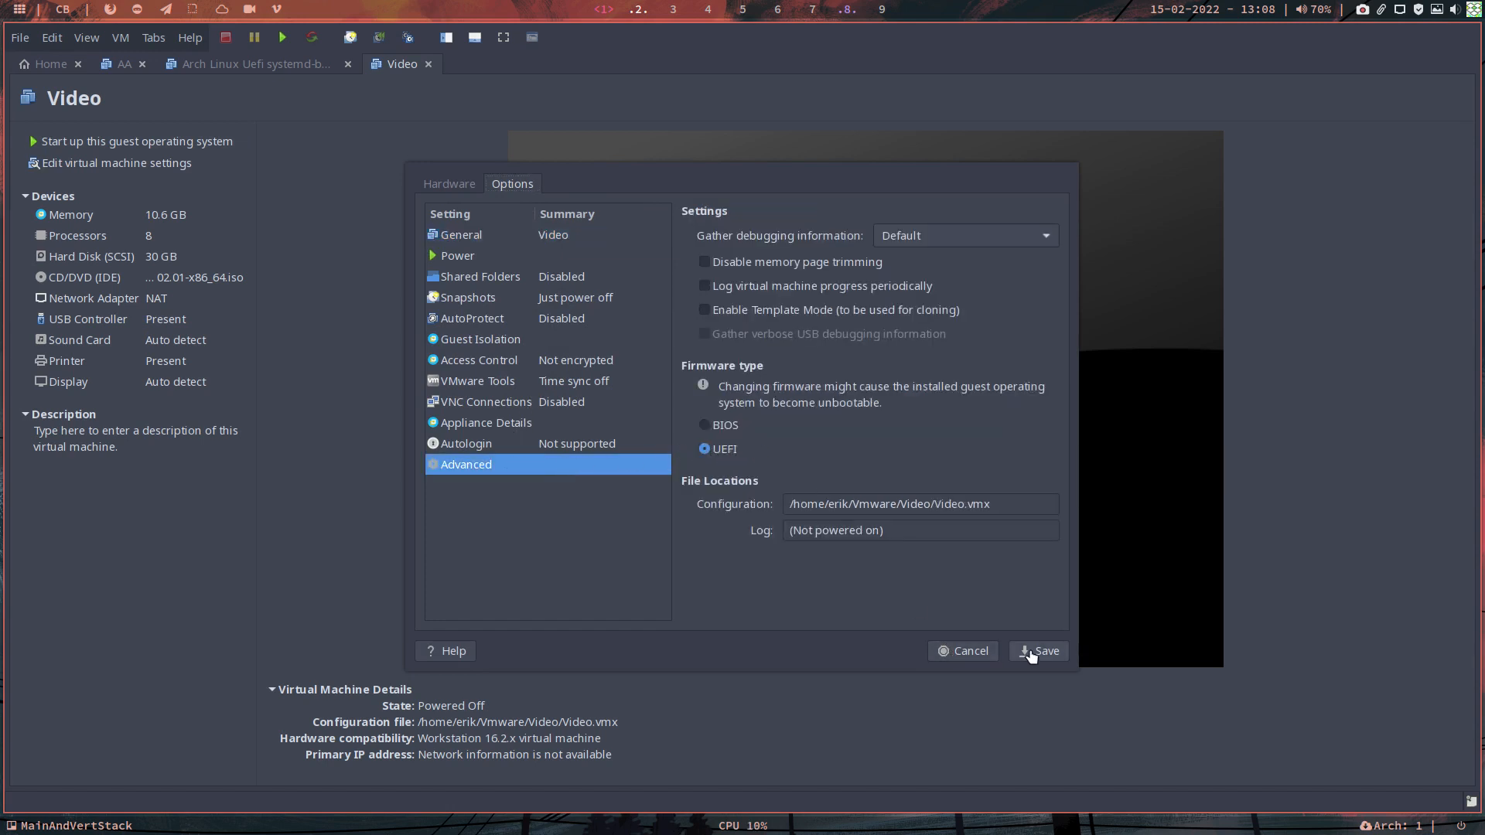
click(974, 652)
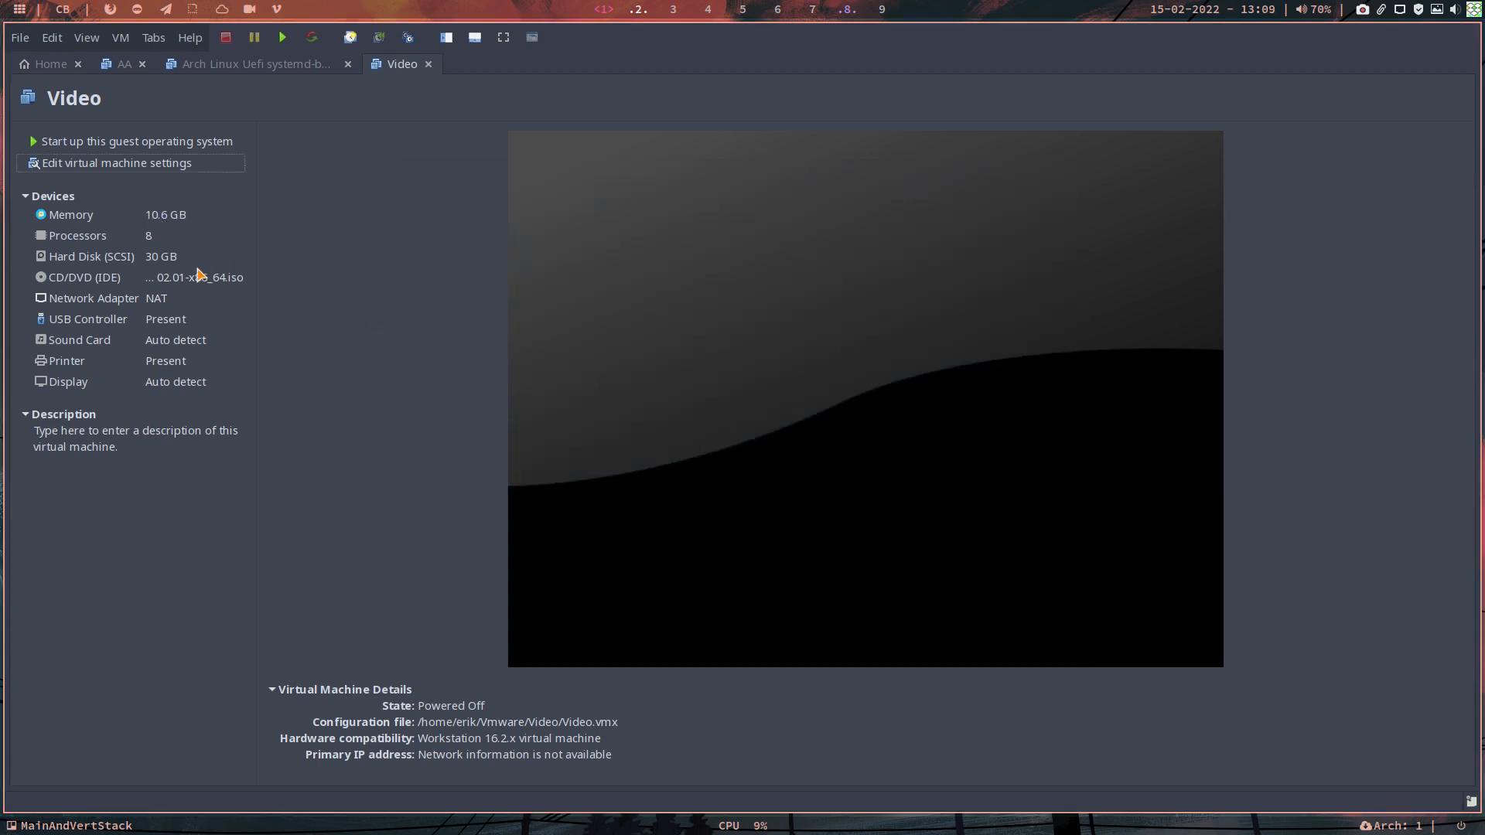
Start the Video virtual machine, look through its boot menu entries and boot the Arch Linux entry.
click(115, 146)
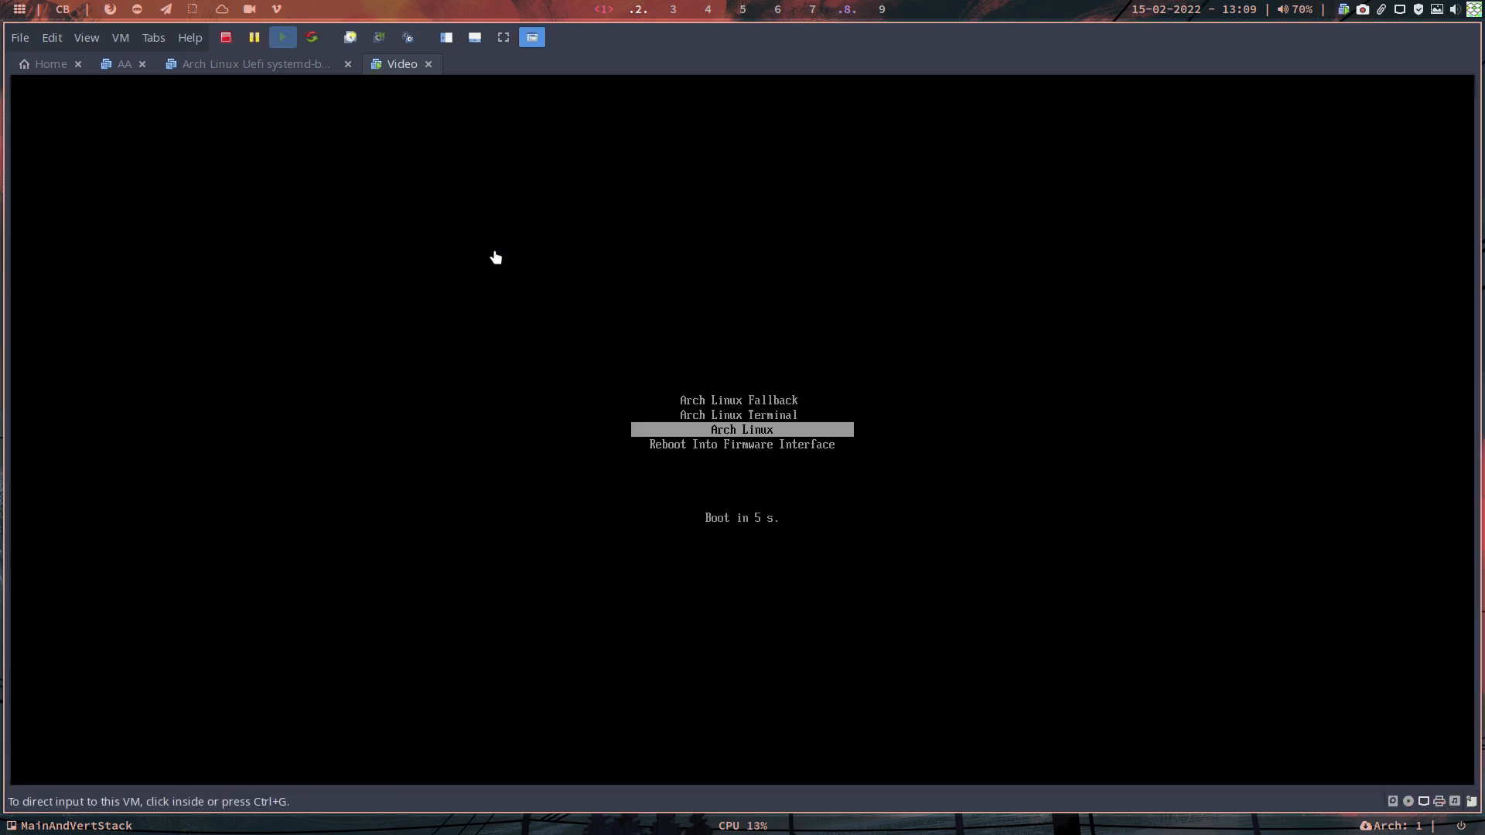
click(641, 361)
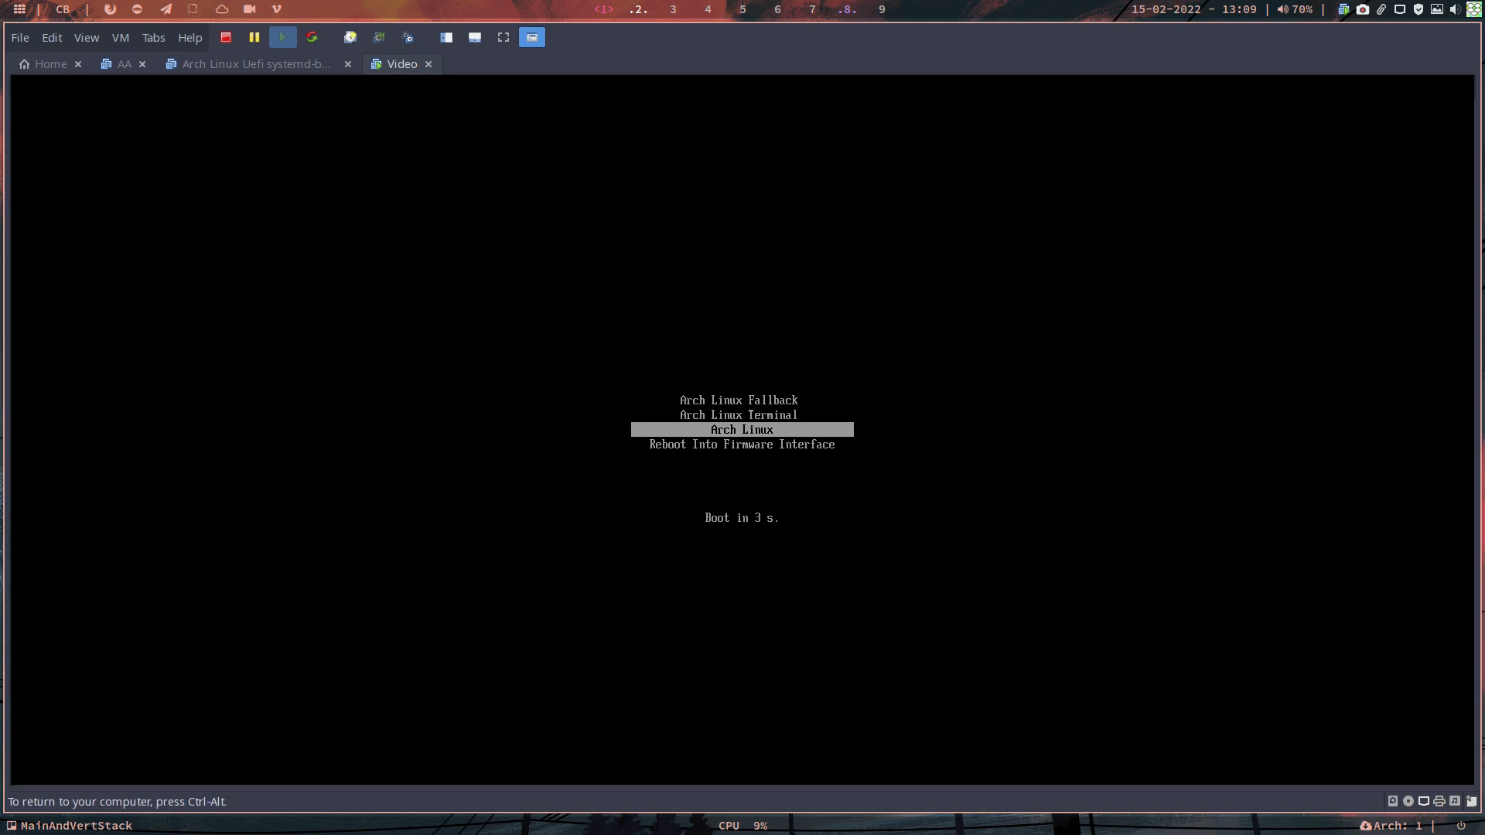
key(Up)
key(Up)
key(Down)
key(Down)
key(Down)
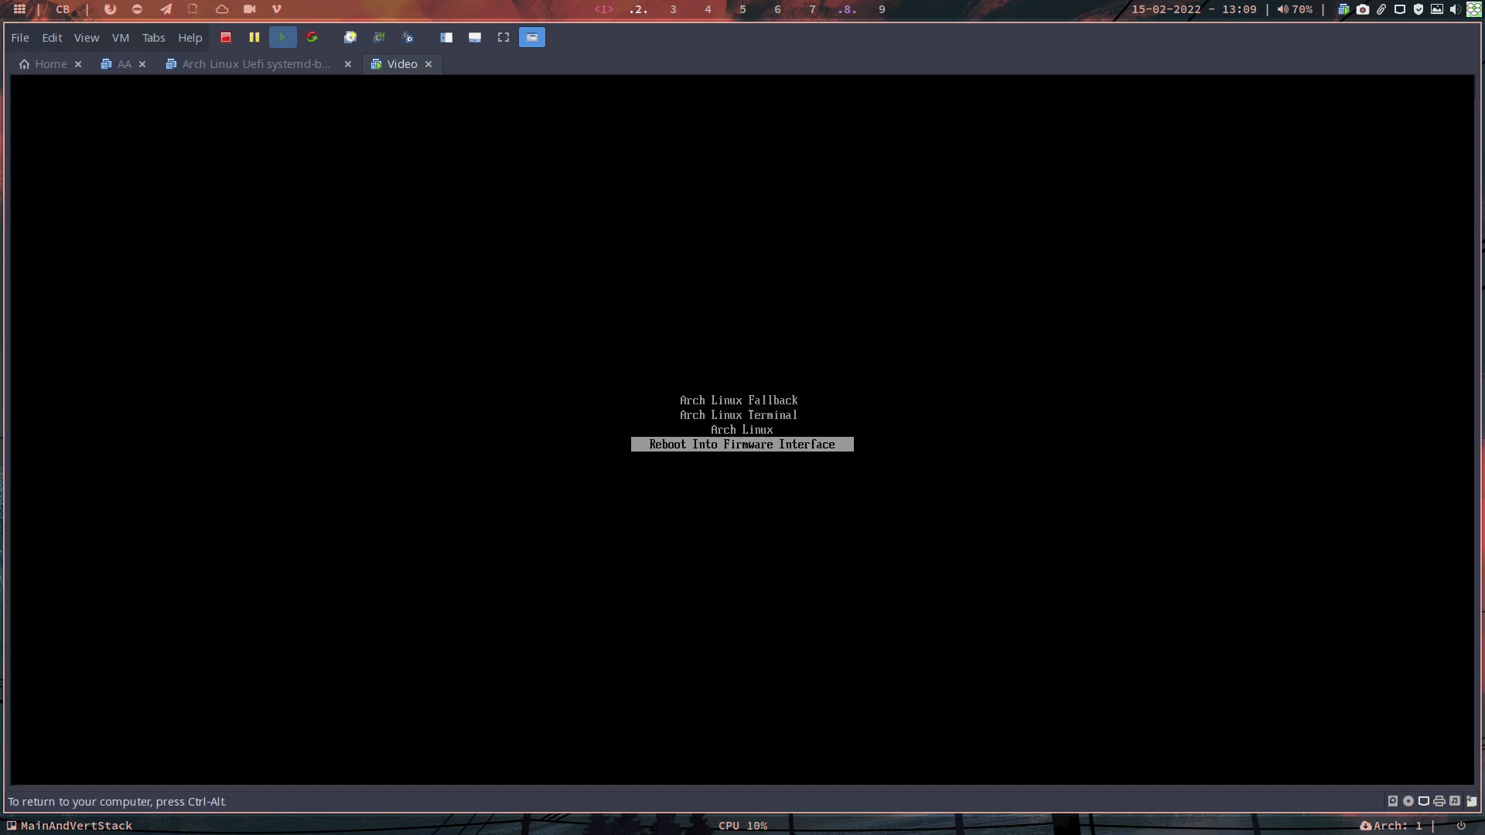
key(Up)
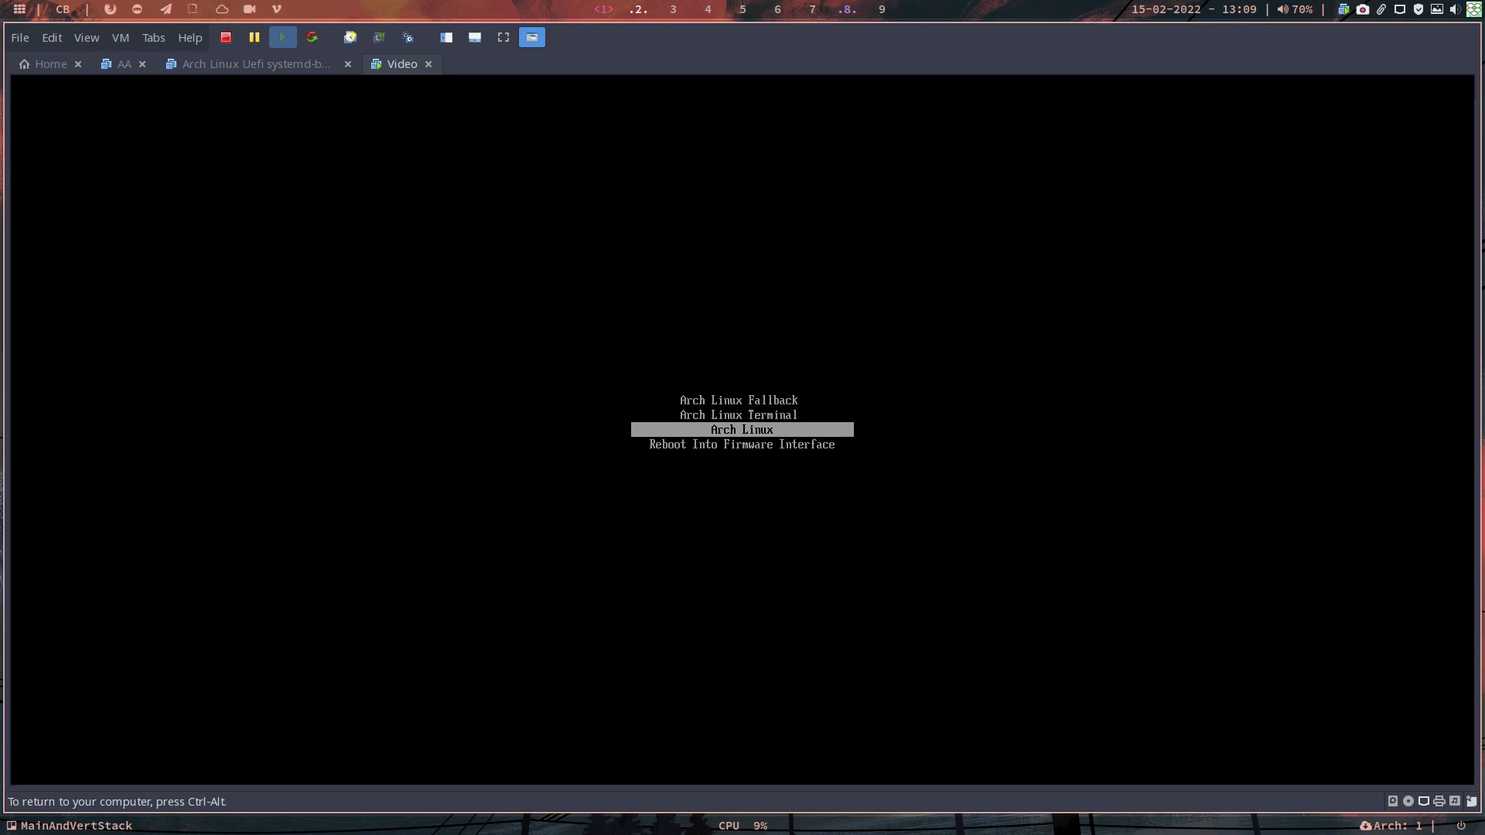
key(Up)
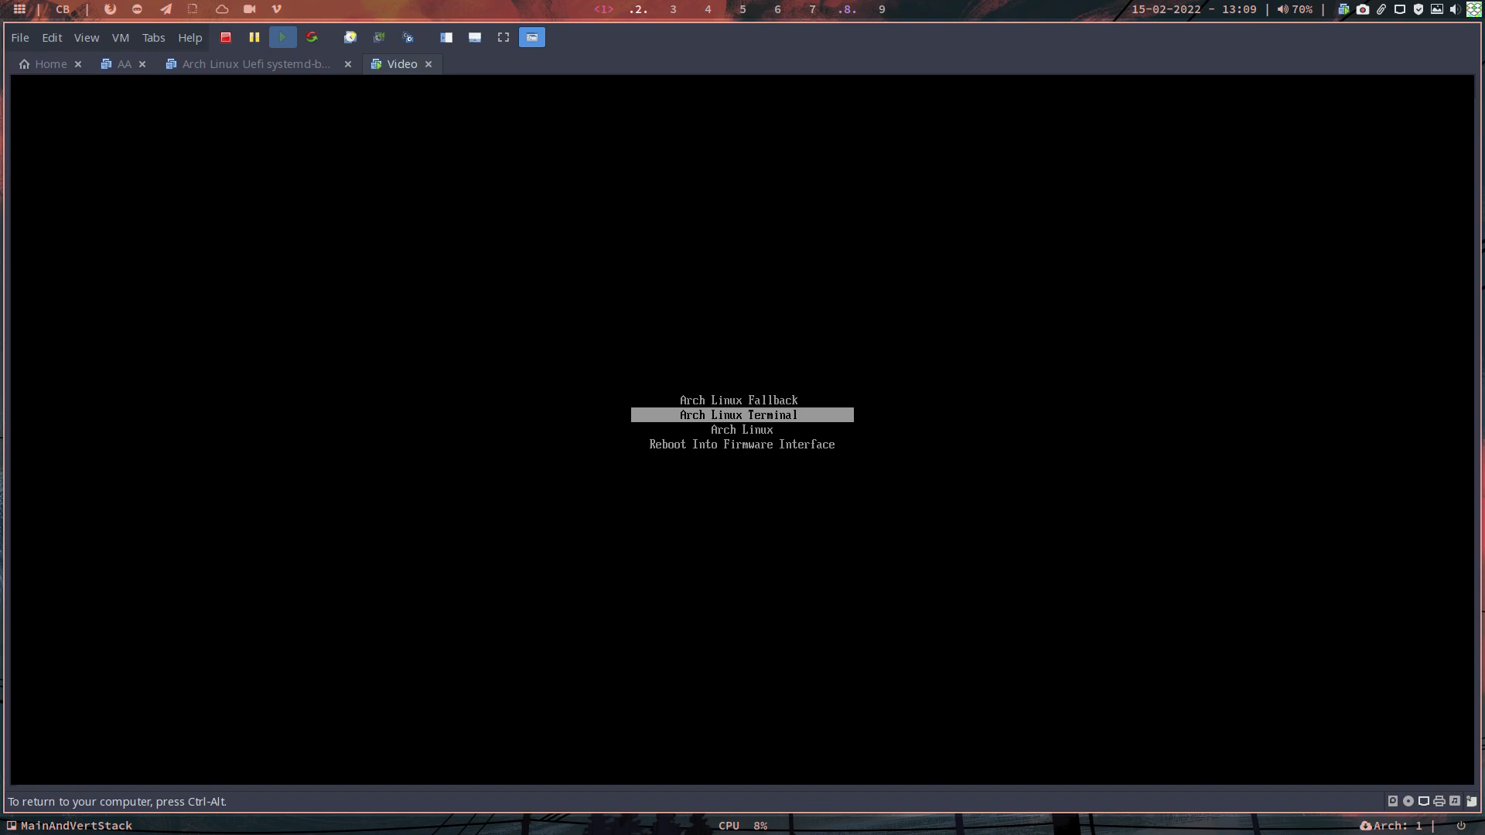
key(Down)
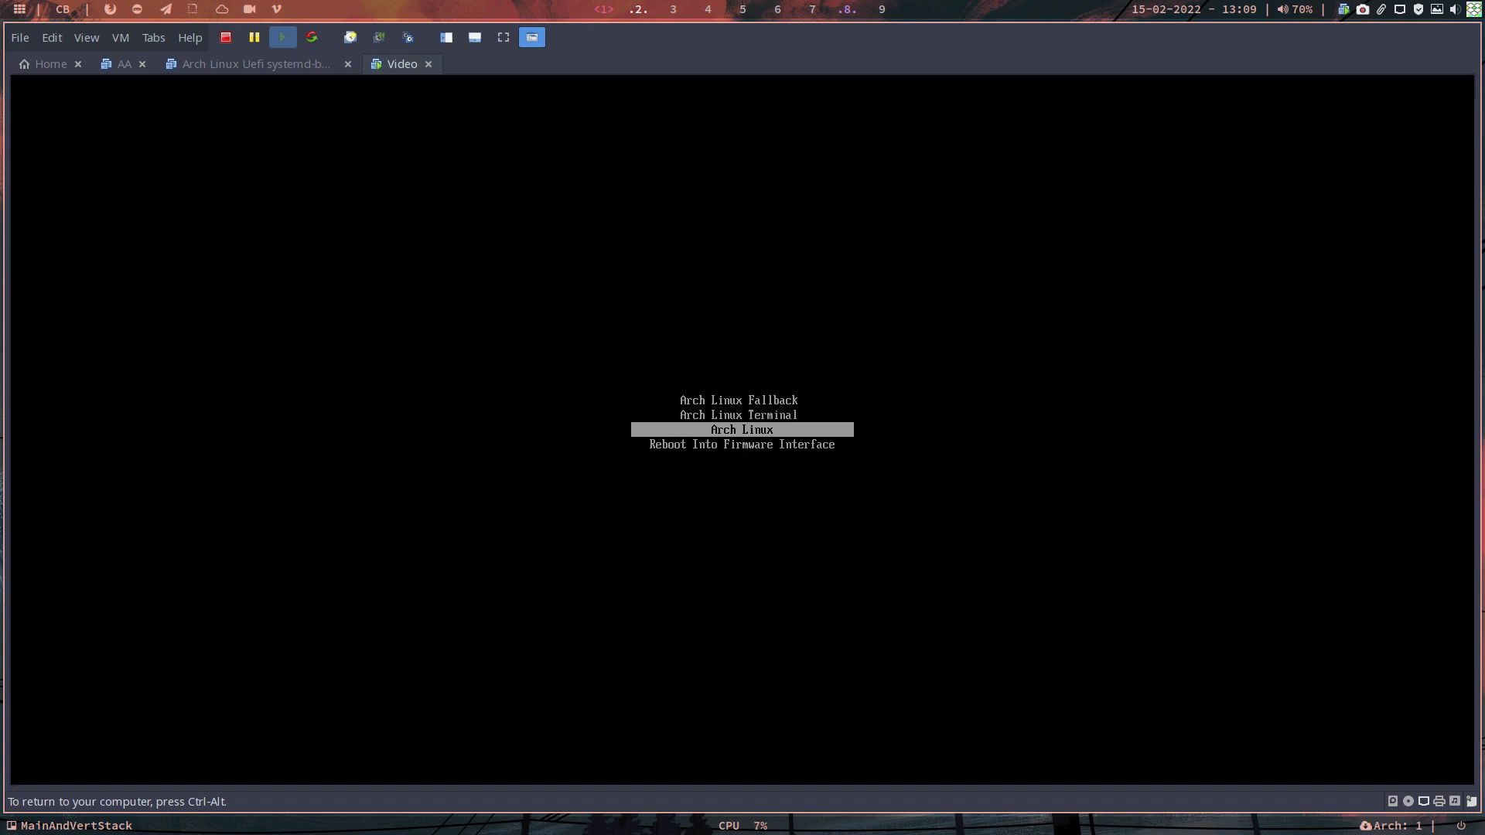
key(Return)
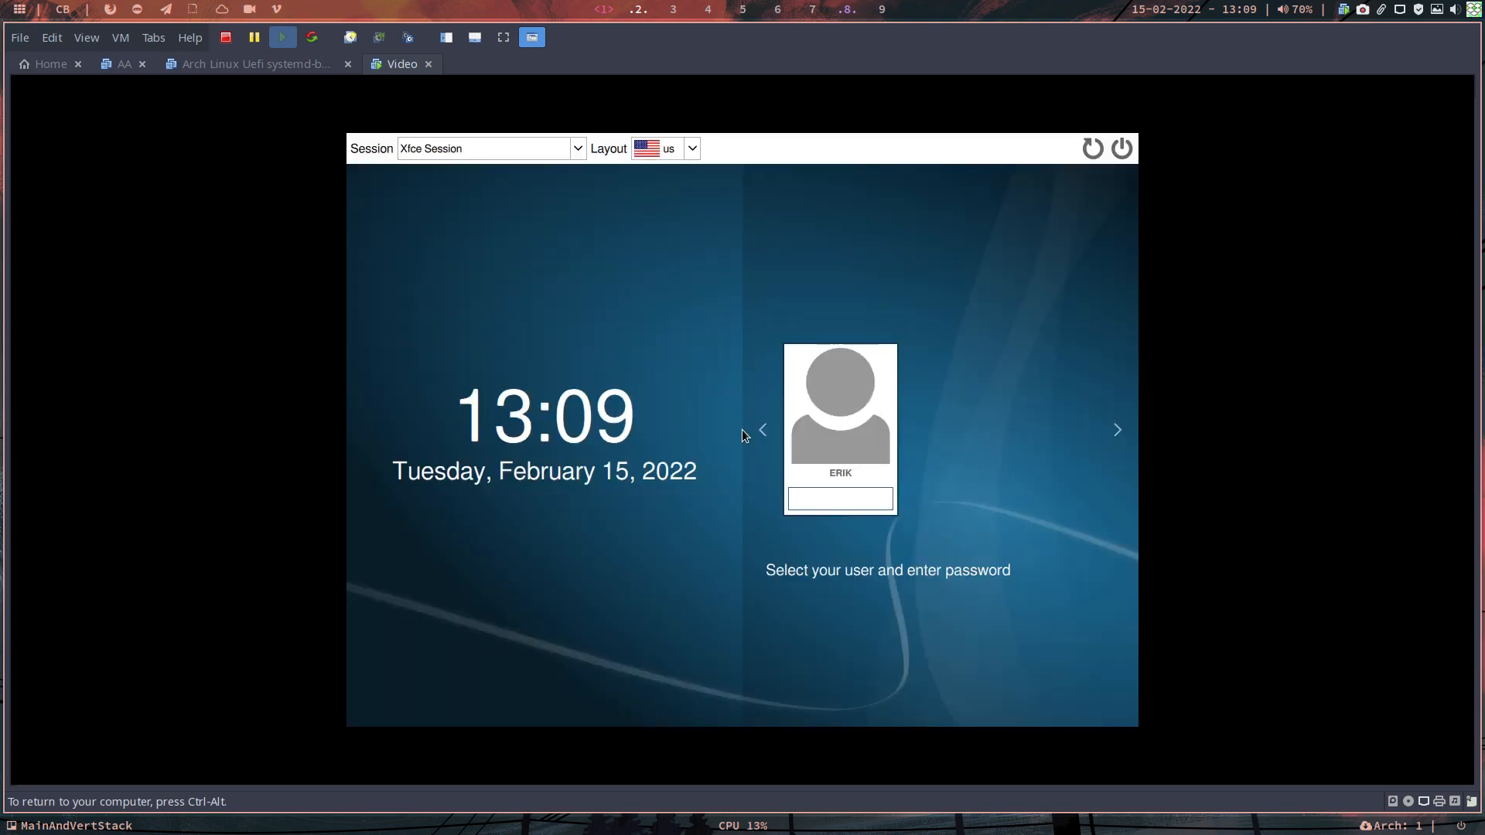
Log in to the Xfce session with the account password and show the virtual machine full screen.
text(••••)
key(Return)
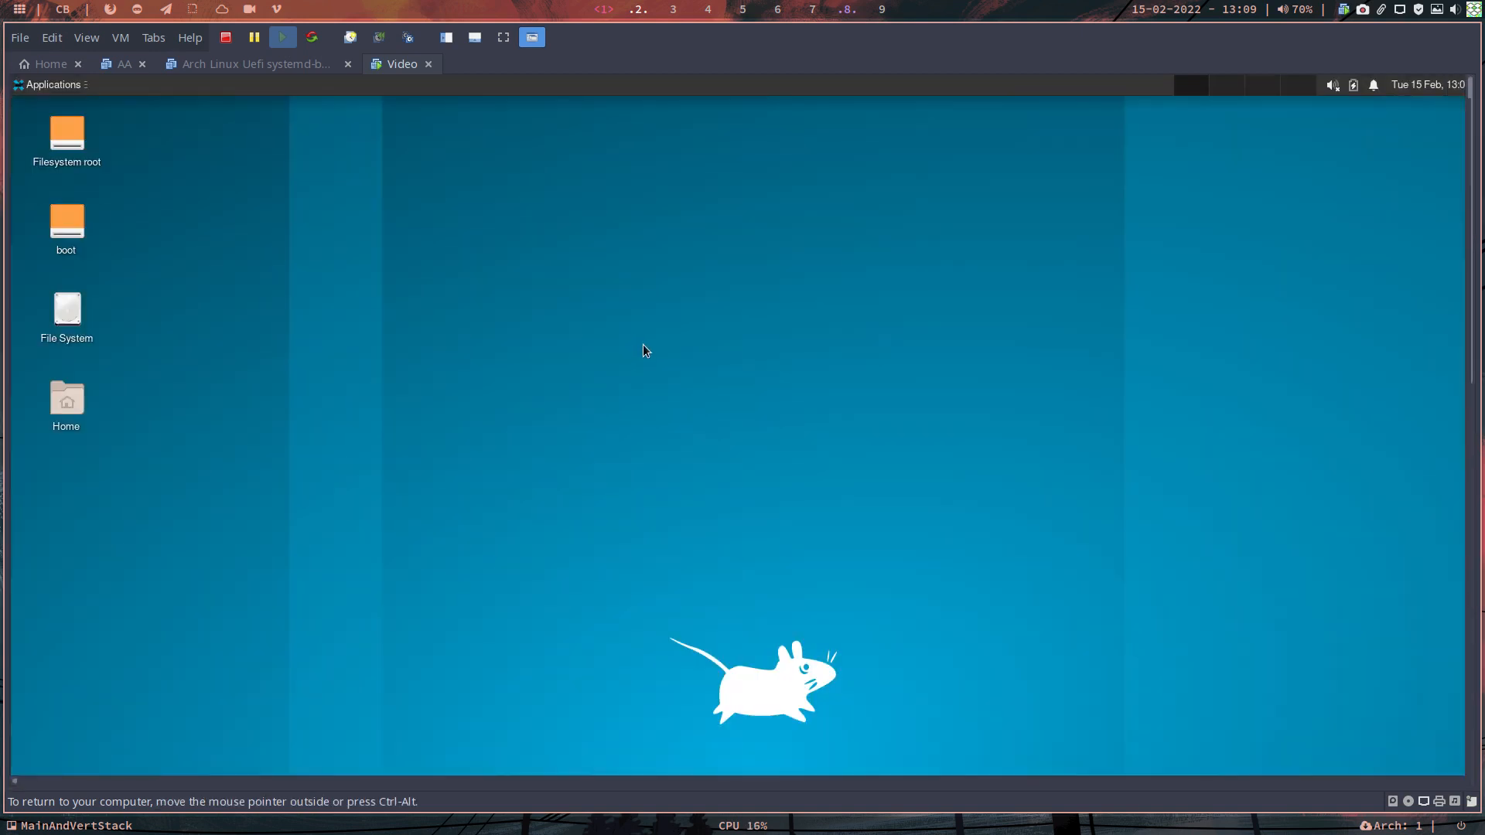
click(477, 38)
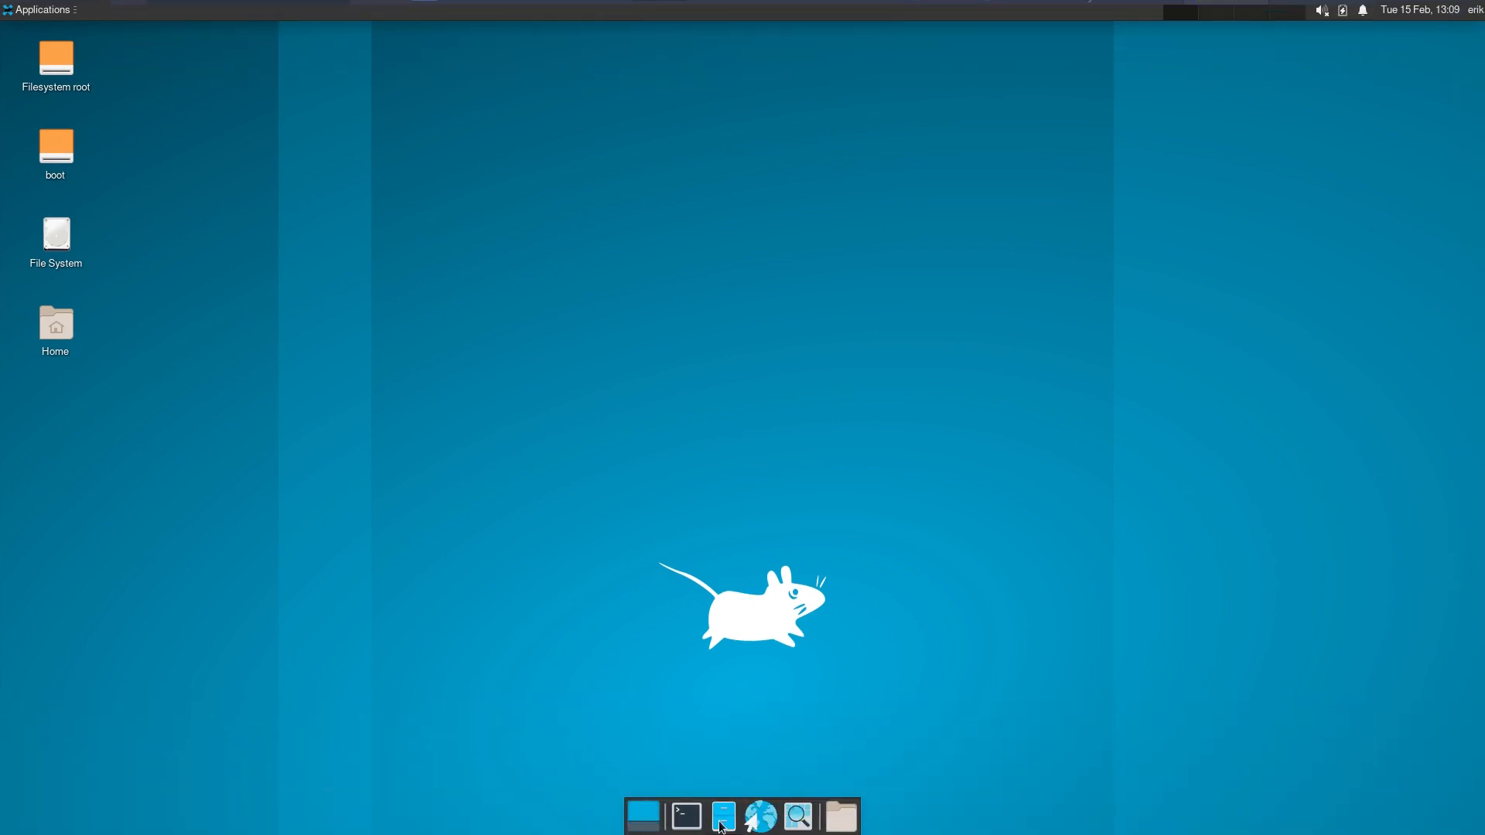
Try to run the rip command in a new terminal, and close the terminal.
click(687, 816)
text(rip)
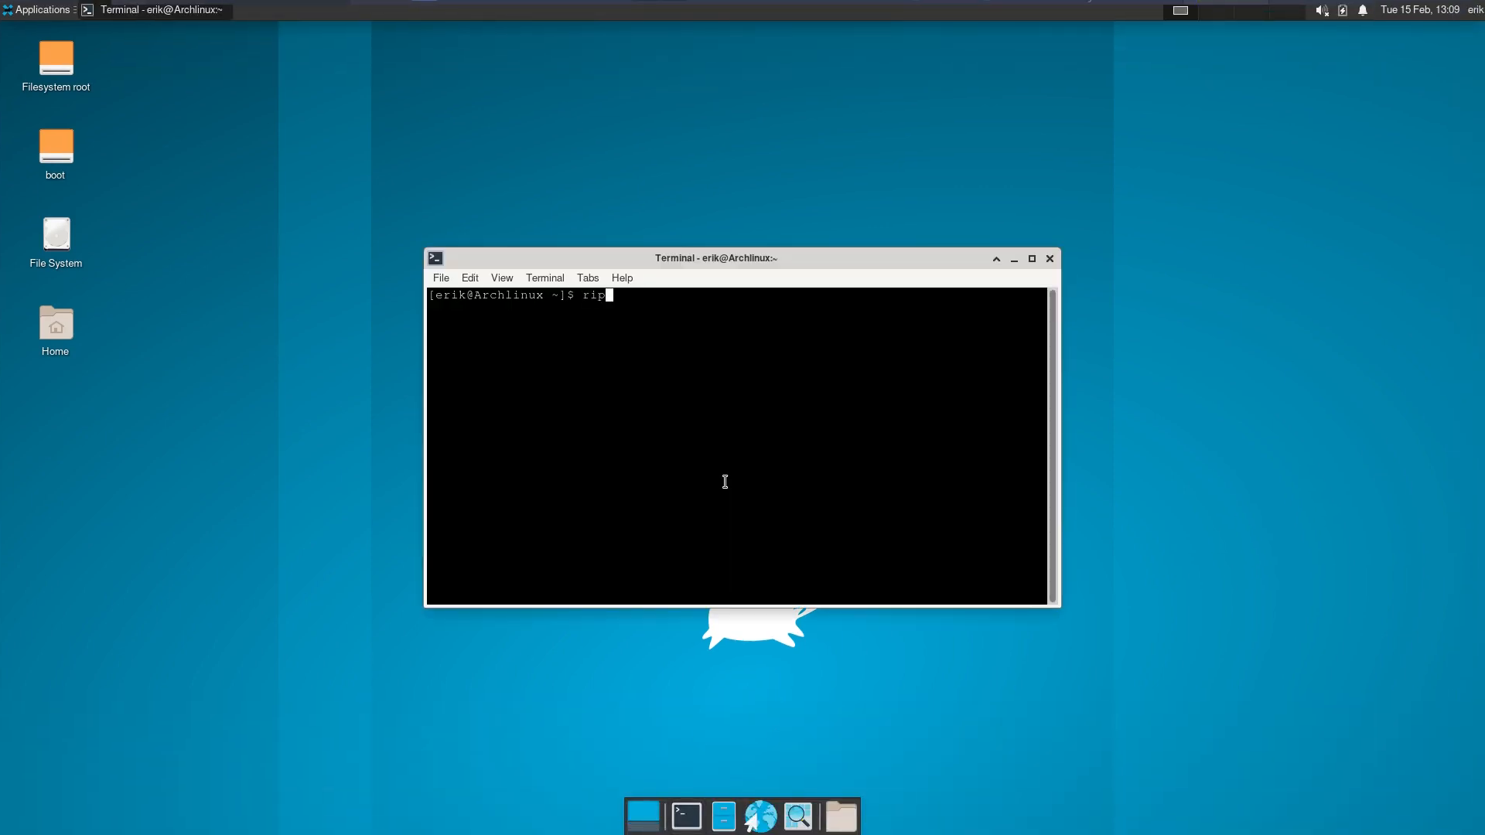
key(Return)
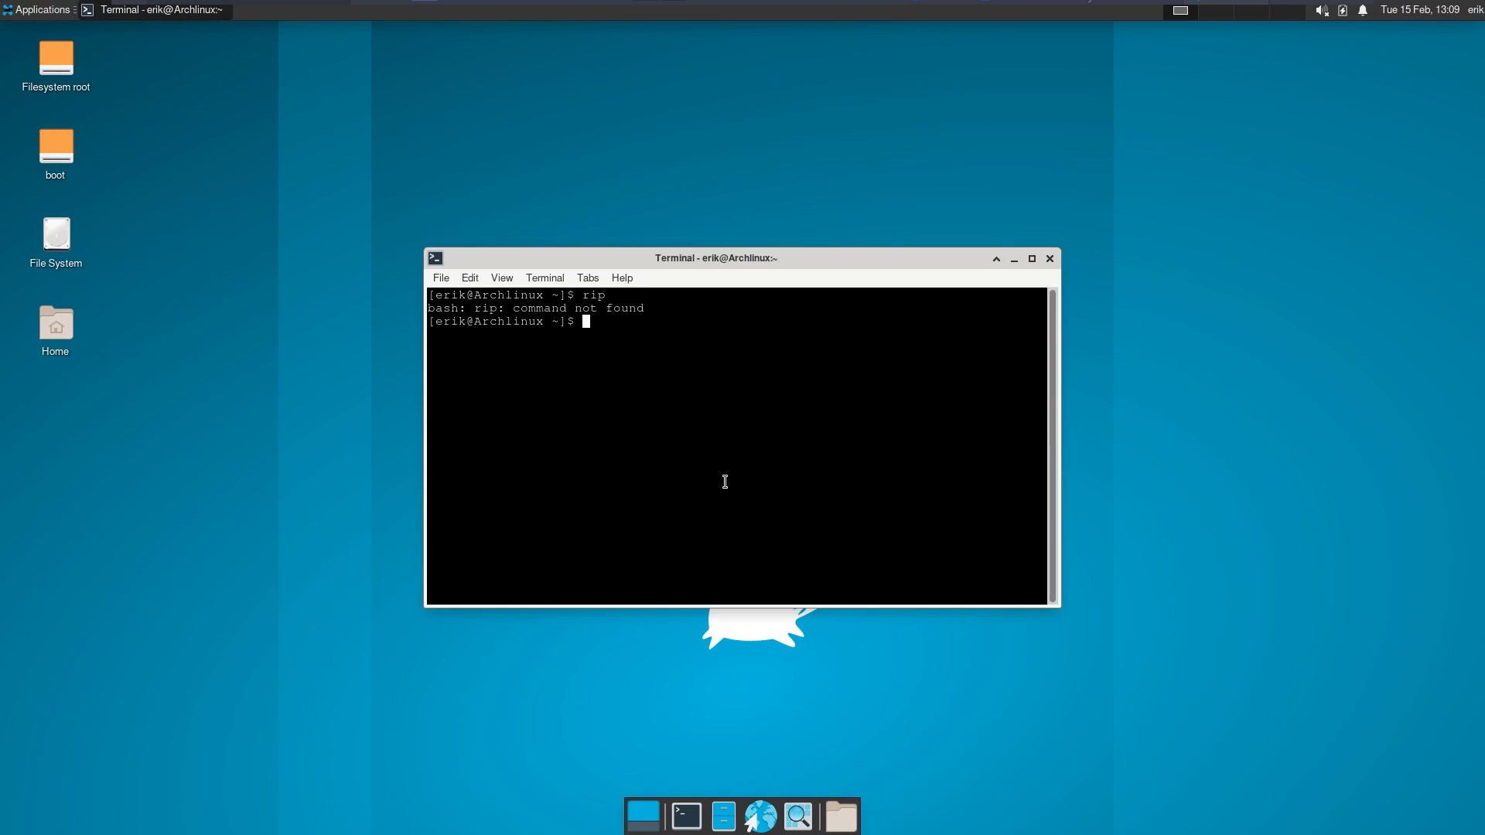
click(1049, 259)
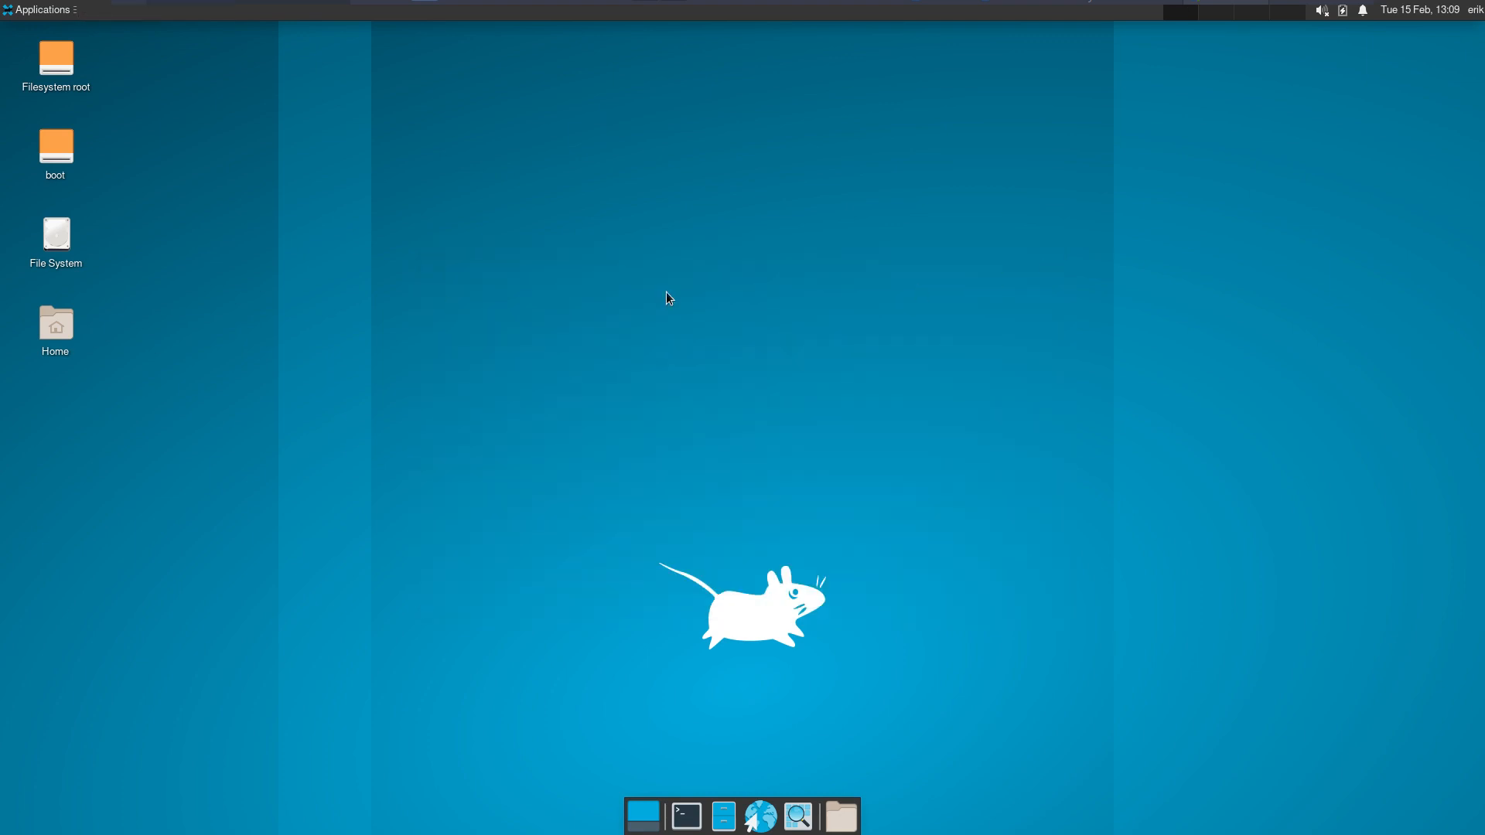
Browse from the file system root to the /var/log folder and look through its log files.
double_click(68, 239)
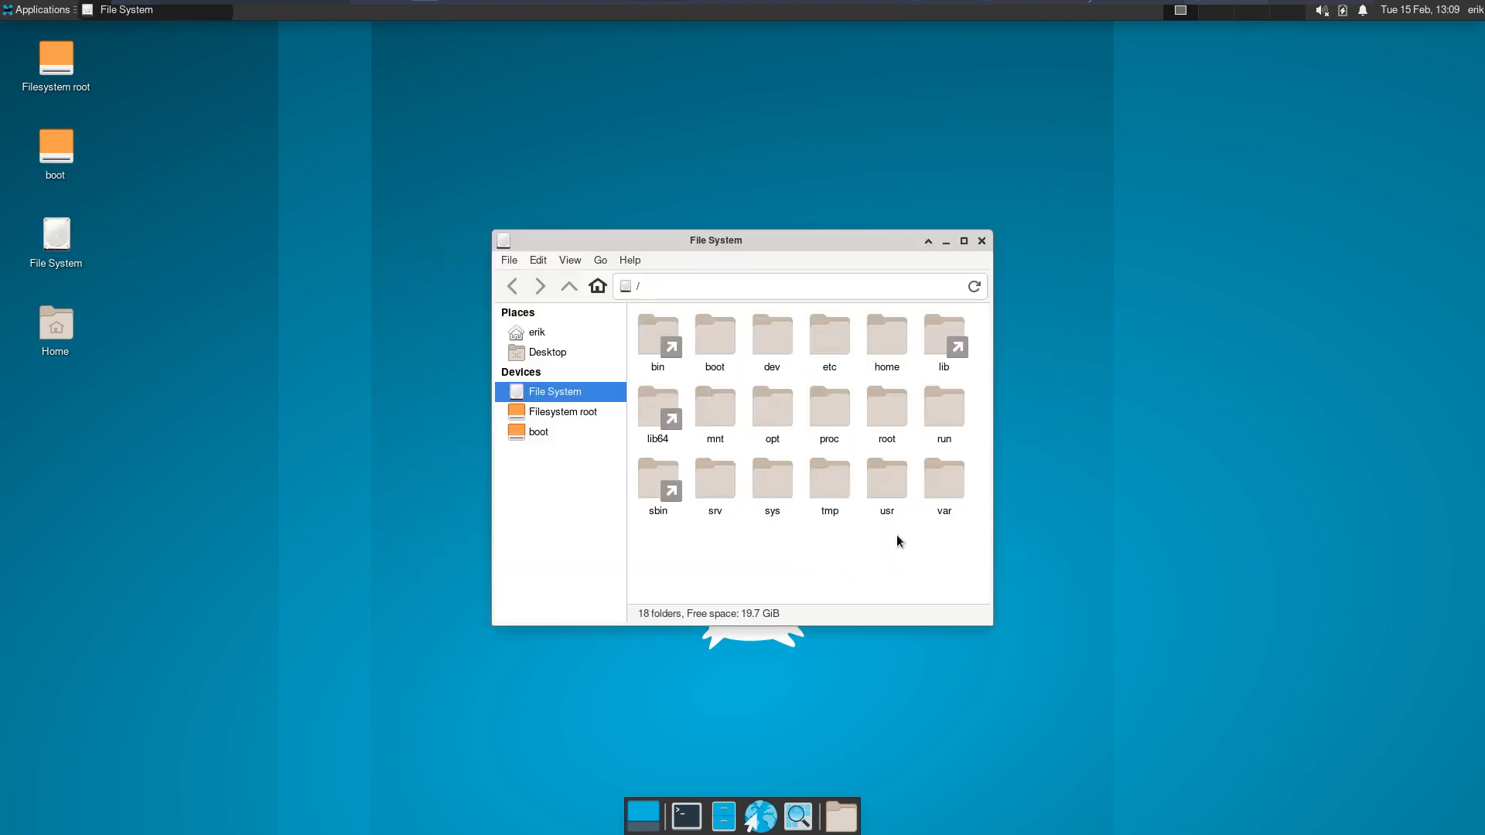
double_click(945, 483)
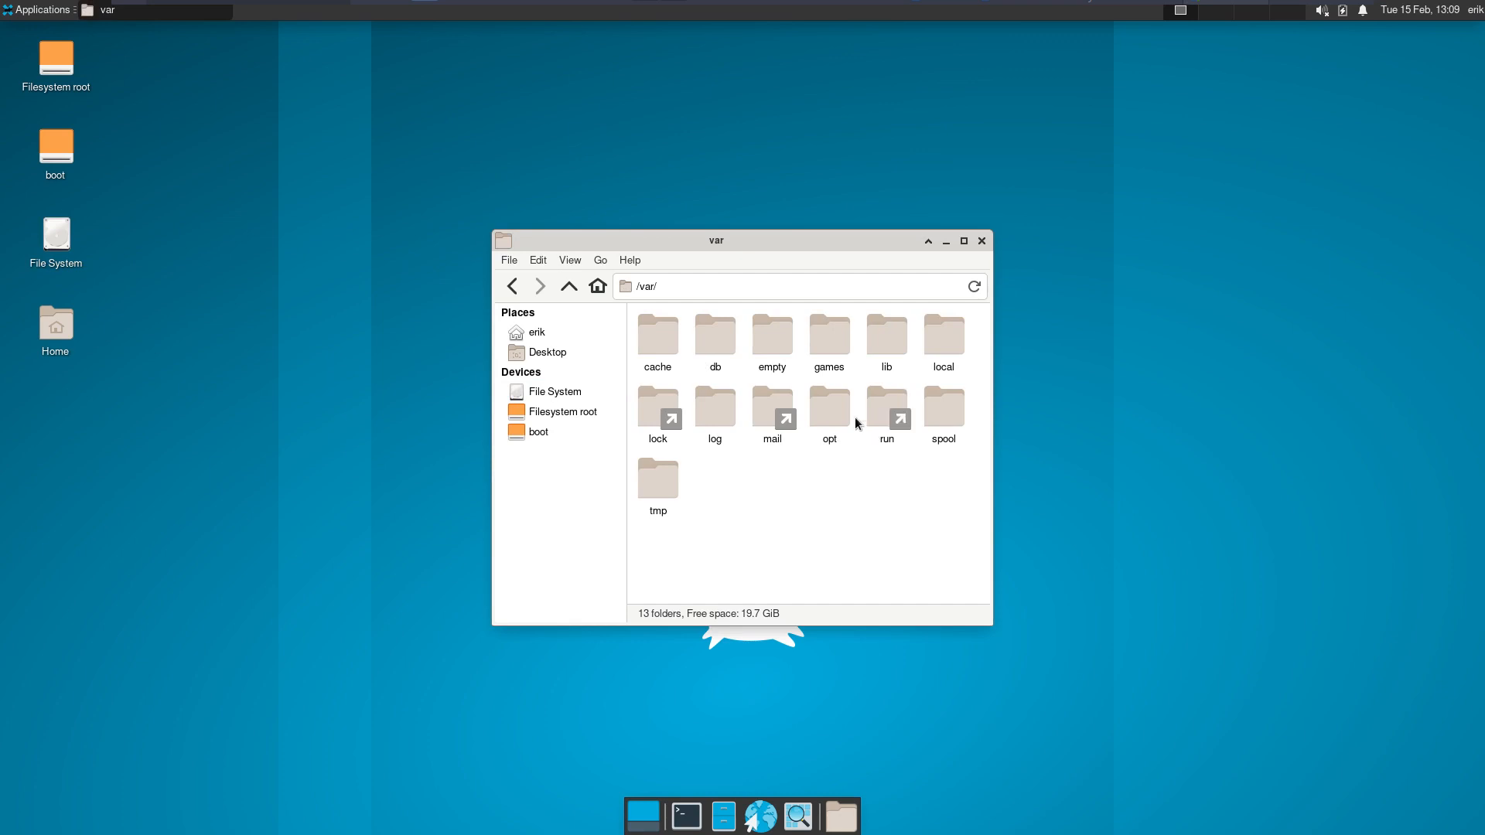
double_click(706, 401)
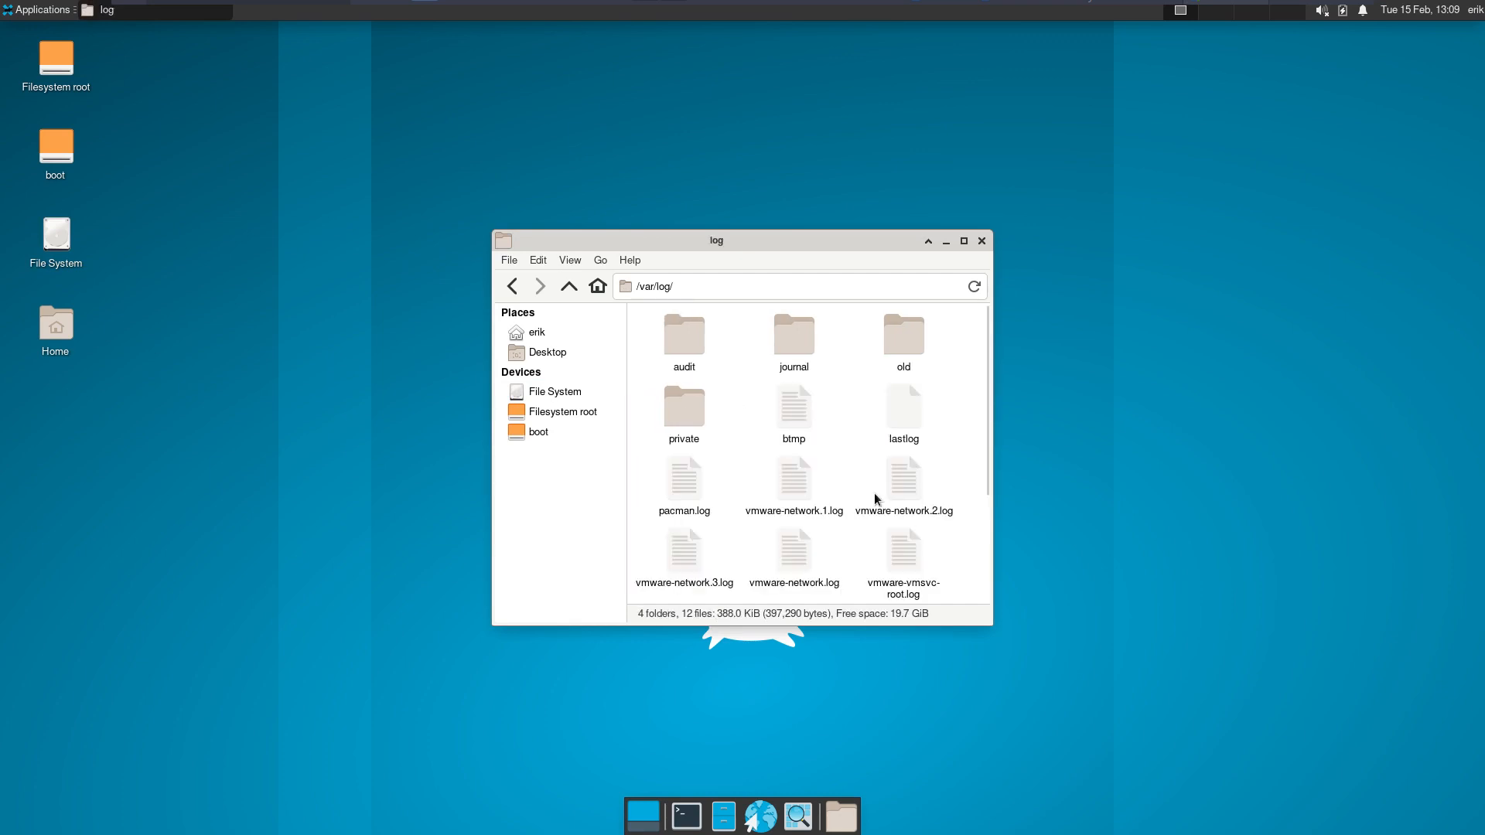
scroll(870, 498, down, 2)
scroll(865, 495, down, 2)
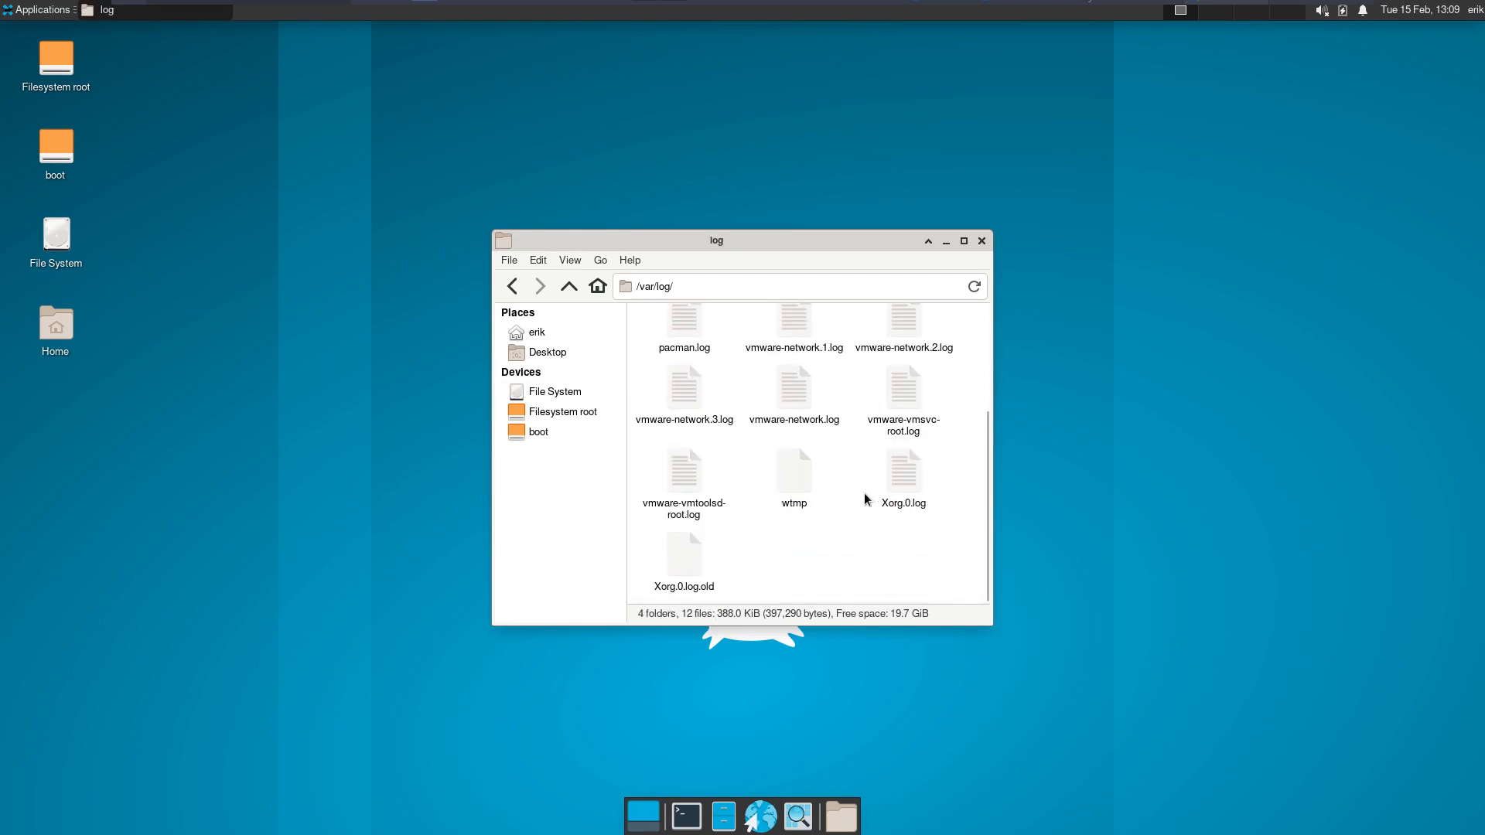
scroll(864, 495, up, 1)
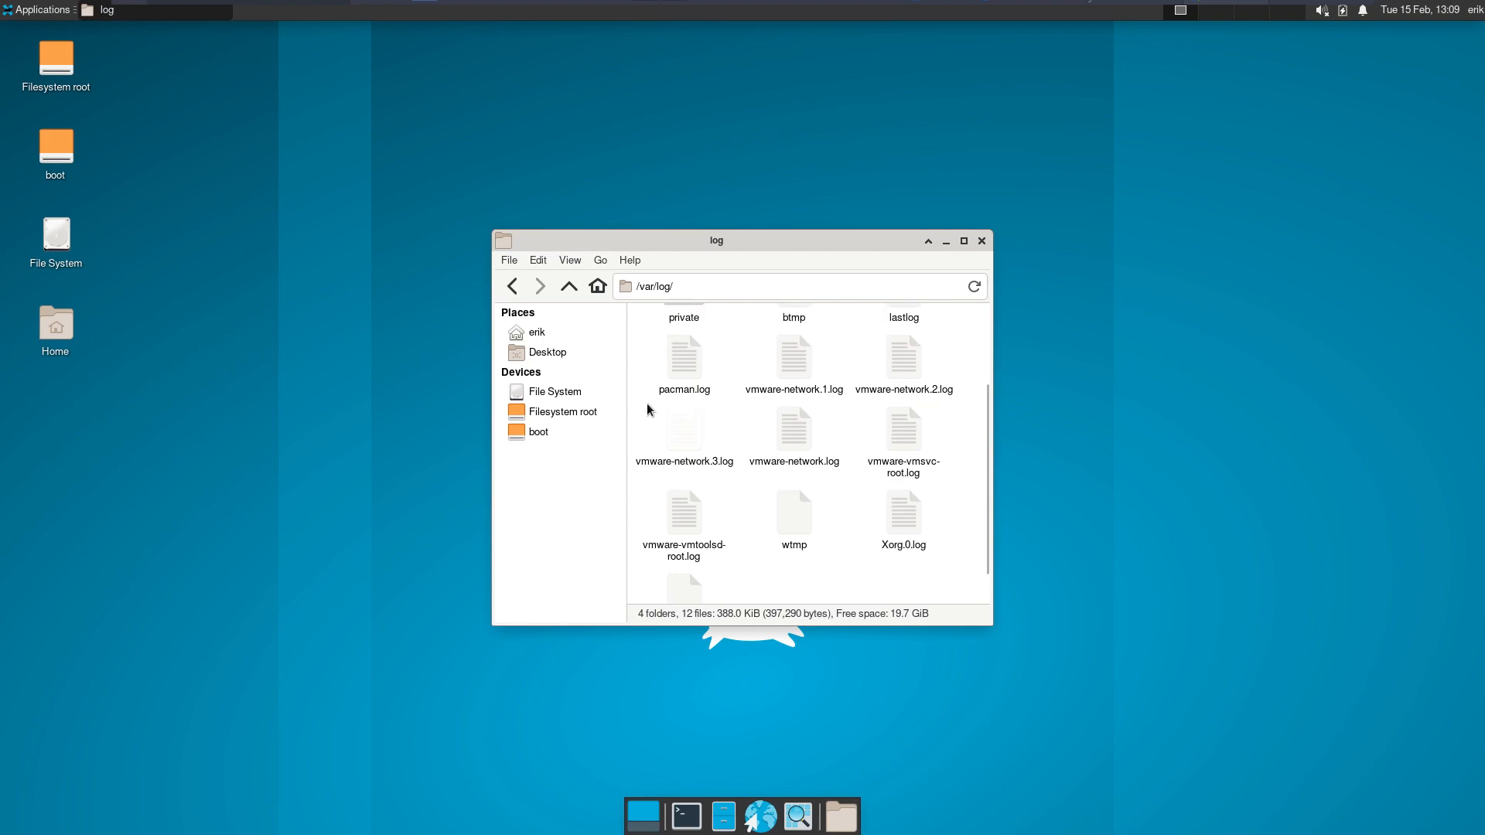
Open pacman.log, go to its end and highlight open-vm-tools in the installed package entry.
click(684, 360)
scroll(816, 445, down, 20)
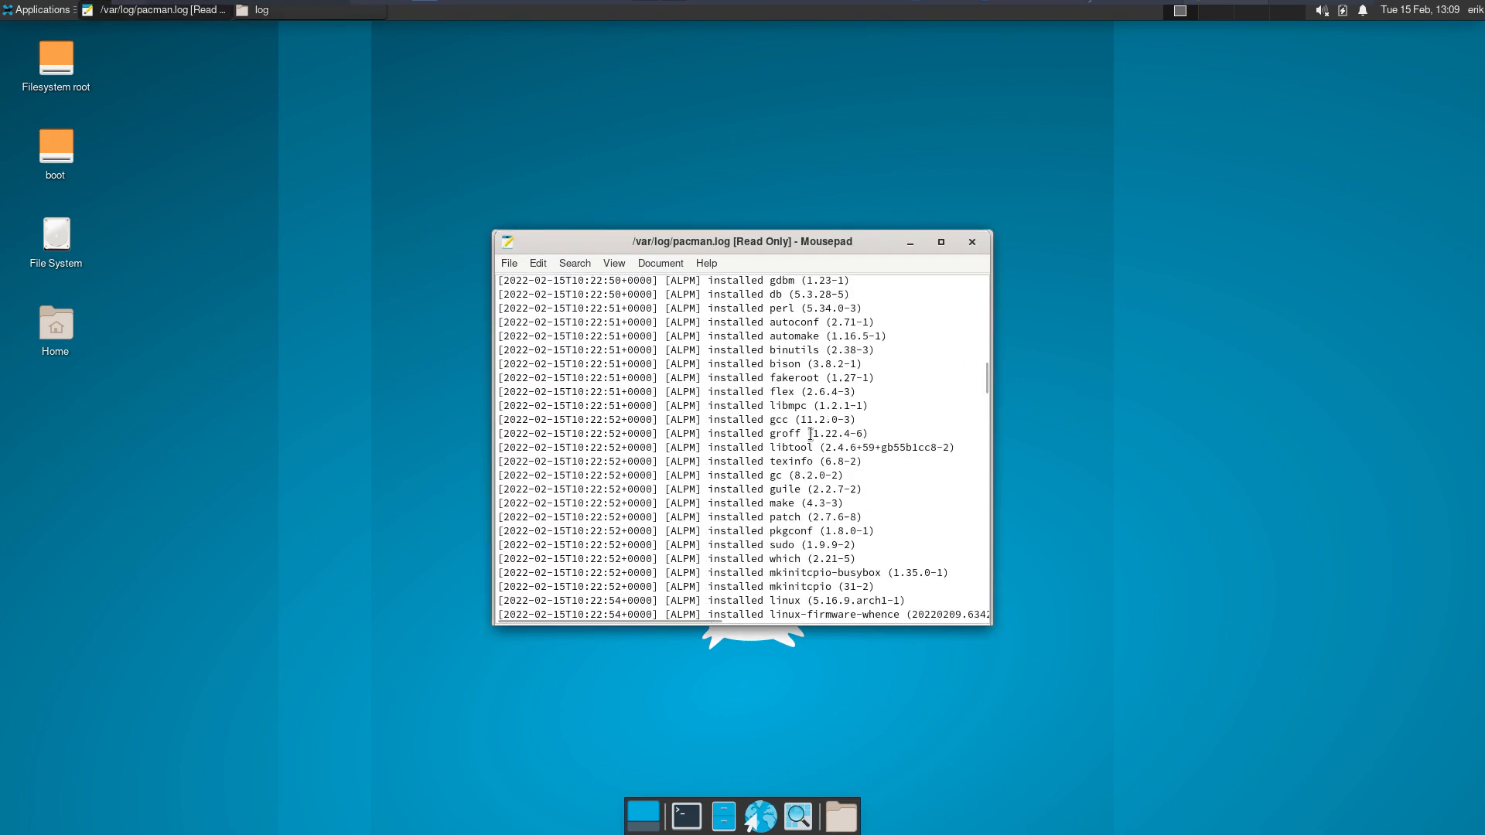
scroll(816, 446, down, 20)
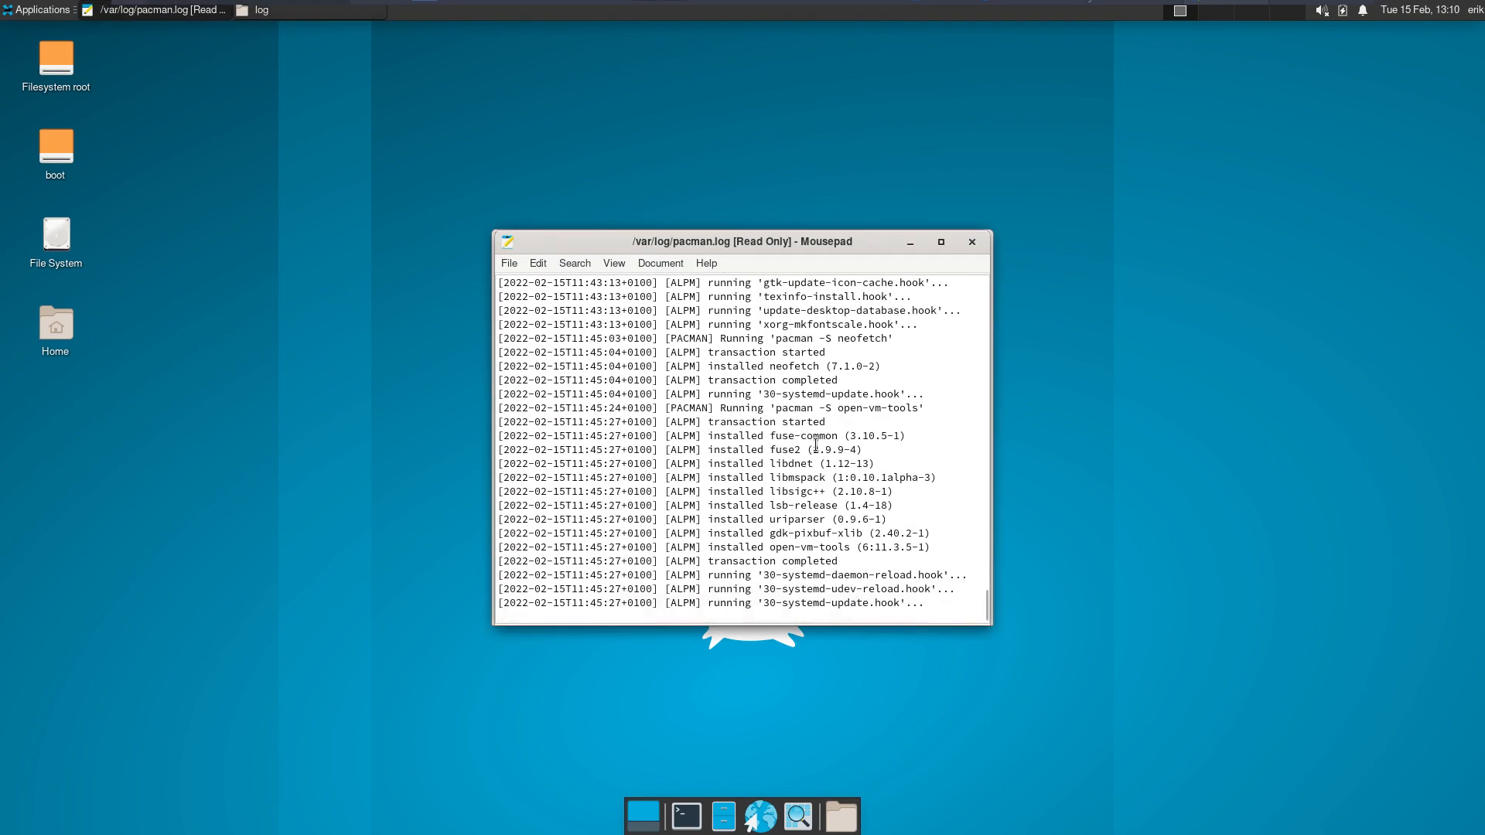
drag(851, 547, 765, 546)
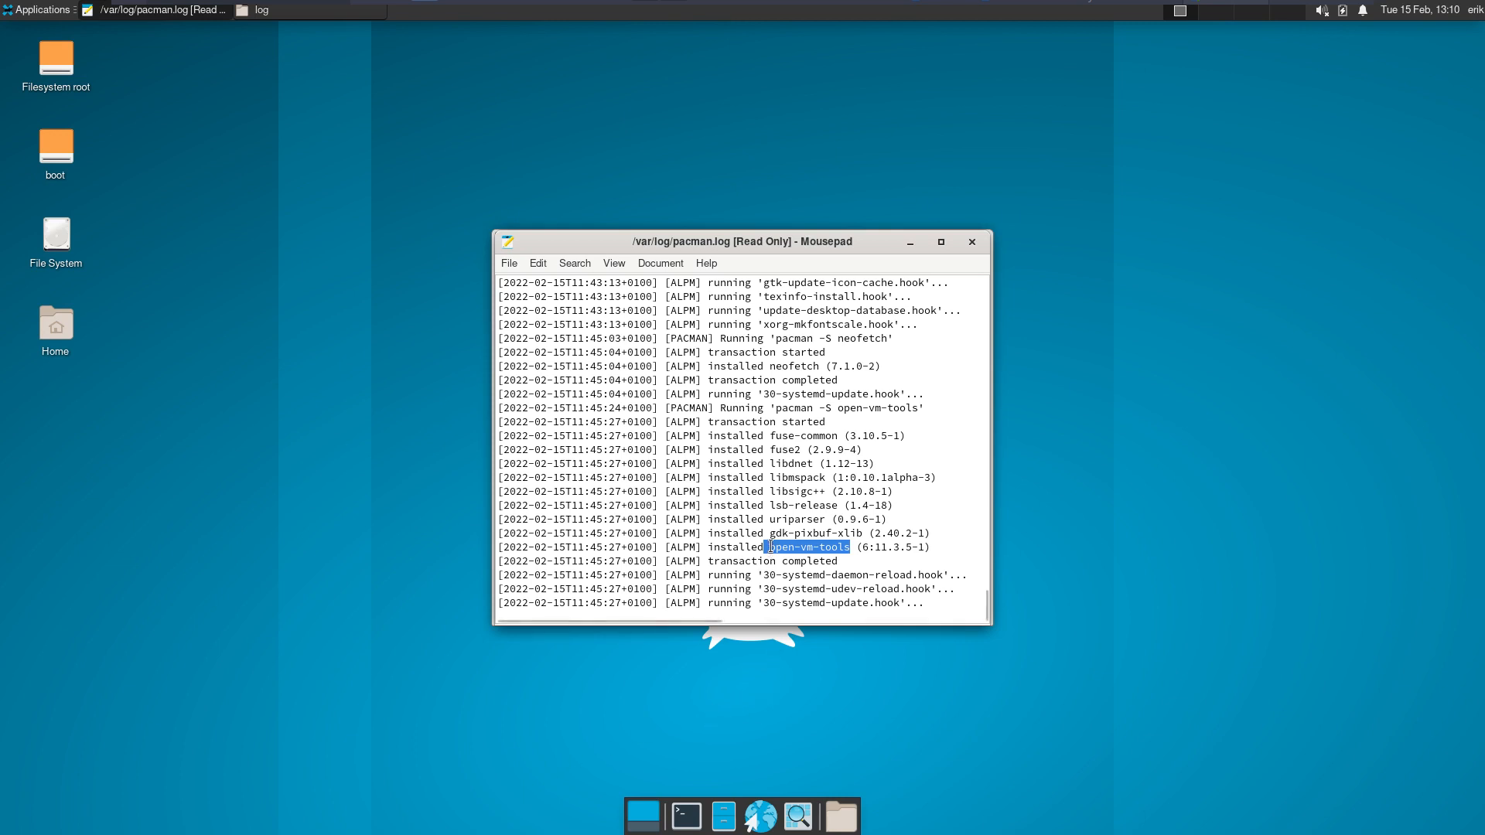
Enter sudo systemctl enable vmtoolsd in a new terminal without running it, and close the terminal.
drag(771, 547, 849, 551)
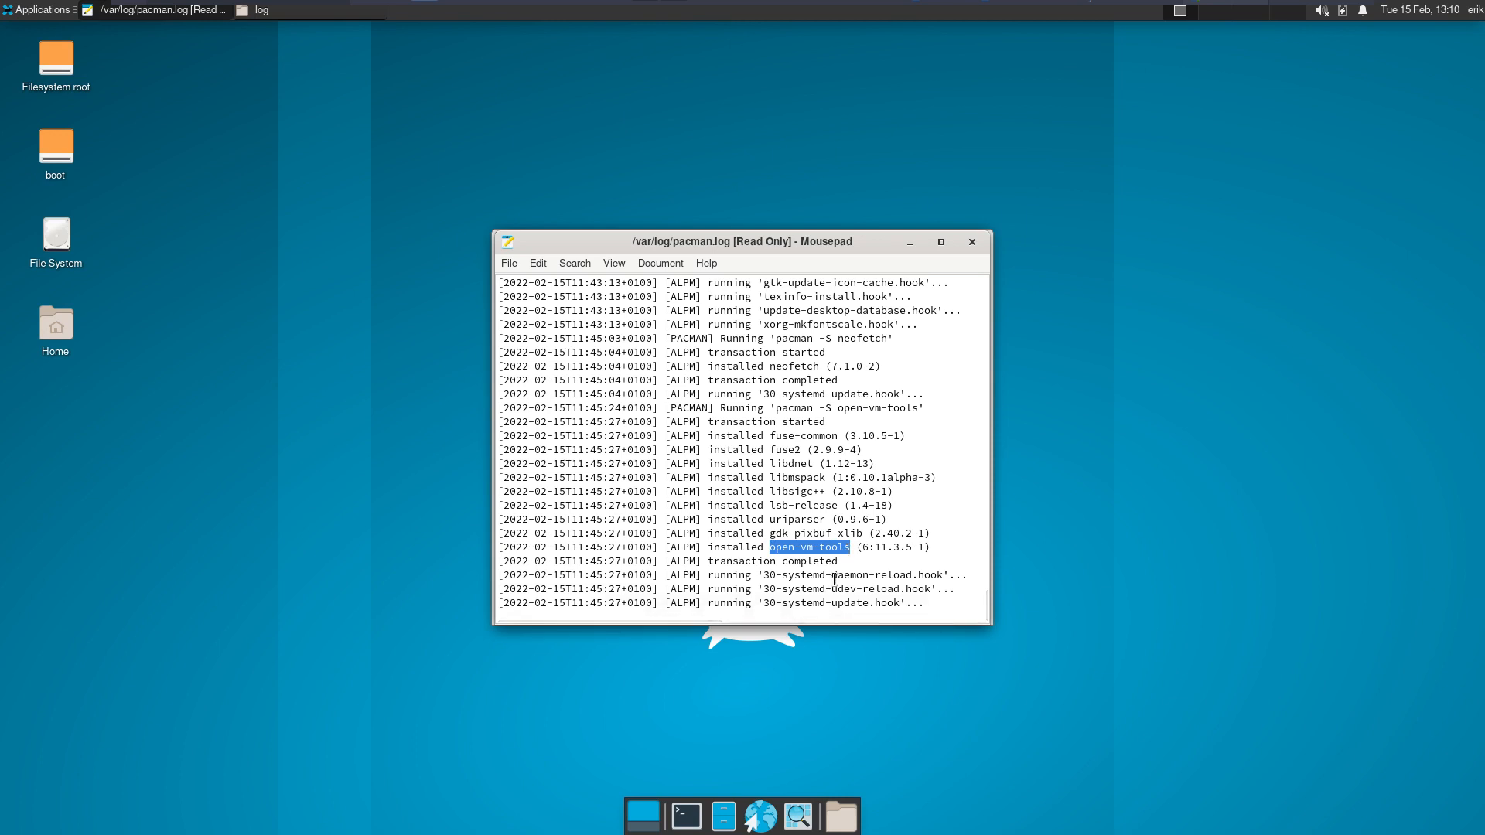
key(ctrl+alt+t)
text(s)
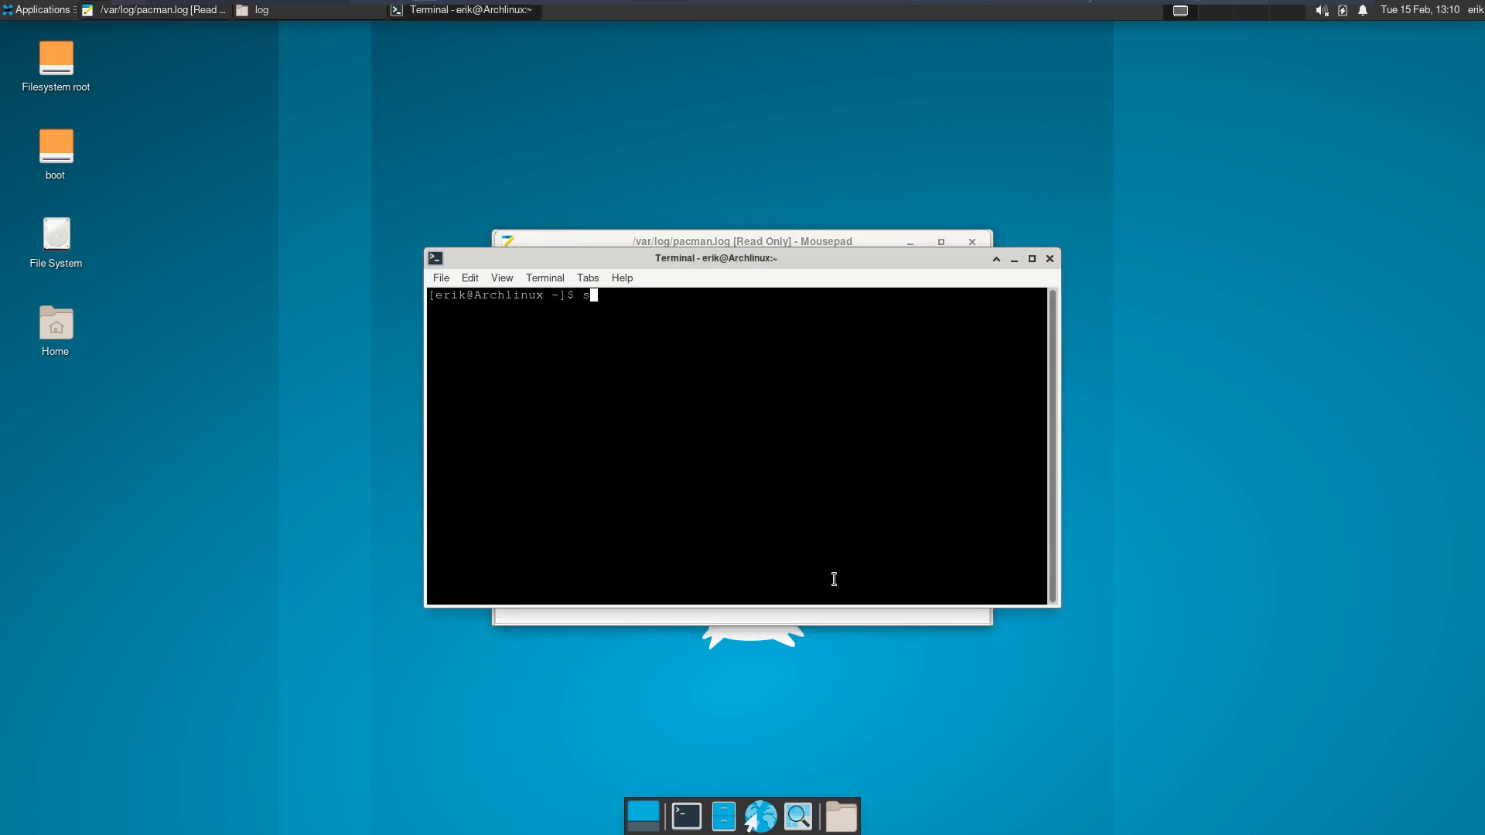
text(udo systemctl enable vmtoolsd)
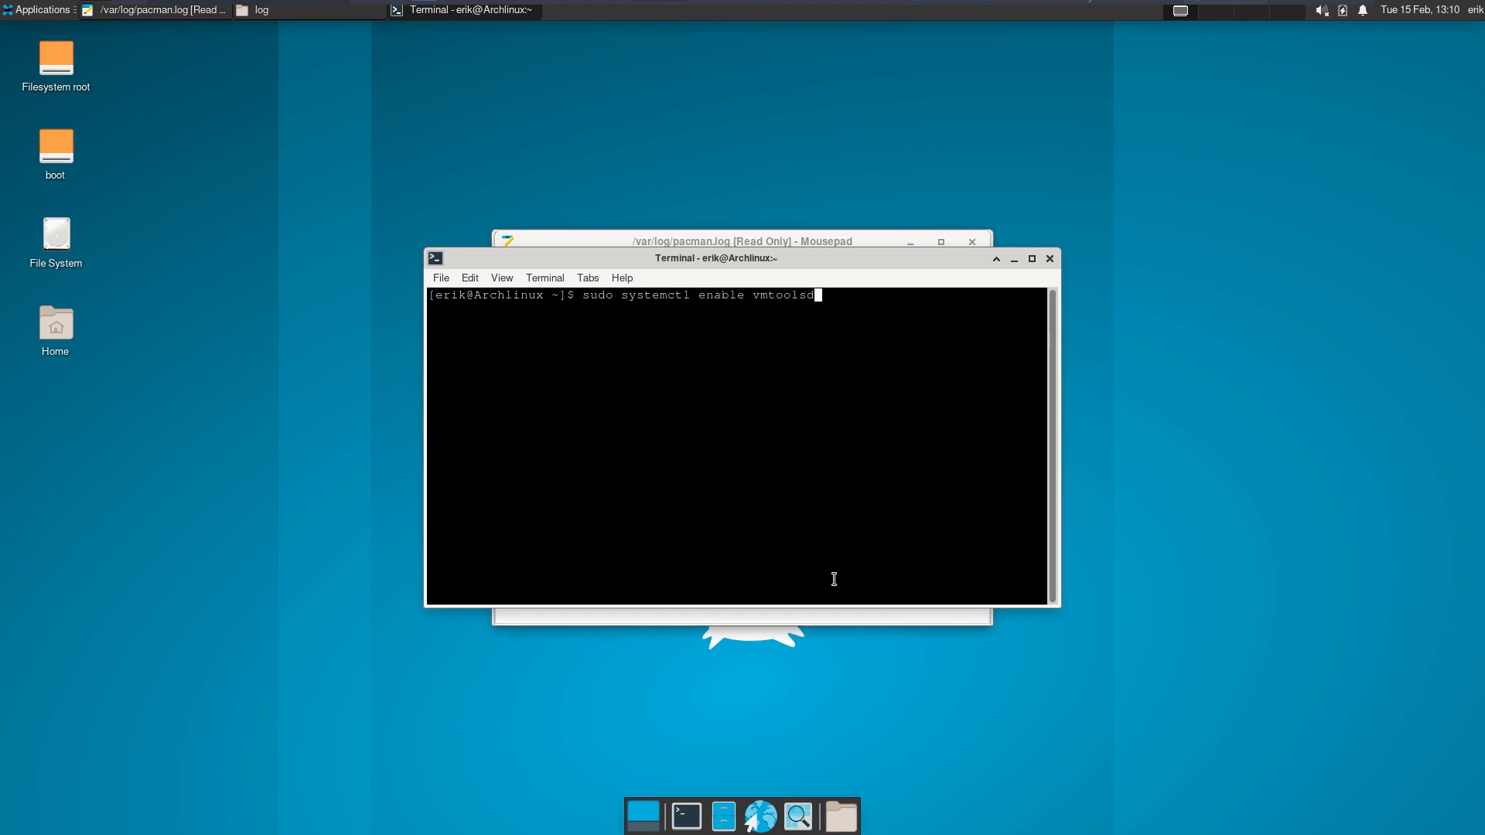
click(1049, 259)
Close pacman.log and the log folder, and open the Settings manager in an enlarged window.
click(973, 242)
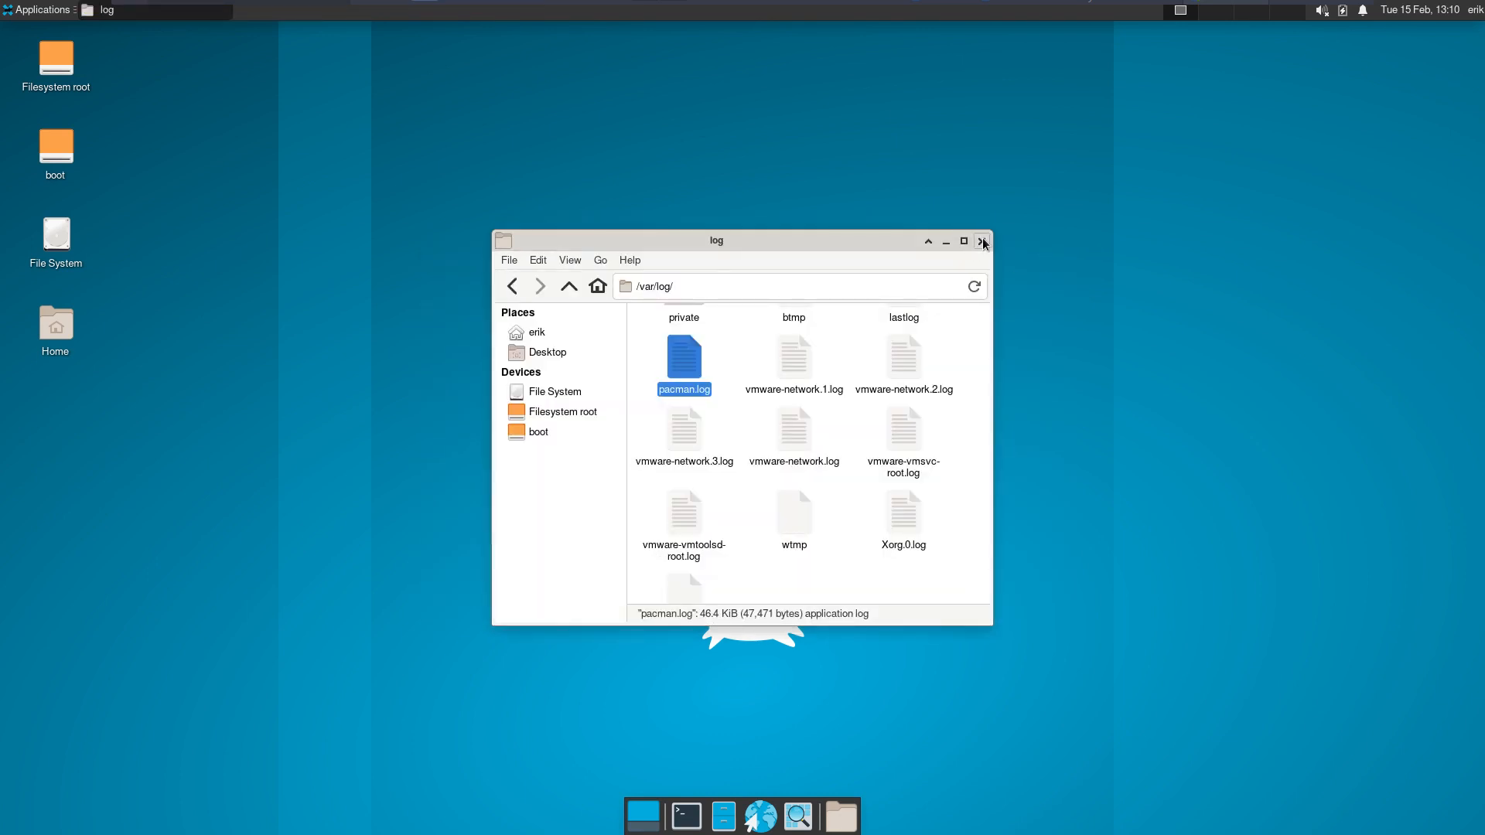
click(983, 243)
click(27, 9)
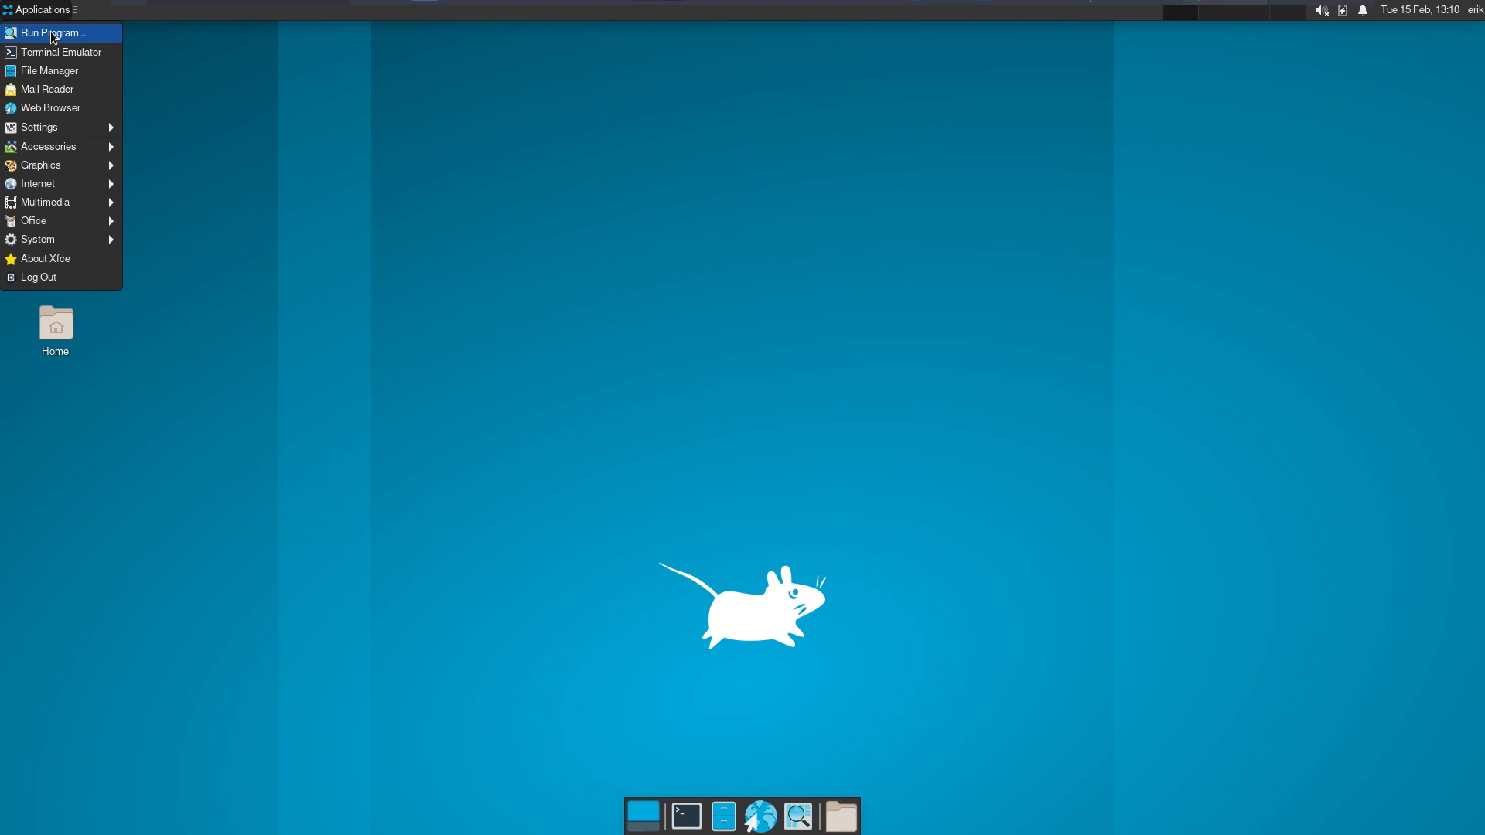
mouse_move(66, 128)
click(146, 127)
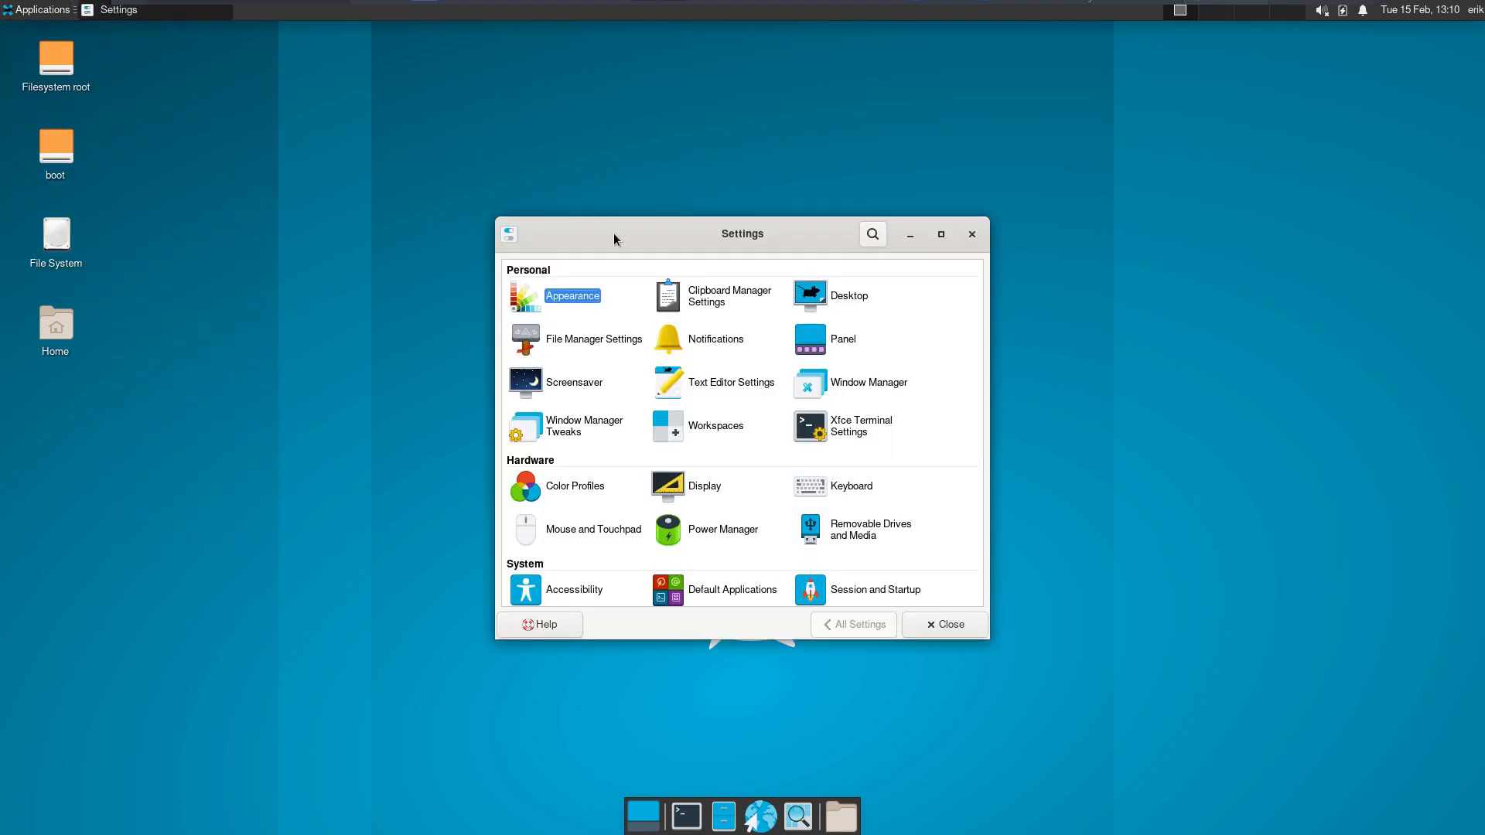
drag(729, 238, 697, 110)
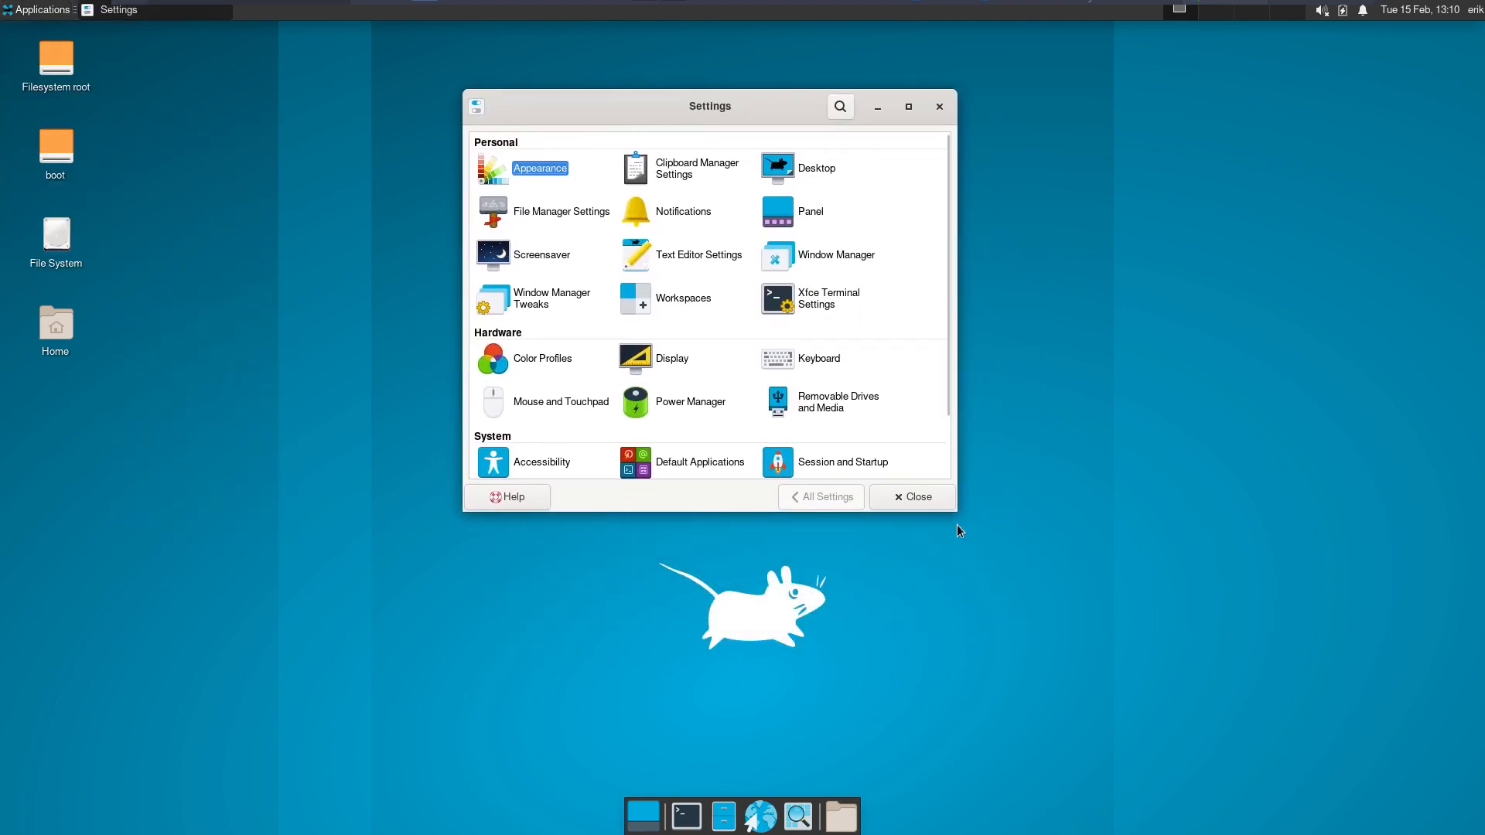
drag(957, 510, 1098, 639)
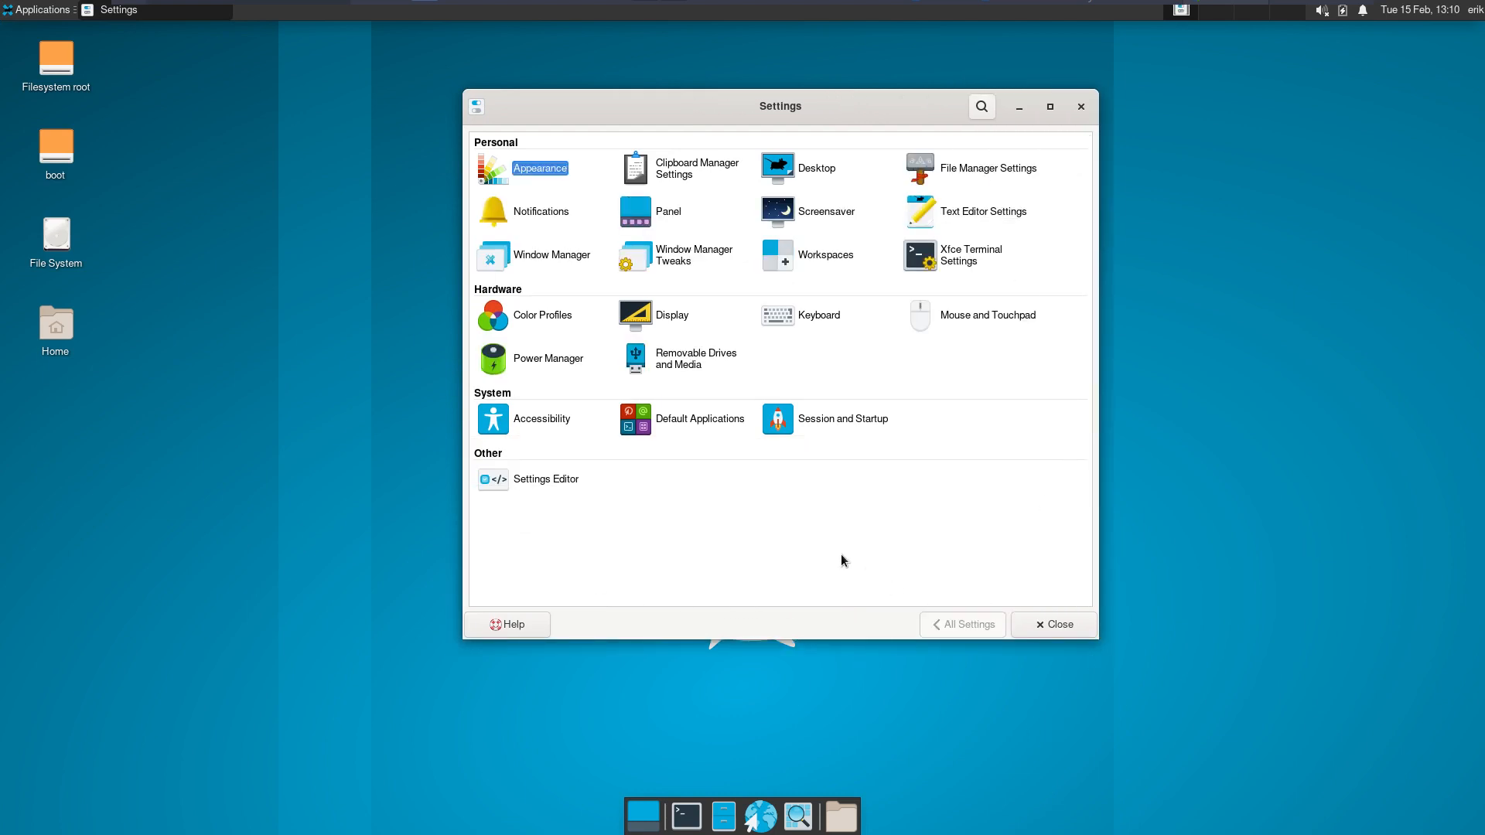
Examine which applications are installed in the categories, including Settings, Graphics and Internet.
click(12, 9)
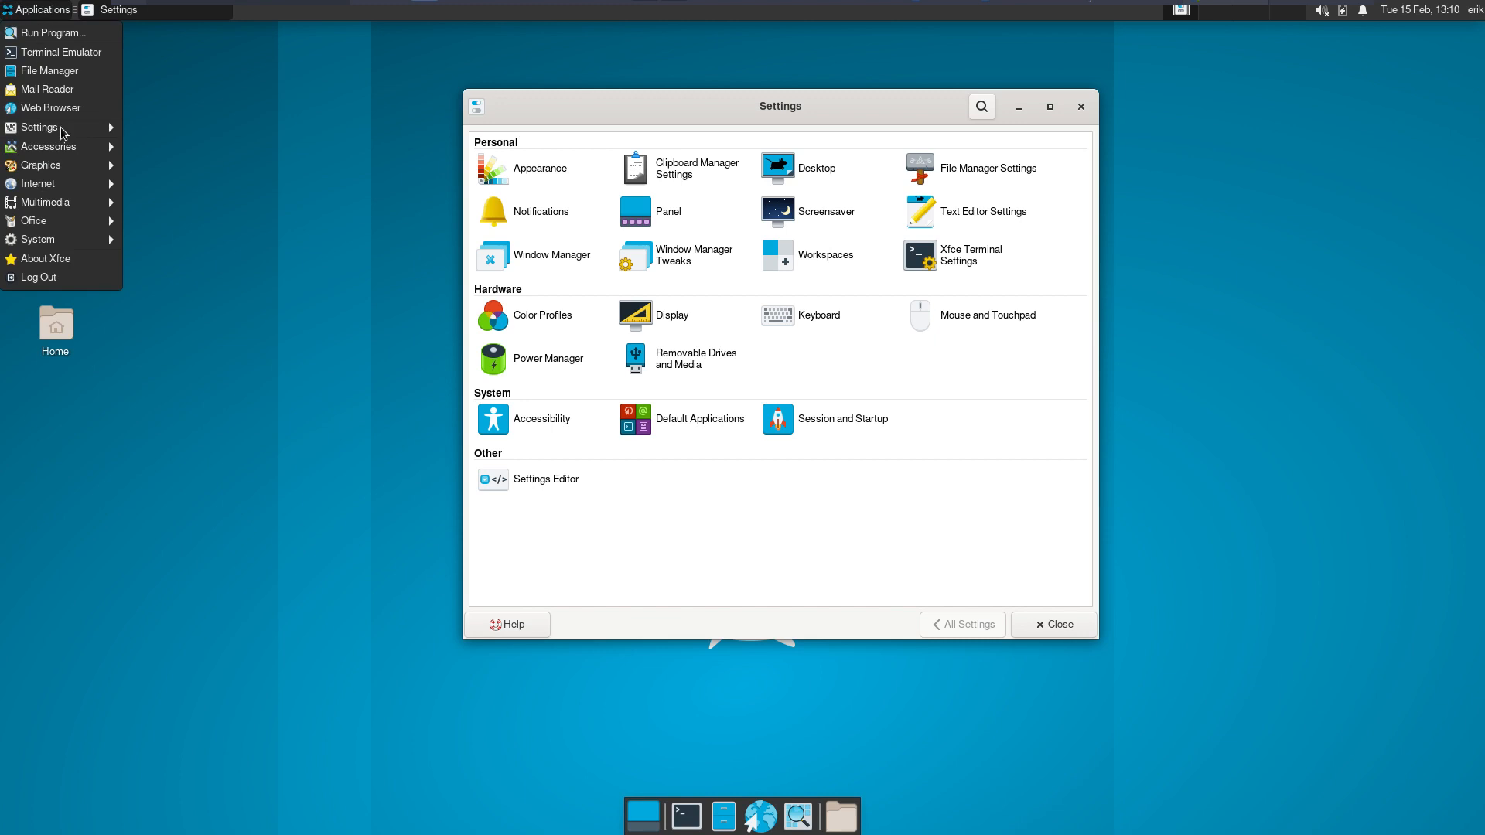
mouse_move(62, 133)
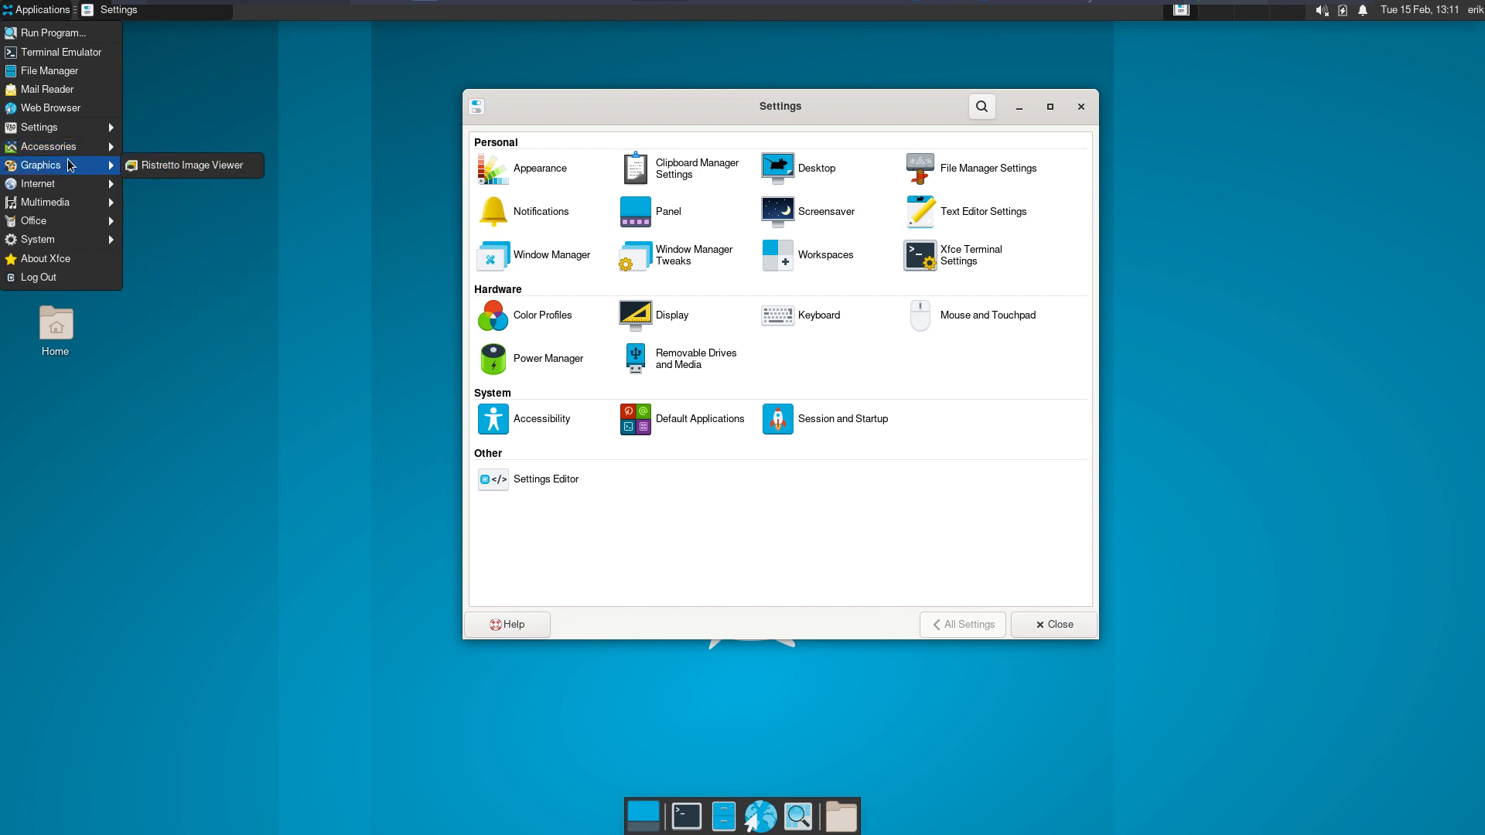
mouse_move(81, 192)
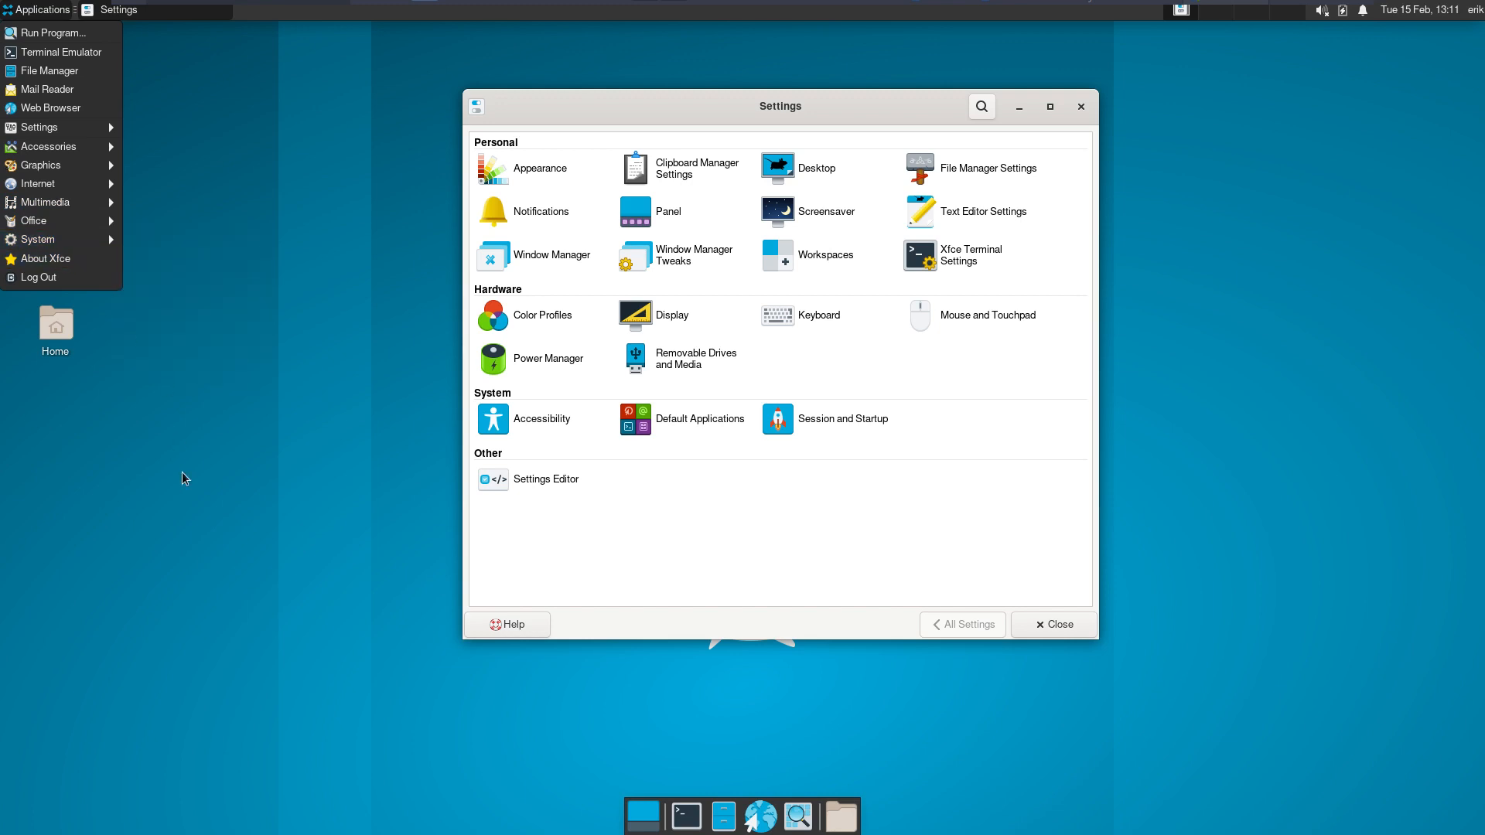
click(487, 564)
Install Firefox with sudo pacman -S firefox using the account password, and close the terminal and Settings windows.
click(687, 816)
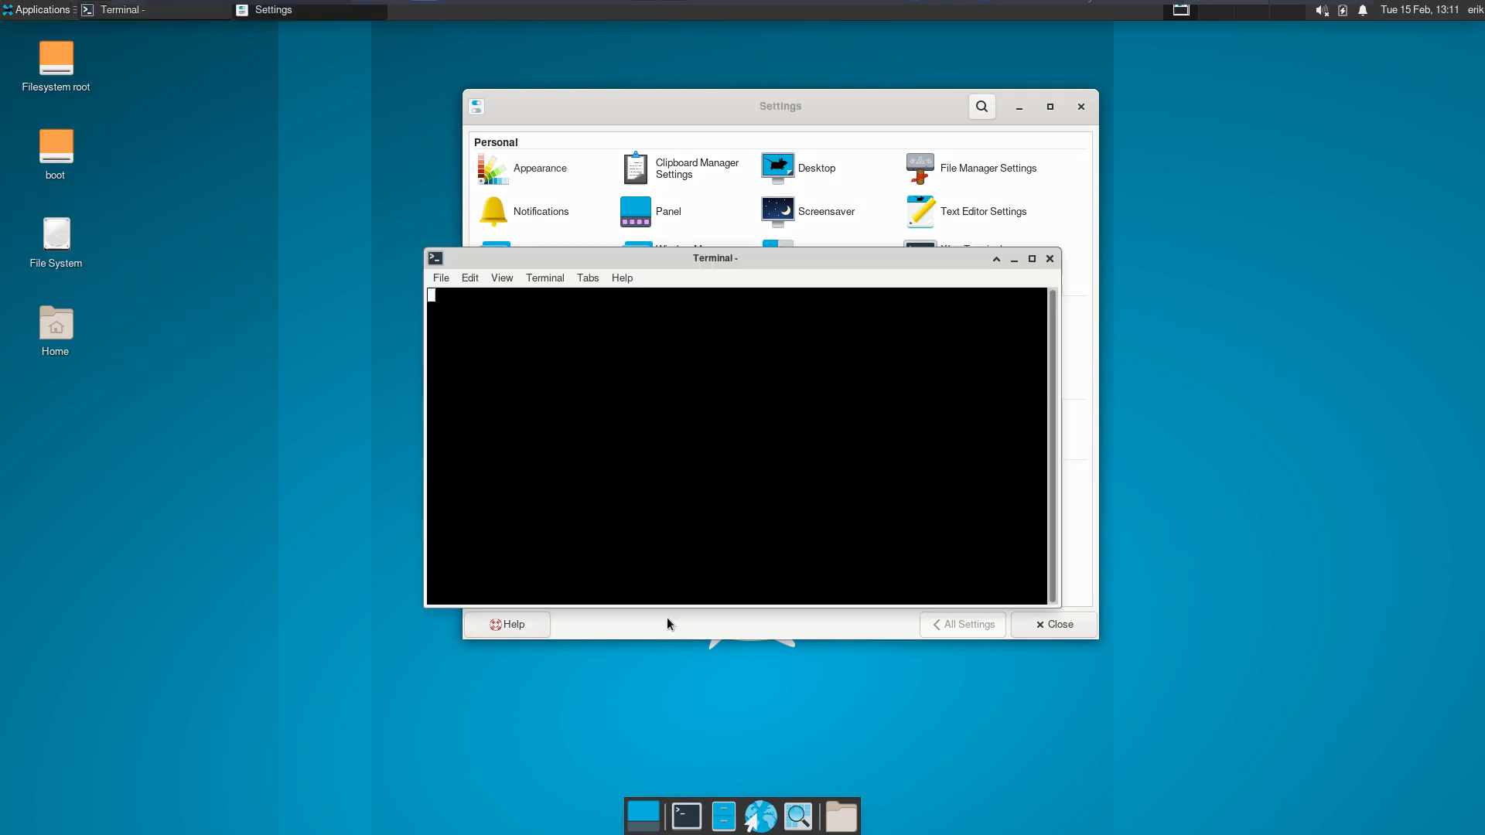
text(sudo pacm)
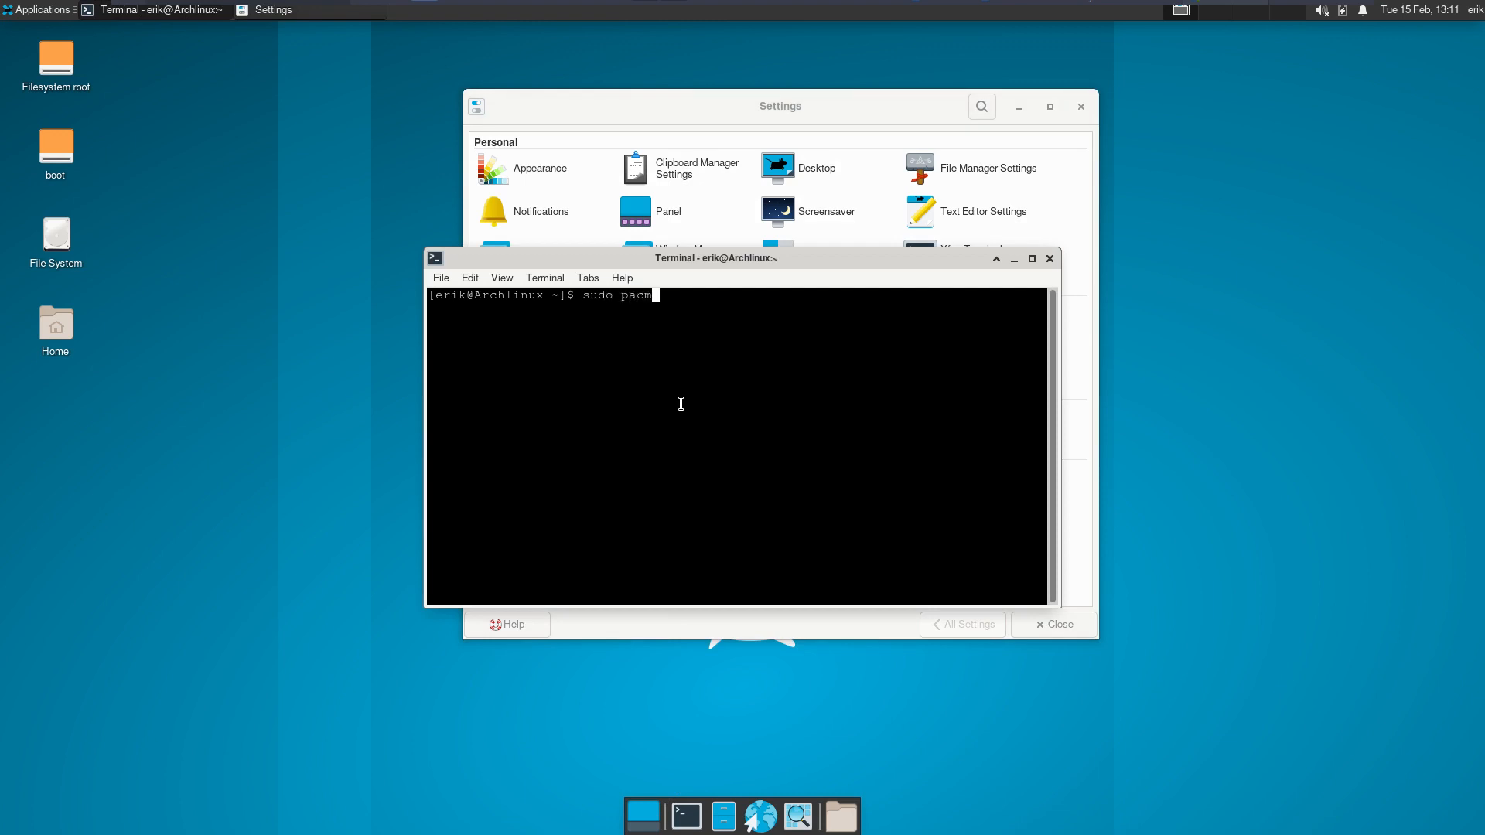
text(an -S firefox)
key(Return)
key(Return)
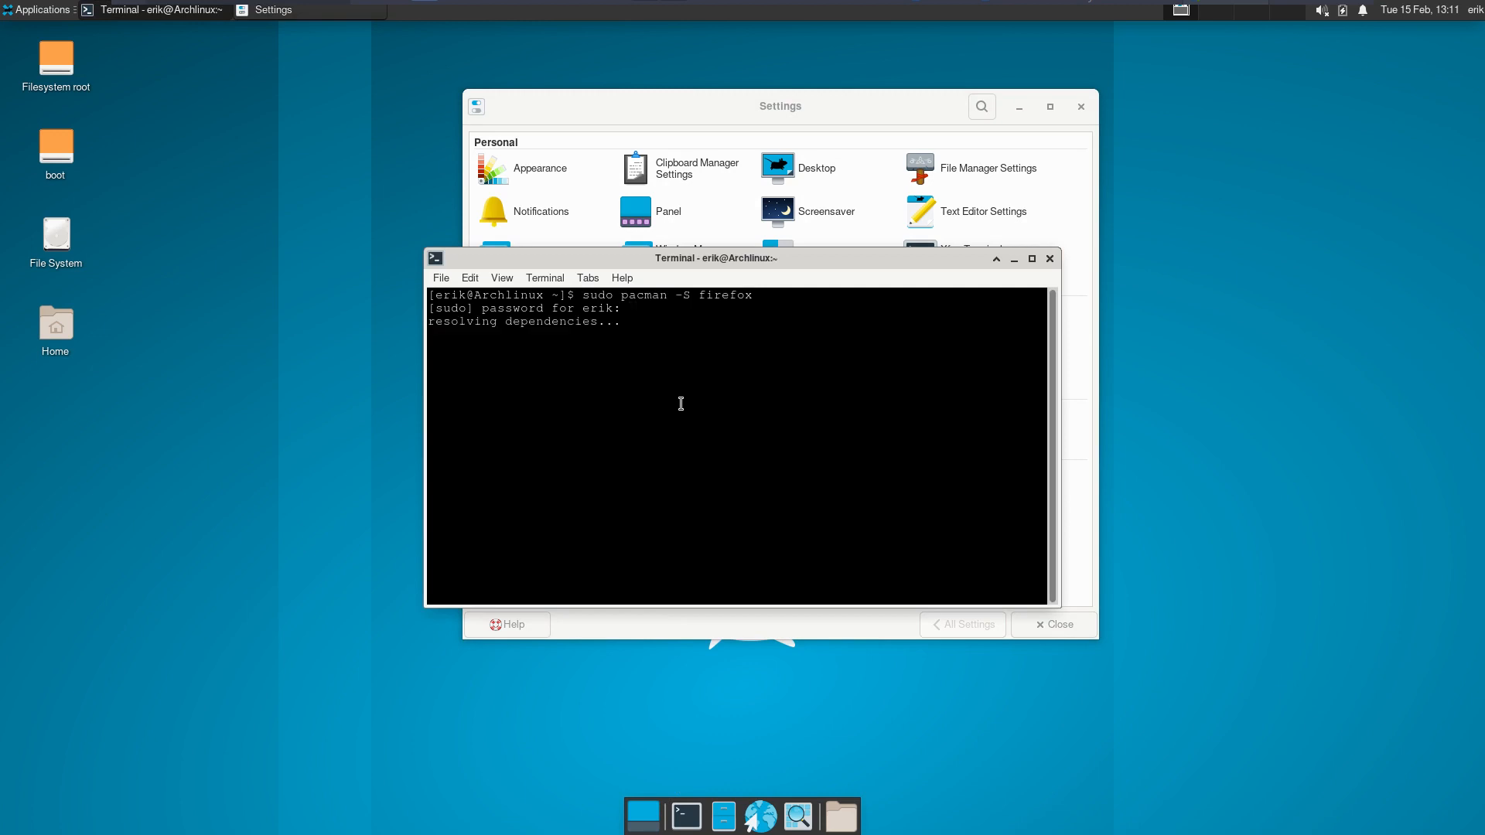
key(Return)
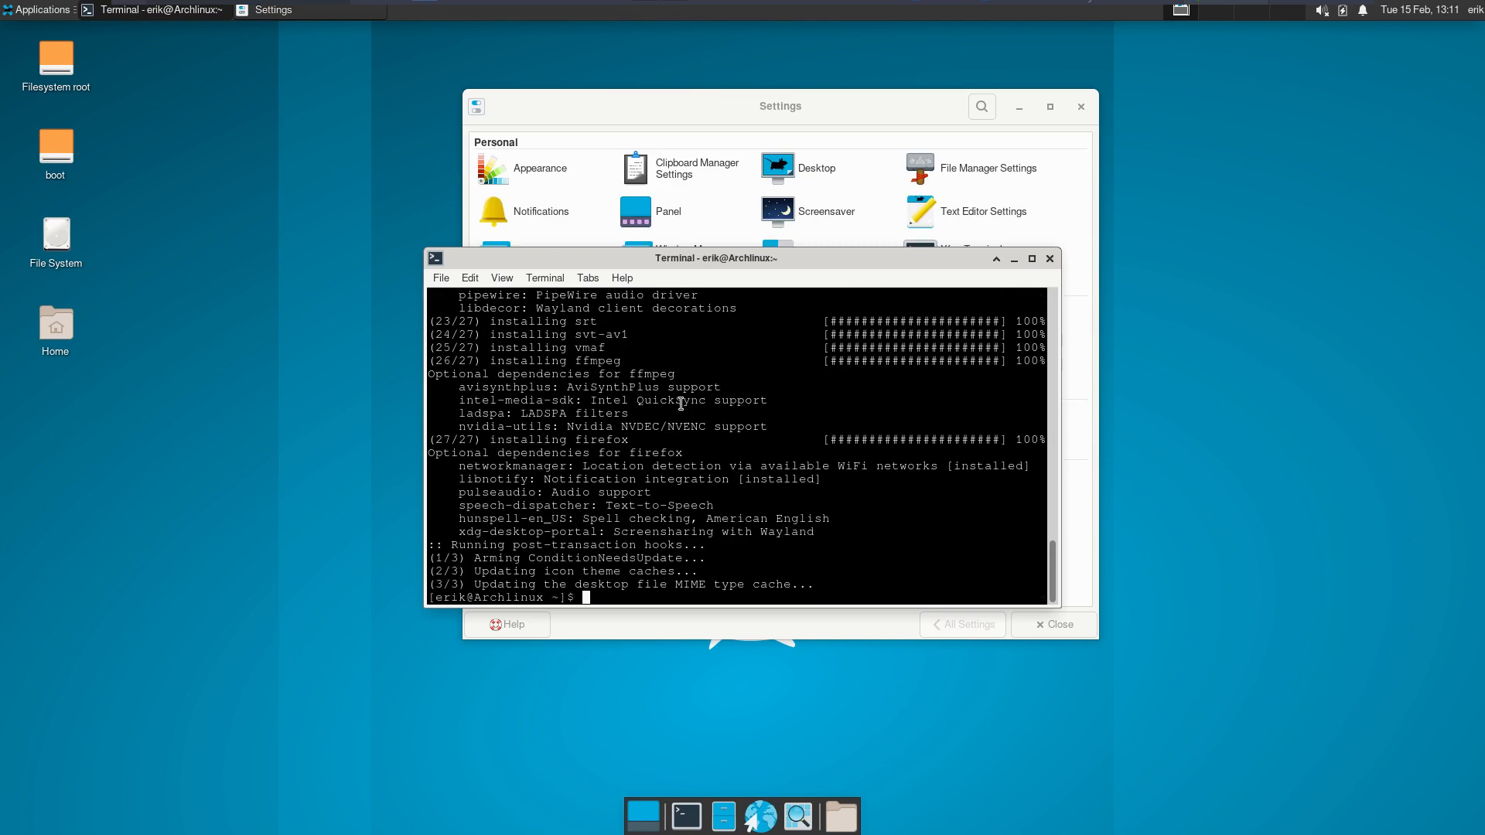
drag(735, 258, 921, 167)
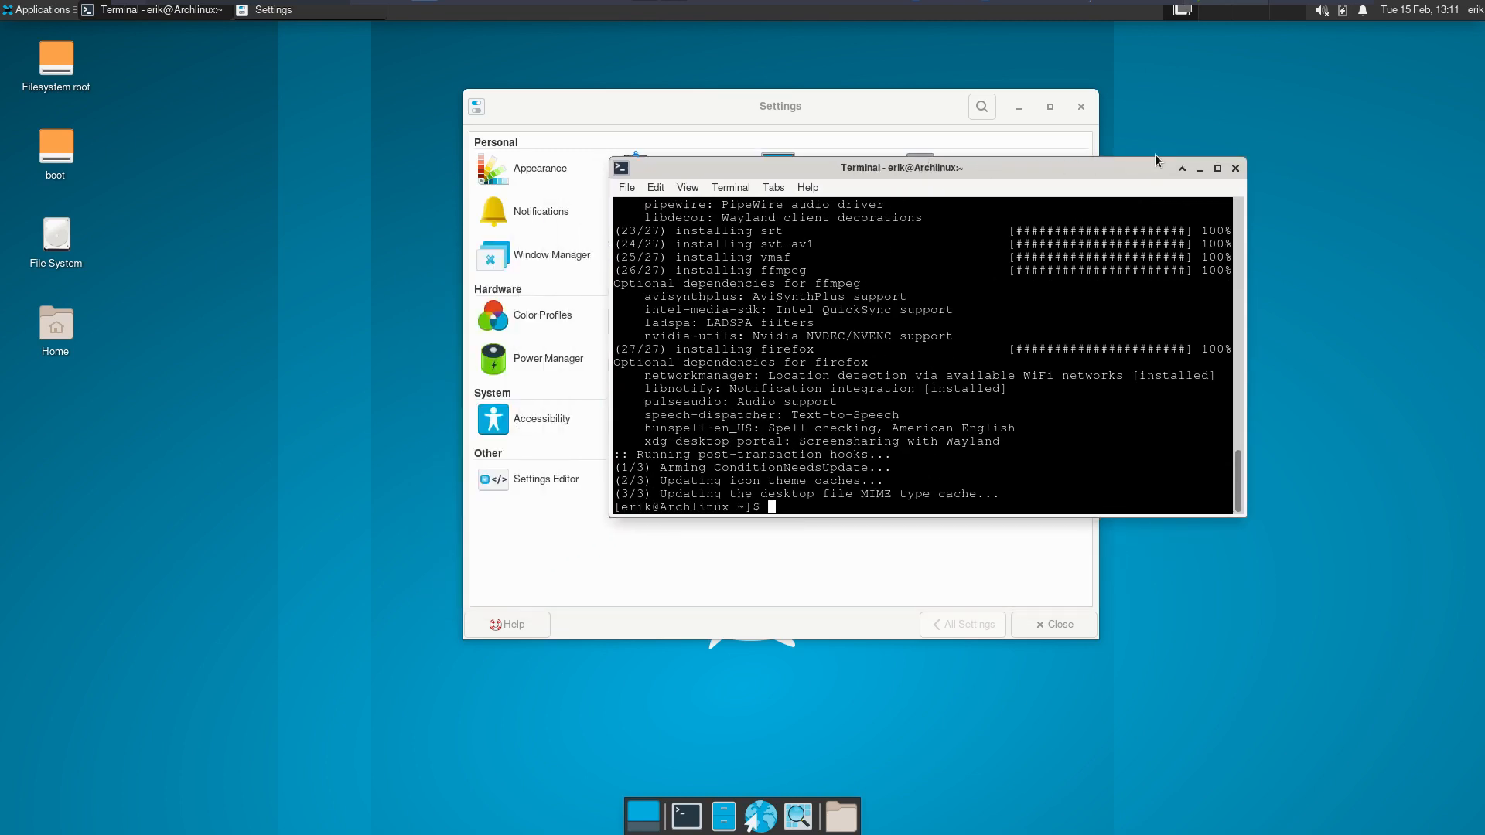
click(1236, 168)
click(1082, 106)
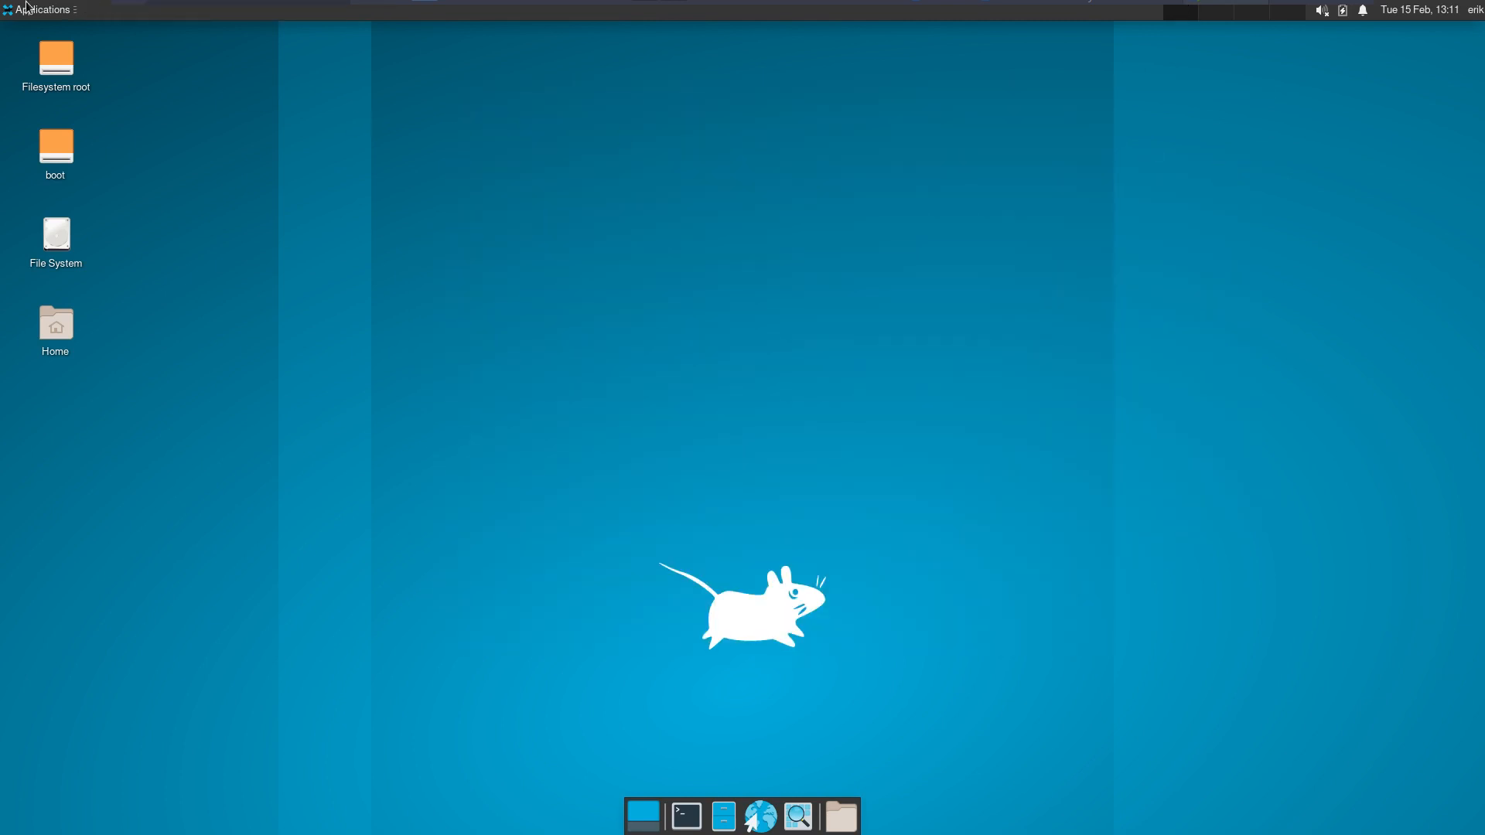
Check the Internet application category for the Firefox entry.
click(31, 9)
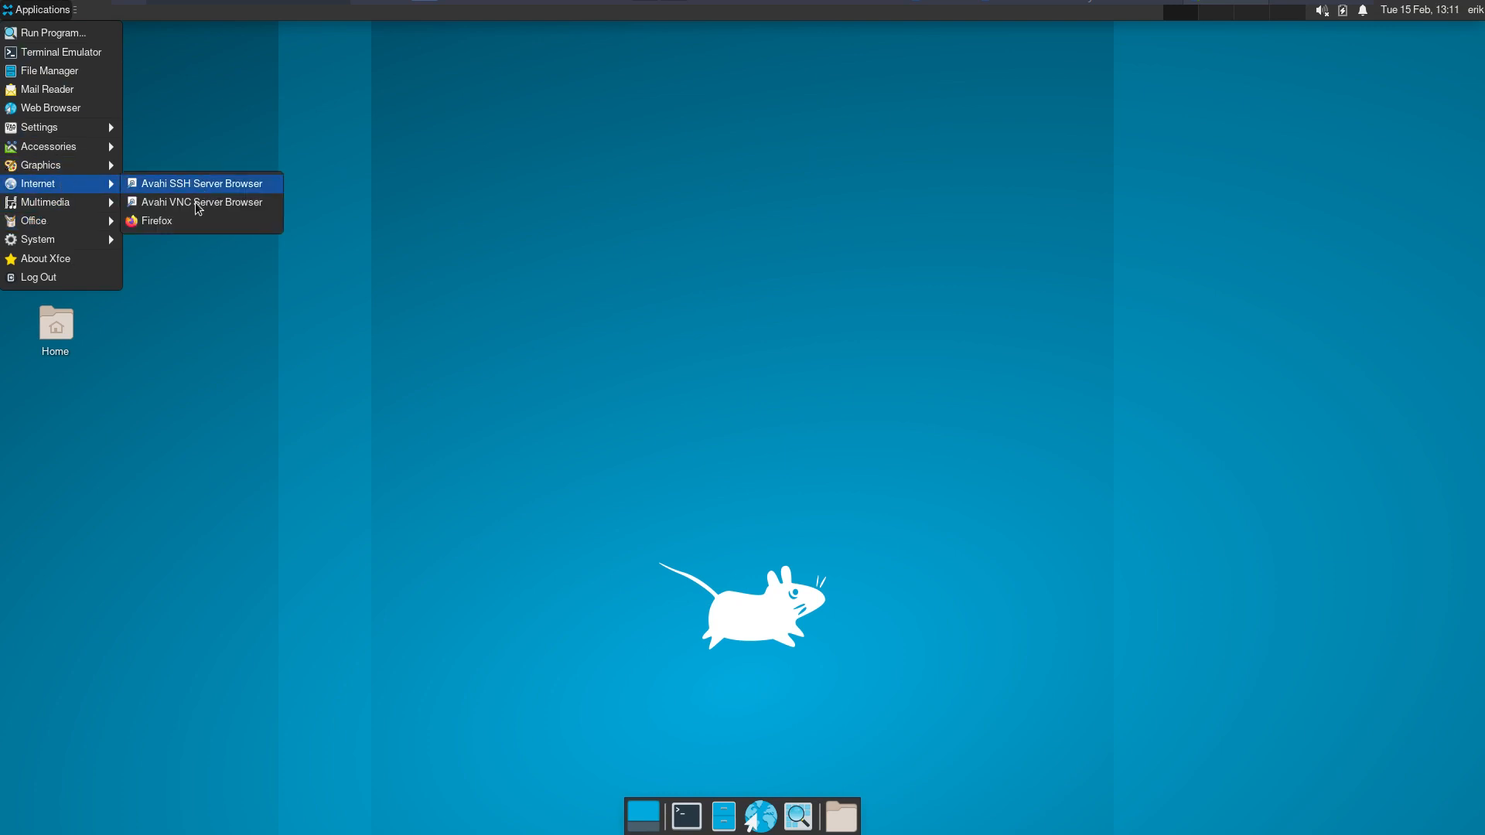
drag(178, 220, 208, 232)
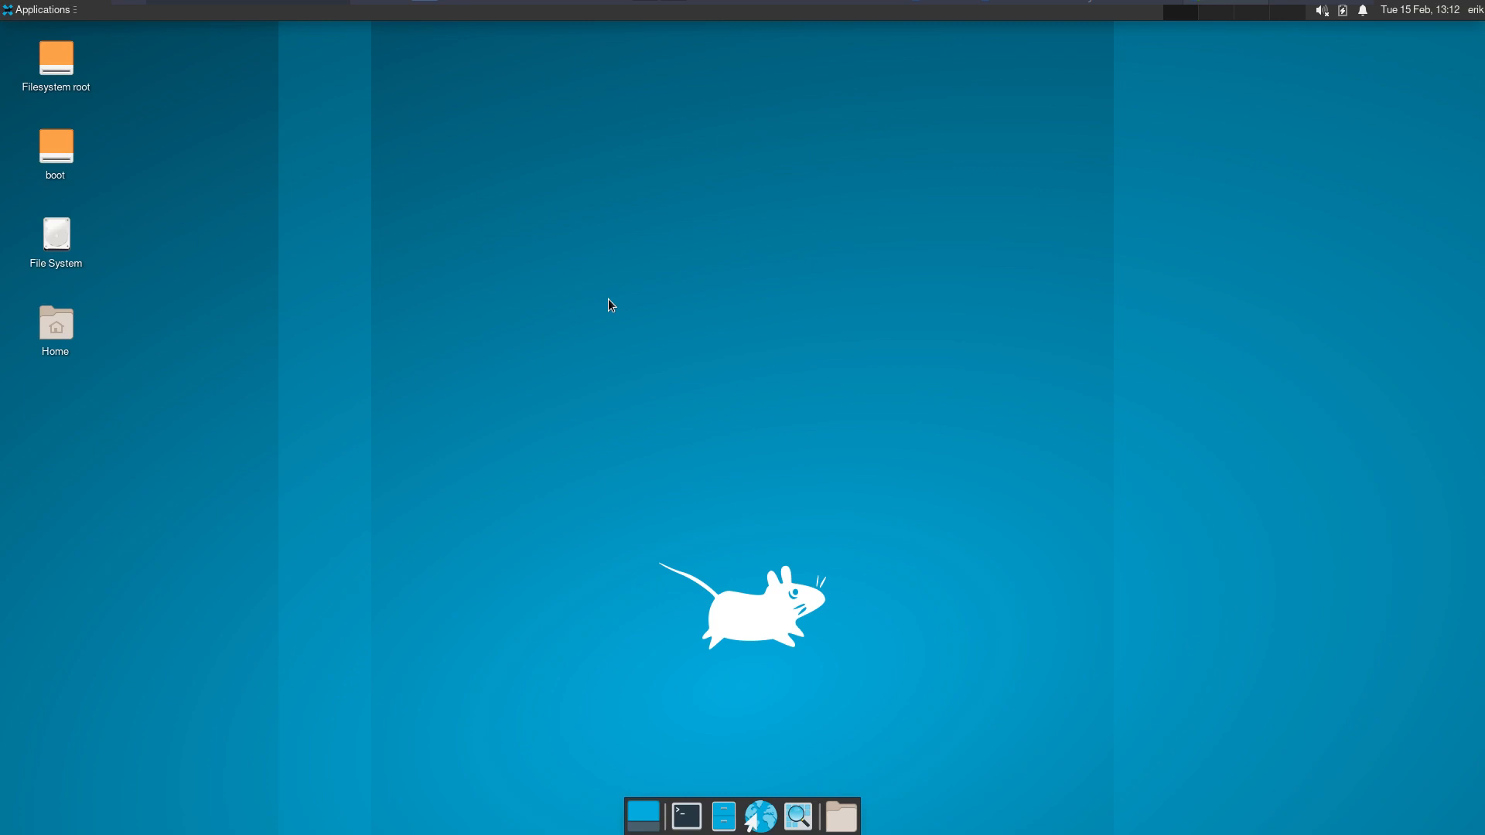
click(30, 9)
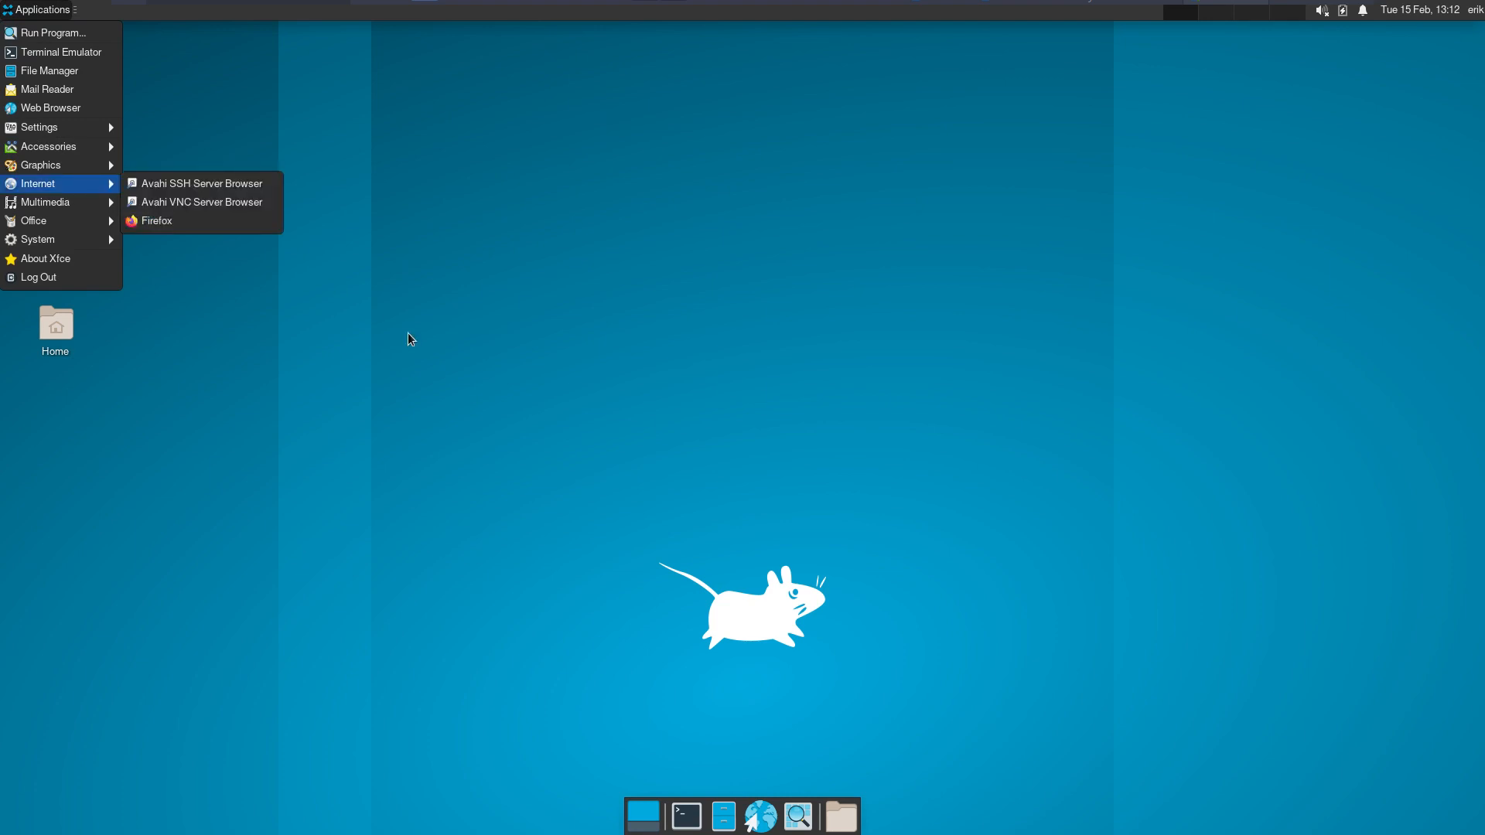
click(207, 331)
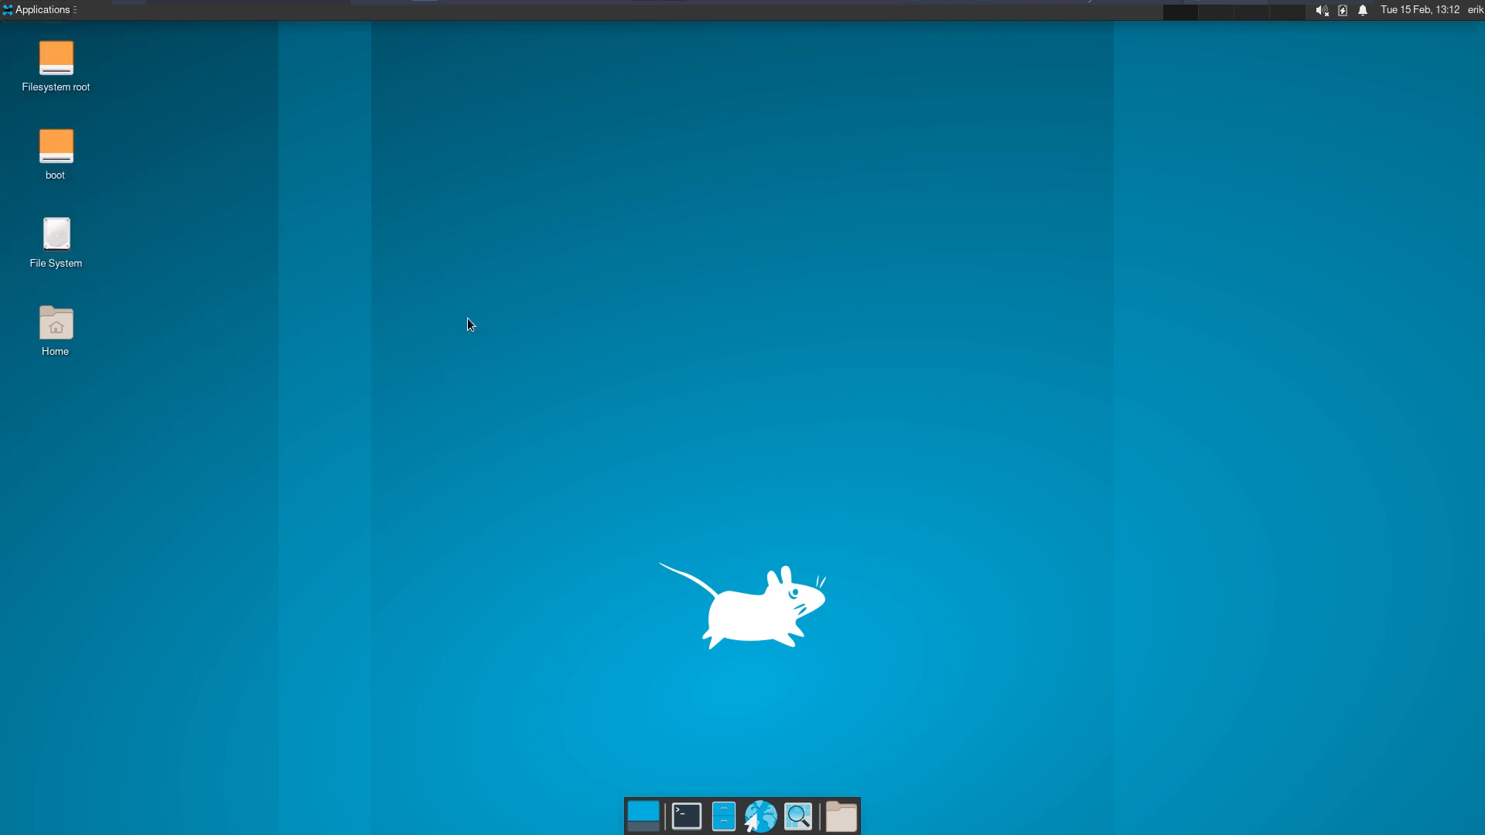
Launch Firefox from the Internet applications and move its window to the middle of the desktop.
click(48, 10)
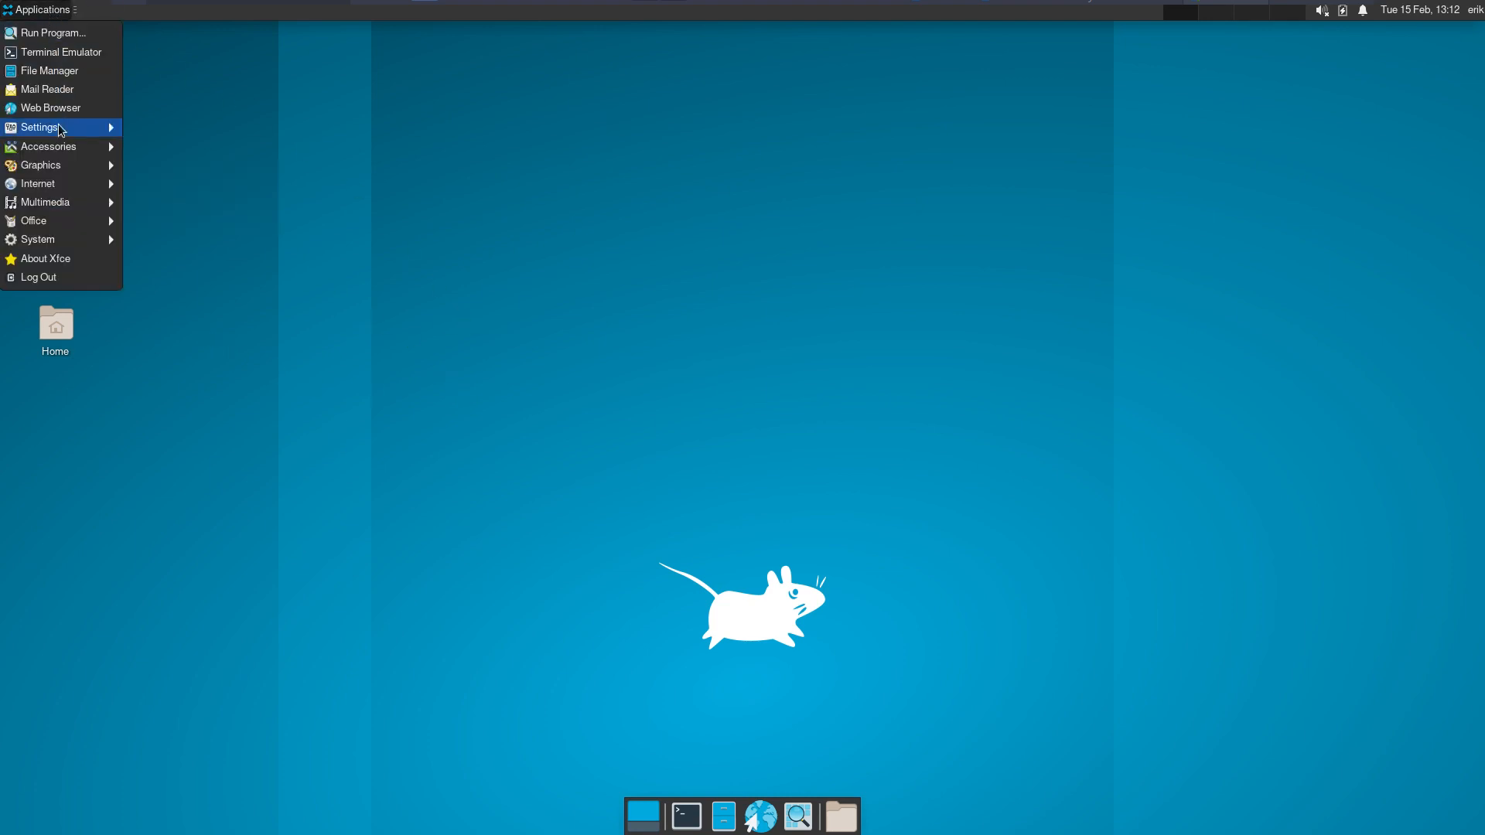
mouse_move(76, 187)
click(186, 222)
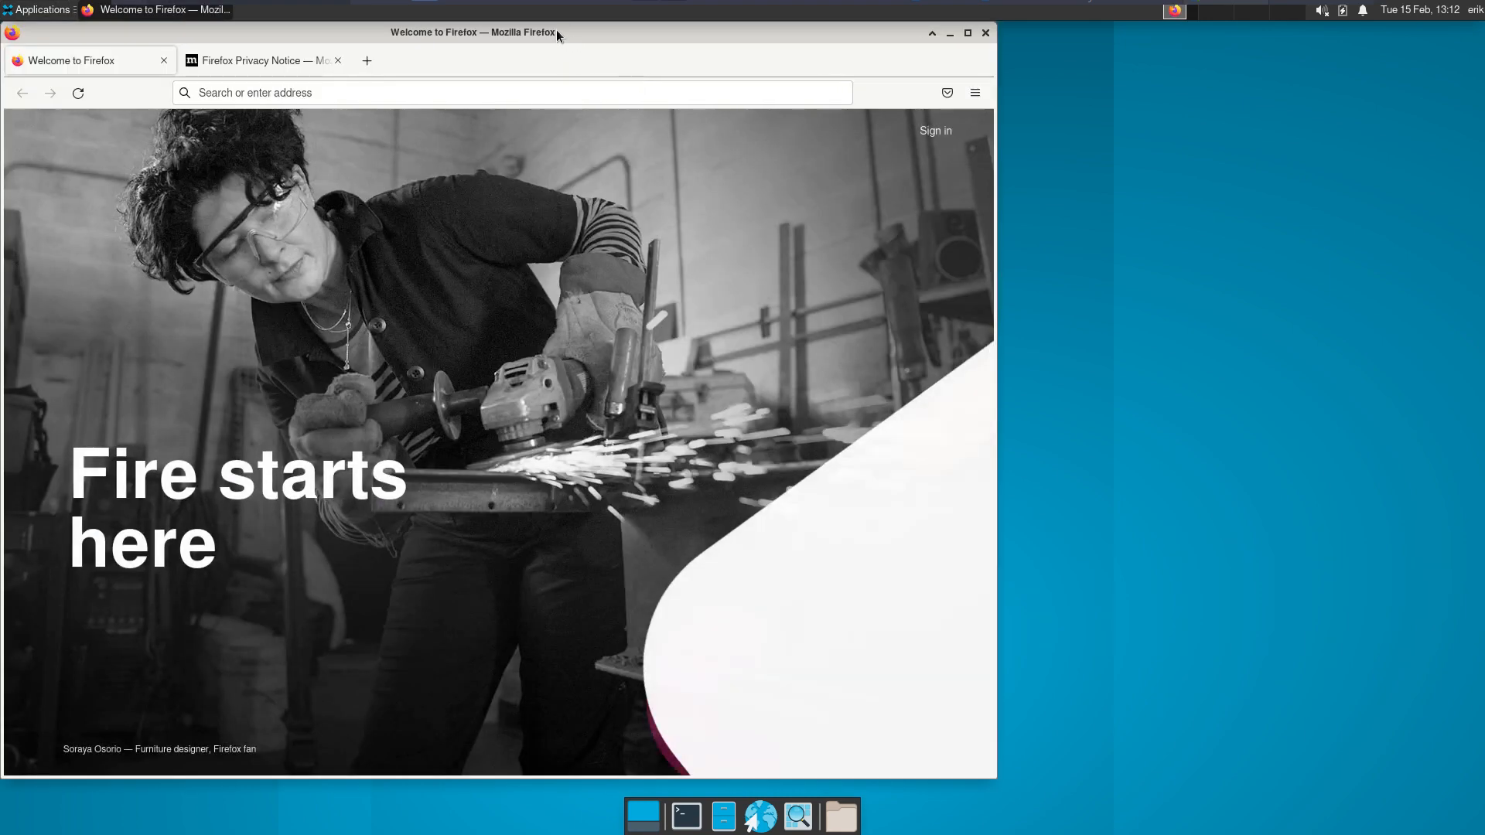
drag(556, 33, 789, 52)
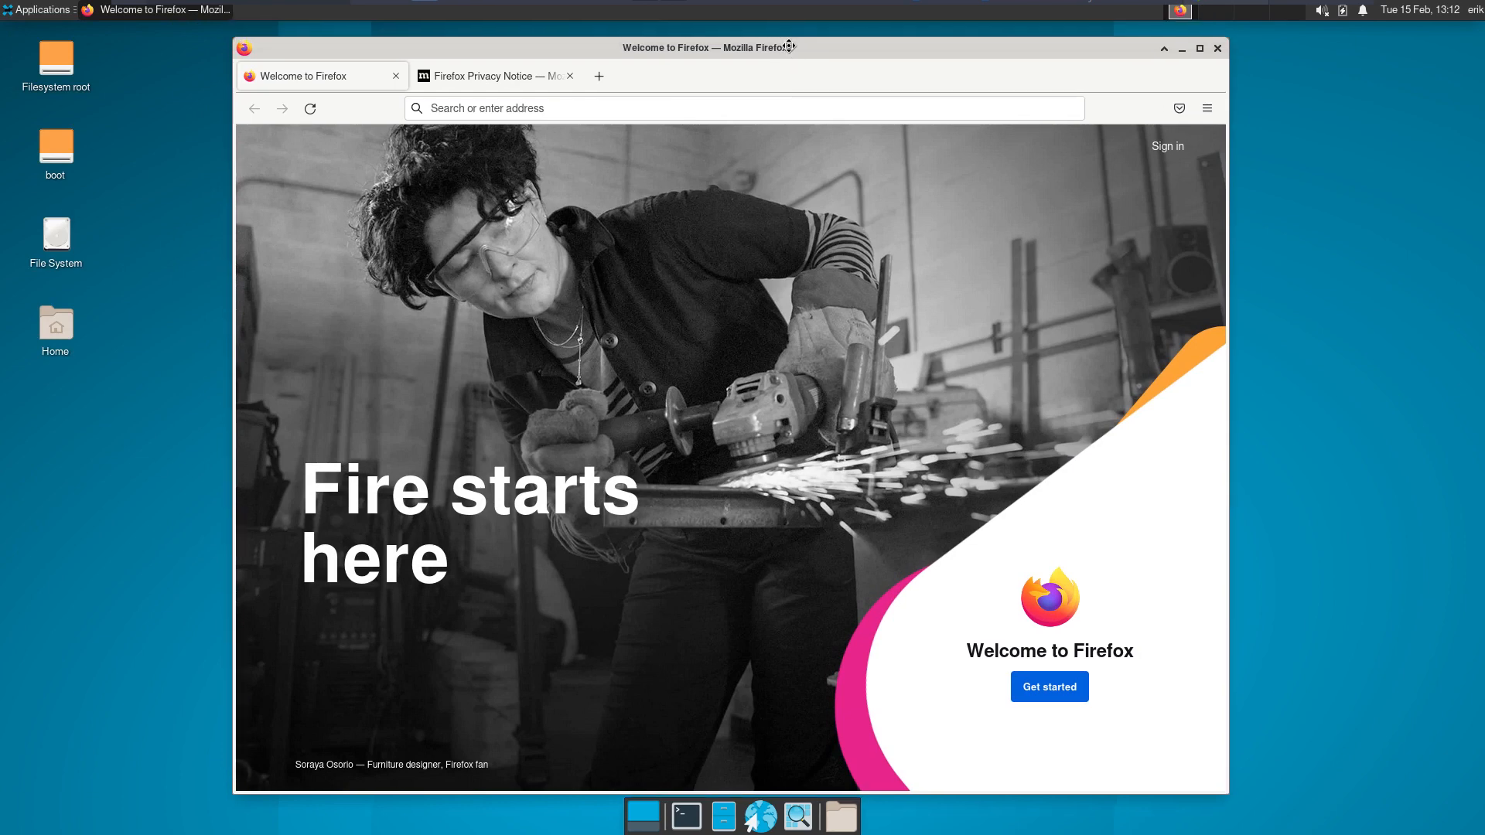
Search the web for "youtube arcolinux spices" and accept Google's cookie terms.
click(515, 113)
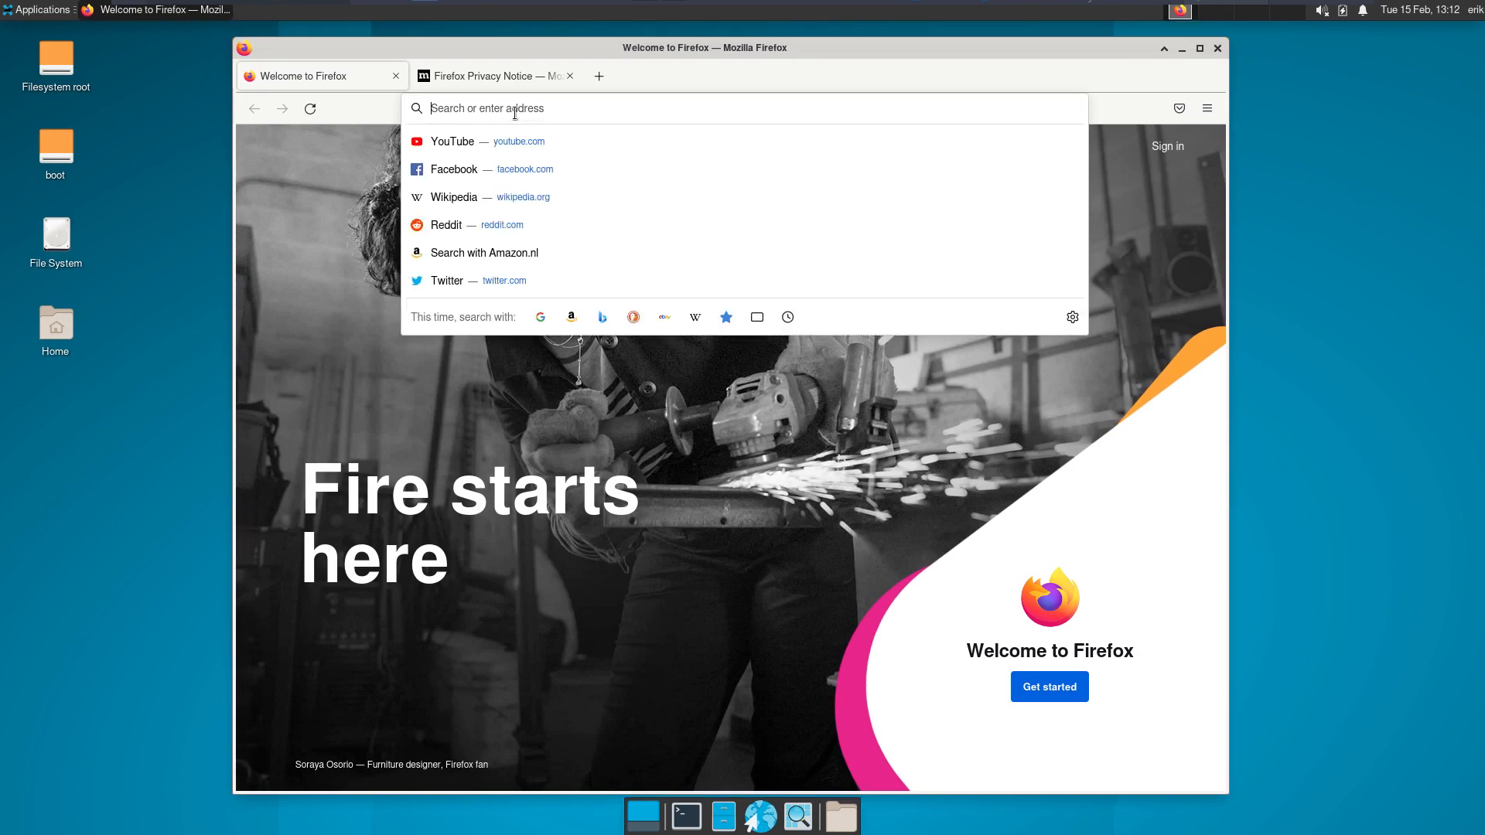
text(youtube ar)
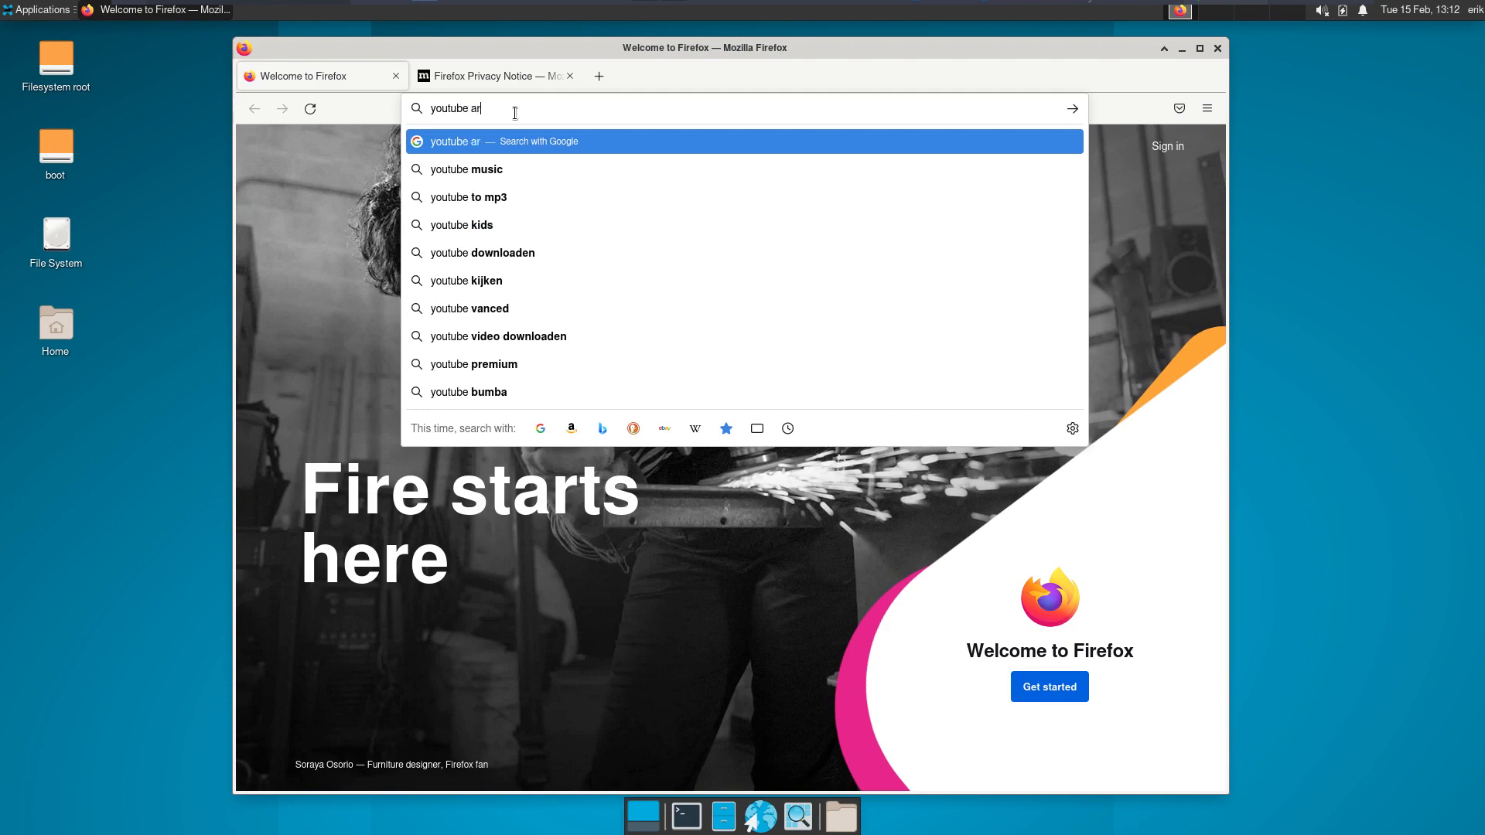
text(colinux spice)
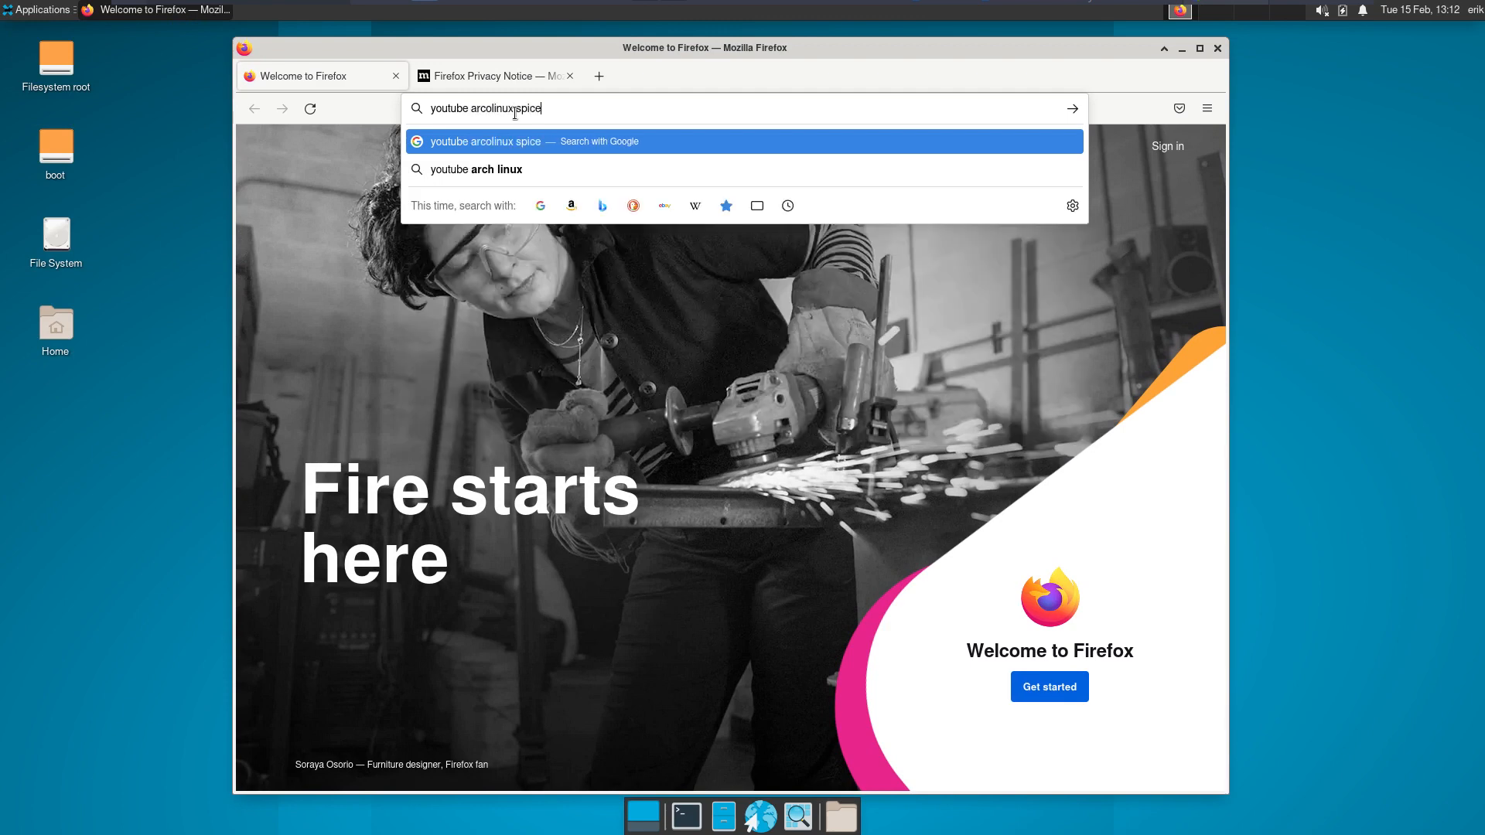
text(s)
key(Return)
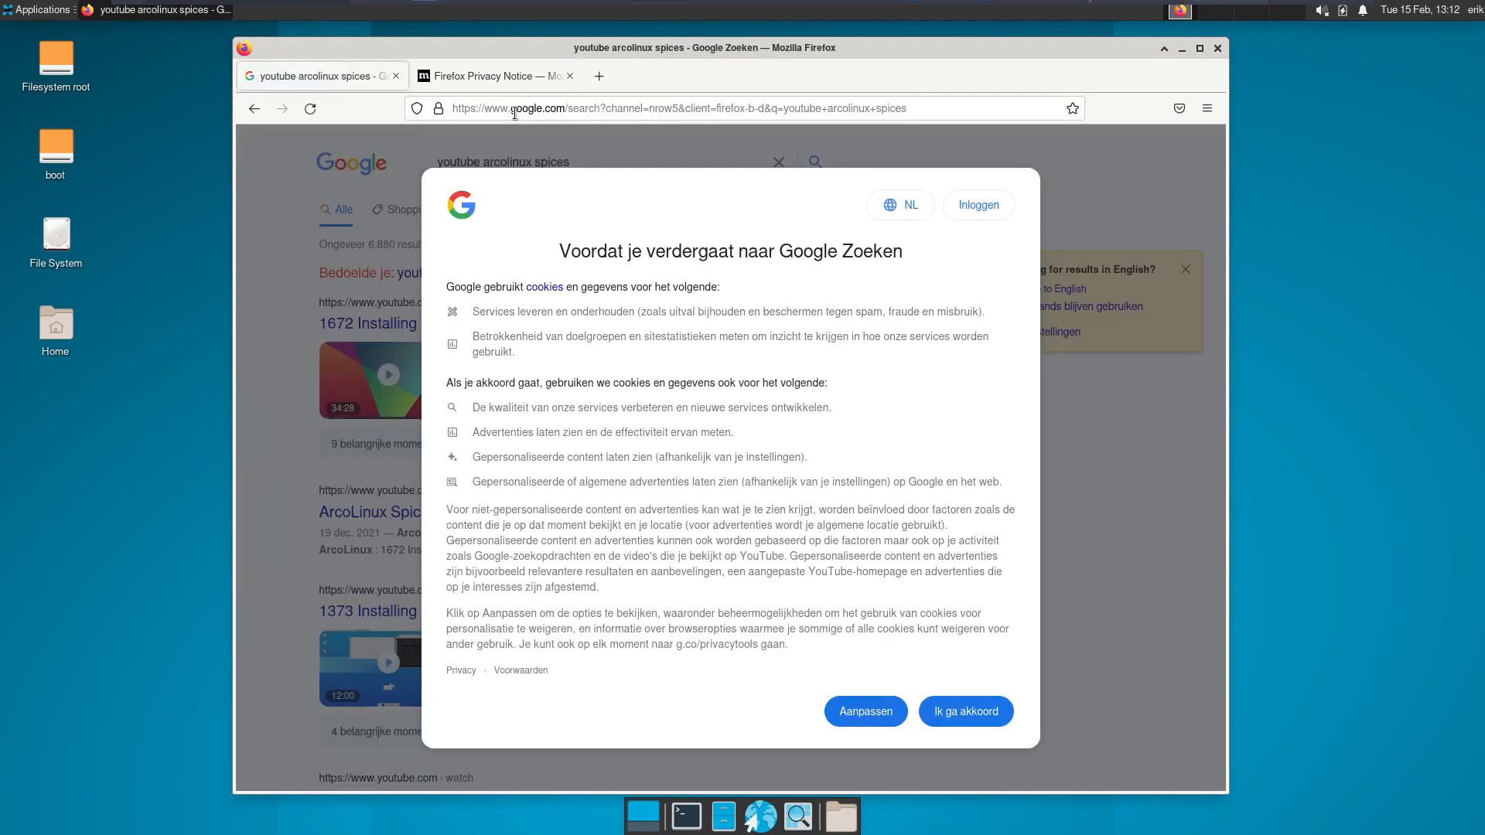
click(978, 718)
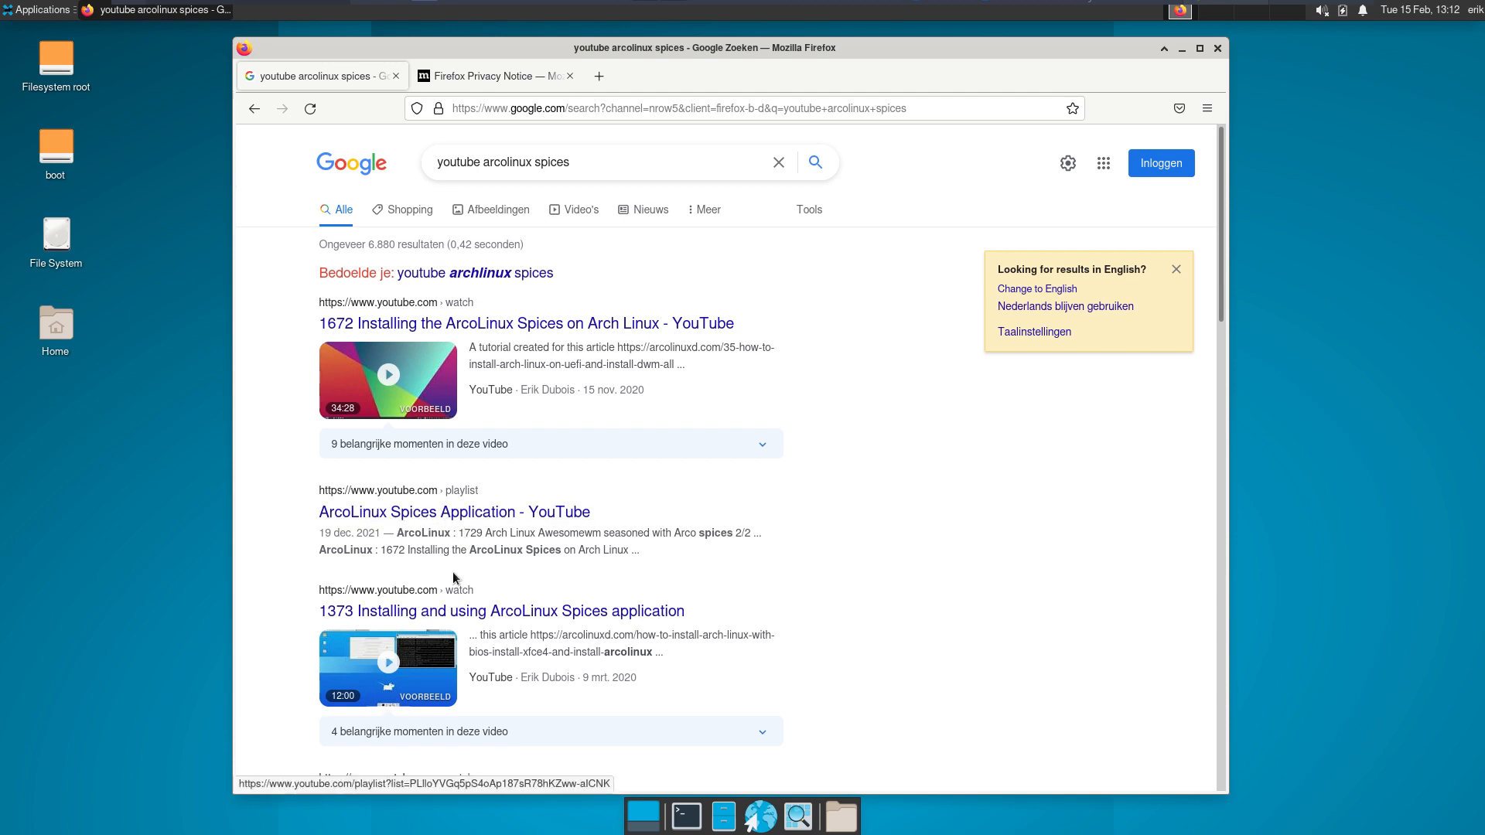
Open the YouTube video "1672 Installing the ArcoLinux Spices on Arch Linux", play it and skip ahead to about 24 minutes.
click(351, 328)
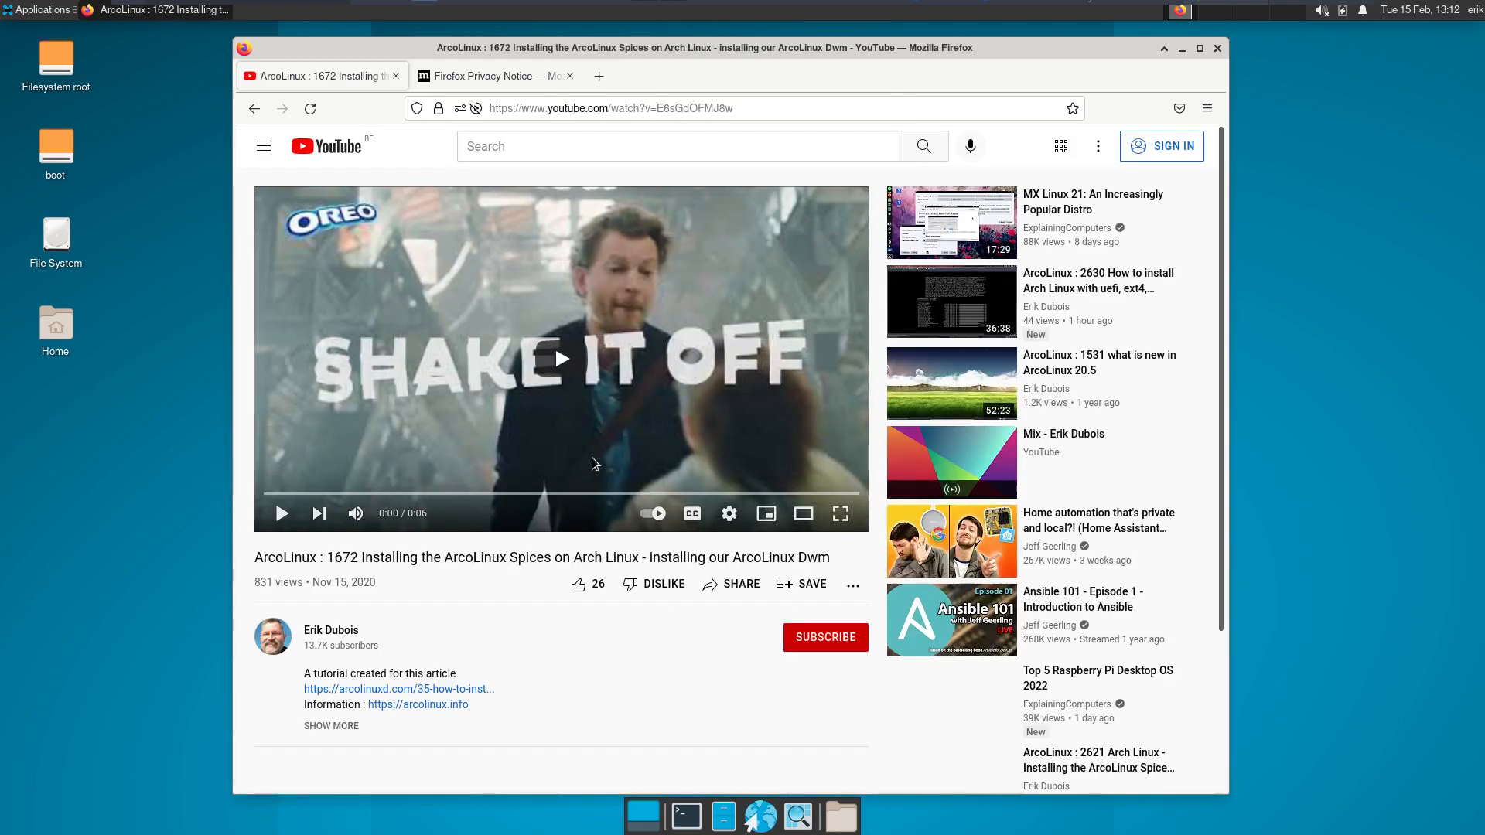
click(281, 513)
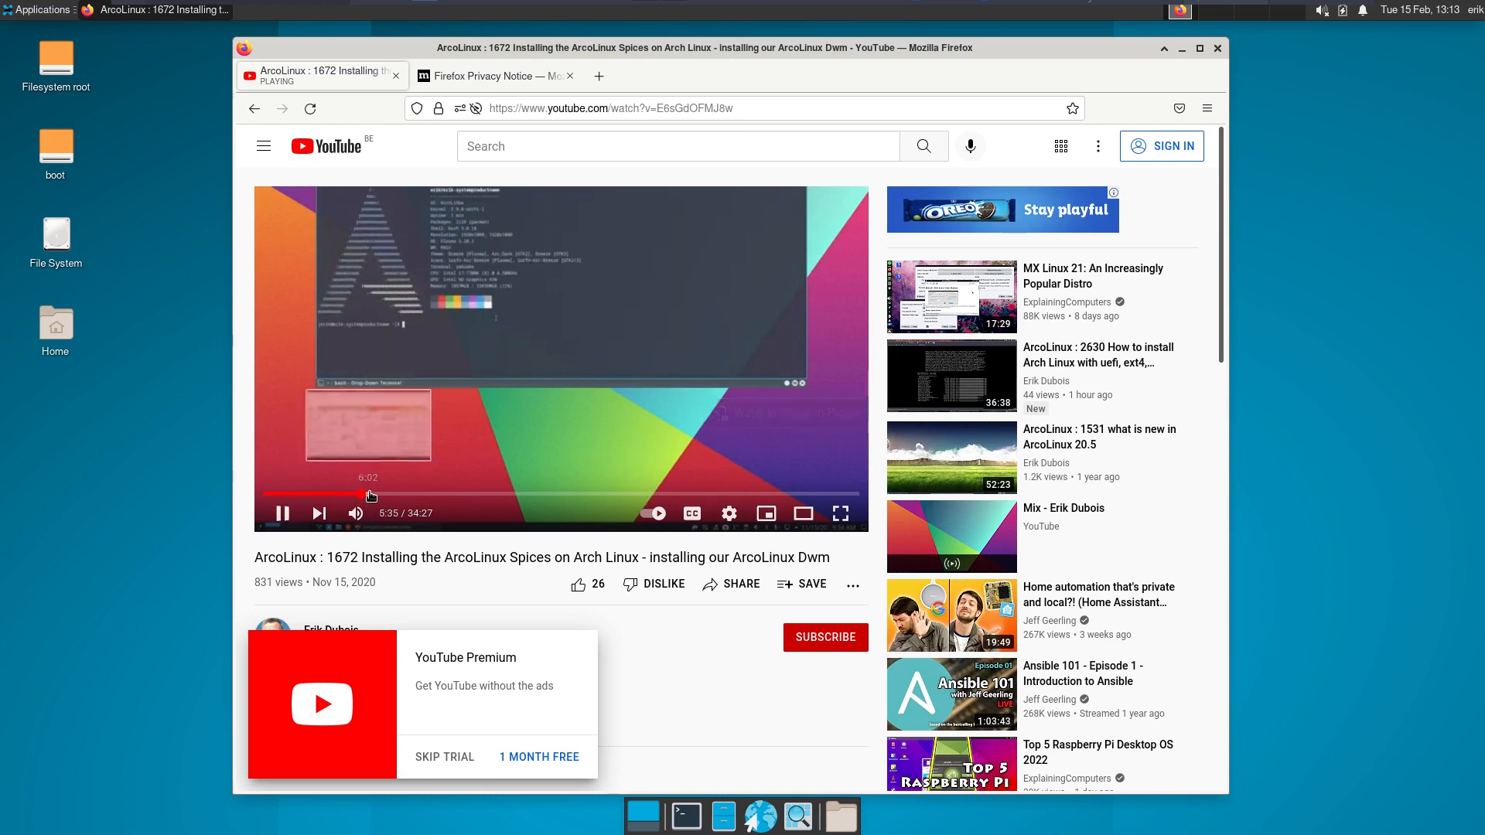
click(407, 495)
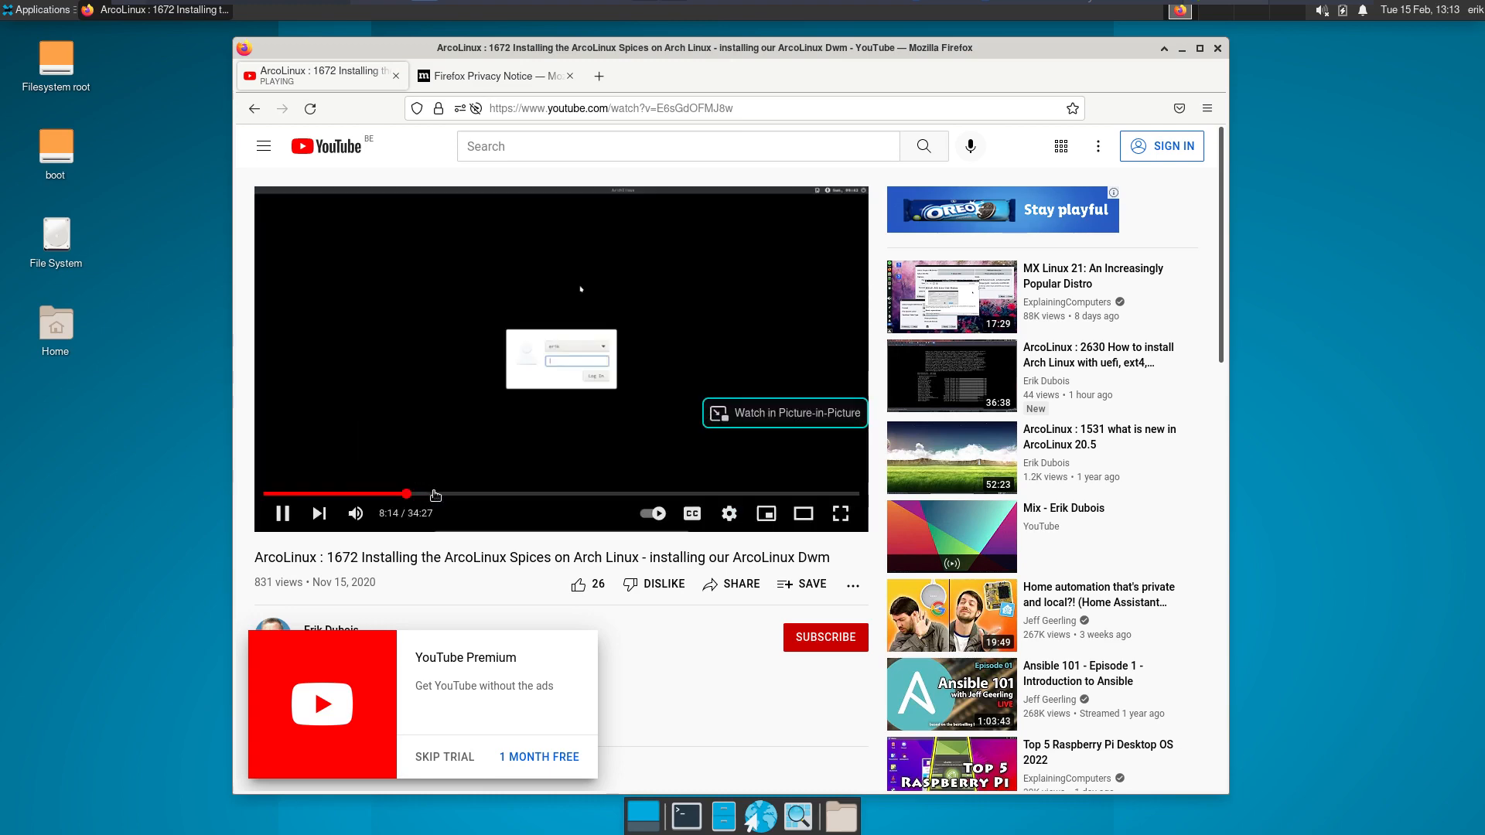
click(475, 494)
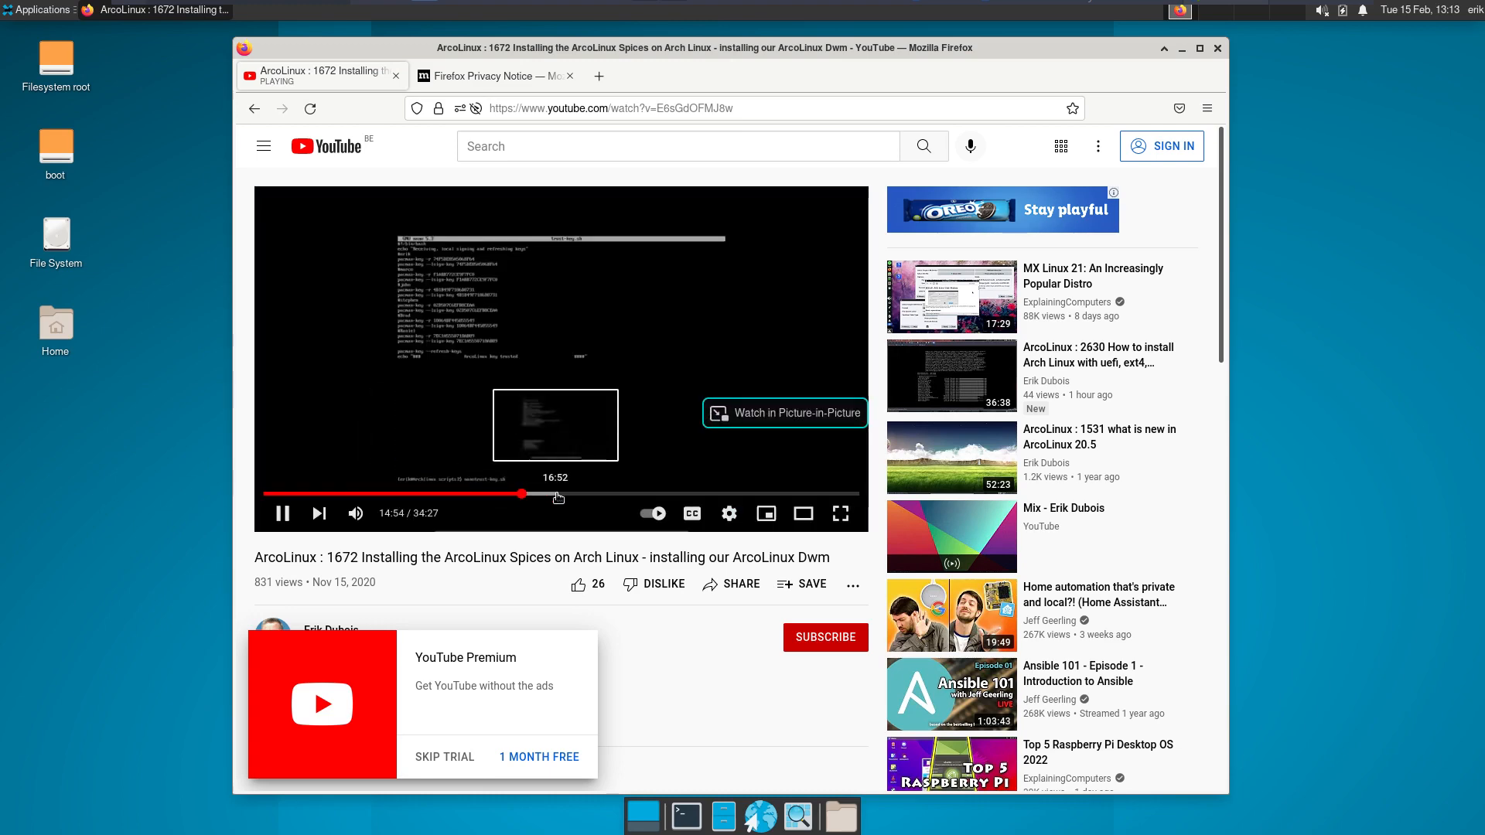
click(570, 494)
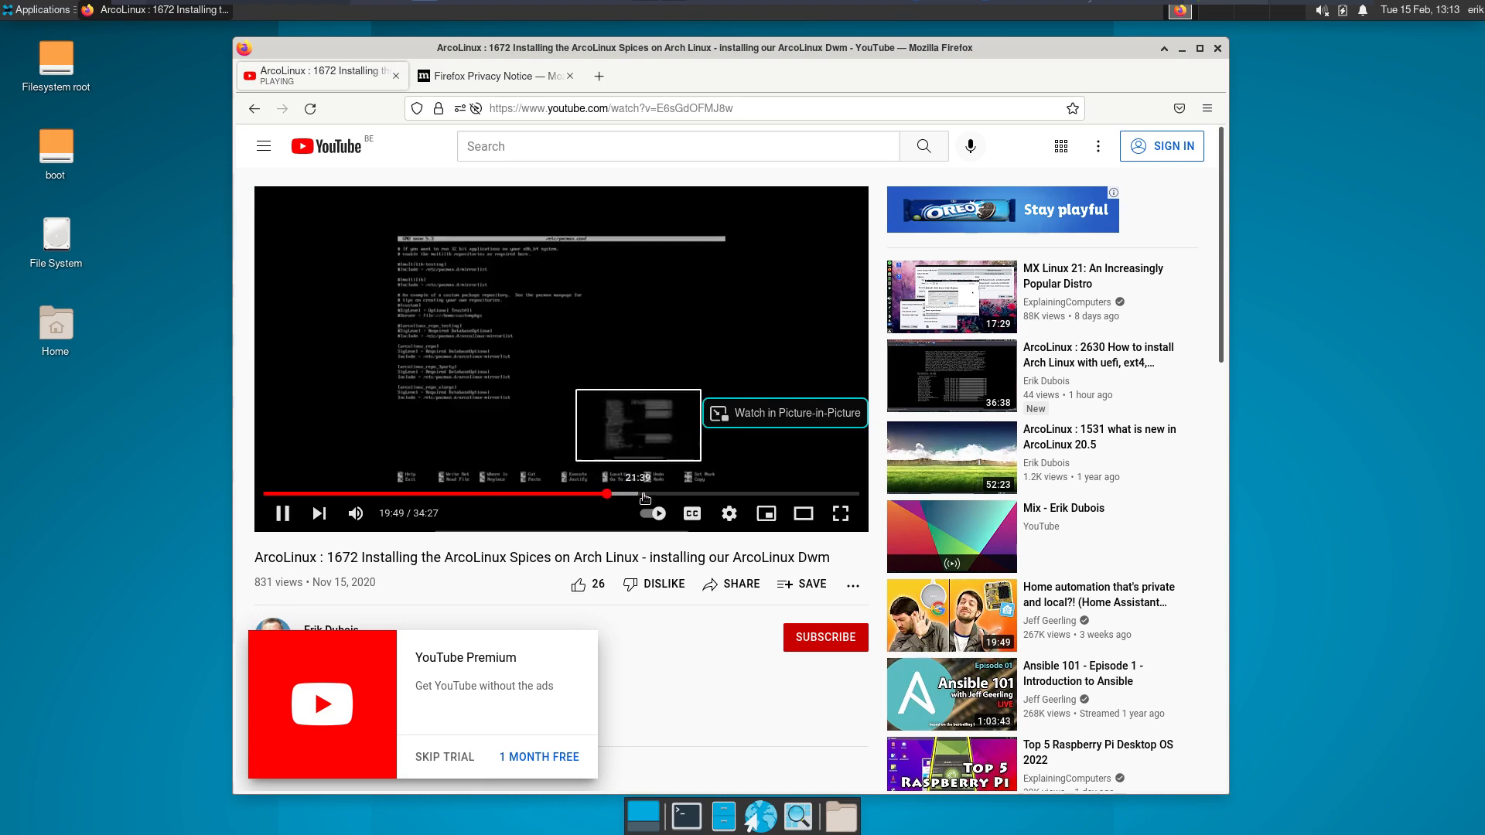
click(646, 495)
click(679, 495)
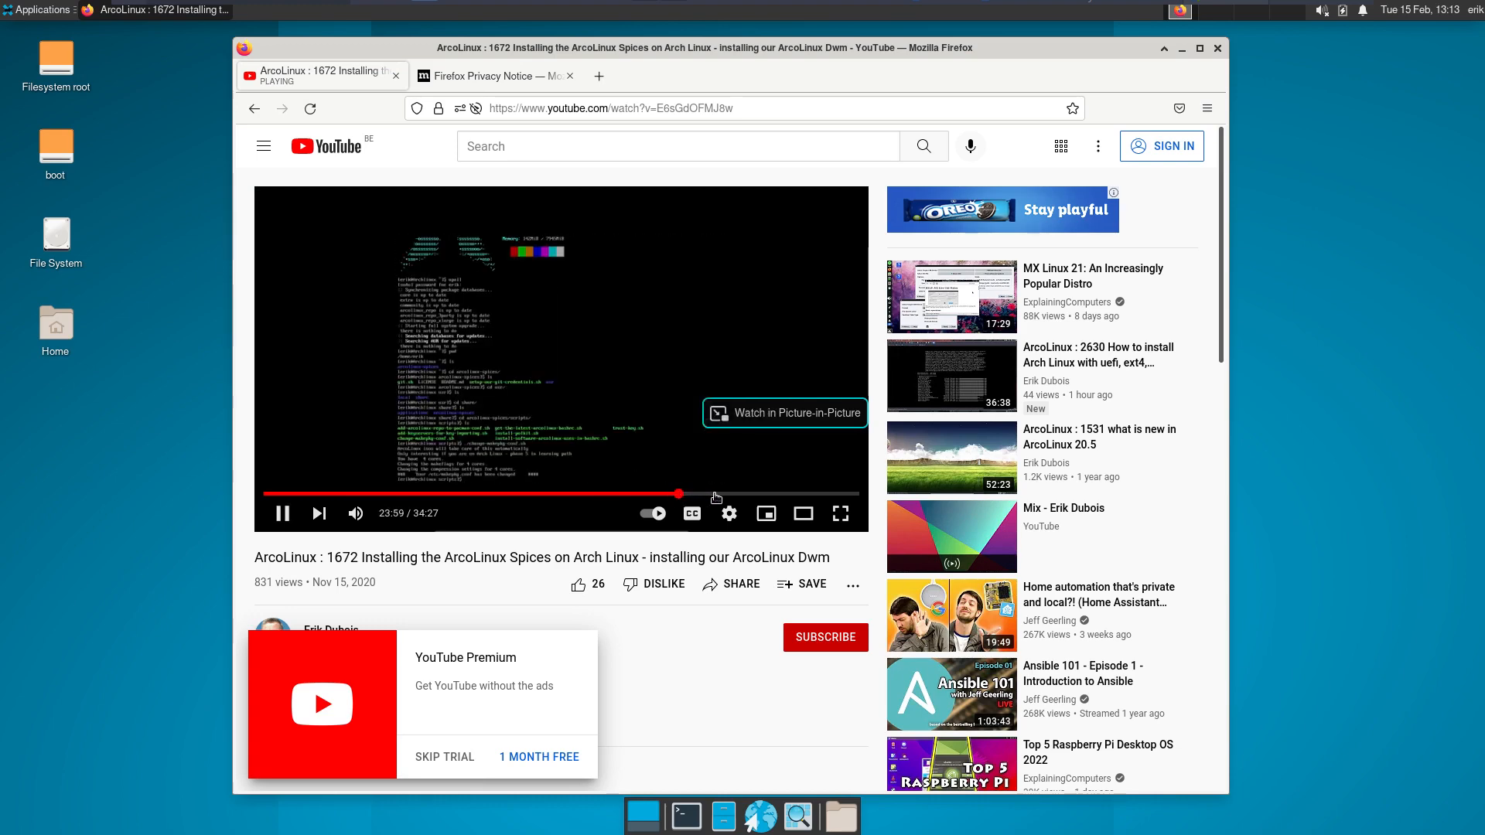
Skip the ArcoLinux Spices video ahead to about 28 minutes and on towards its end.
click(735, 494)
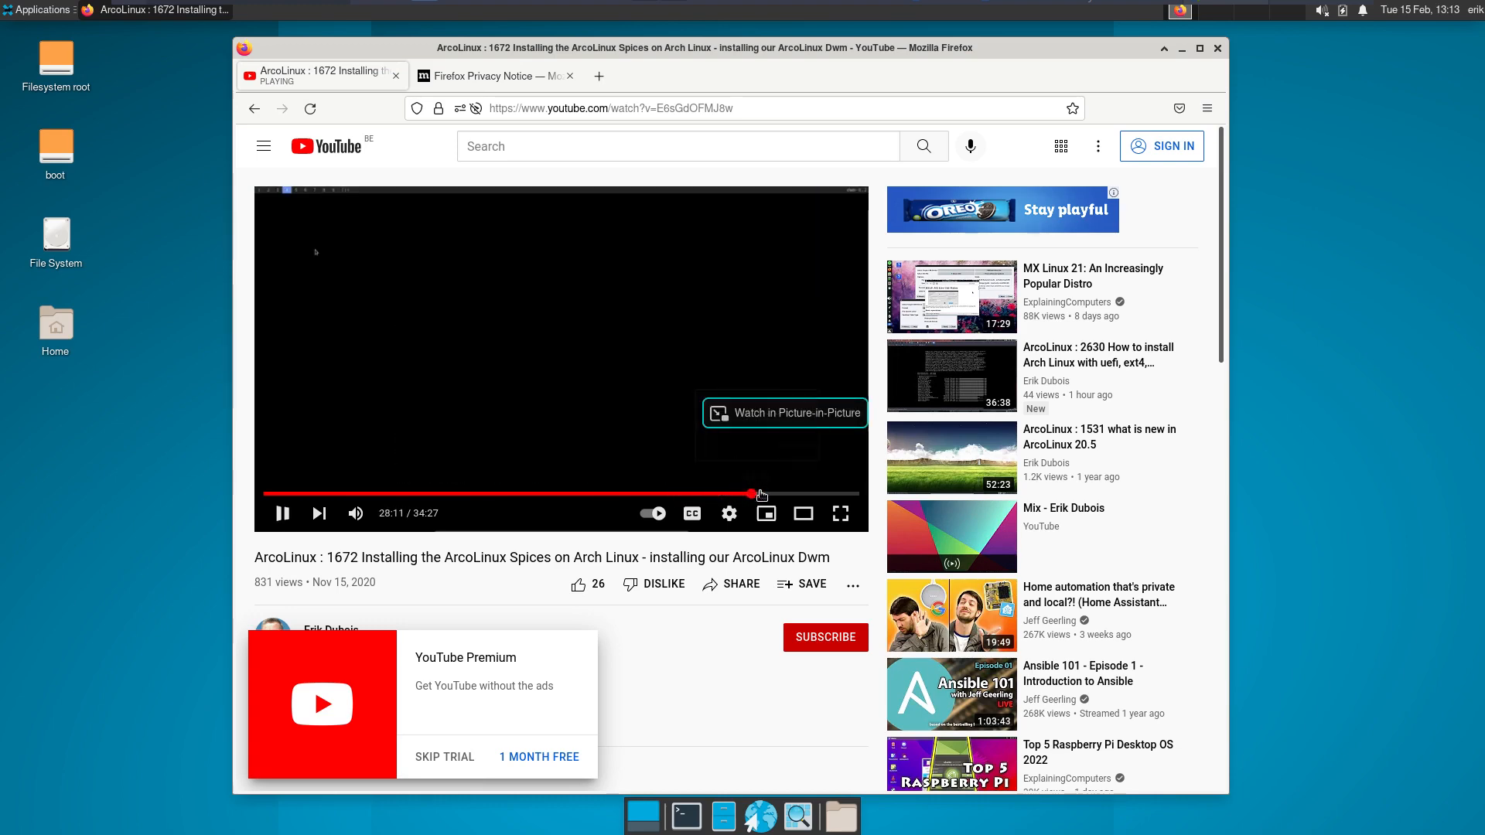
click(772, 494)
click(802, 494)
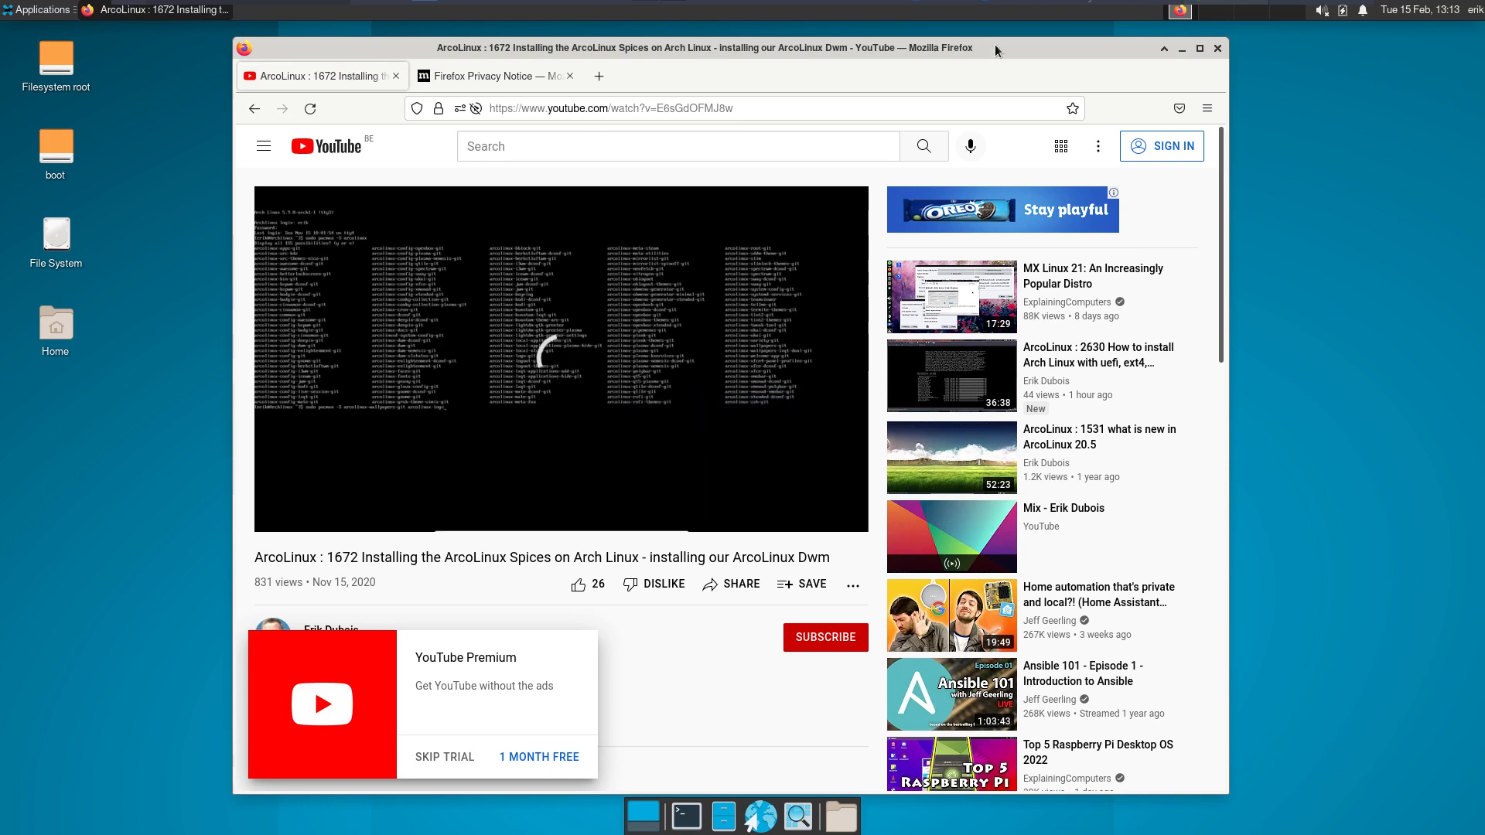
Go to the website arcolinux.info.
click(560, 109)
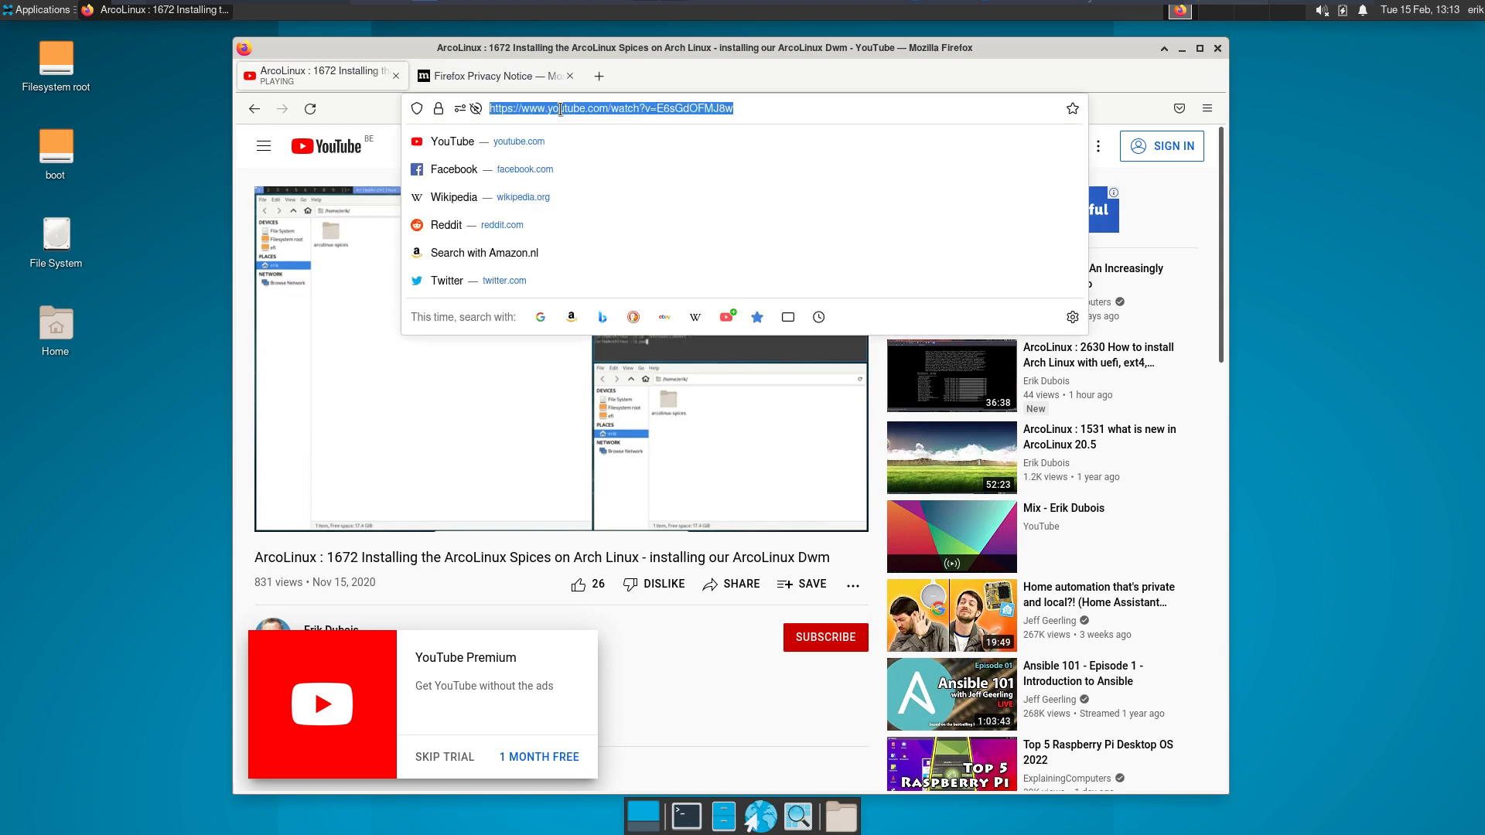
text(arcol)
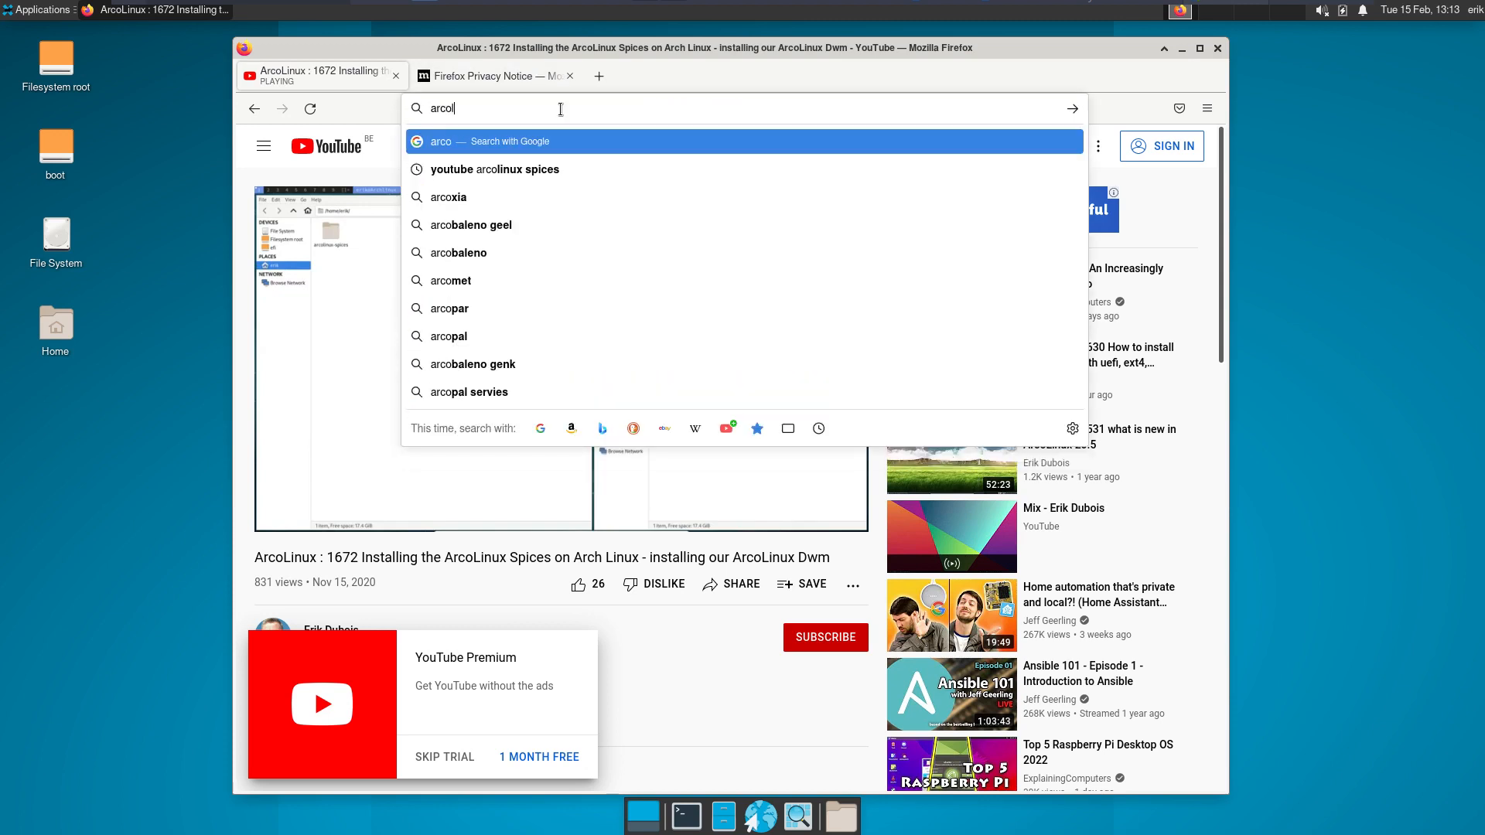
text(inux.info)
key(Return)
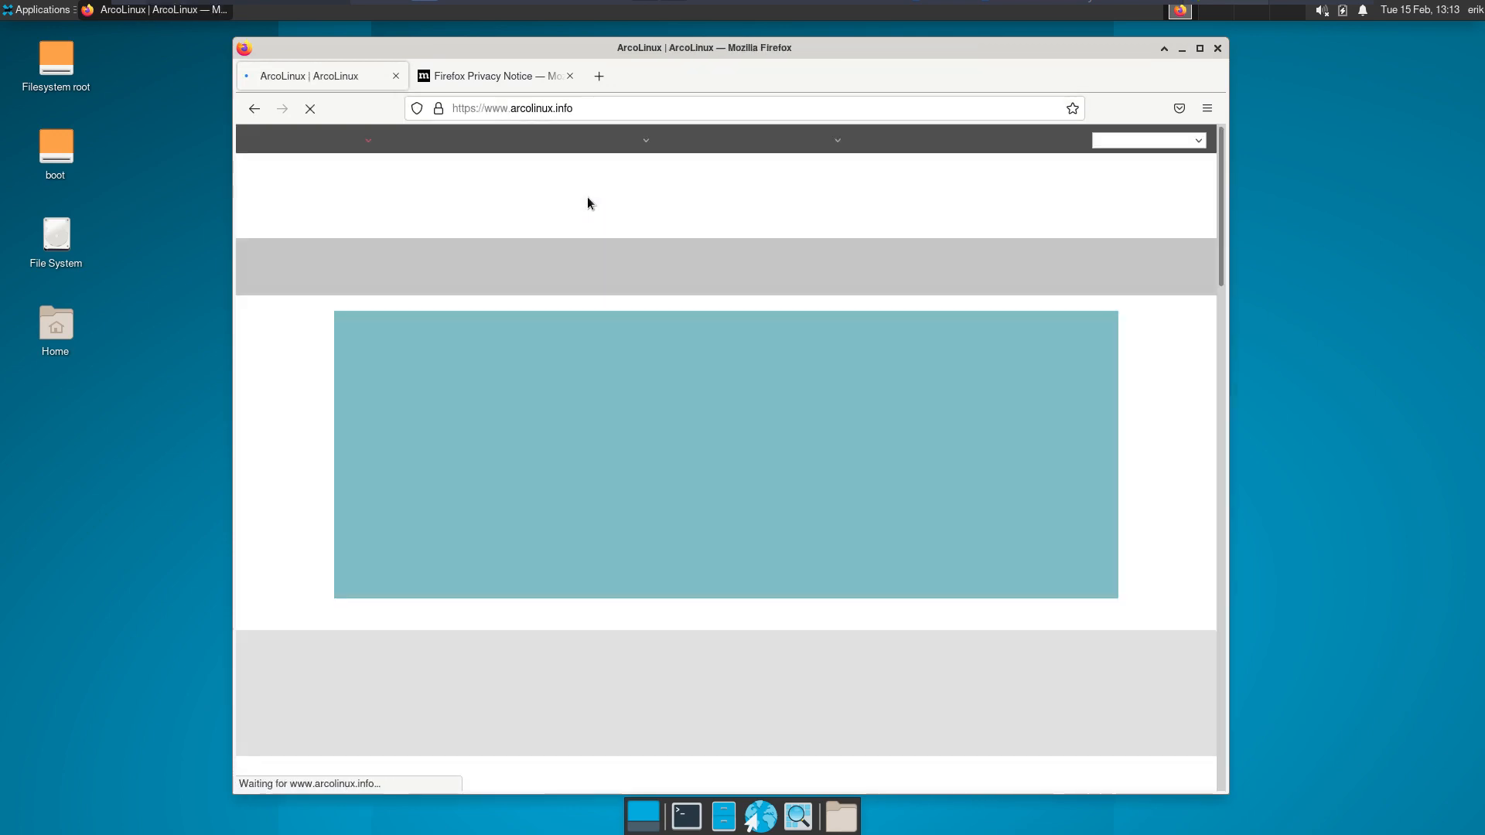
Maximize the browser window and open the ArcoLinux Spices Application page from its picture on the ArcoLinux home page.
scroll(700, 424, down, 3)
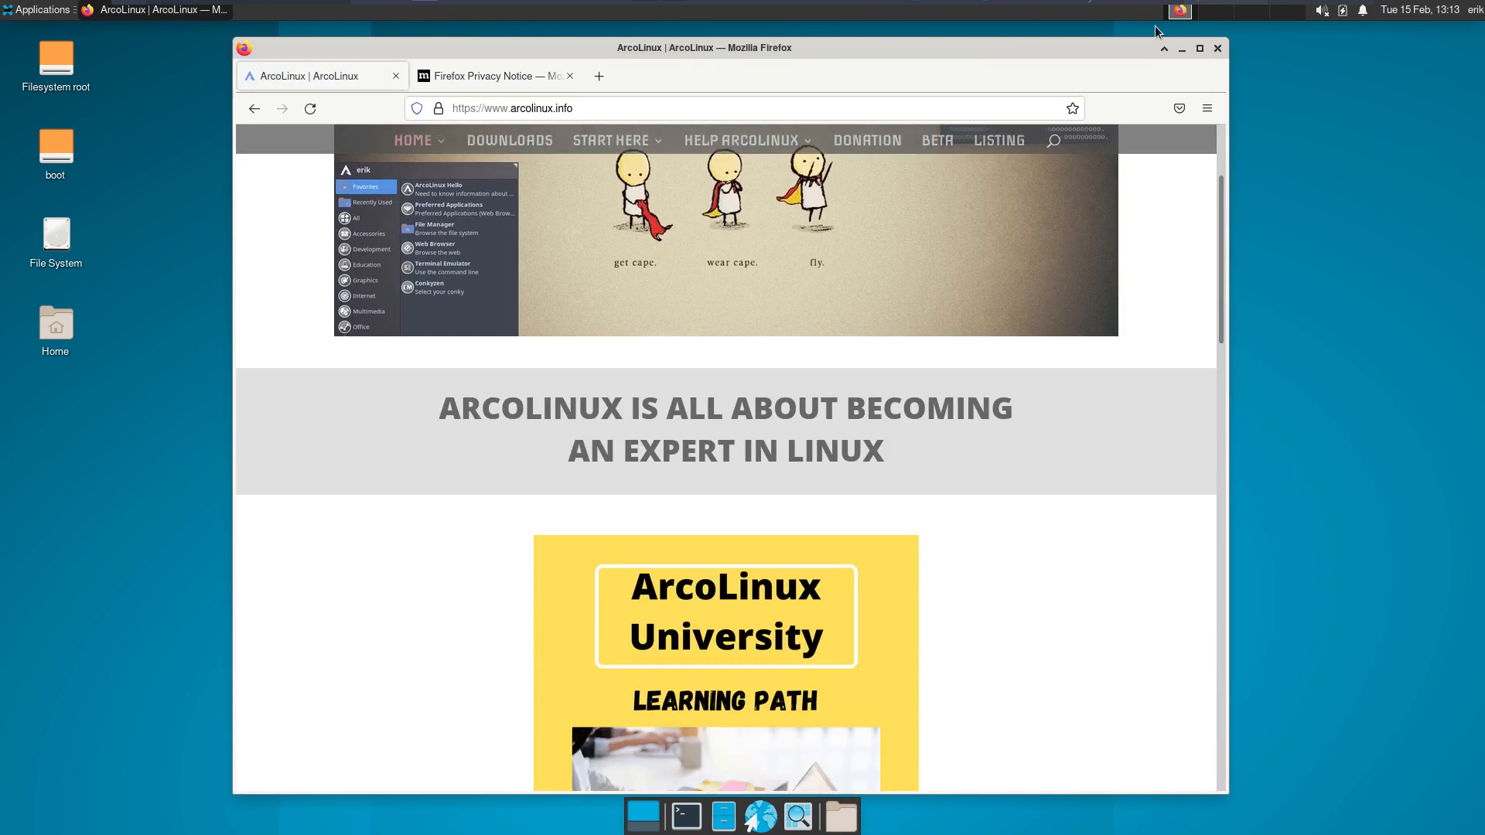
click(1200, 48)
scroll(730, 407, down, 10)
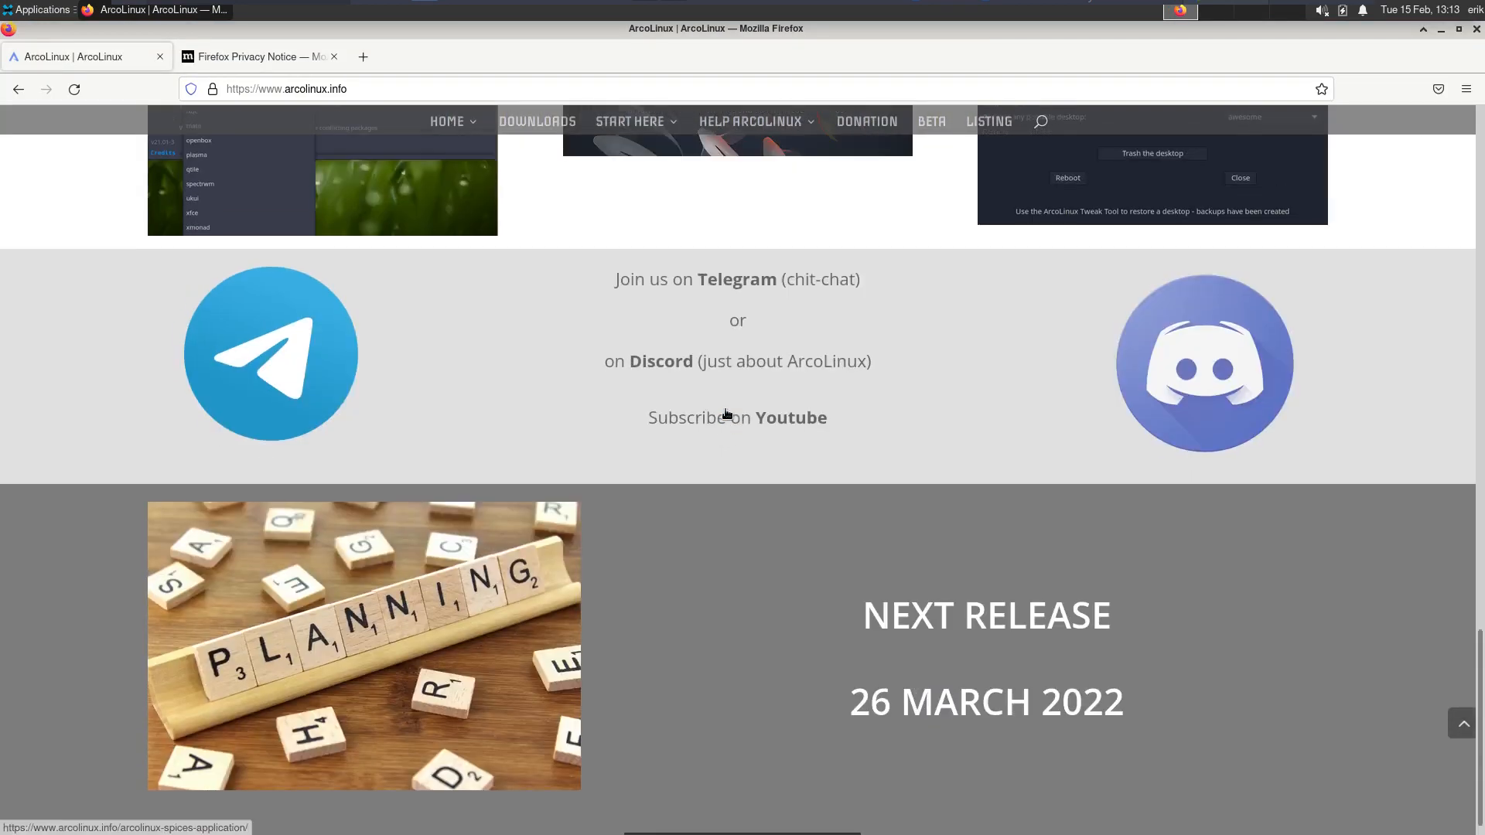
scroll(722, 413, up, 4)
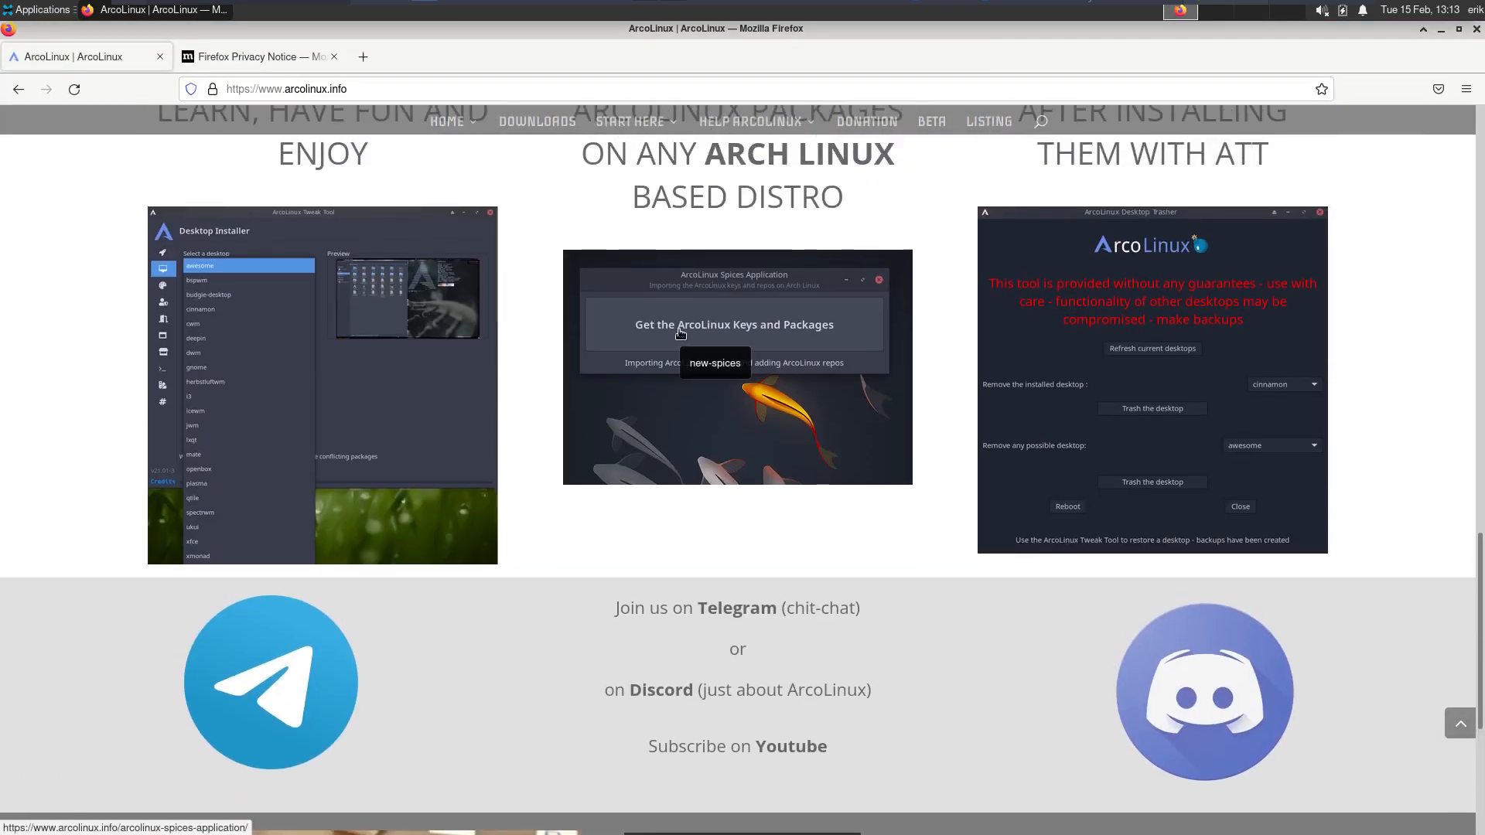
click(680, 333)
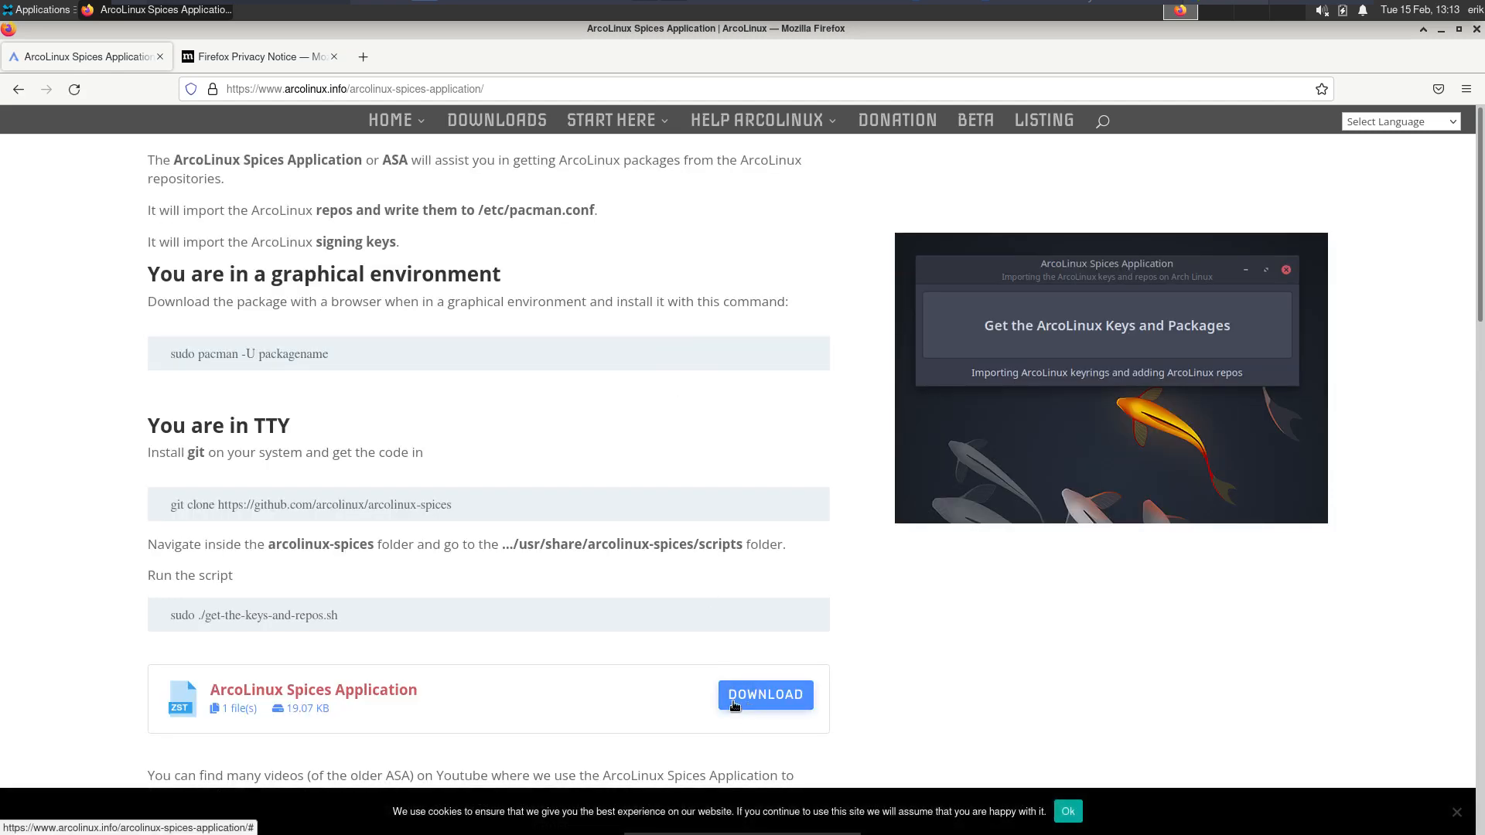
Download arcolinux-spices-git-21.07-04-any.pkg.tar.zst from its download page, saving files of this type automatically from now on.
click(414, 693)
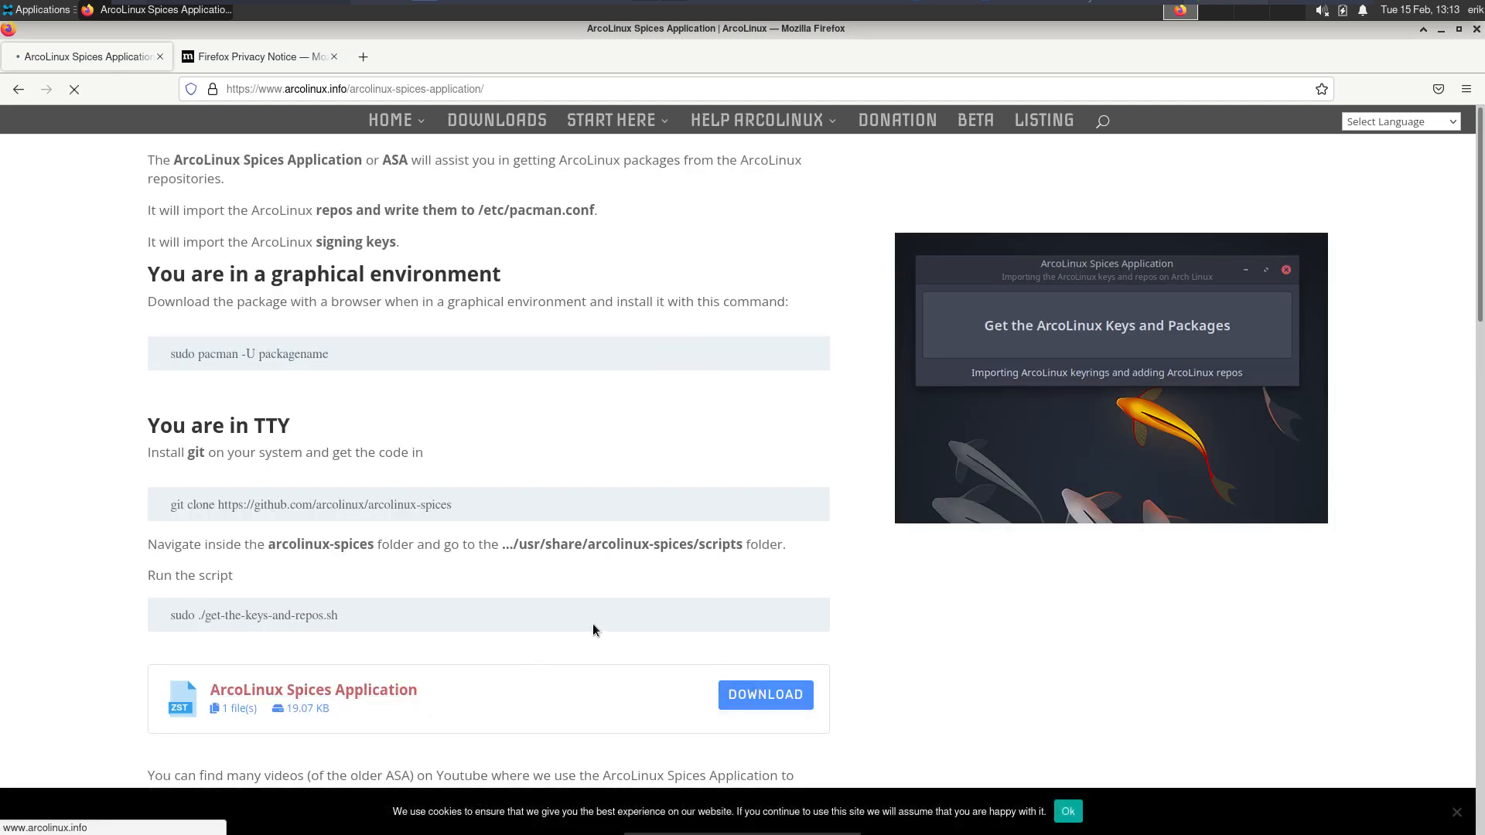
scroll(1053, 271, down, 2)
double_click(1231, 274)
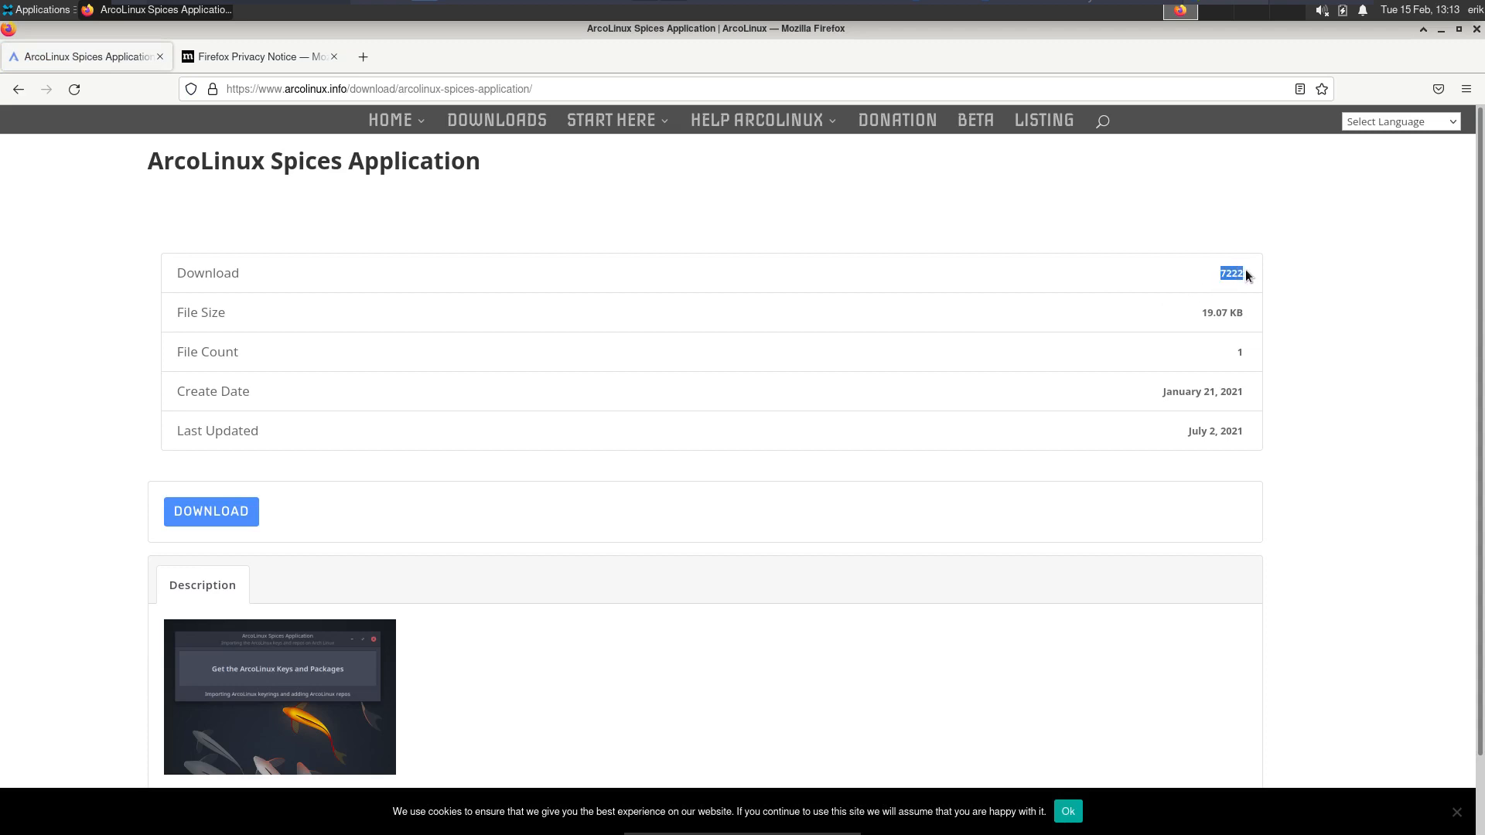
click(211, 512)
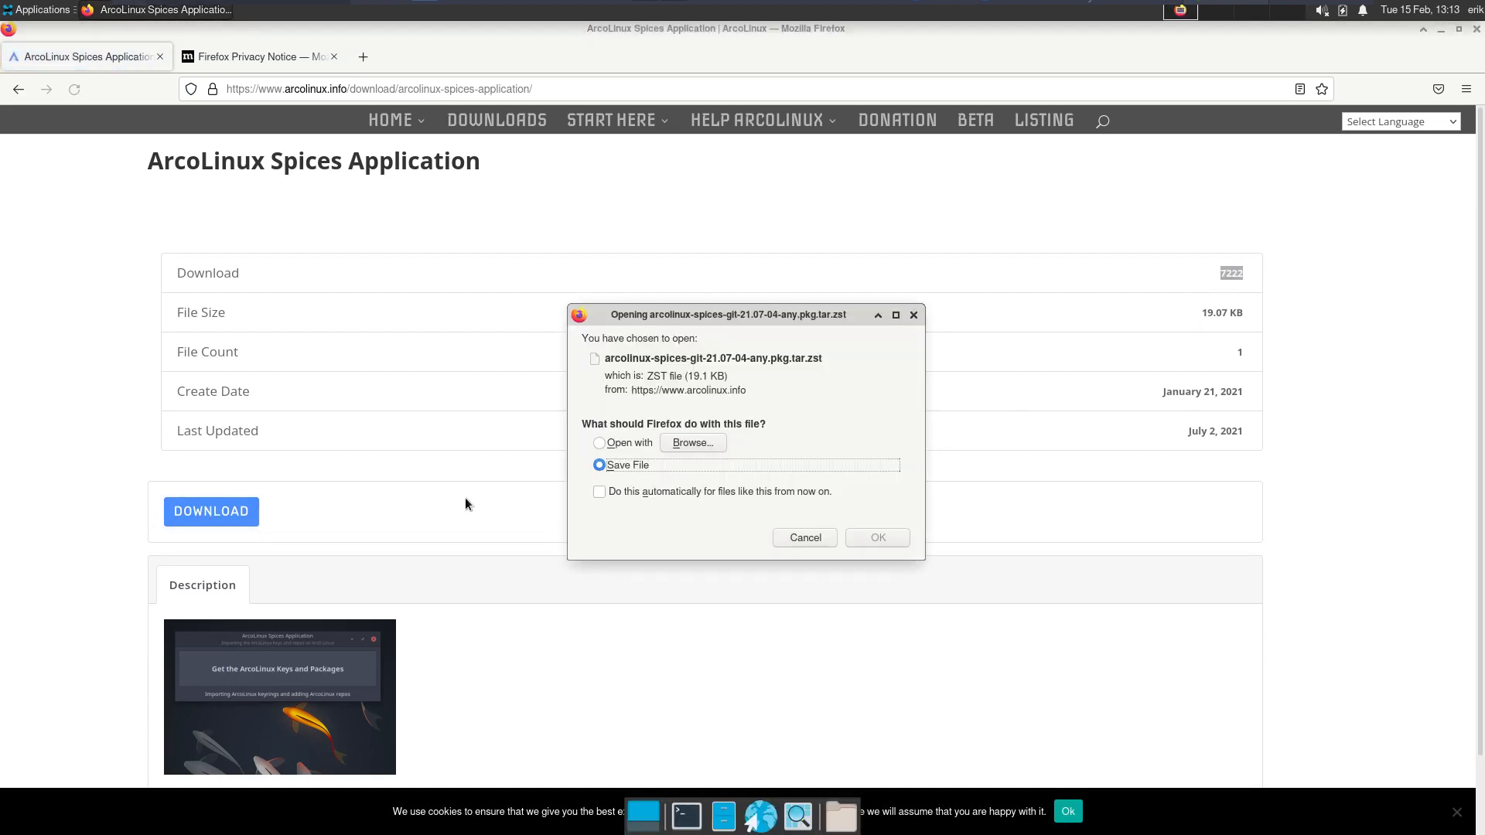
click(651, 491)
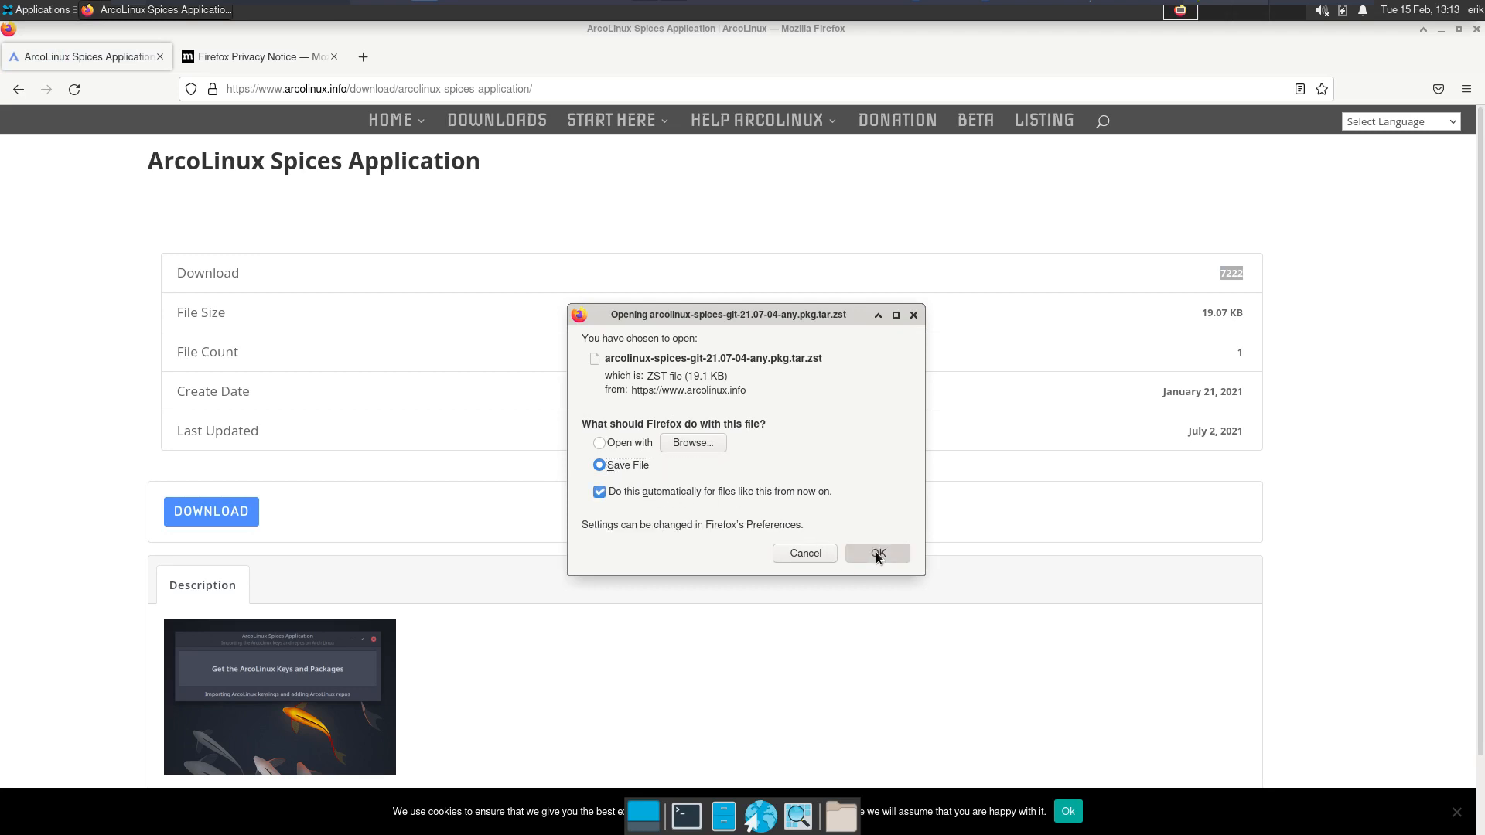
click(876, 553)
Show the downloaded package in the Downloads folder and check which actions the file manager offers for it.
click(1428, 128)
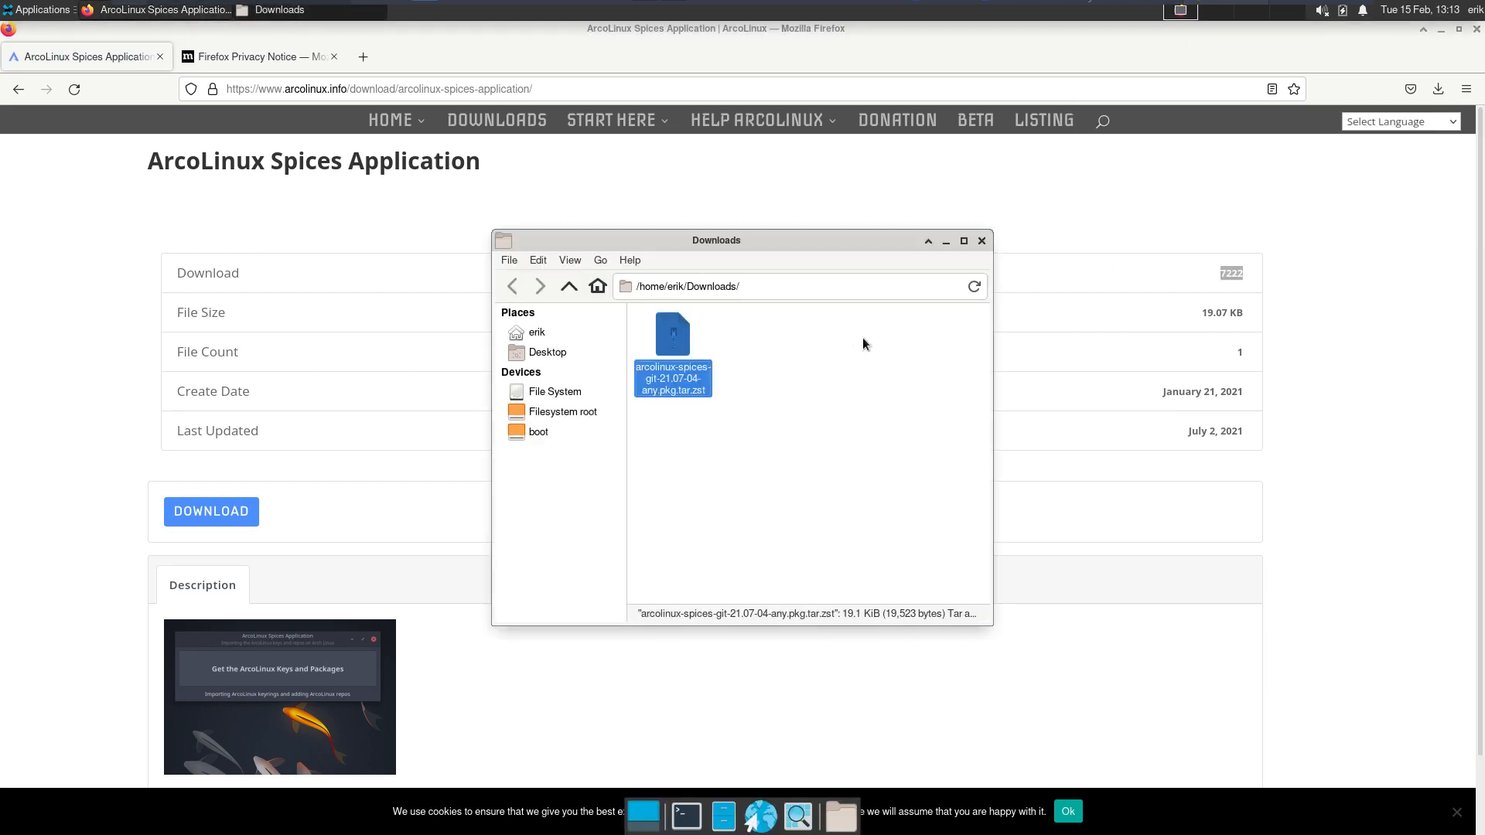
right_click(819, 352)
click(763, 467)
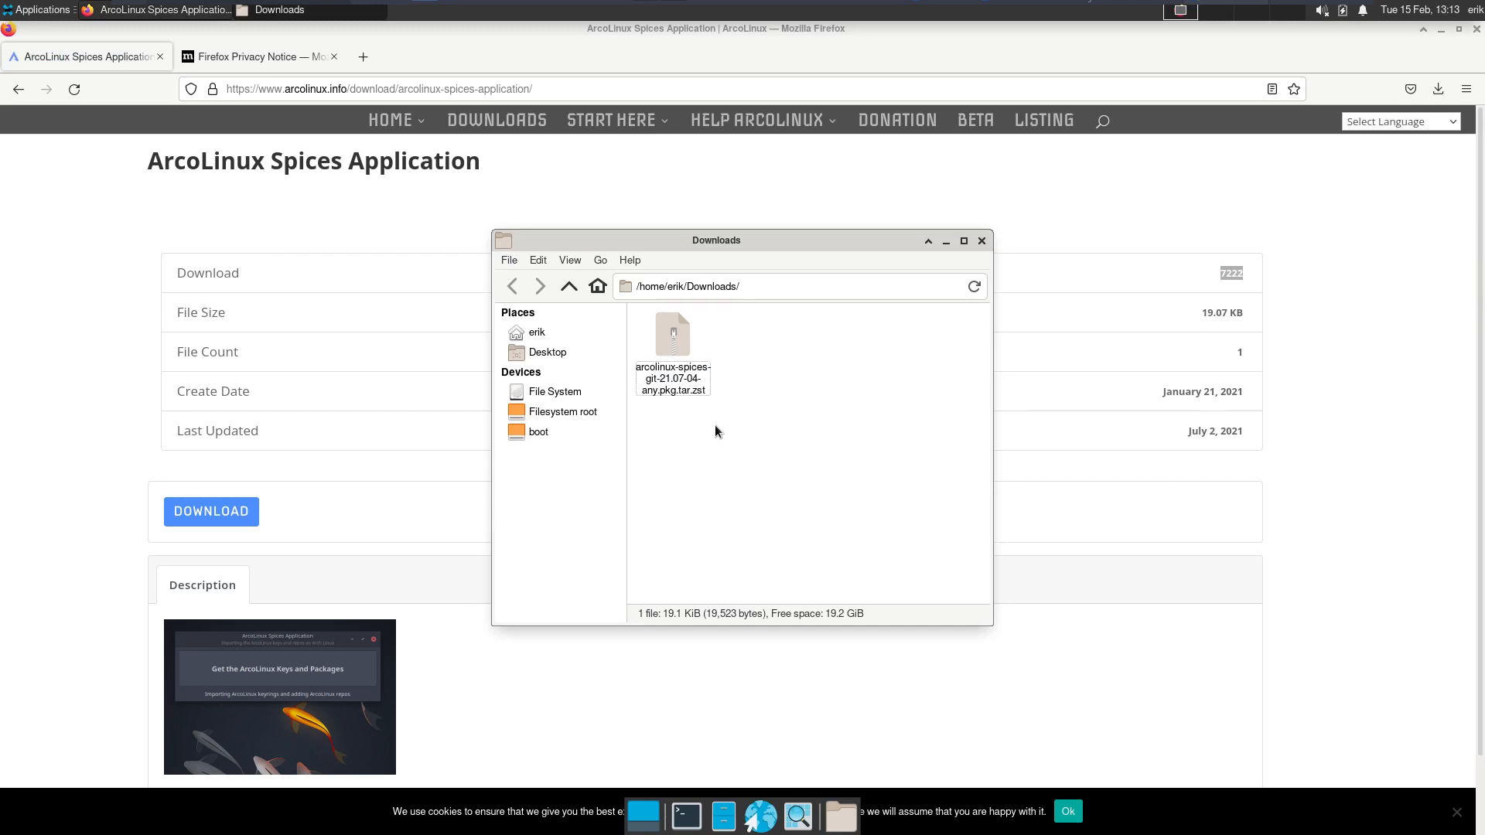
click(675, 345)
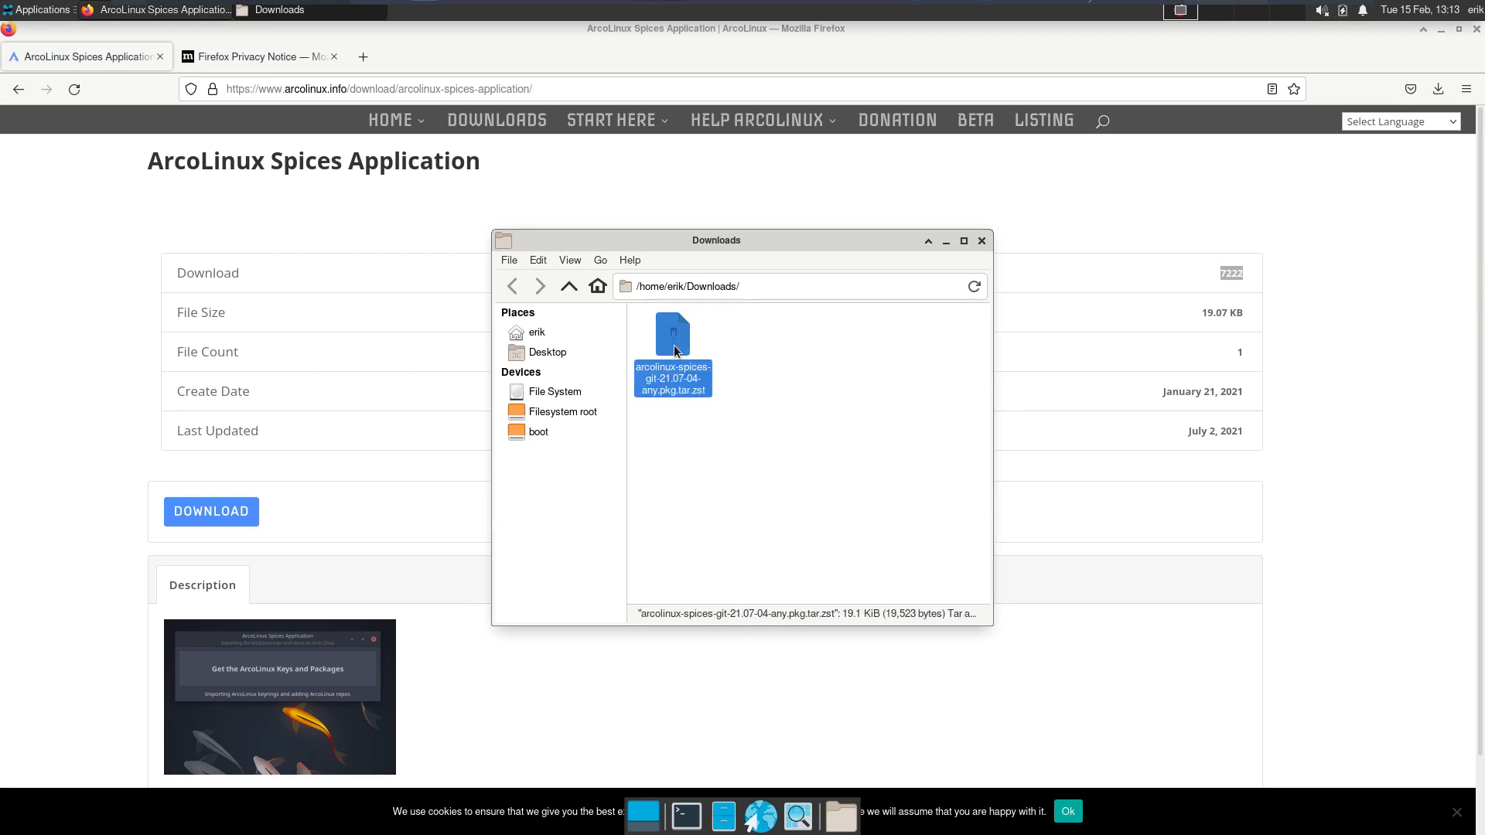
right_click(675, 345)
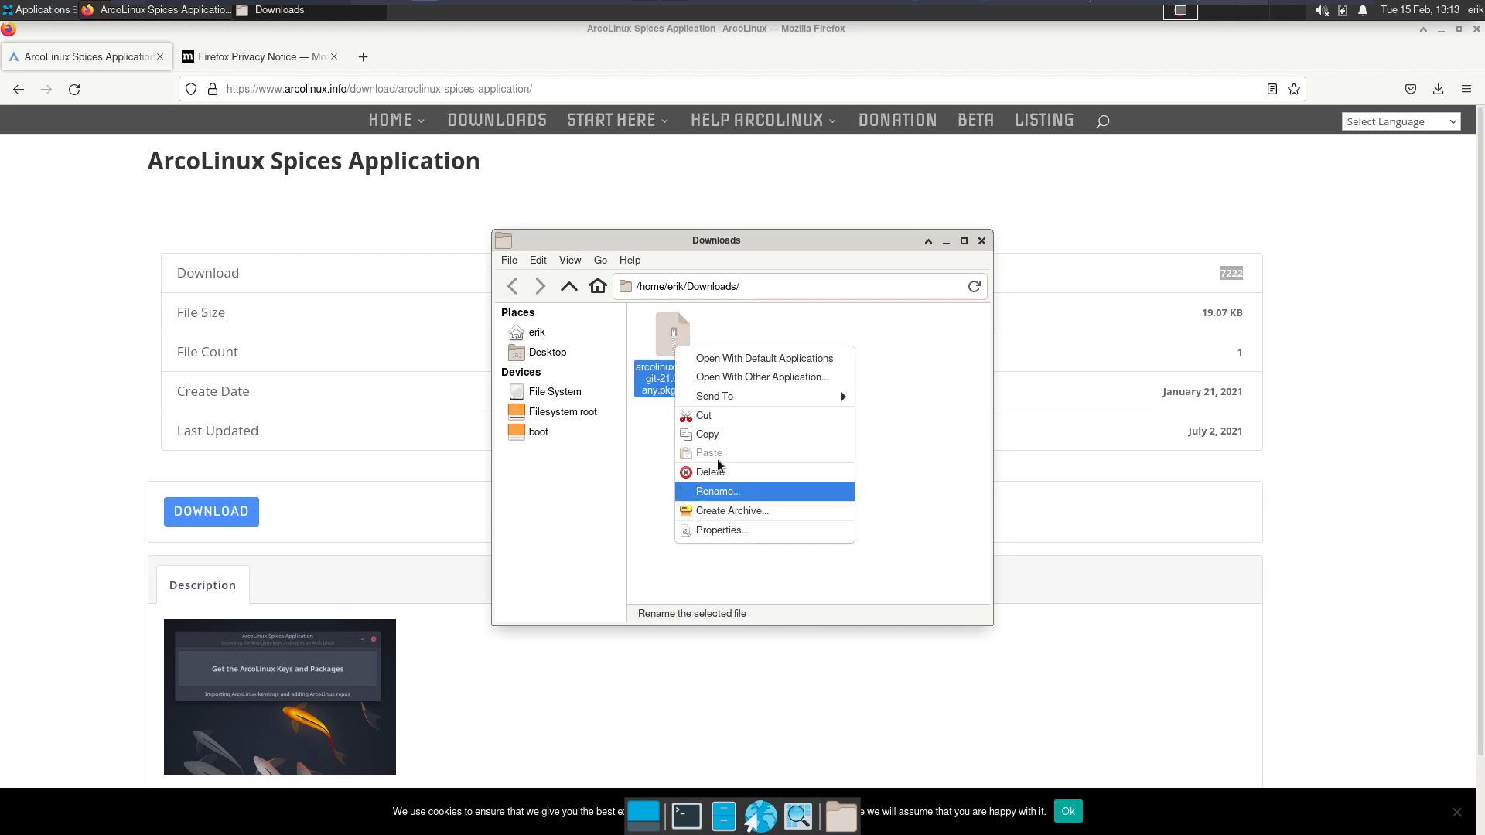
click(739, 581)
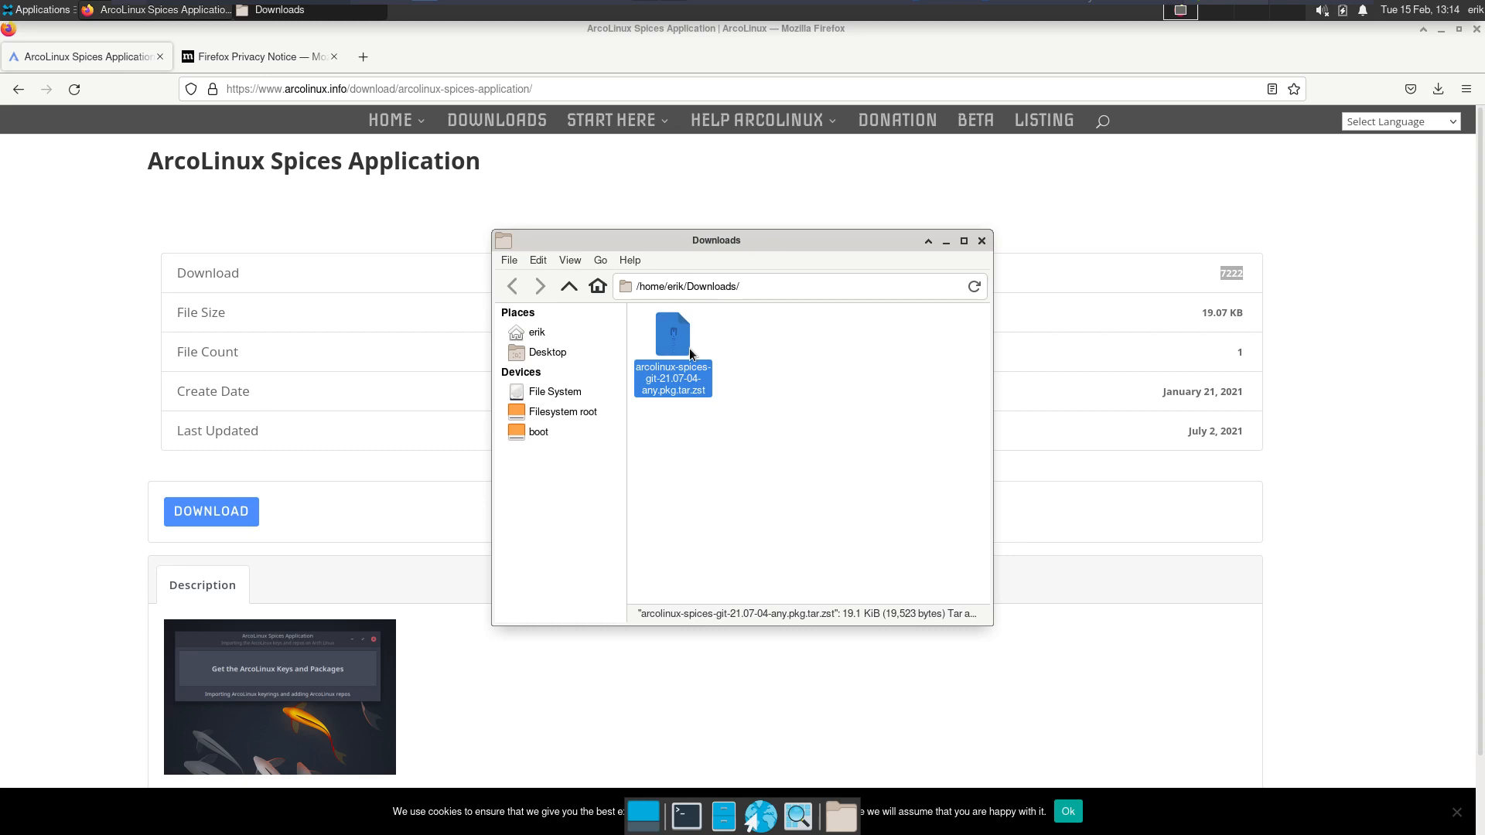
click(827, 403)
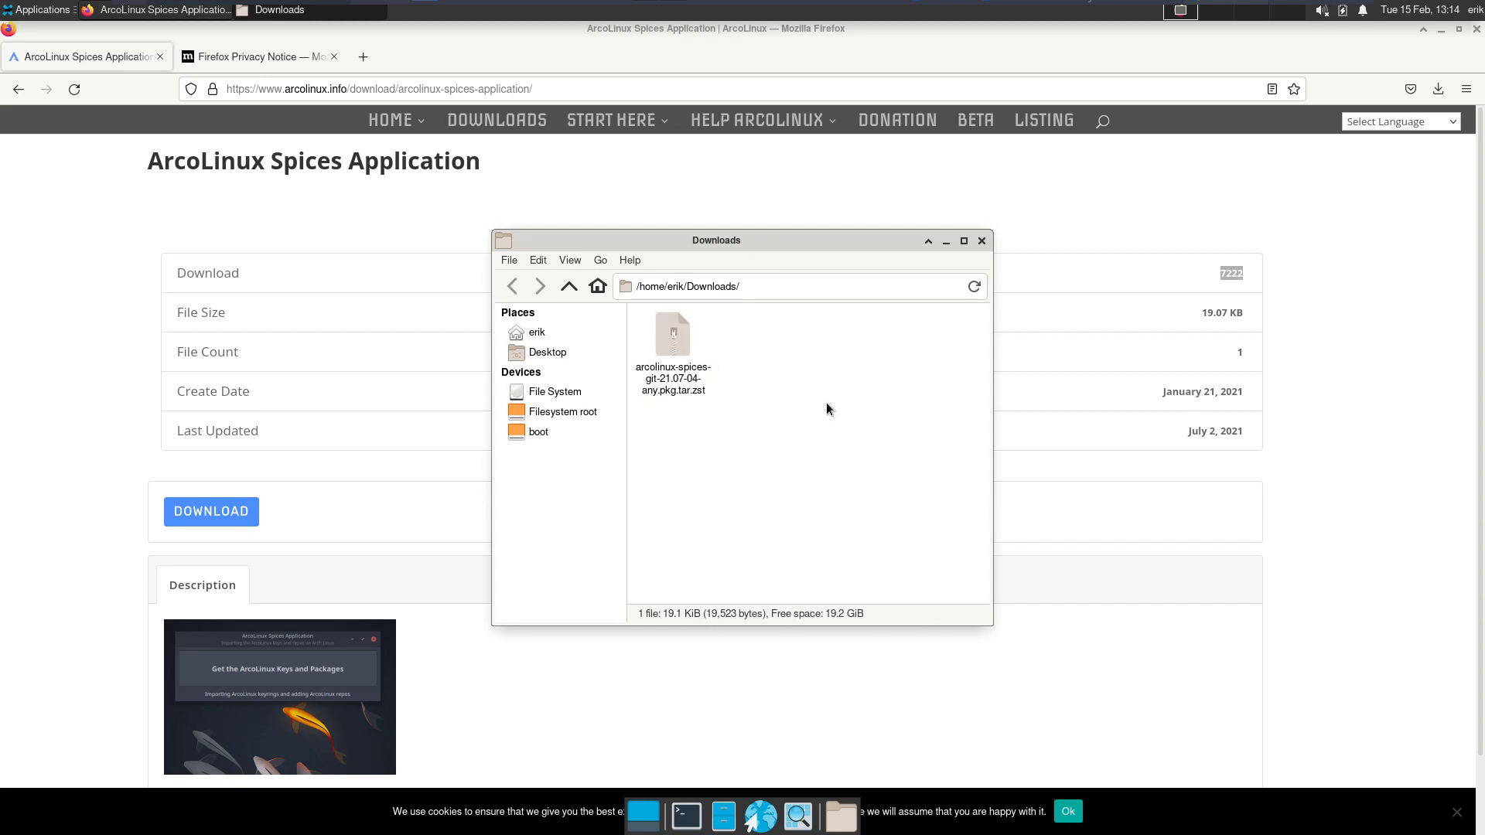
Install the file-roller package with pacman in a terminal, entering the sudo password and accepting the installation, and close the terminal.
key(ctrl+alt+t)
text(sudo pacman)
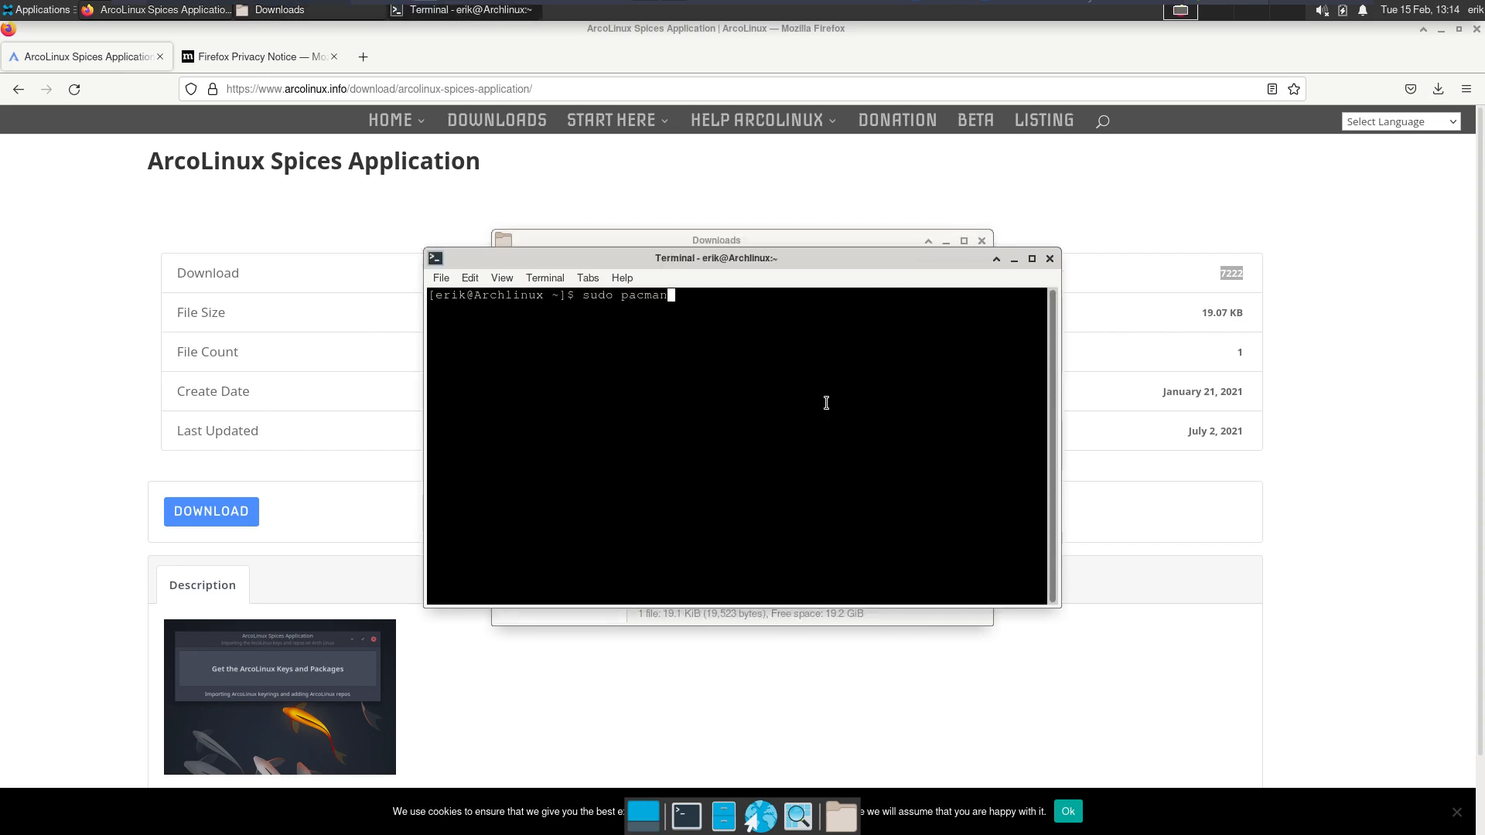
text( -S file-roller)
key(Return)
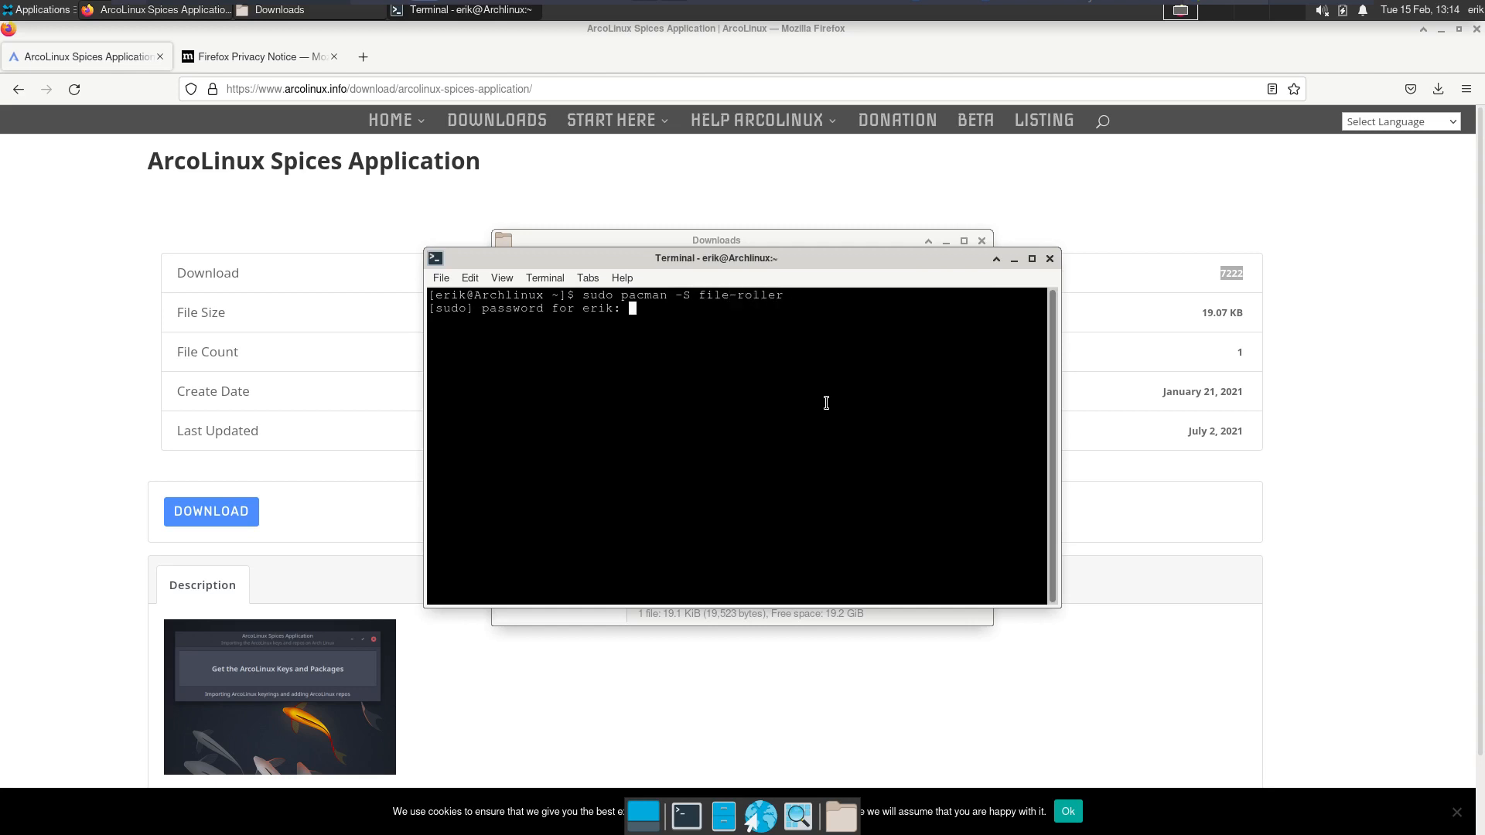
key(Return)
key(Return)
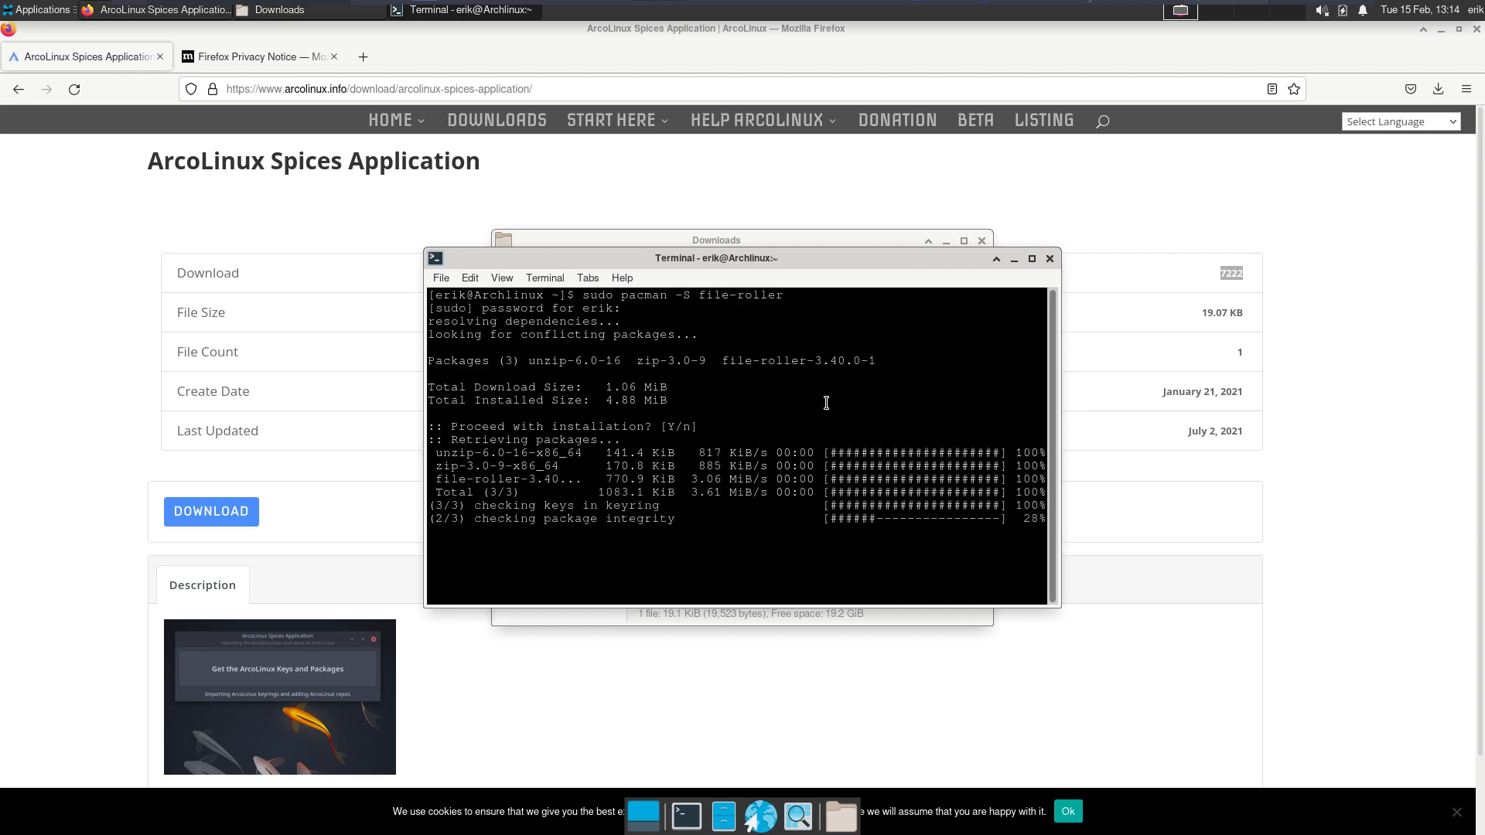
click(1050, 258)
Open the arcolinux-spices package in Archive Manager to view its contents, and close it and the Downloads window.
click(674, 348)
right_click(675, 350)
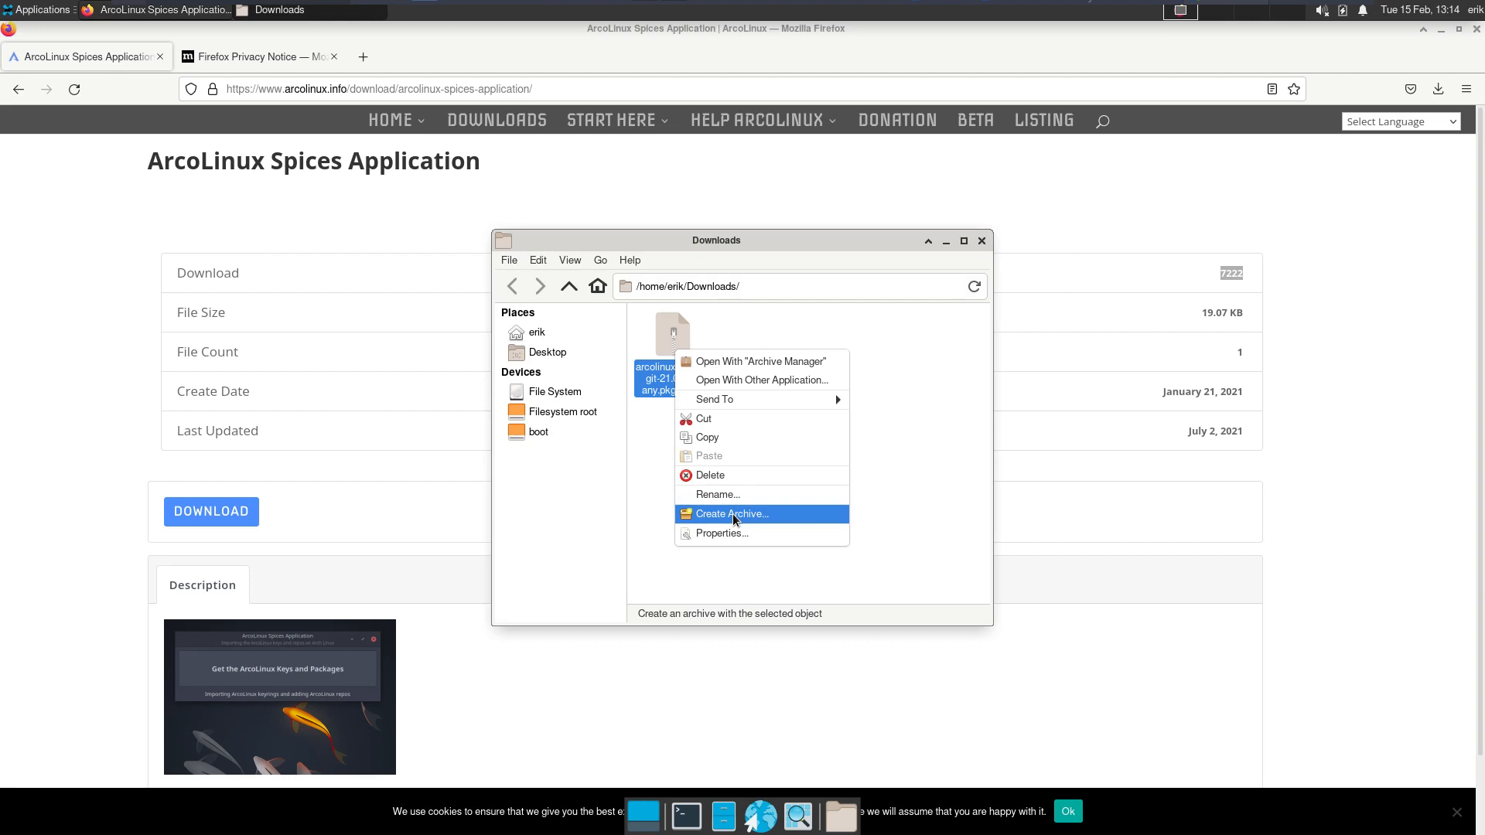
click(790, 362)
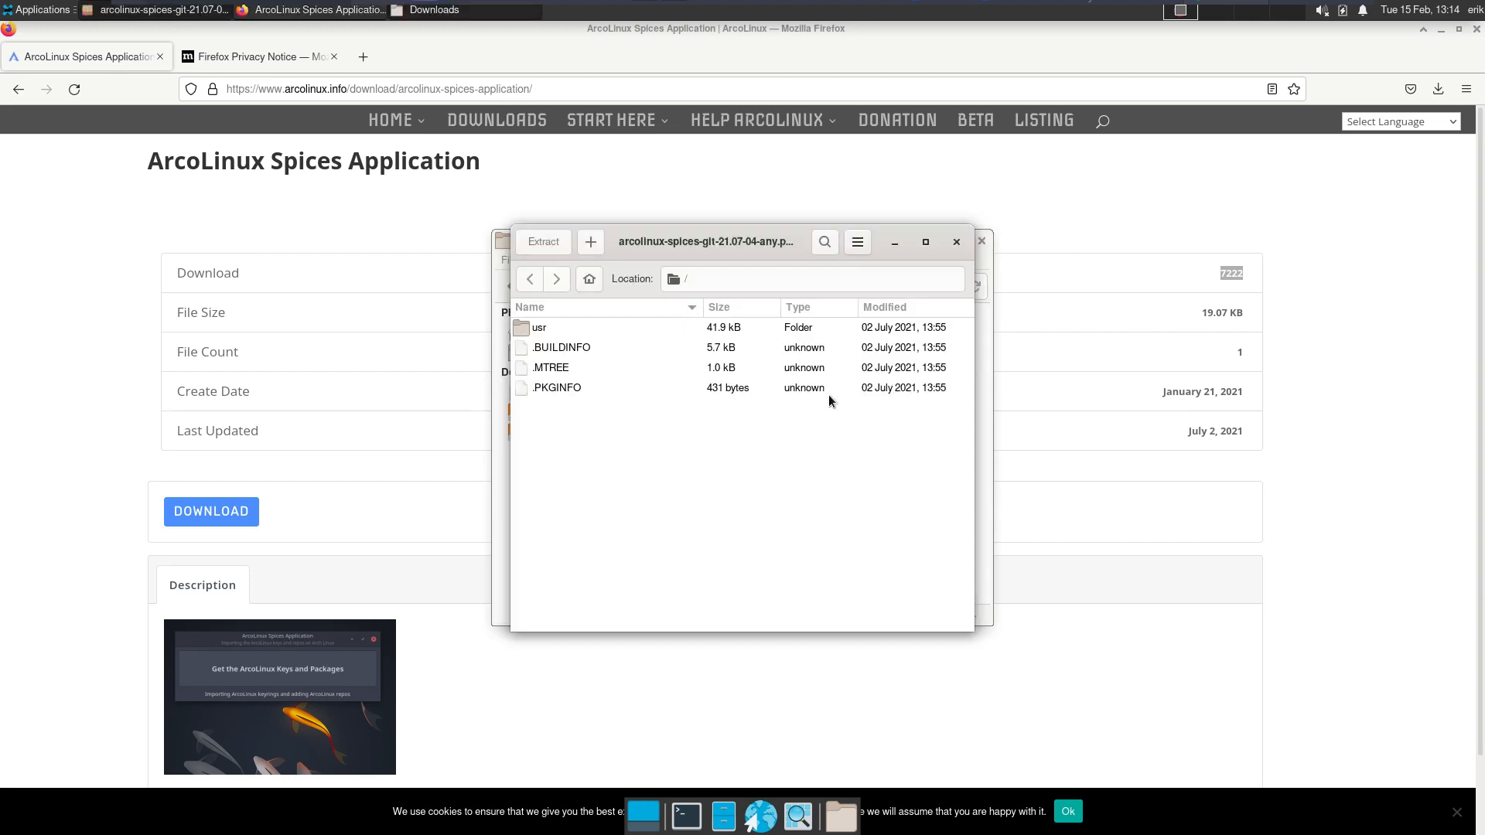
click(957, 242)
click(982, 241)
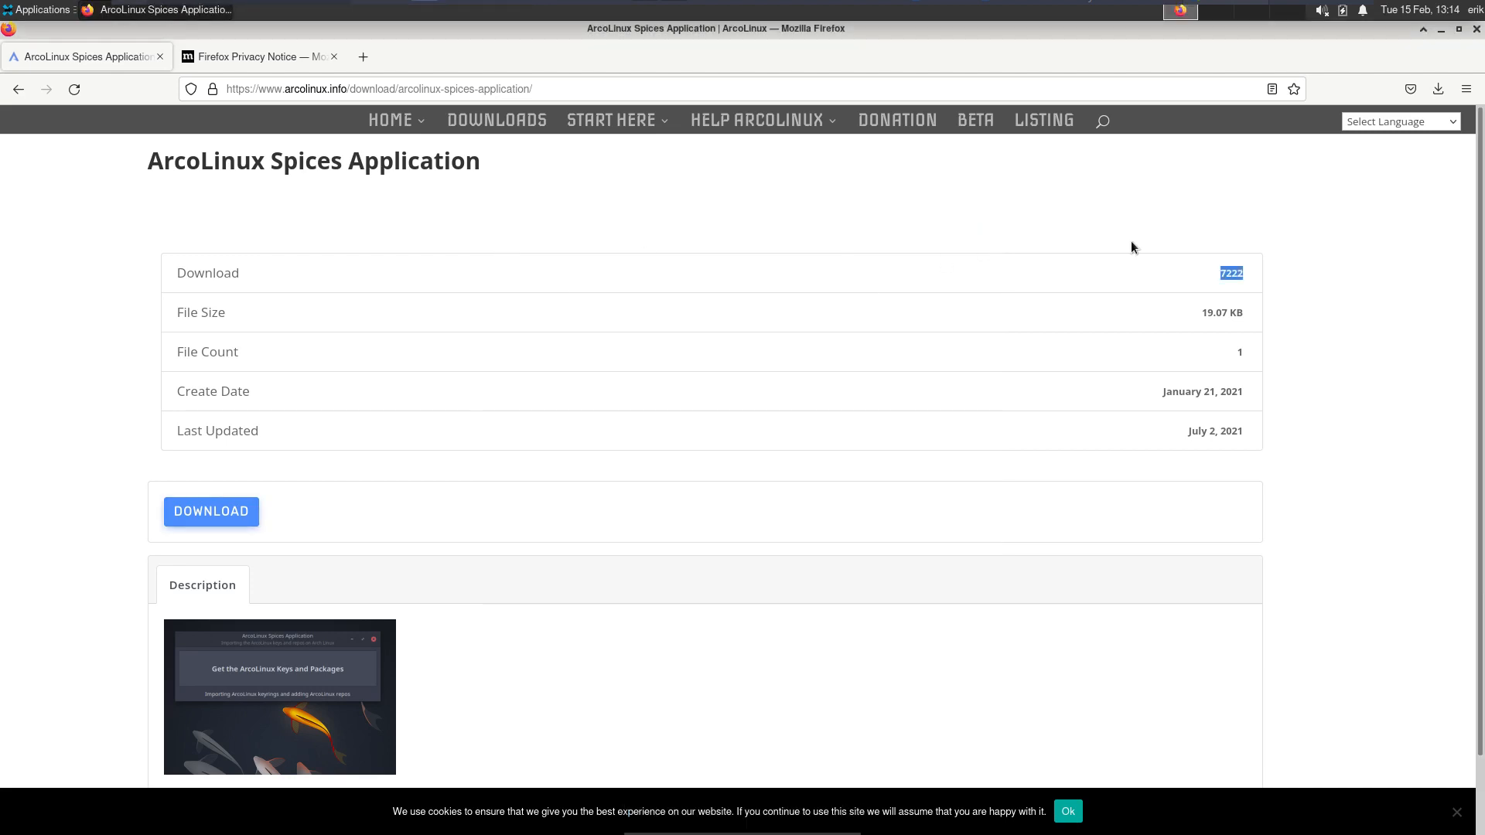
Close Firefox and quit the running file manager by executing thunar -q in a new terminal.
click(1477, 29)
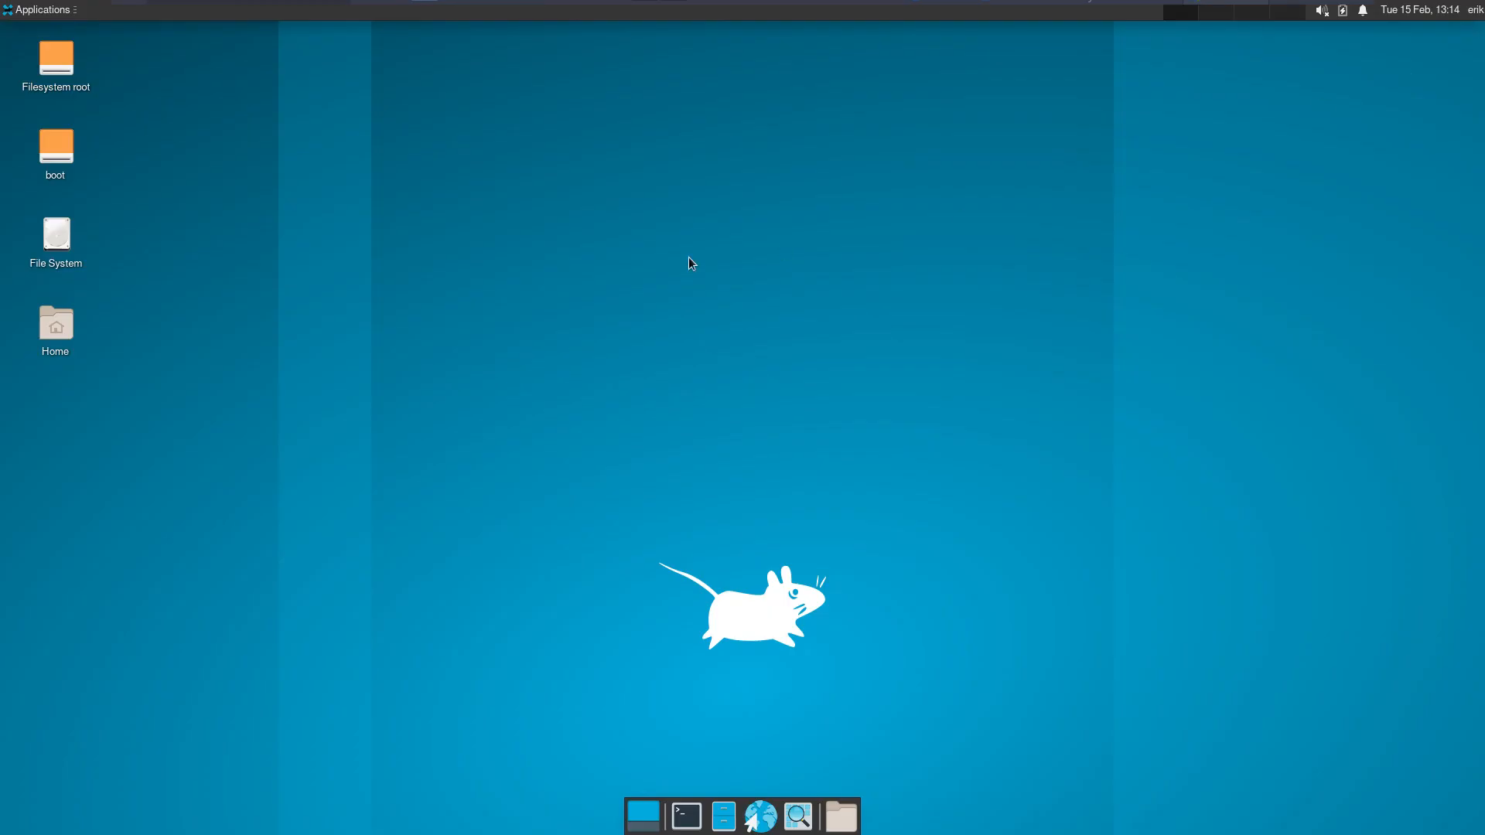
click(685, 818)
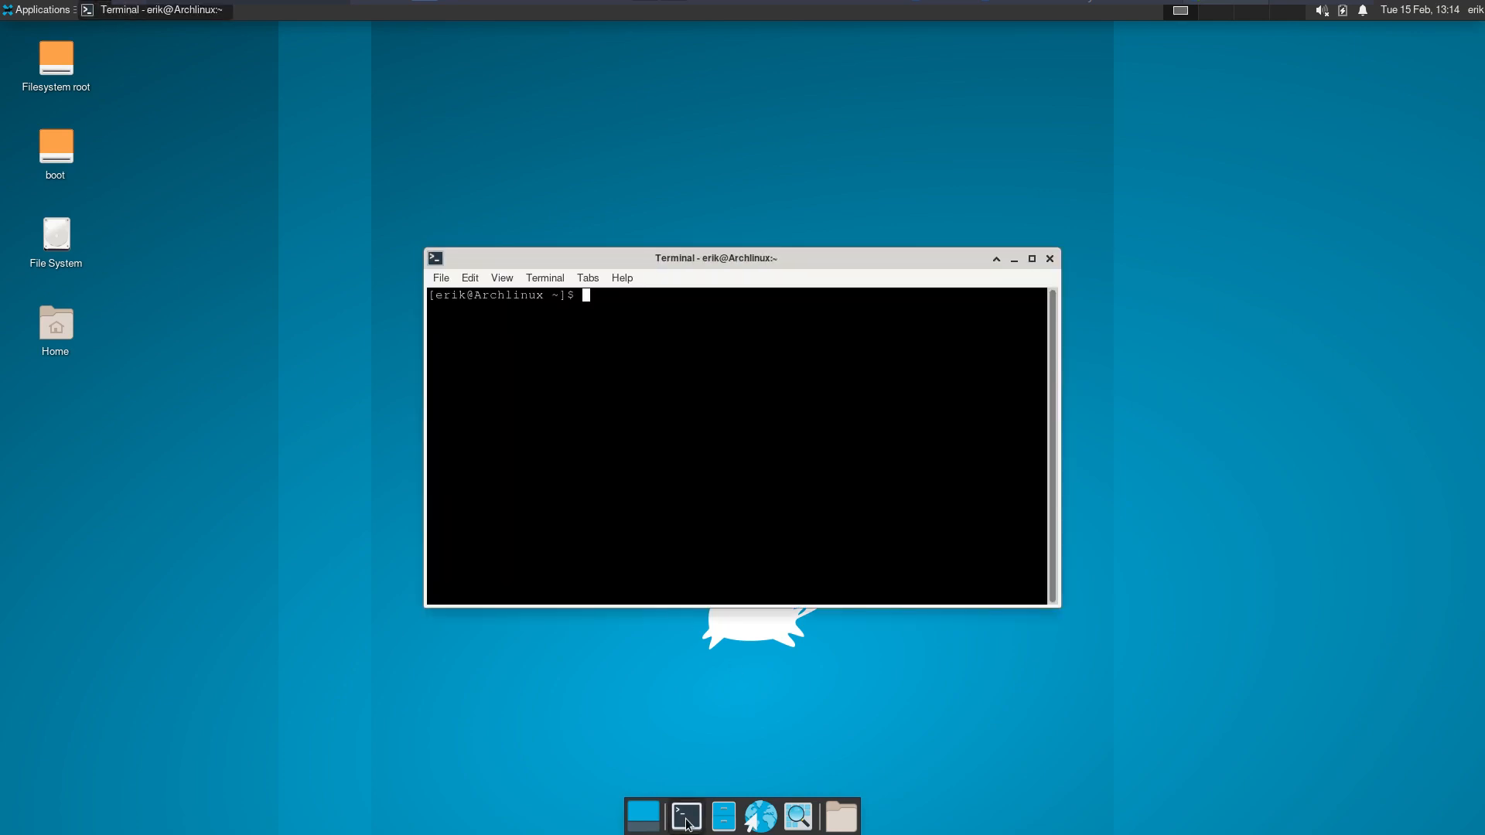
text(thunar)
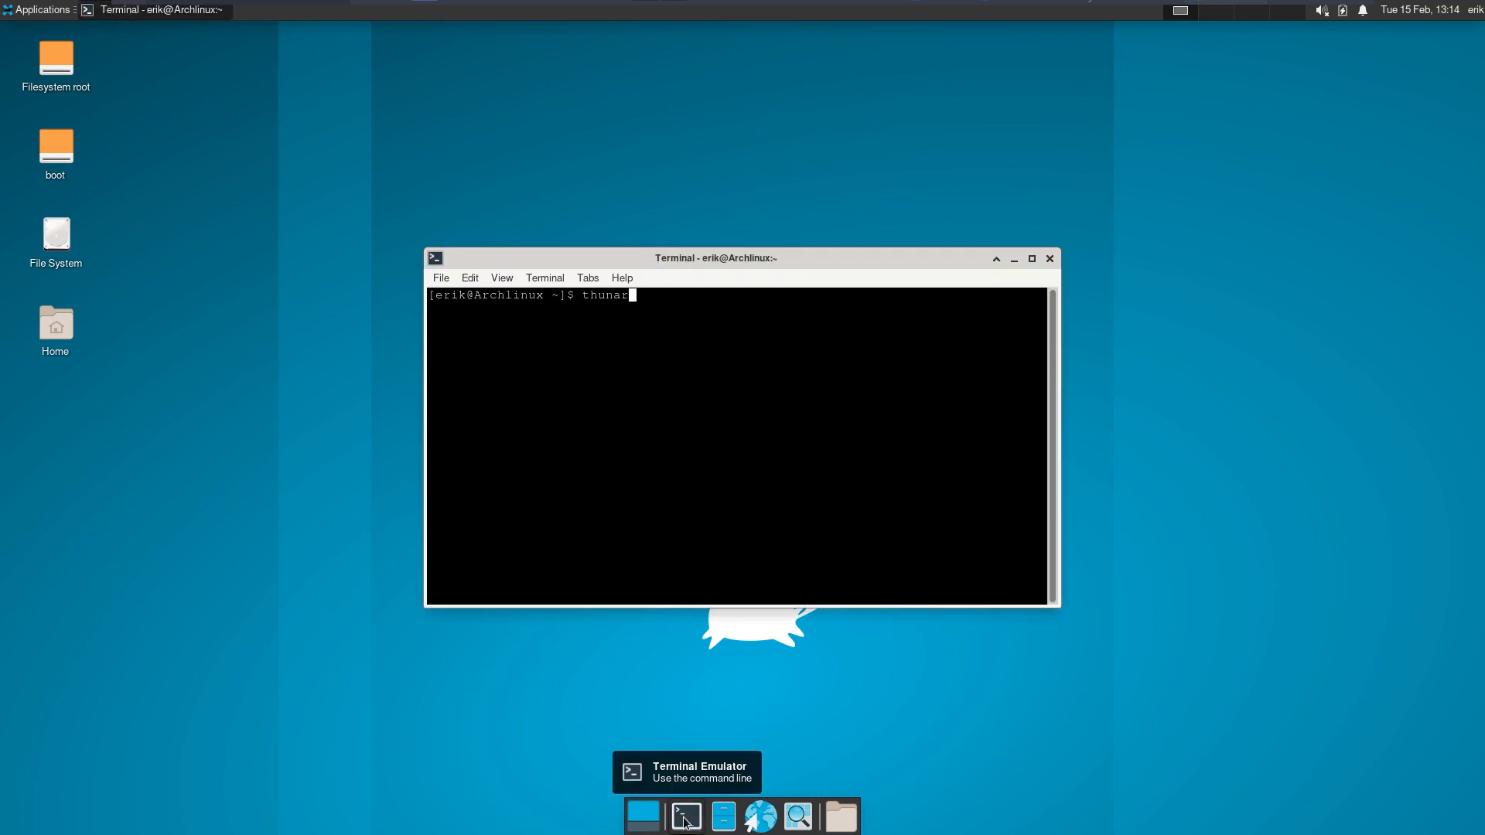
text( -q)
key(Return)
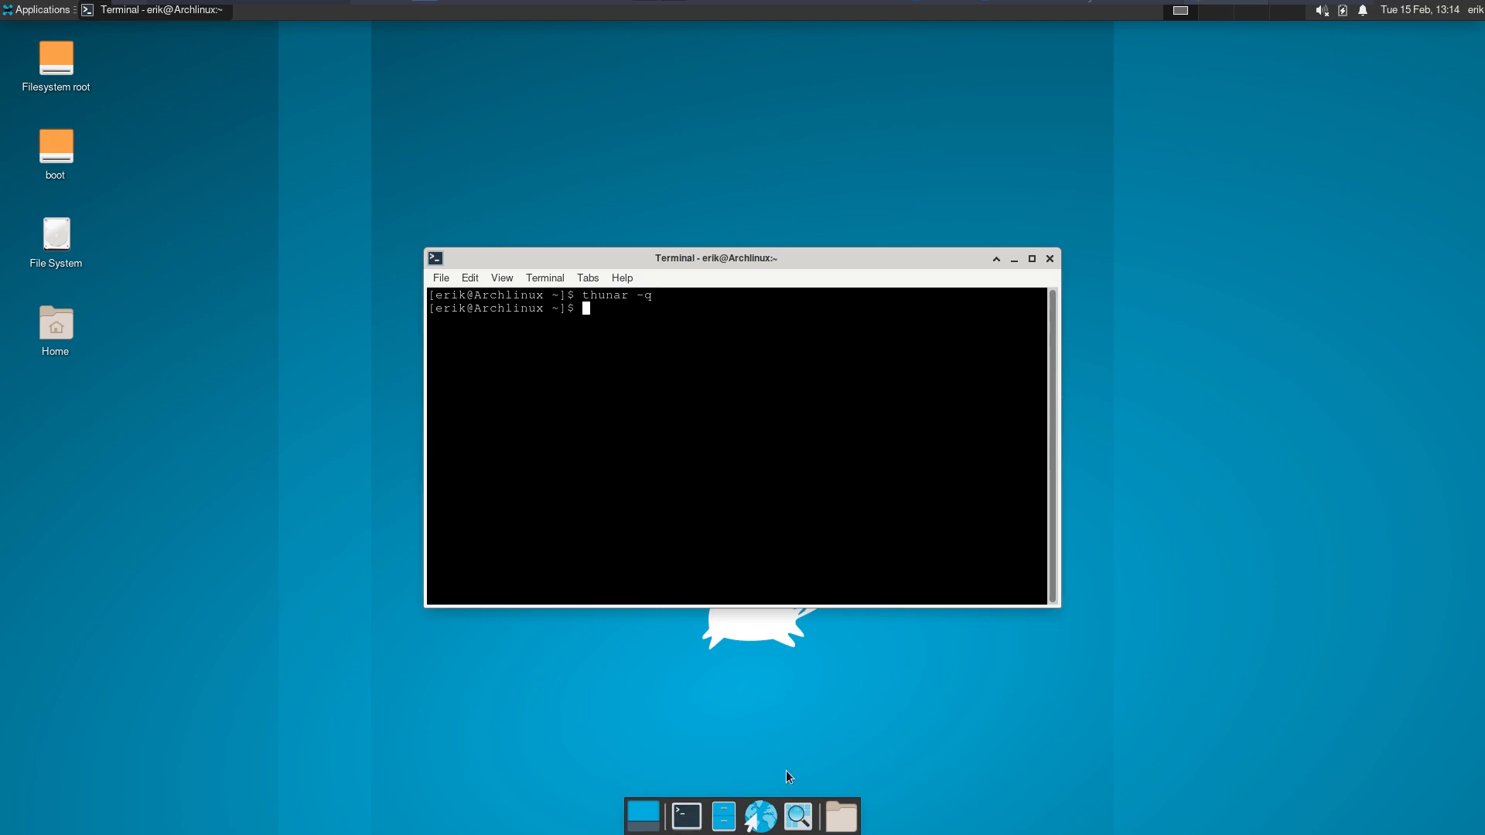
Reopen the file manager at the Downloads folder and check the actions offered for the arcolinux-spices package.
click(724, 816)
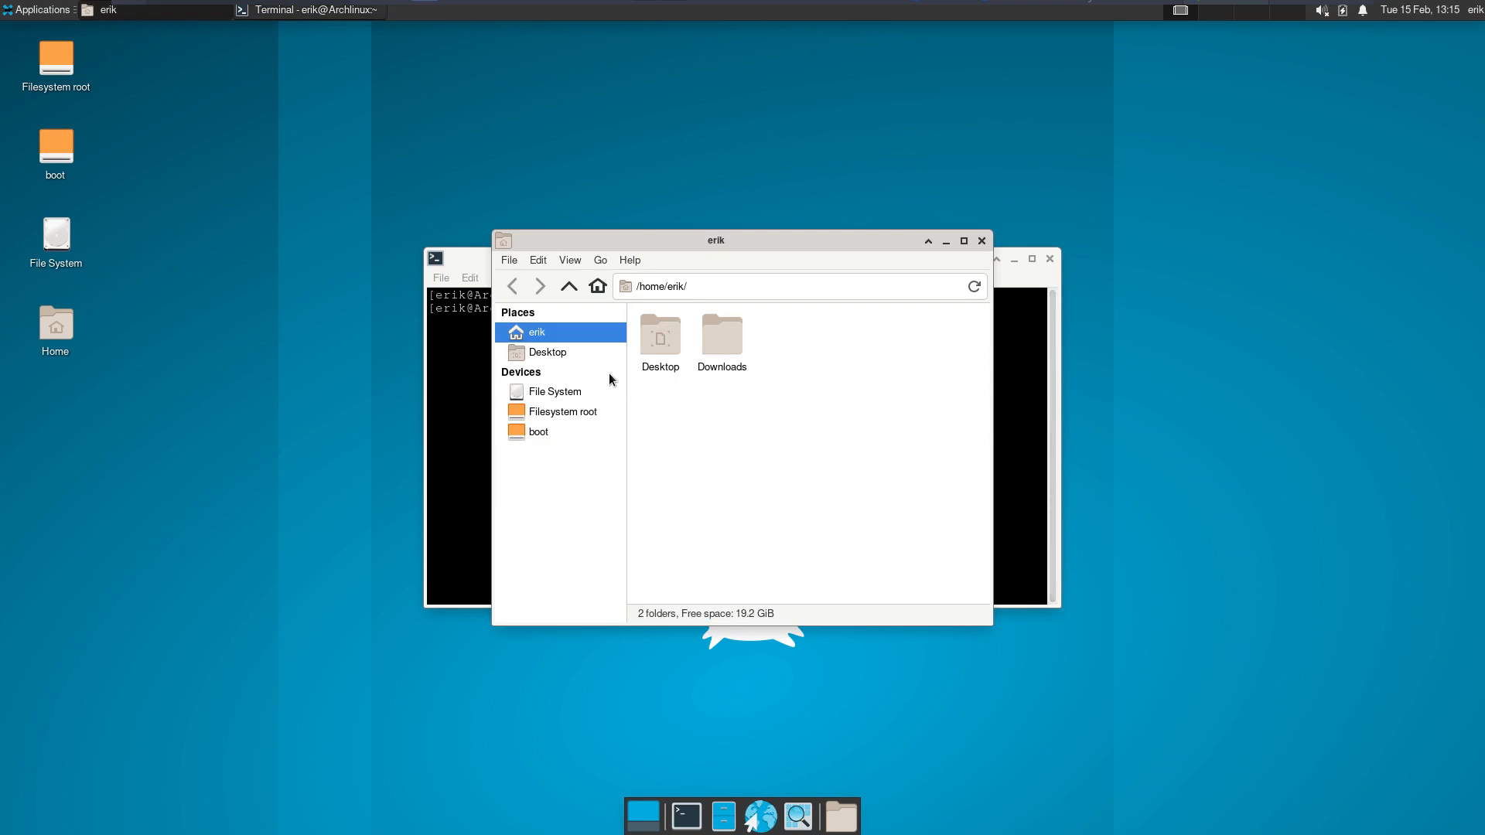
double_click(739, 350)
right_click(675, 340)
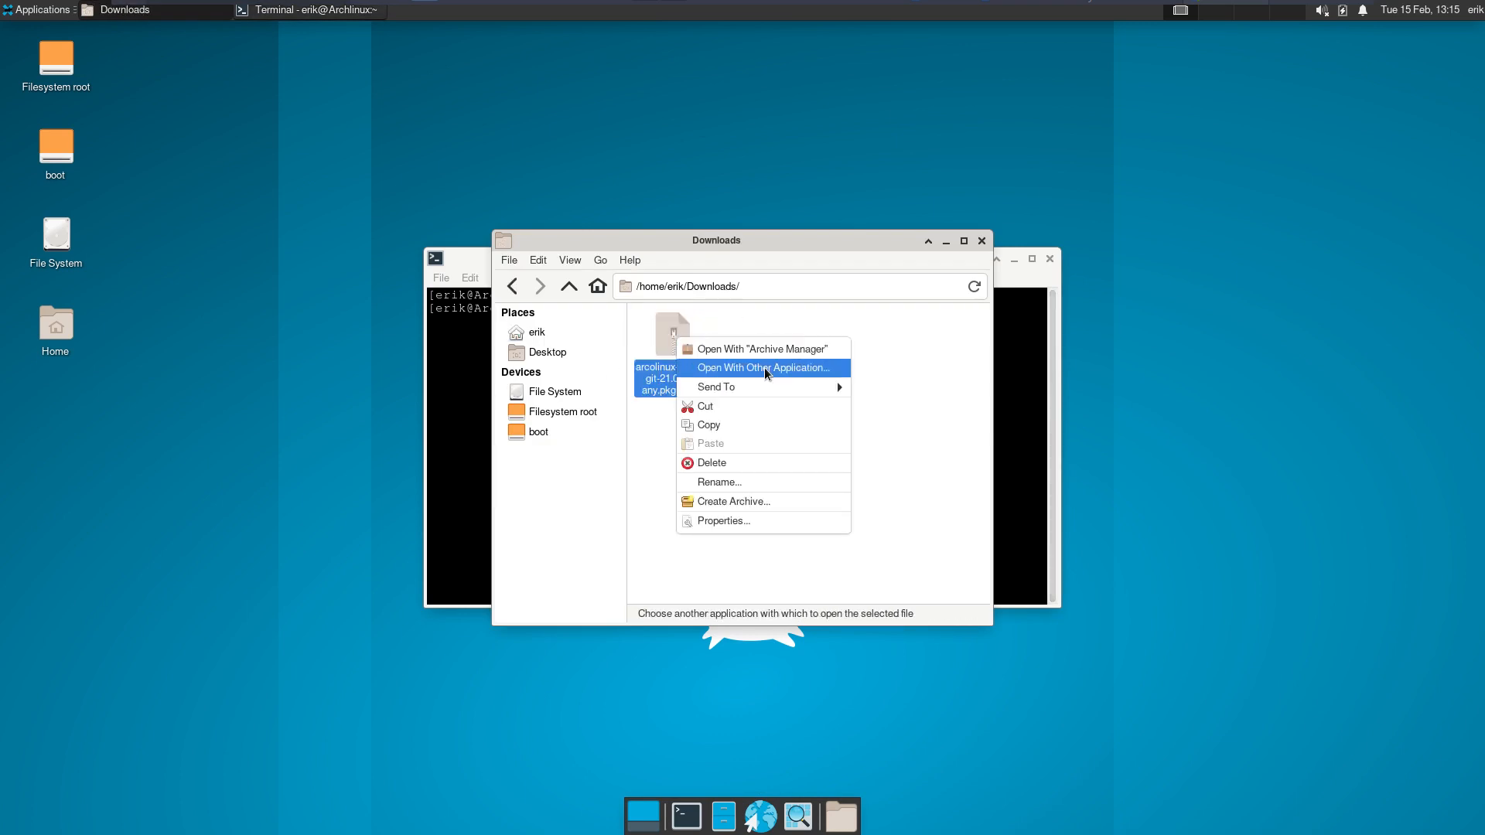
click(673, 699)
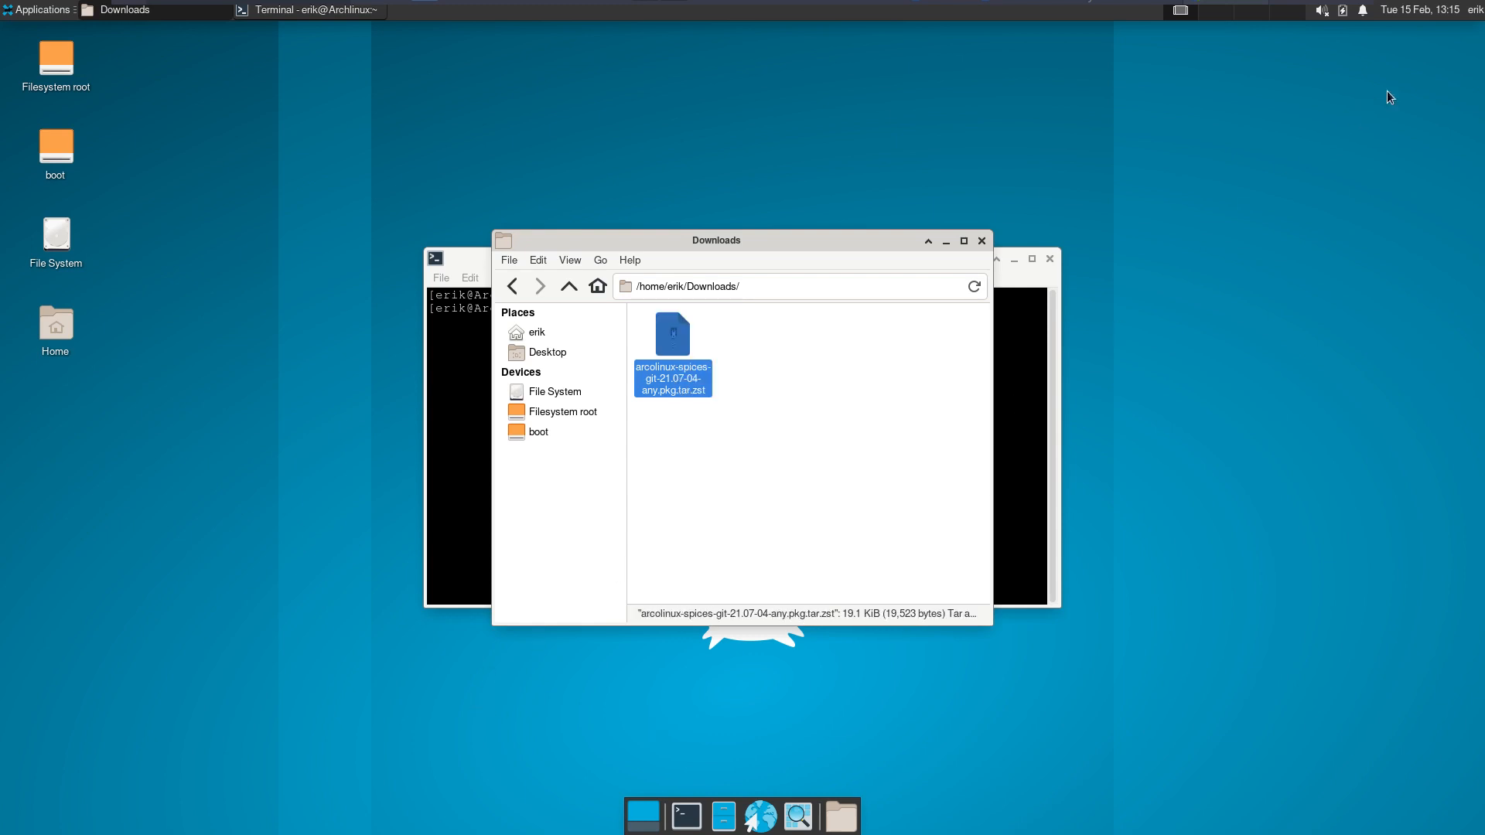
Restart the system from the user session and boot the Arch Linux entry.
click(1472, 10)
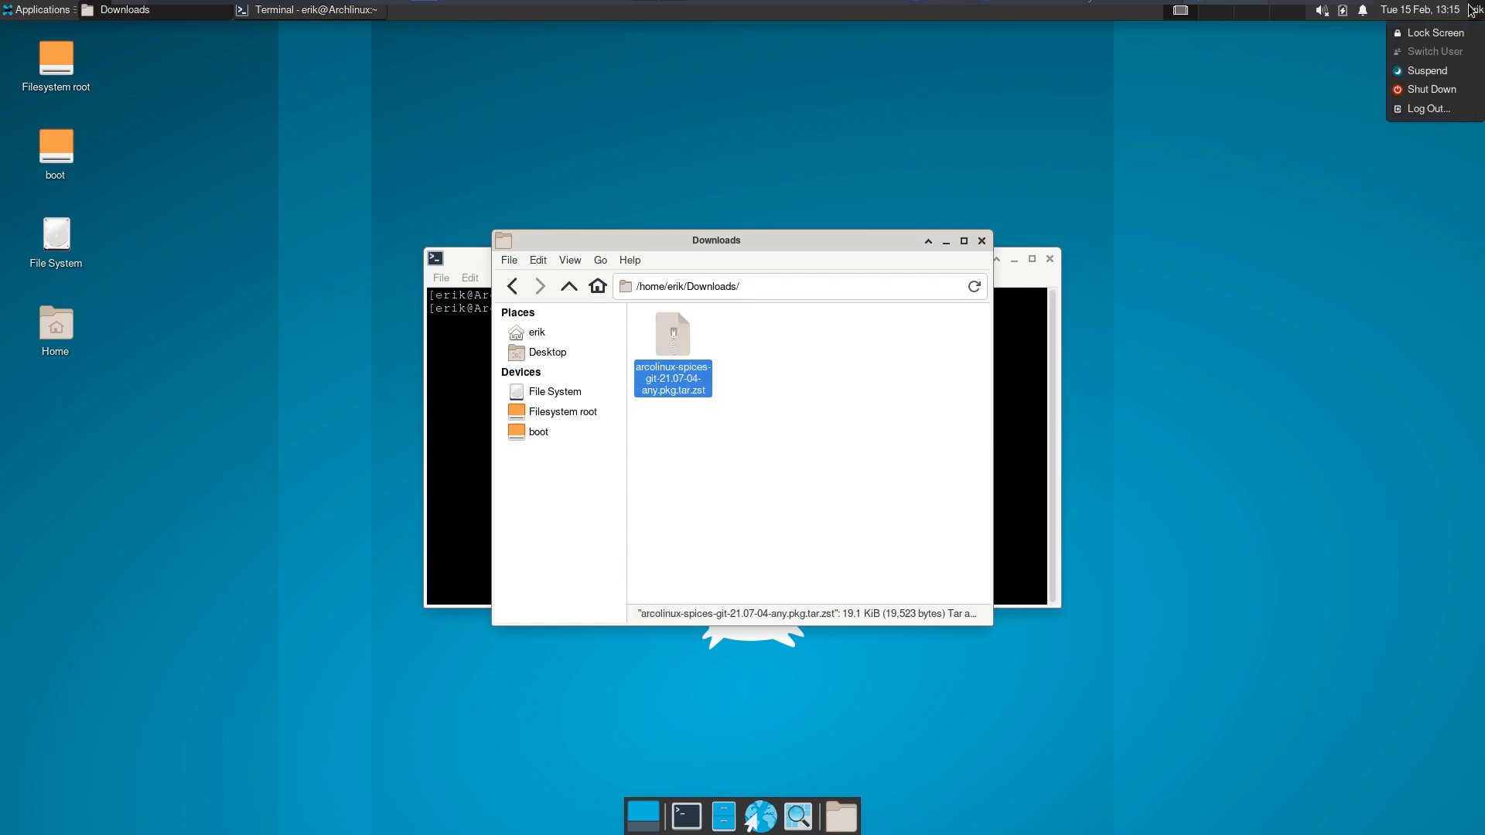
click(1427, 109)
click(742, 376)
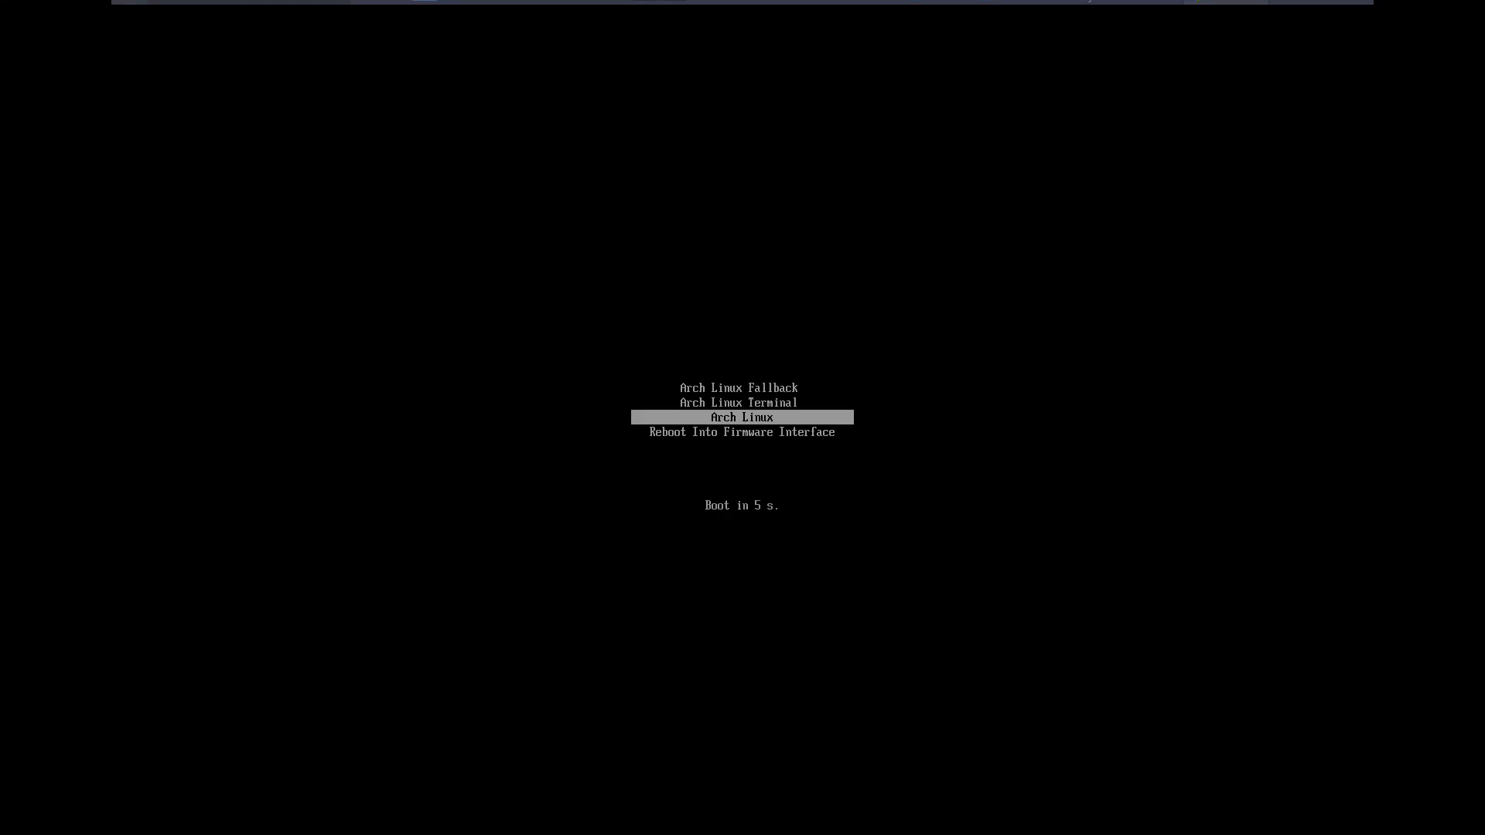
key(Return)
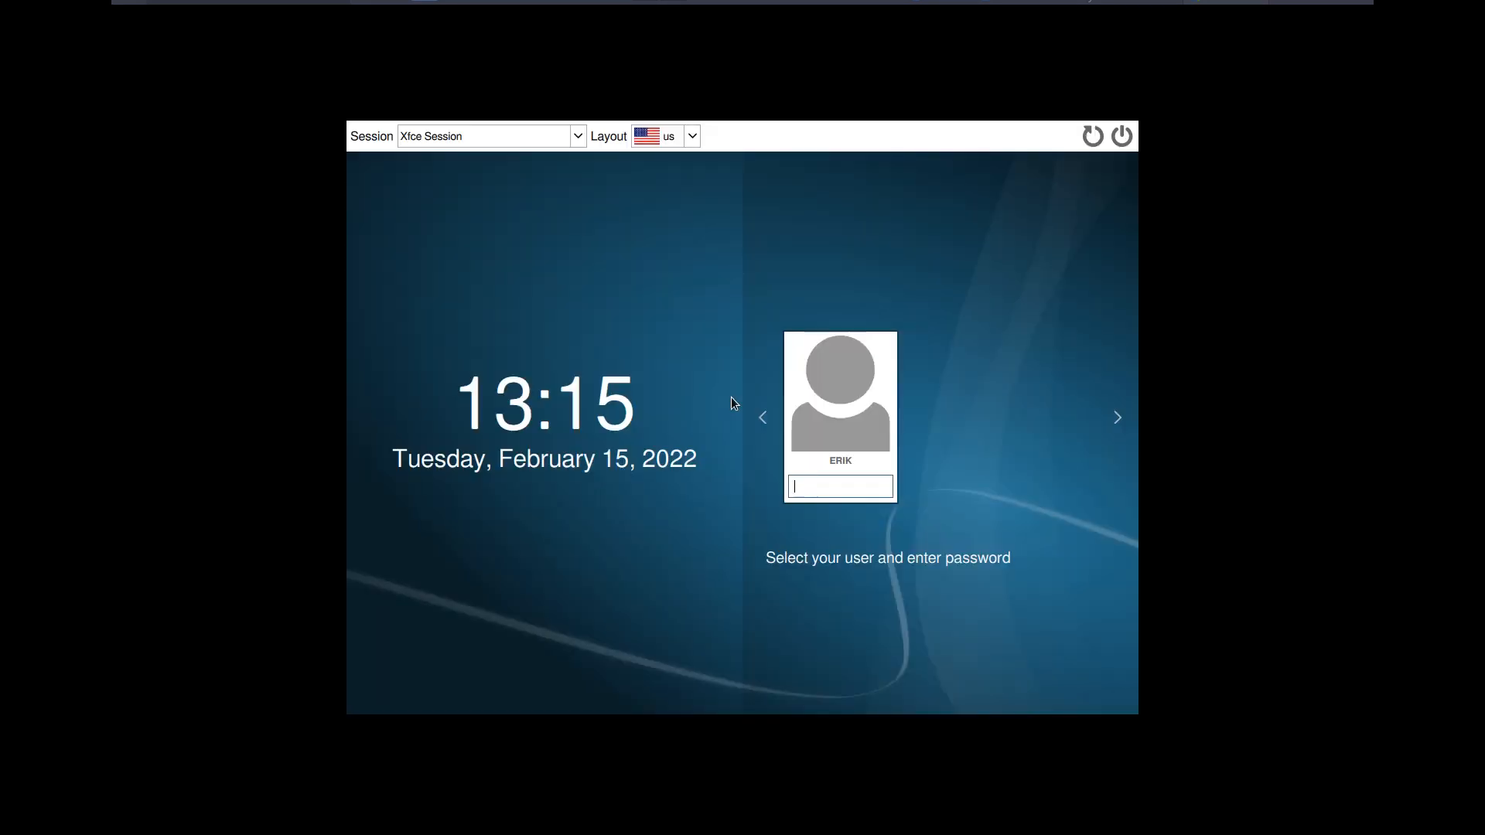
Log in to the Xfce session with the account password and move the terminal clear of the Downloads window.
text(****)
key(Return)
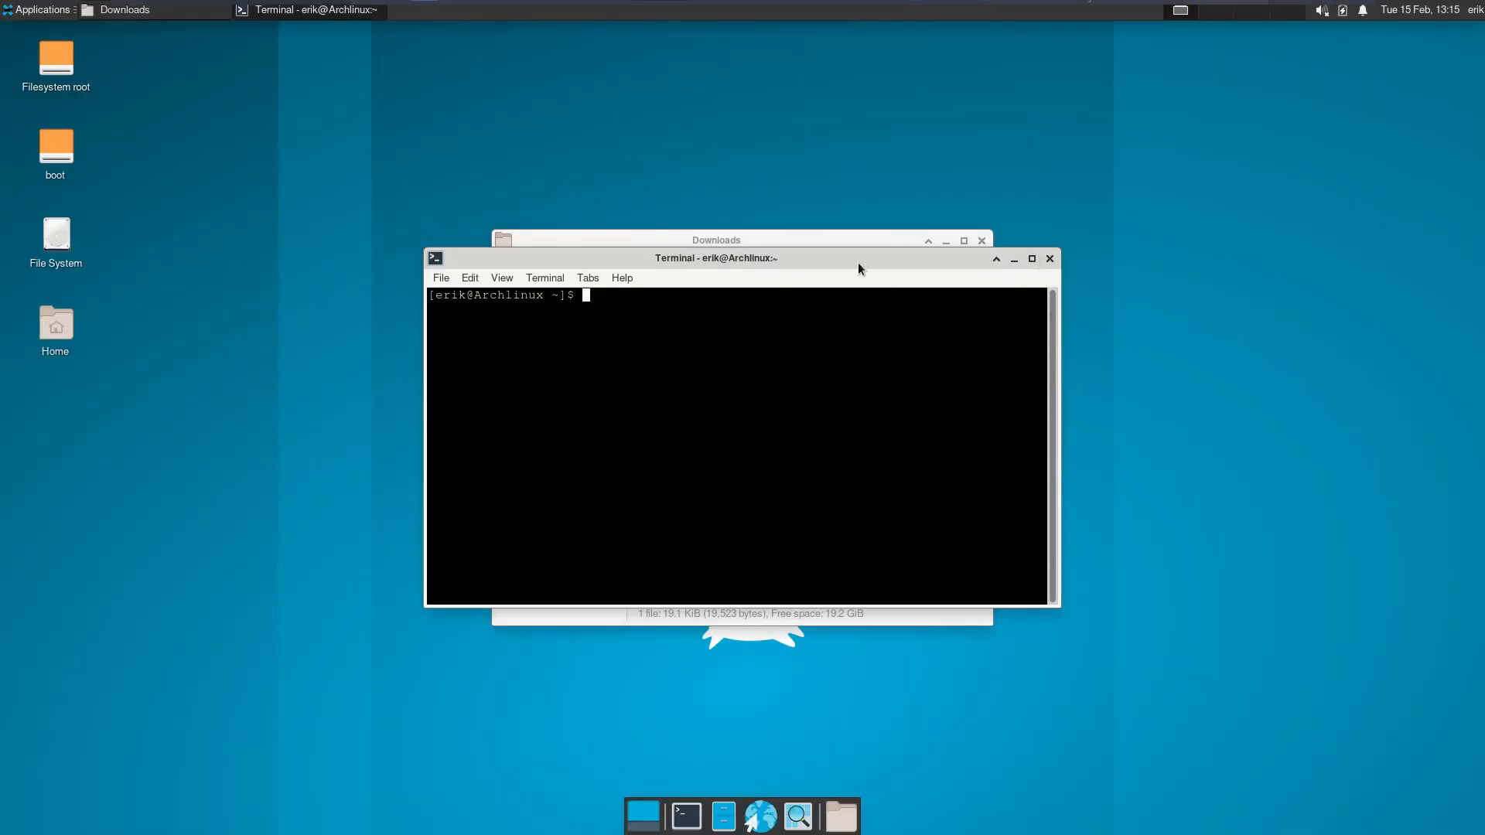
drag(857, 262, 641, 80)
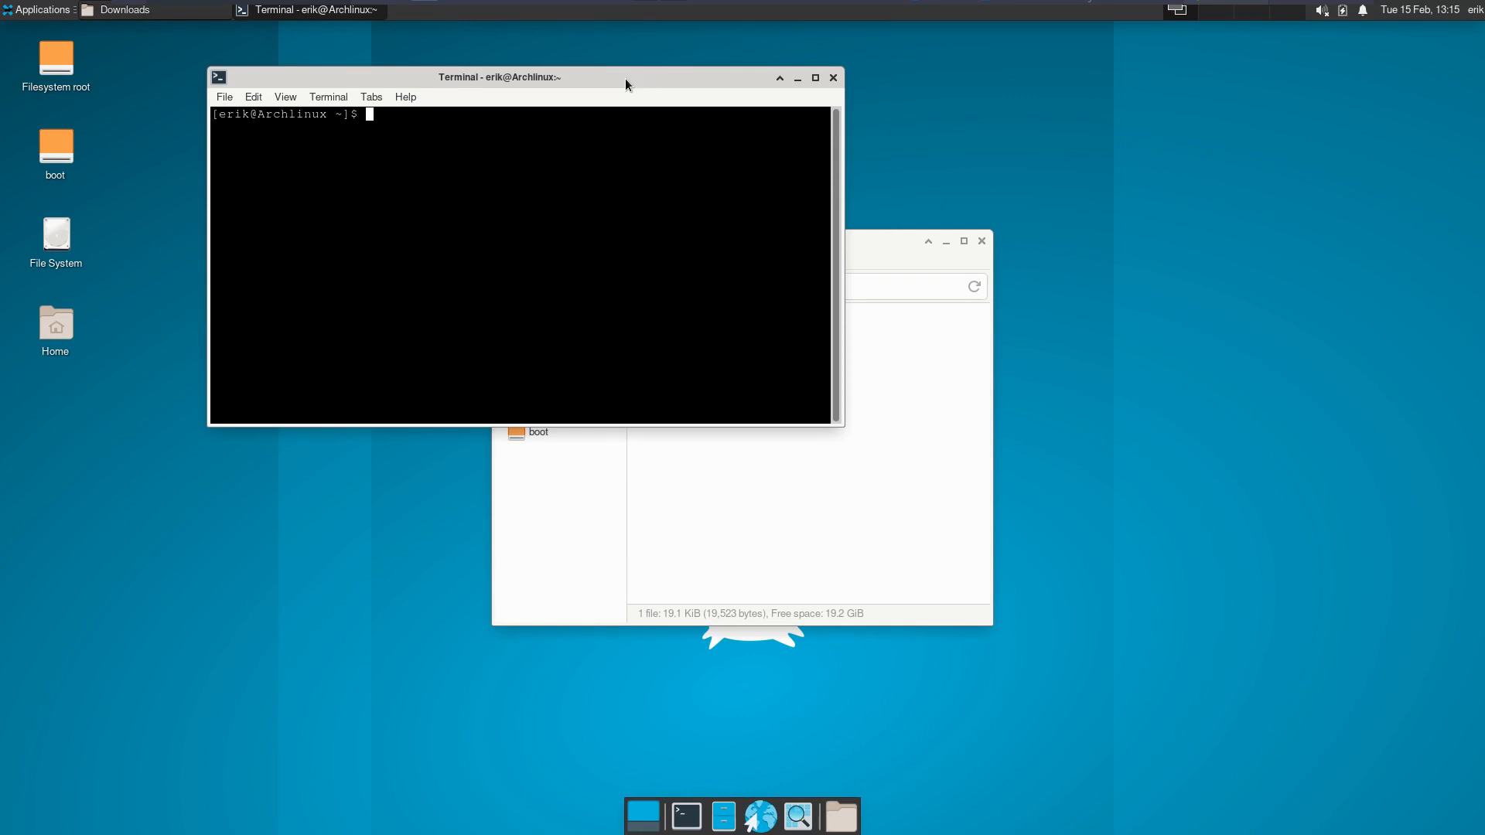
Check which actions the Downloads window offers for the arcolinux-spices package, and dismiss them.
click(865, 500)
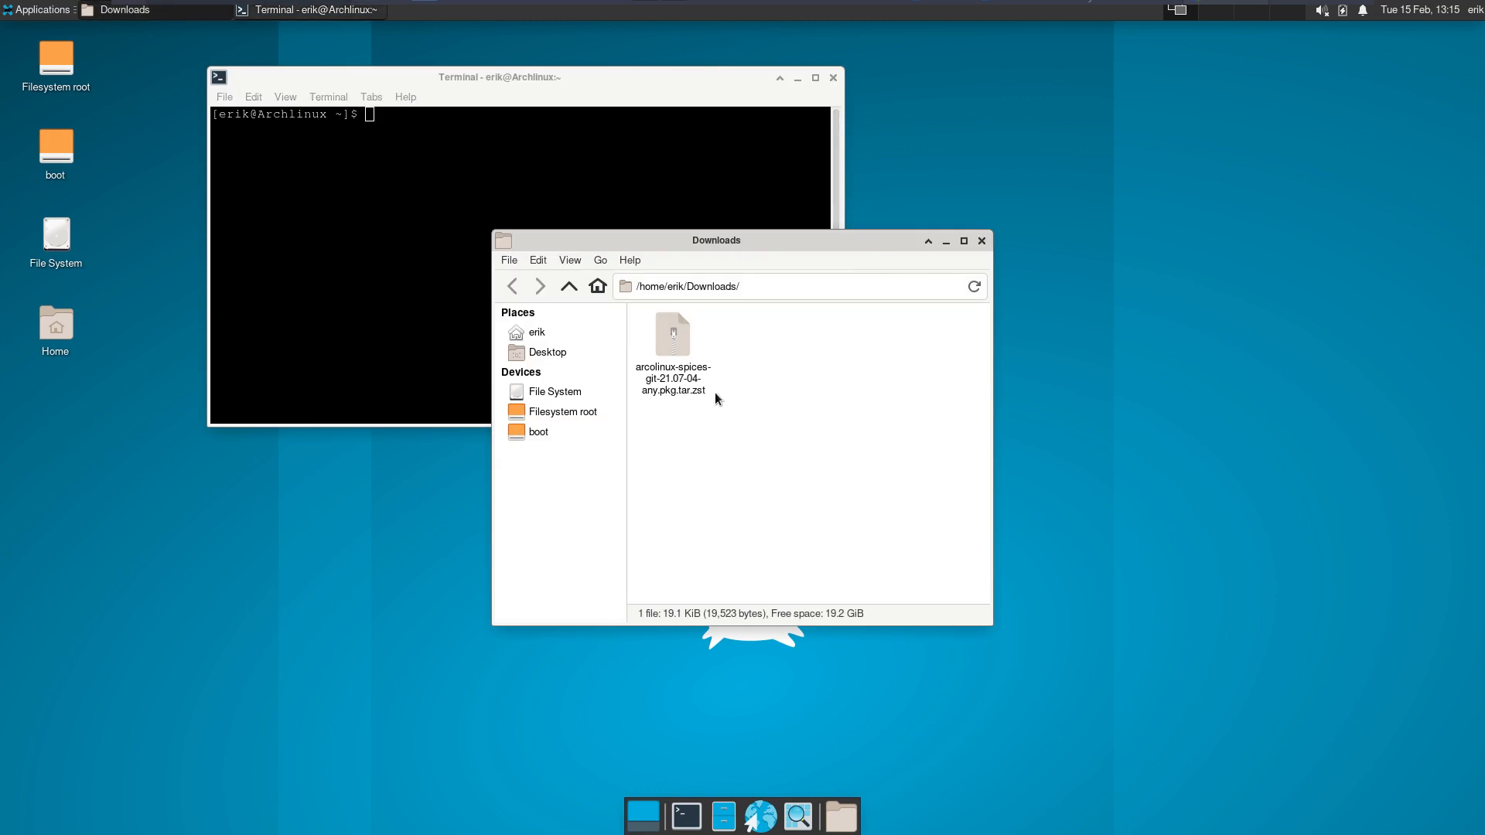
click(679, 336)
right_click(680, 335)
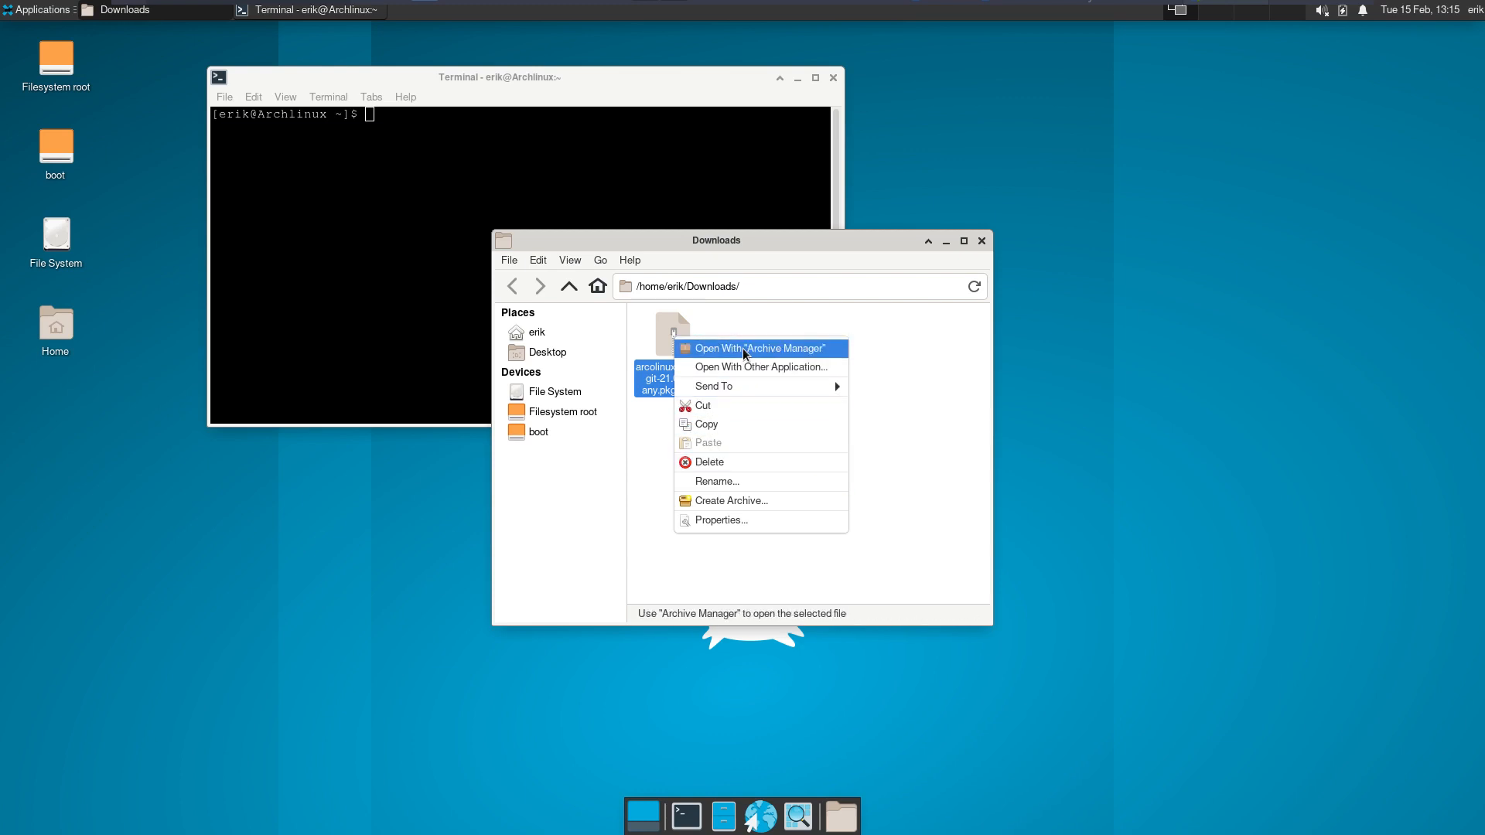
click(734, 316)
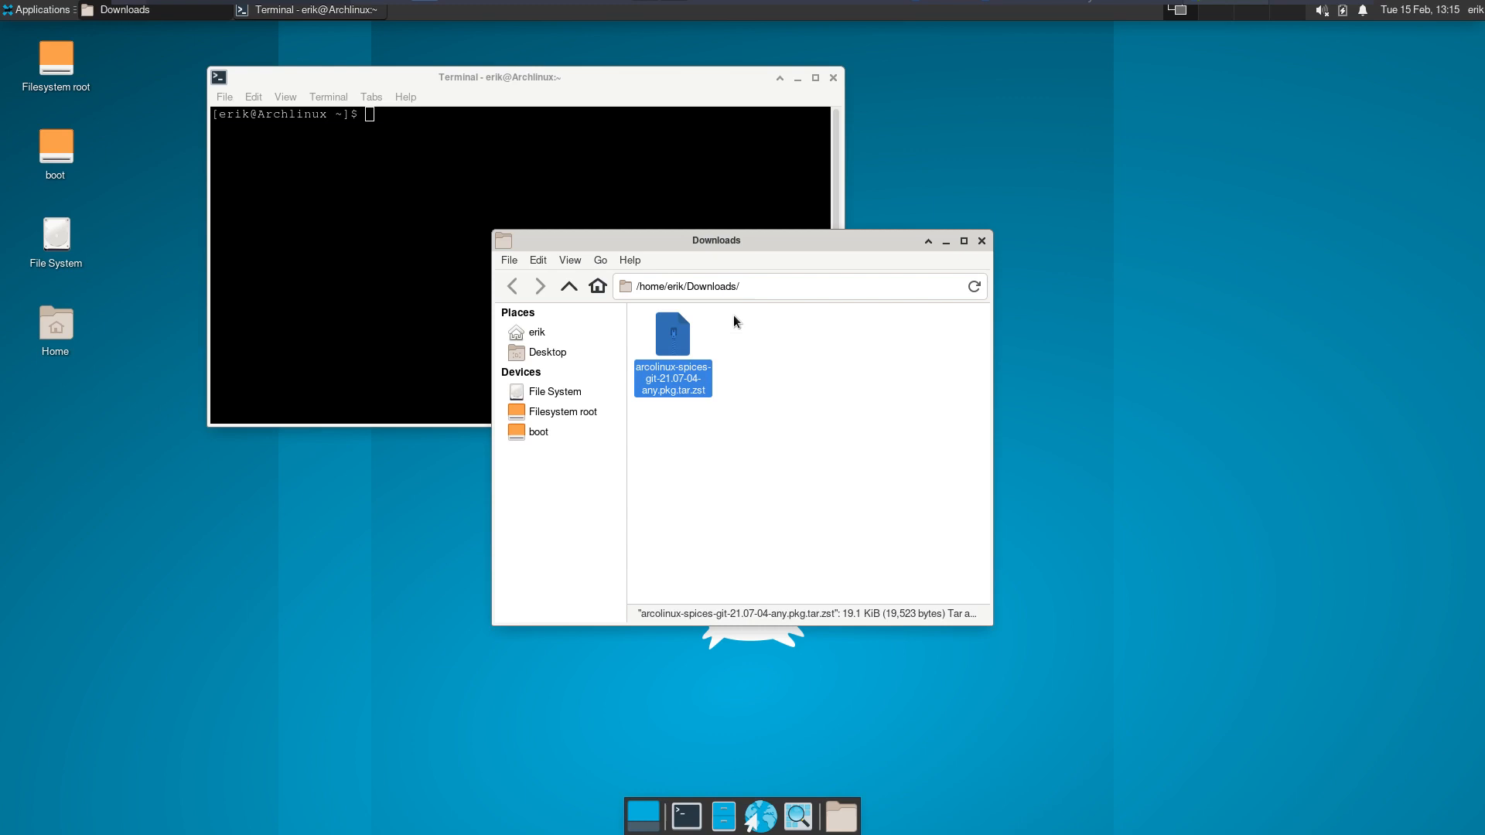
Examine the other applications available for opening the arcolinux-spices package, cancel, and briefly view the package contents in Archive Manager.
right_click(679, 334)
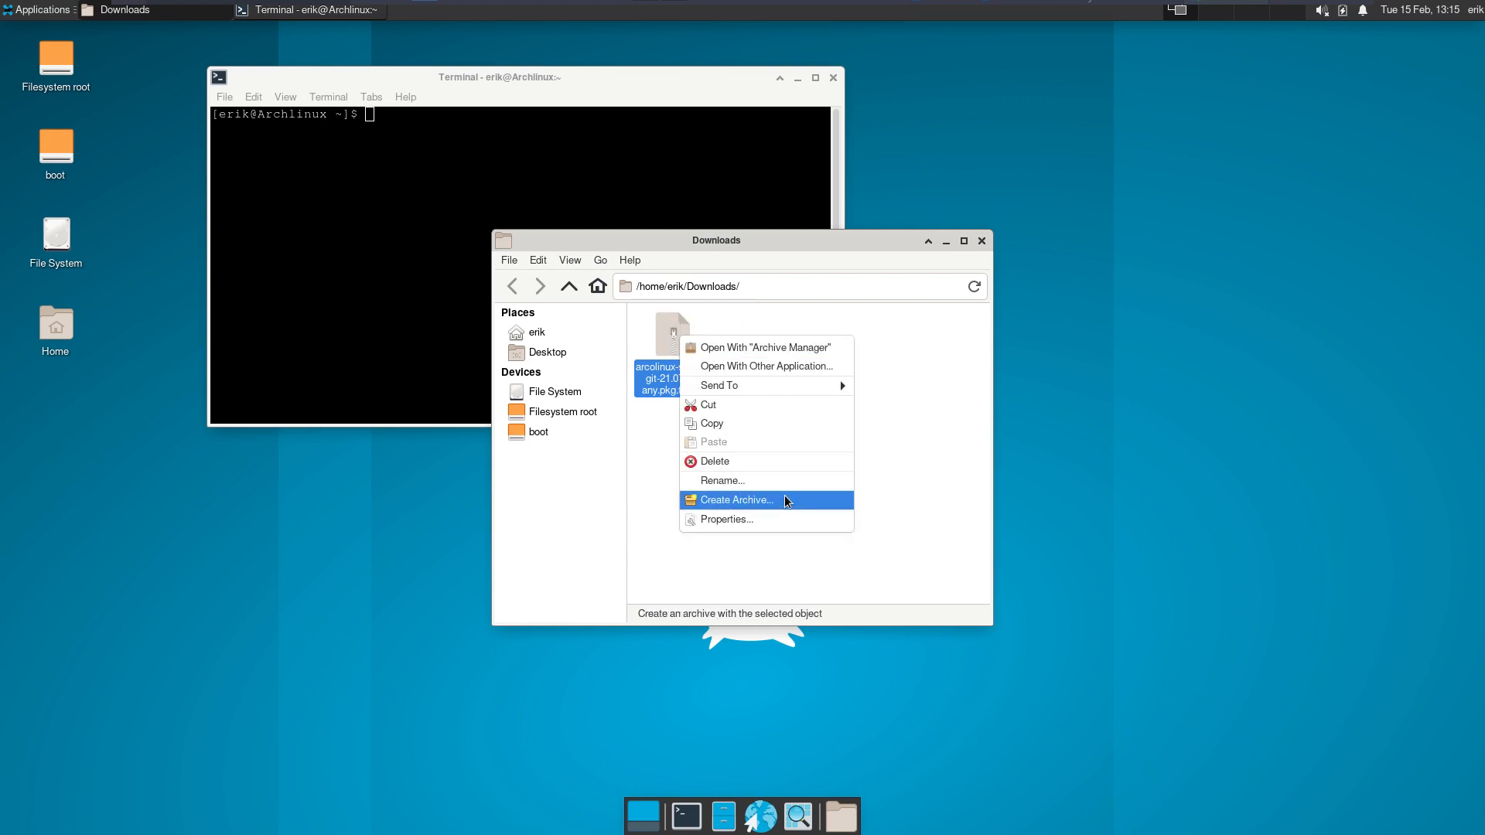
click(778, 364)
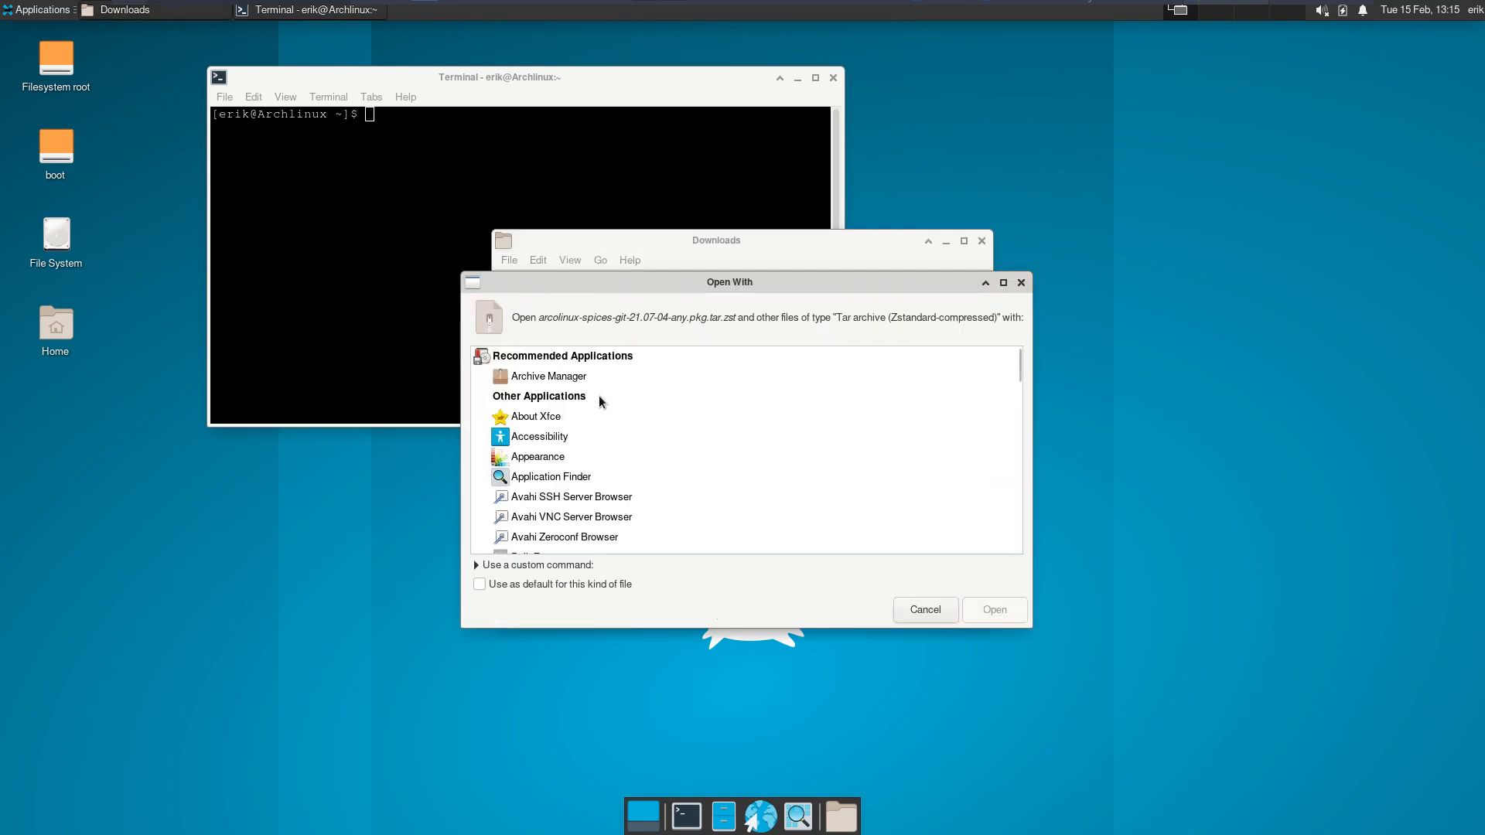
scroll(587, 439, down, 3)
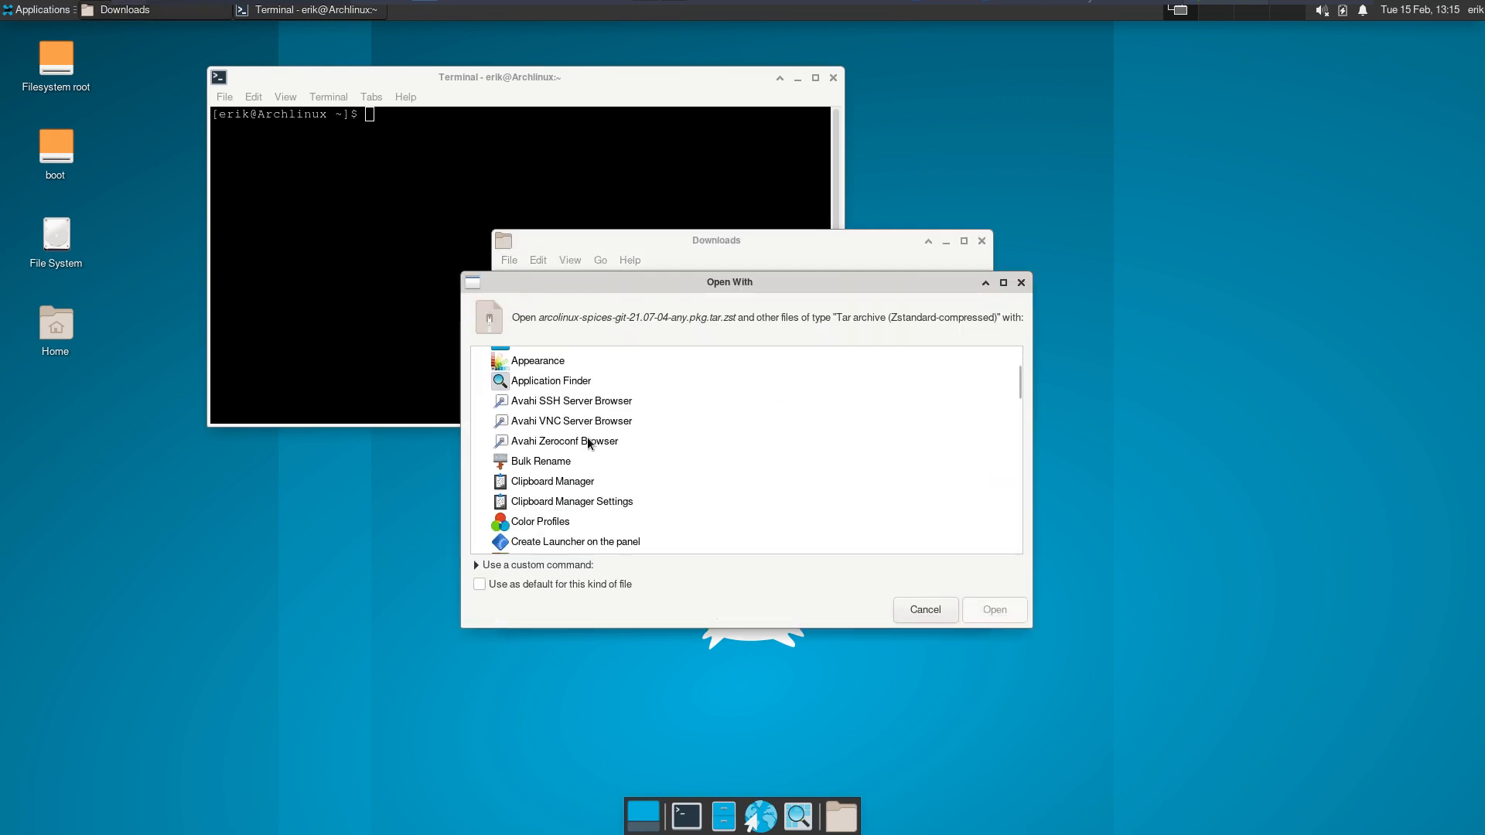
scroll(588, 442, down, 8)
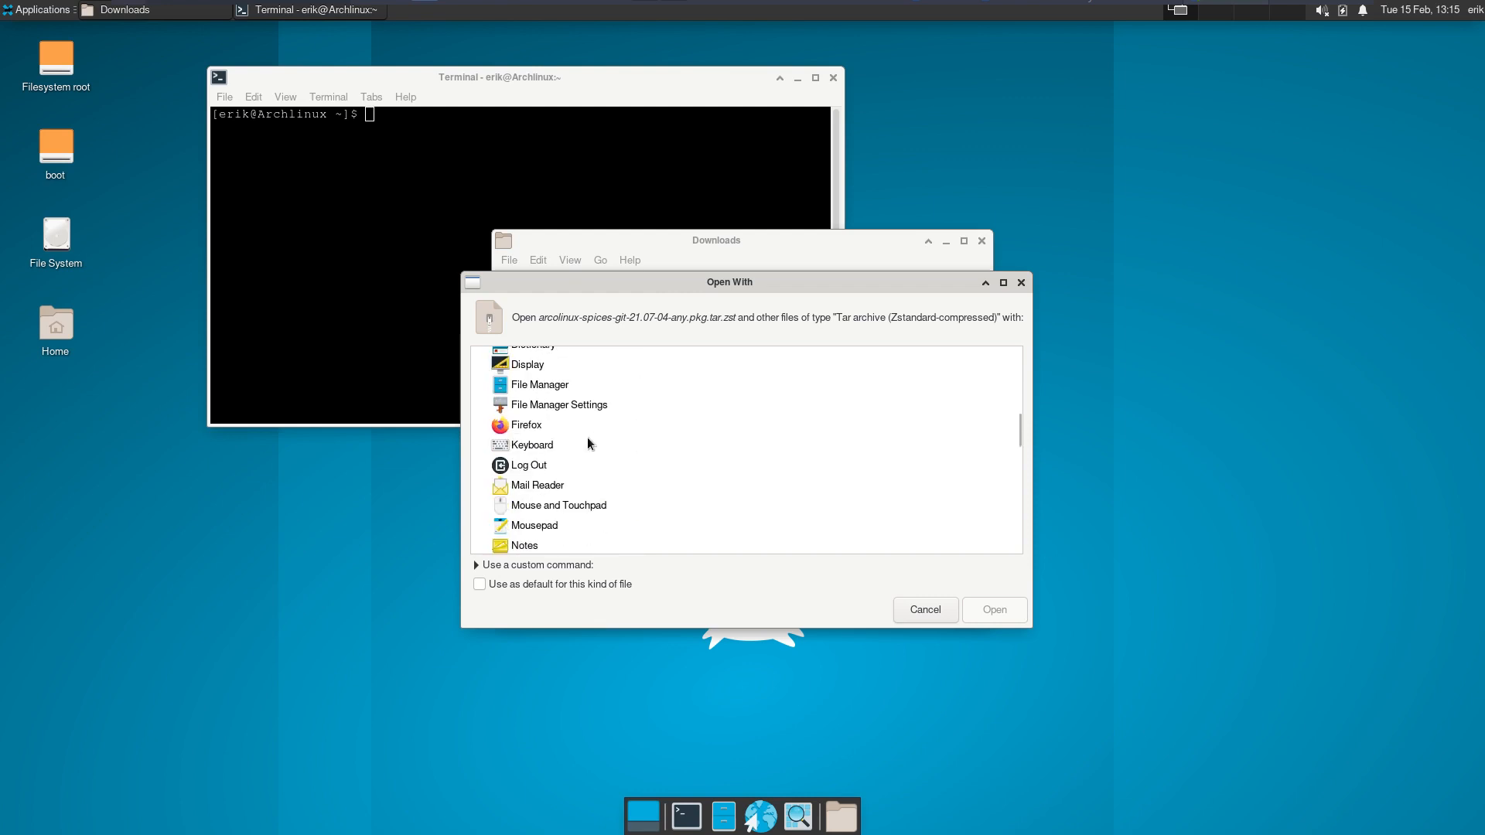
scroll(588, 442, down, 12)
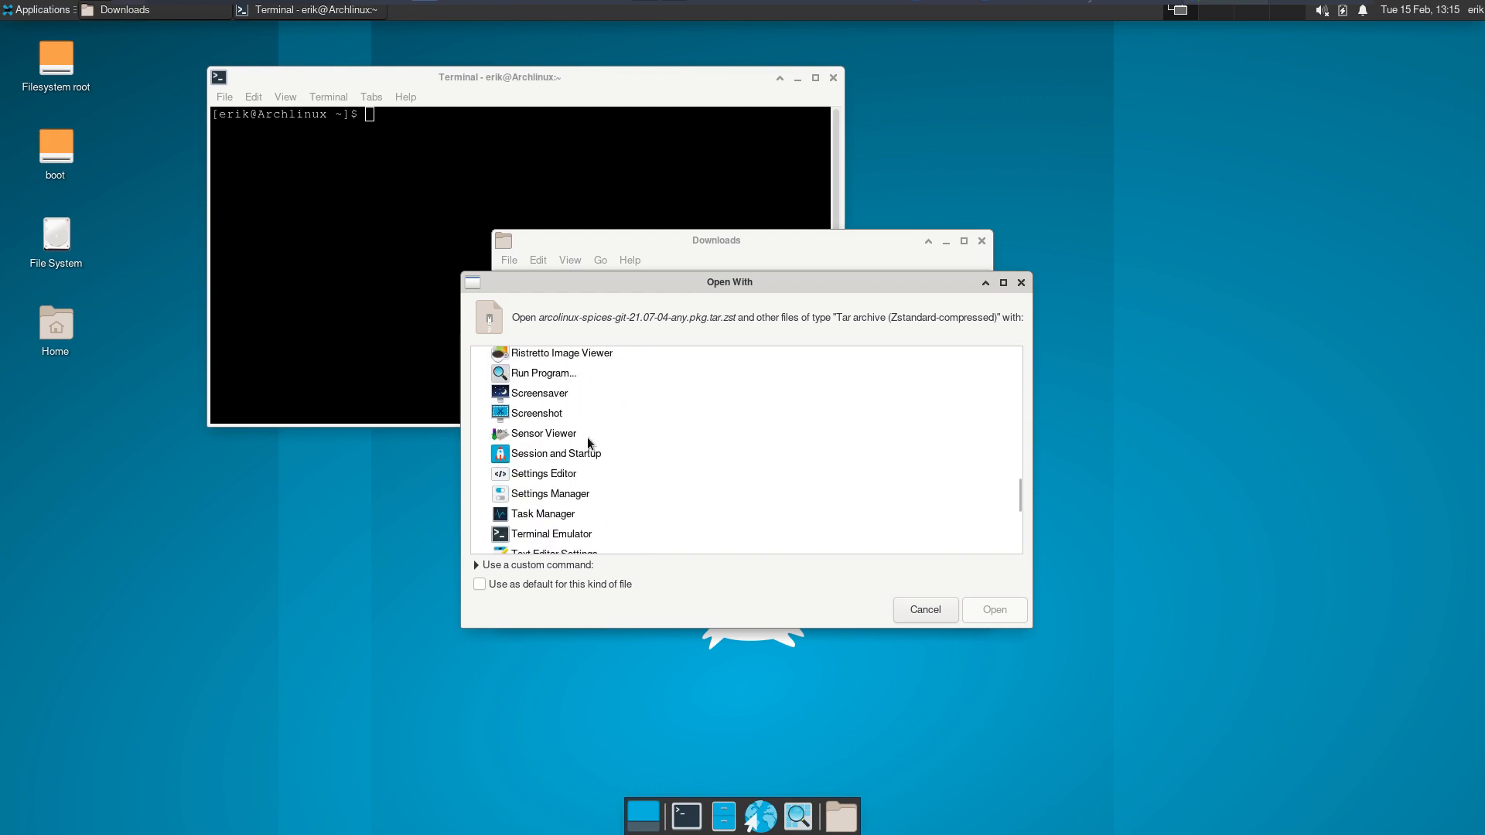
scroll(587, 443, down, 7)
scroll(588, 442, up, 3)
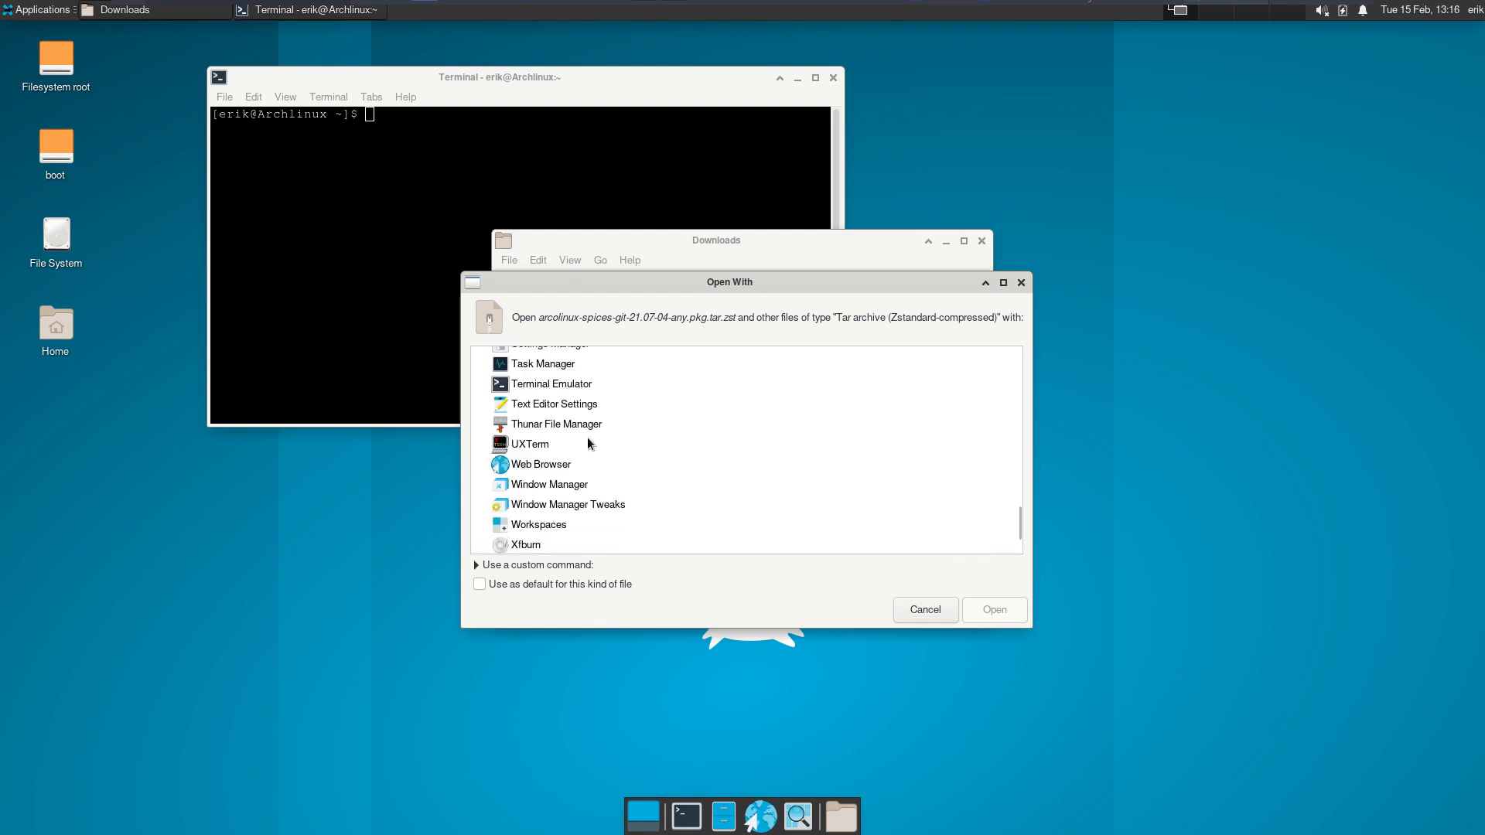
scroll(588, 443, up, 20)
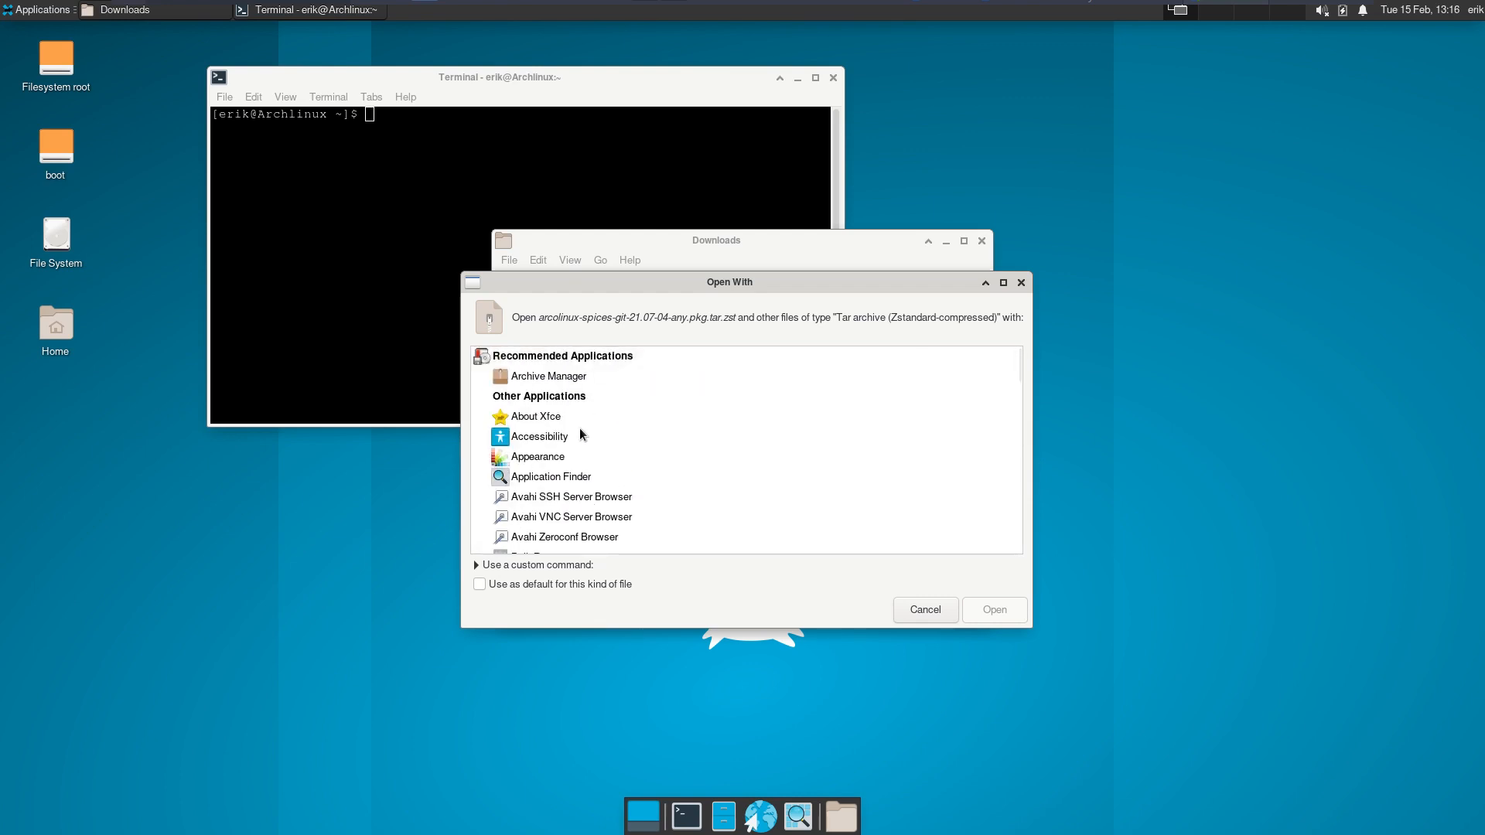
click(924, 609)
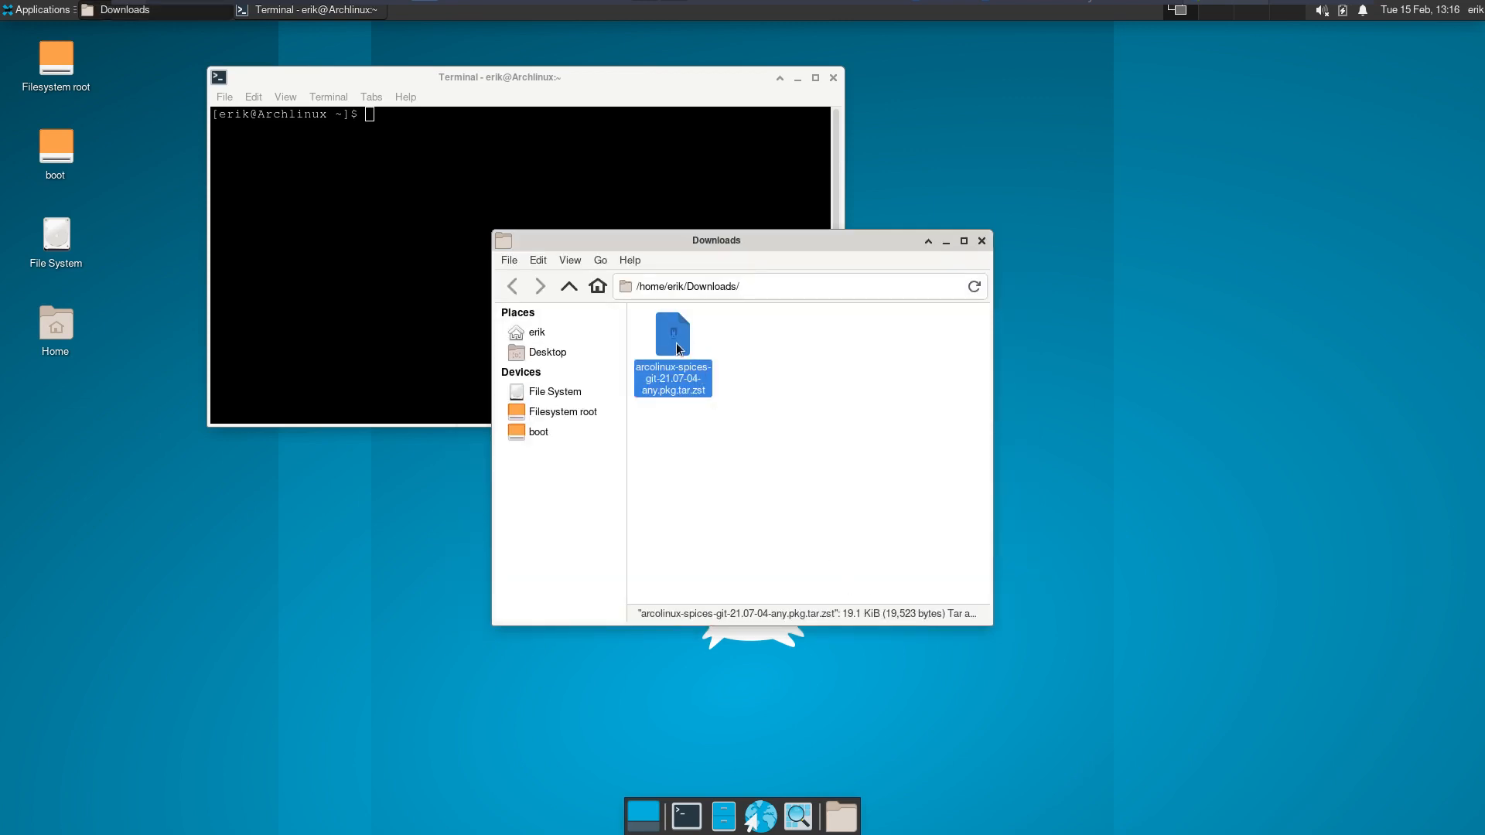
double_click(673, 344)
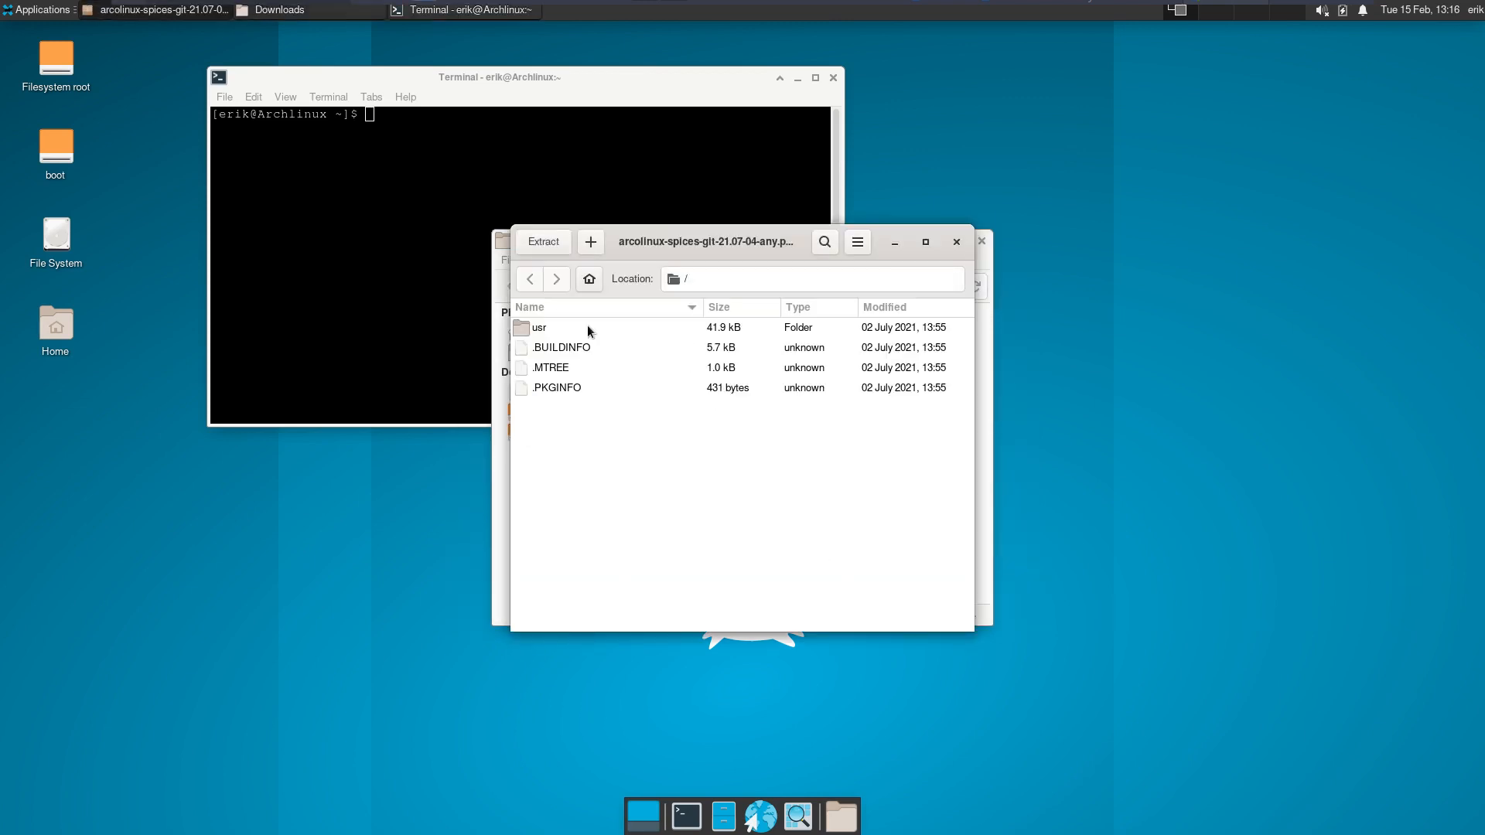
click(957, 242)
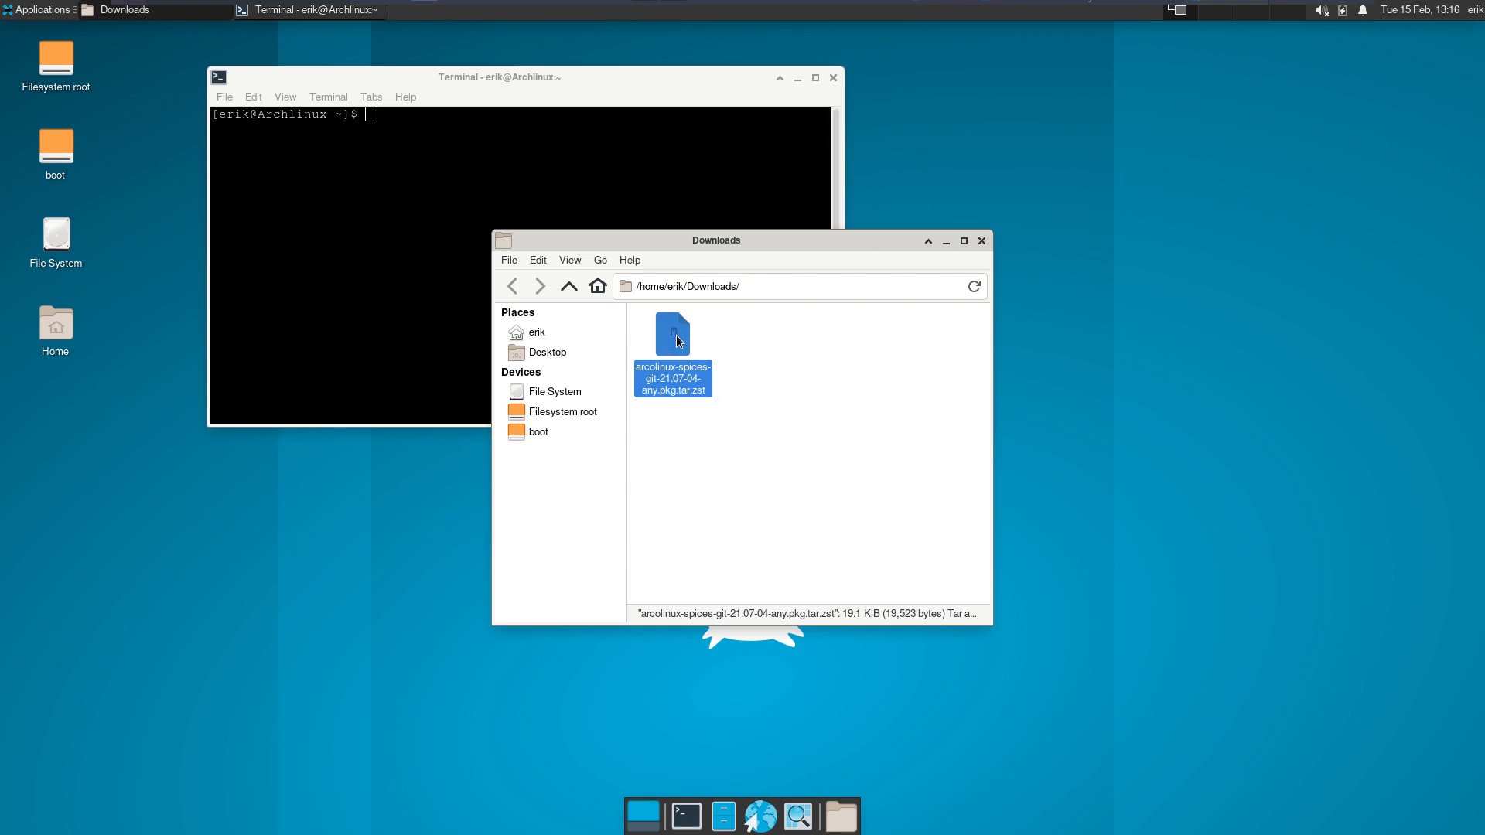
Install the arcolinux-spices package with sudo pacman -U from a terminal opened in Downloads, entering the account password and accepting the installation.
right_click(754, 344)
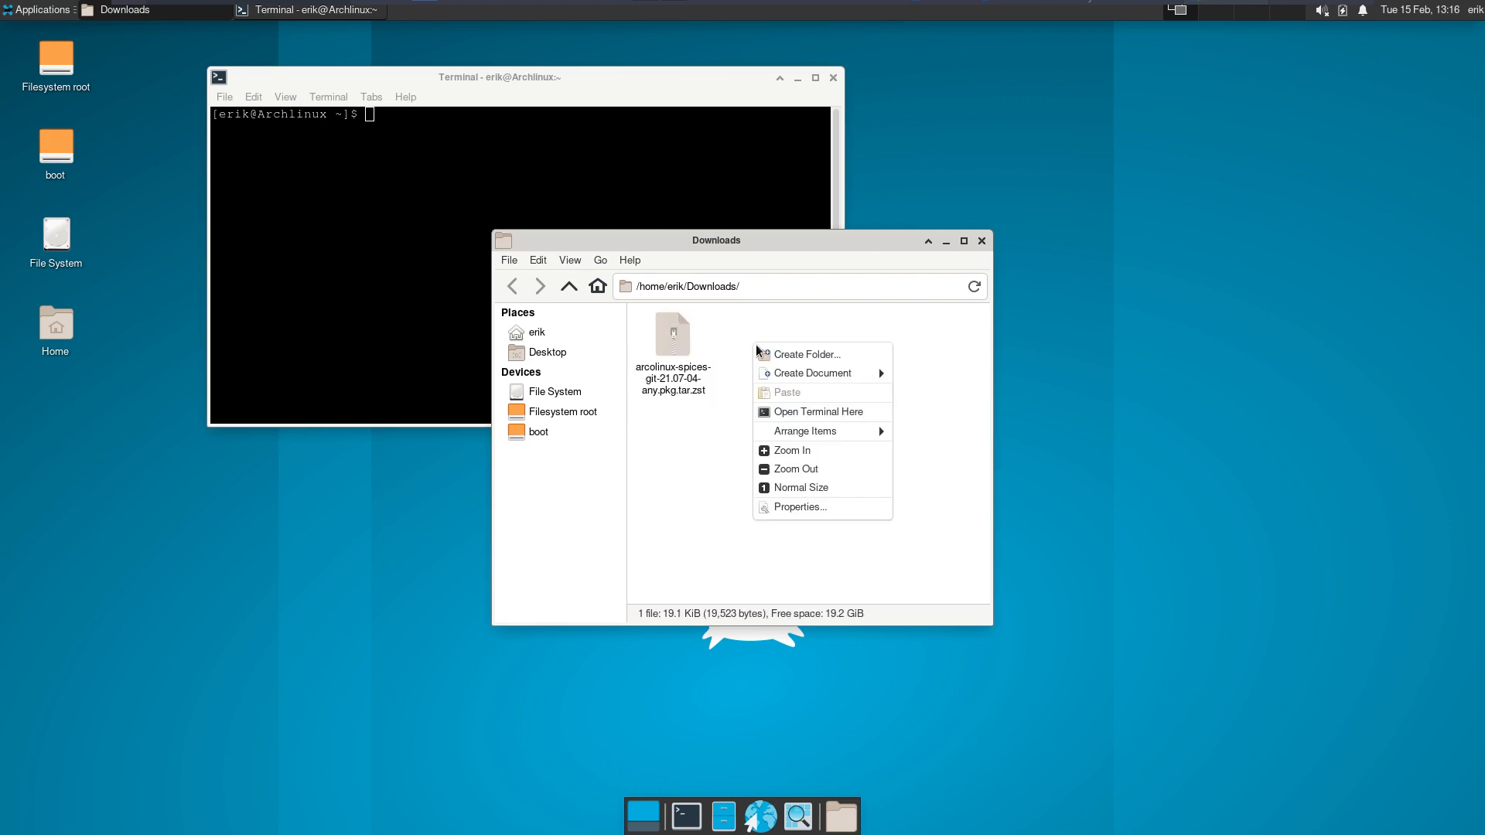
click(821, 410)
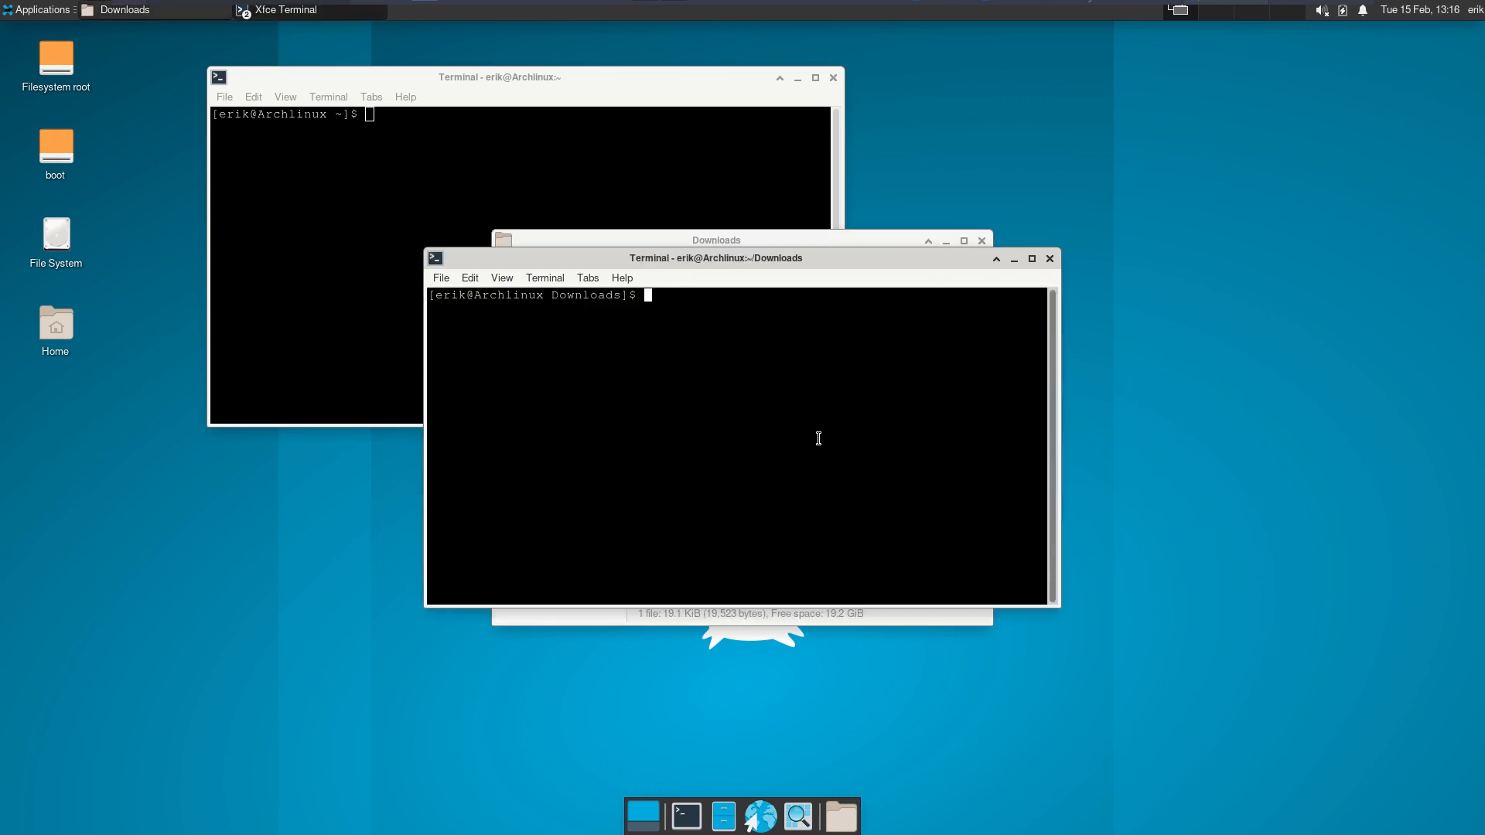
text(sudo pacman -U arco)
key(Tab)
key(Return)
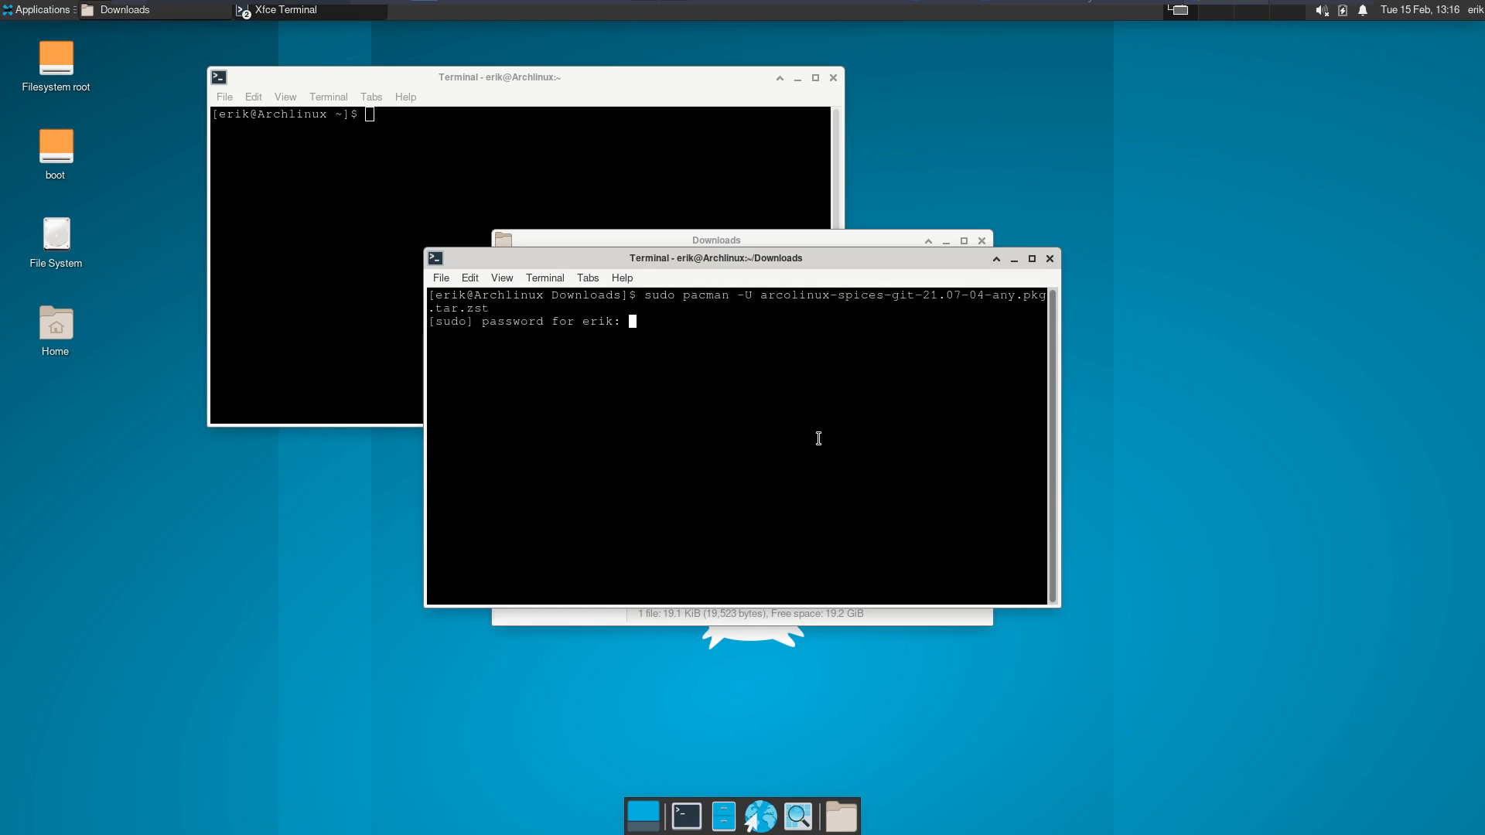
key(Return)
key(Return)
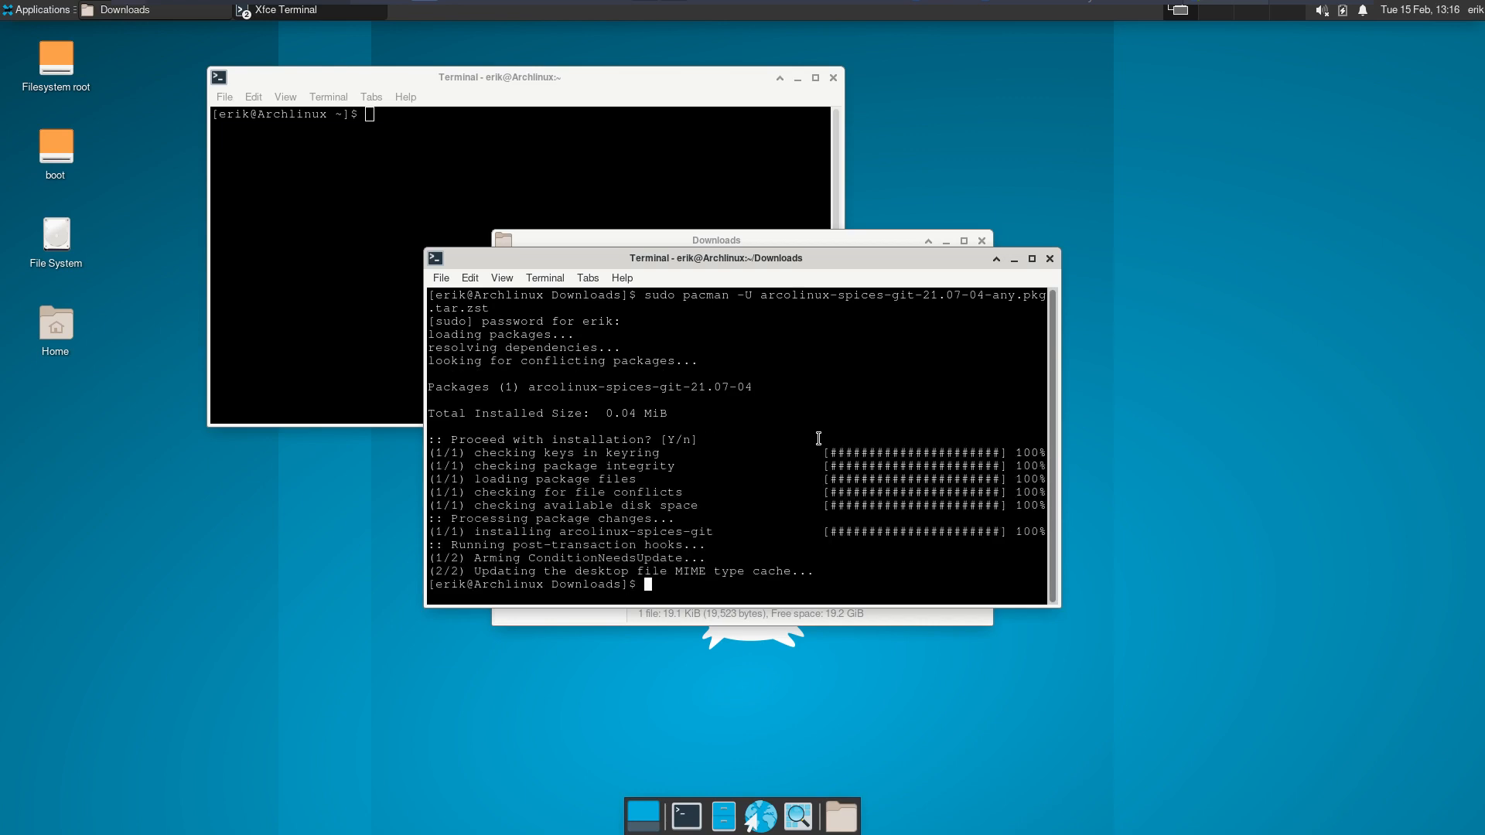
Close both terminals and the Downloads window.
click(1050, 258)
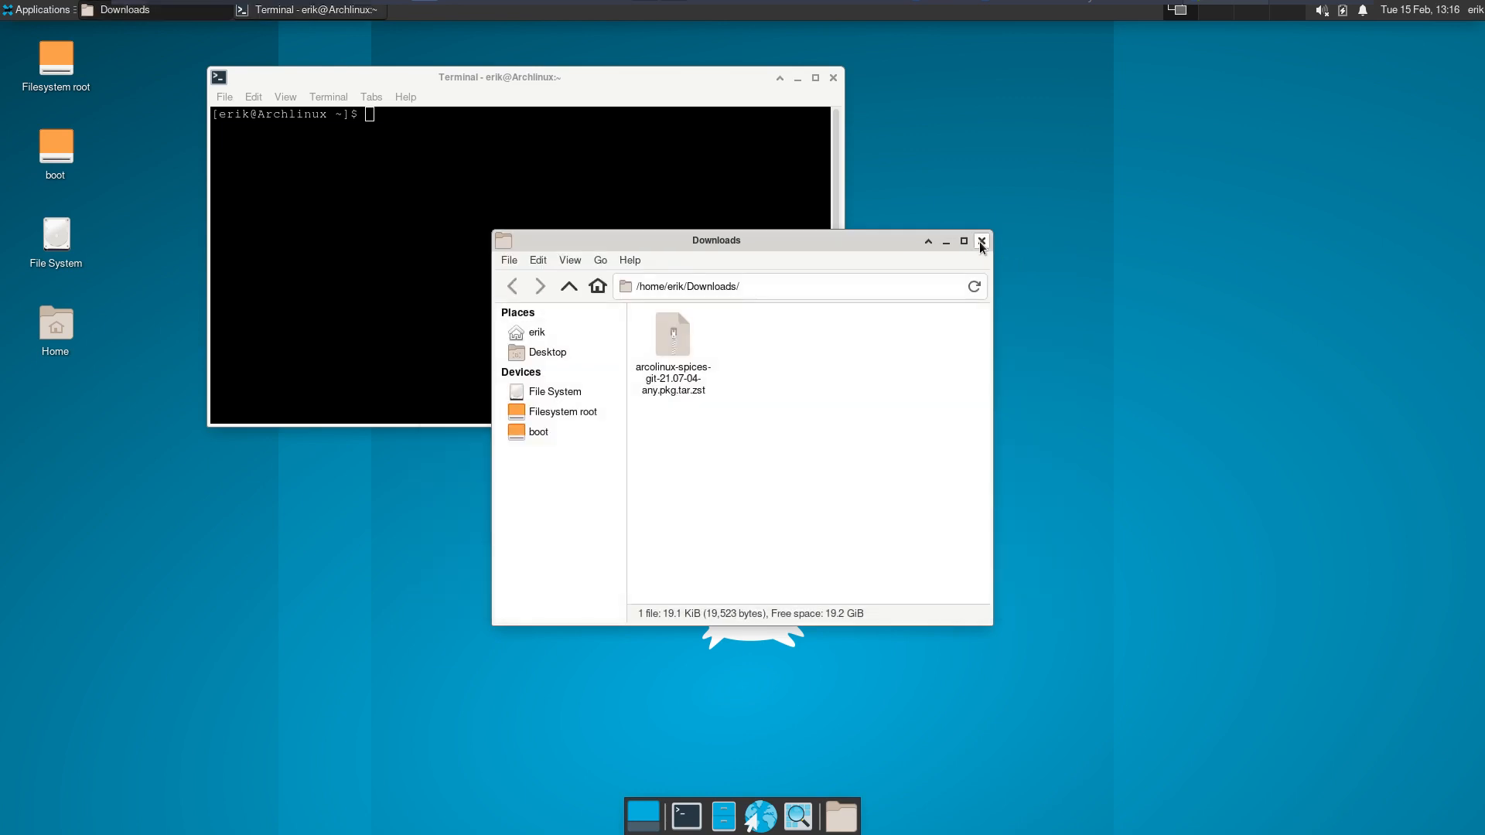
click(982, 241)
click(833, 77)
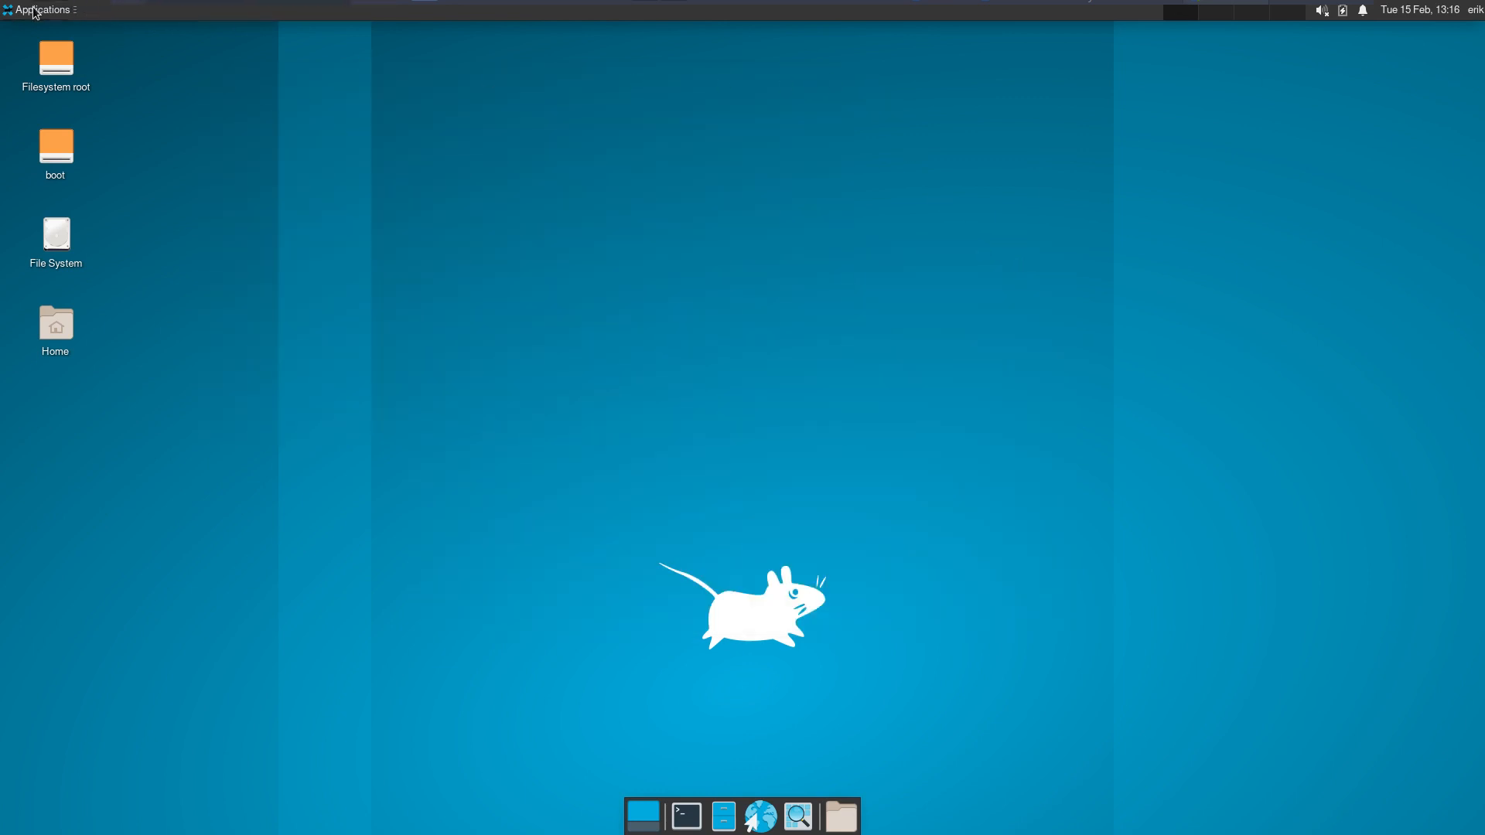
Look for Arcolinux Spices among the installed accessories without launching it.
click(36, 10)
mouse_move(66, 137)
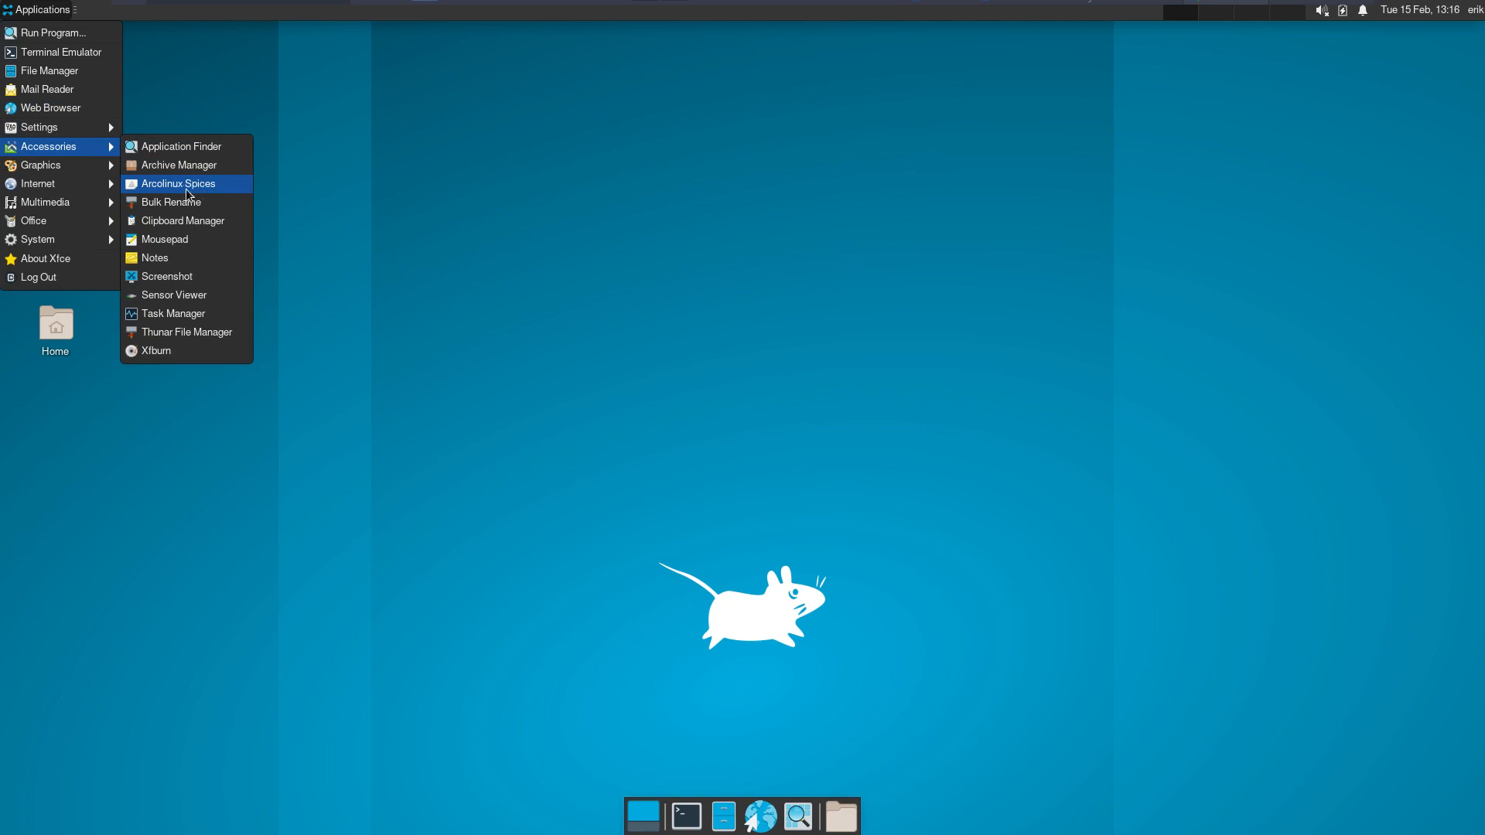
click(545, 262)
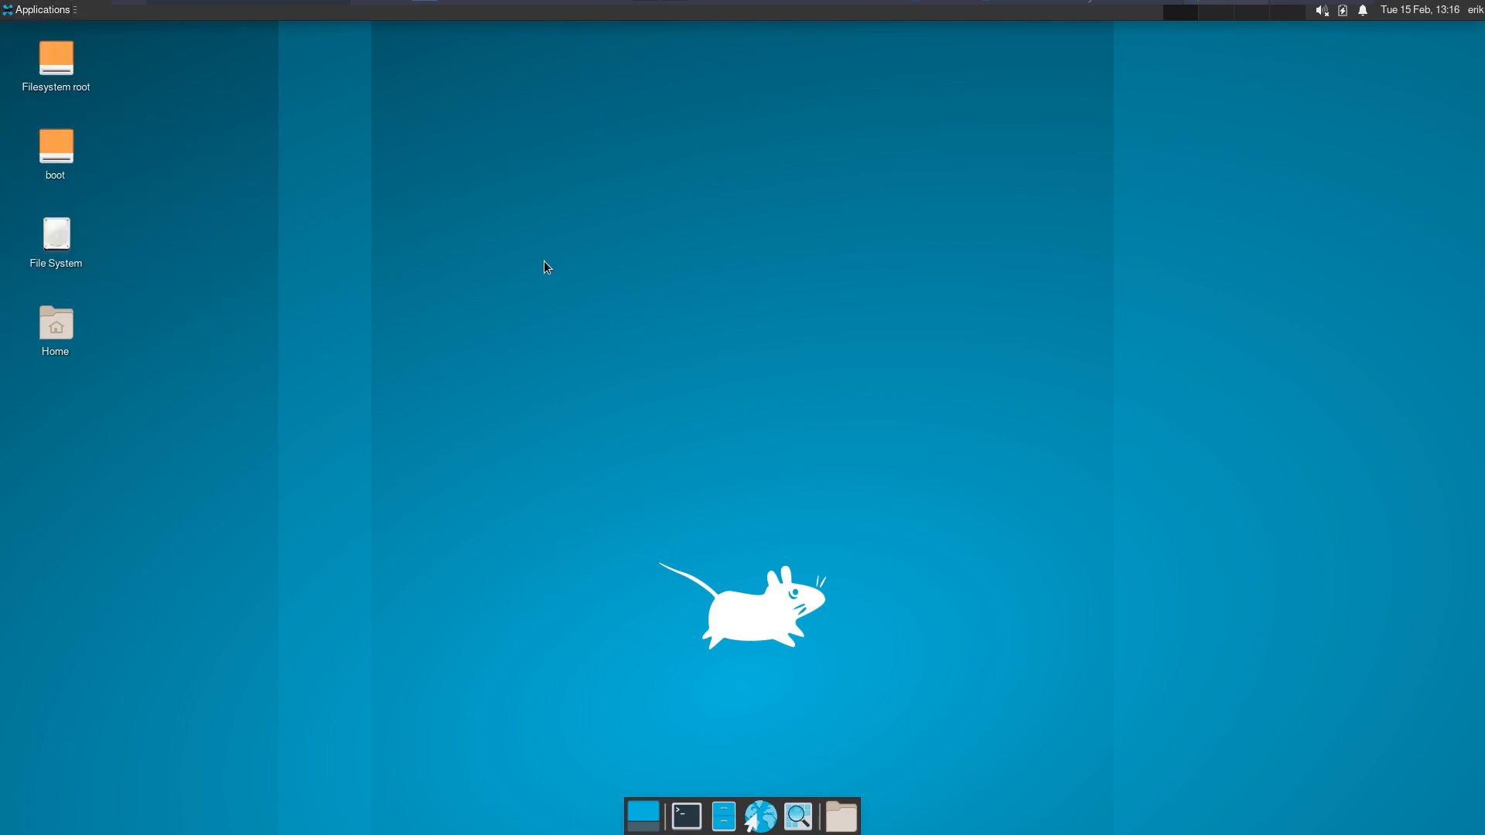
Launch arcolinux-spices from a new terminal and arrange the terminal and the application window side by side.
key(ctrl+alt+t)
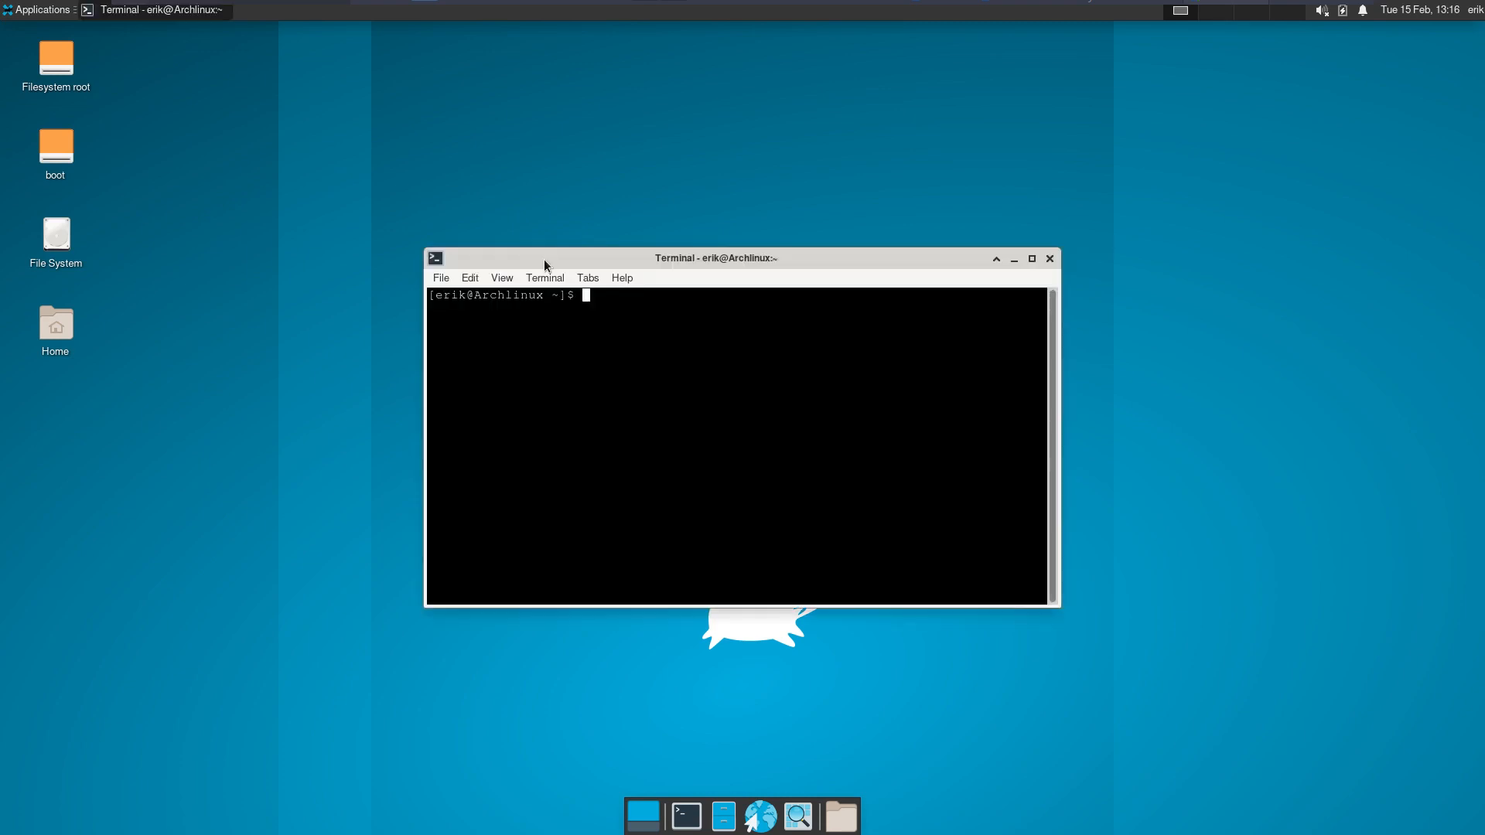
text(ac)
key(BackSpace)
text(rcolinux-spices)
drag(557, 253, 258, 65)
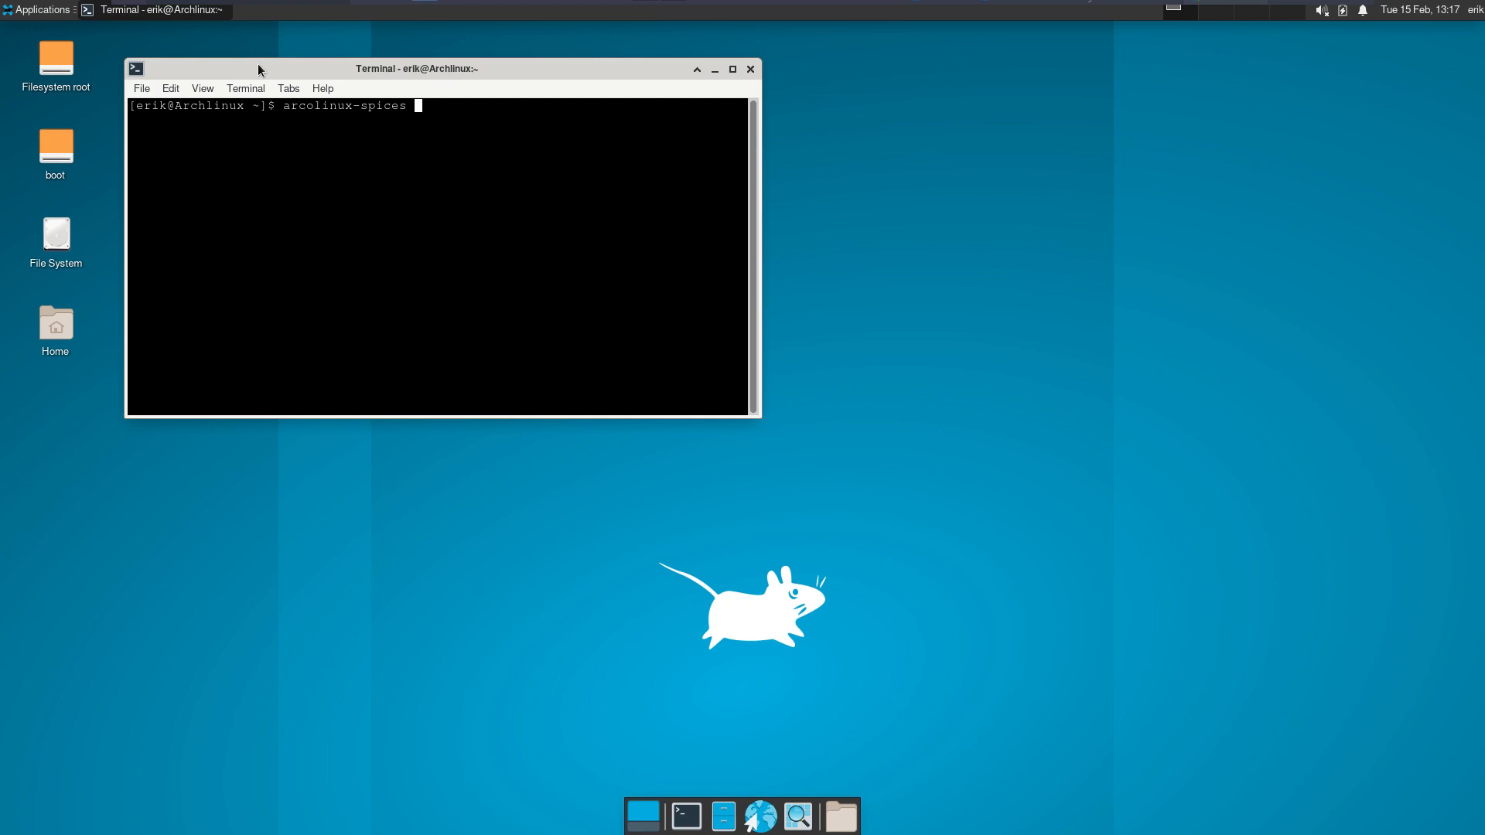
key(Return)
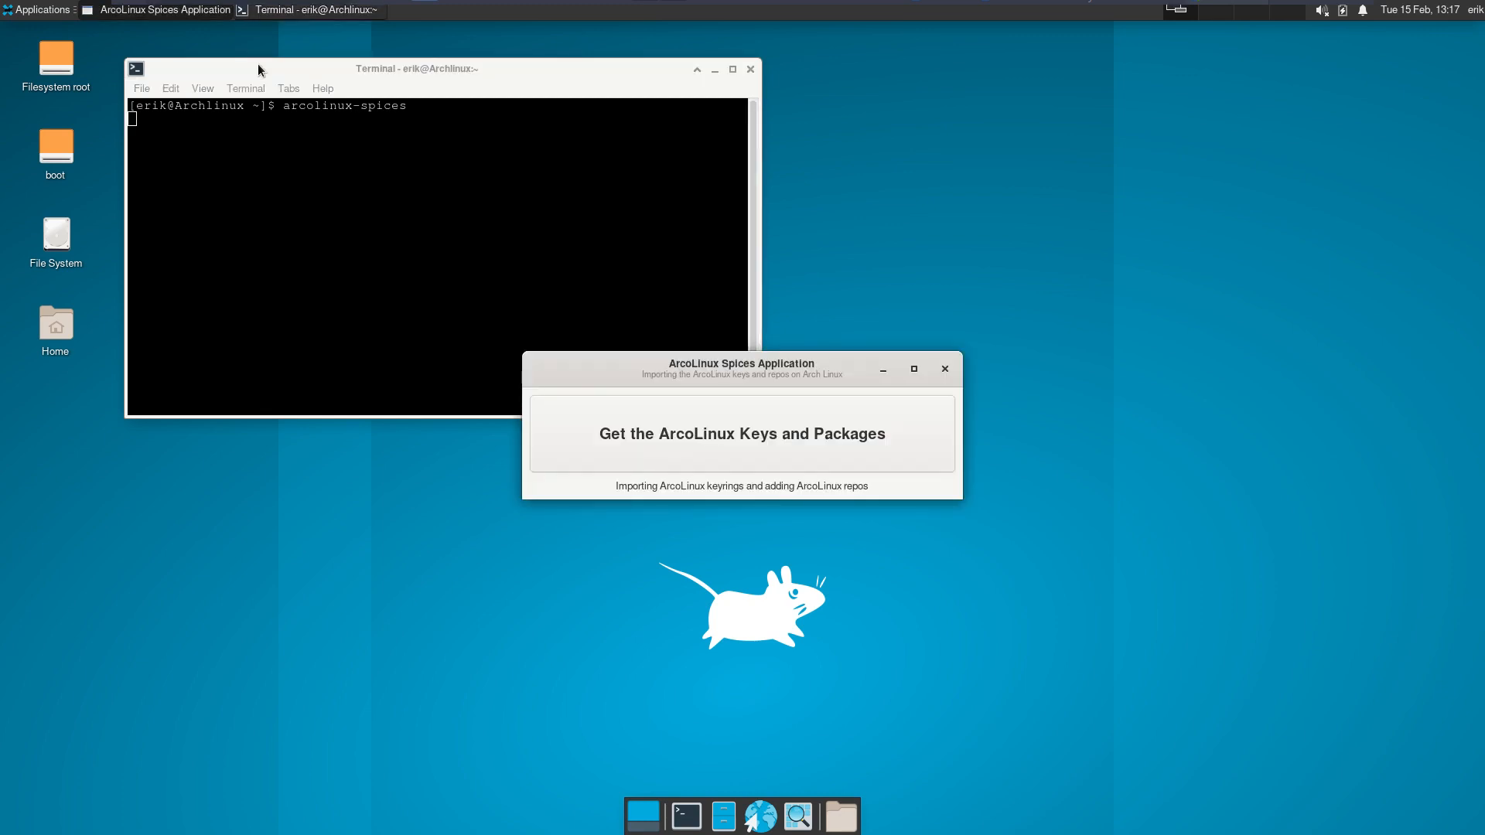
drag(735, 374, 1113, 195)
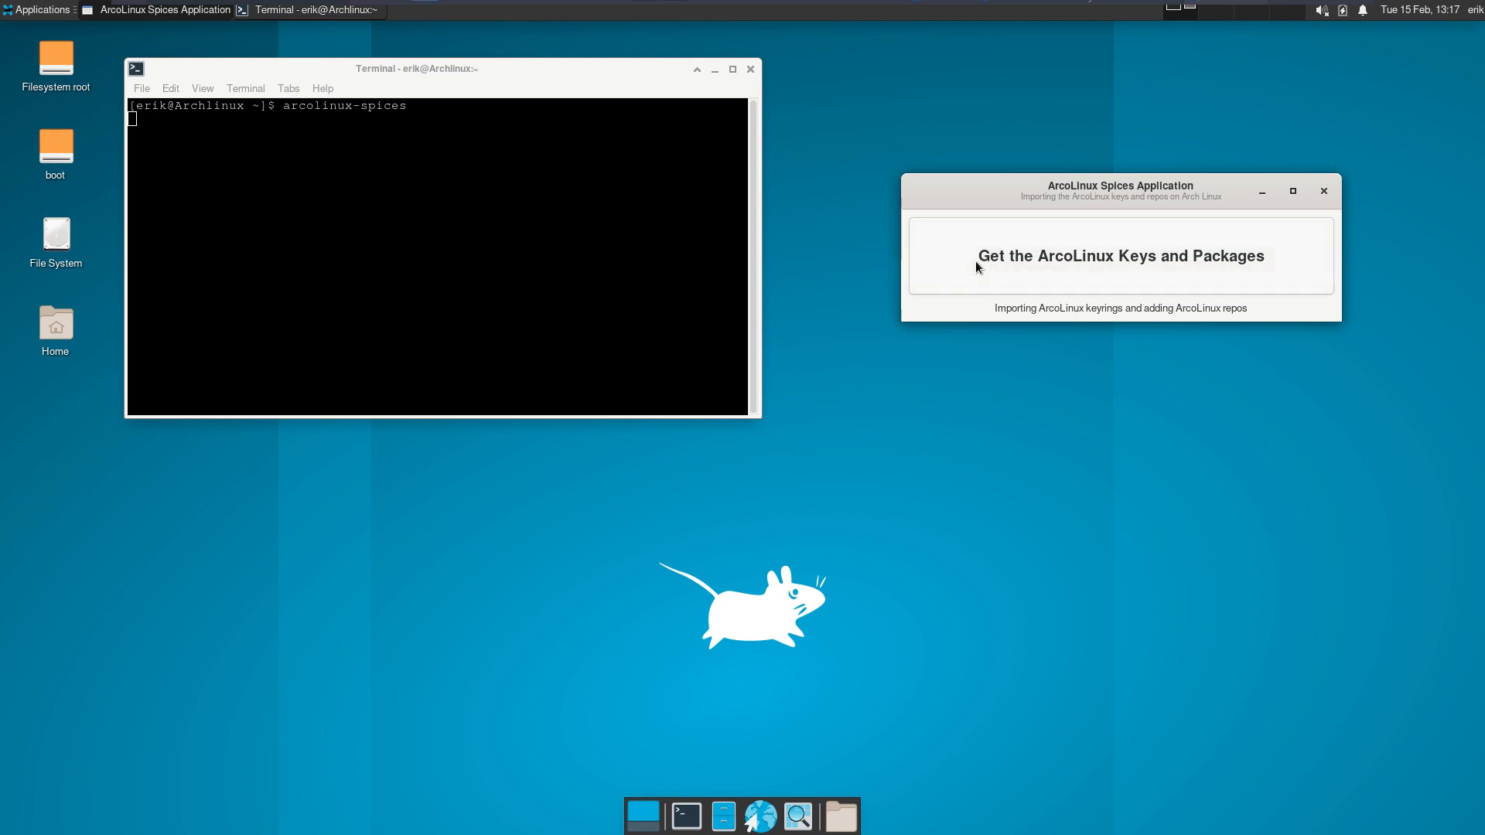
Upgrade the system with sudo pacman -Syyu in a new terminal using the account password, and rerun it with the terminal below the Spices window.
click(886, 598)
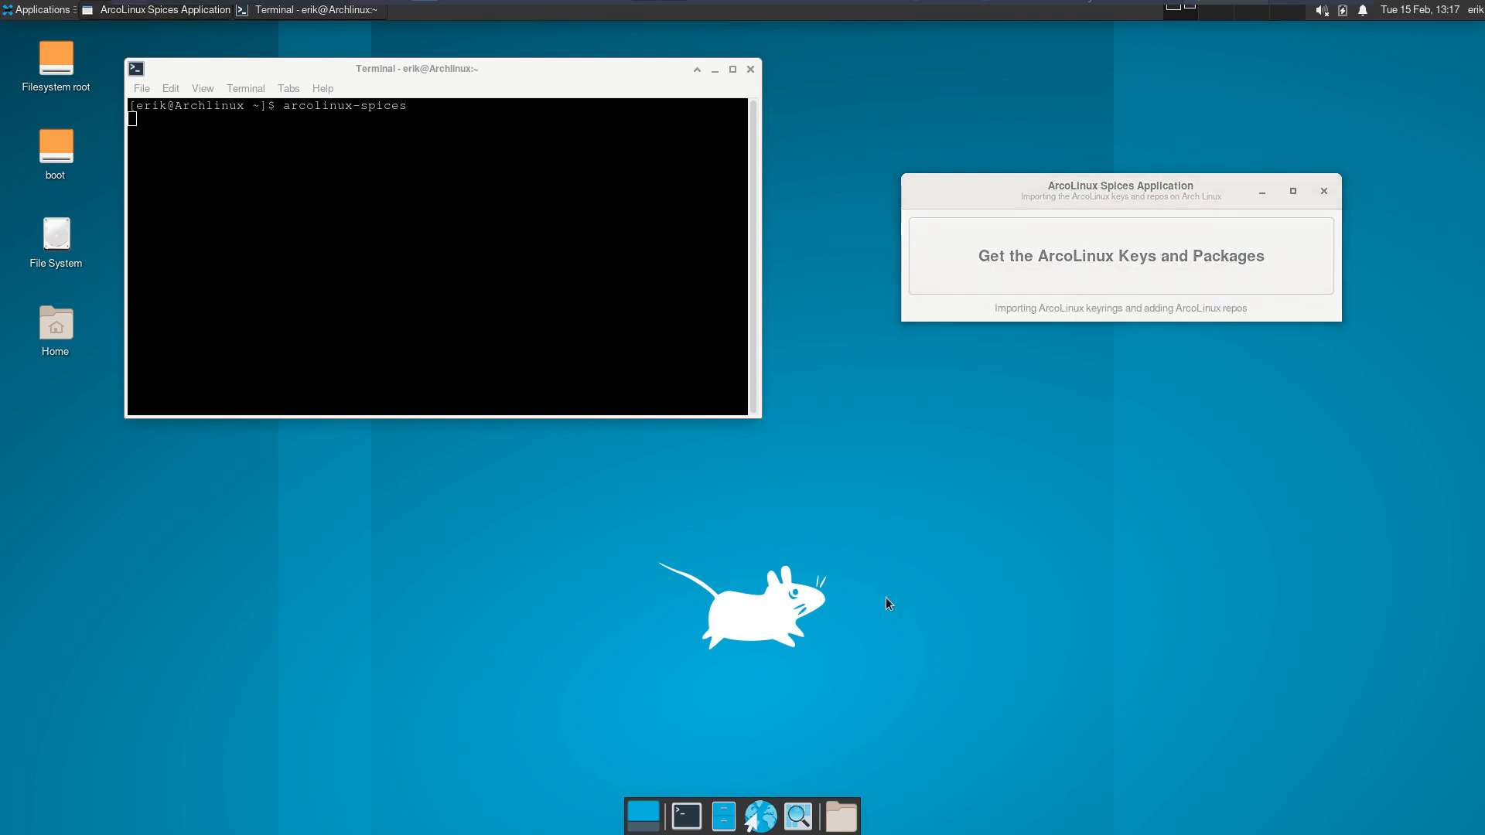
key(ctrl+alt+t)
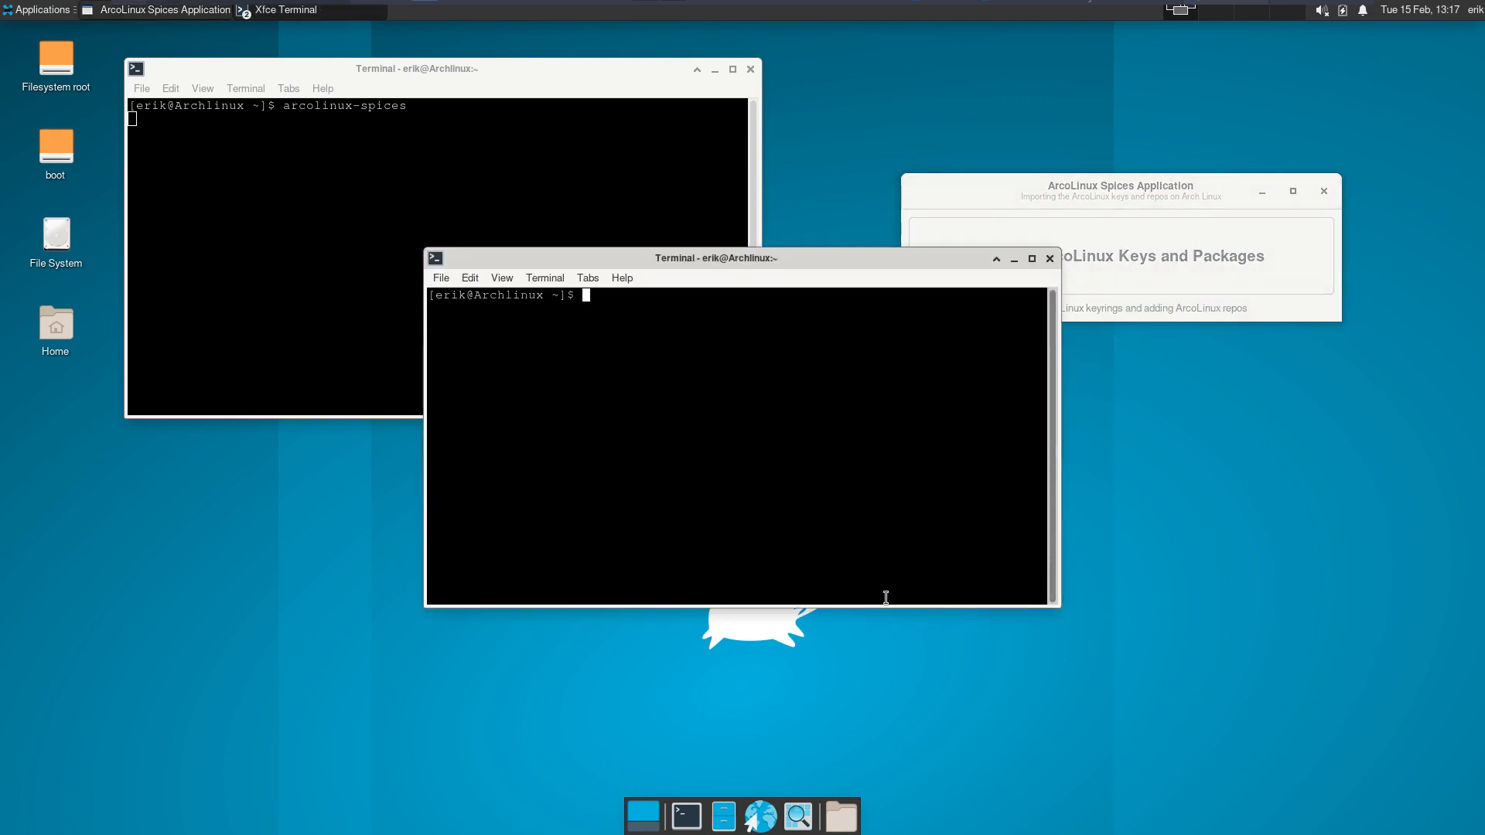
text(sudo pacman -Syyu)
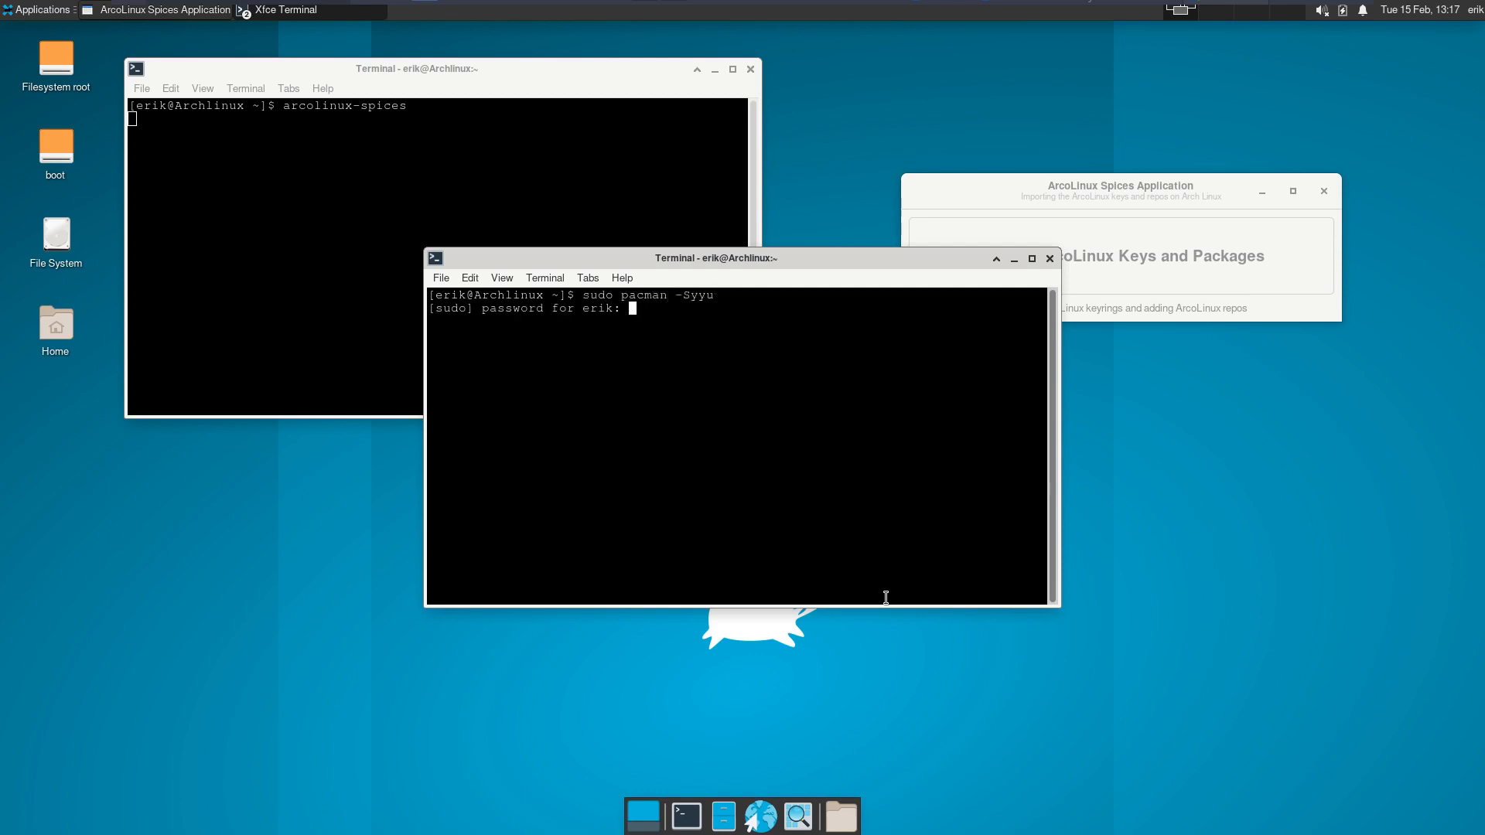
key(Return)
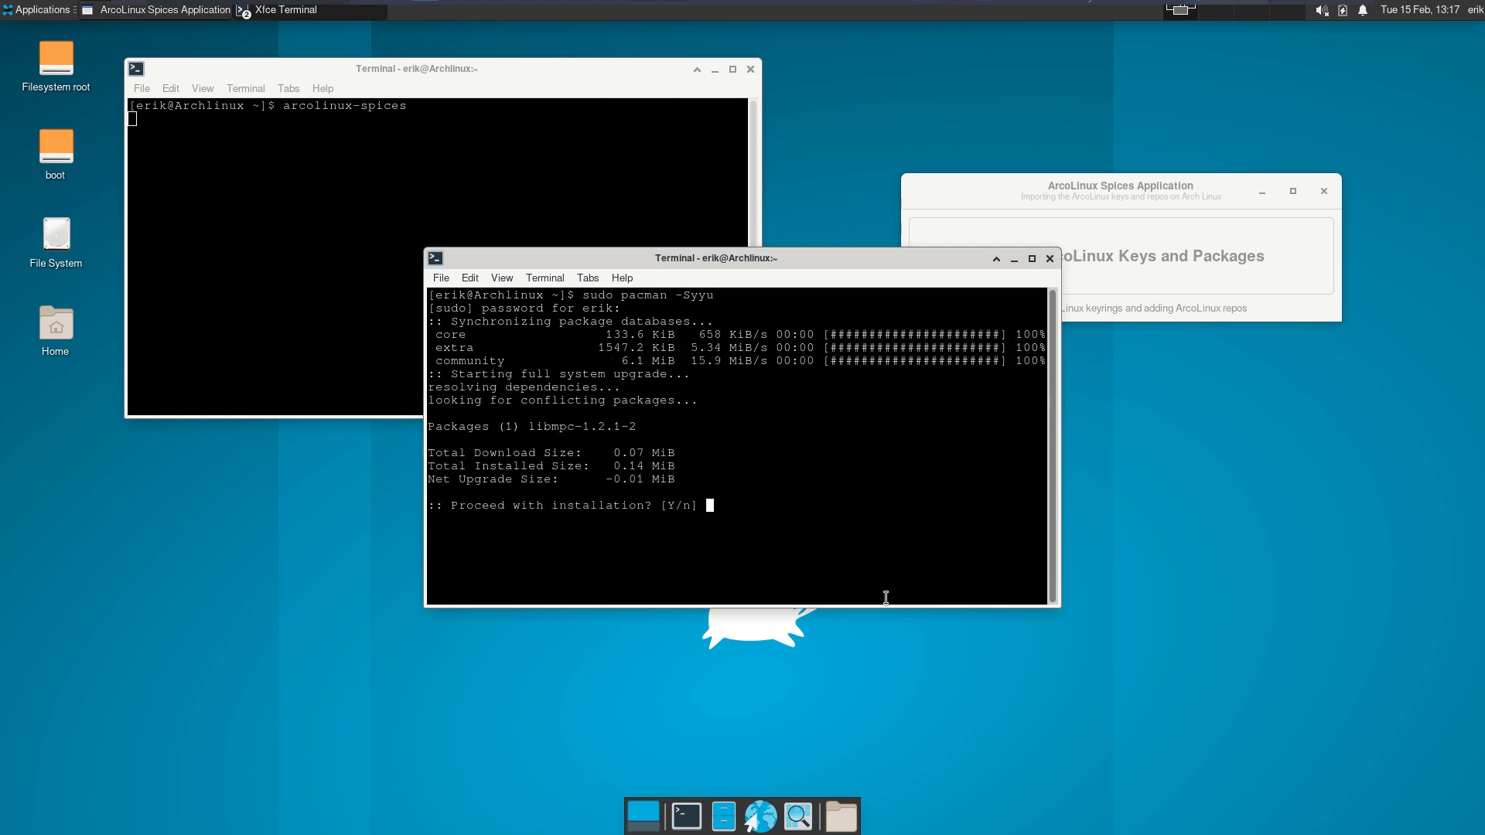
key(Return)
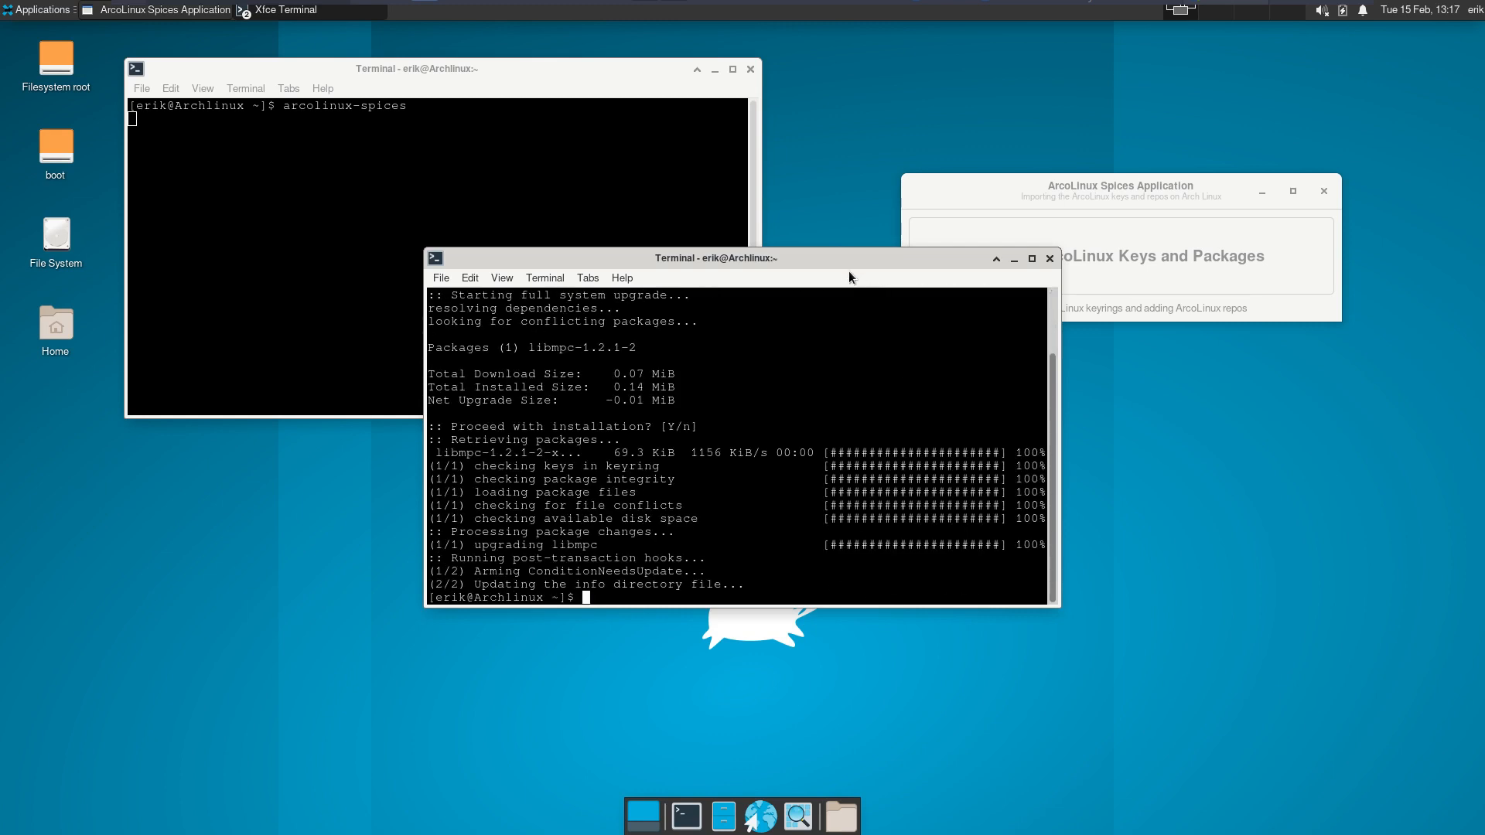
drag(842, 264, 1134, 350)
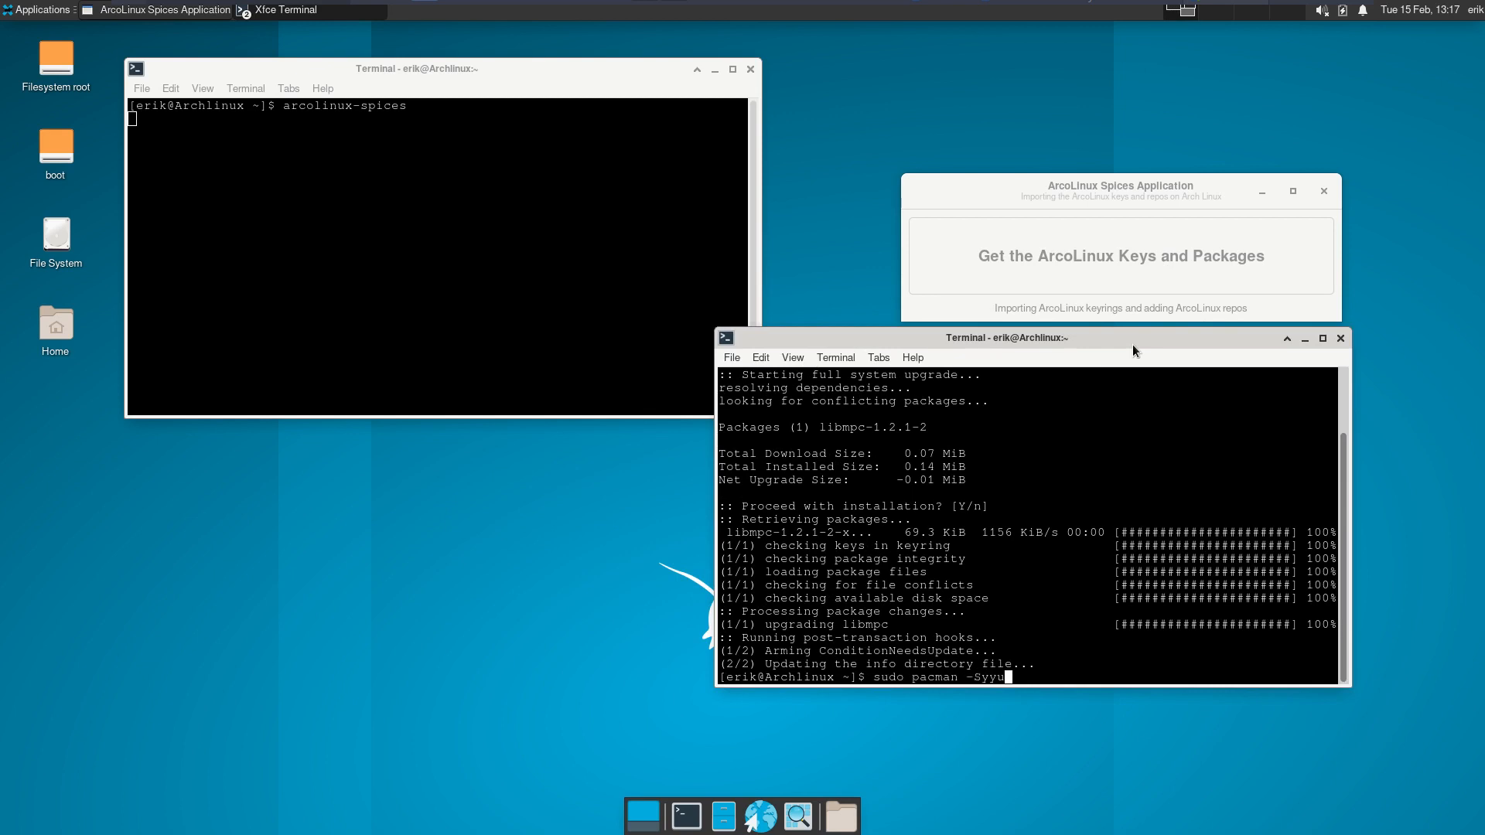
key(Return)
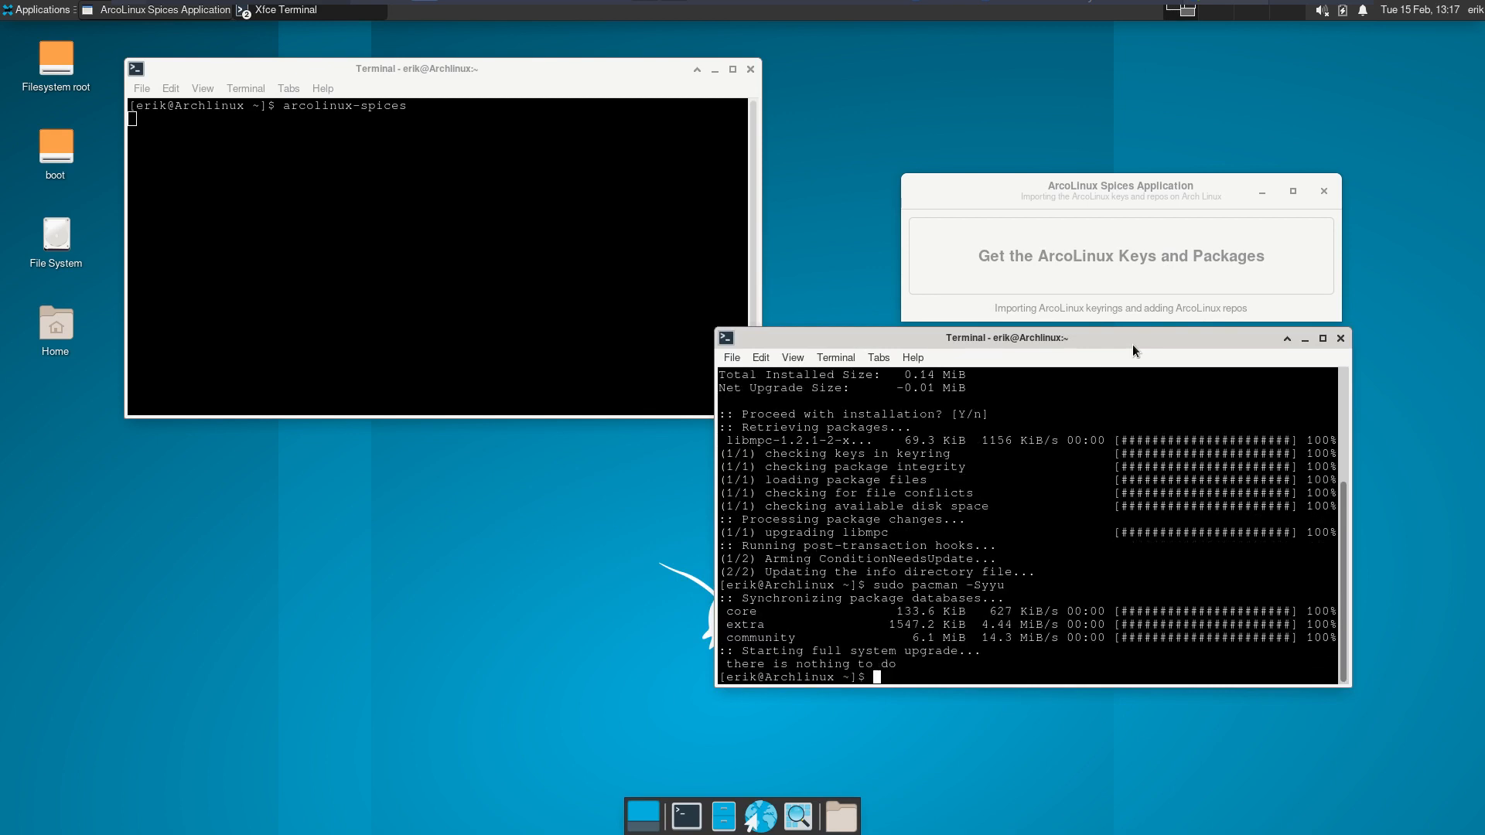
Clear the terminal and rerun sudo pacman -Syyu.
text(clear)
key(Return)
key(Up)
key(Up)
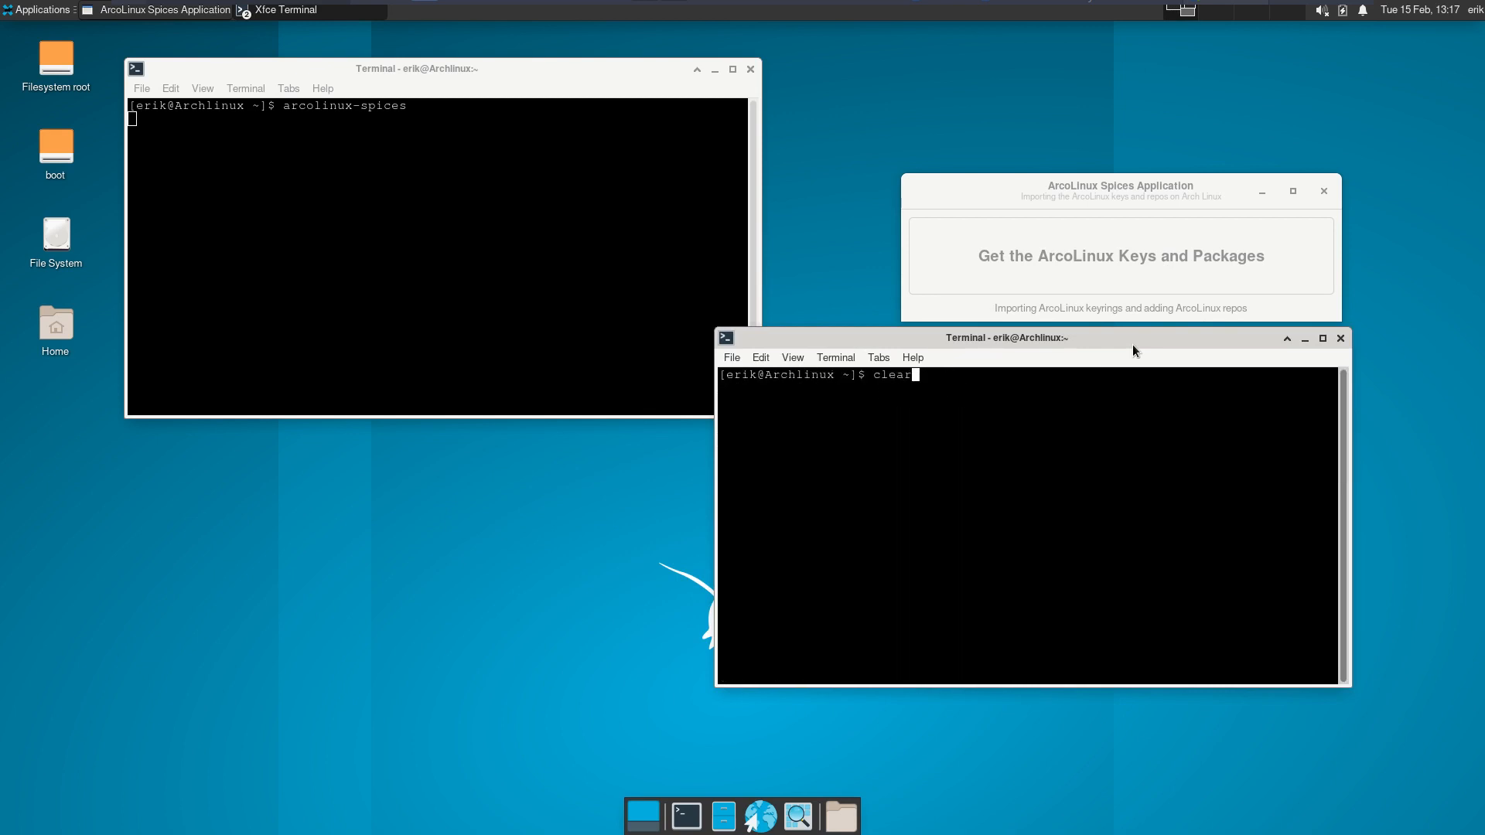
key(Return)
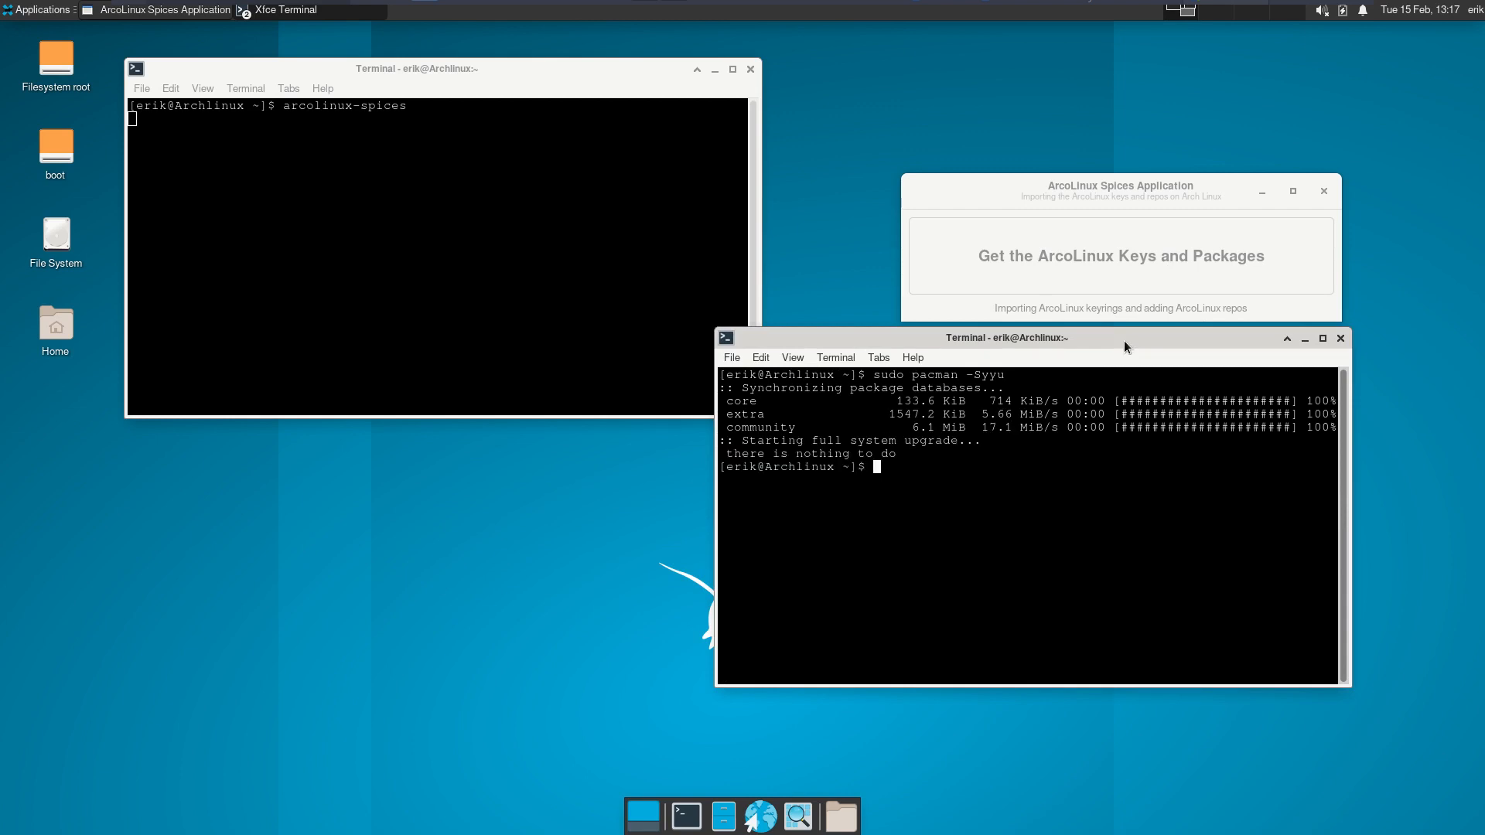
Get the ArcoLinux keys and packages with Spices, authenticating with the account password, and review the download log in the arcolinux-spices terminal.
click(1130, 229)
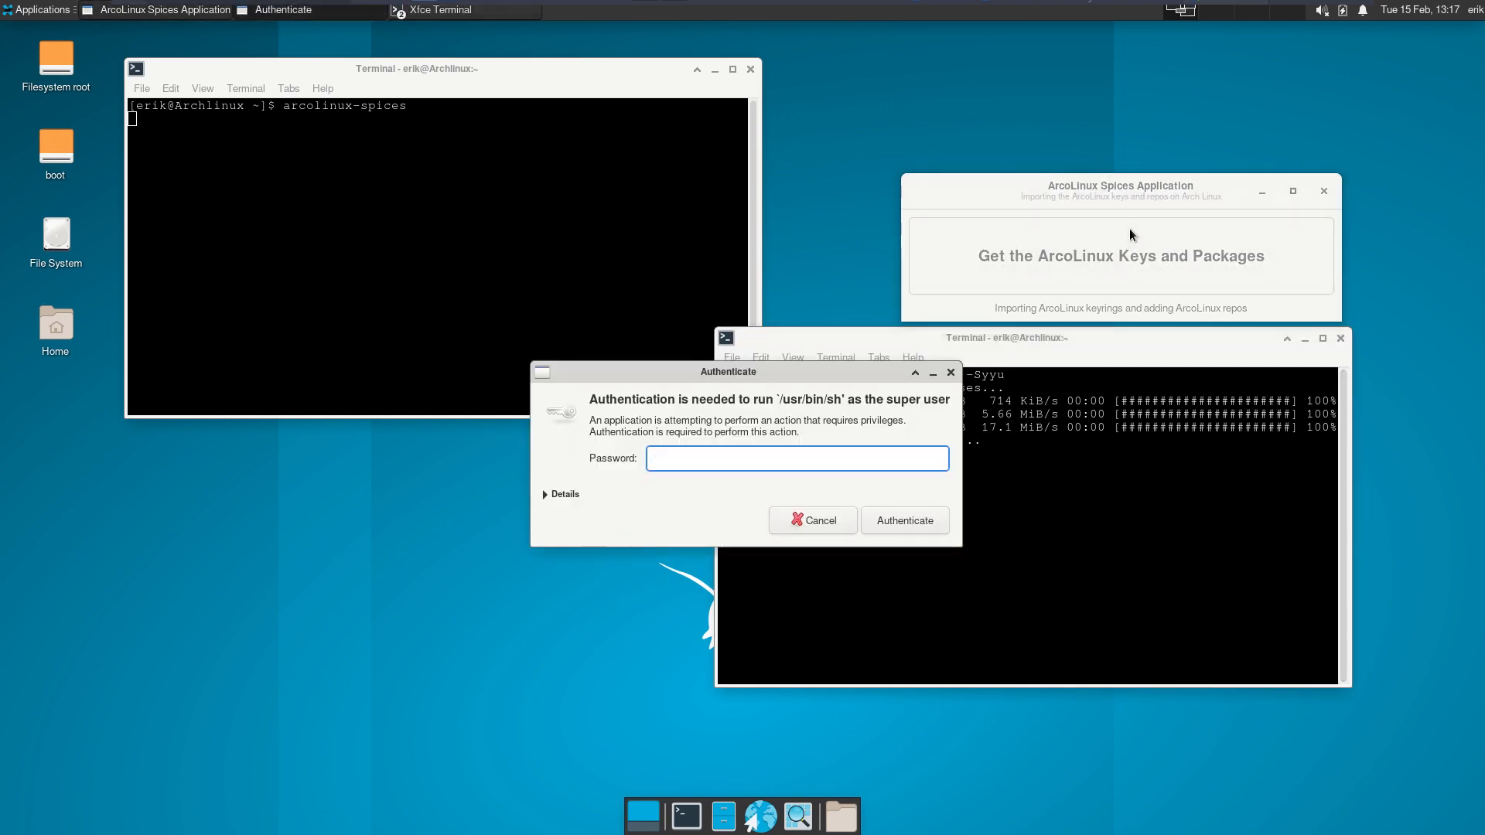
text(*)
key(Return)
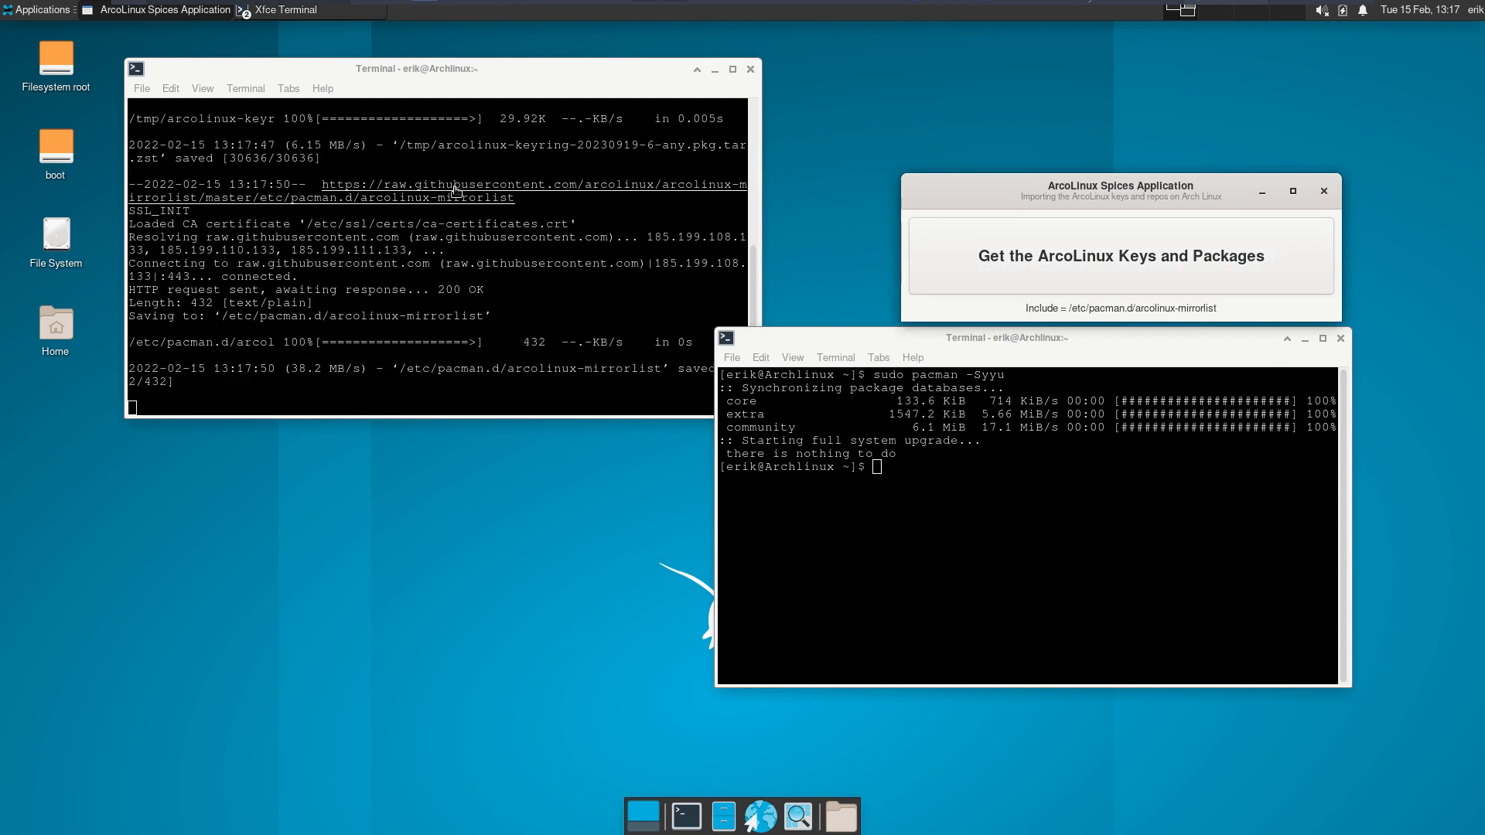
click(457, 191)
scroll(455, 188, up, 2)
scroll(454, 187, up, 2)
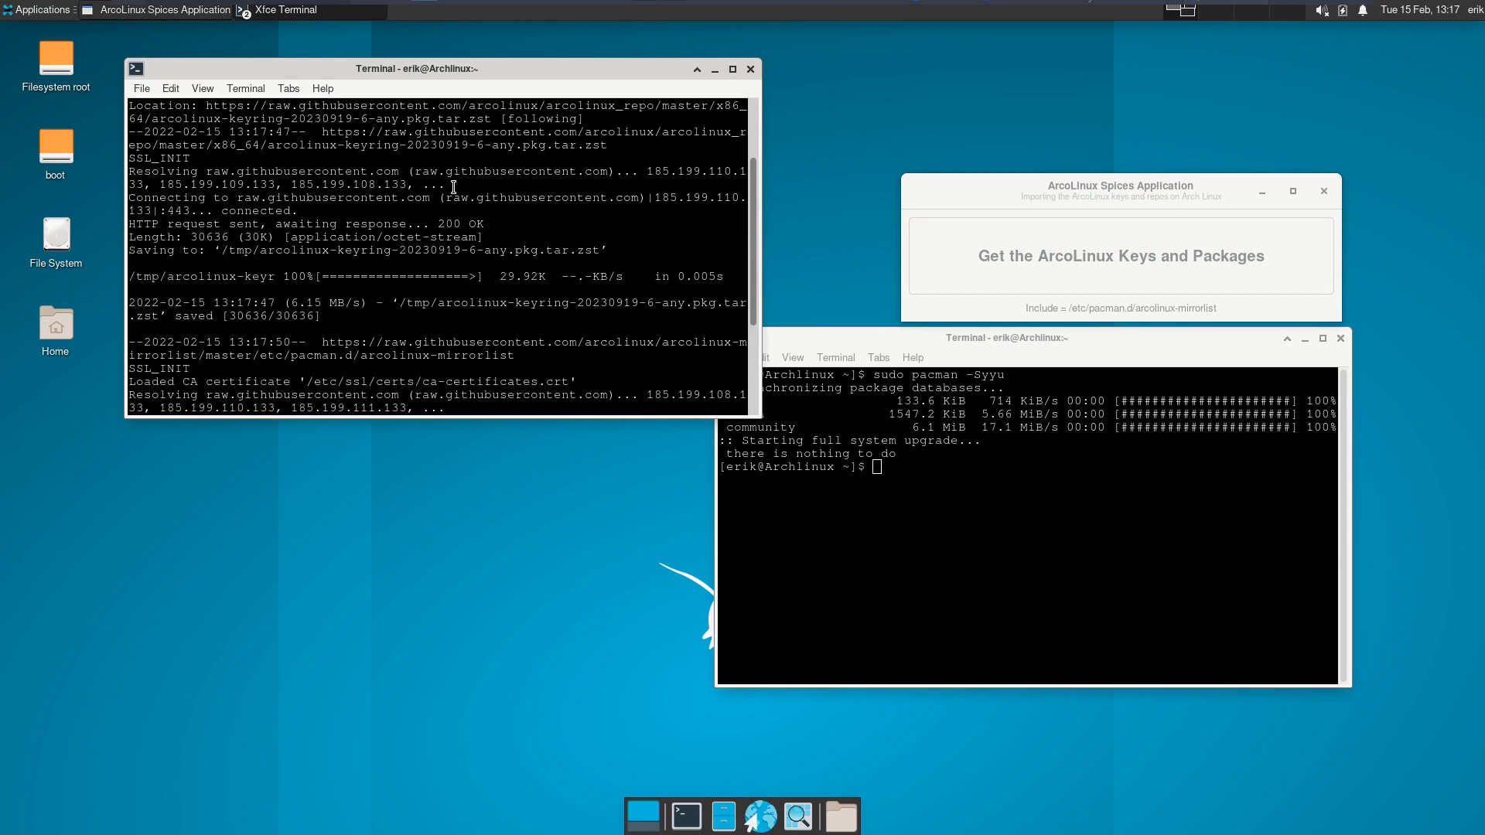
scroll(455, 189, down, 4)
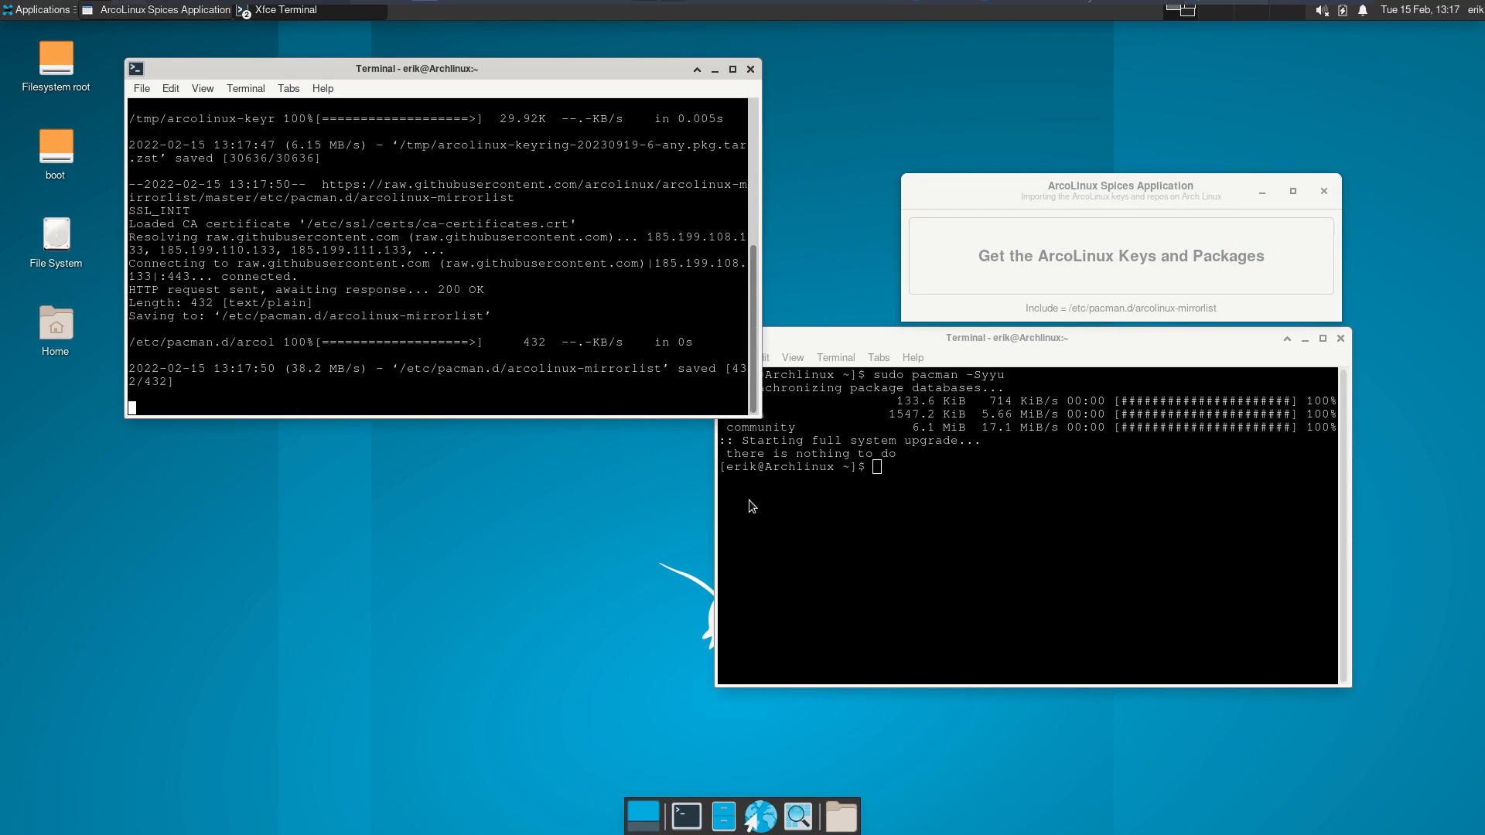
Rerun sudo pacman -Syyu in the second terminal and close the terminal running arcolinux-spices despite its running process.
click(975, 531)
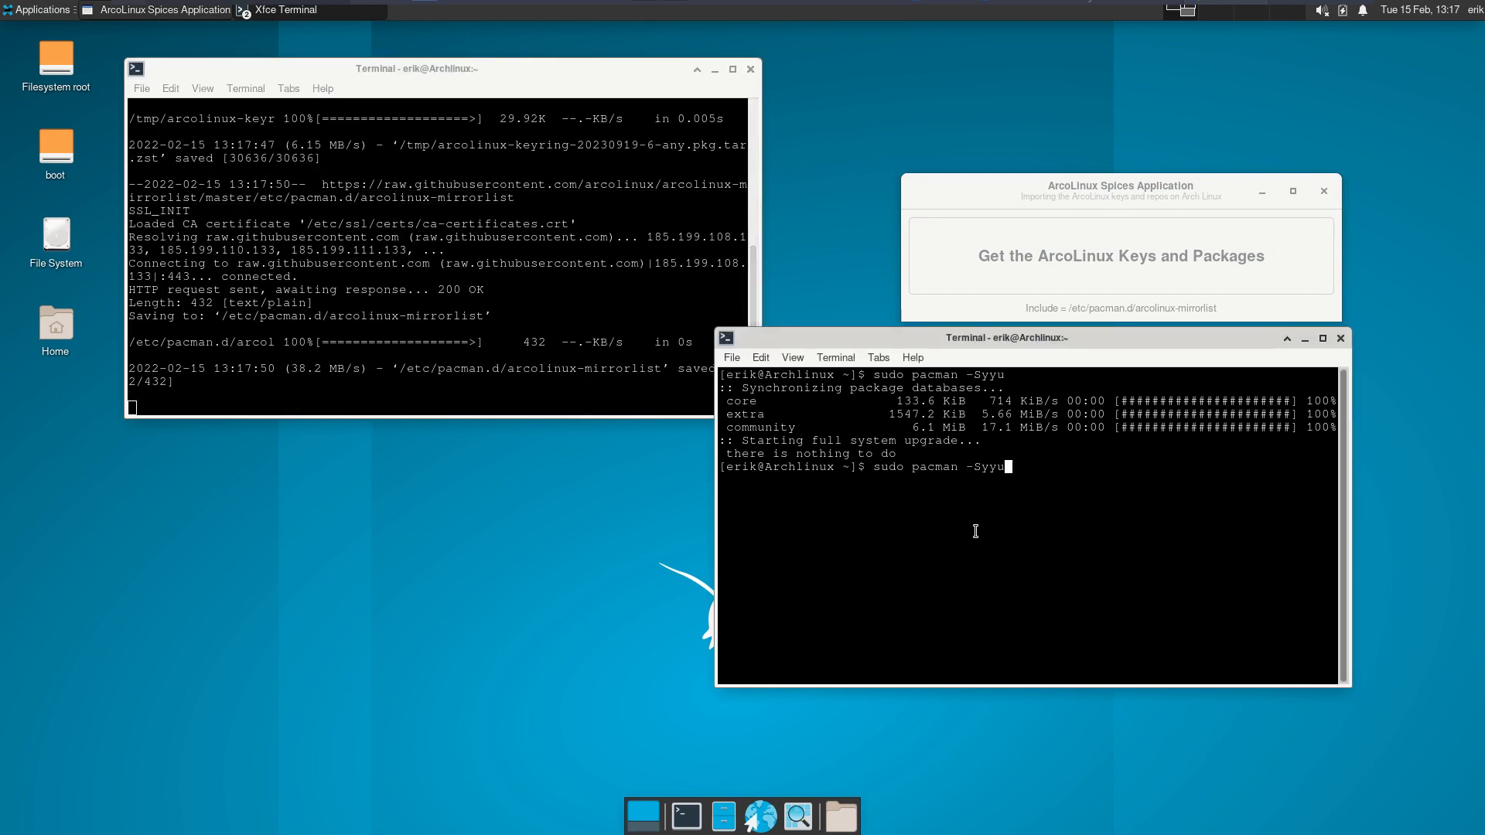
key(Return)
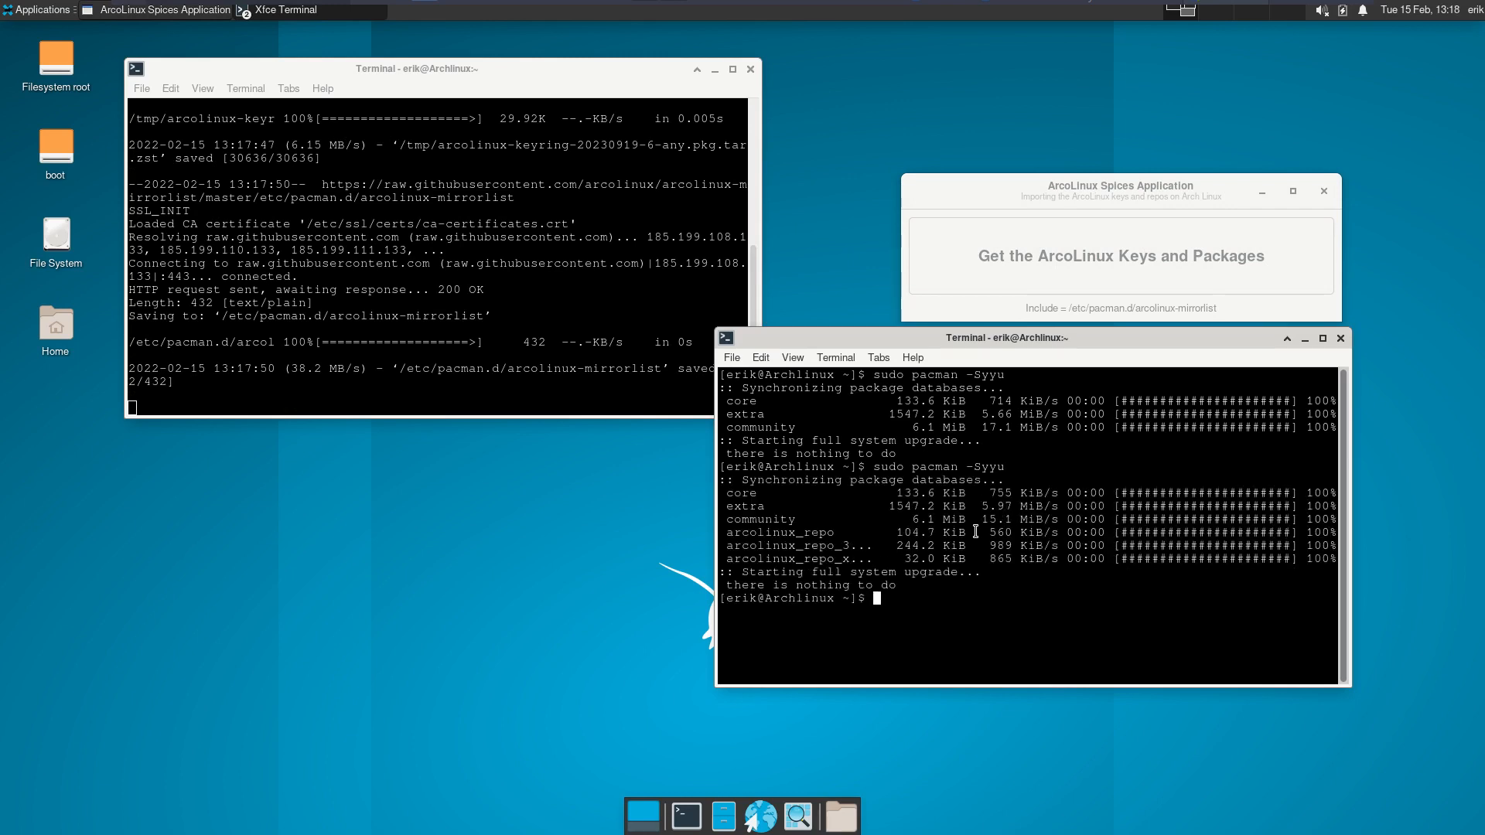
click(751, 71)
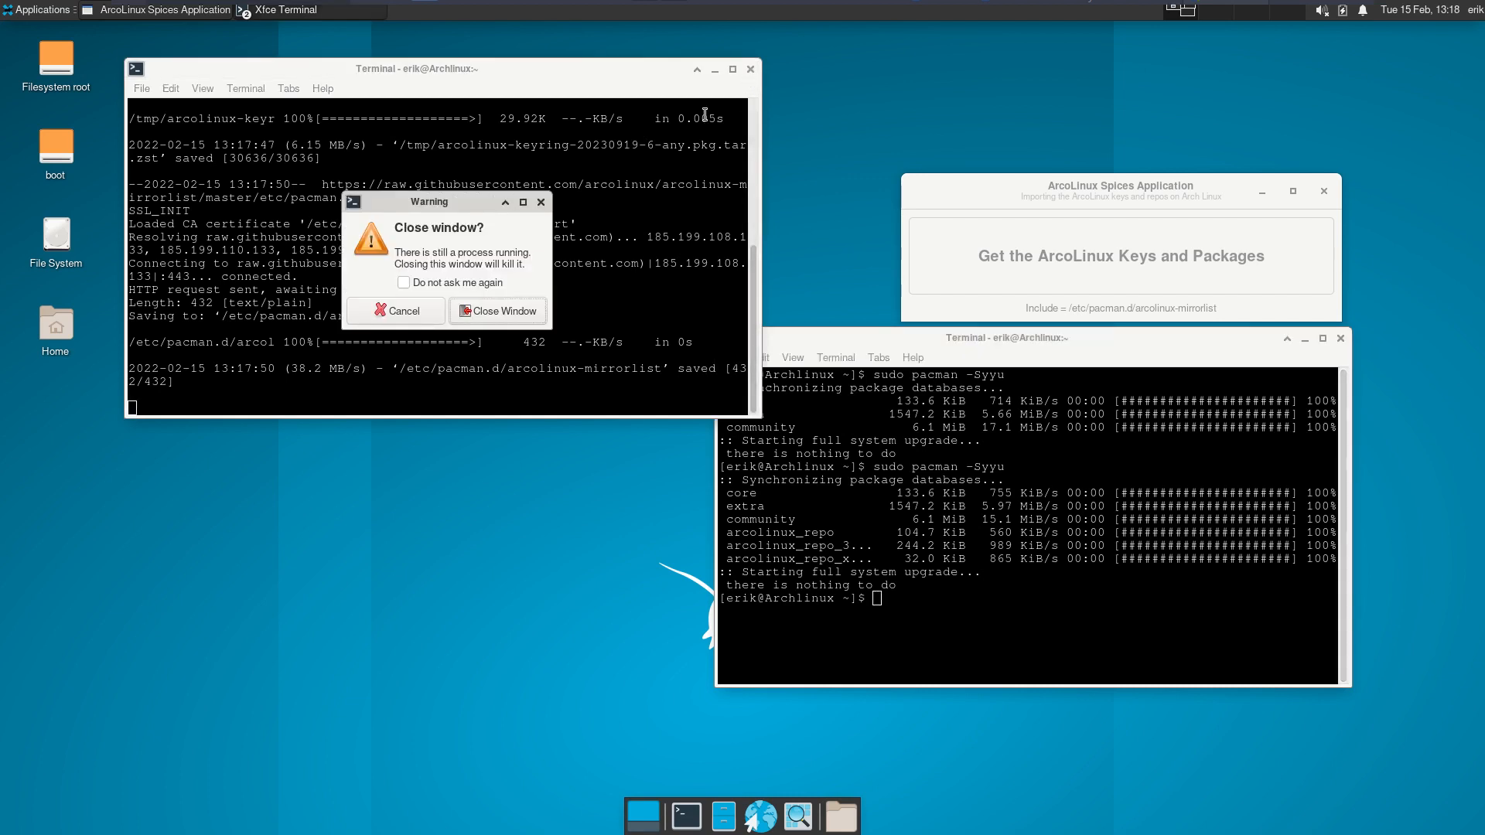
click(483, 311)
Move the remaining terminal to the upper middle of the desktop and install the xsnow-bin package with sudo pacman -S.
drag(915, 341, 649, 82)
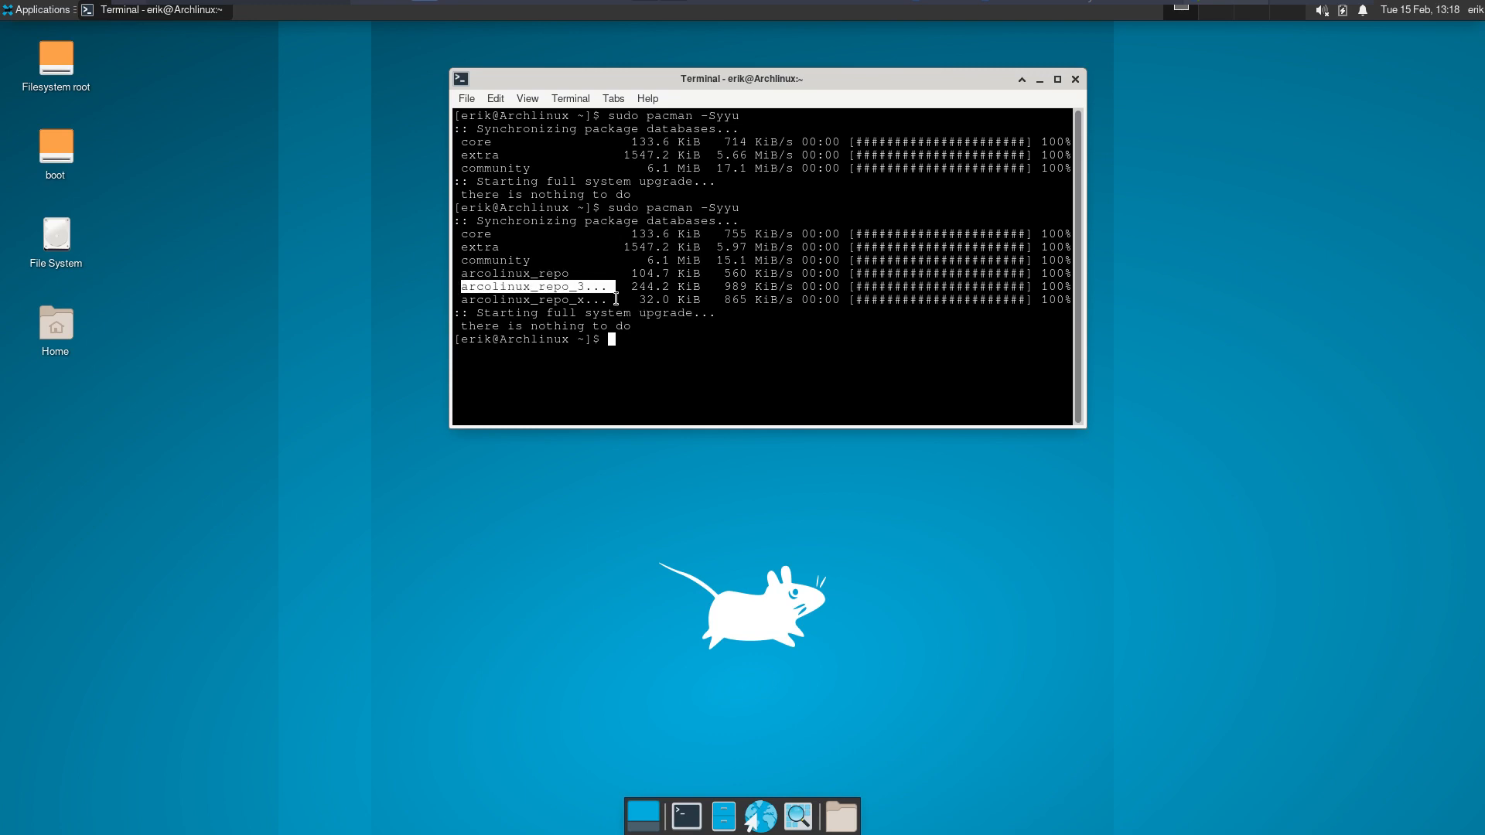
drag(617, 299, 464, 314)
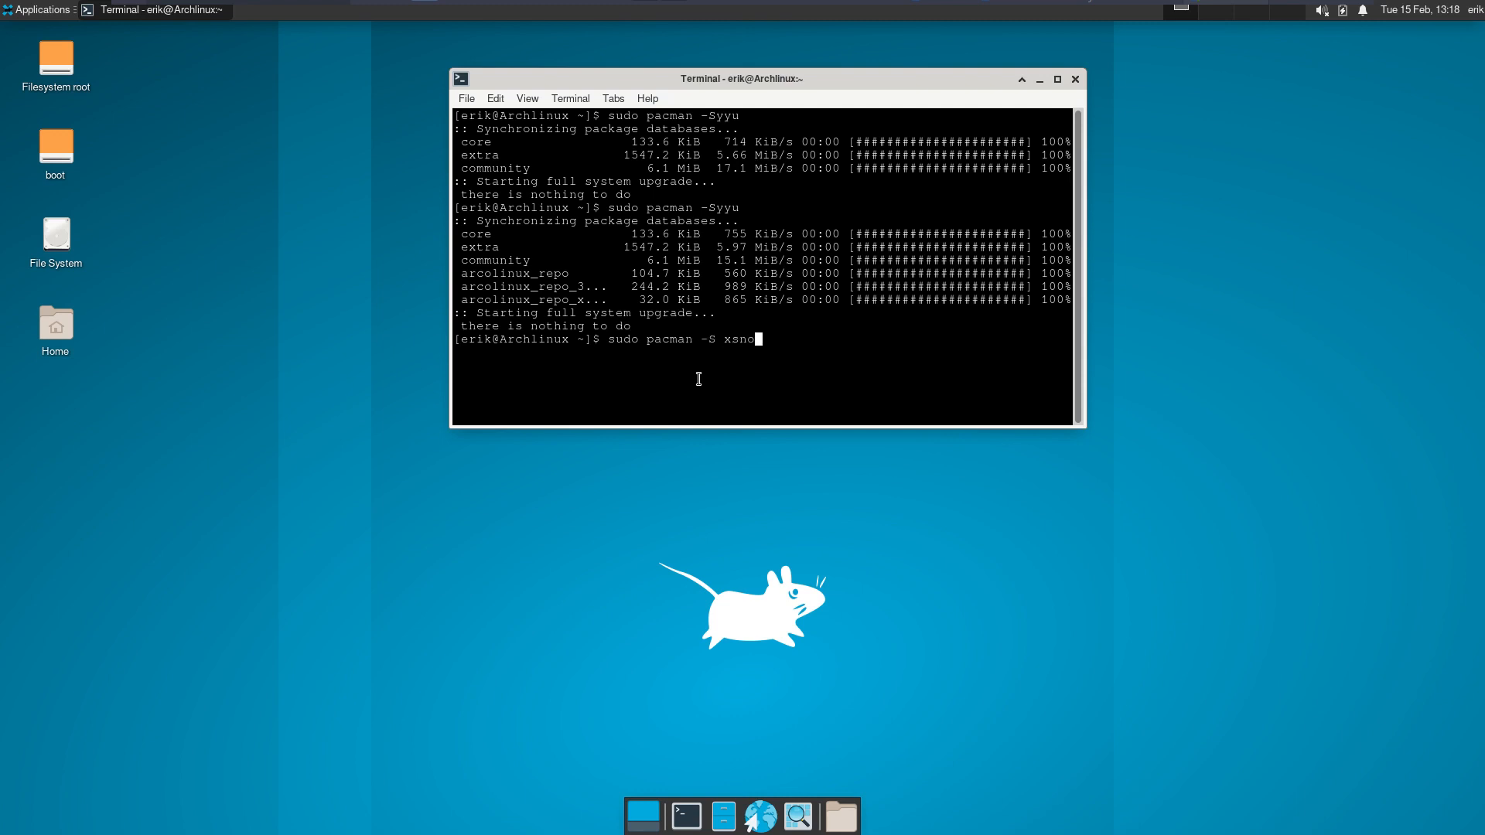
key(Return)
key(Return)
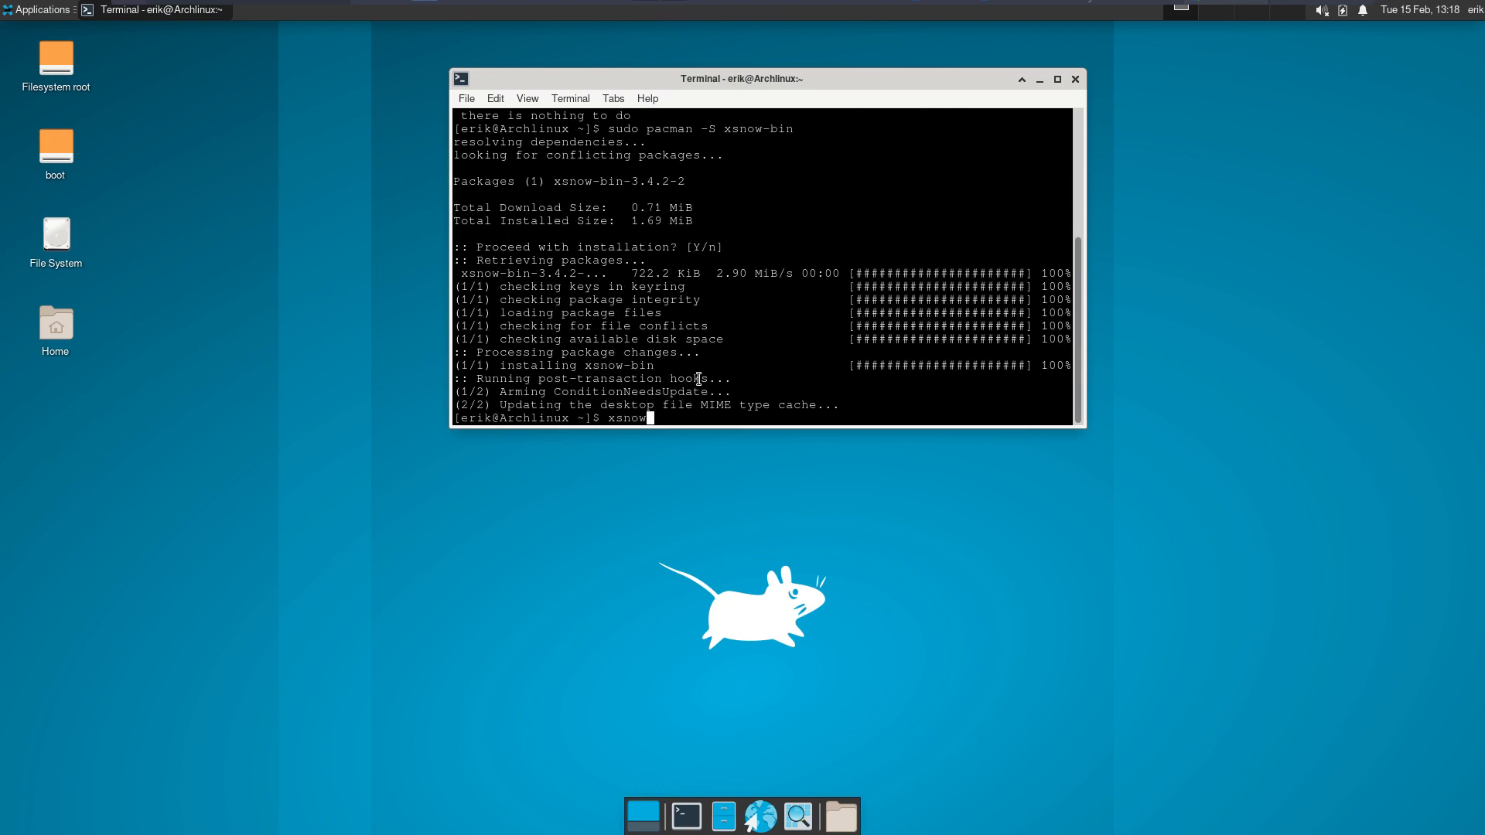
Run xsnow from the terminal and minimize its preferences window after moving it aside.
text(xsnow)
key(Return)
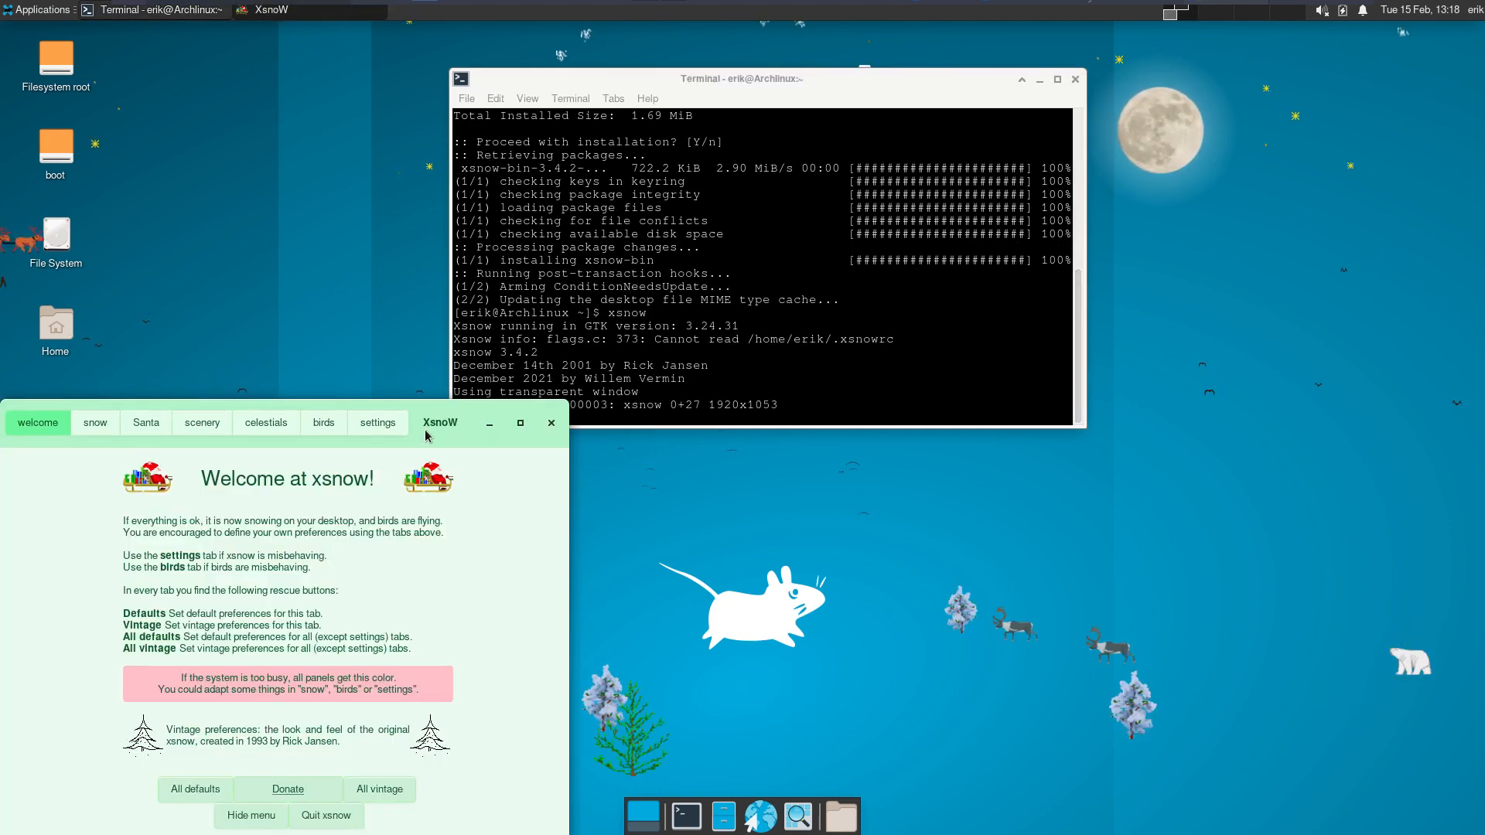
drag(425, 437, 1480, 481)
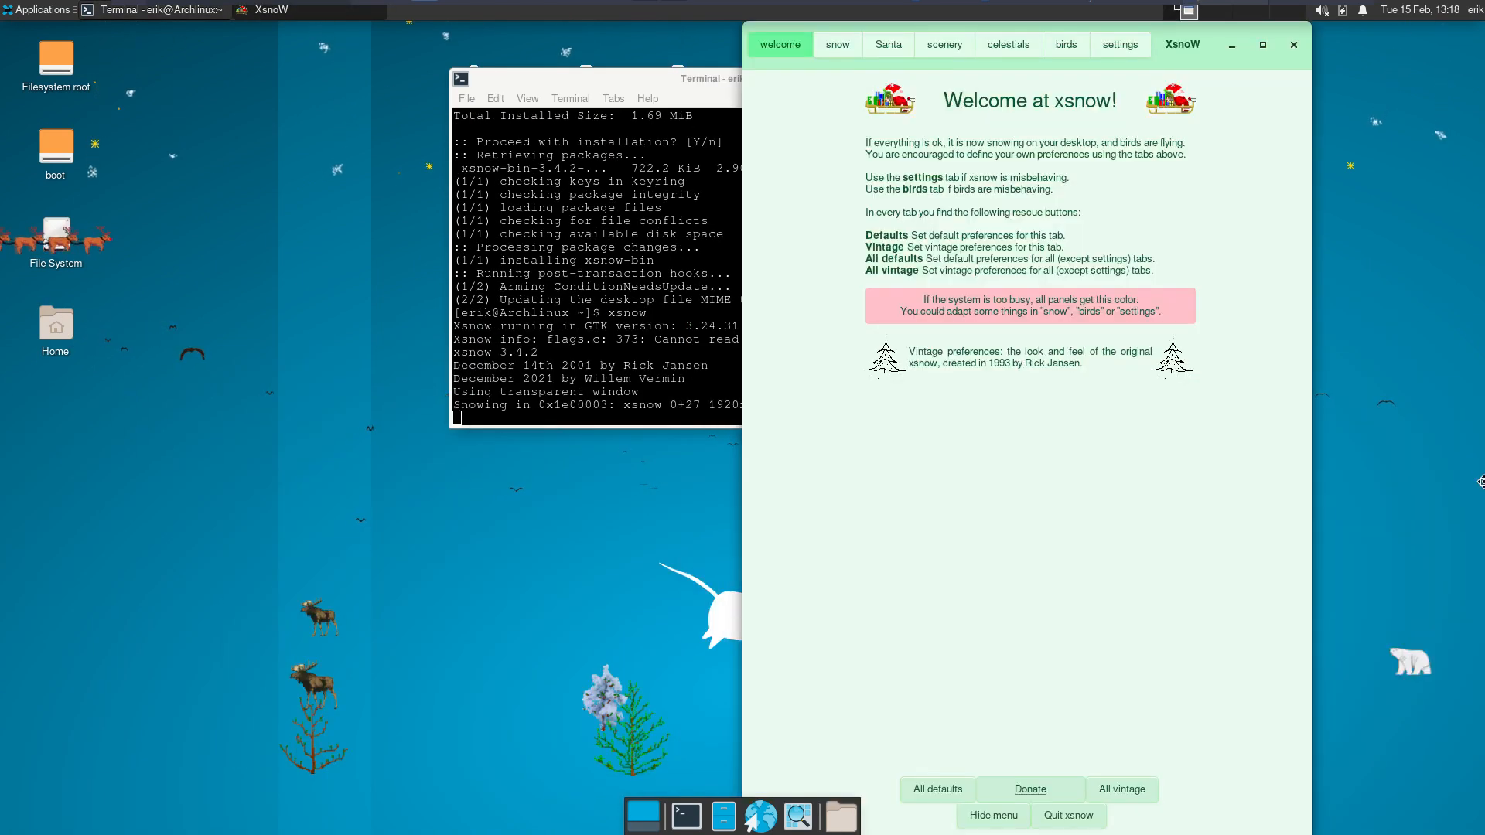
drag(1192, 29, 1236, 45)
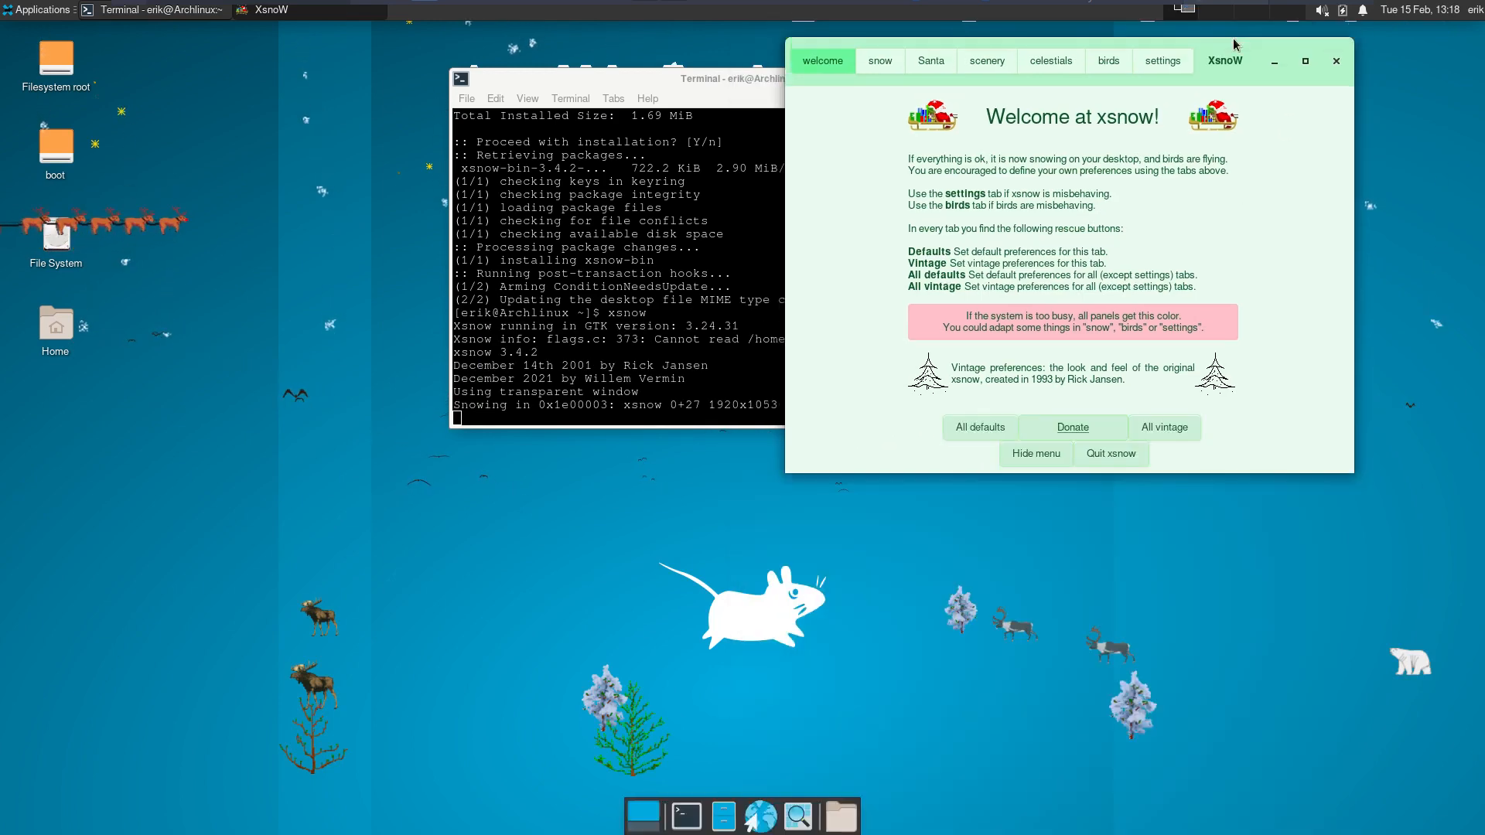
click(1274, 61)
Move the terminal toward the middle of the desktop and stop the running xsnow.
drag(895, 82, 937, 252)
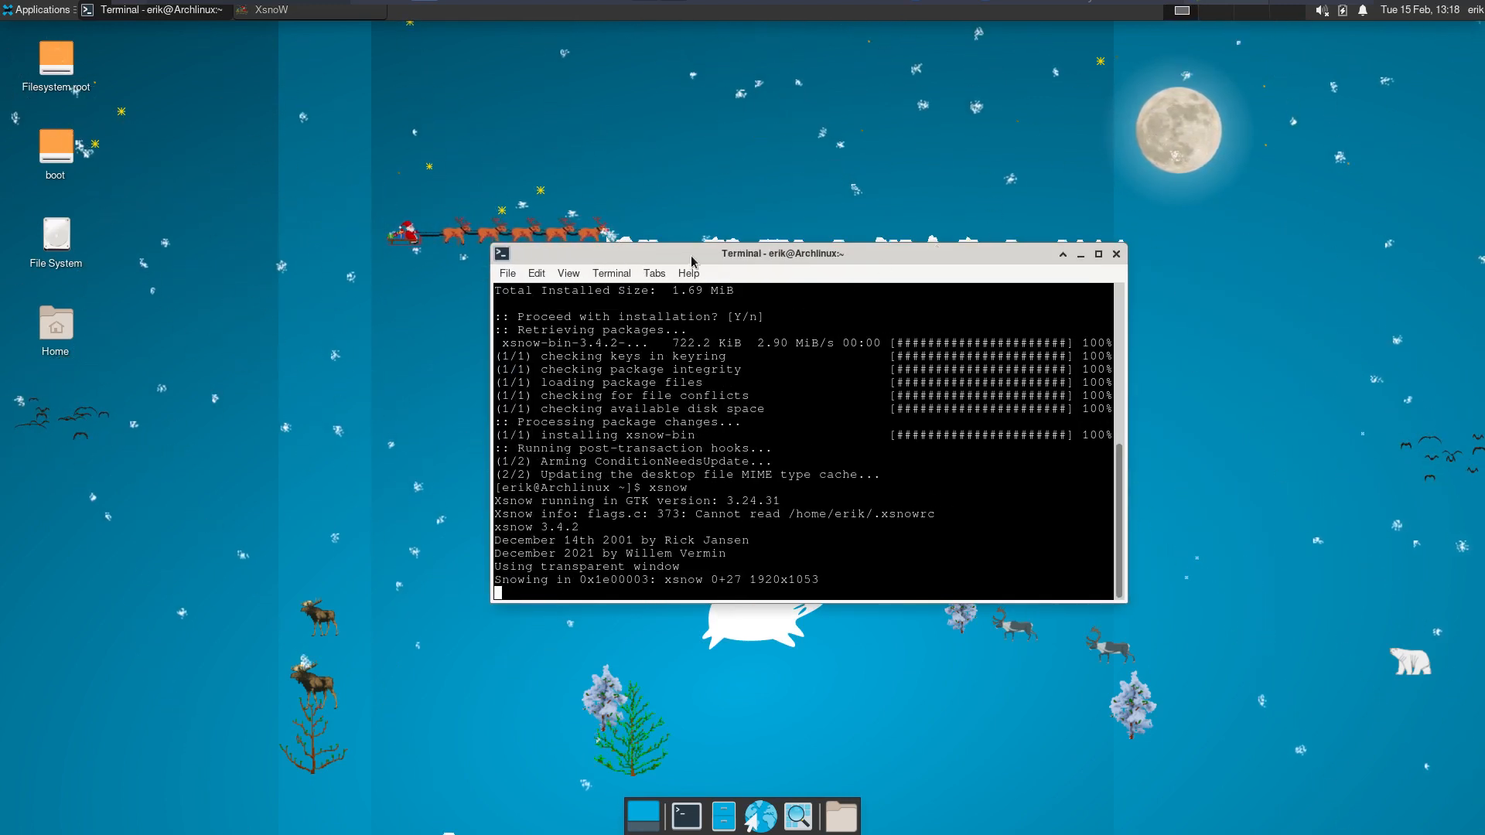
drag(693, 262, 705, 216)
key(ctrl+c)
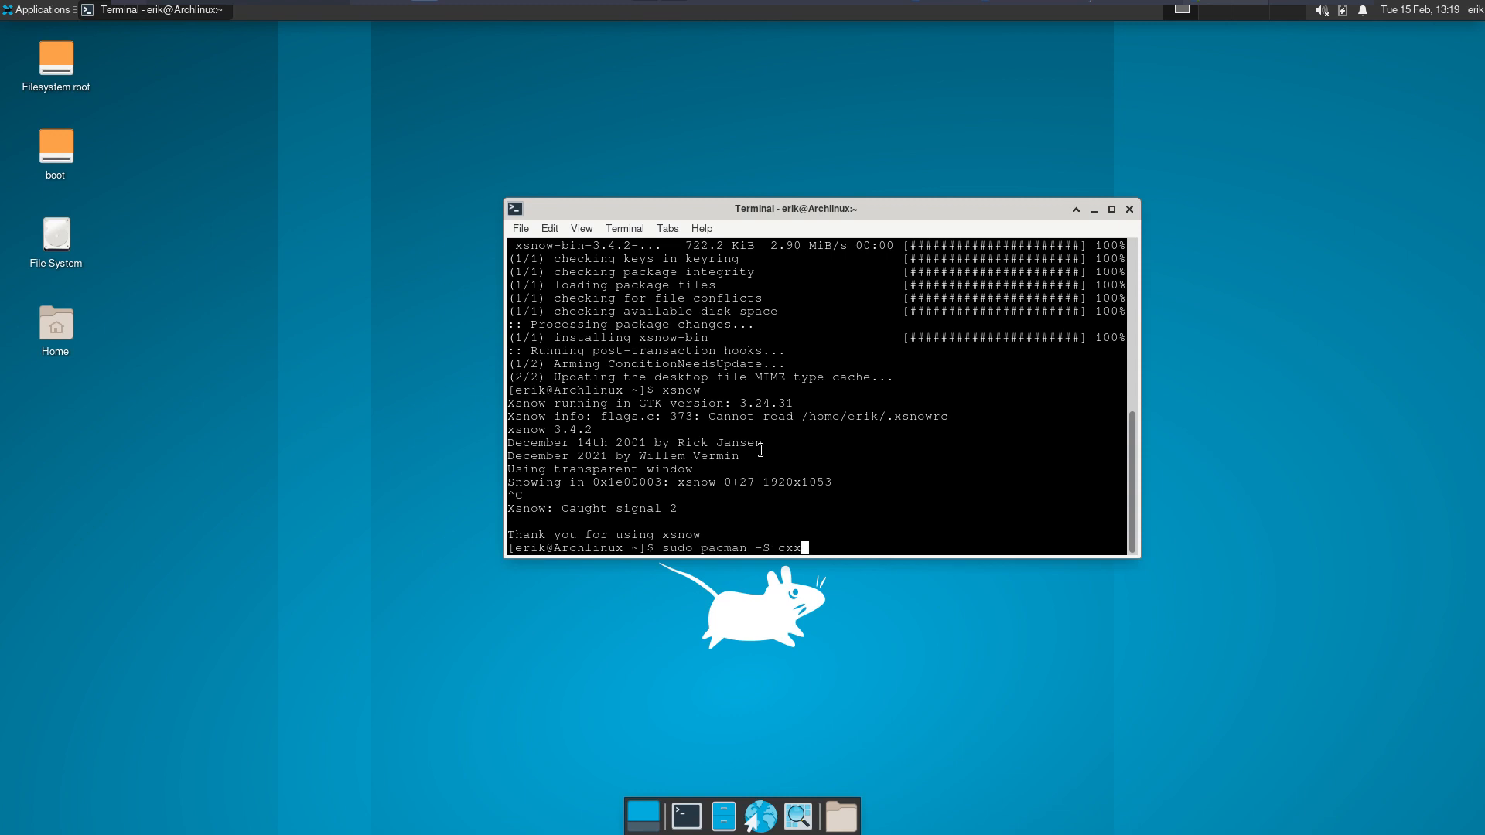
List the packages whose names start with cxx and install cxxmatrix-git with sudo pacman -S.
key(Tab)
key(Tab)
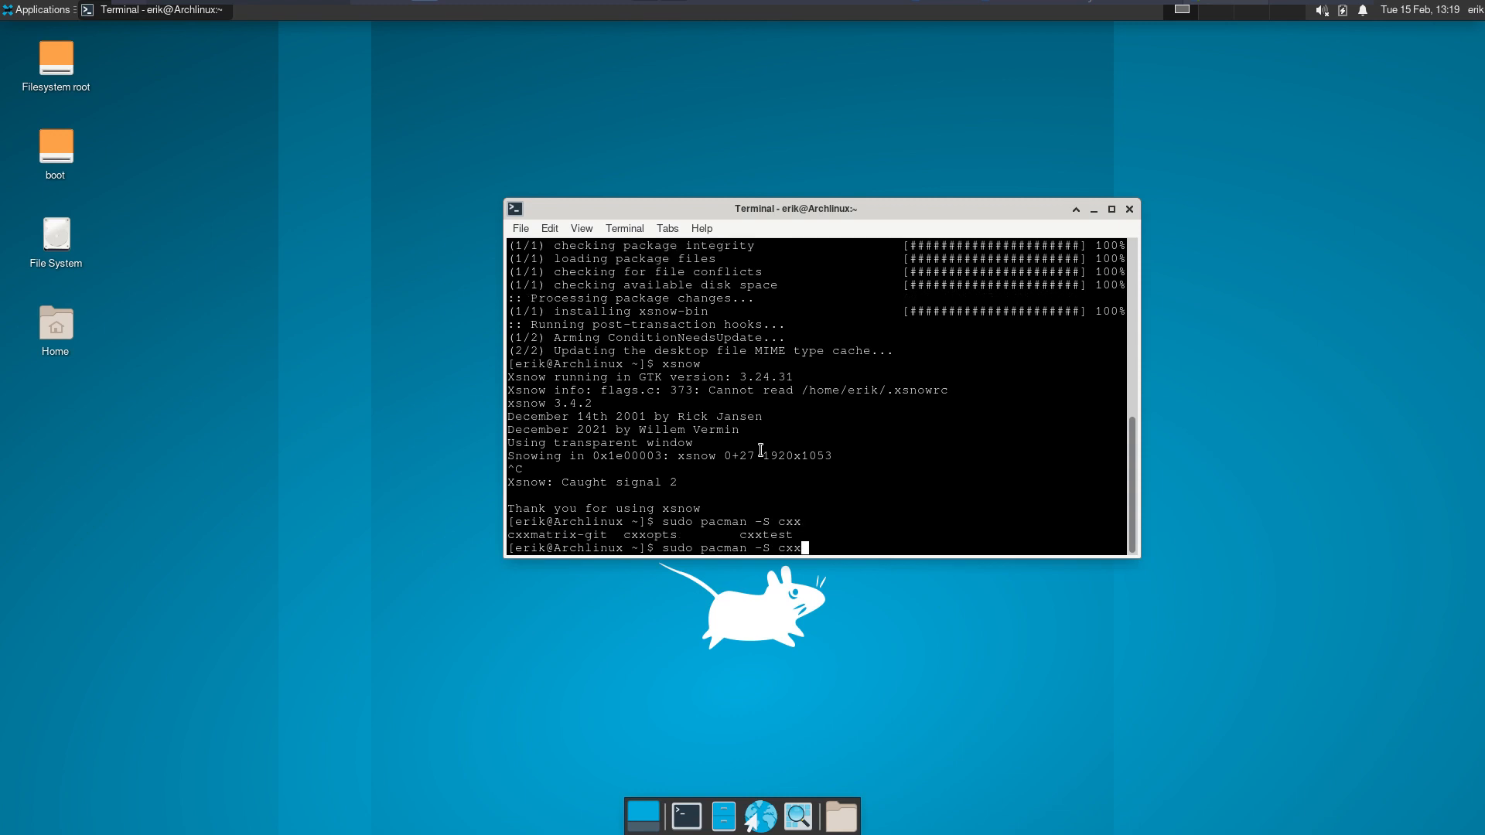
key(Return)
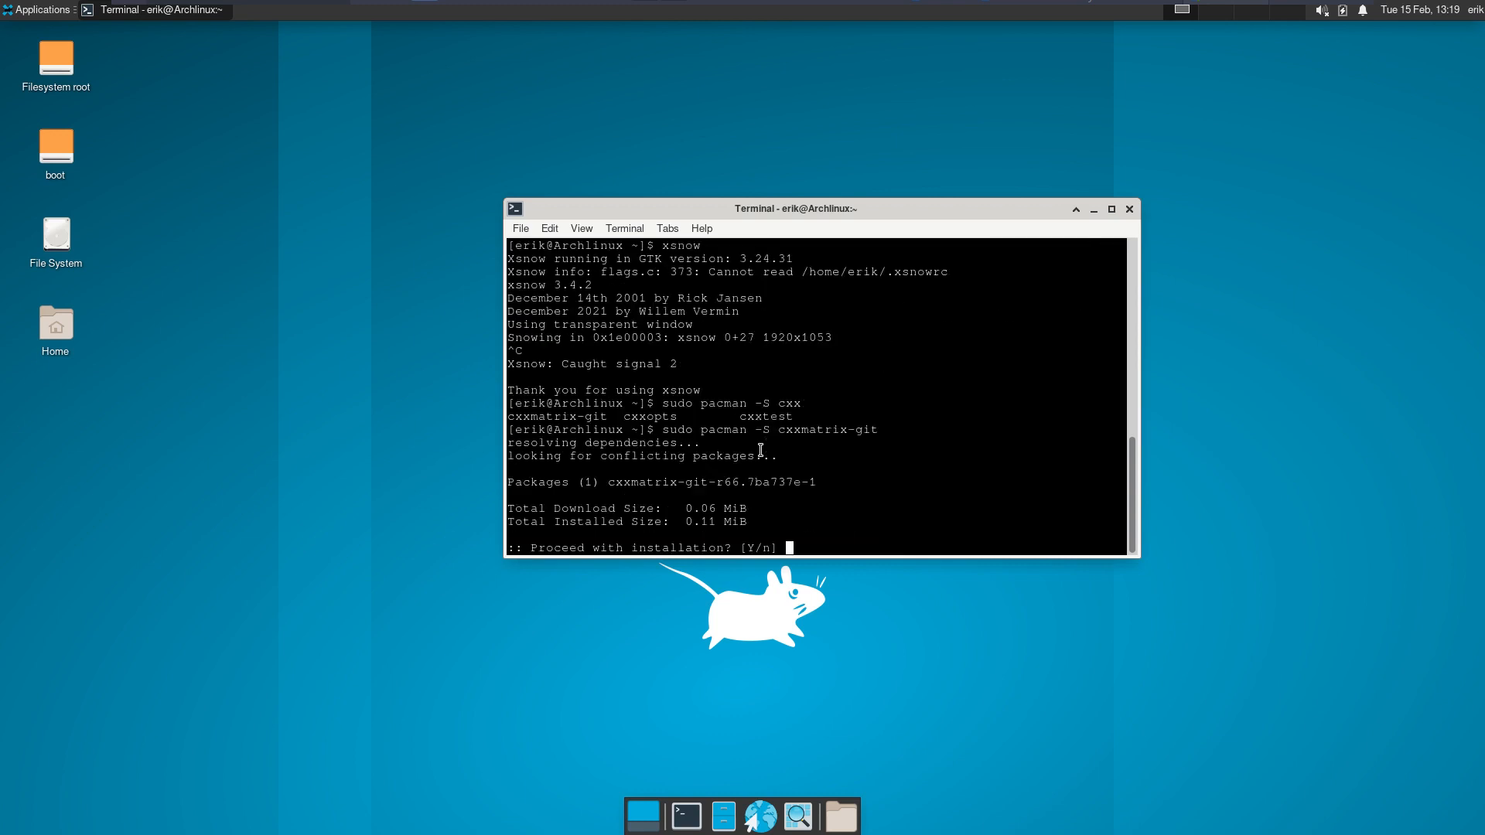
key(Return)
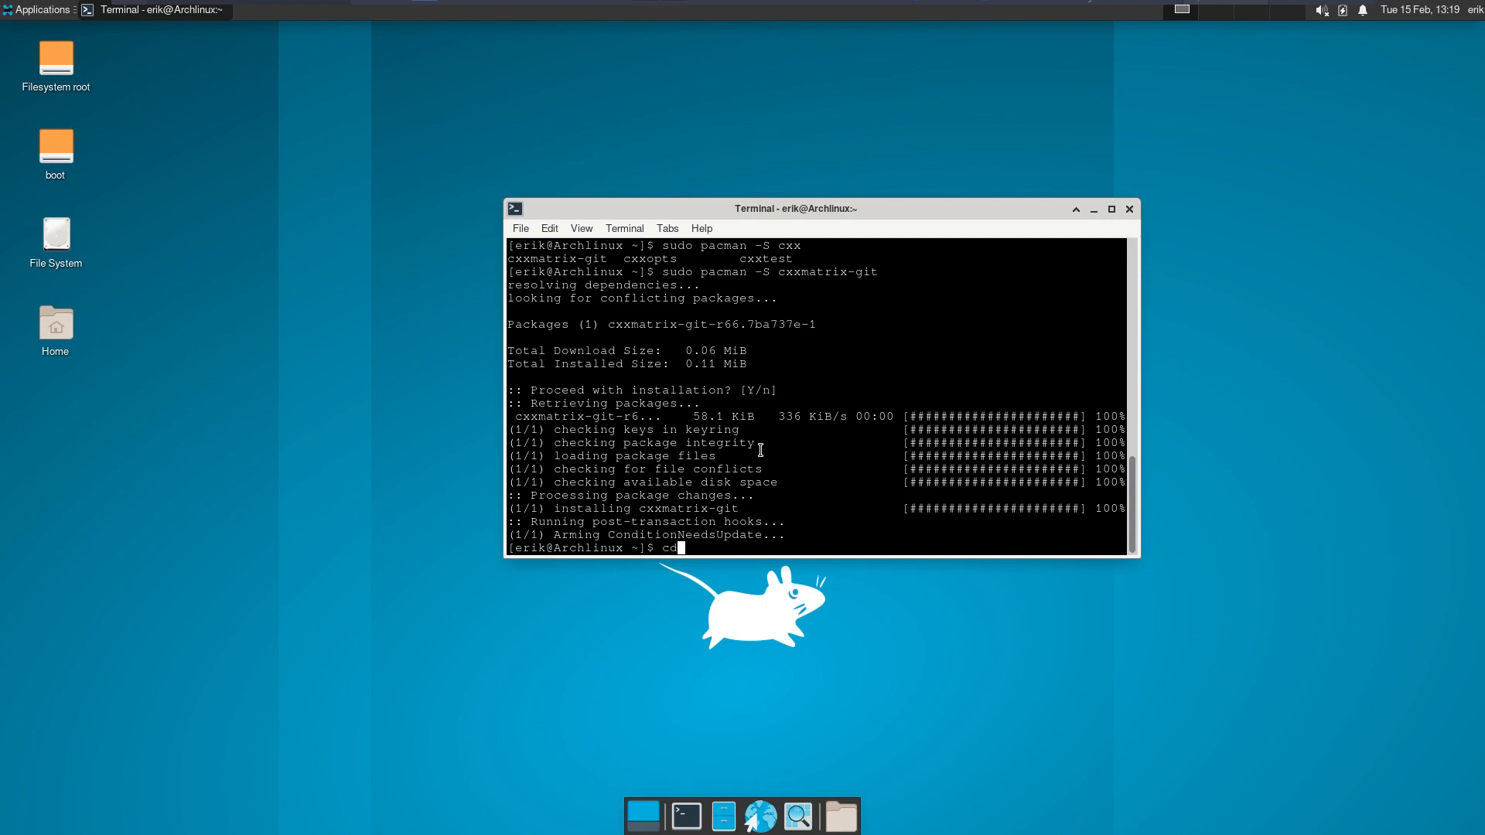
Run cxxmatrix in the terminal and move its window to the upper right of the desktop.
key(Return)
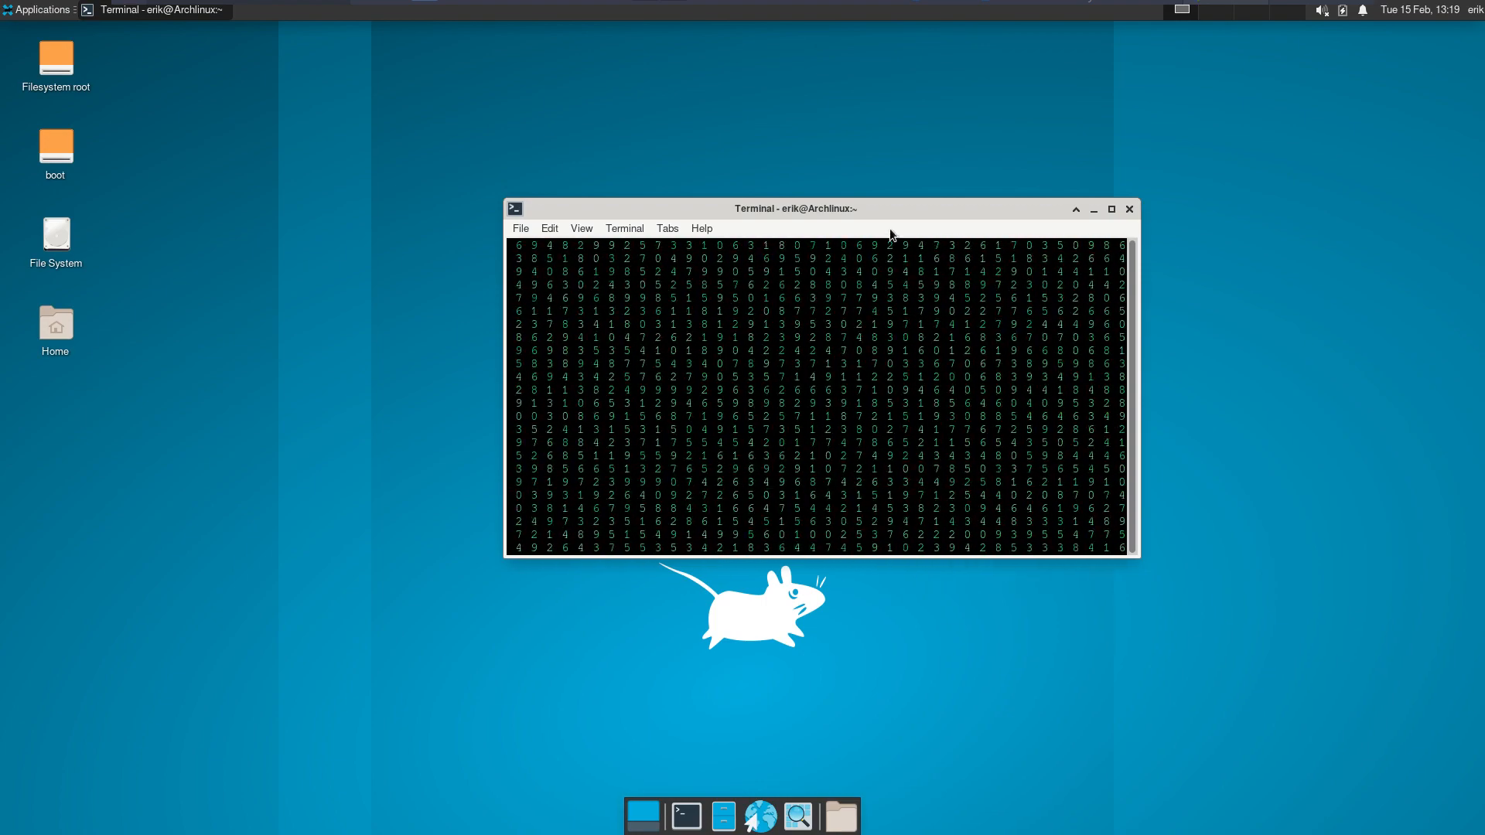
drag(898, 216, 1223, 55)
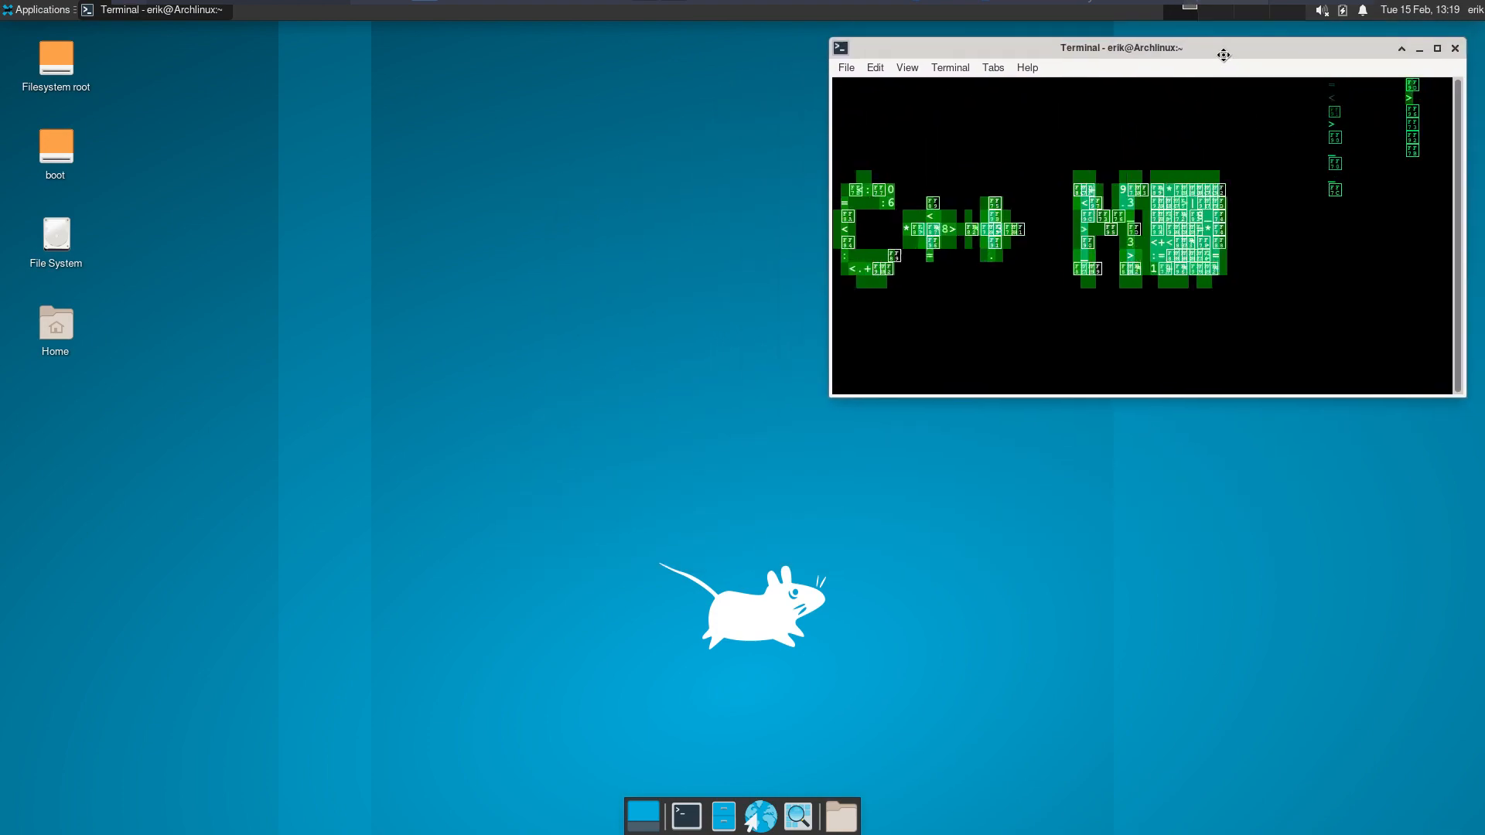
click(236, 328)
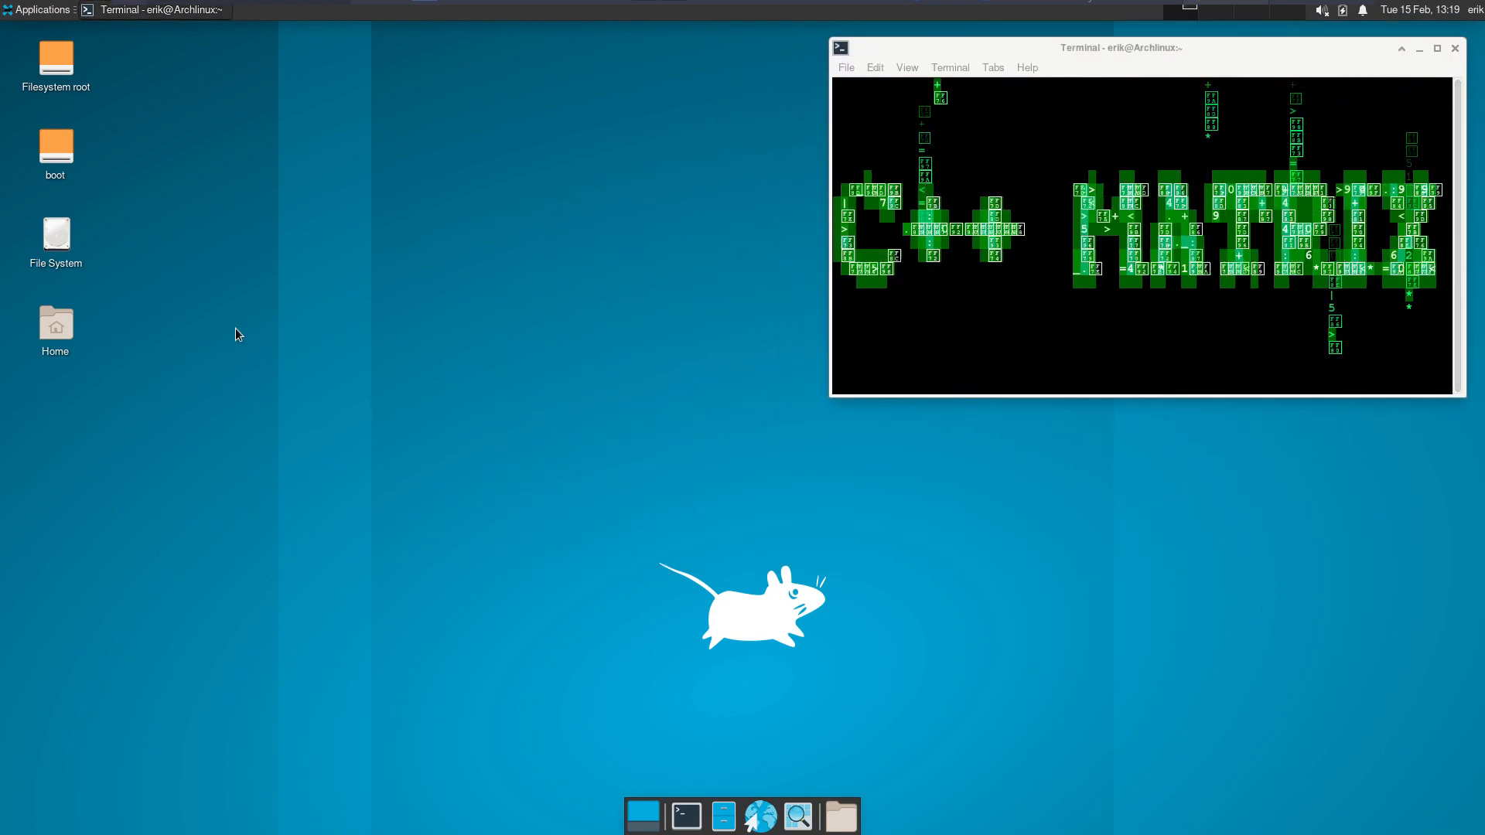
Open a second terminal below the matrix window and install duf with sudo pacman -S duf, entering the account password.
click(687, 817)
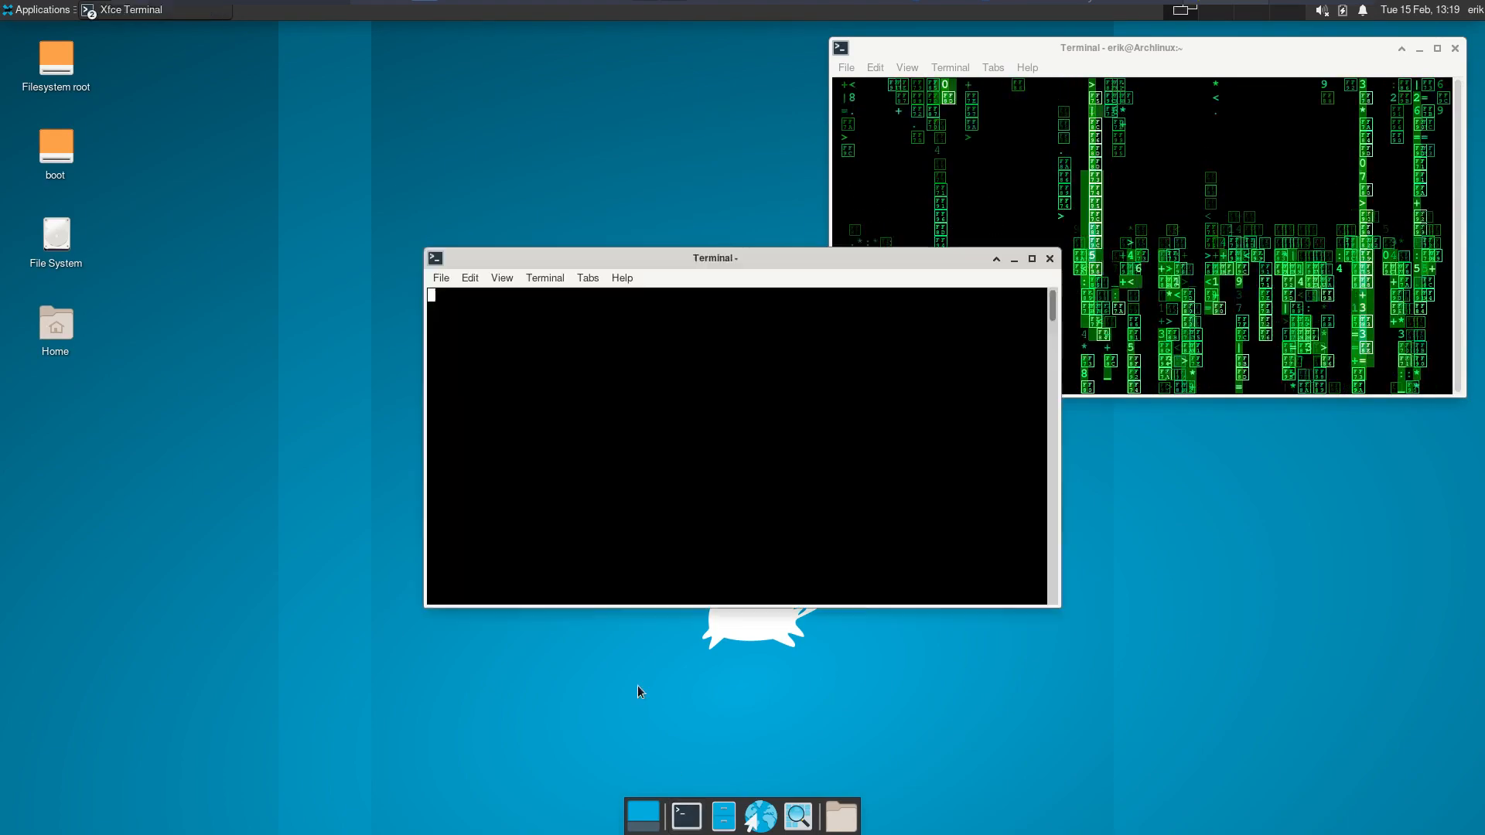
drag(669, 257, 368, 406)
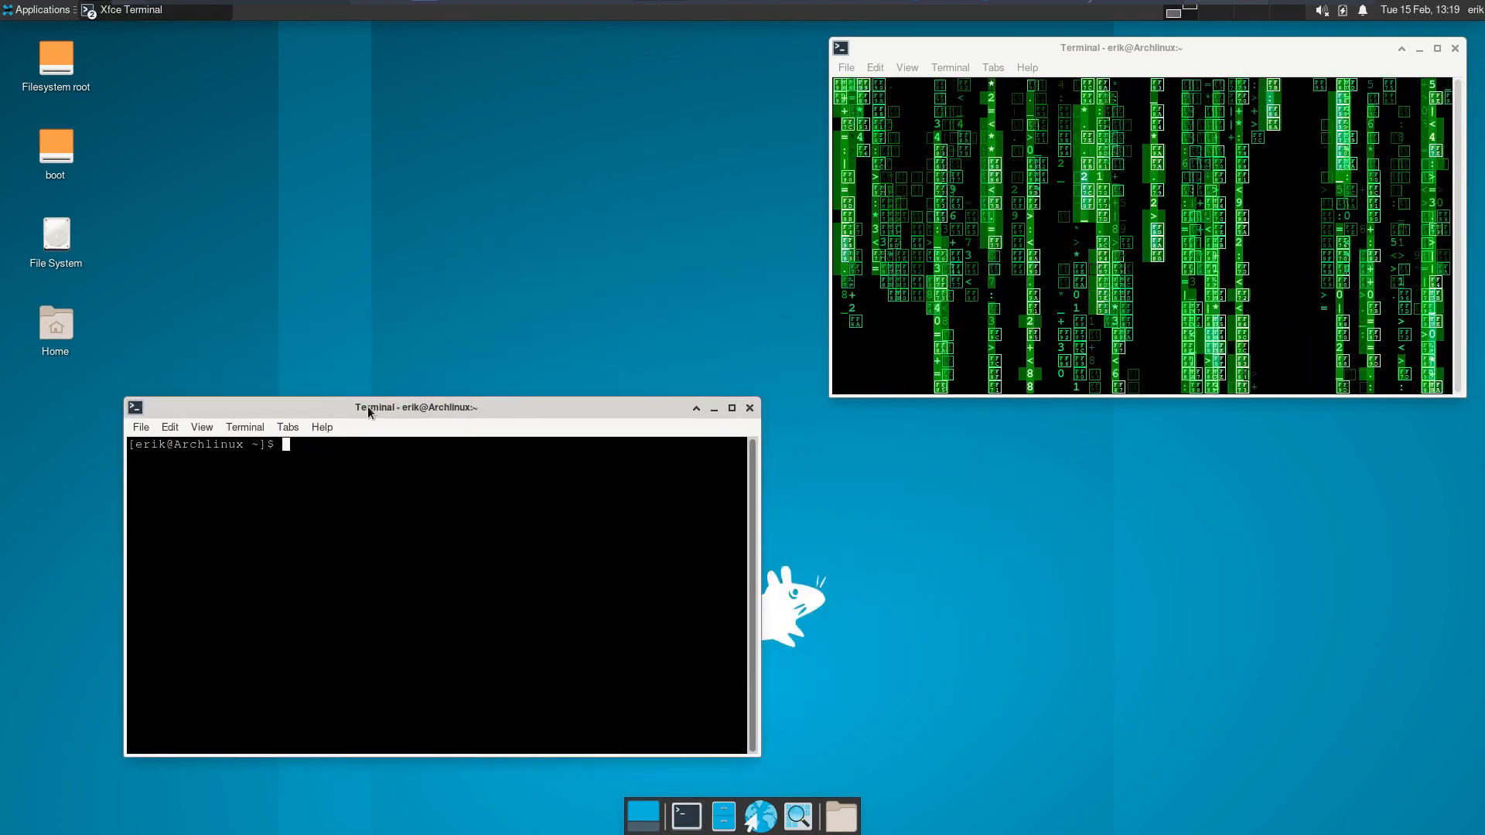
text(sudo pacman )
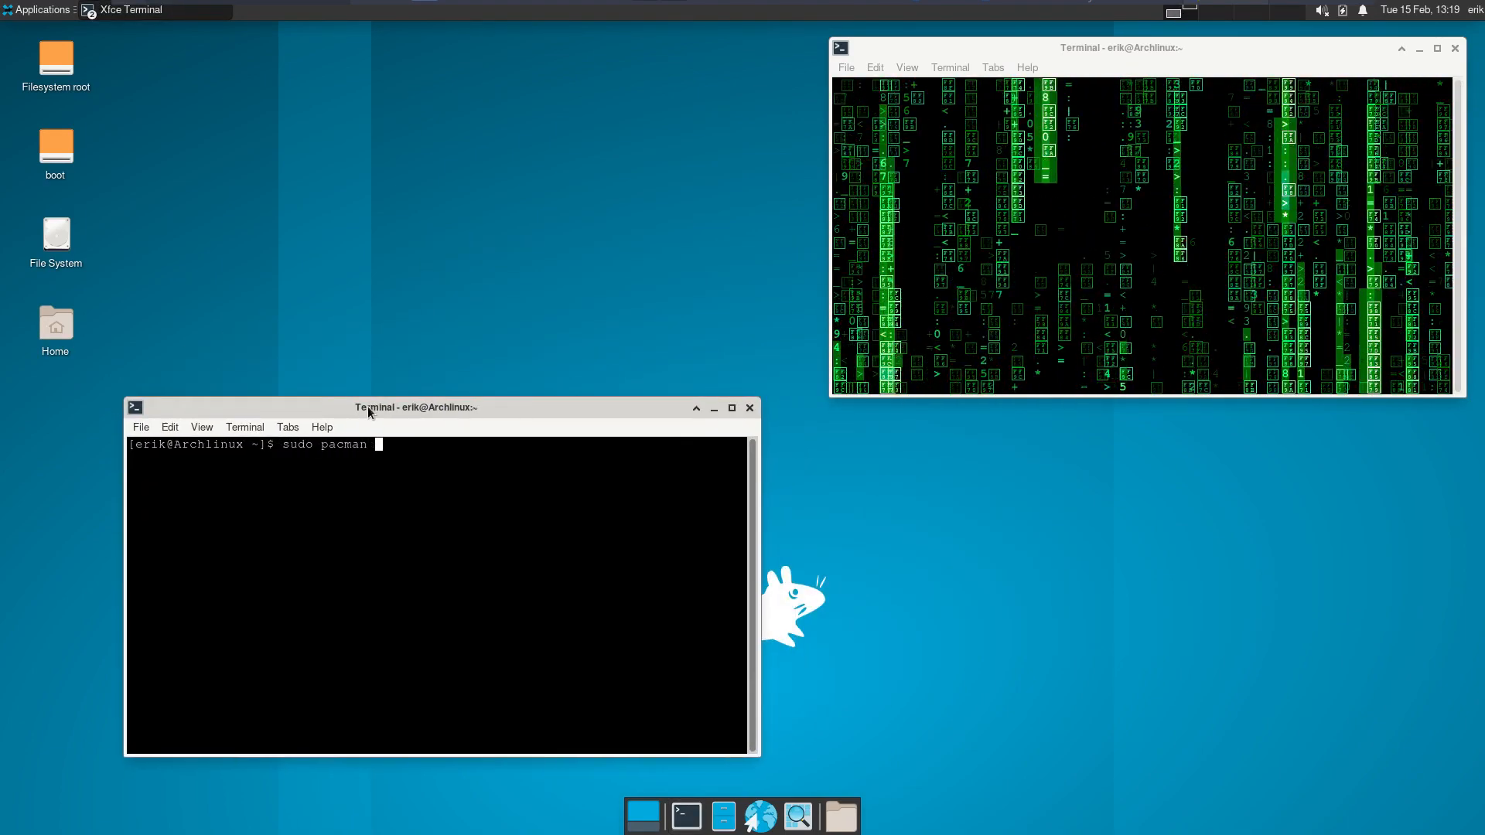
text(-S duf)
key(Return)
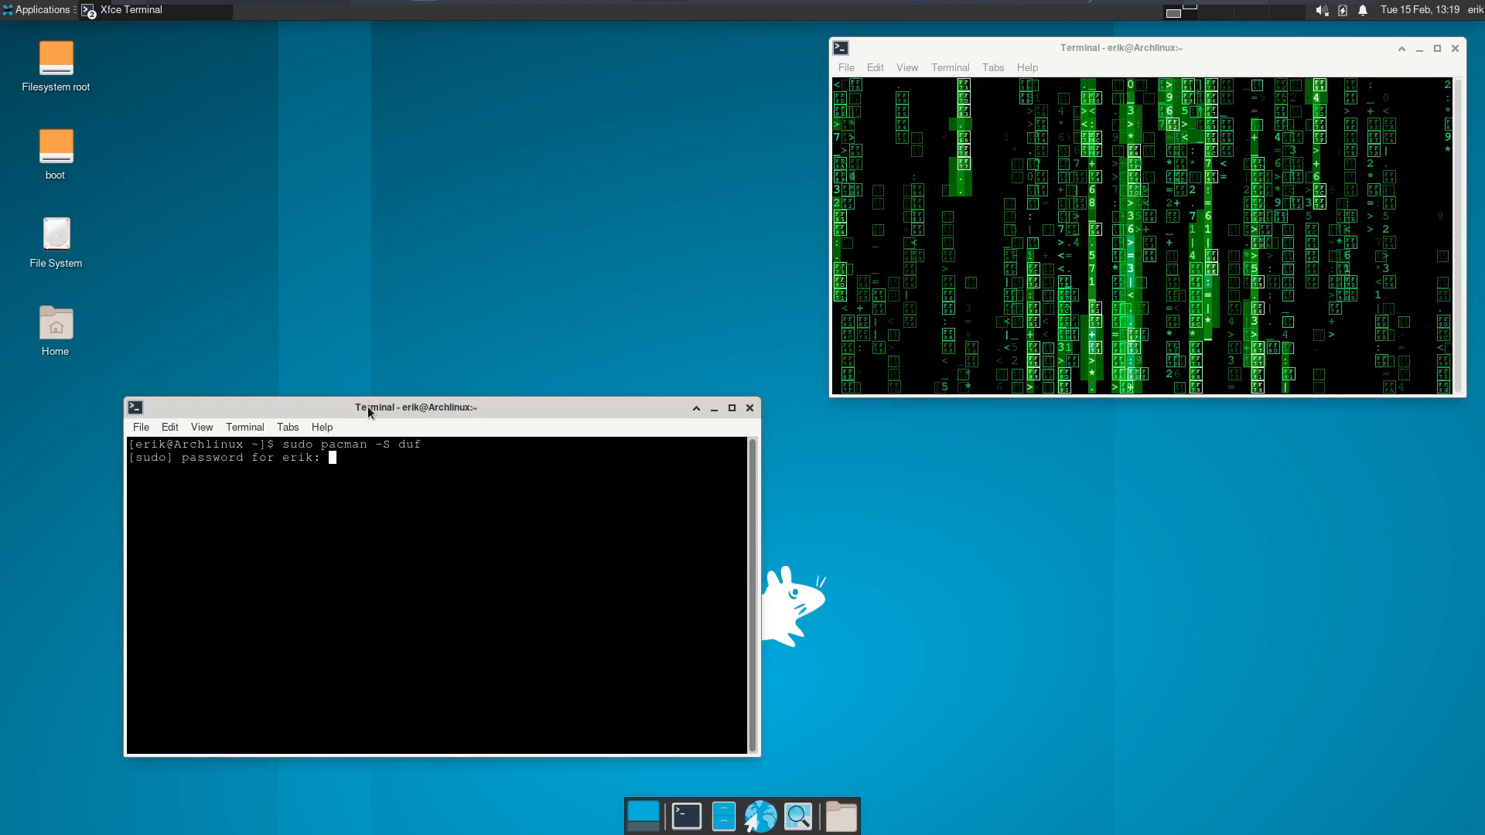
key(Return)
key(Return)
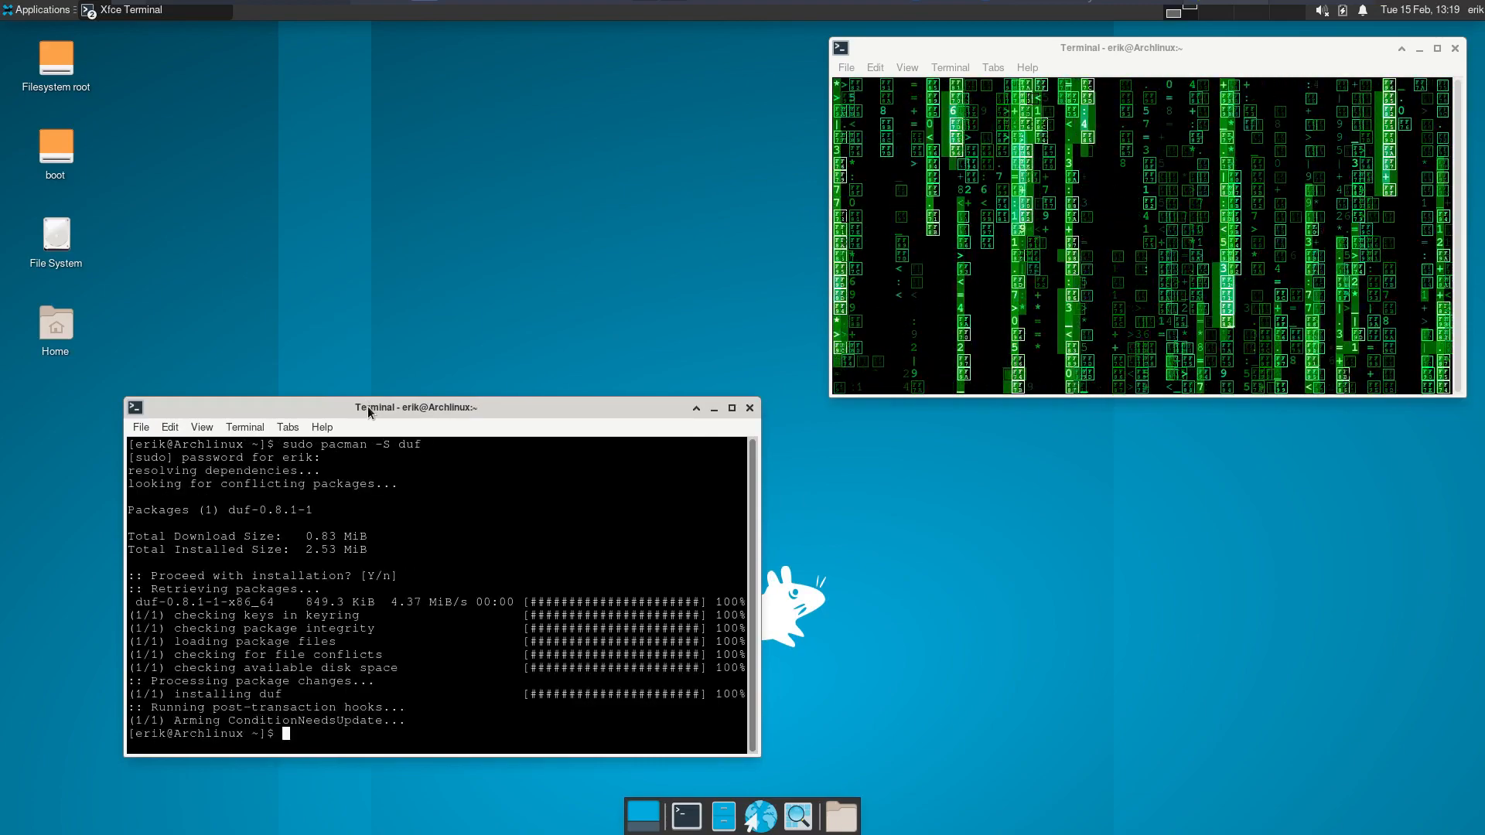
Run duf to view disk usage and close that terminal.
text(duf)
key(Return)
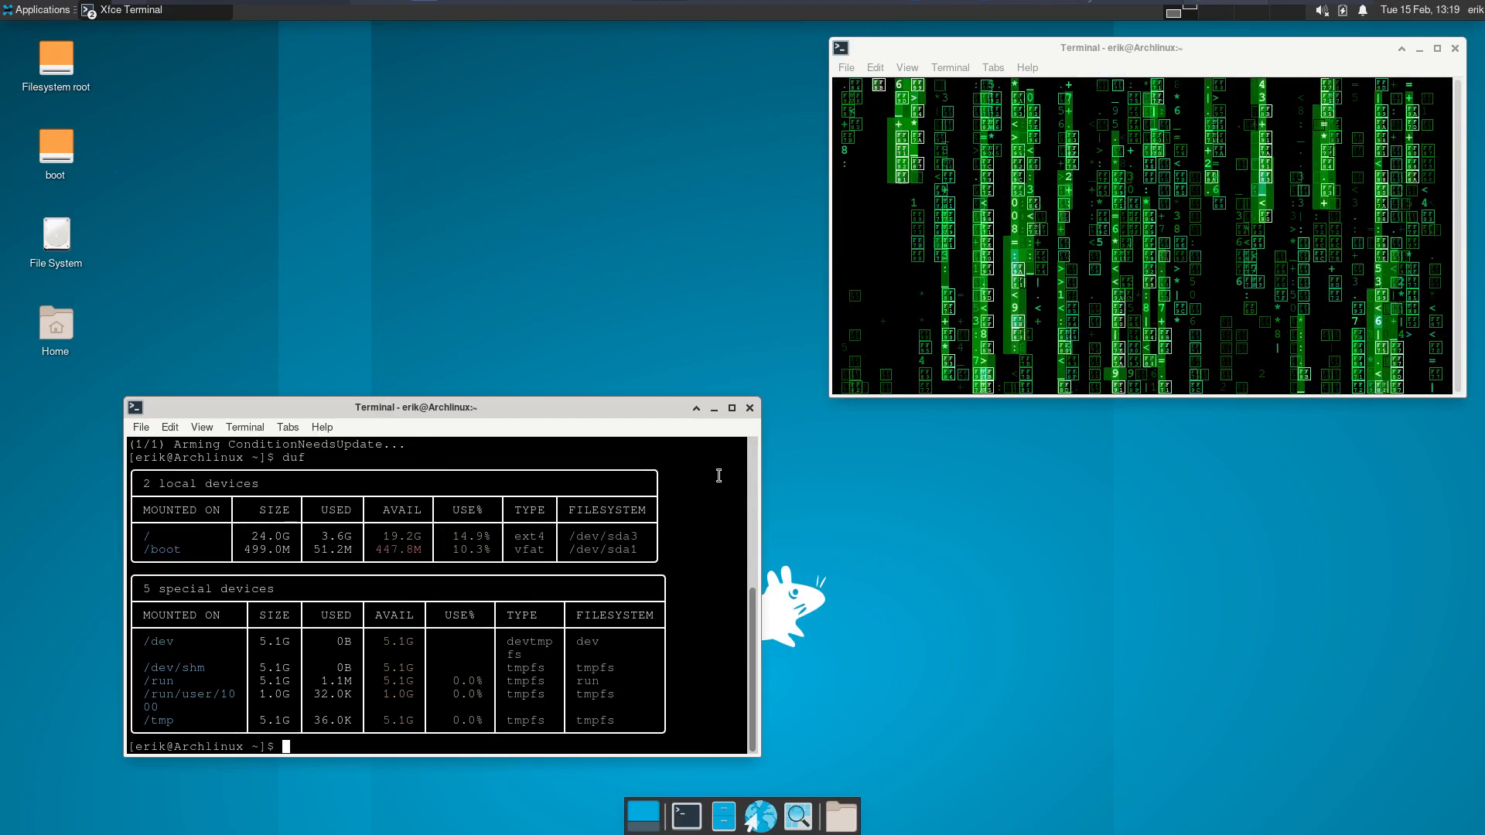
click(749, 409)
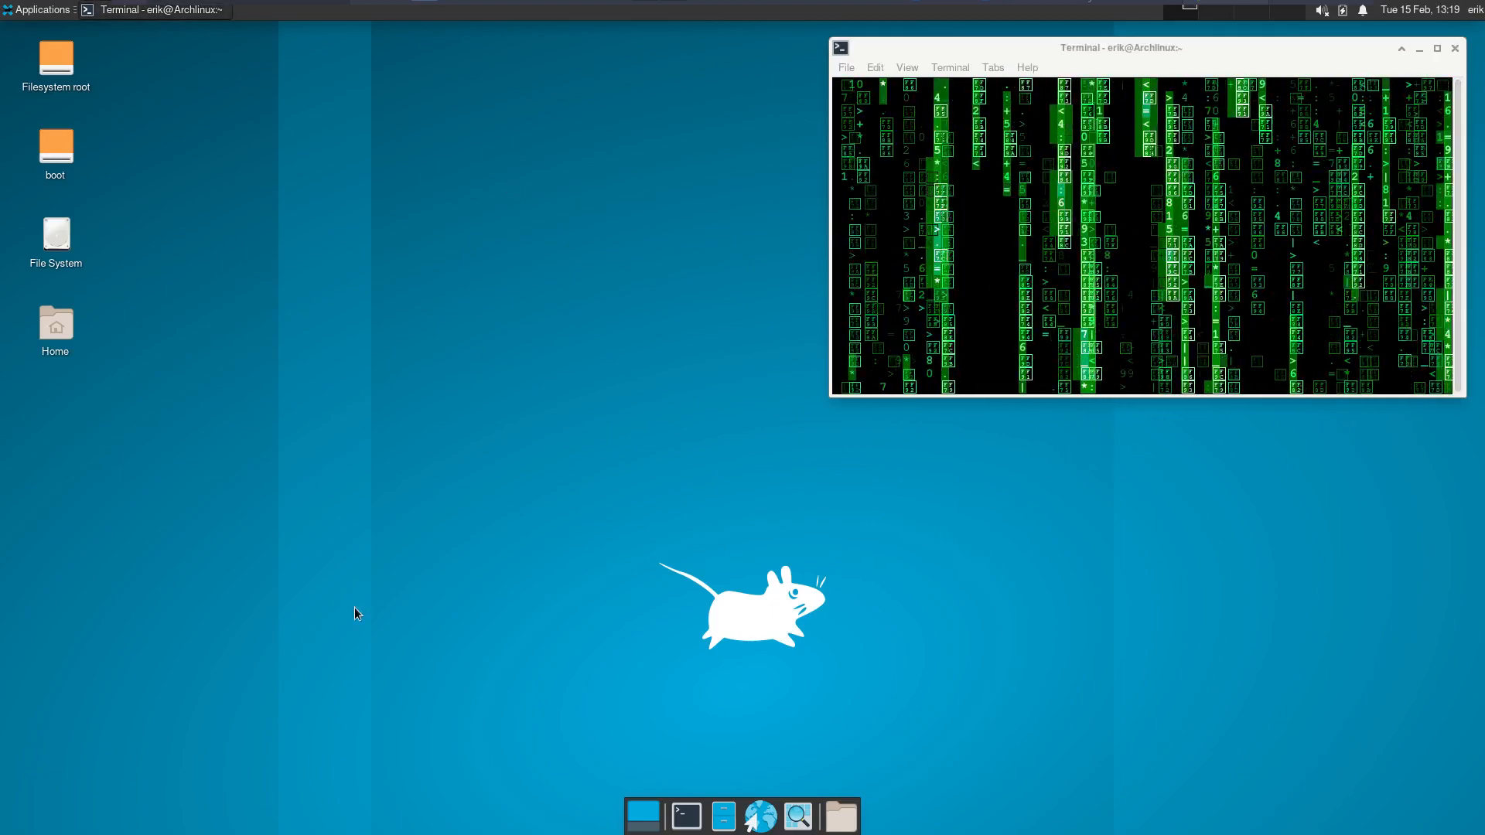
Open a new terminal and enter the start of a command, sudo c.
key(ctrl+alt+t)
text(sudo)
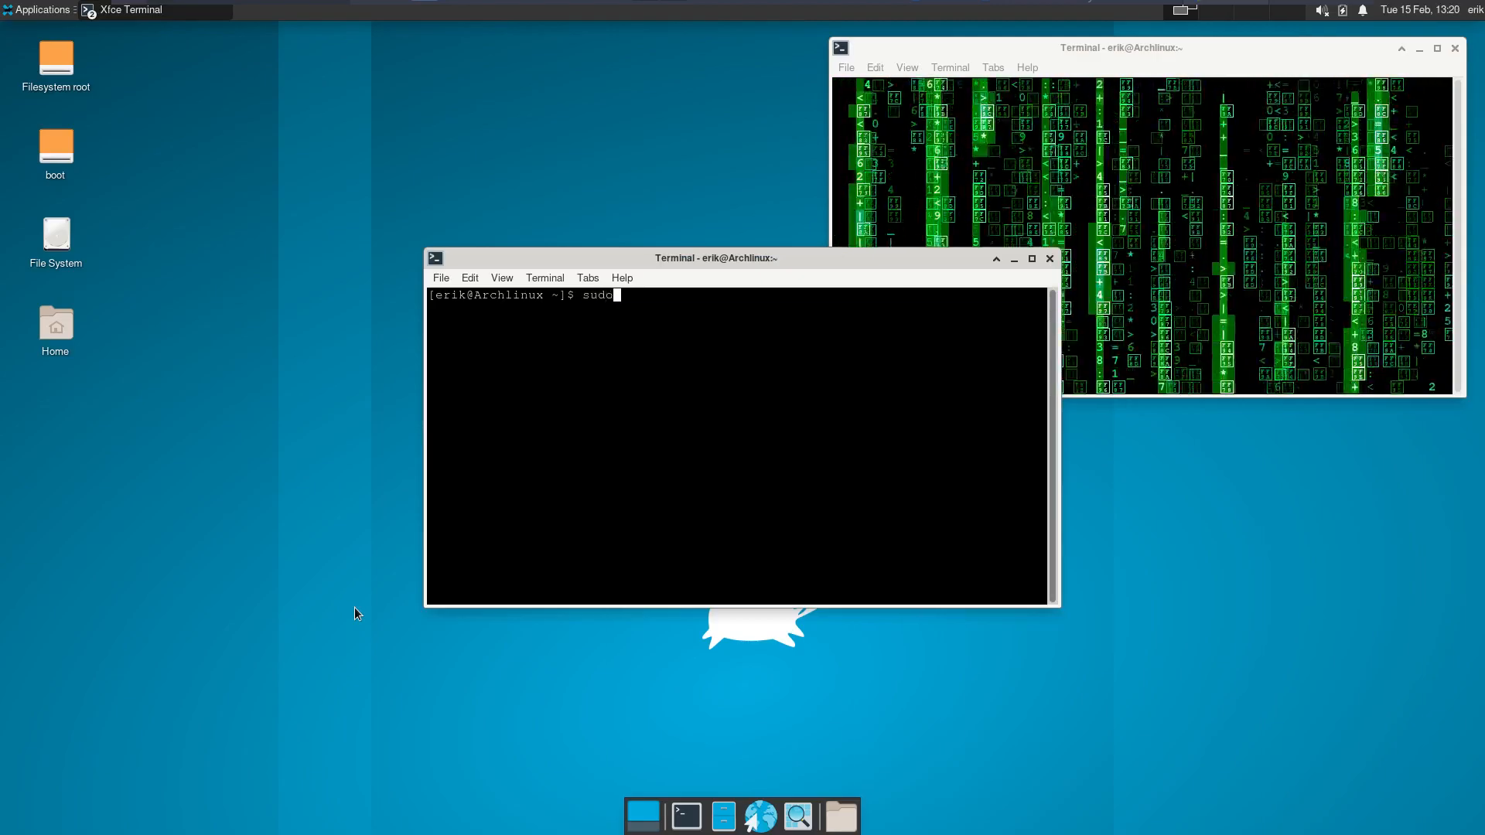
text( c)
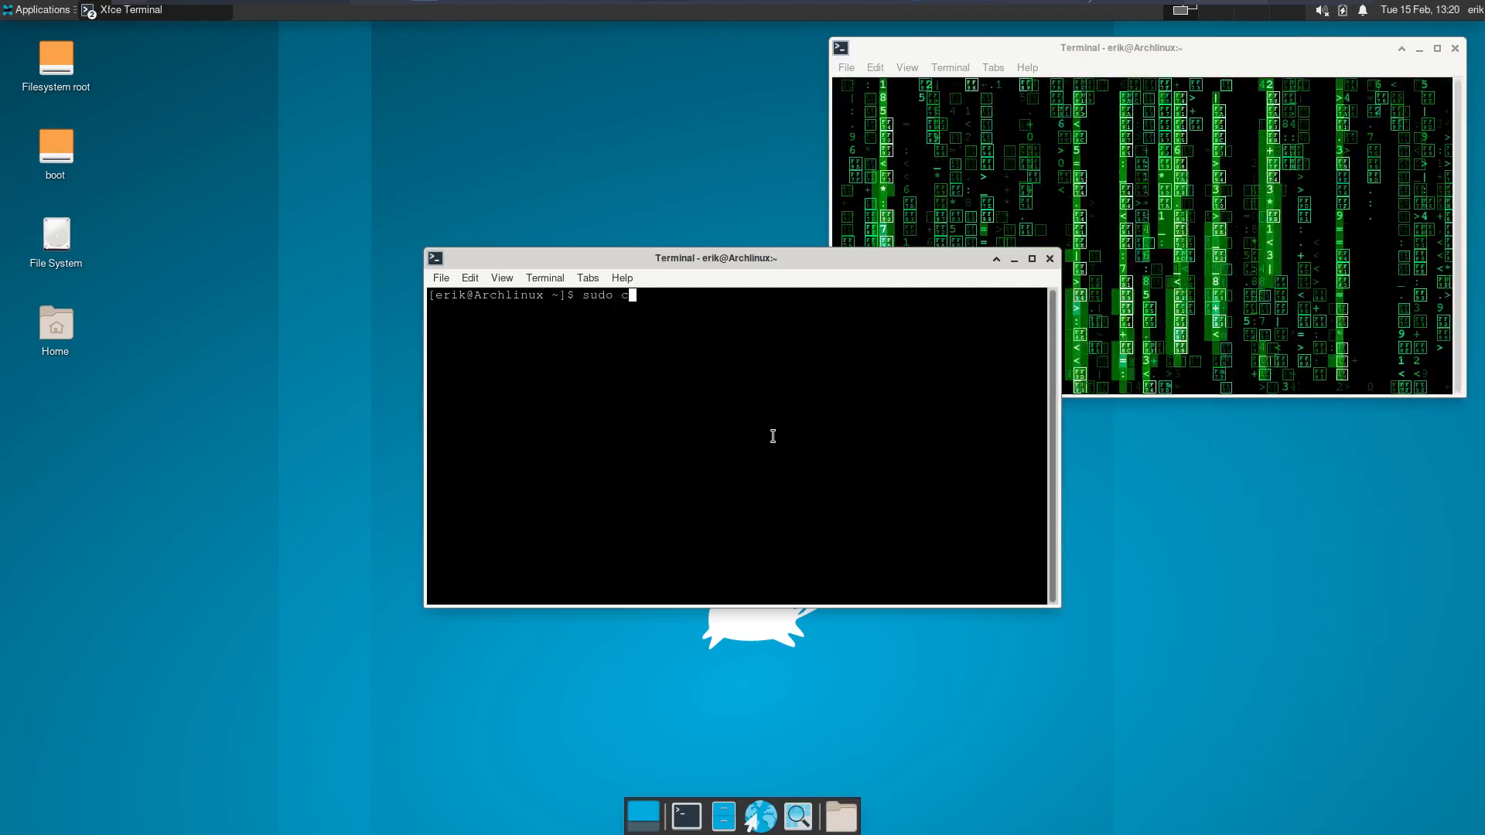
Check the version details of the terminal running cxxmatrix in its About dialog and close the dialog.
click(1070, 50)
click(1028, 72)
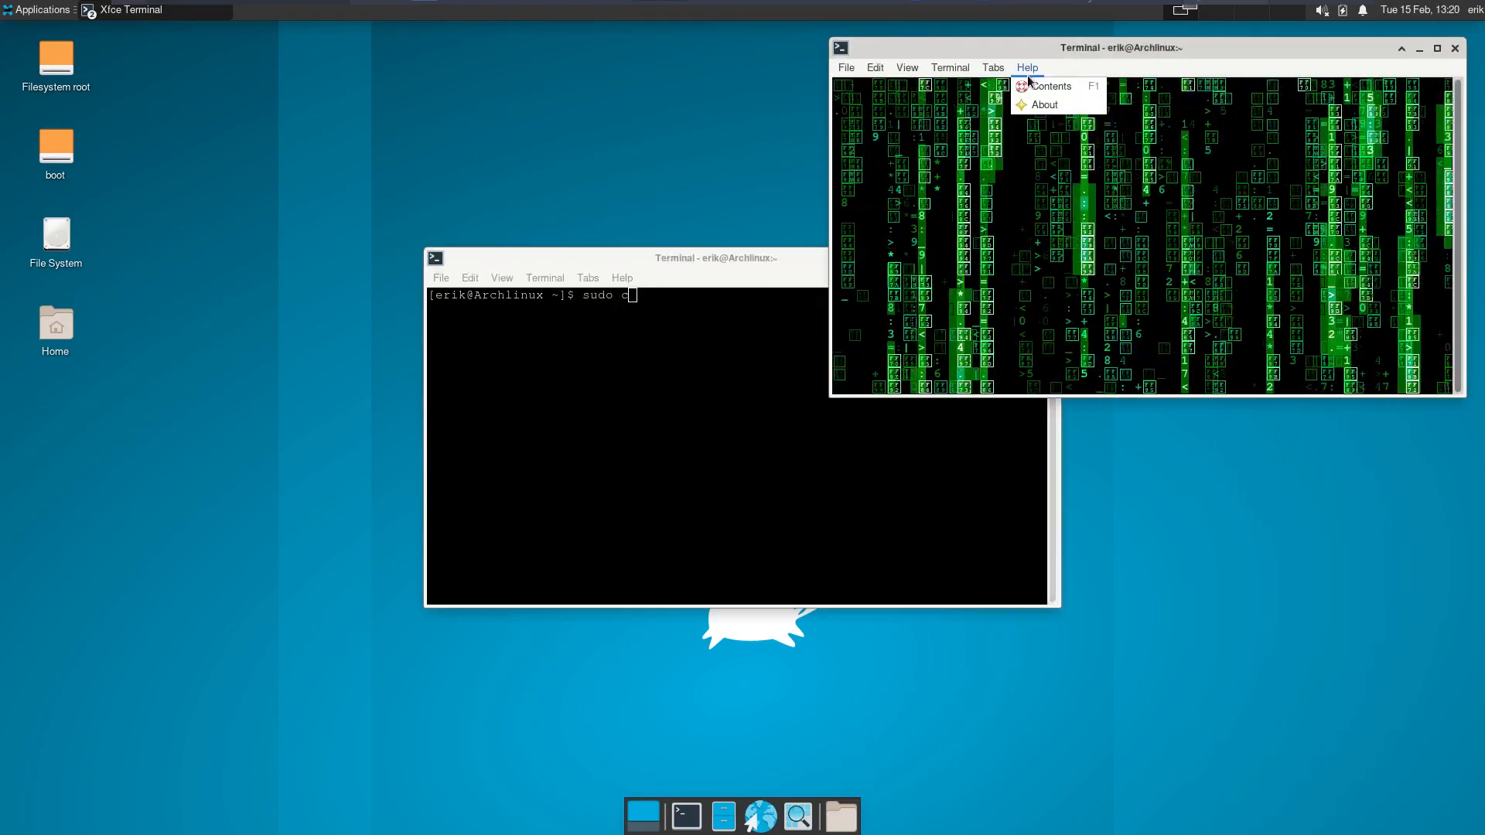
click(1046, 105)
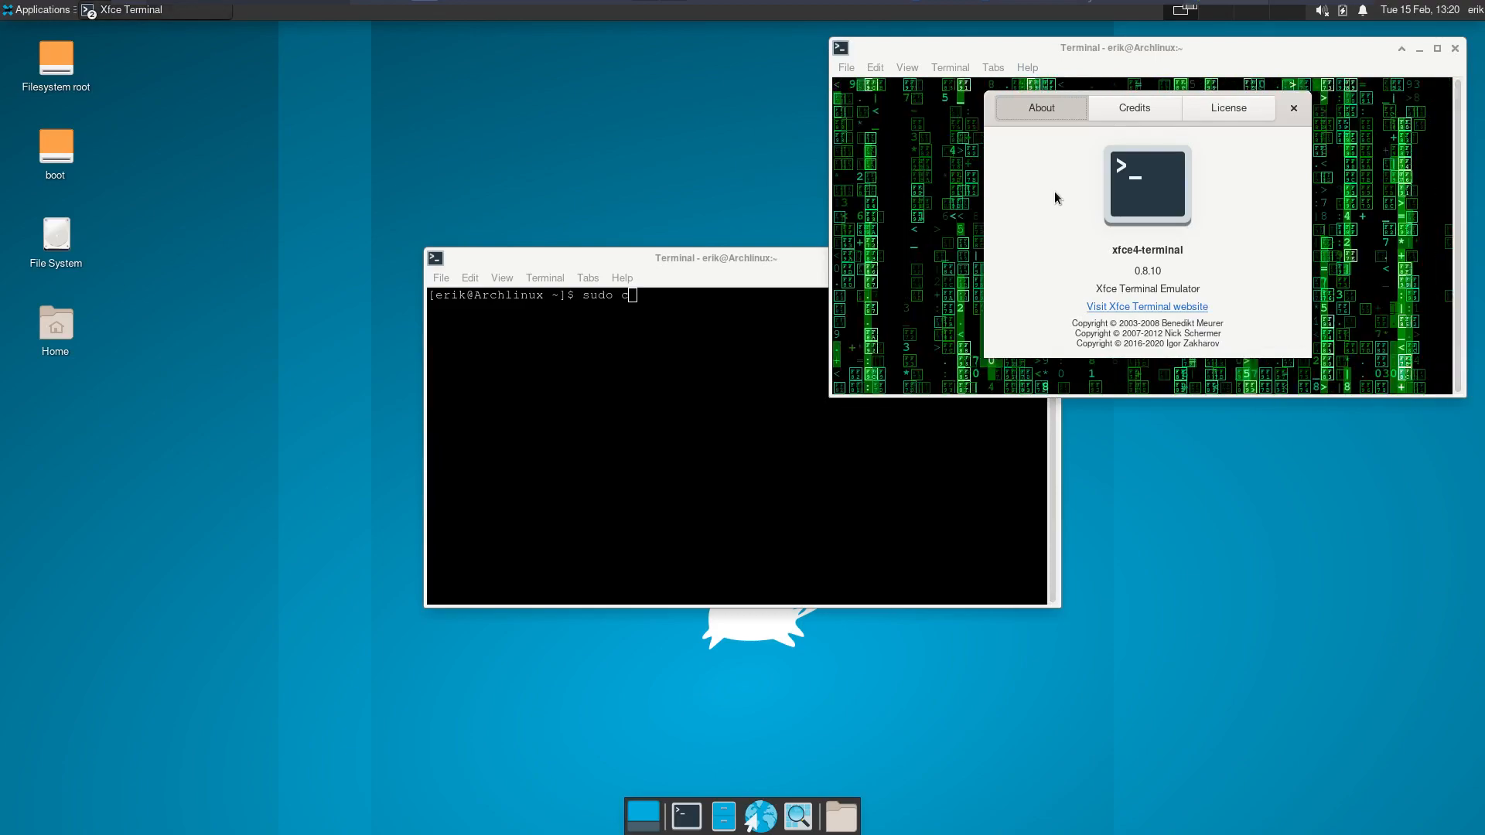
click(1291, 113)
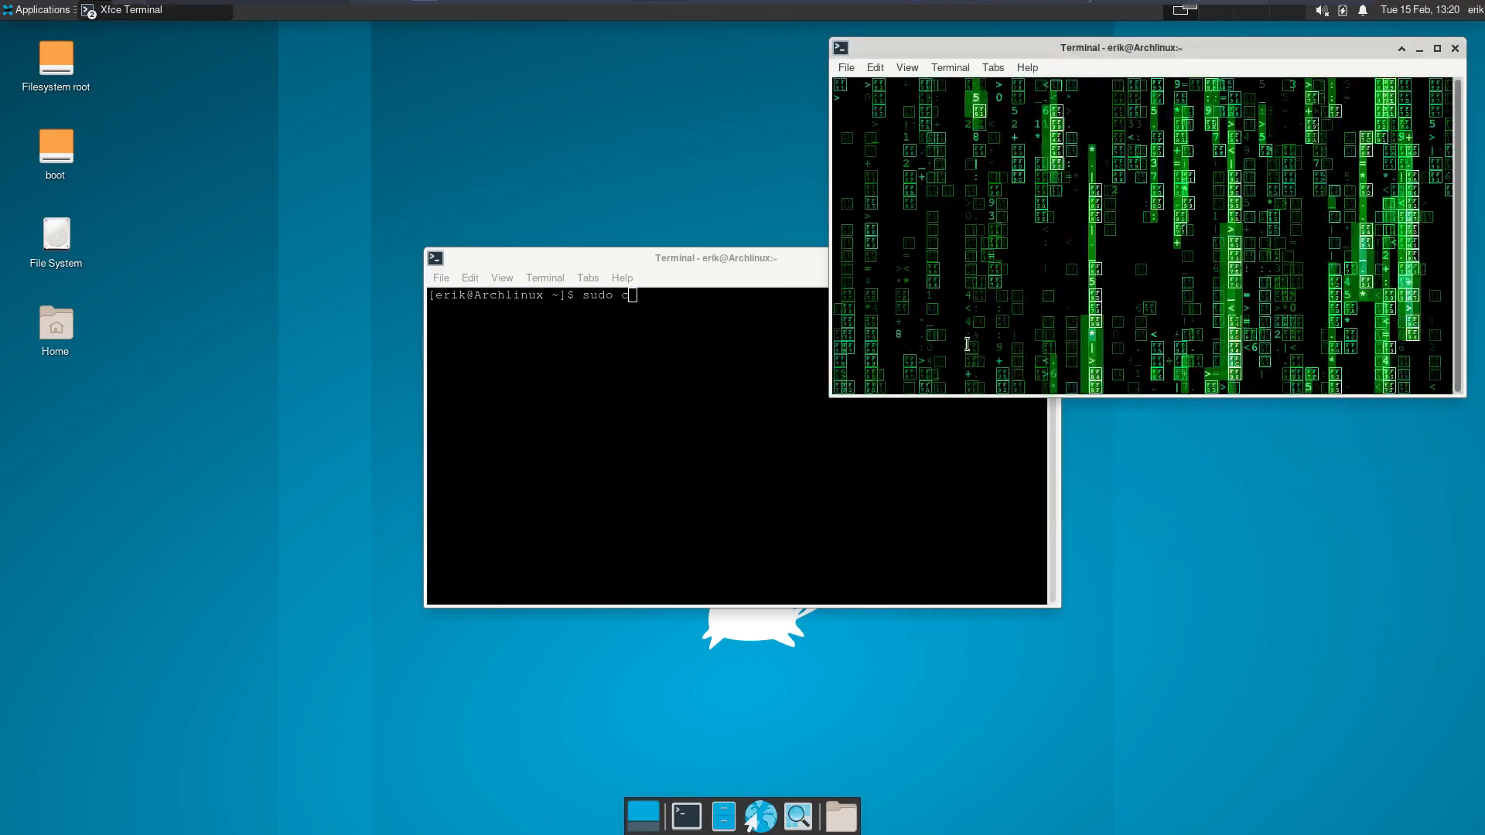
Replace the unfinished command in the second terminal and install alacritty with sudo pacman -S alacritty, entering the account password.
click(812, 460)
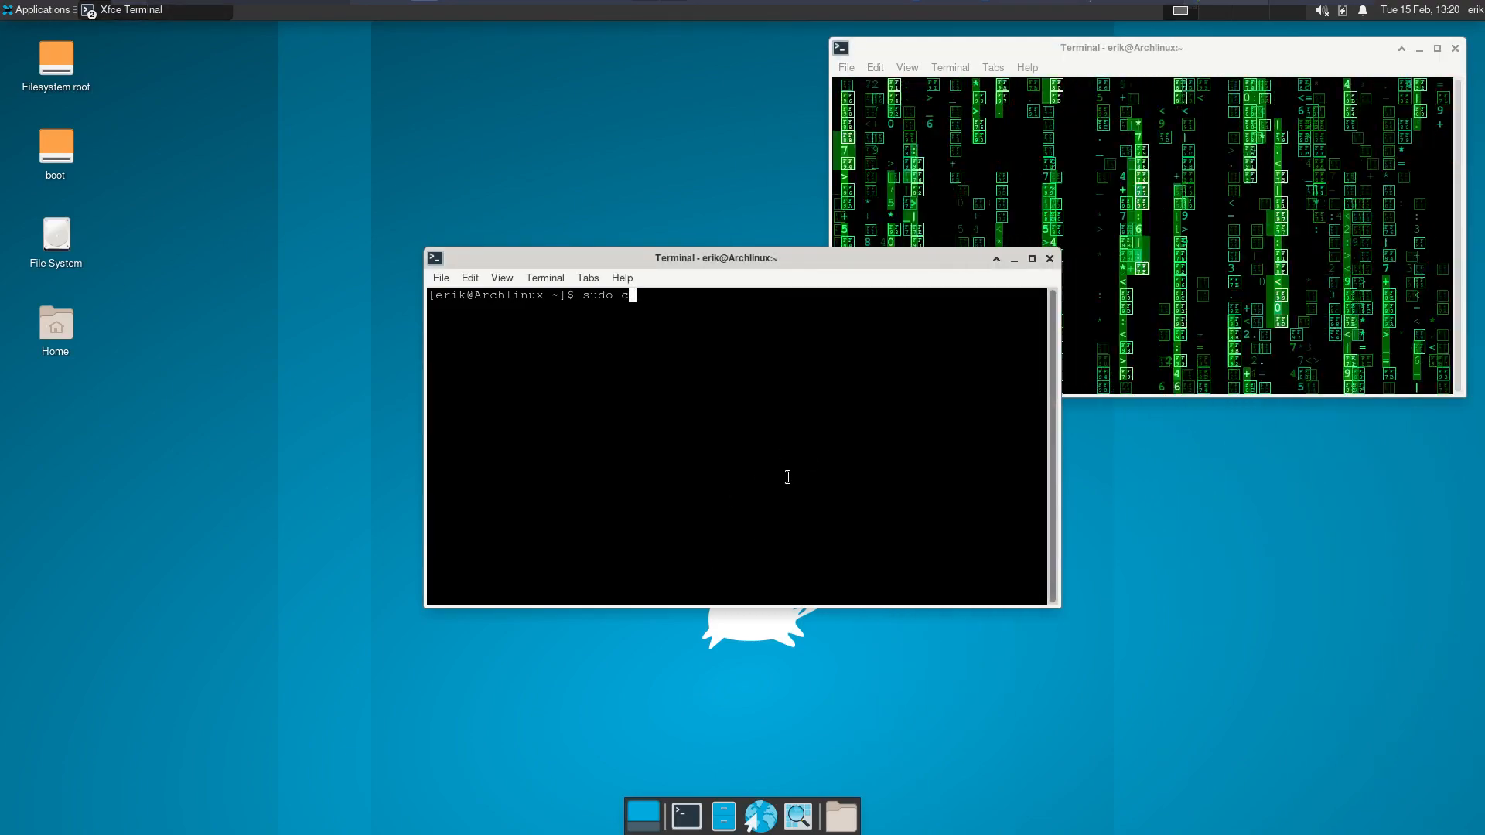
text(D)
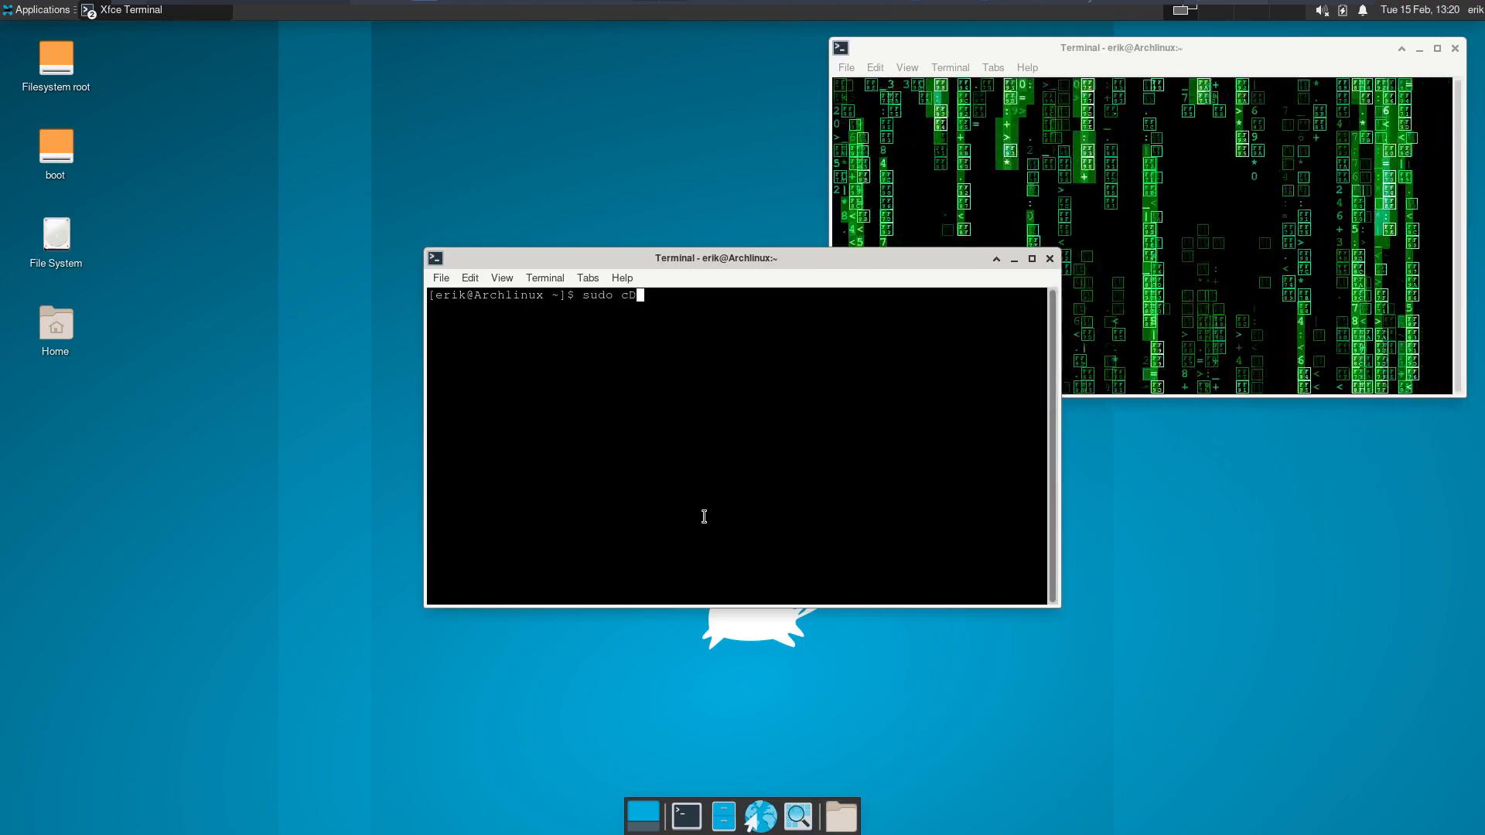
key(BackSpace)
key(BackSpace)
text(pa)
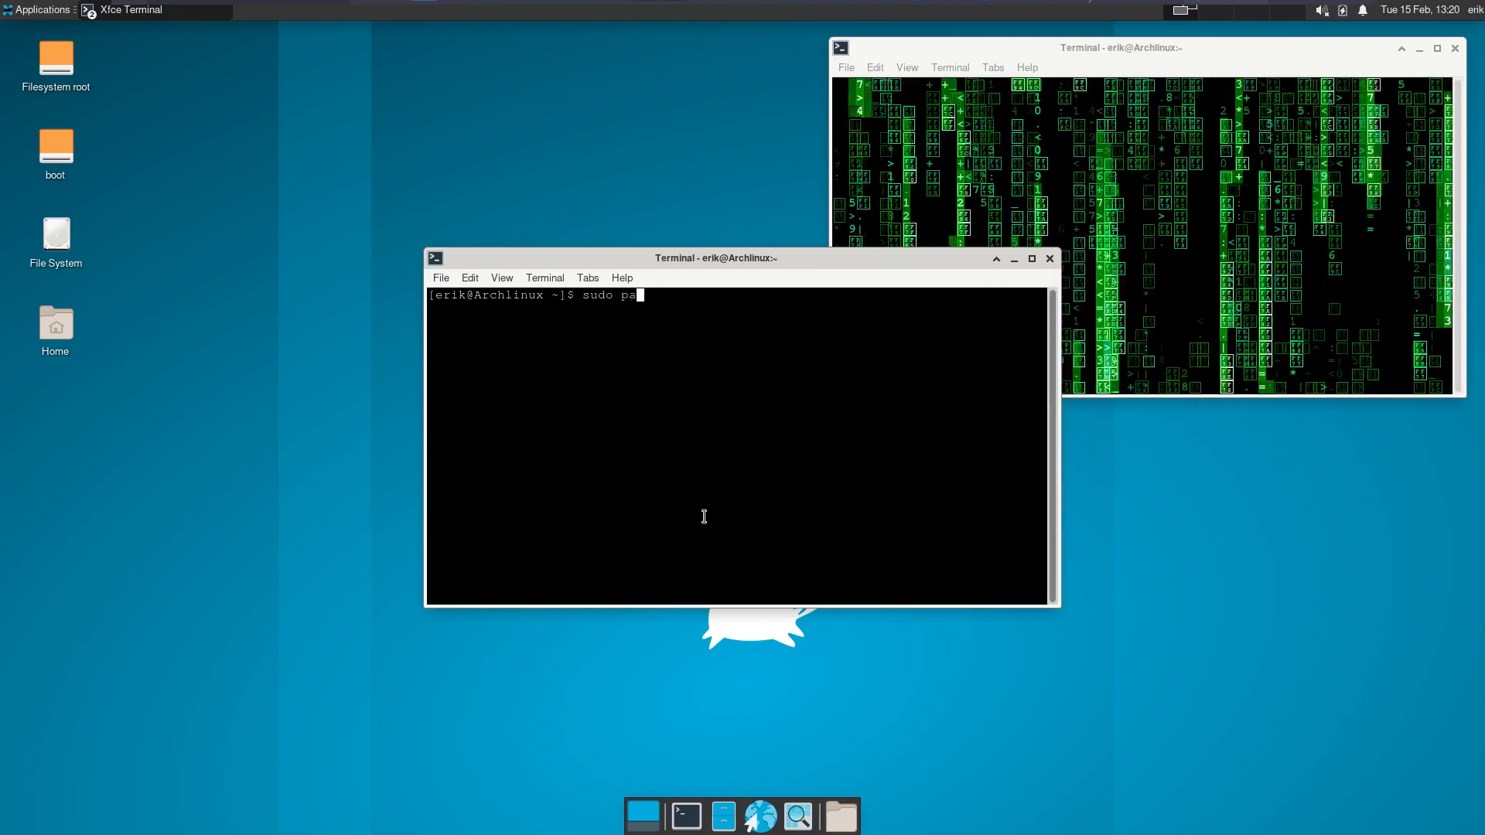
text(cman -S al)
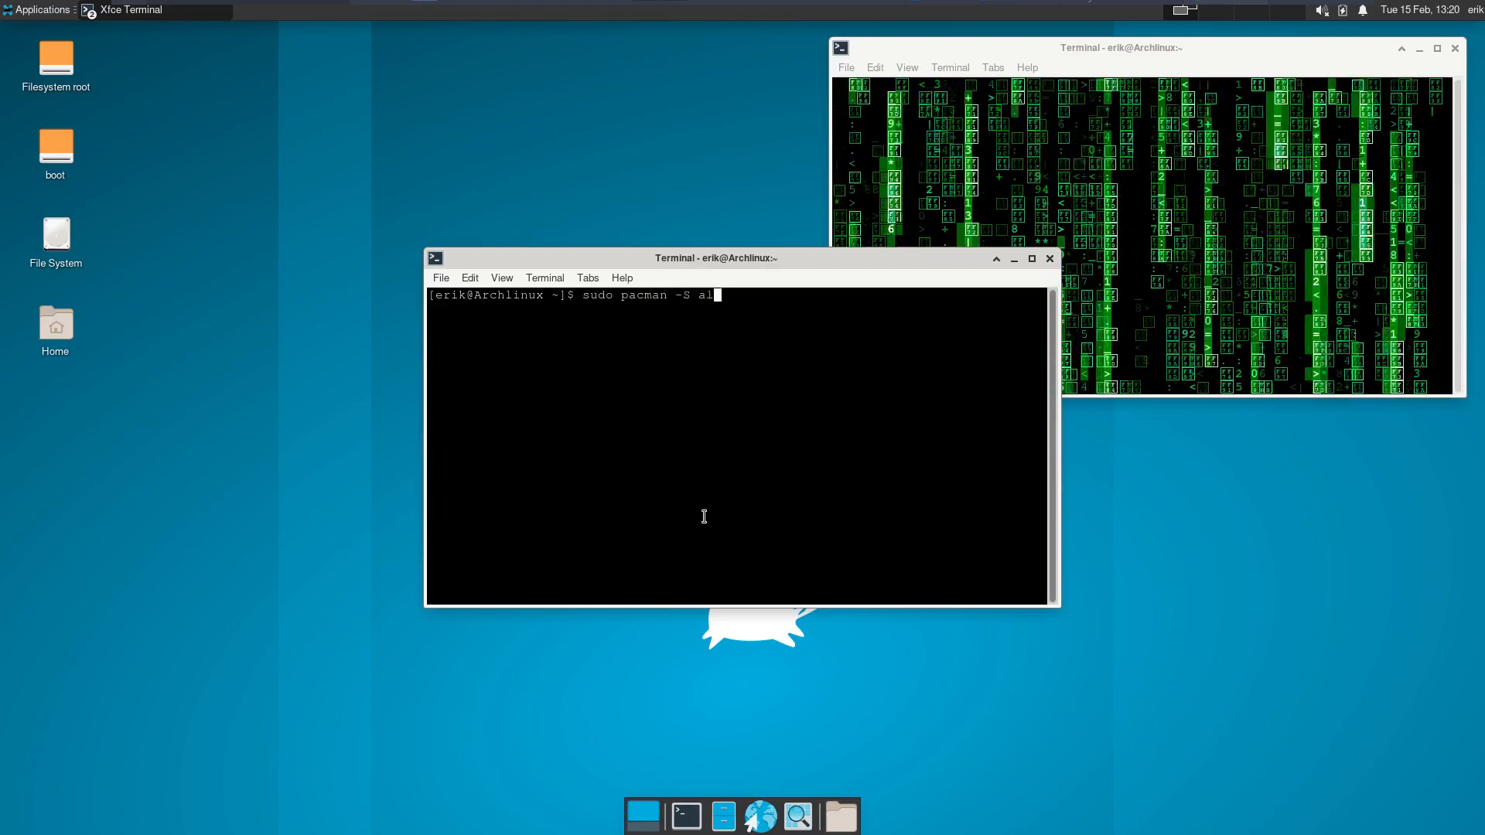
text(acr)
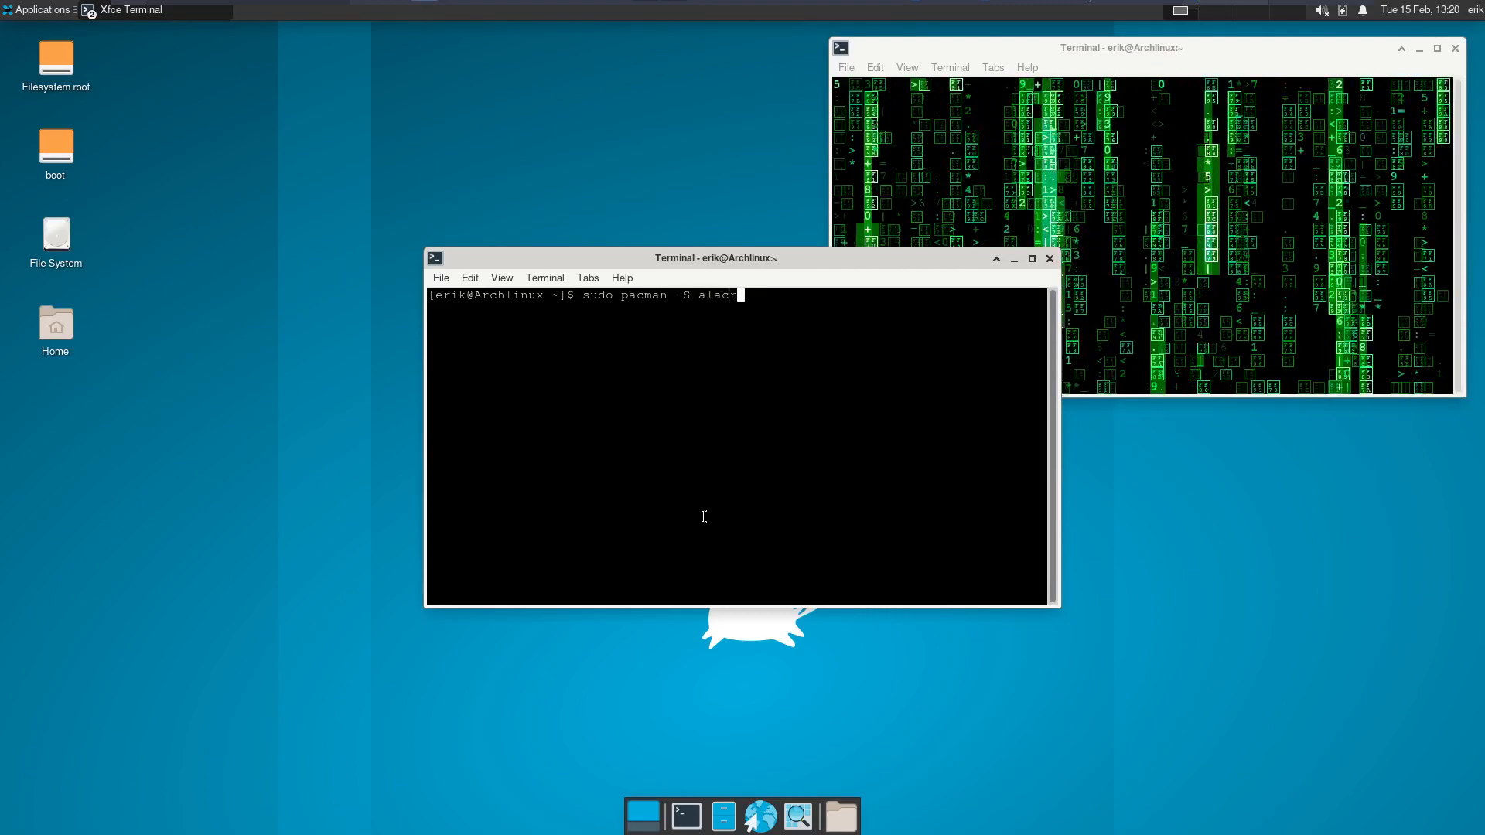
text(itty)
key(Return)
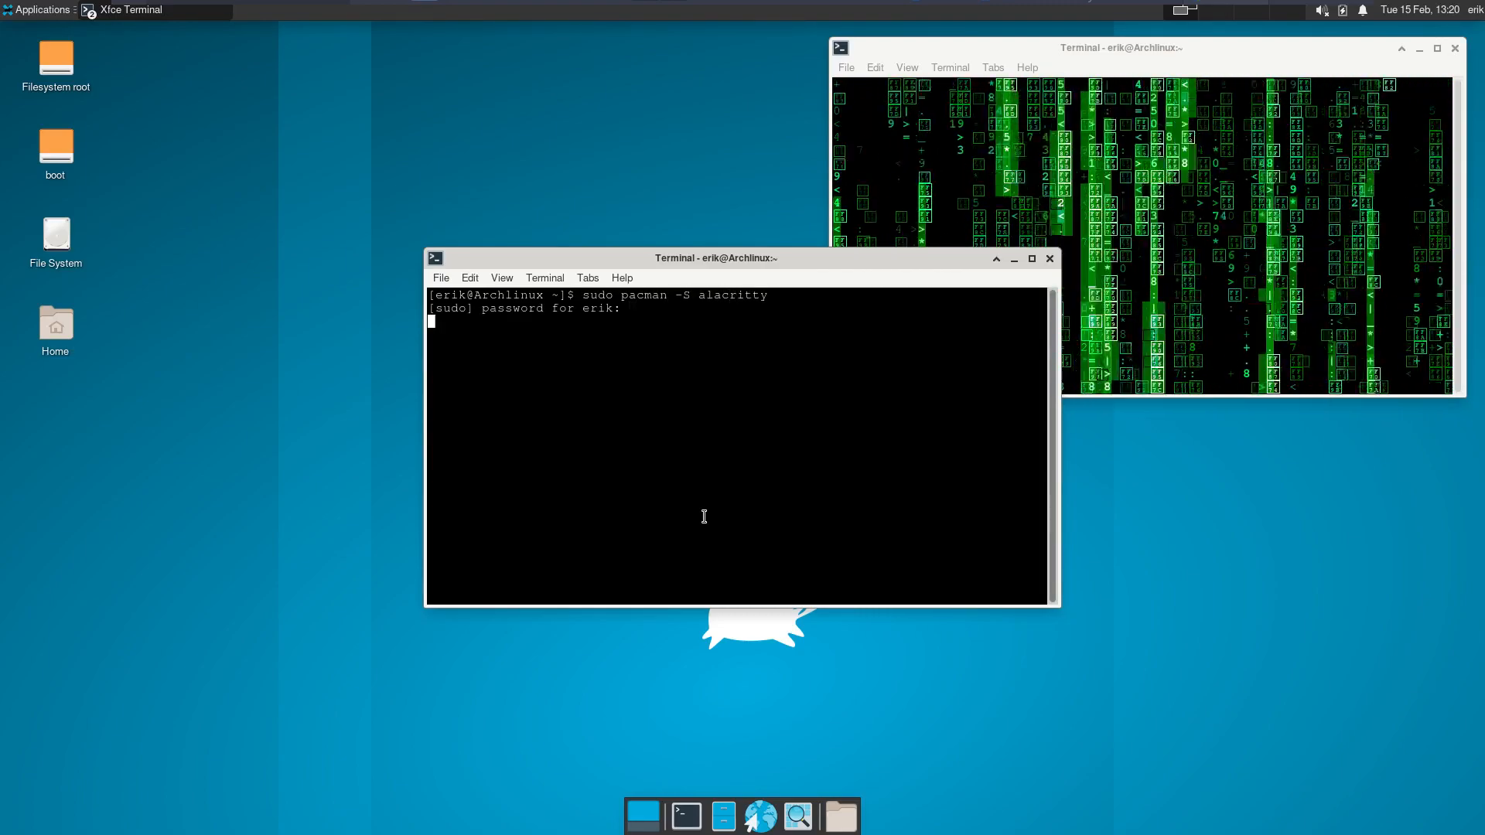
key(Return)
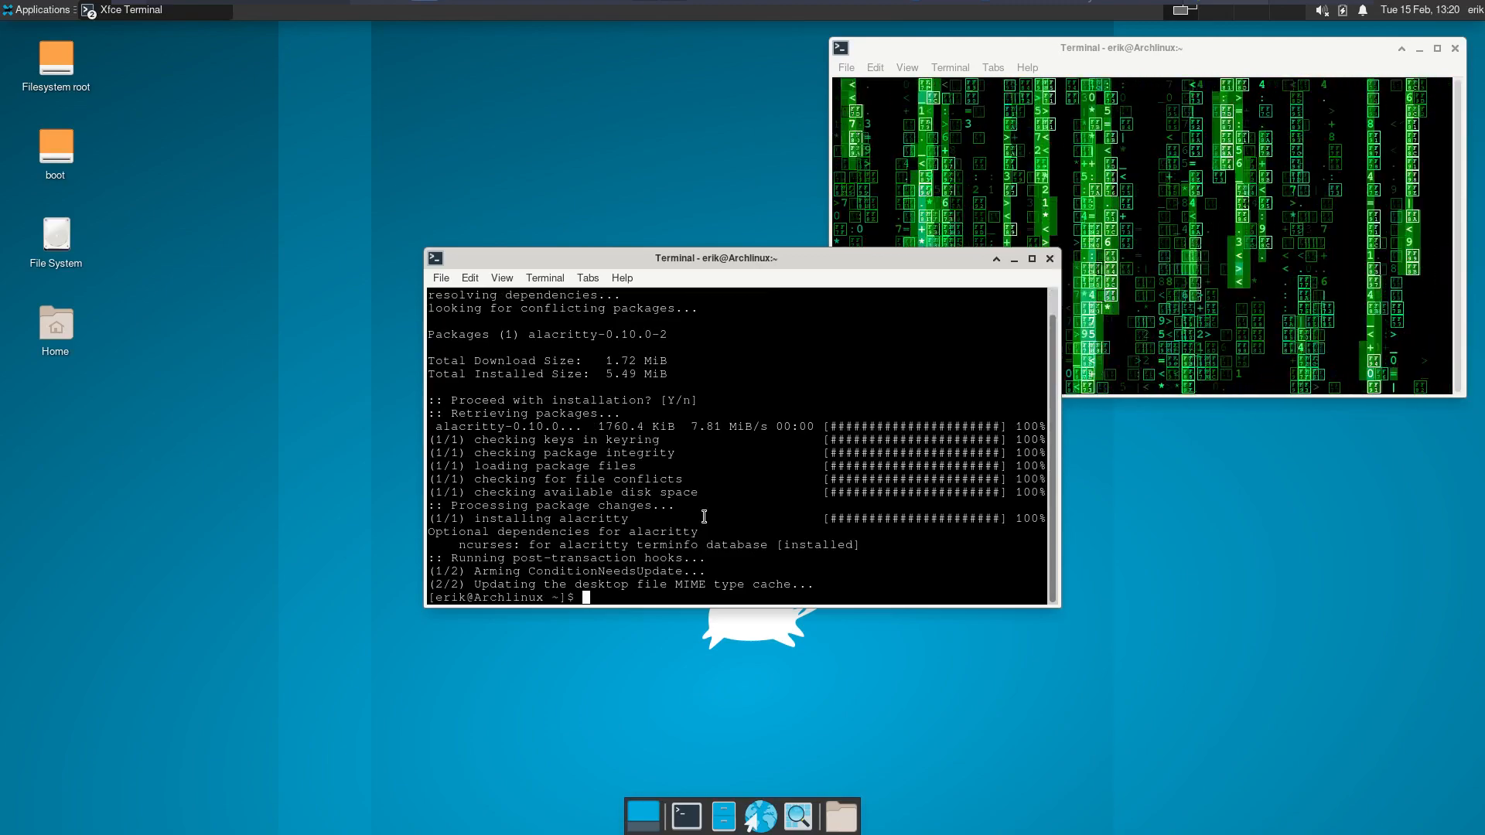
Launch alacritty from the terminal and move its window below the running matrix terminal.
text(alacri)
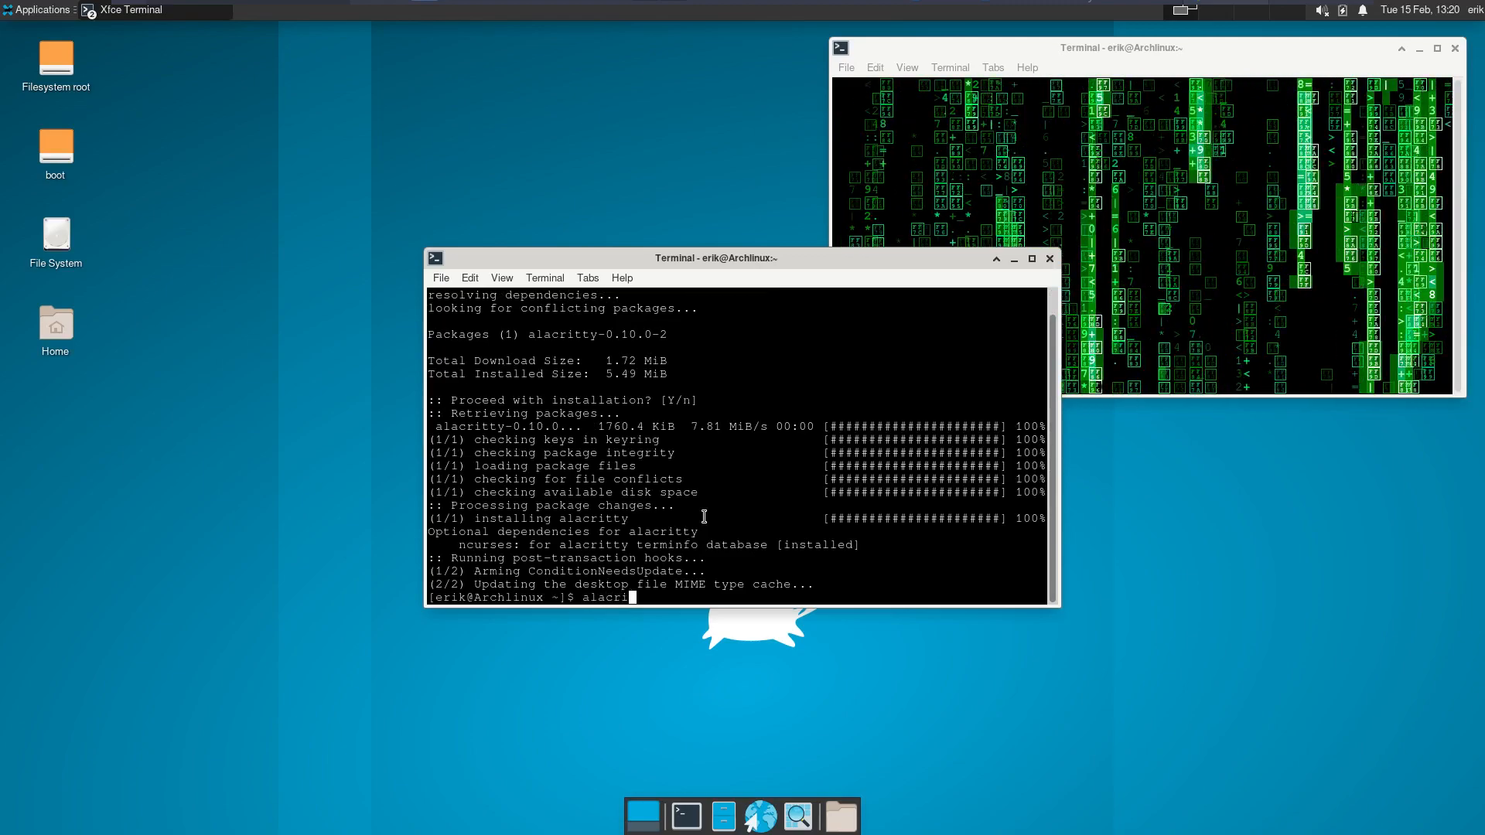
text(tty)
key(Return)
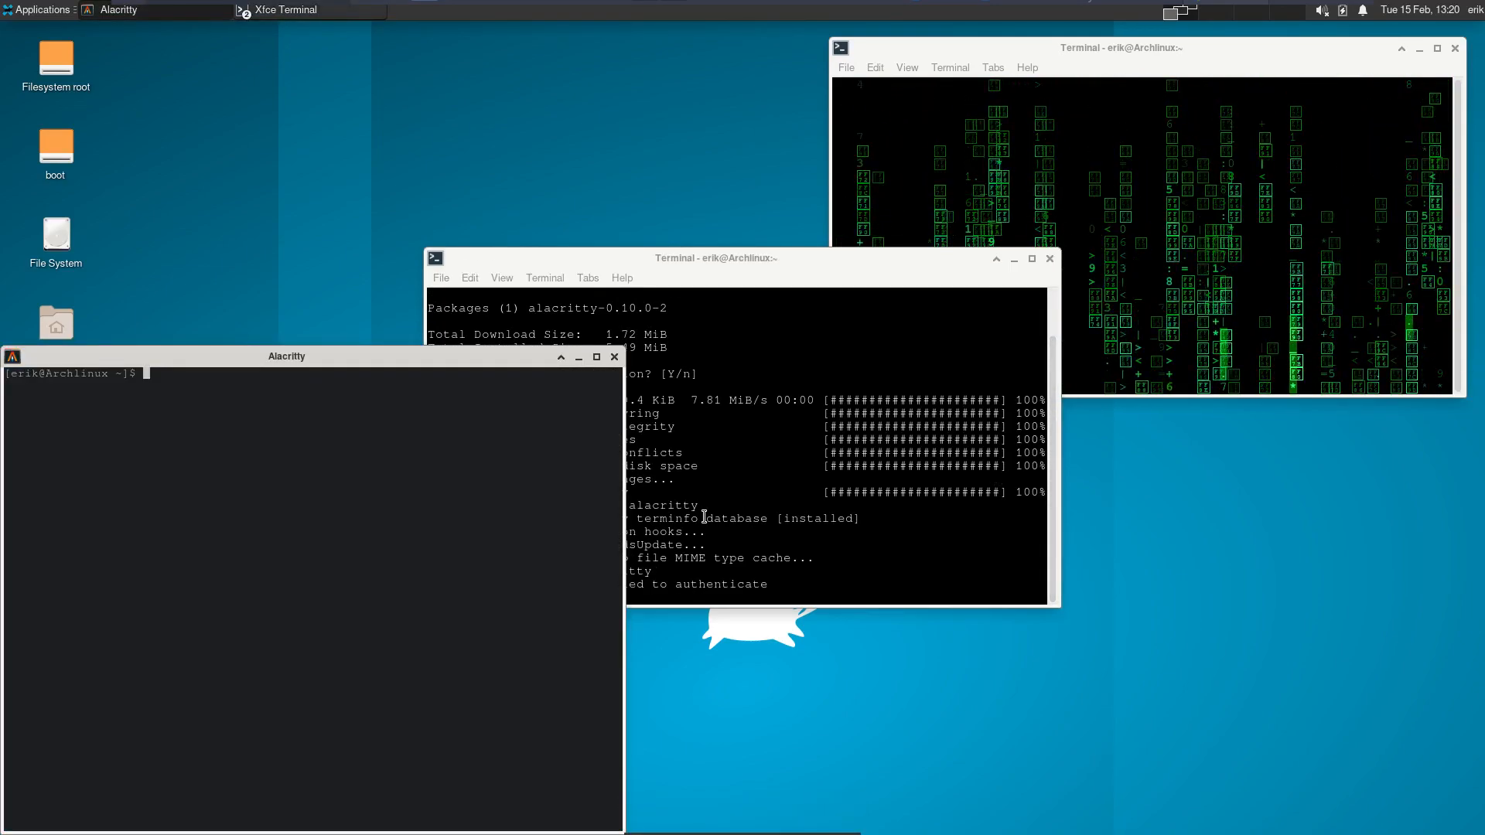
drag(493, 365, 1261, 330)
Run cxxmatrix in the Alacritty window.
text(cdxx)
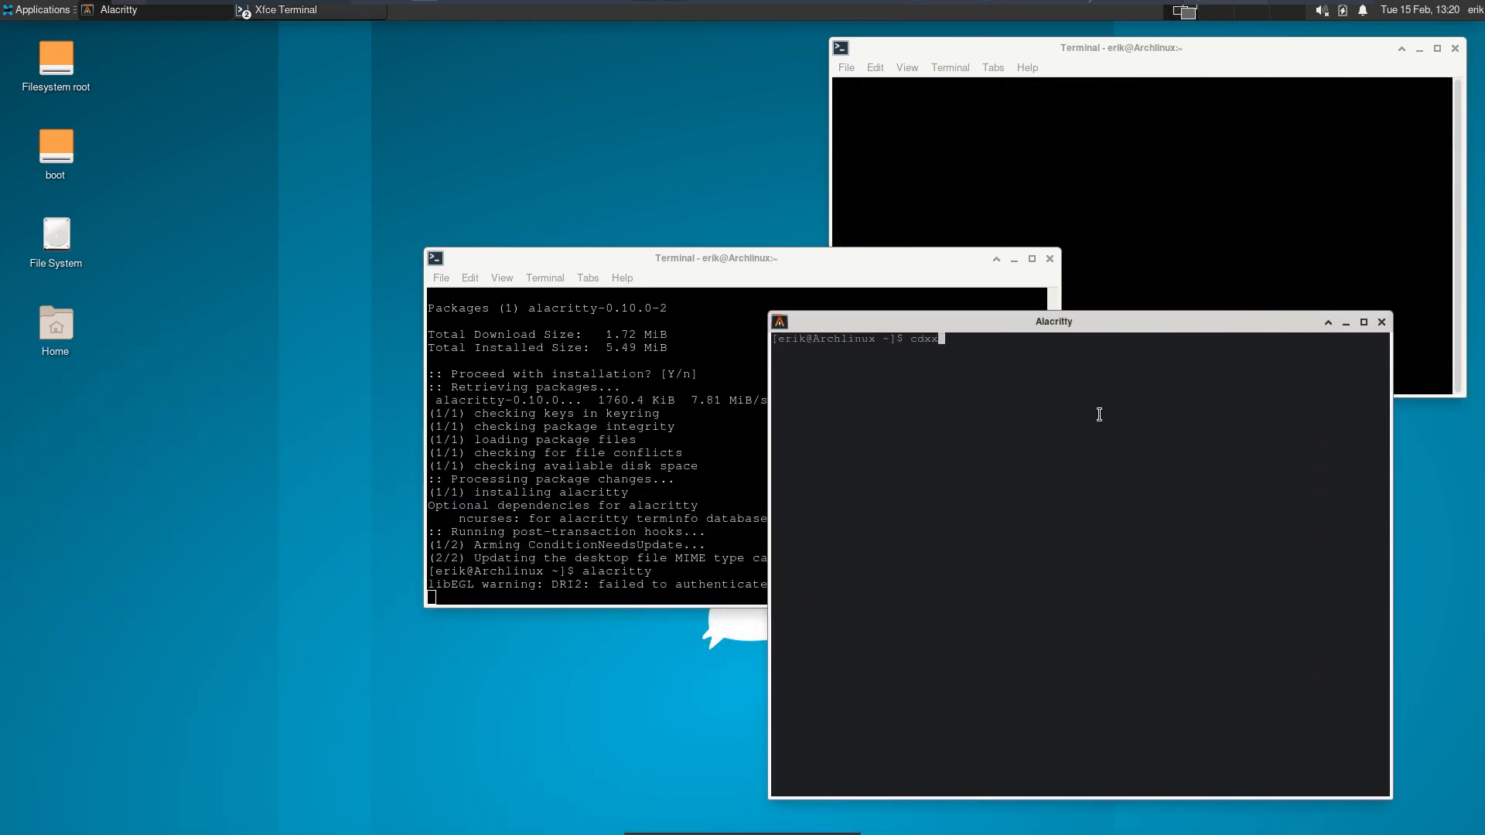
key(BackSpace)
key(BackSpace)
key(BackSpace)
text(xx)
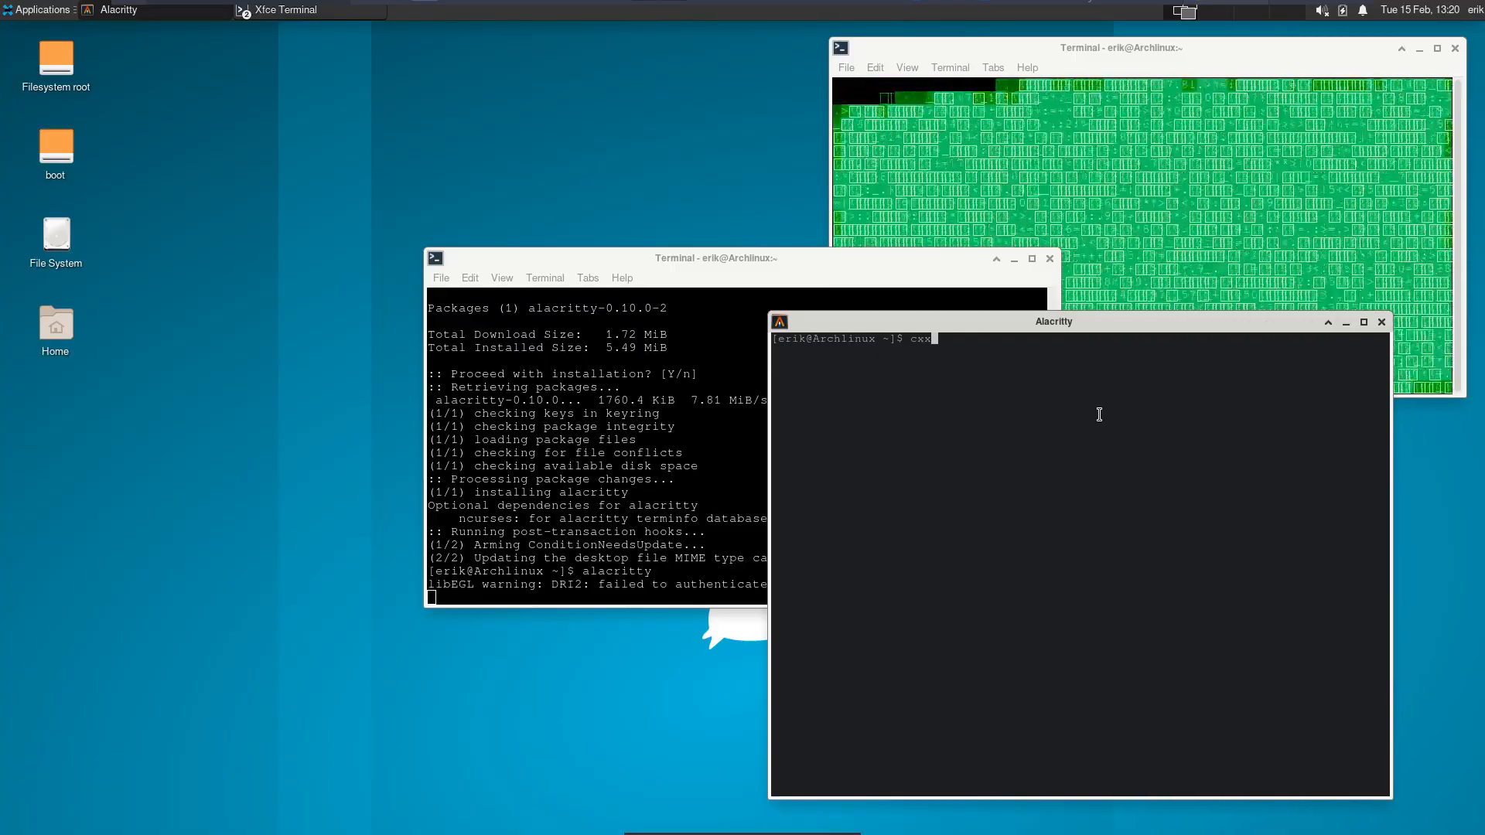
text(matrix)
key(Return)
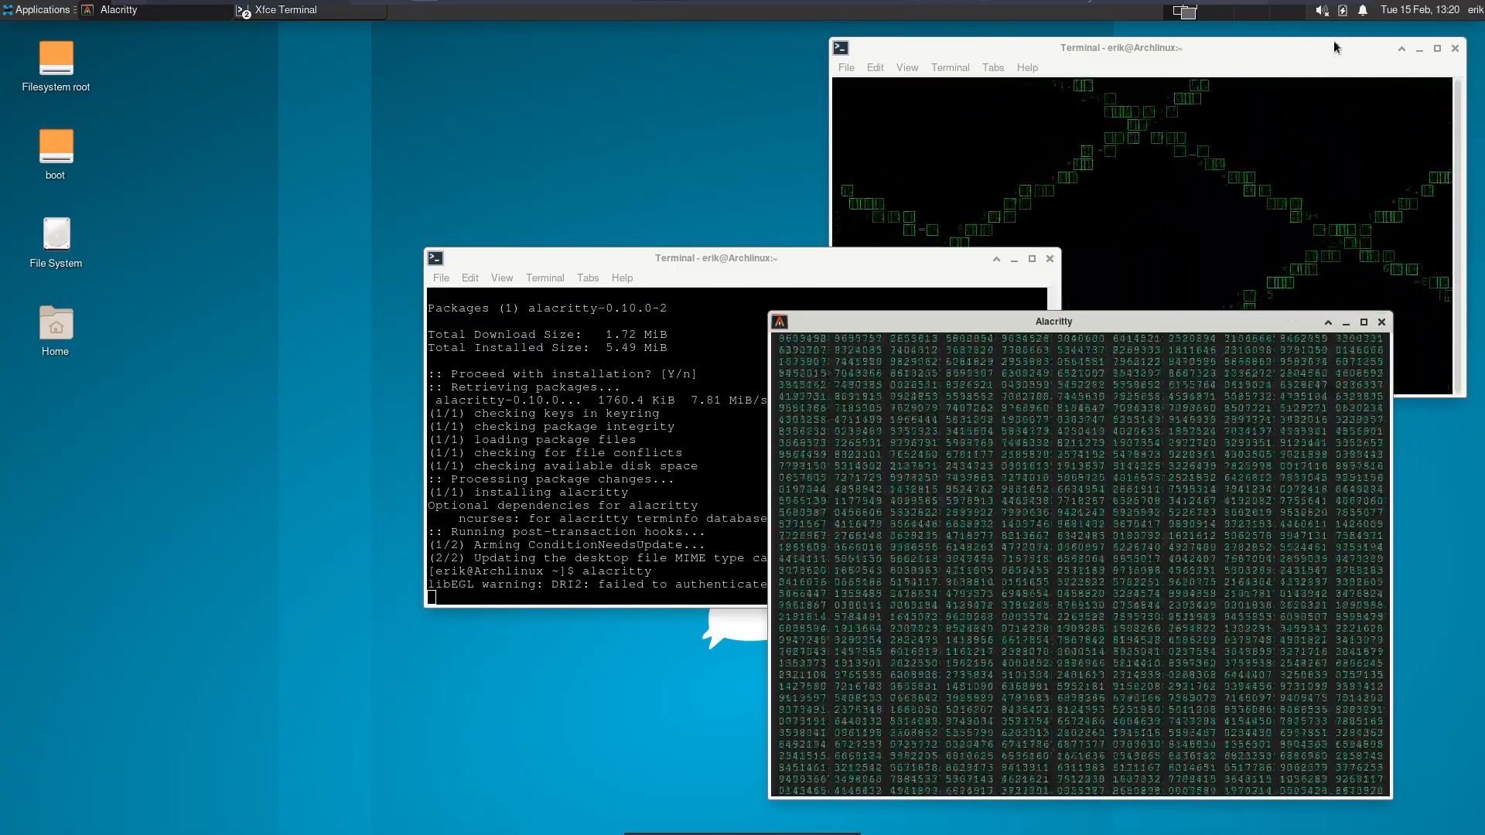
Arrange the two matrix windows one above the other and minimize the terminal that launched Alacritty.
mouse_move(1278, 53)
mouse_down()
mouse_move(952, 49)
mouse_move(1298, 39)
mouse_up()
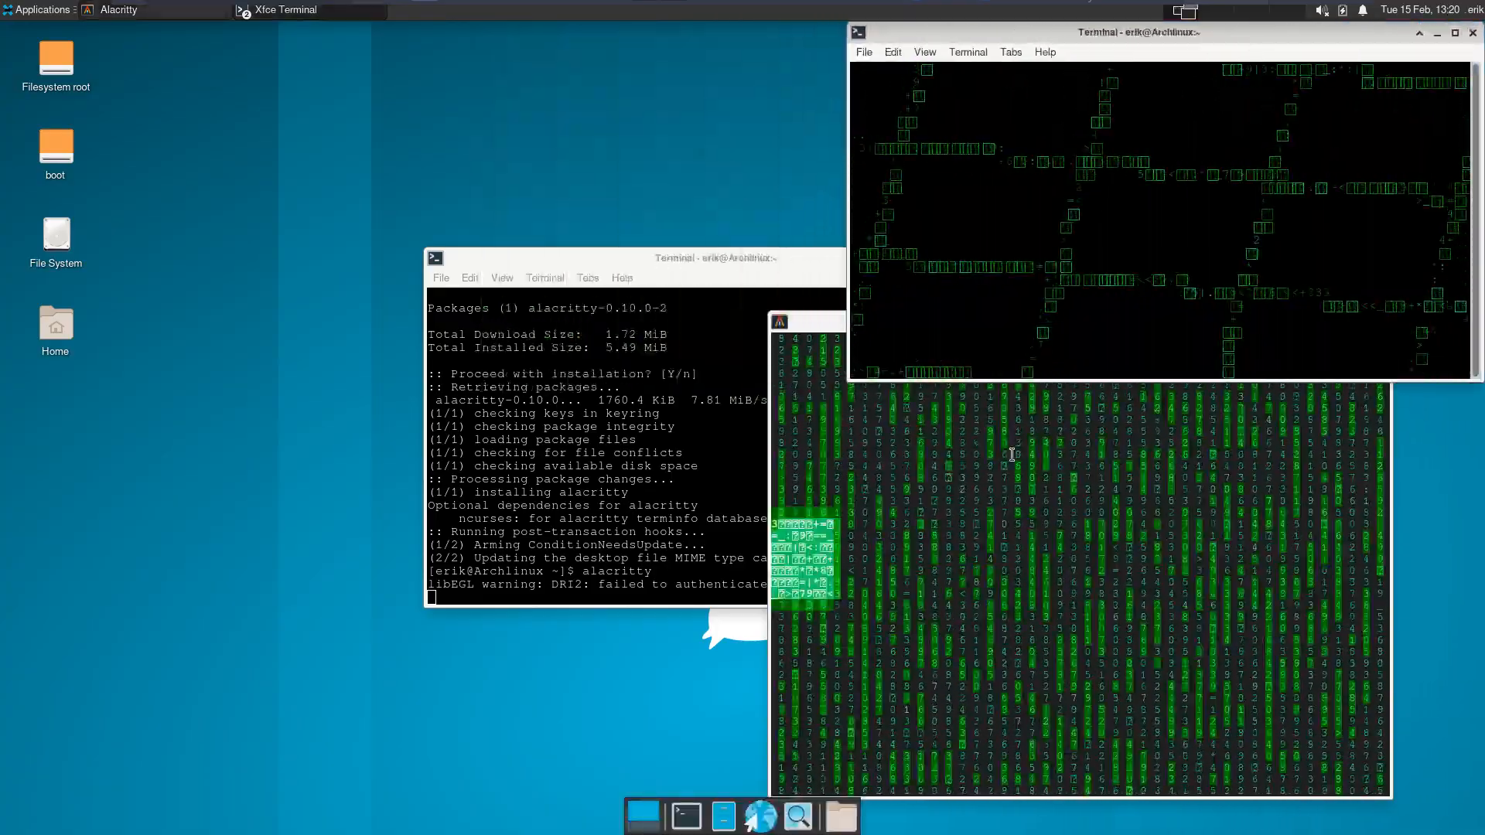
click(978, 554)
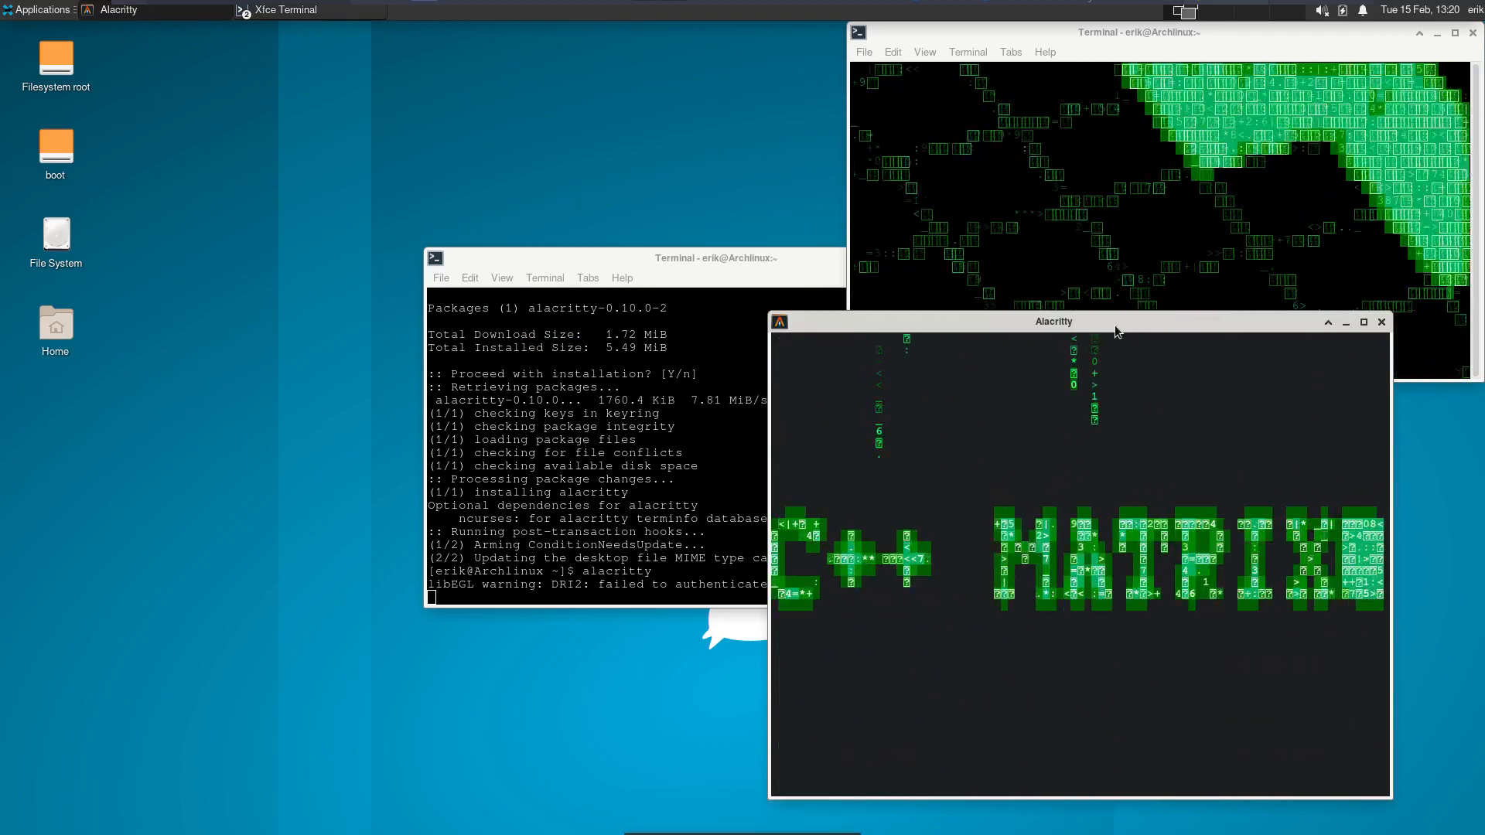
drag(1116, 331, 1174, 401)
click(722, 407)
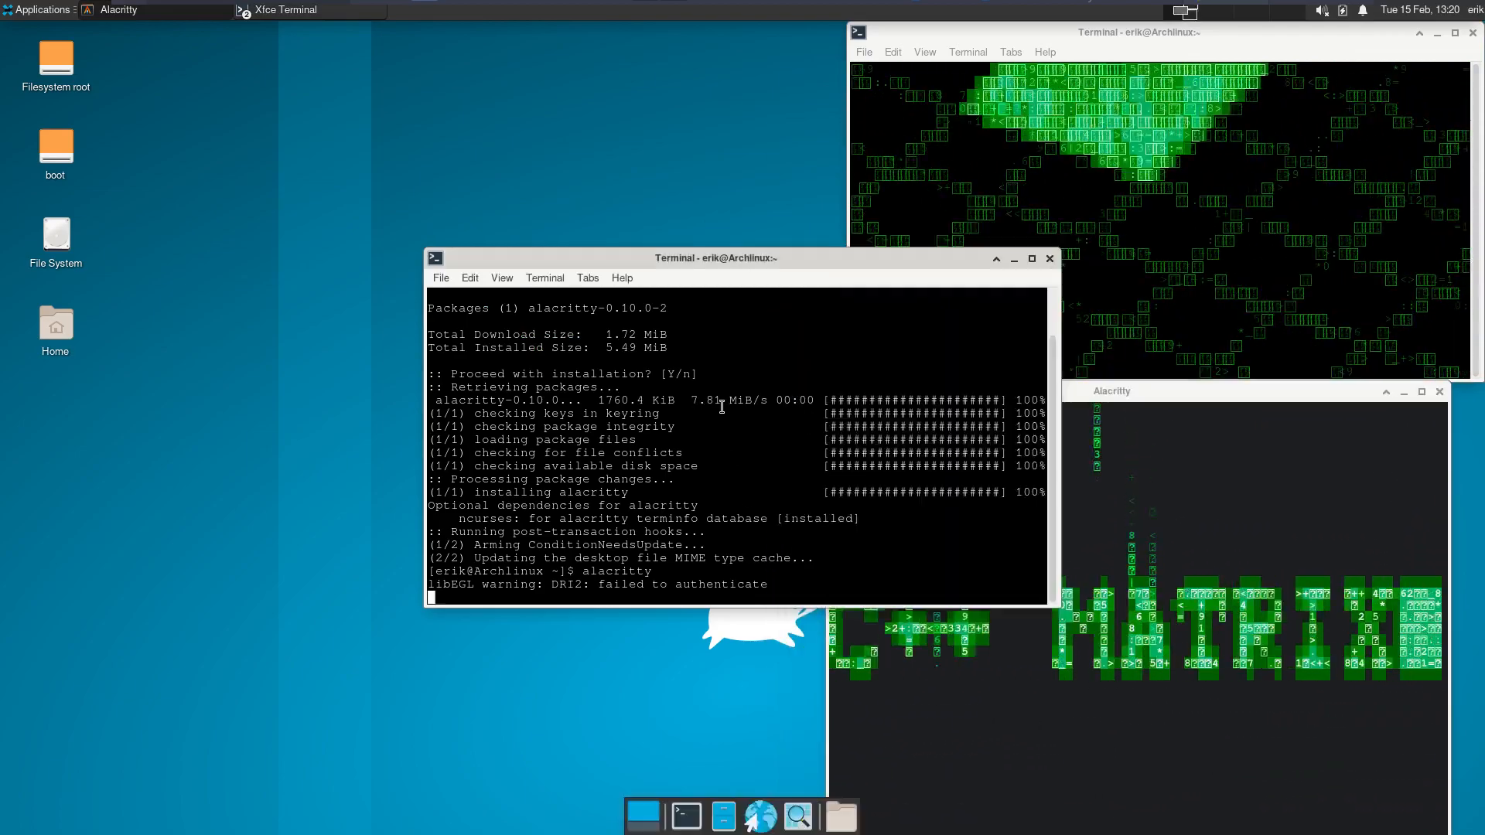
click(1014, 260)
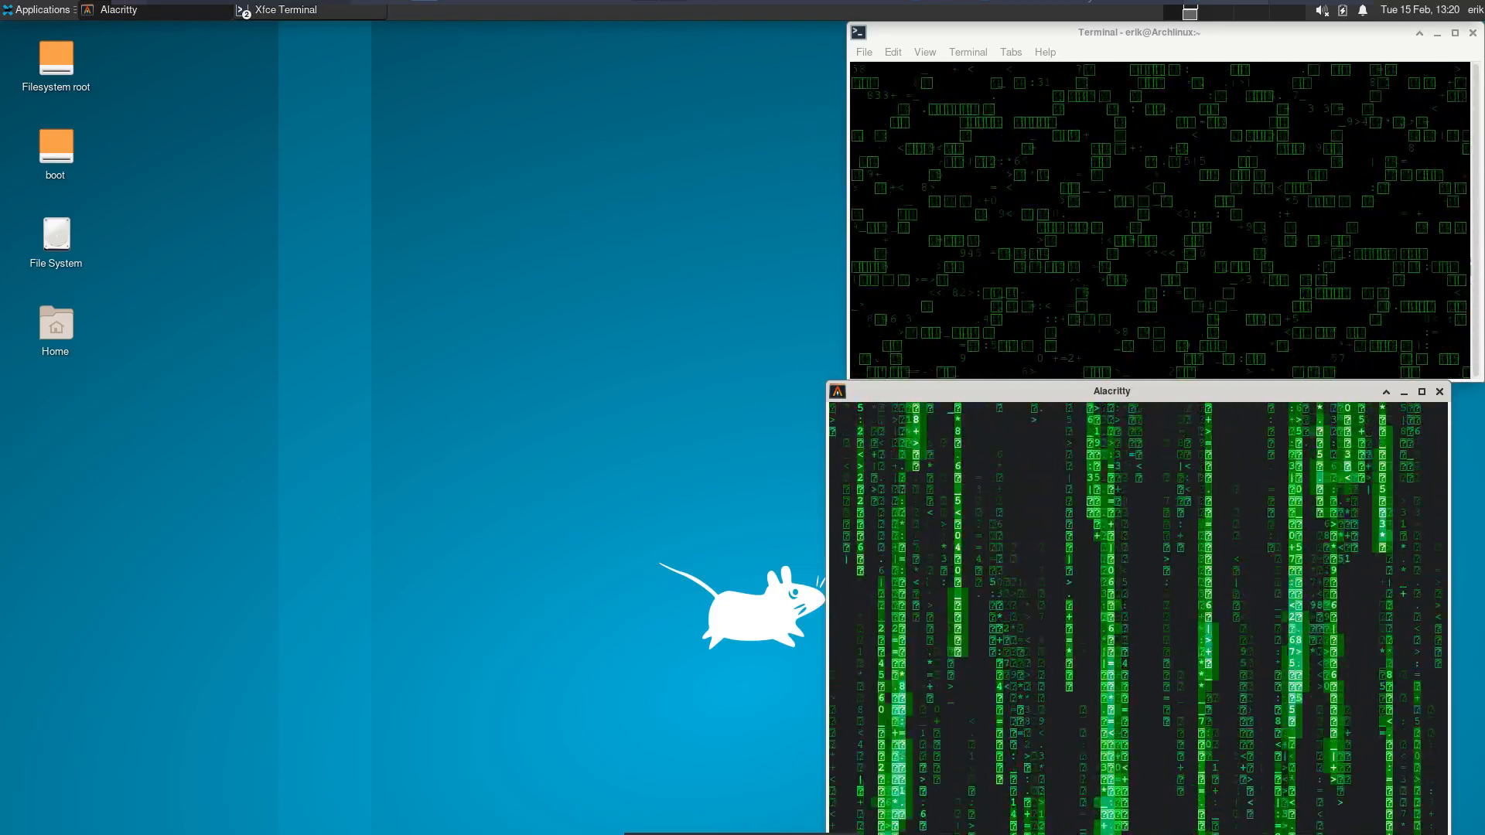
Close the Xfce terminal running cxxmatrix, ending its process, and move the Alacritty window up into its place.
click(1472, 34)
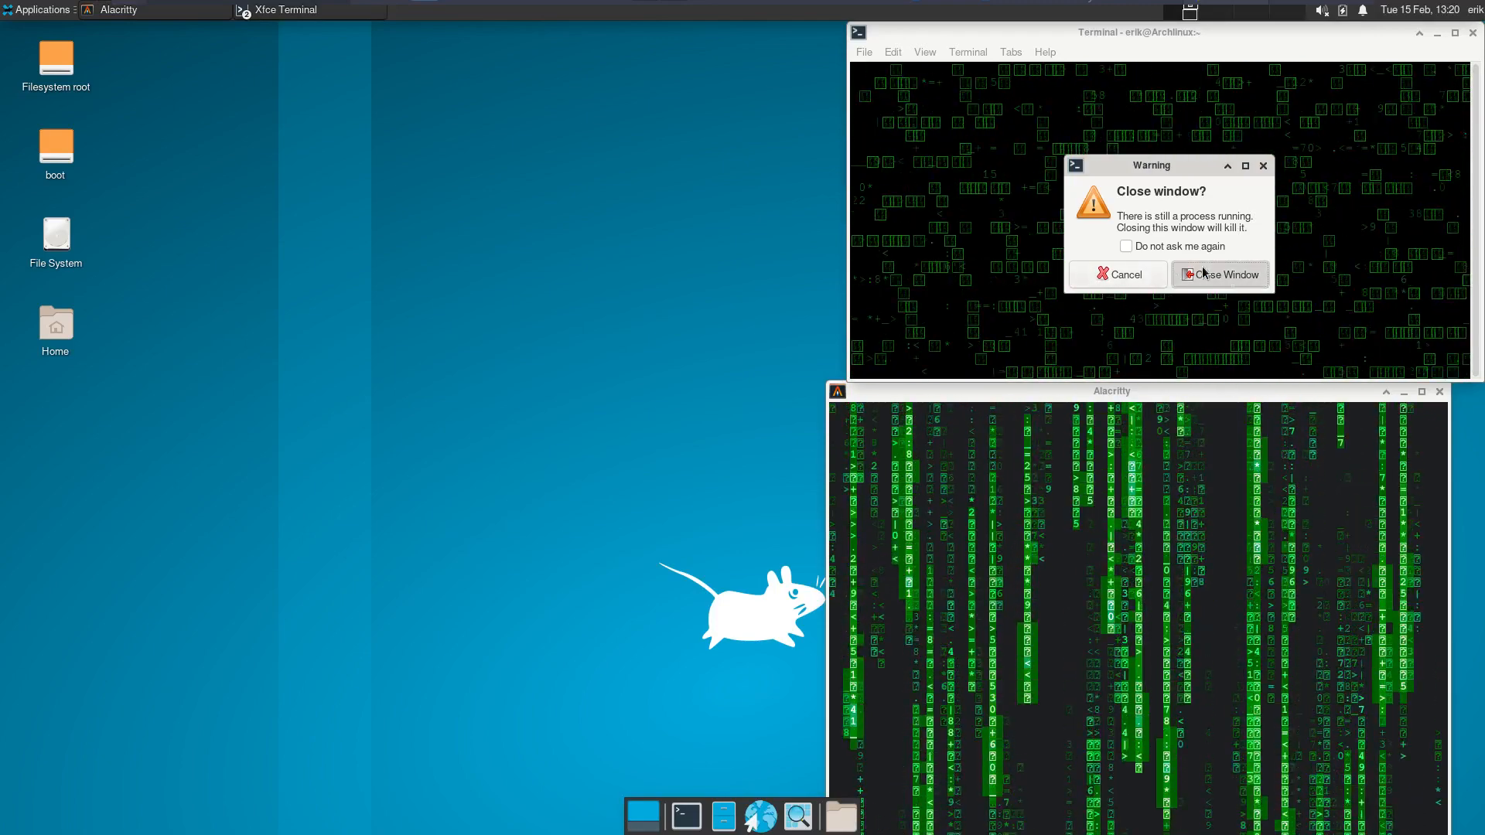
click(1221, 274)
drag(1213, 387, 1289, 43)
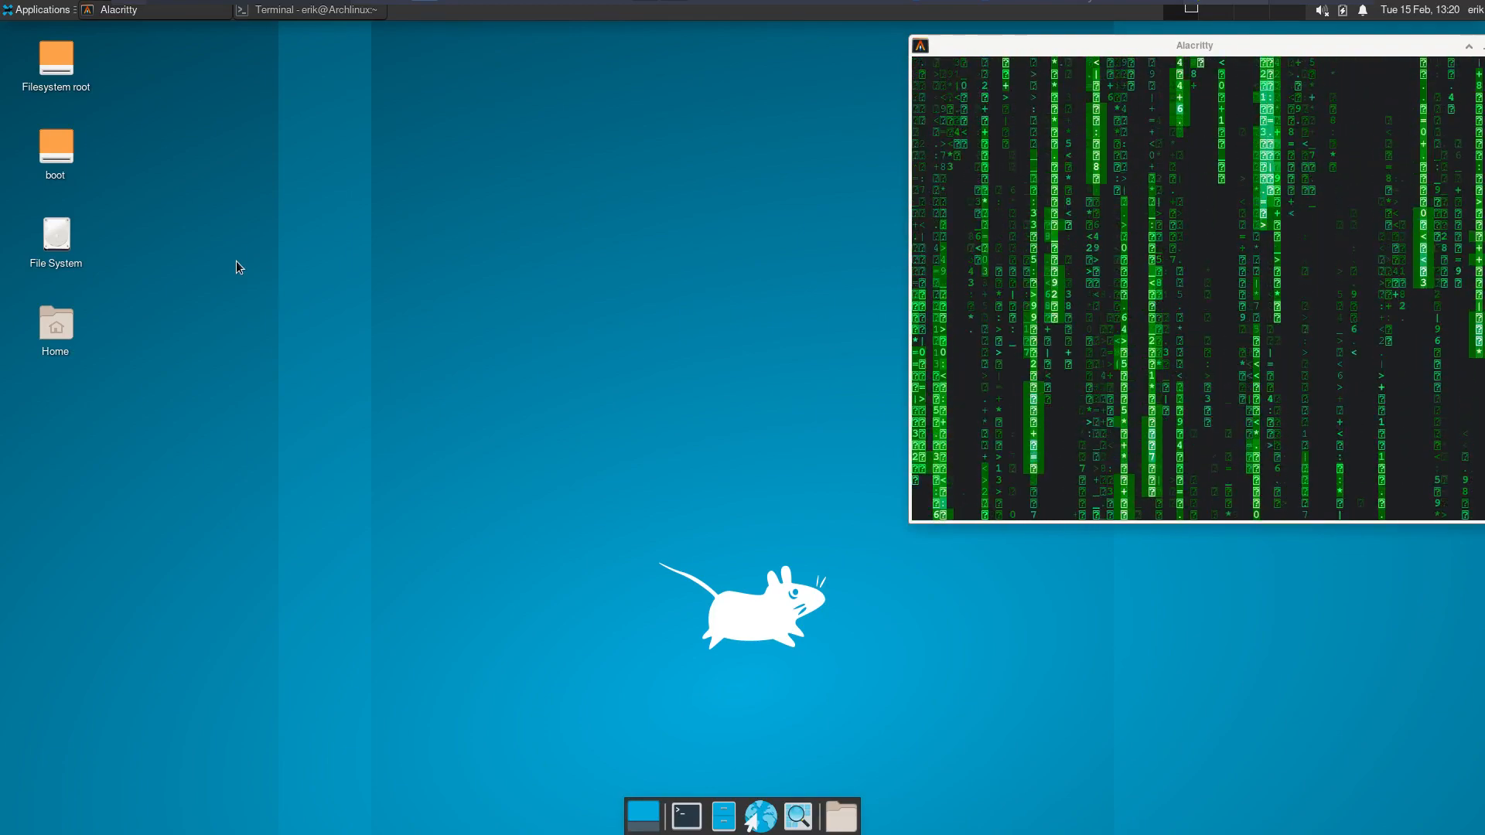
click(40, 9)
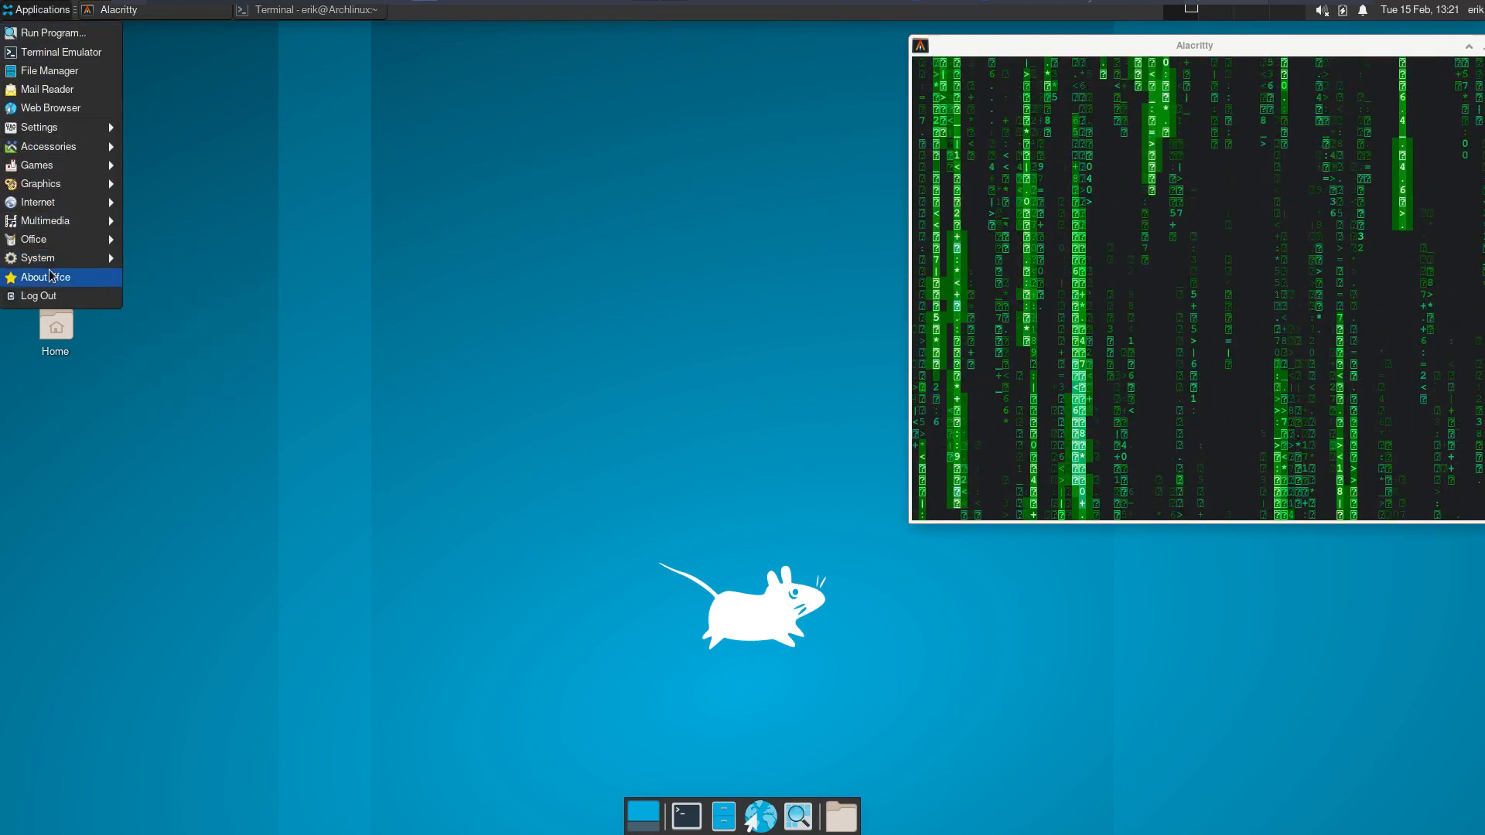
mouse_move(47, 258)
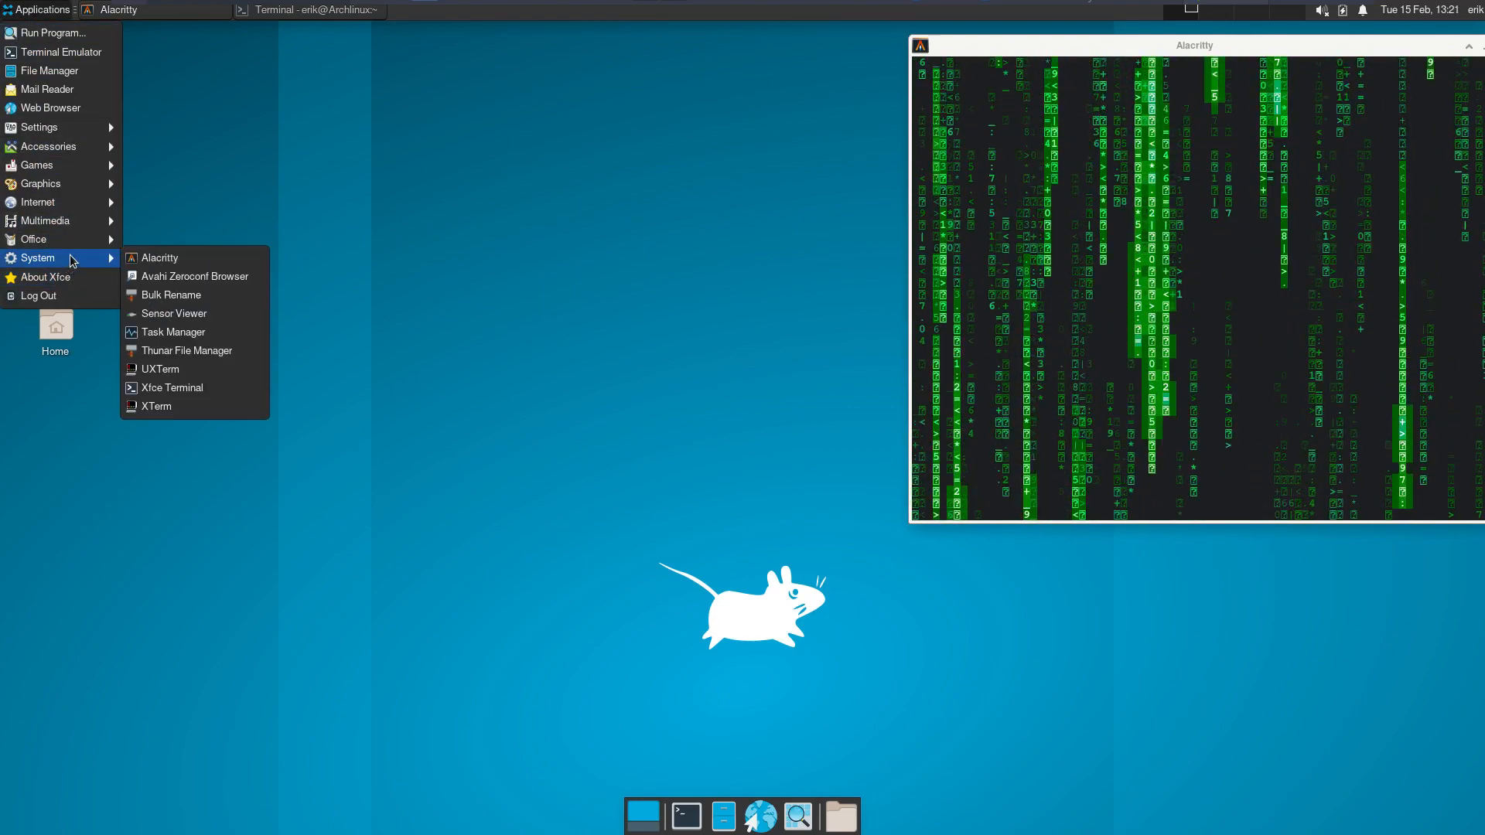
click(257, 212)
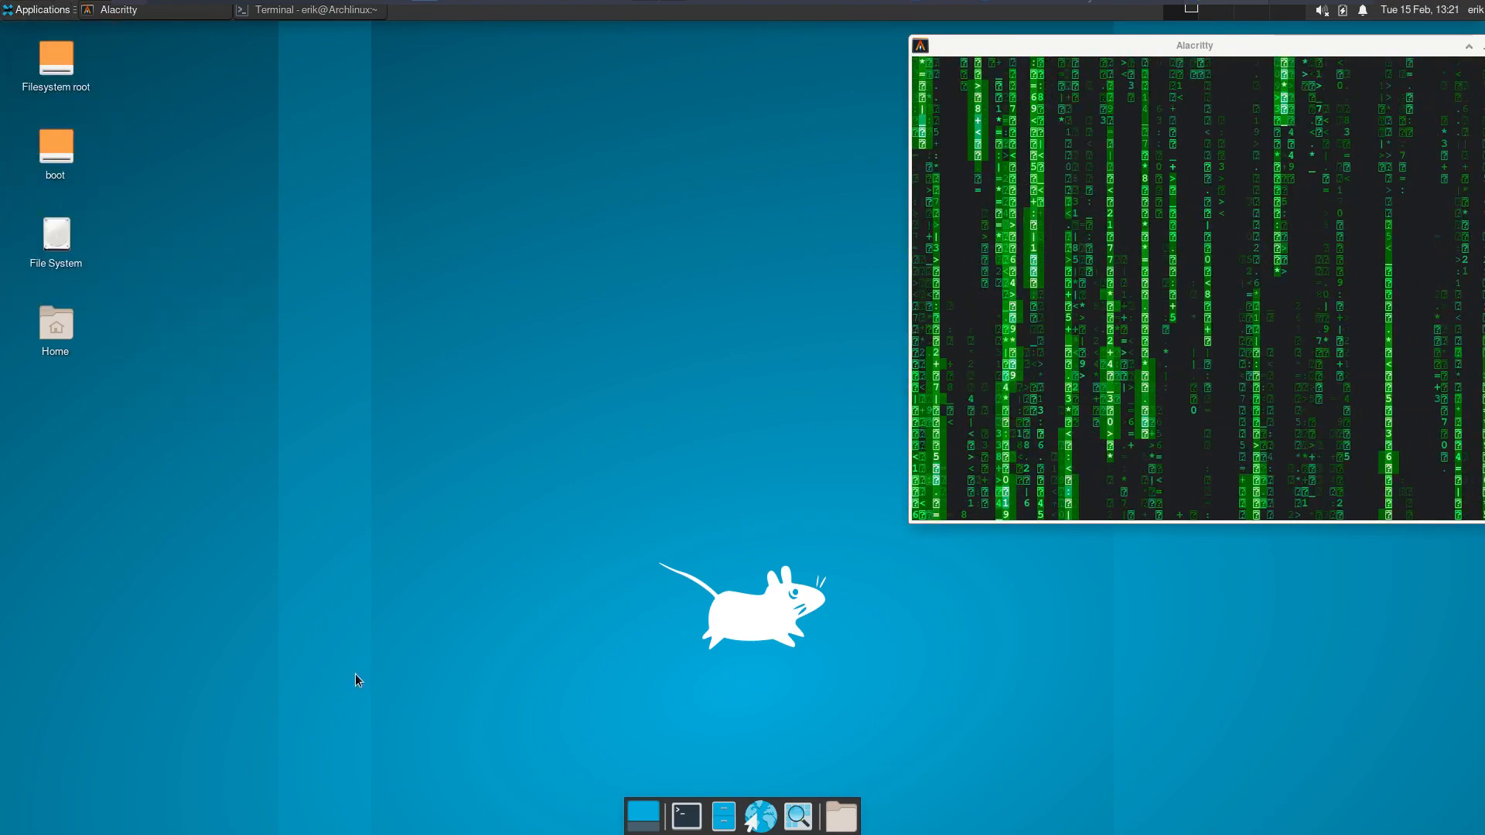
Open a new terminal and install pamac-all with sudo pacman -S pamac-all, entering the account password and accepting the installation.
text(sudof a)
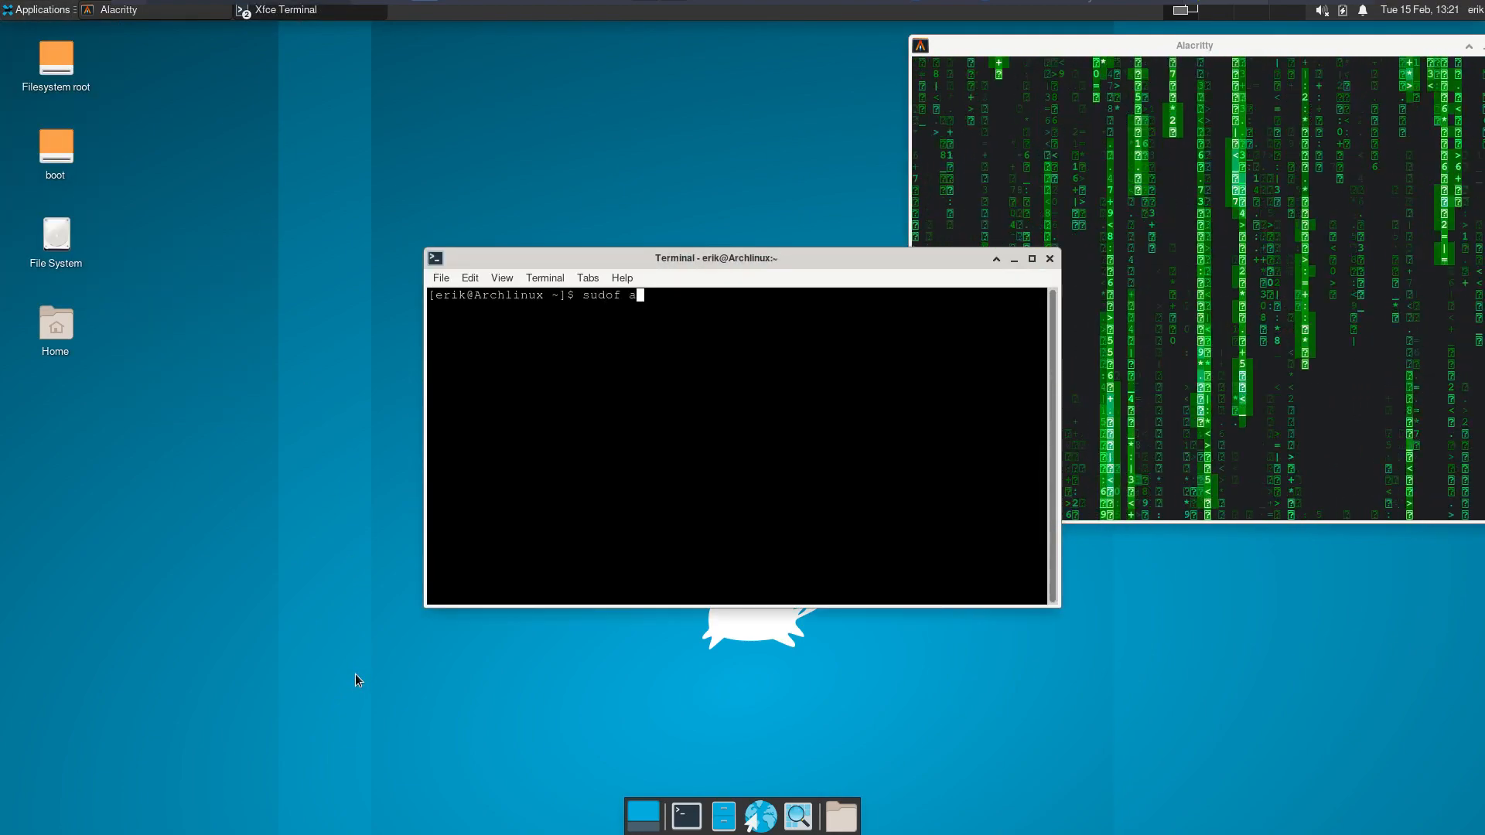
key(BackSpace)
key(BackSpace)
text(pc)
key(BackSpace)
text(acman )
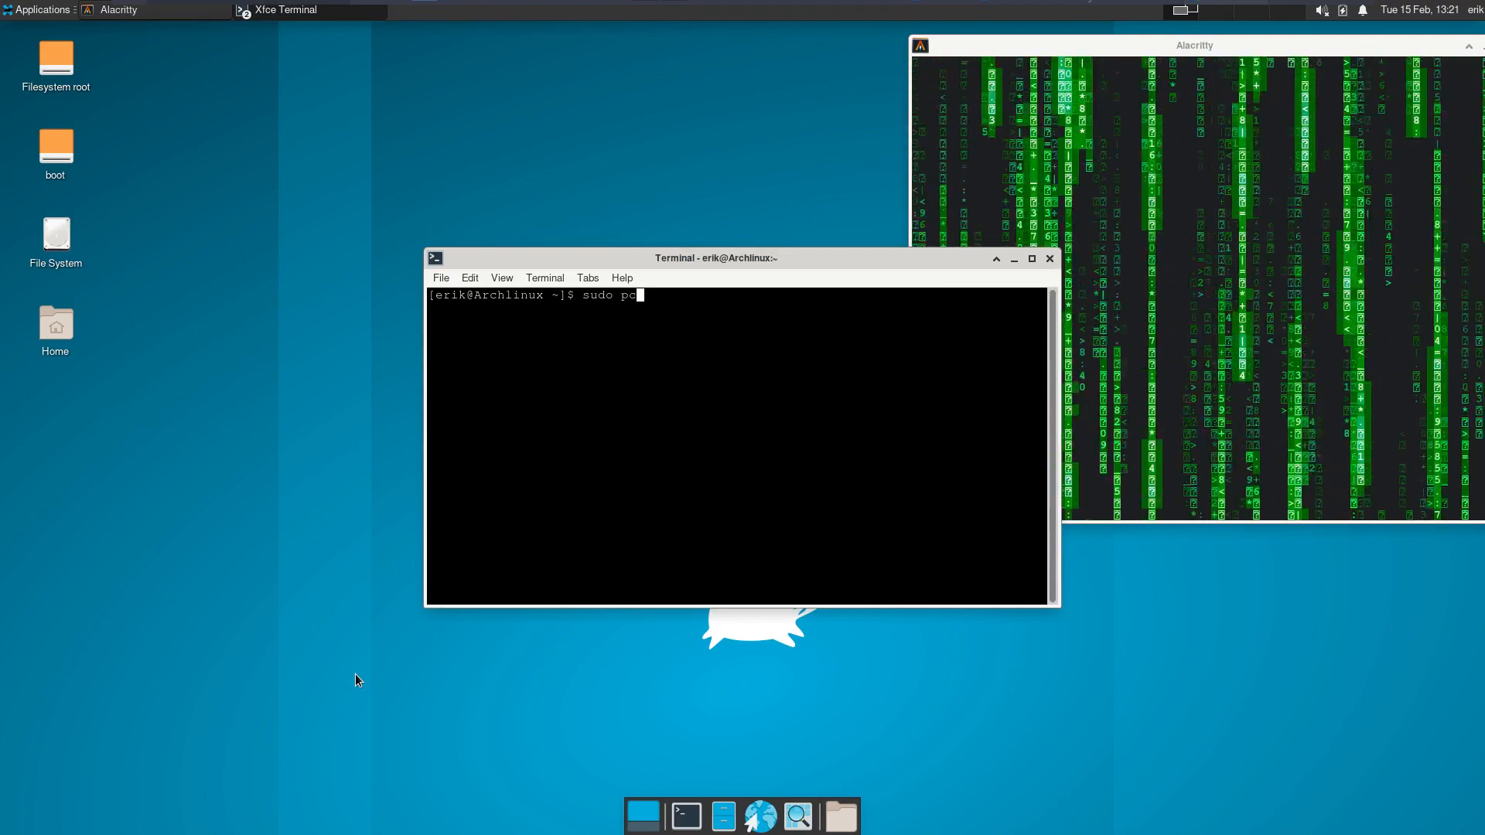
text(-S )
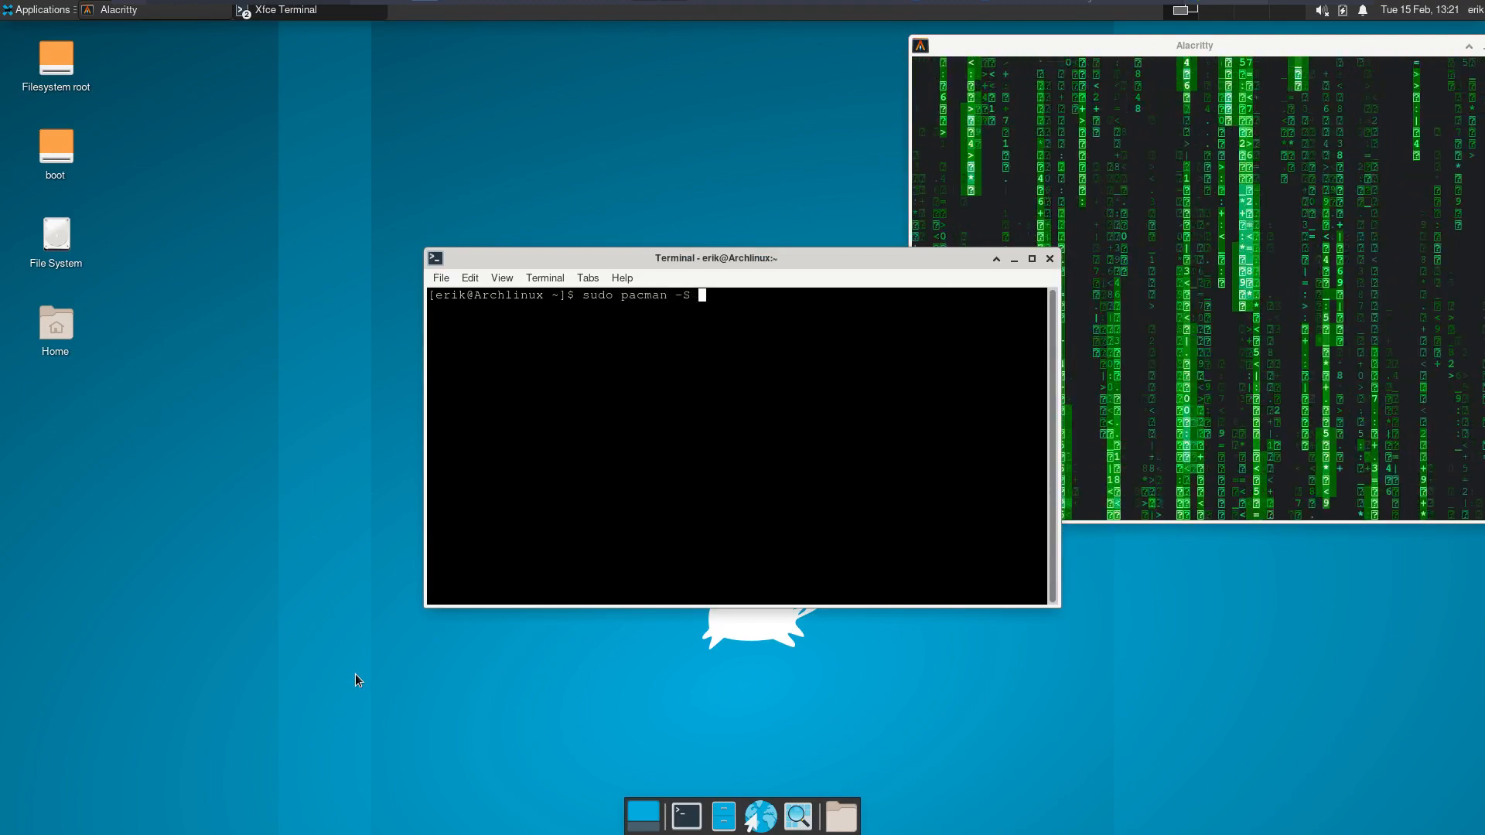
text(pamac-all)
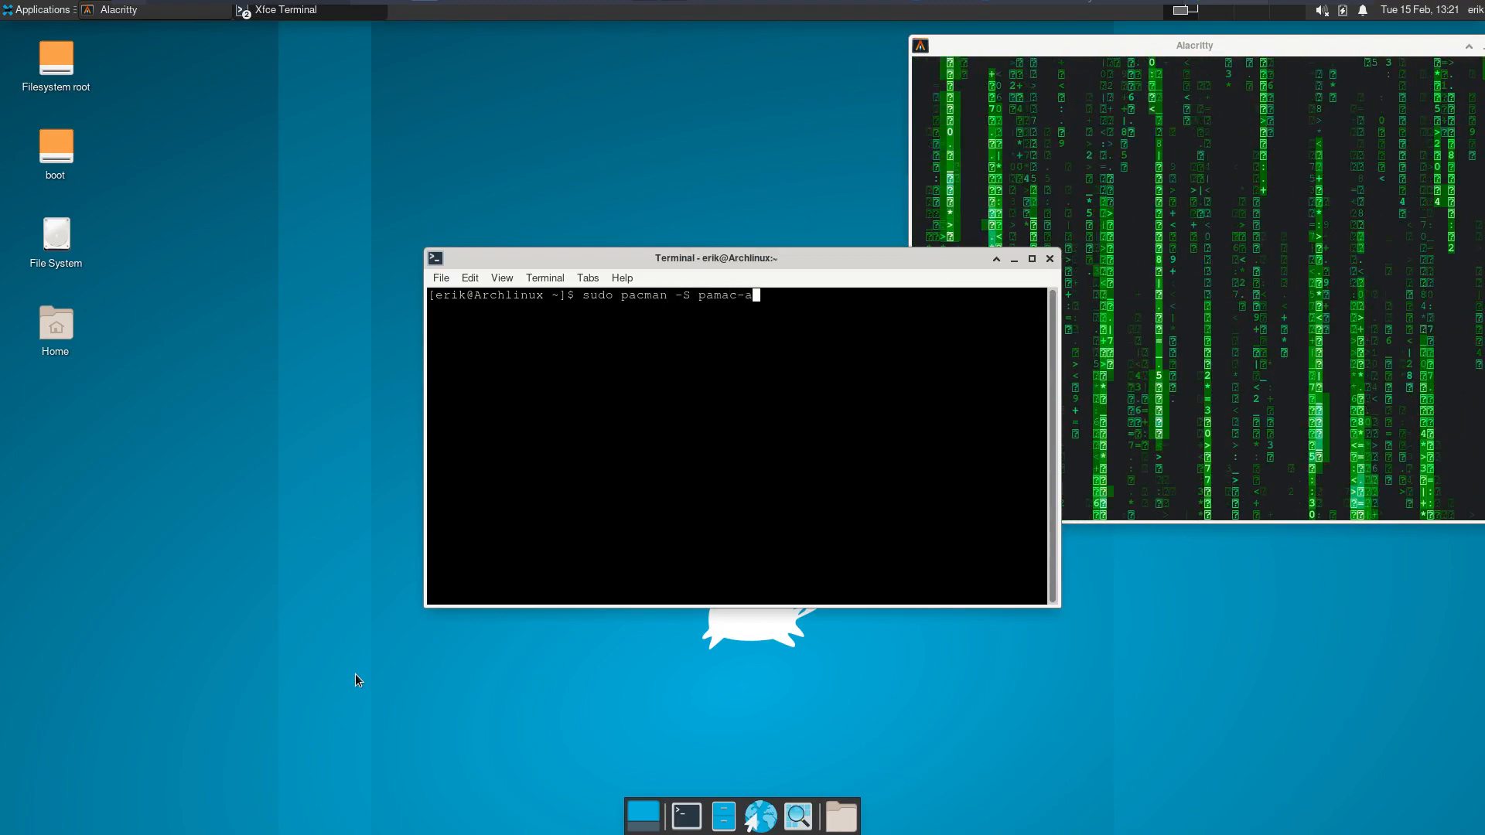
key(Return)
key(Return)
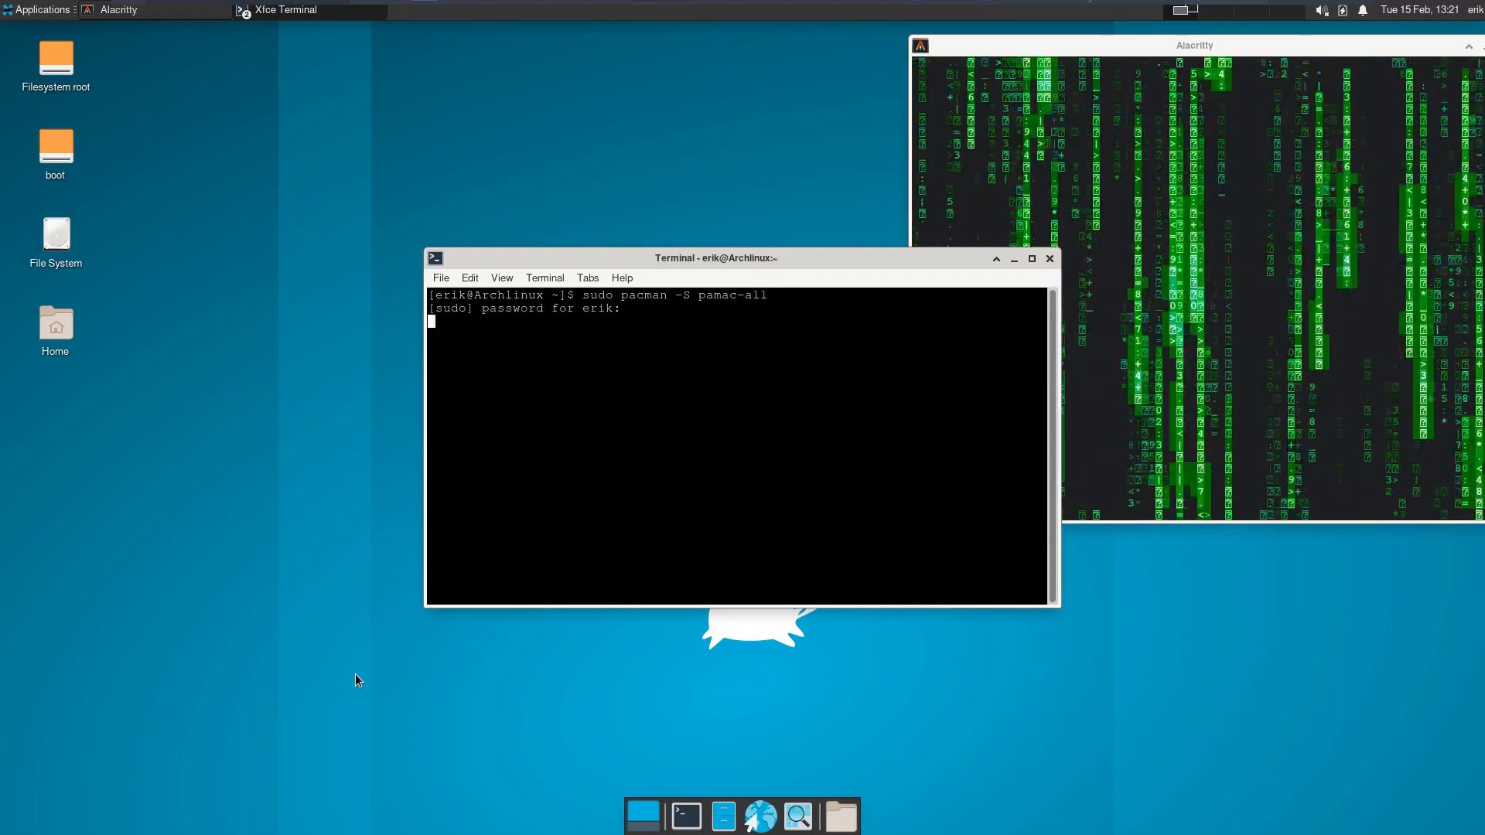
key(Return)
key(Return)
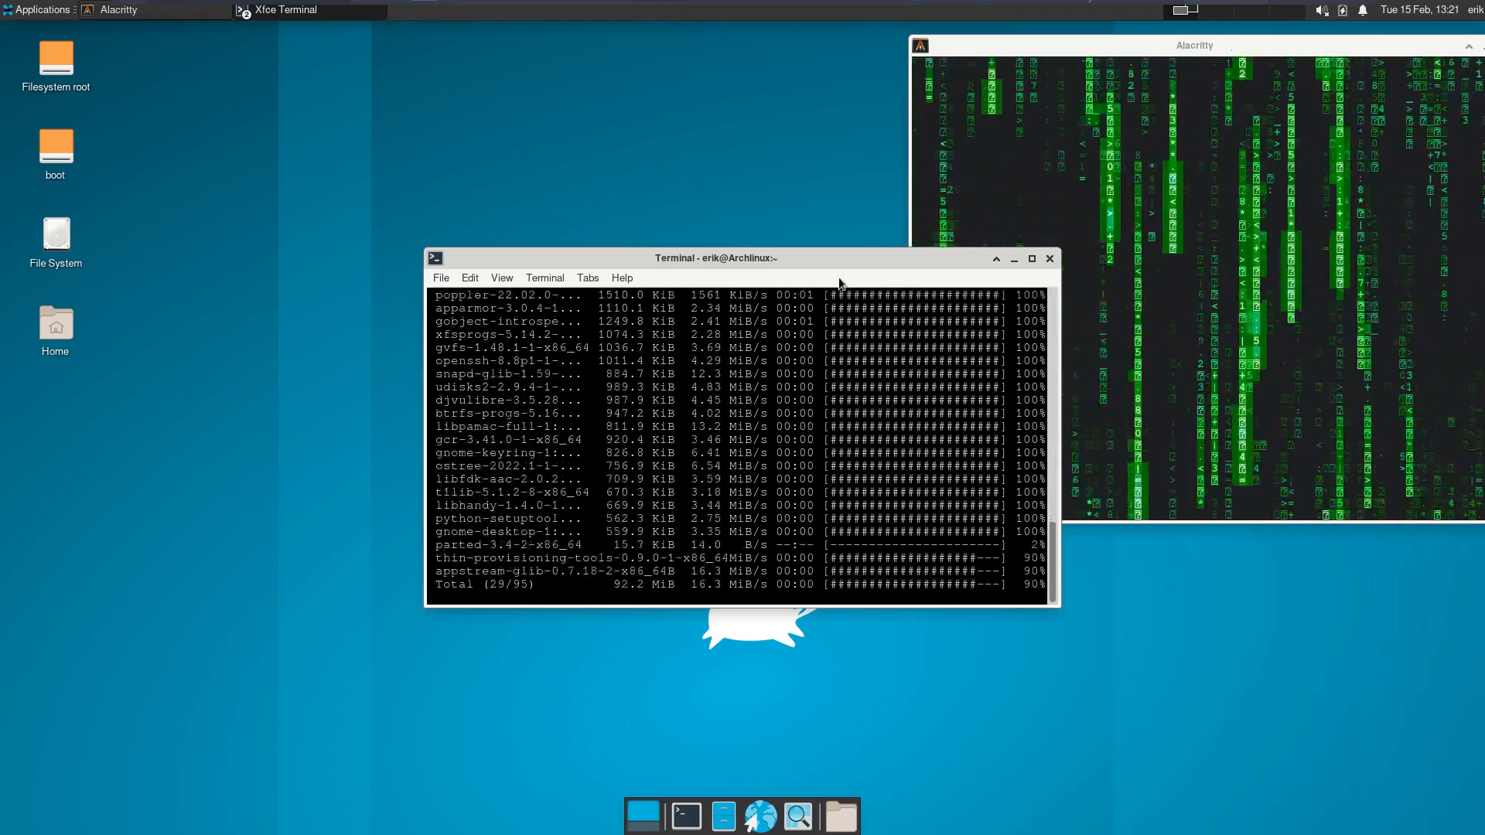
Move the terminal clear of the Alacritty window and list the available commands that begin with pamac.
drag(836, 258, 613, 102)
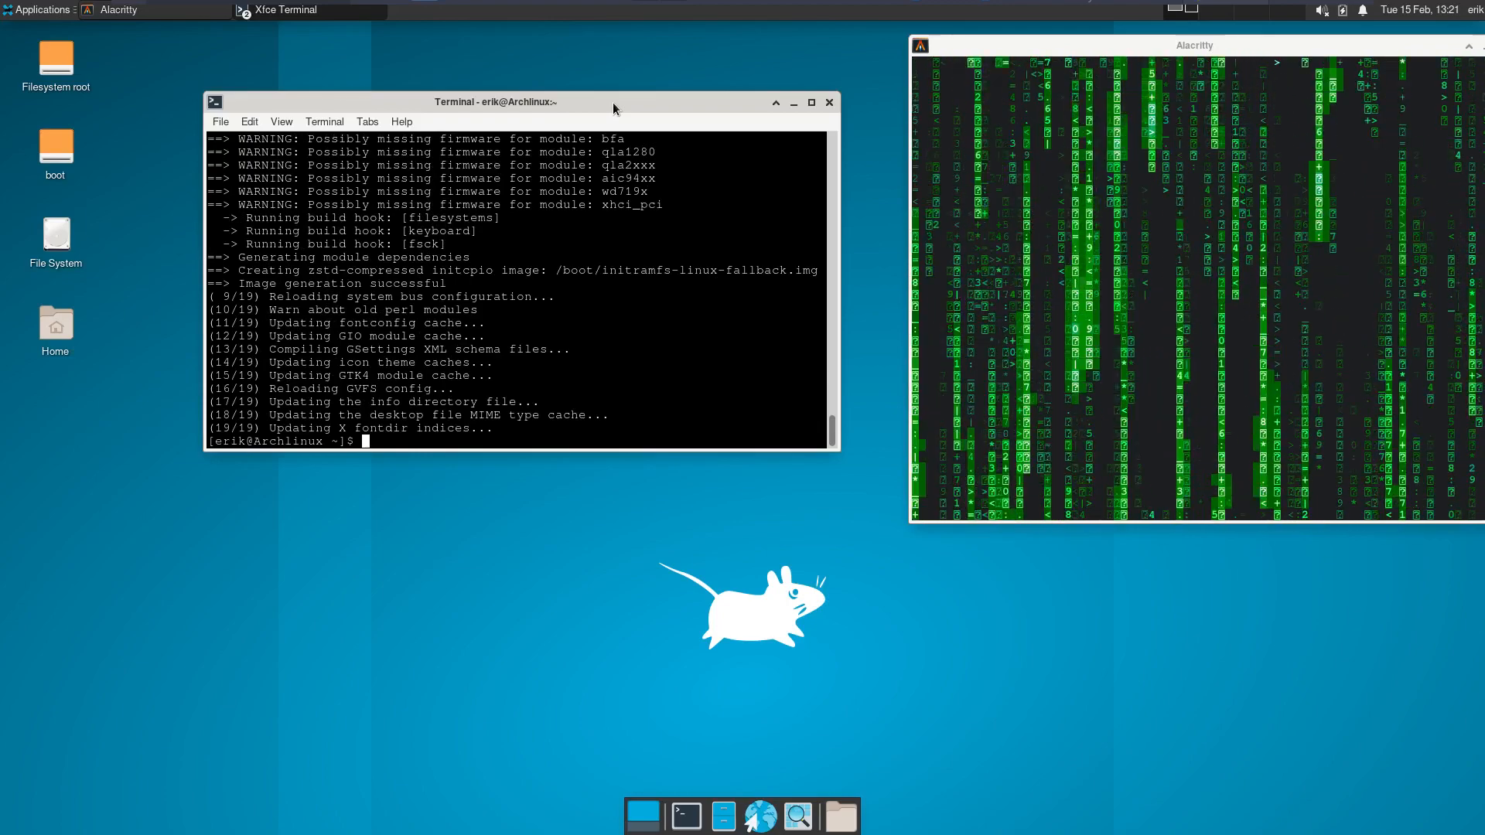
text(pa)
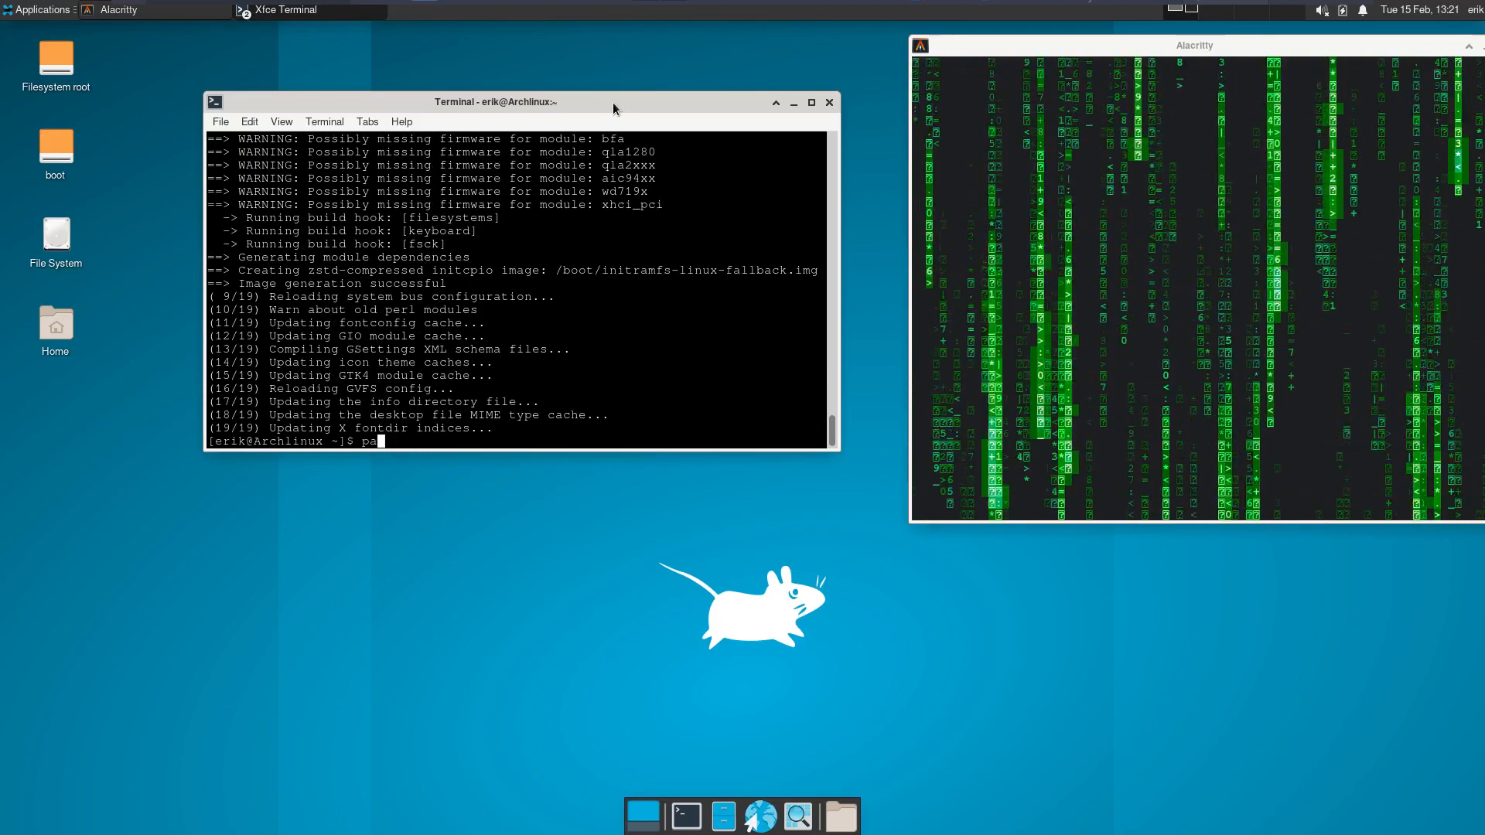
text(mac)
key(Tab)
key(Tab)
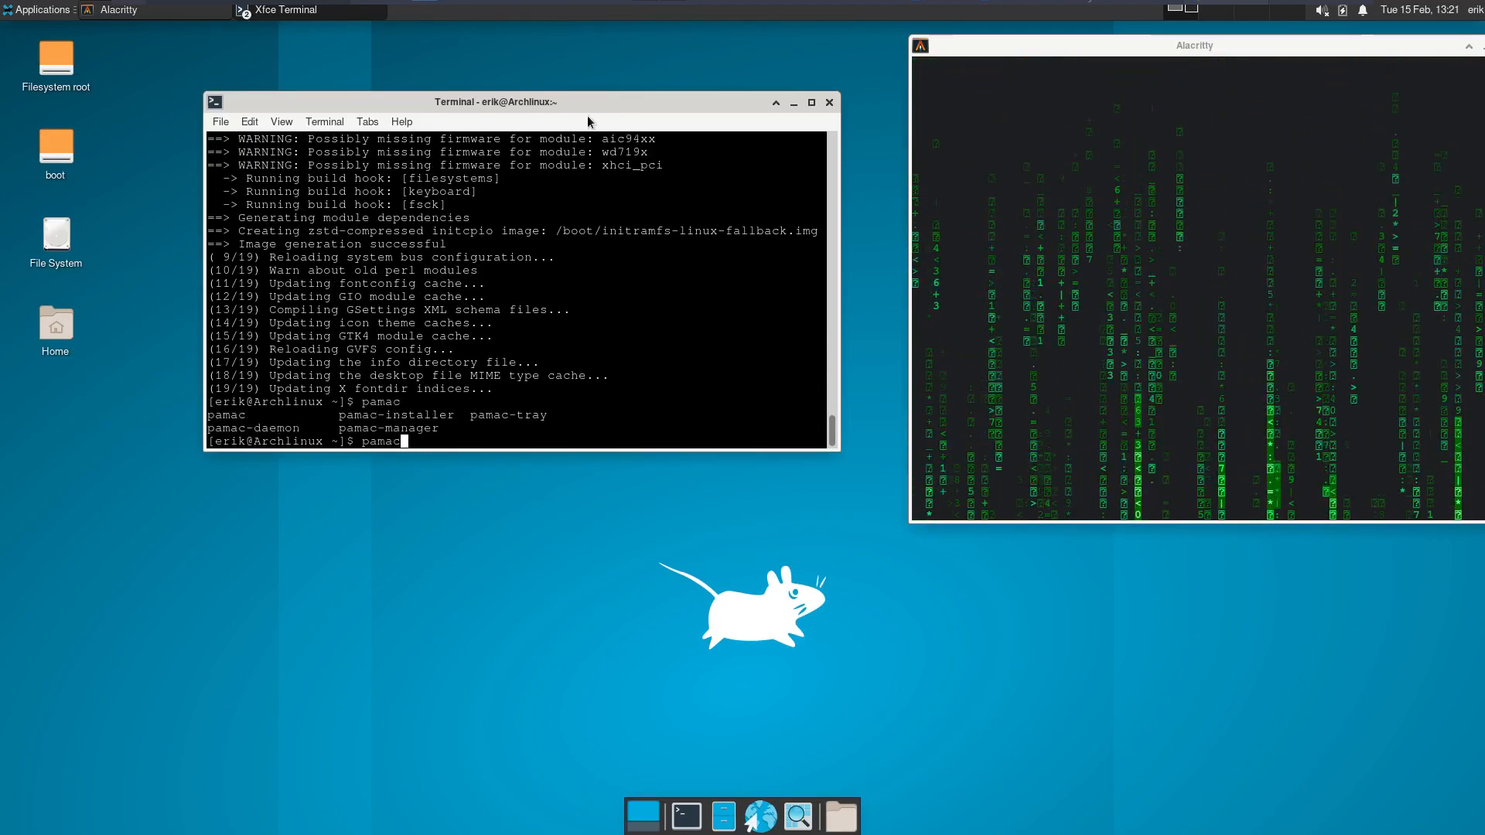
Launch the Add/Remove Software application from the Settings category.
click(39, 10)
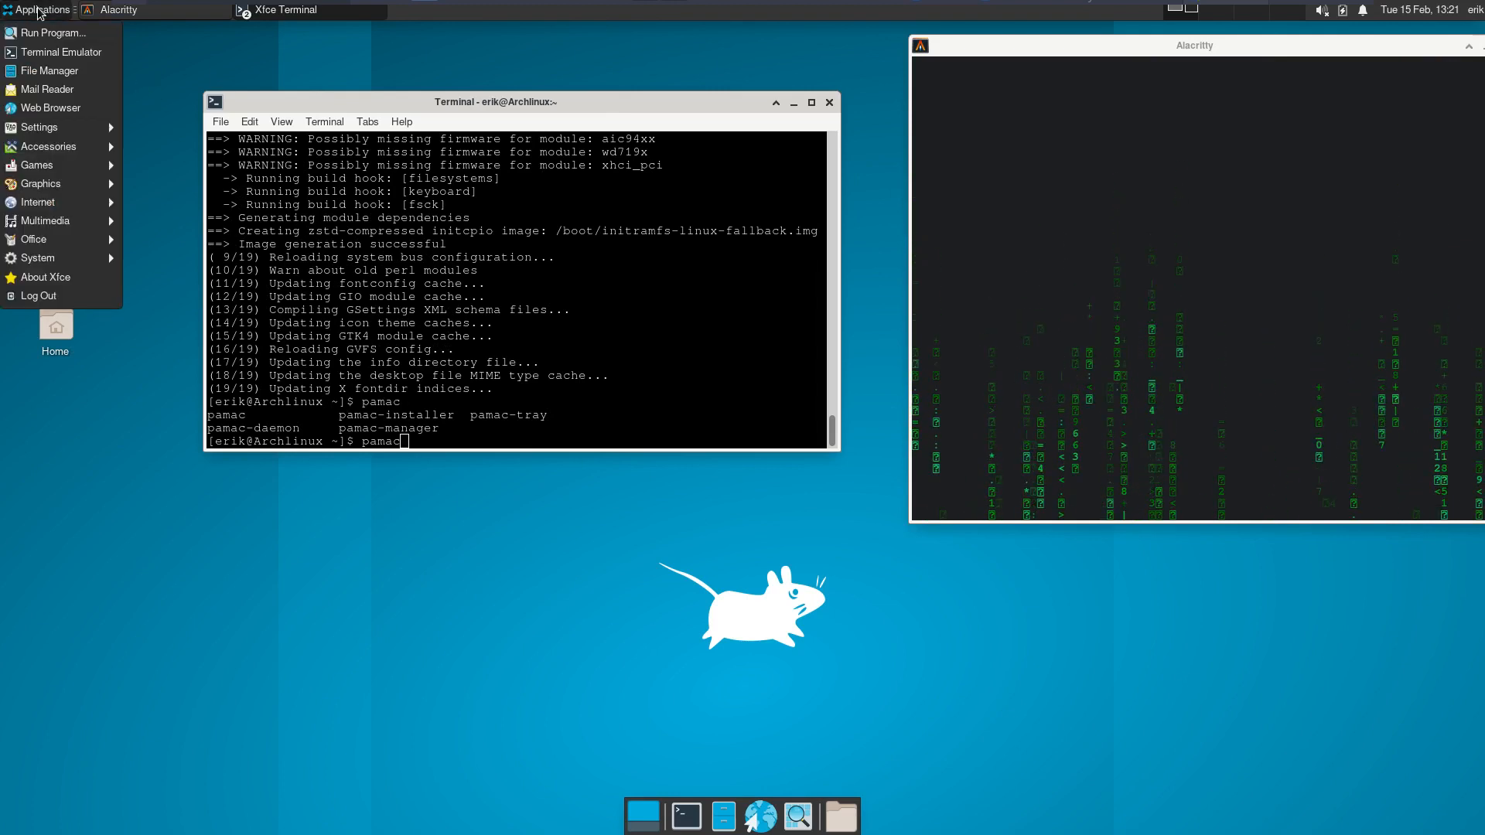
mouse_move(90, 265)
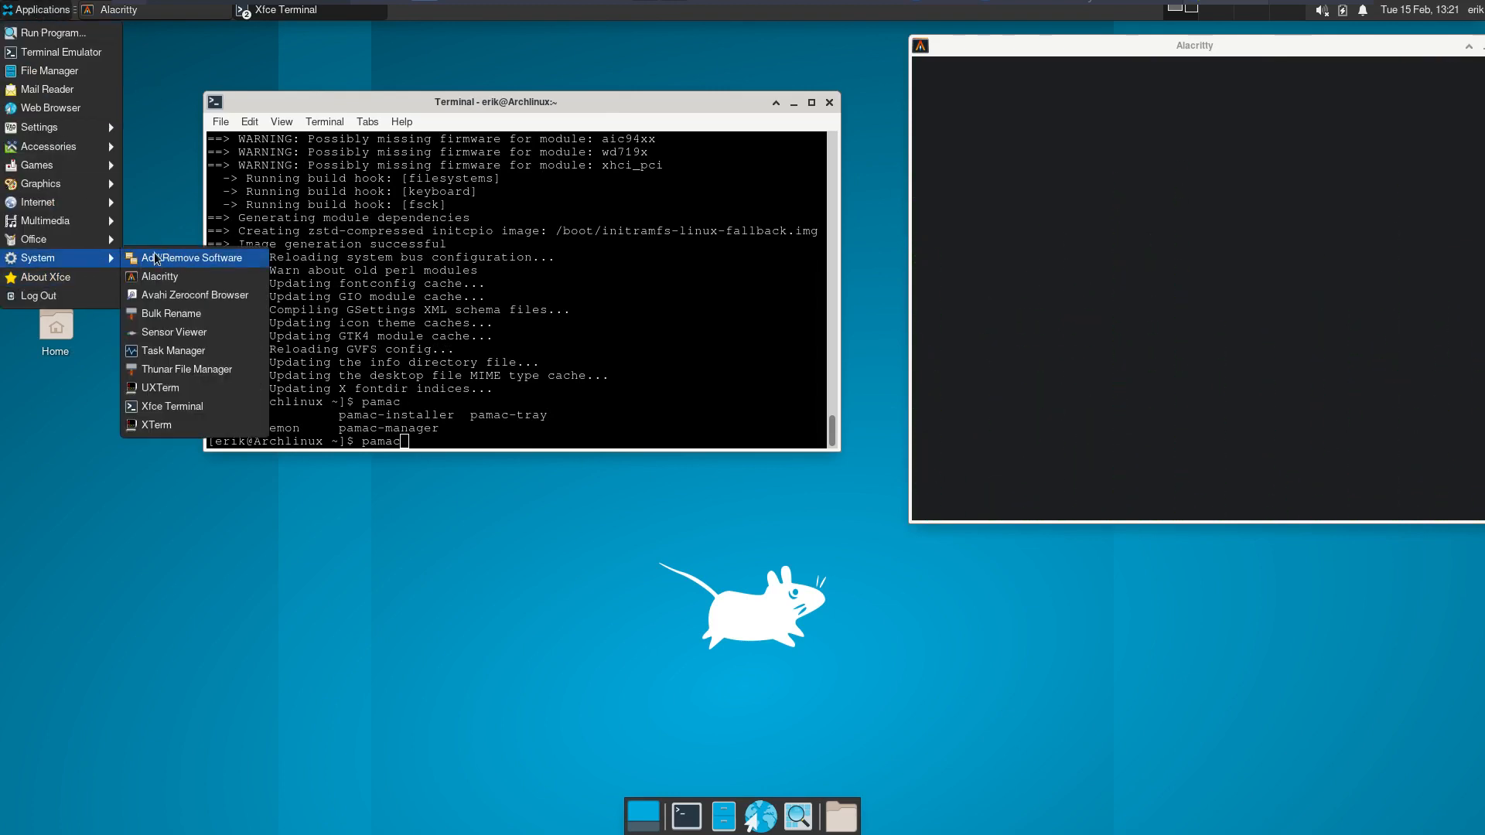
mouse_move(73, 239)
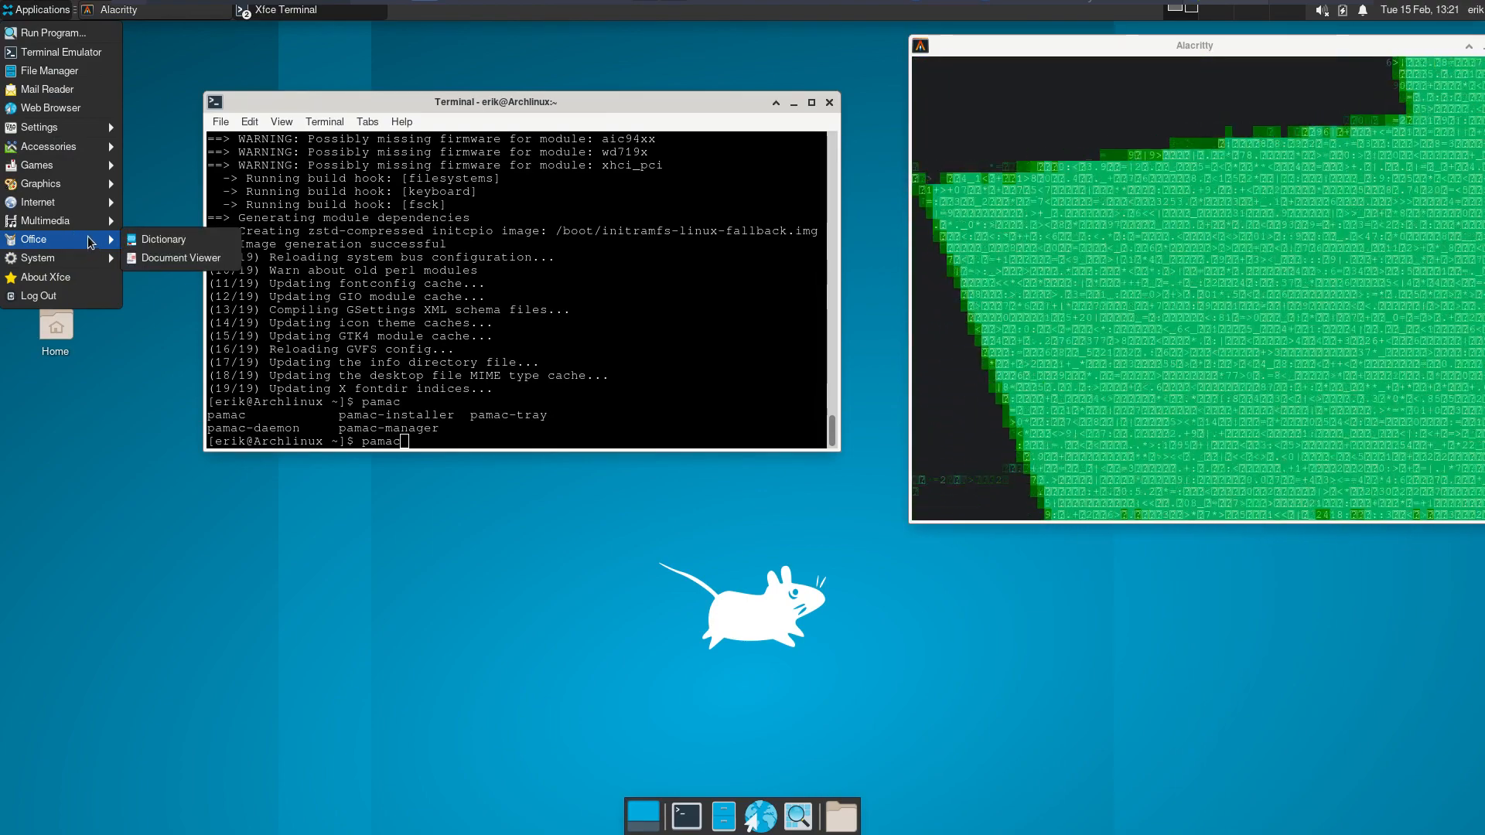
mouse_move(81, 130)
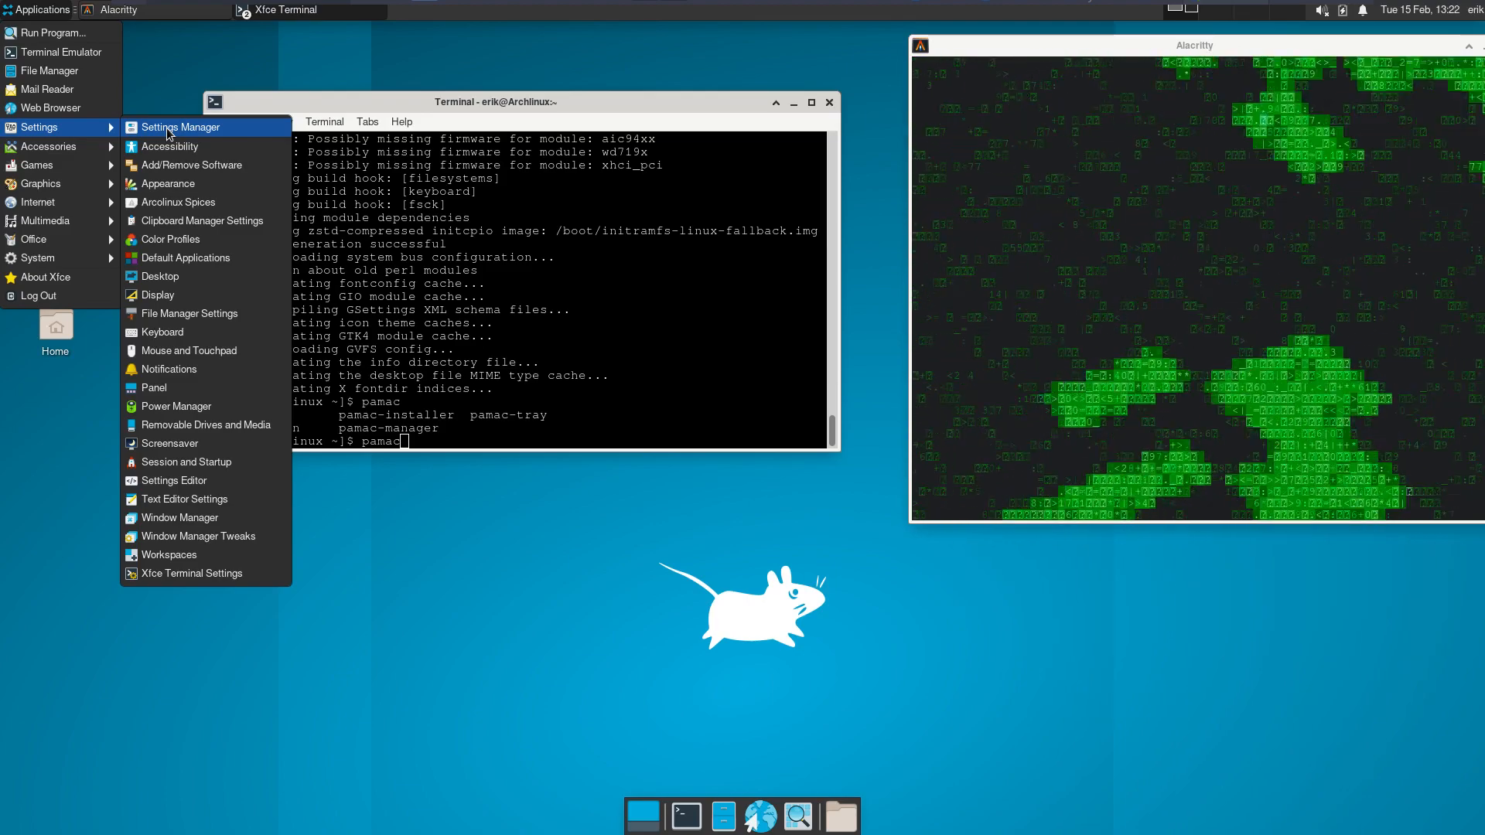
click(189, 167)
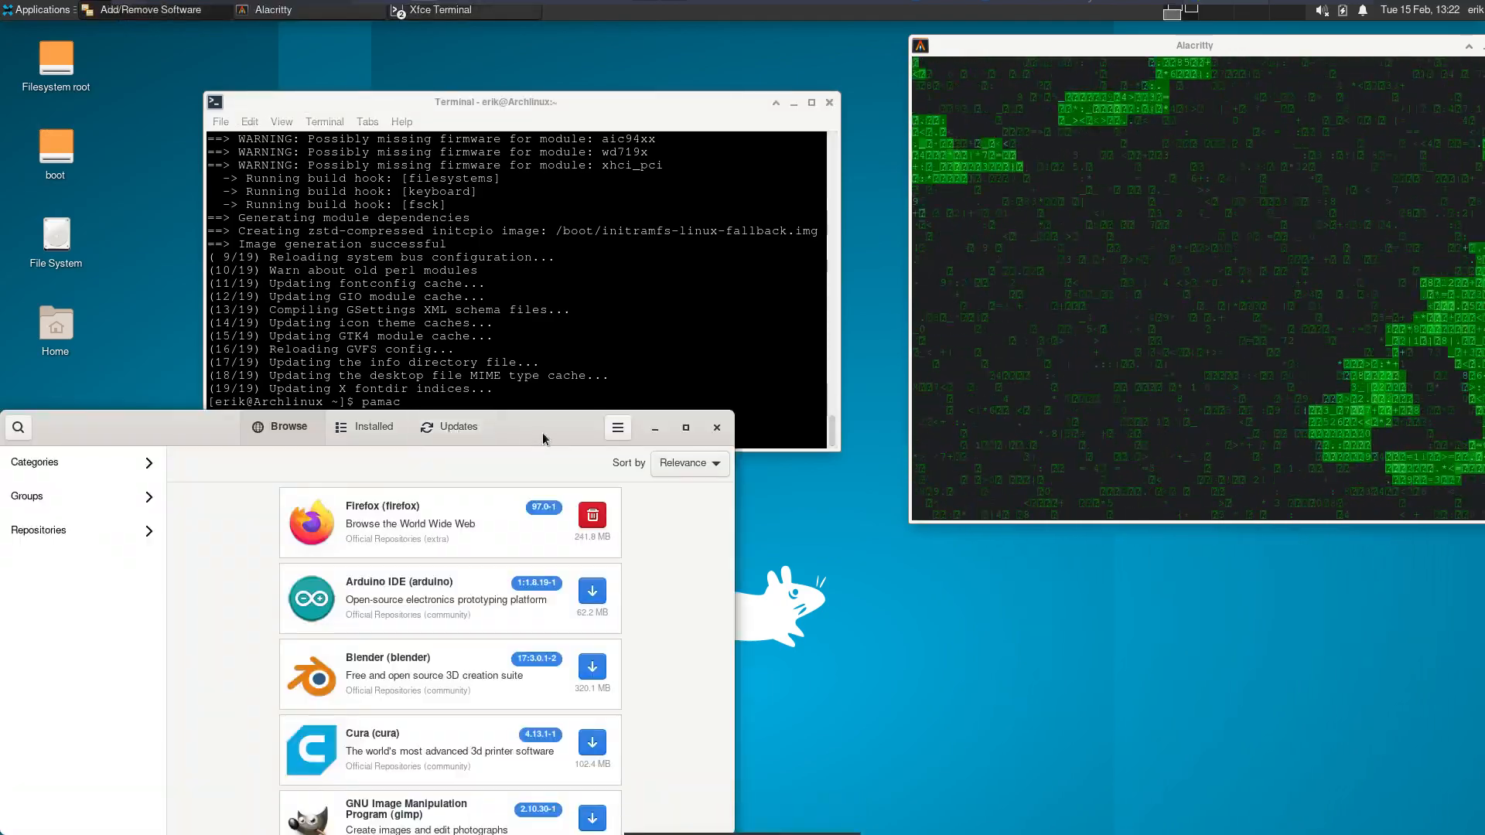
Move the Add/Remove Software window up on the desktop and look through the packages in the arcolinux_repo repository.
drag(543, 439, 608, 101)
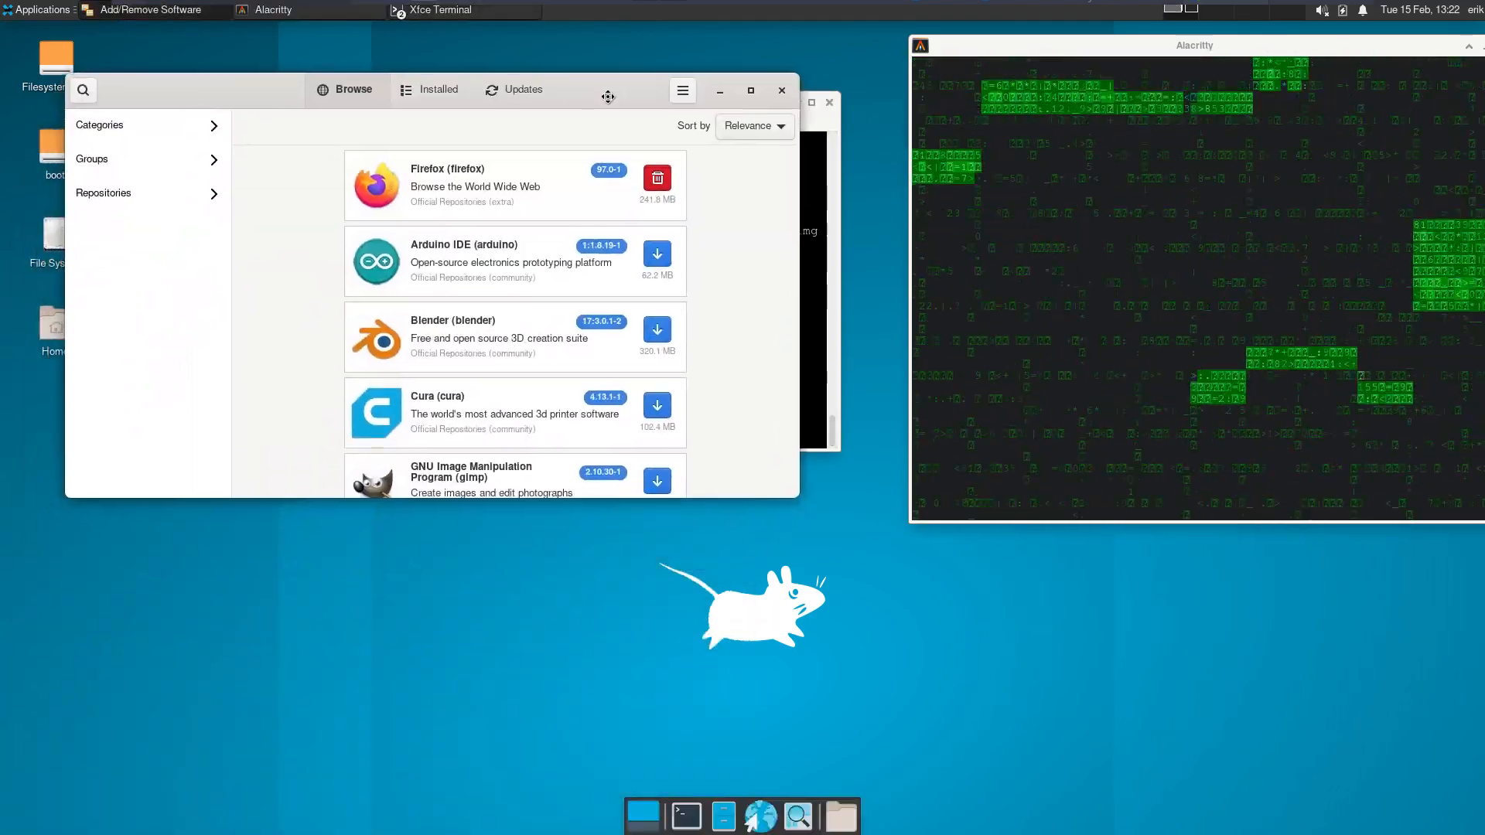
click(106, 198)
click(134, 263)
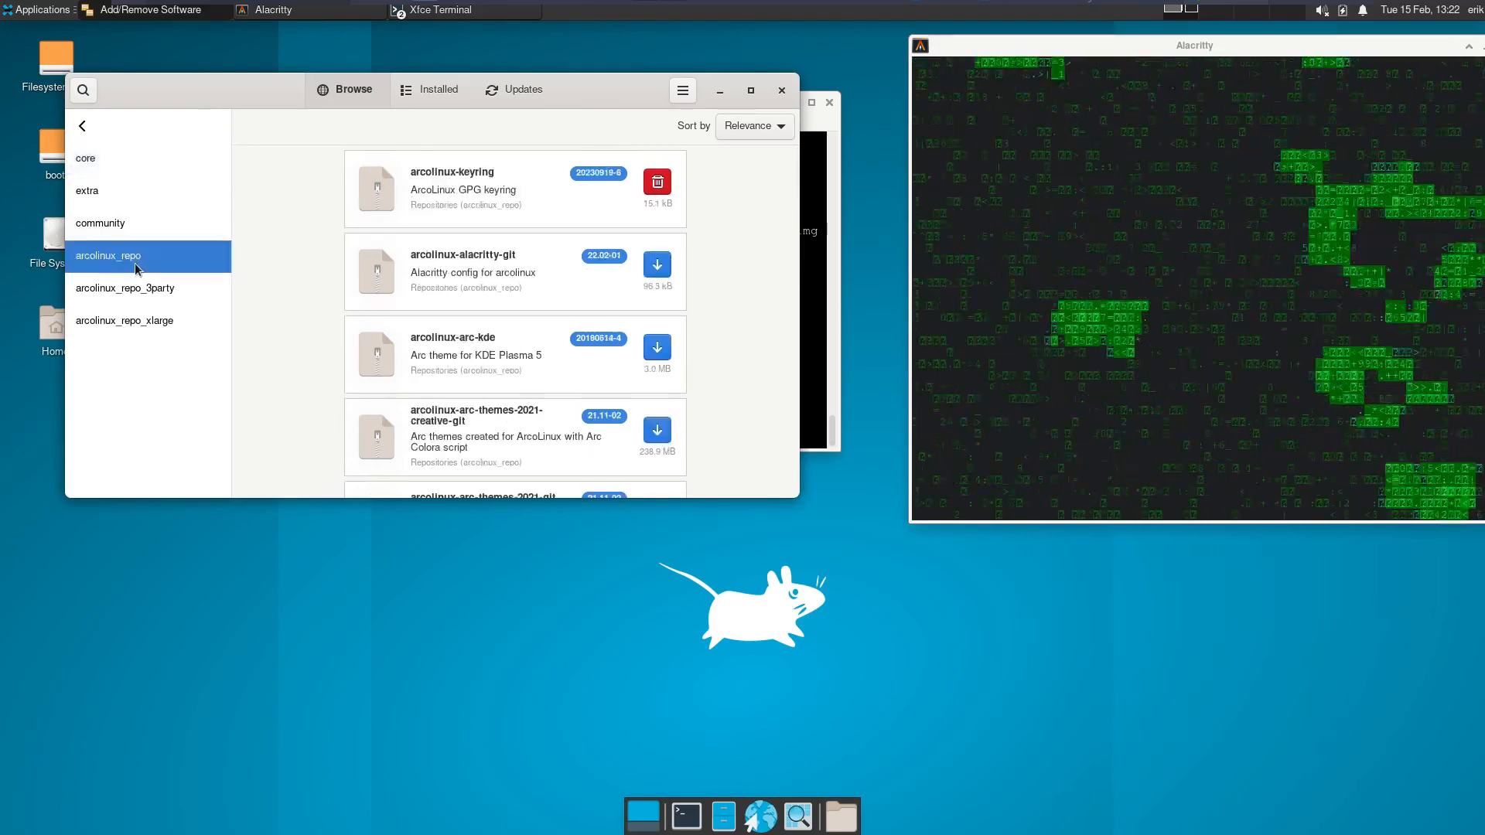
scroll(524, 304, down, 10)
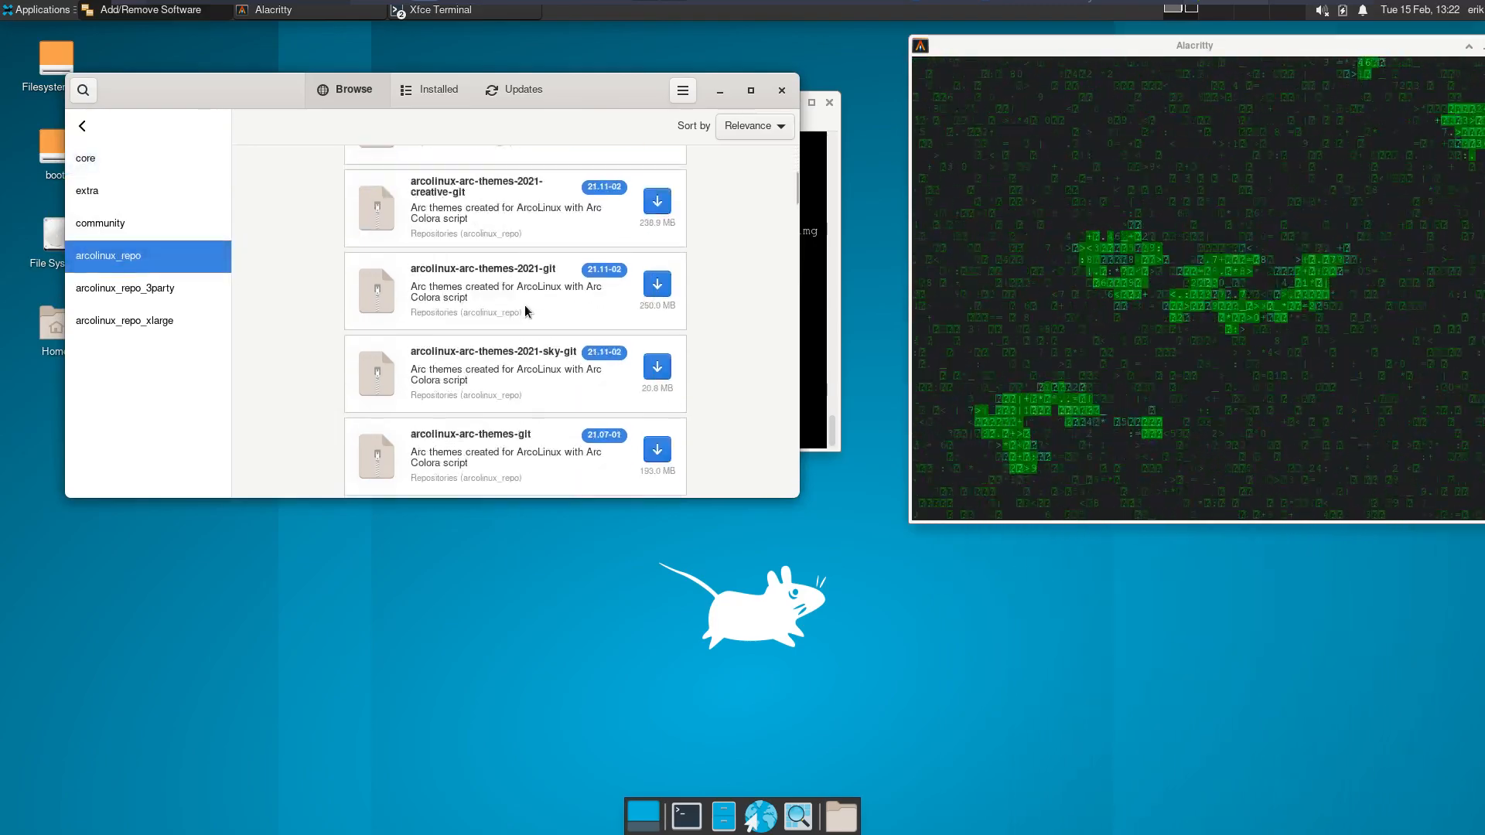
scroll(524, 306, down, 15)
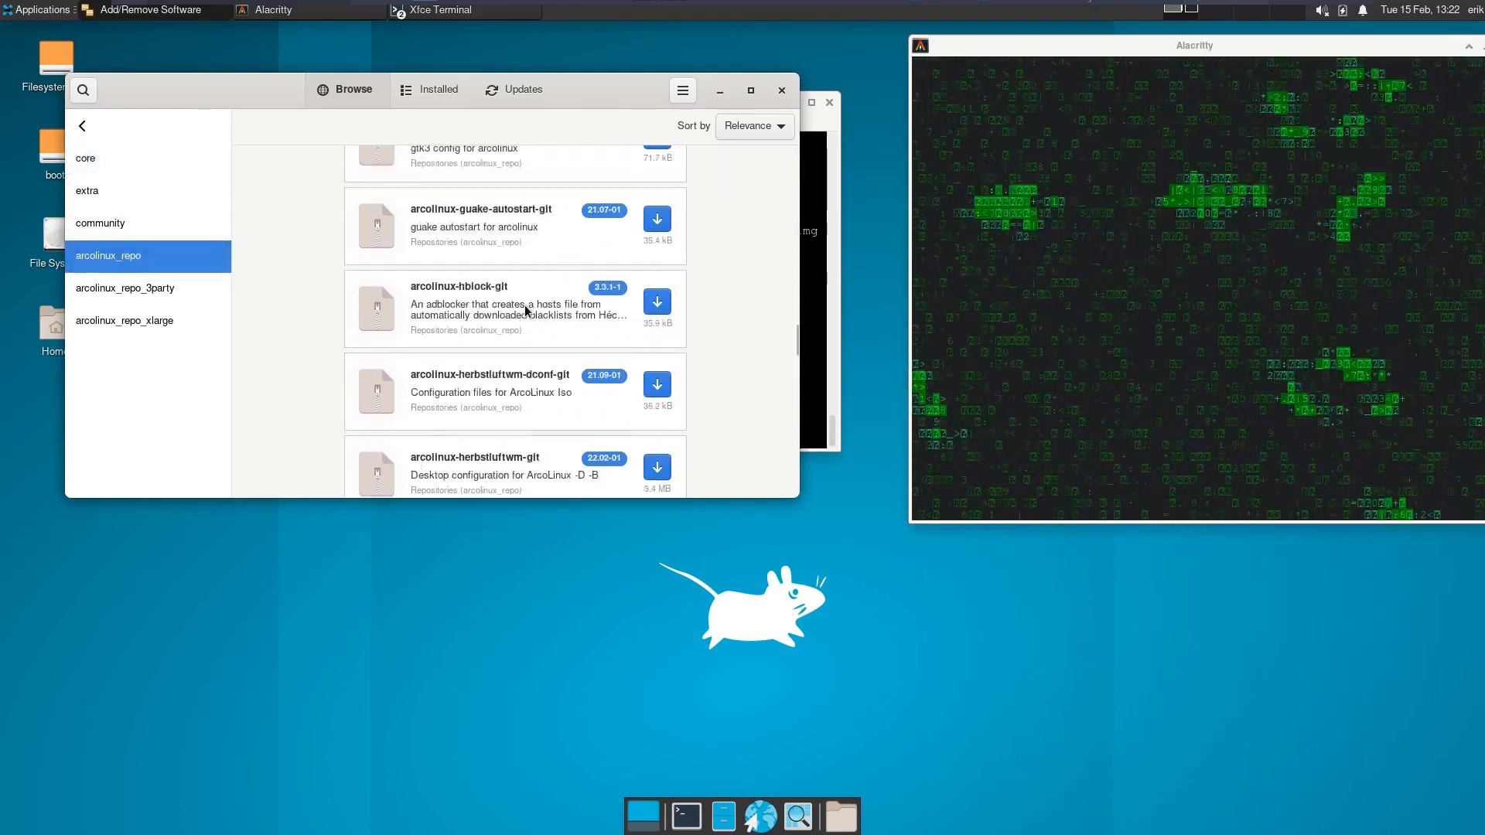
scroll(525, 310, down, 15)
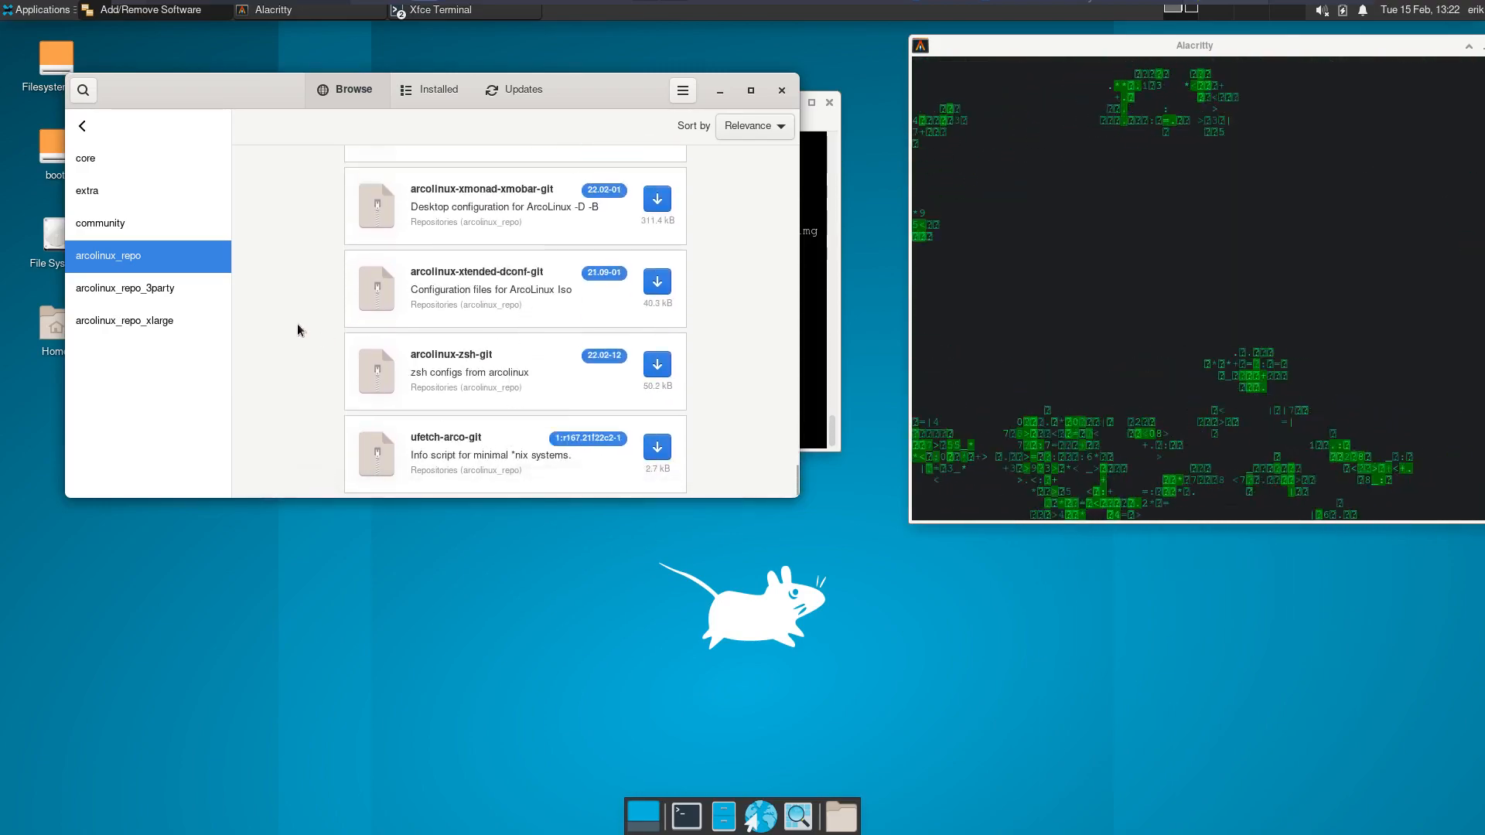
Look through the packages in the arcolinux_repo_3party repository to the end of the list, opening the details of cxxmatrix-git.
click(166, 293)
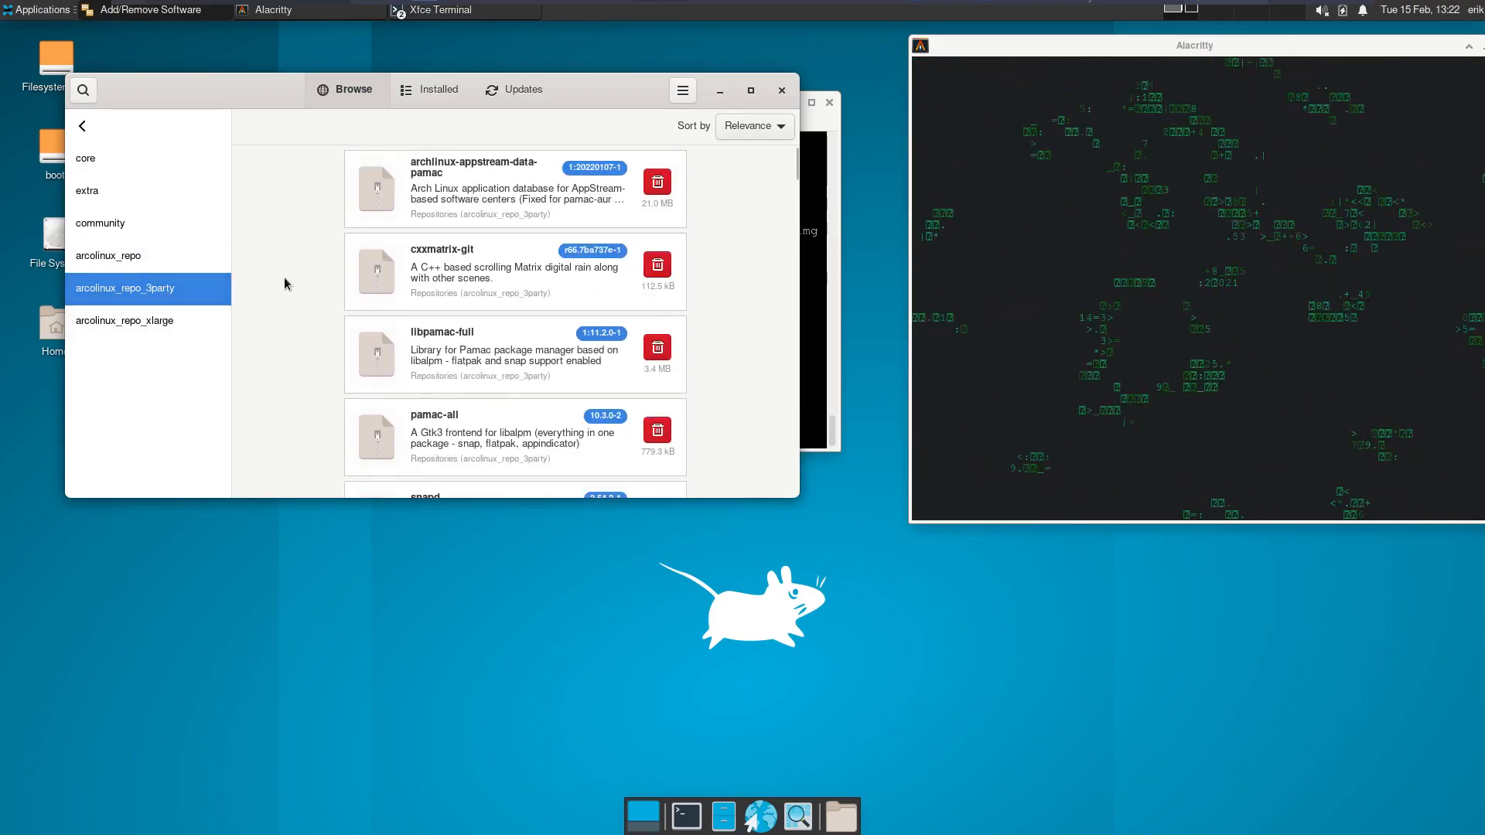
click(483, 282)
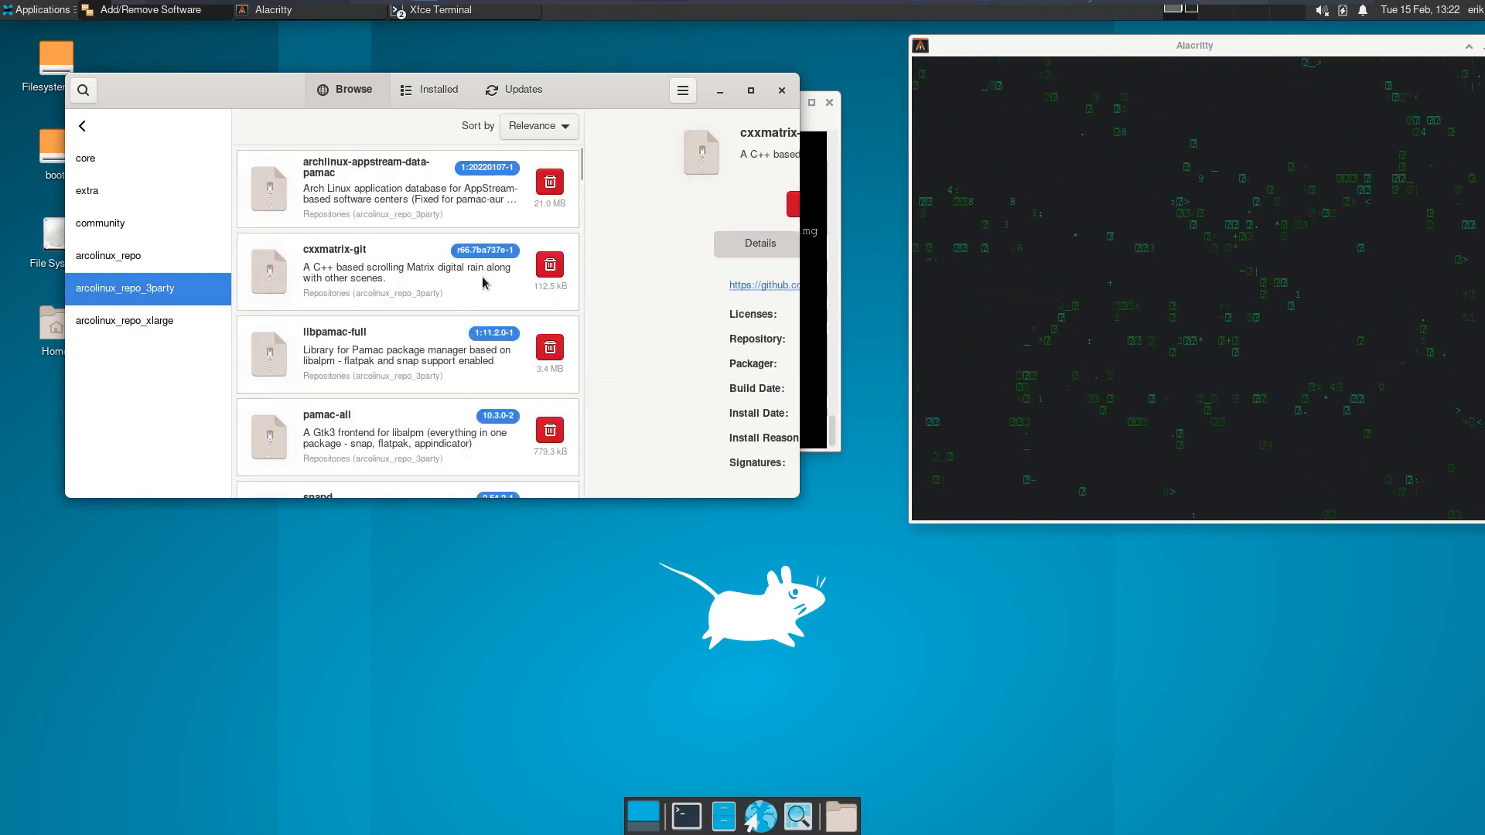
scroll(486, 363, down, 10)
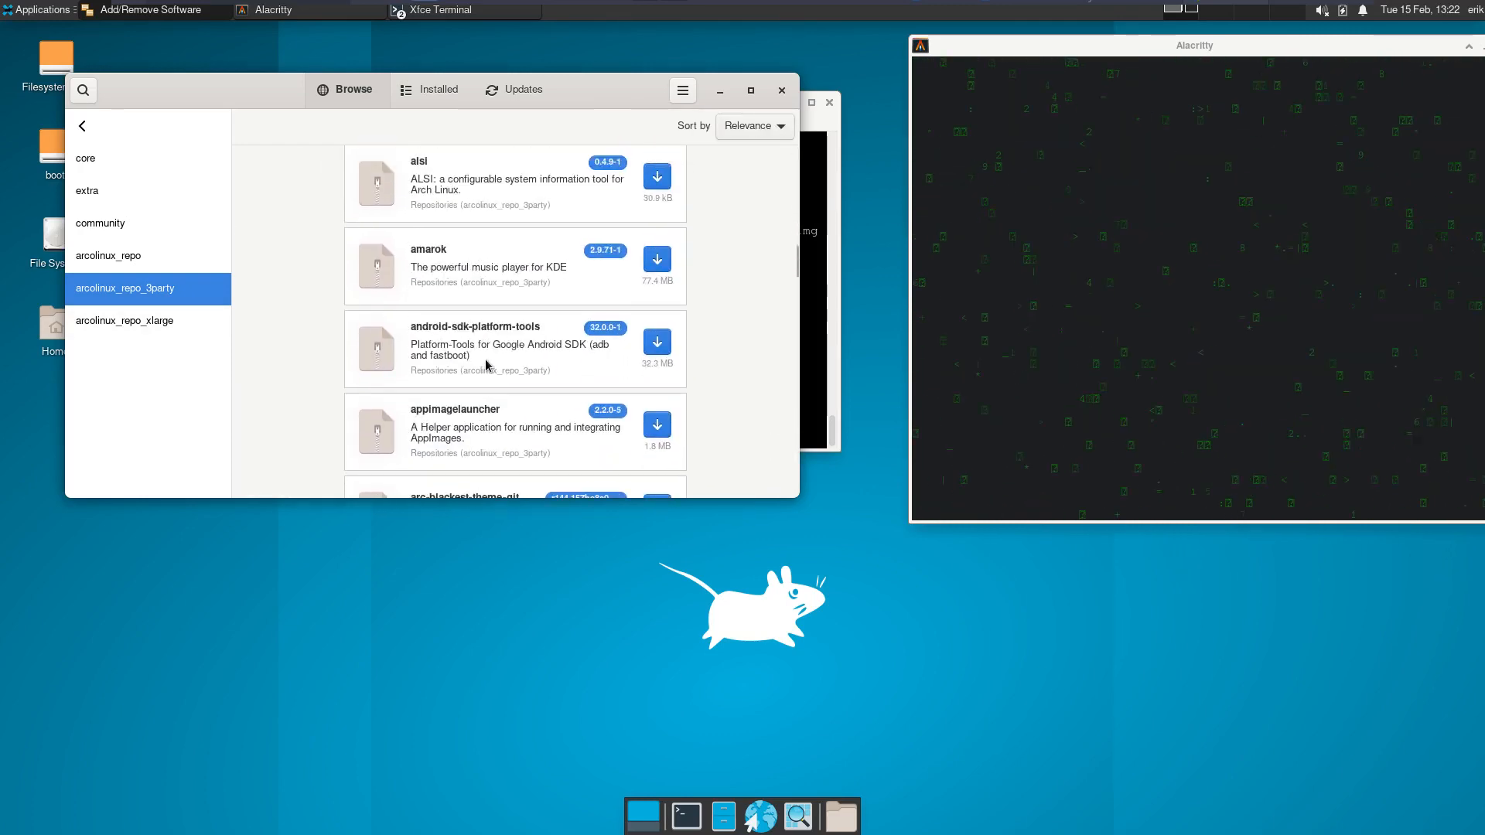
scroll(469, 370, down, 4)
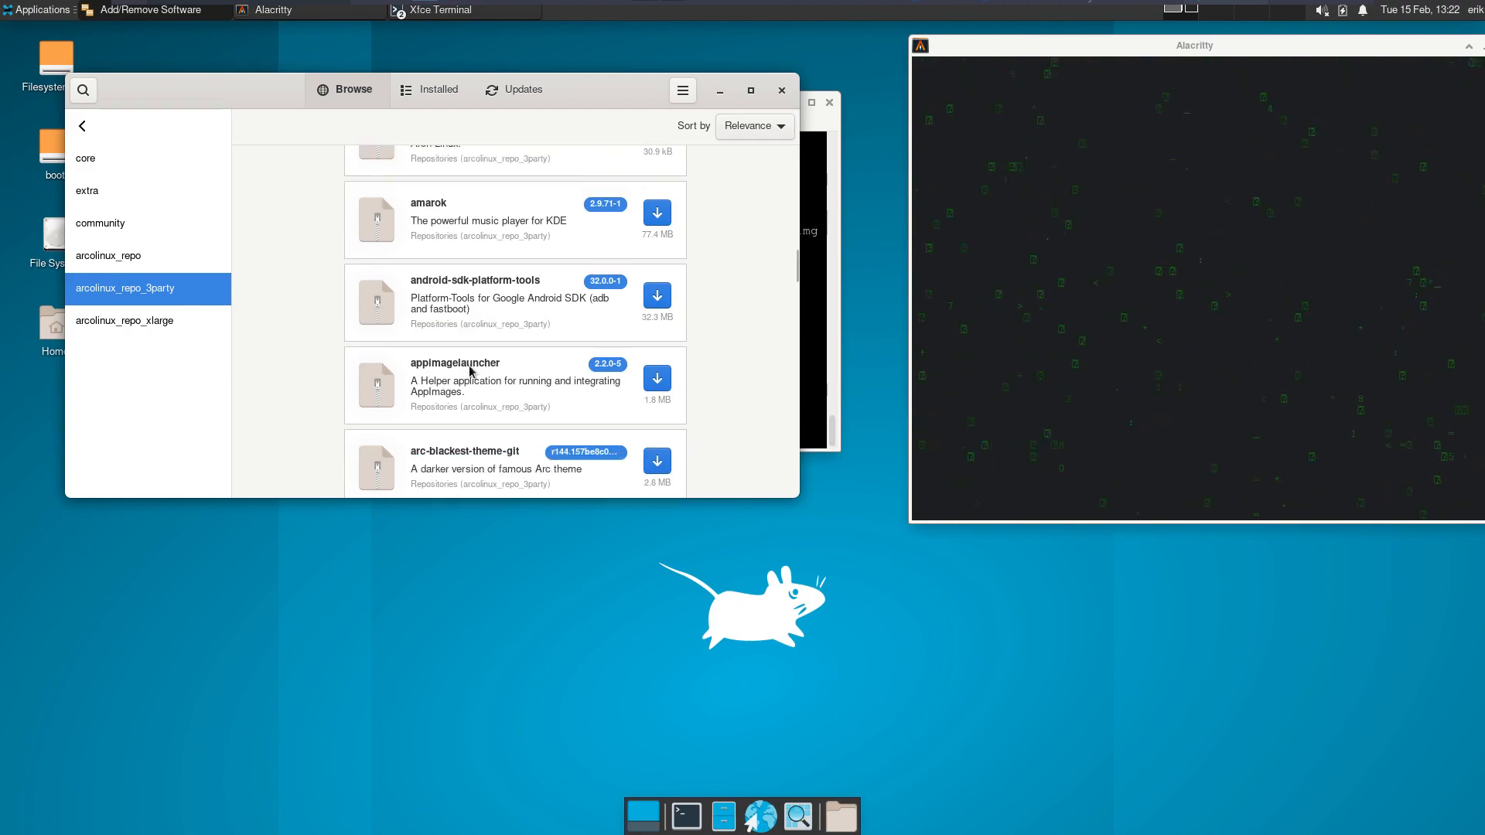
scroll(469, 371, down, 20)
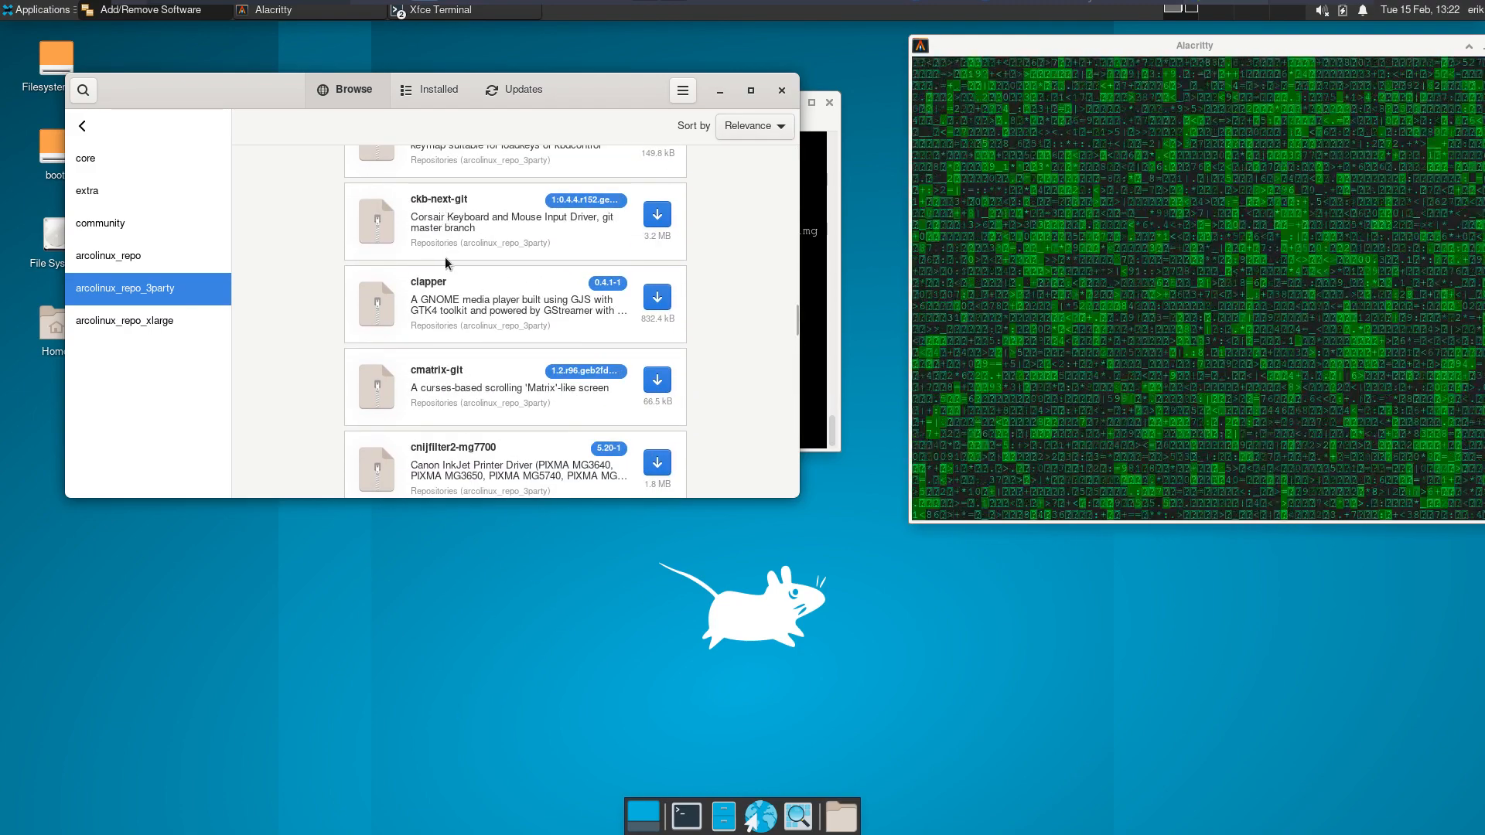
drag(794, 321, 792, 530)
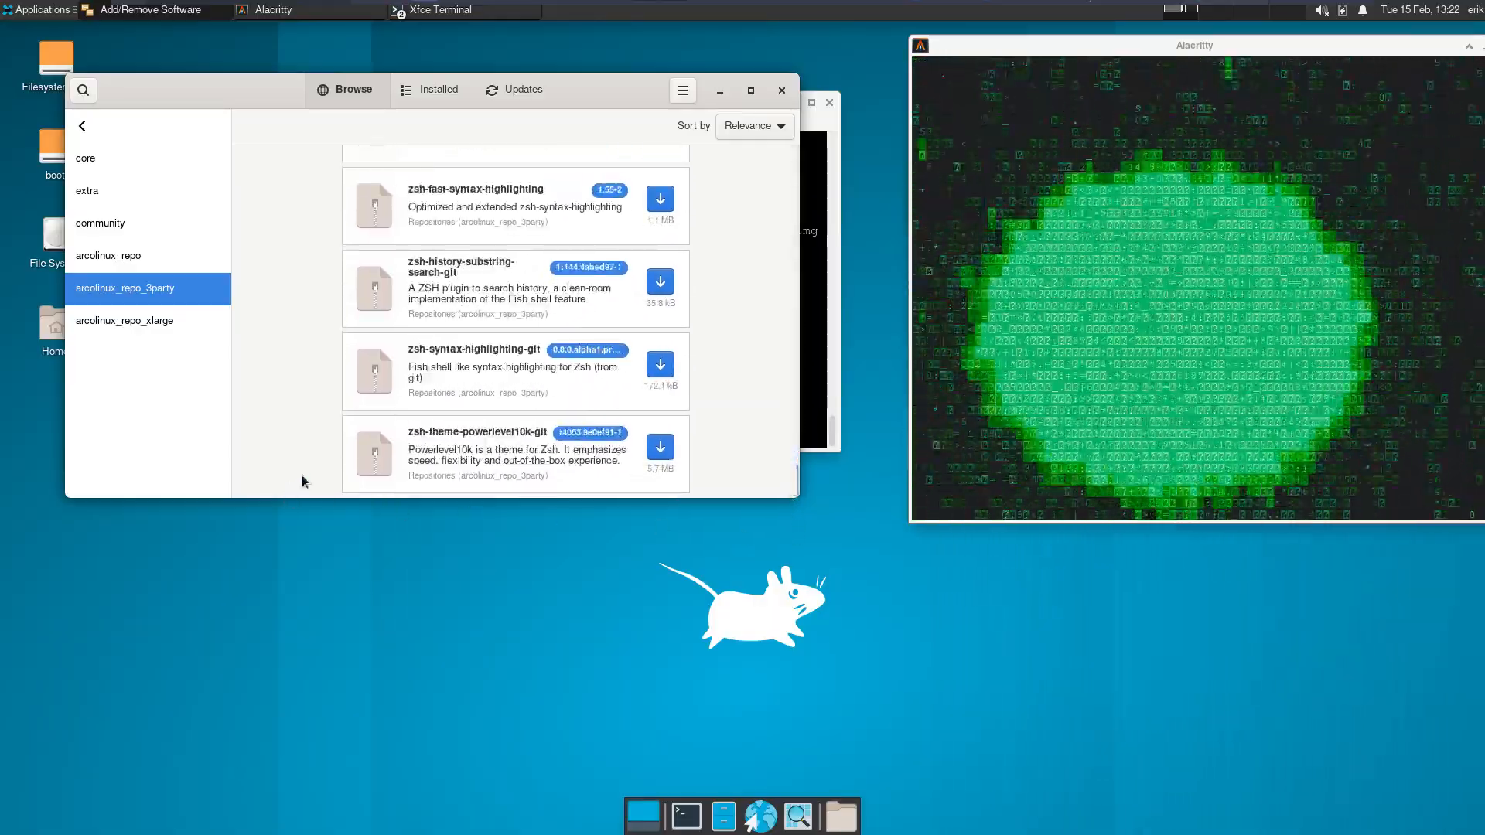
Examine the applications and themes offered in the arcolinux_repo_xlarge repository along with their sizes.
click(145, 330)
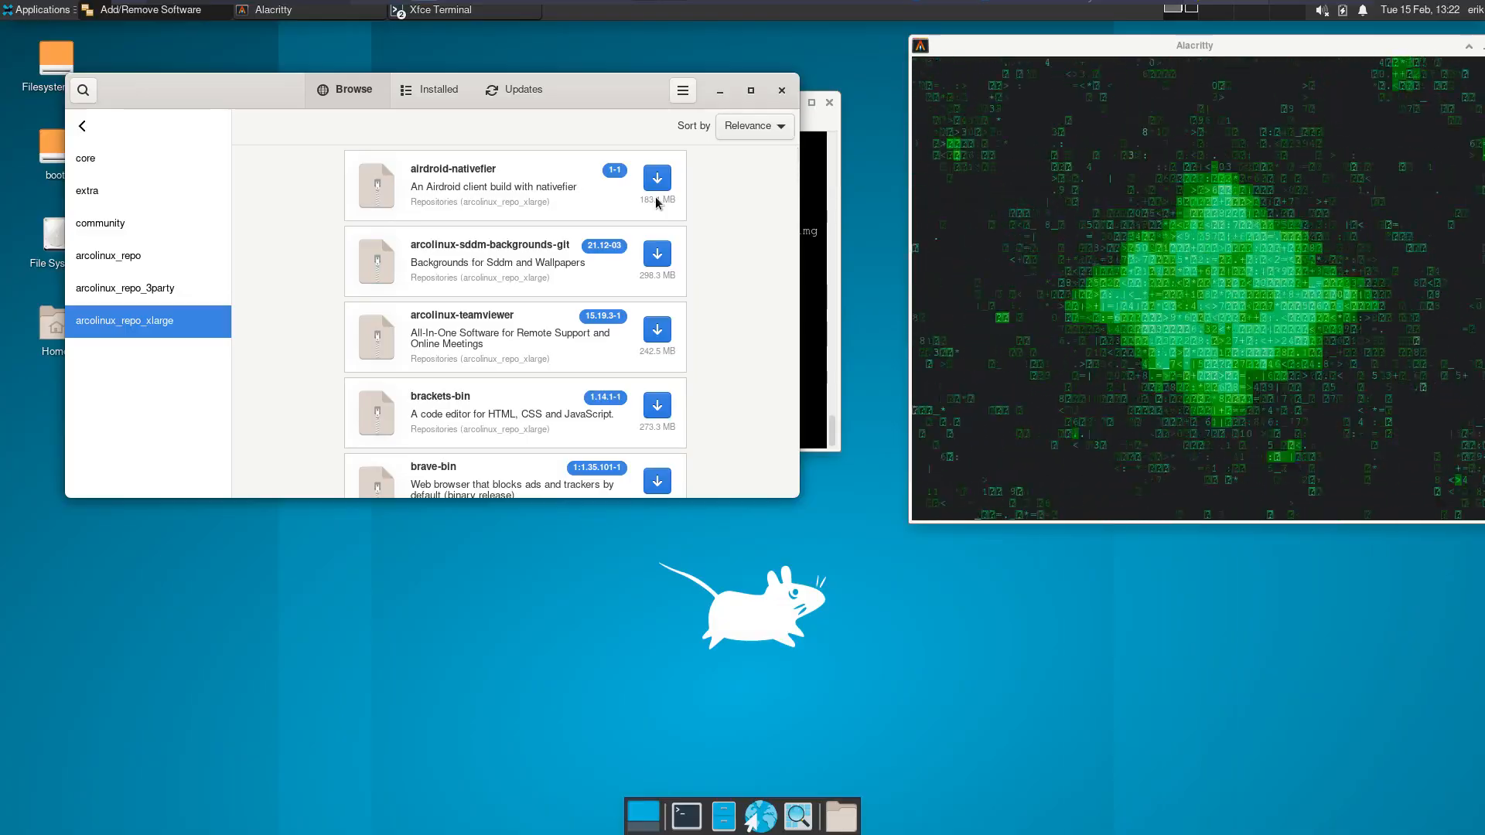
scroll(643, 352, down, 10)
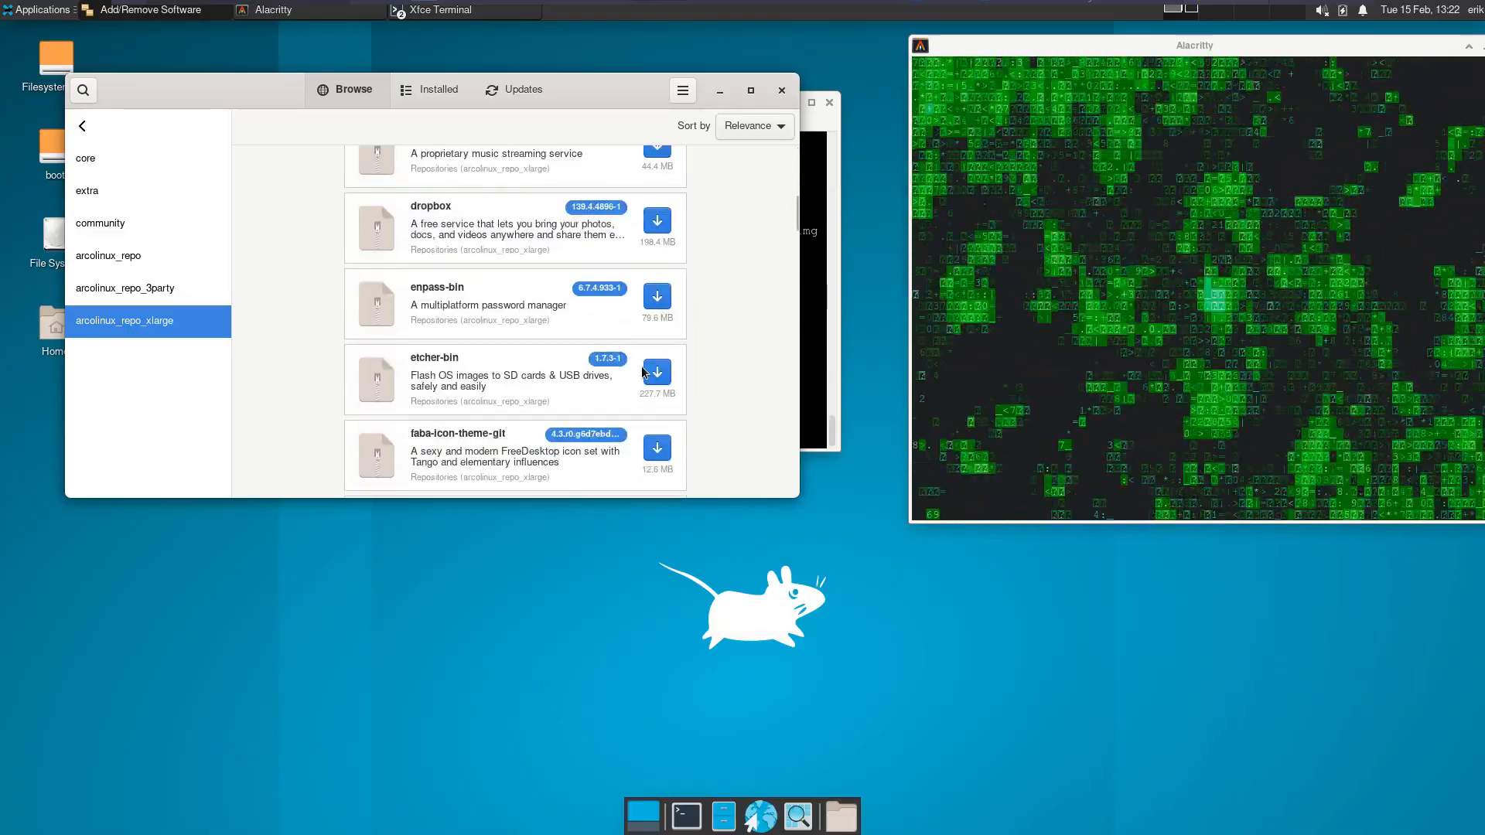
scroll(643, 373, up, 1)
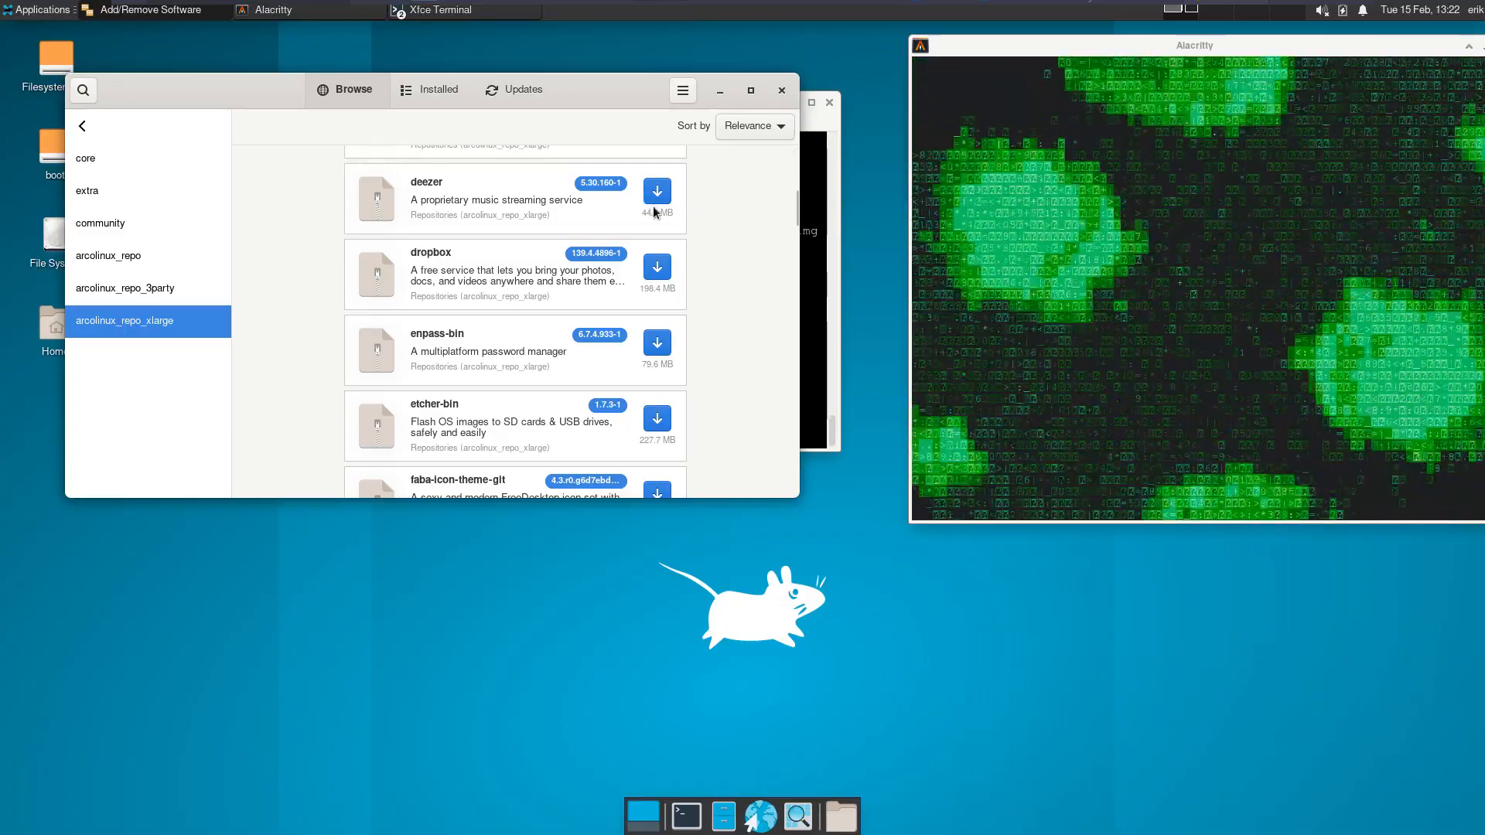
scroll(465, 326, down, 5)
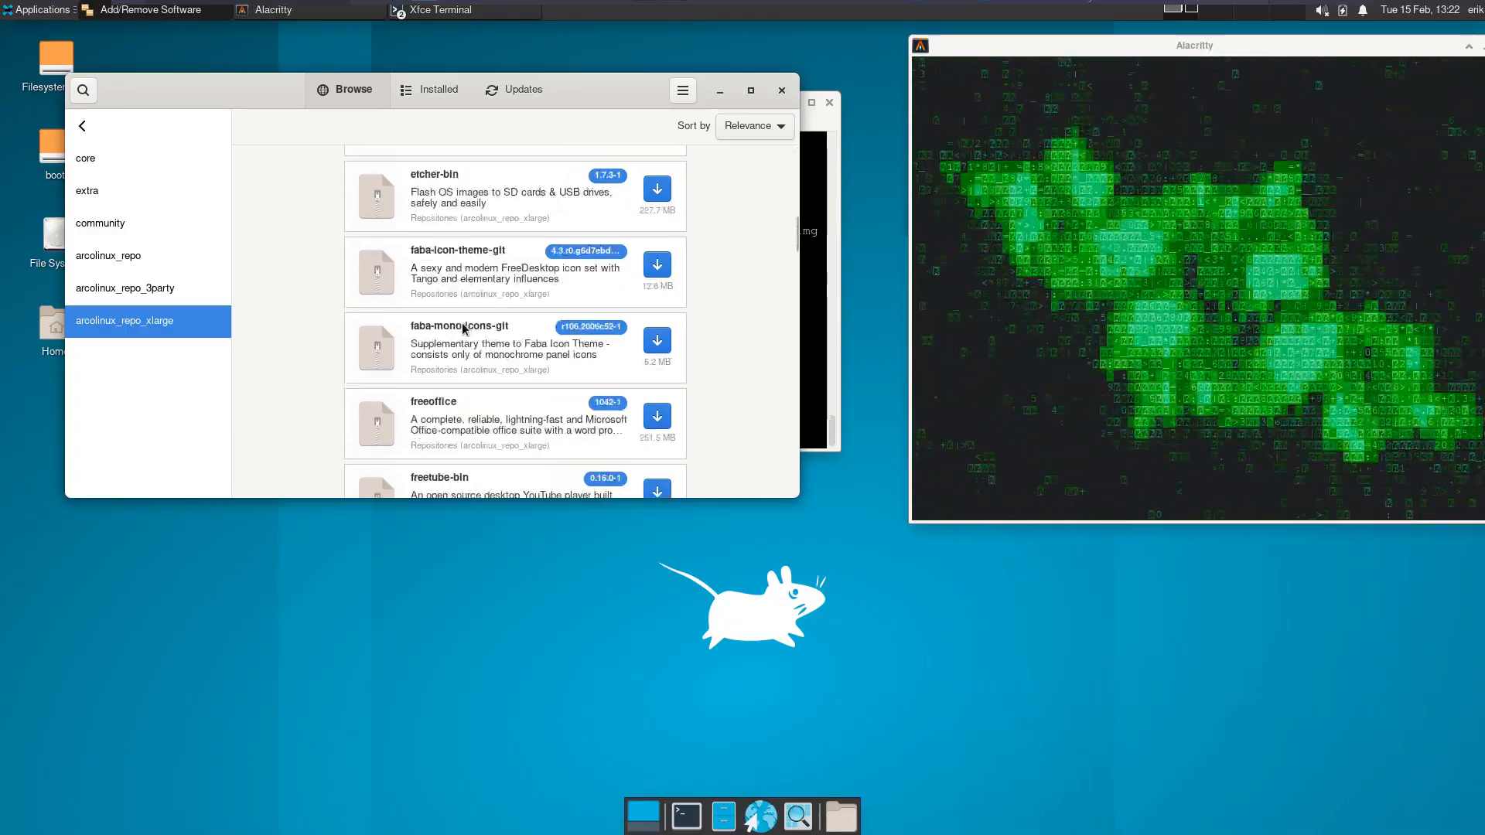
scroll(463, 328, down, 10)
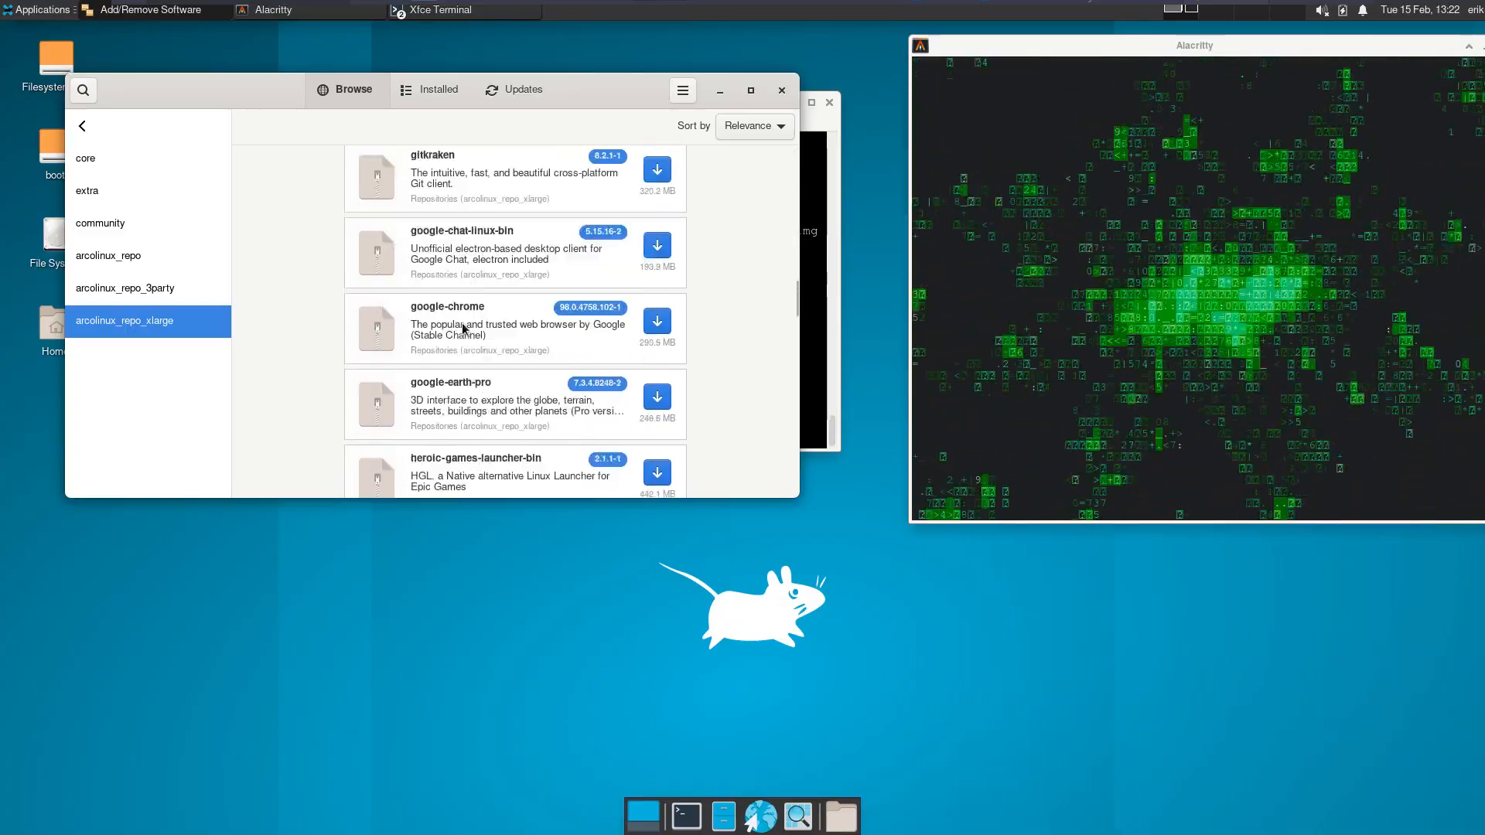
scroll(462, 327, down, 8)
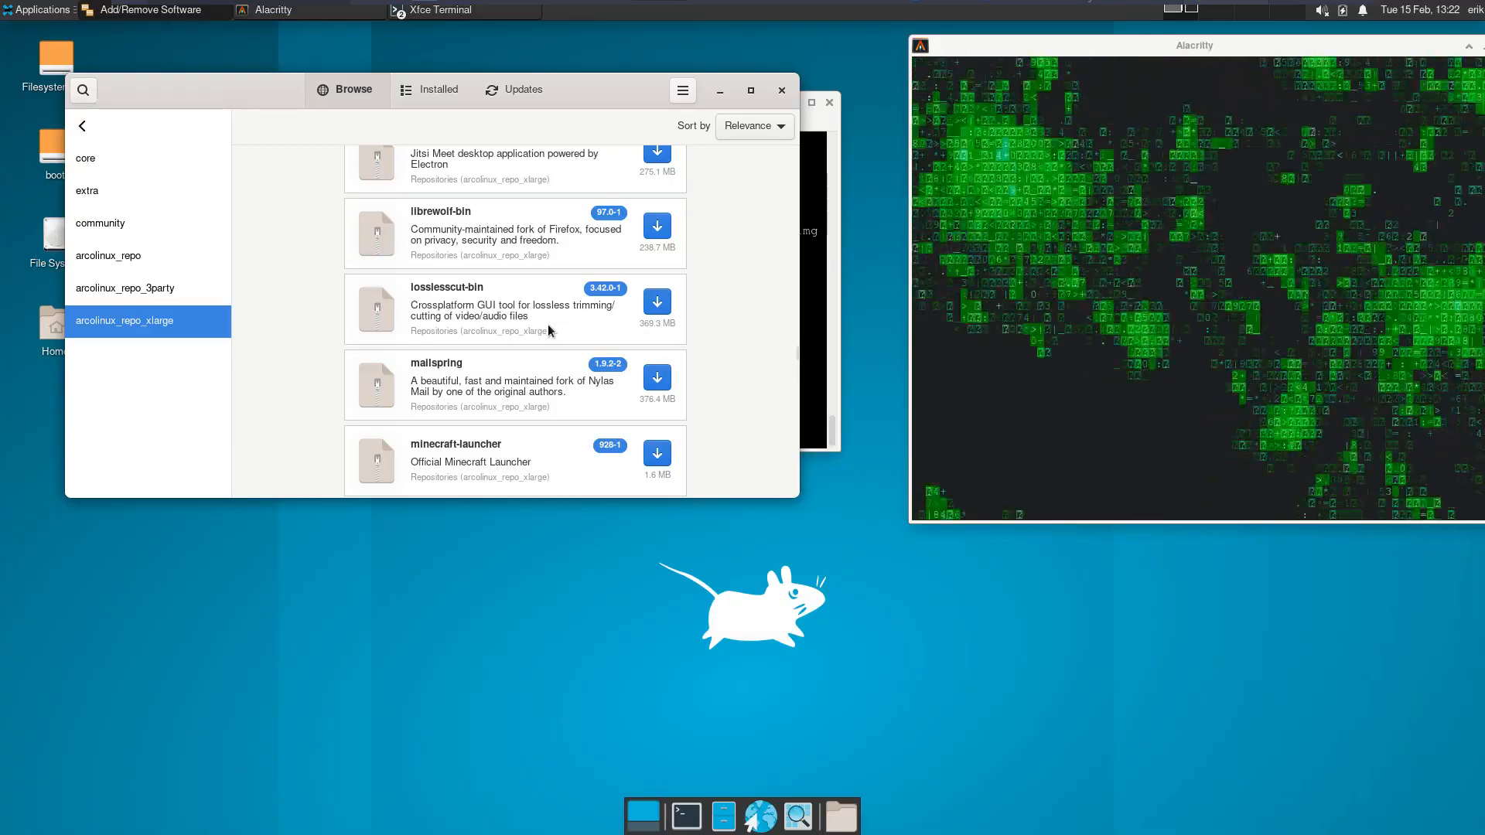
scroll(547, 331, down, 4)
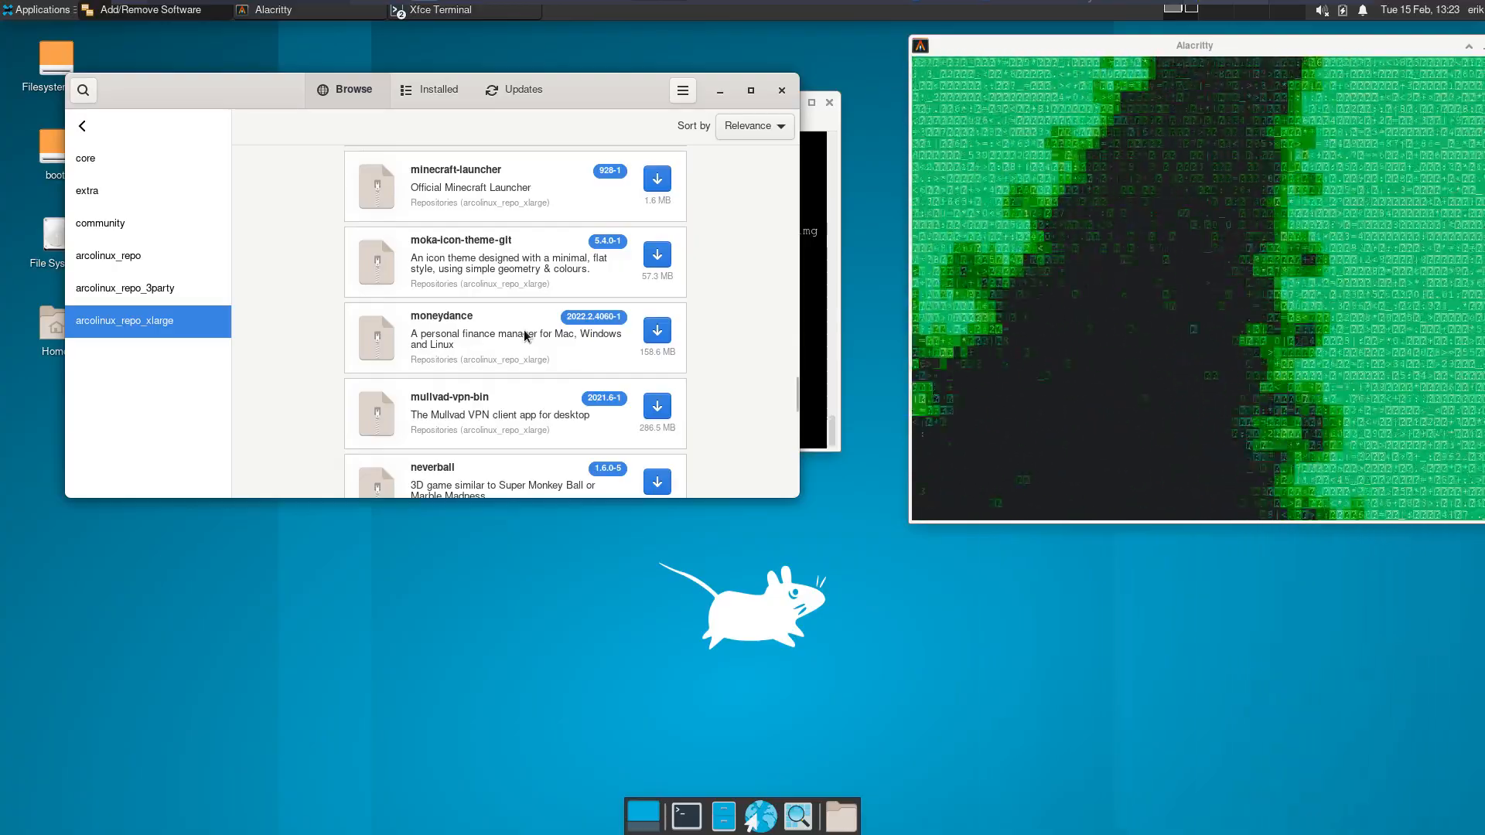
scroll(525, 335, down, 2)
scroll(525, 335, down, 5)
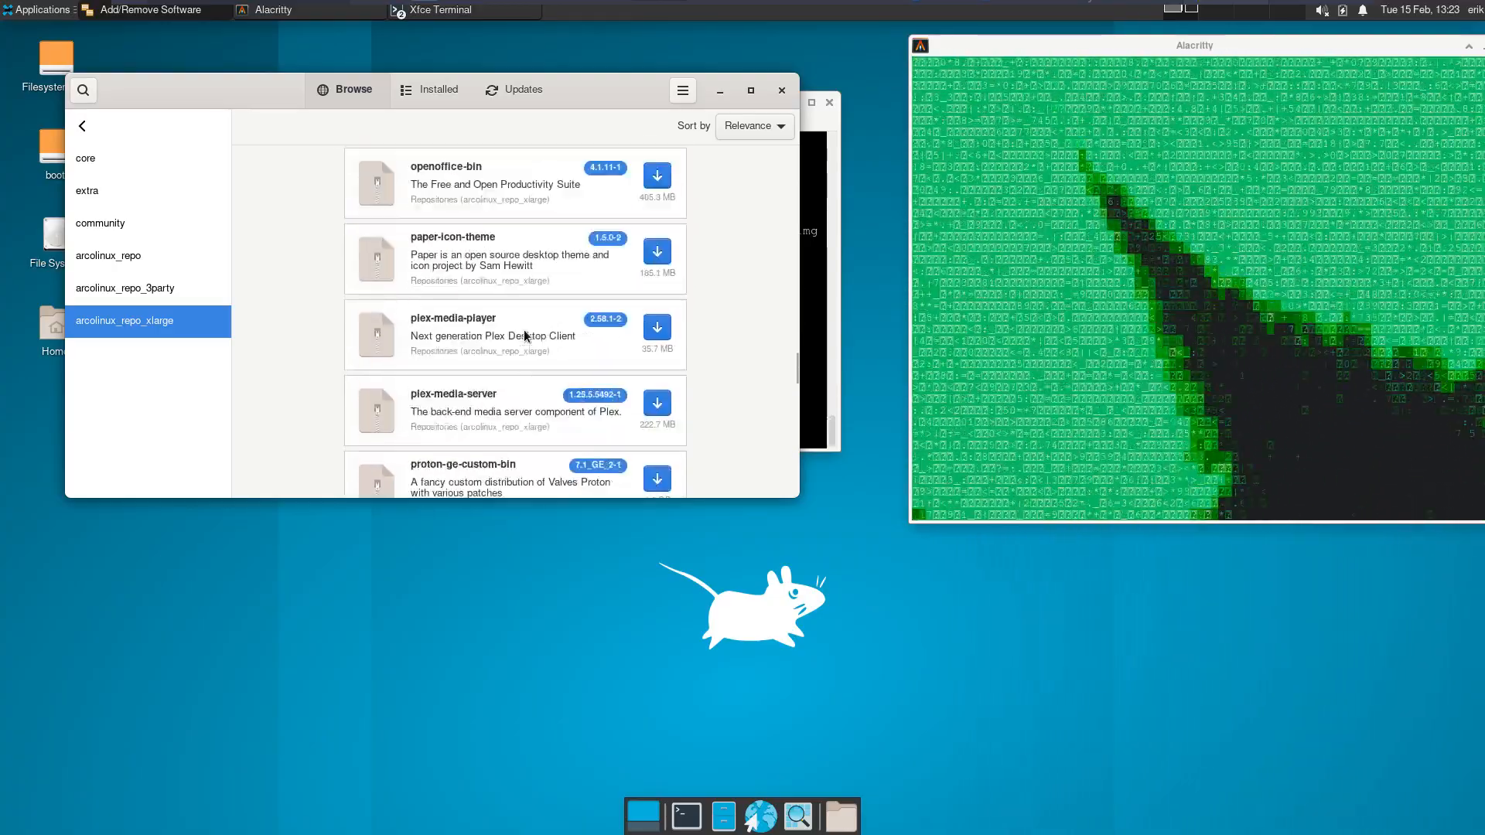
scroll(525, 335, down, 3)
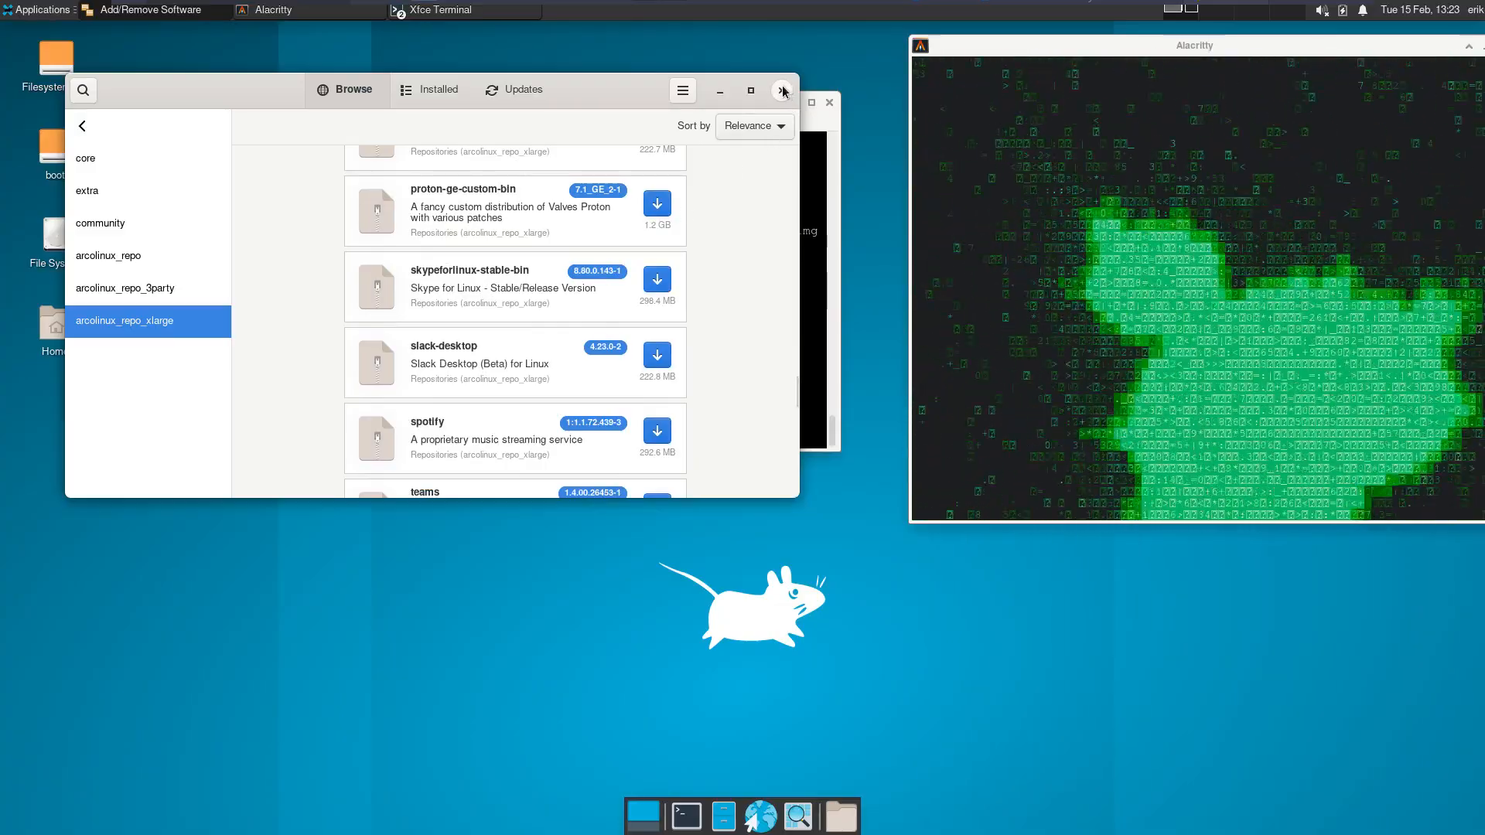
scroll(739, 306, down, 2)
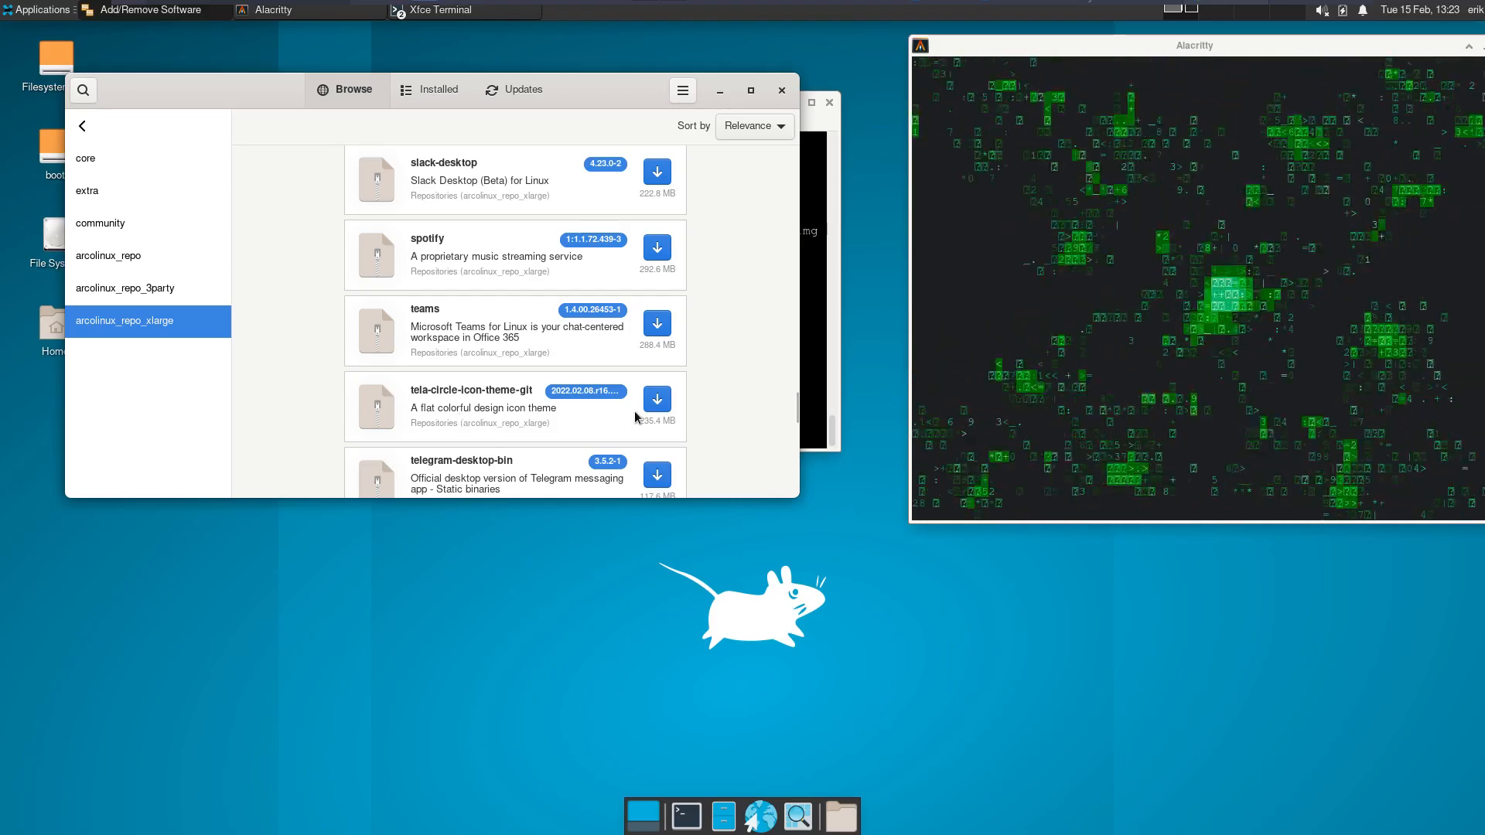
Install tela-circle-icon-theme-git from arcolinux_repo_xlarge, entering the account password and applying the transaction.
click(657, 400)
click(725, 480)
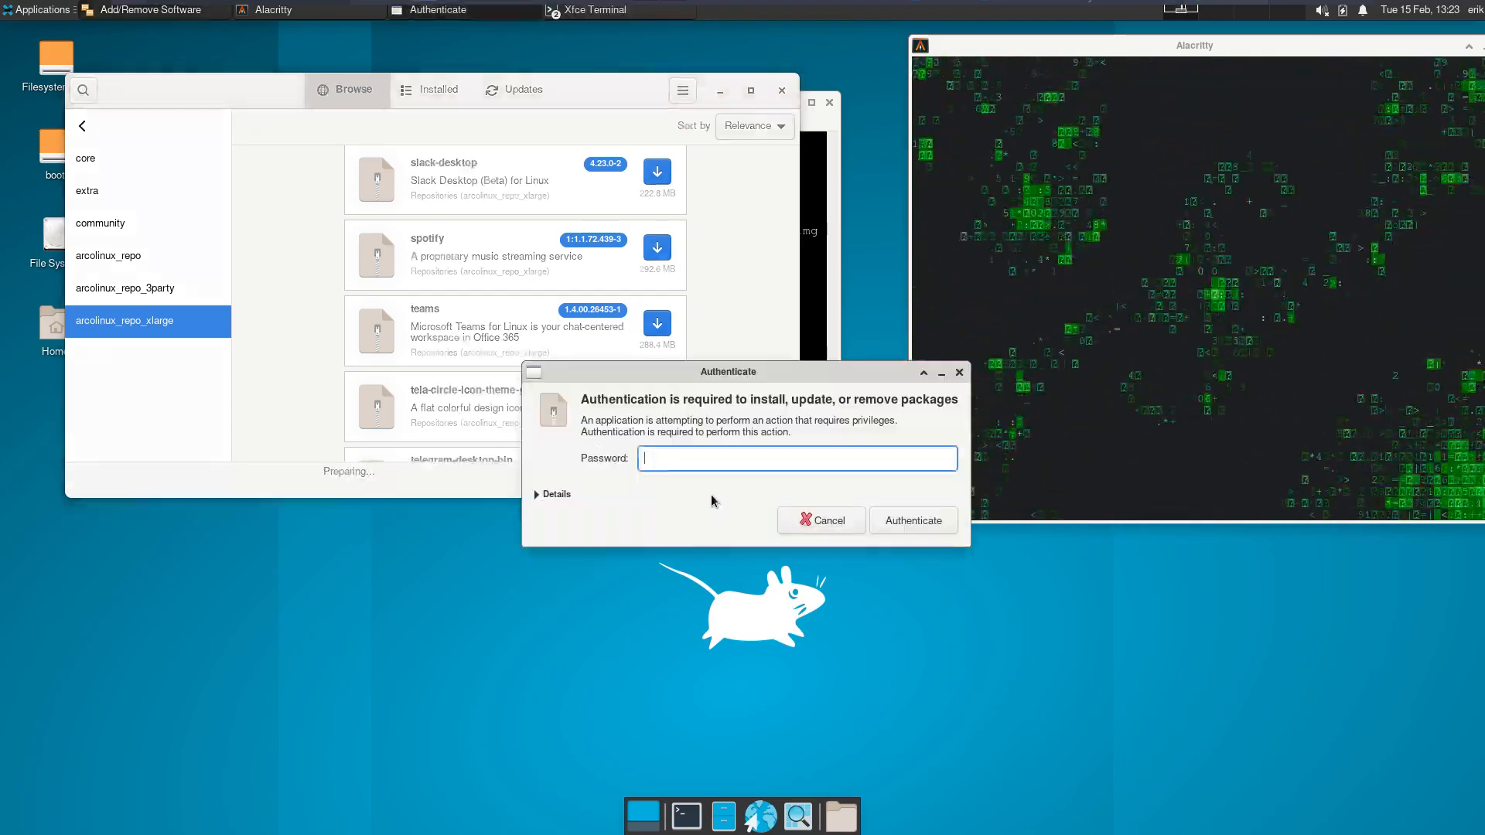
text(****)
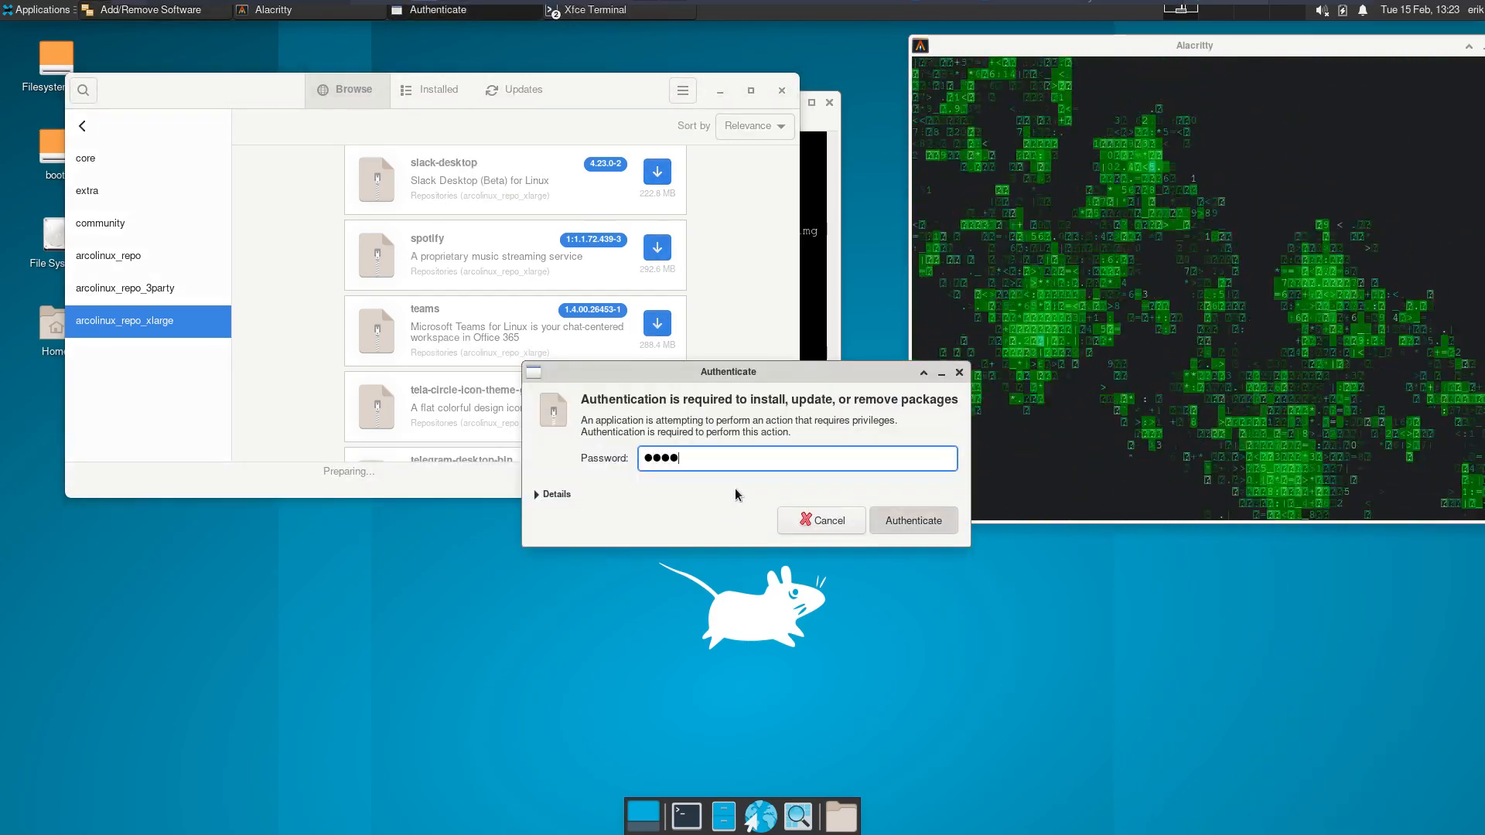
key(Return)
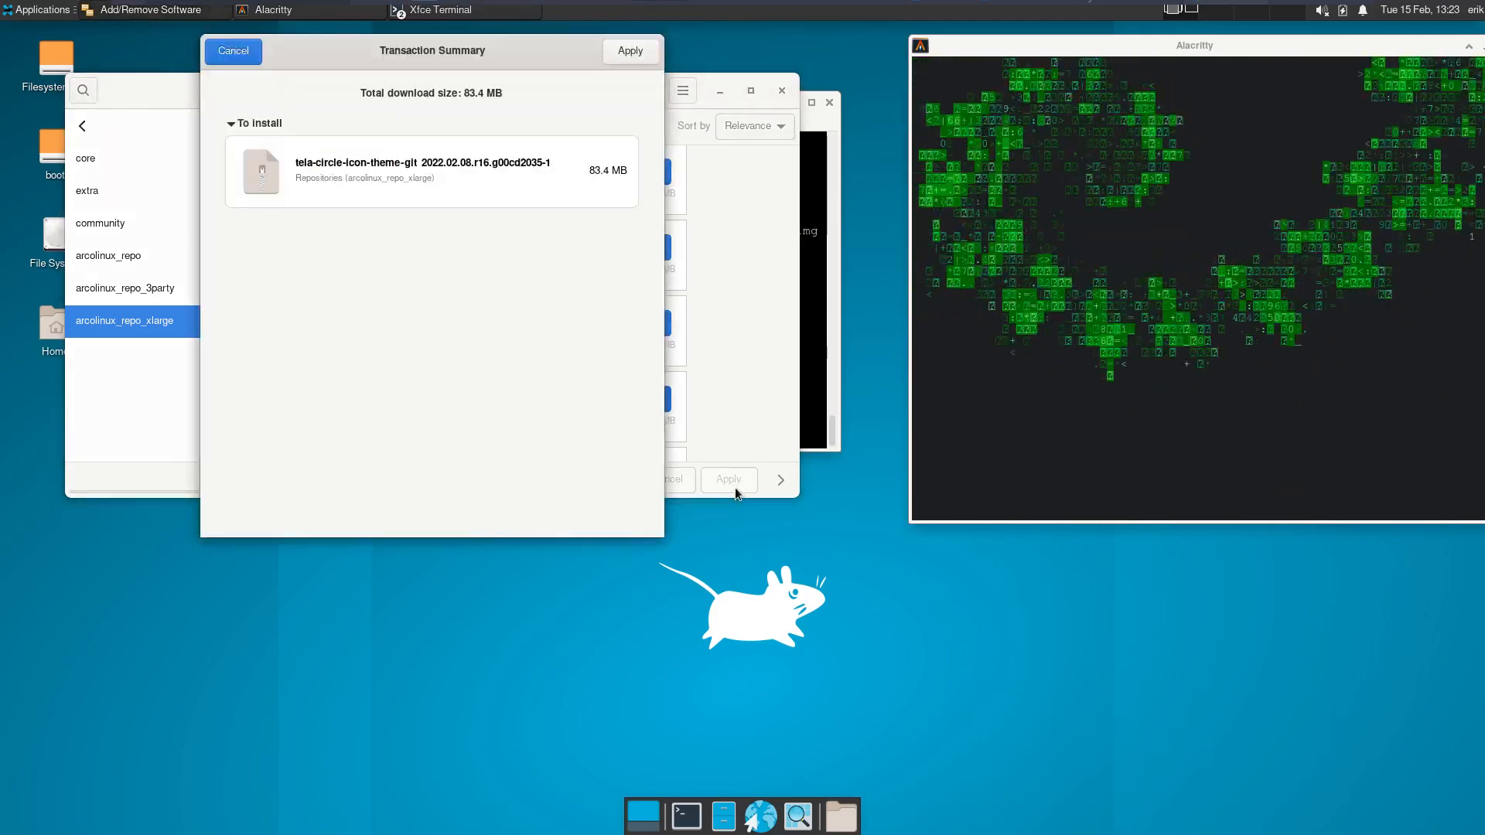
click(629, 51)
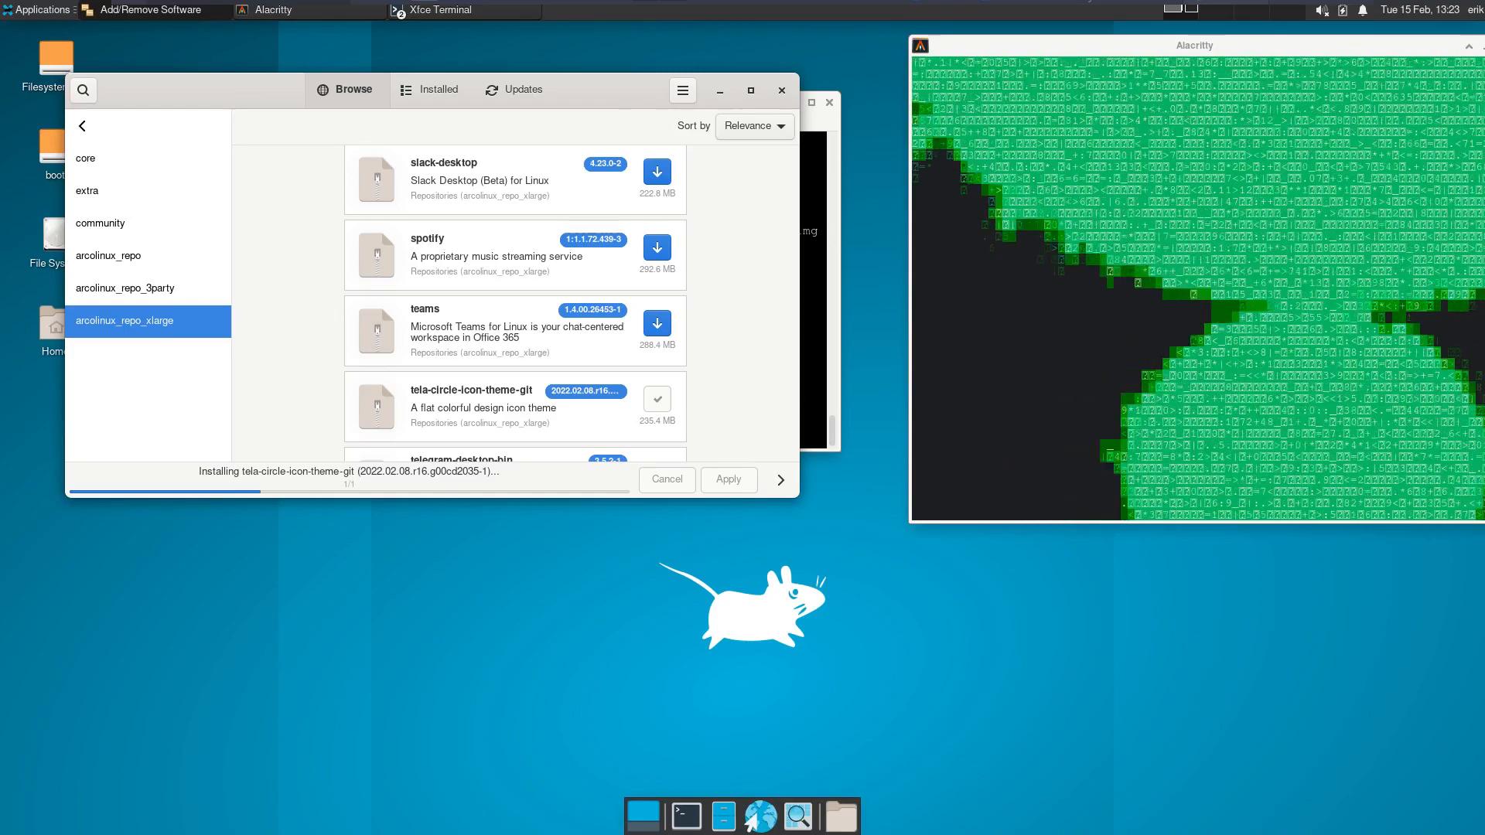
Close the Alacritty window running cxxmatrix, and close Add/Remove Software once the package installation has finished.
drag(1425, 48, 1297, 56)
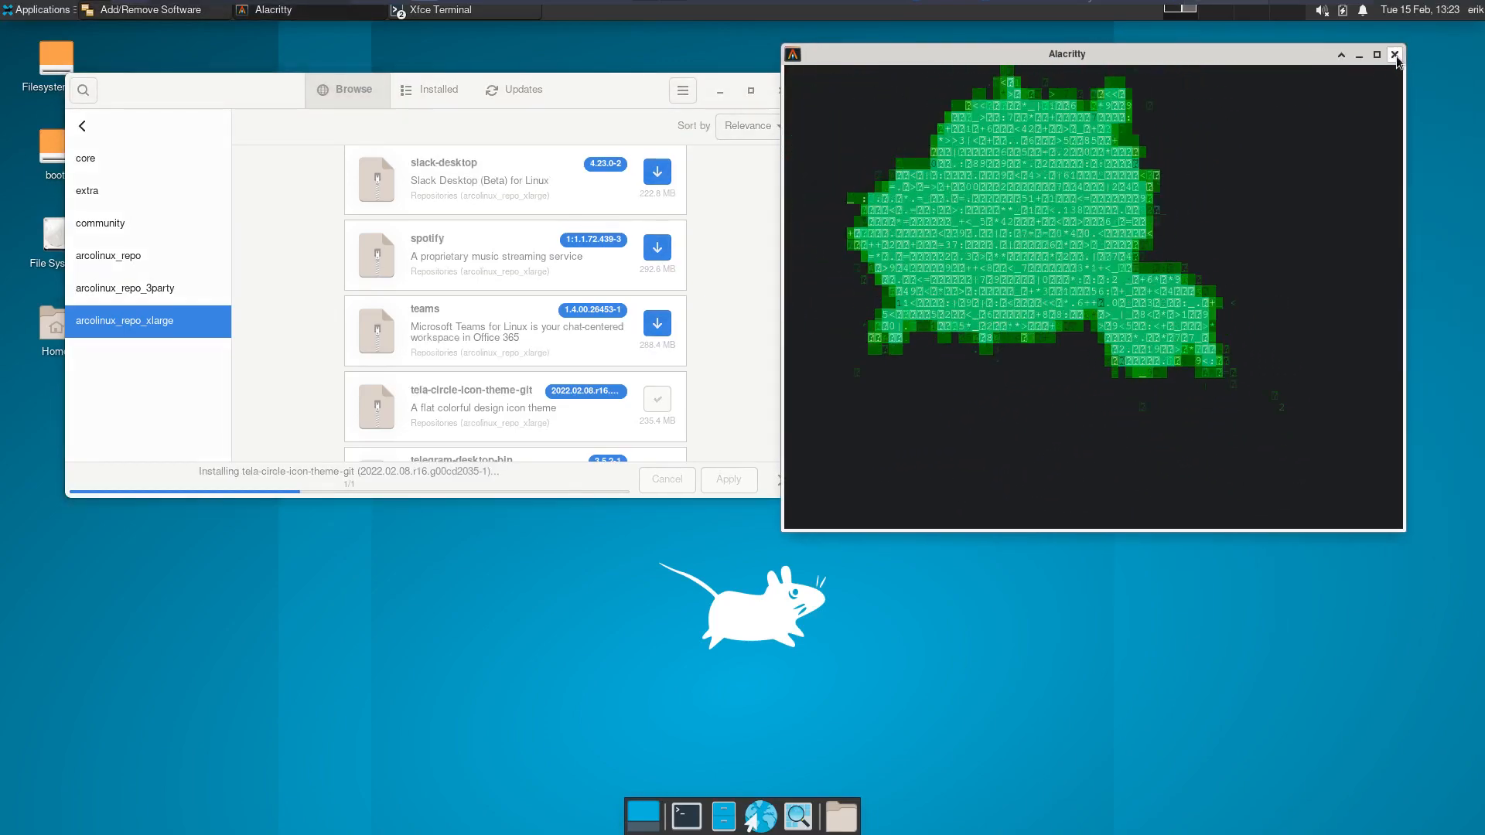
click(1395, 54)
drag(573, 90, 779, 113)
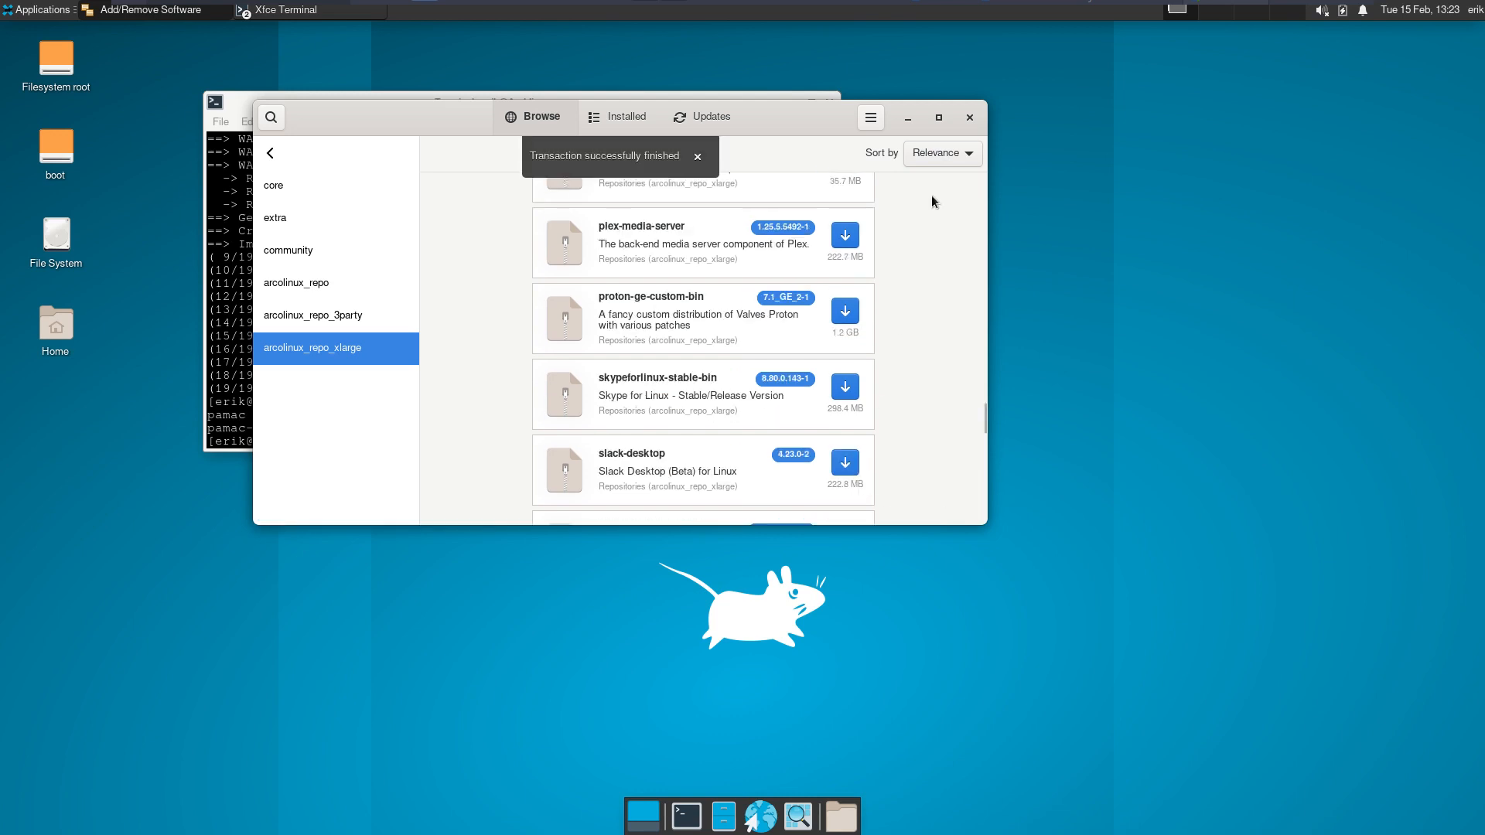
click(969, 118)
Clear the unfinished pamac command from the terminal prompt.
key(BackSpace)
key(BackSpace)
key(BackSpace)
key(BackSpace)
key(BackSpace)
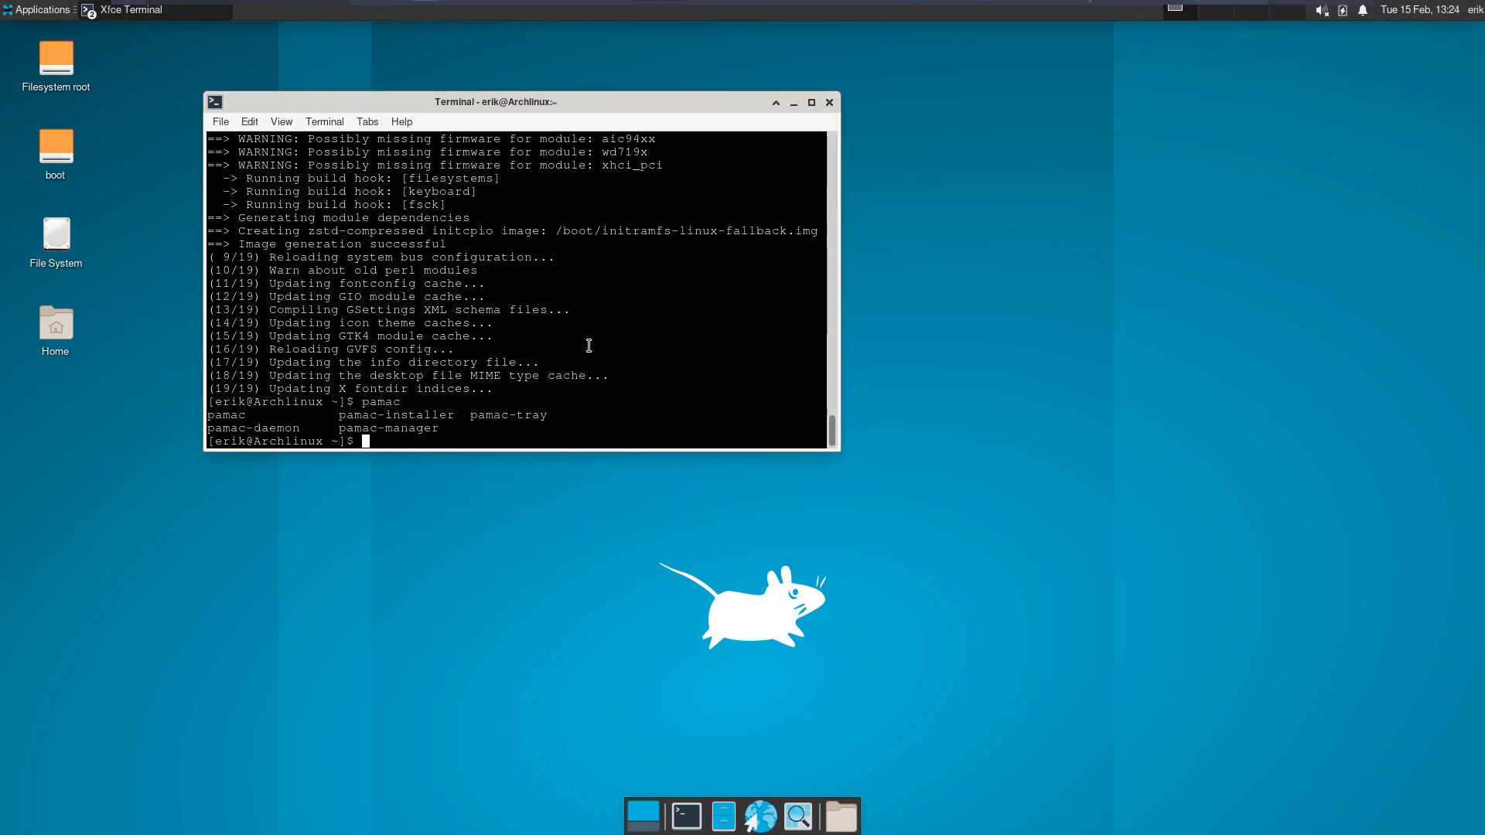
Open the Appearance settings from the Settings Manager and set the desktop style to Adwaita-dark.
click(42, 10)
mouse_move(68, 123)
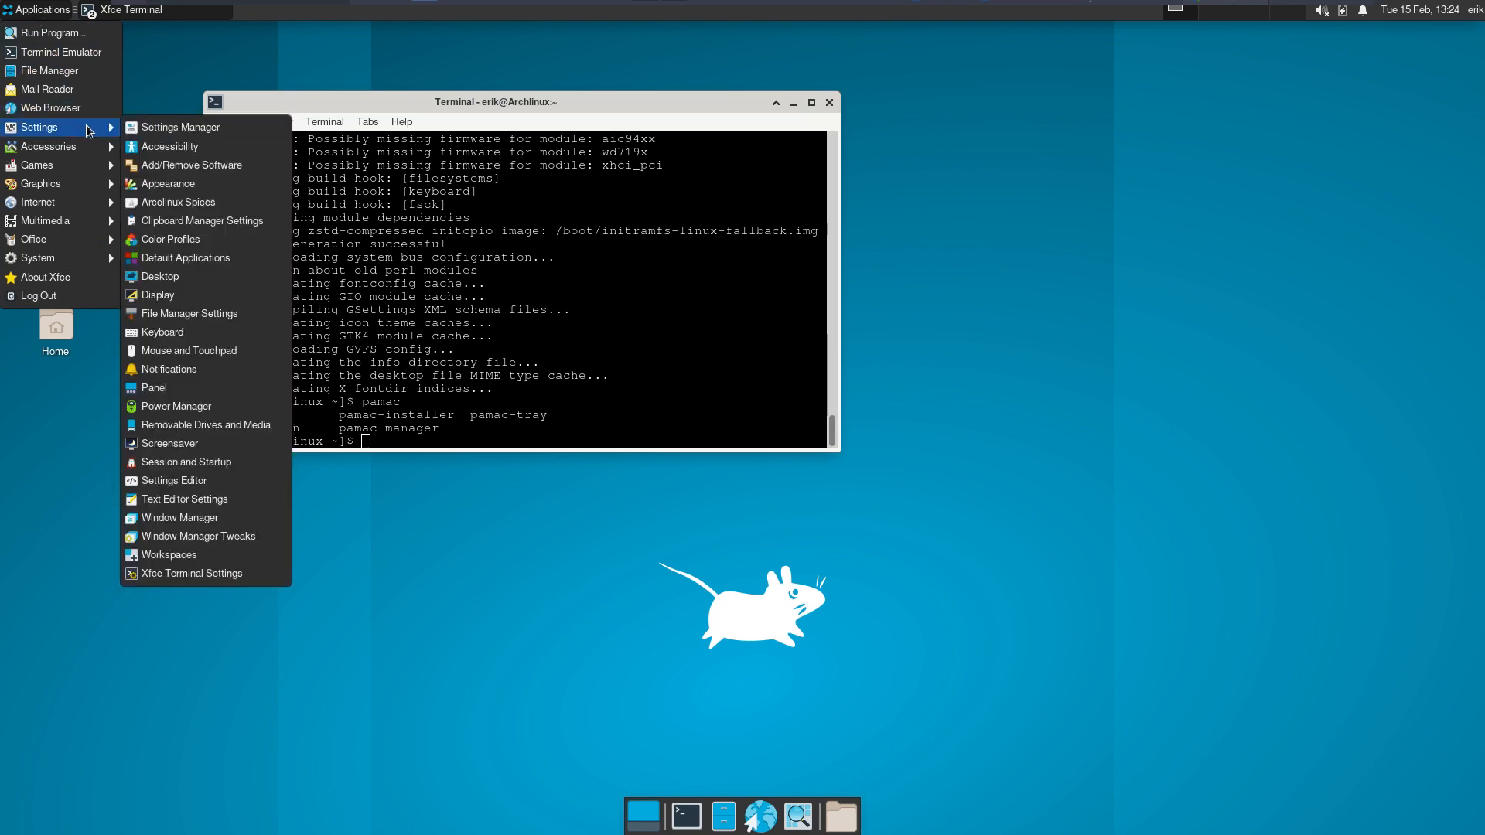
click(171, 130)
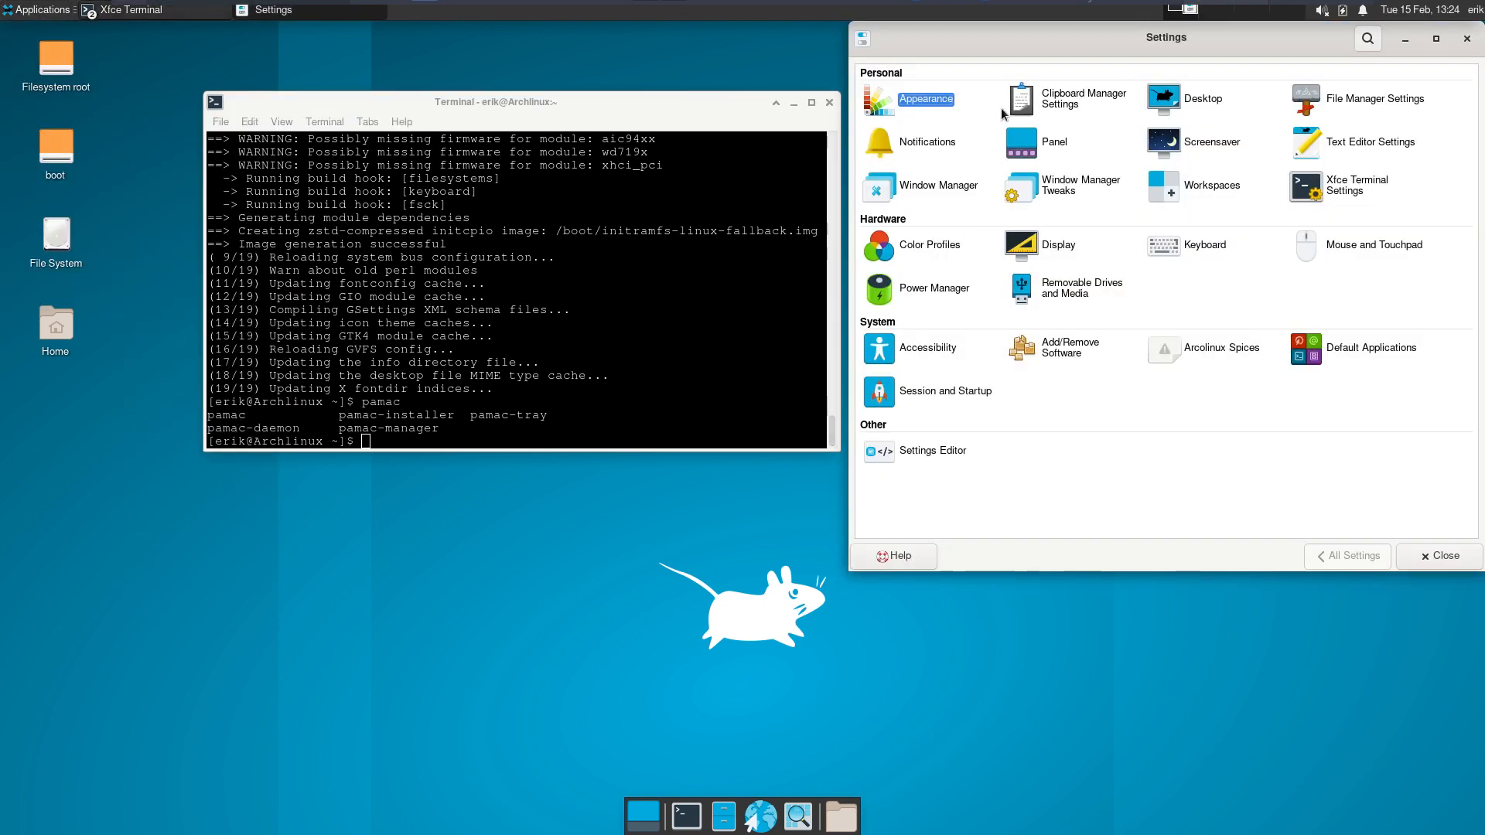
click(925, 99)
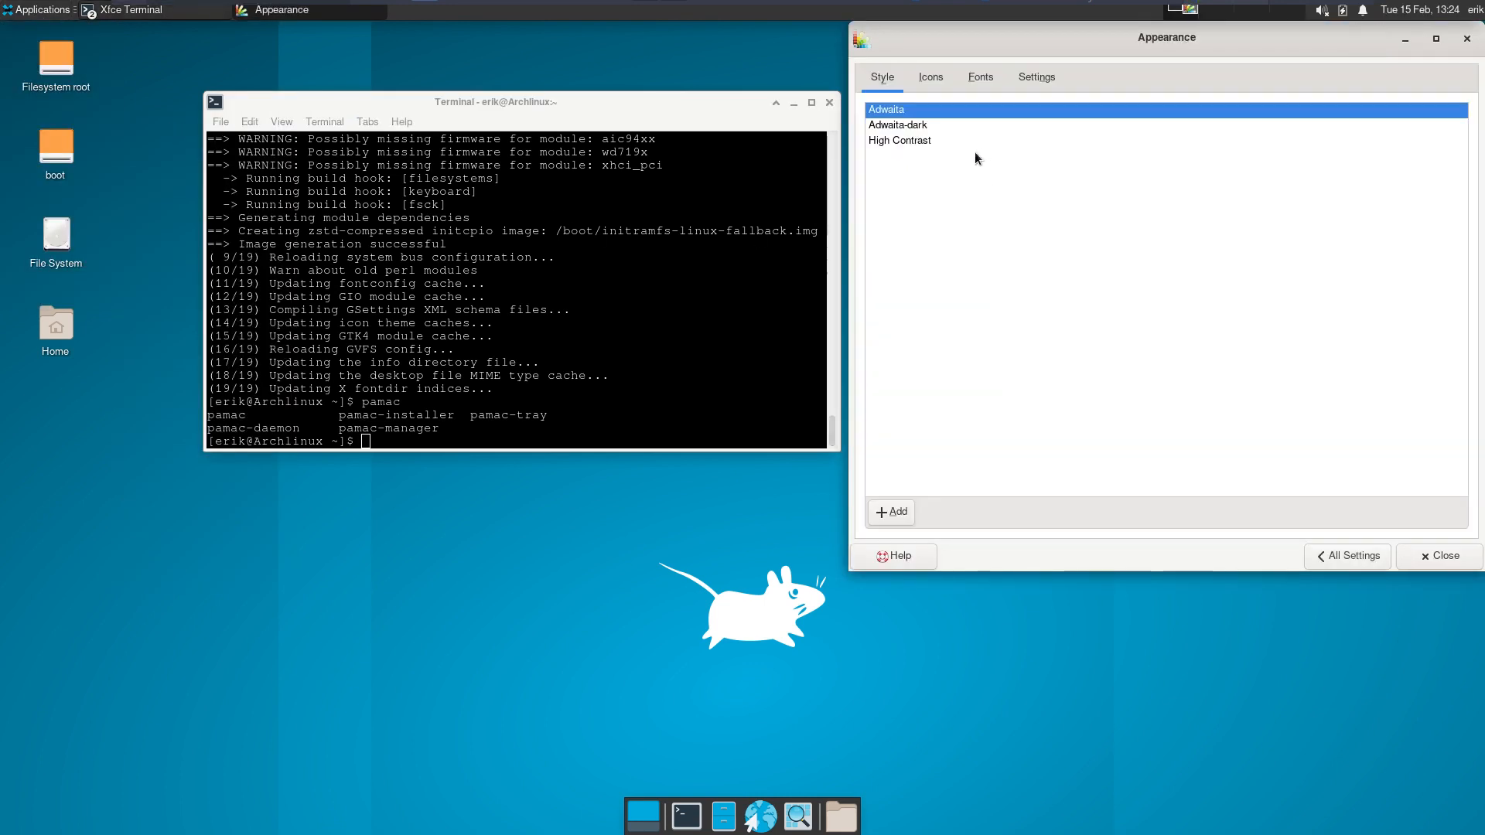
click(901, 125)
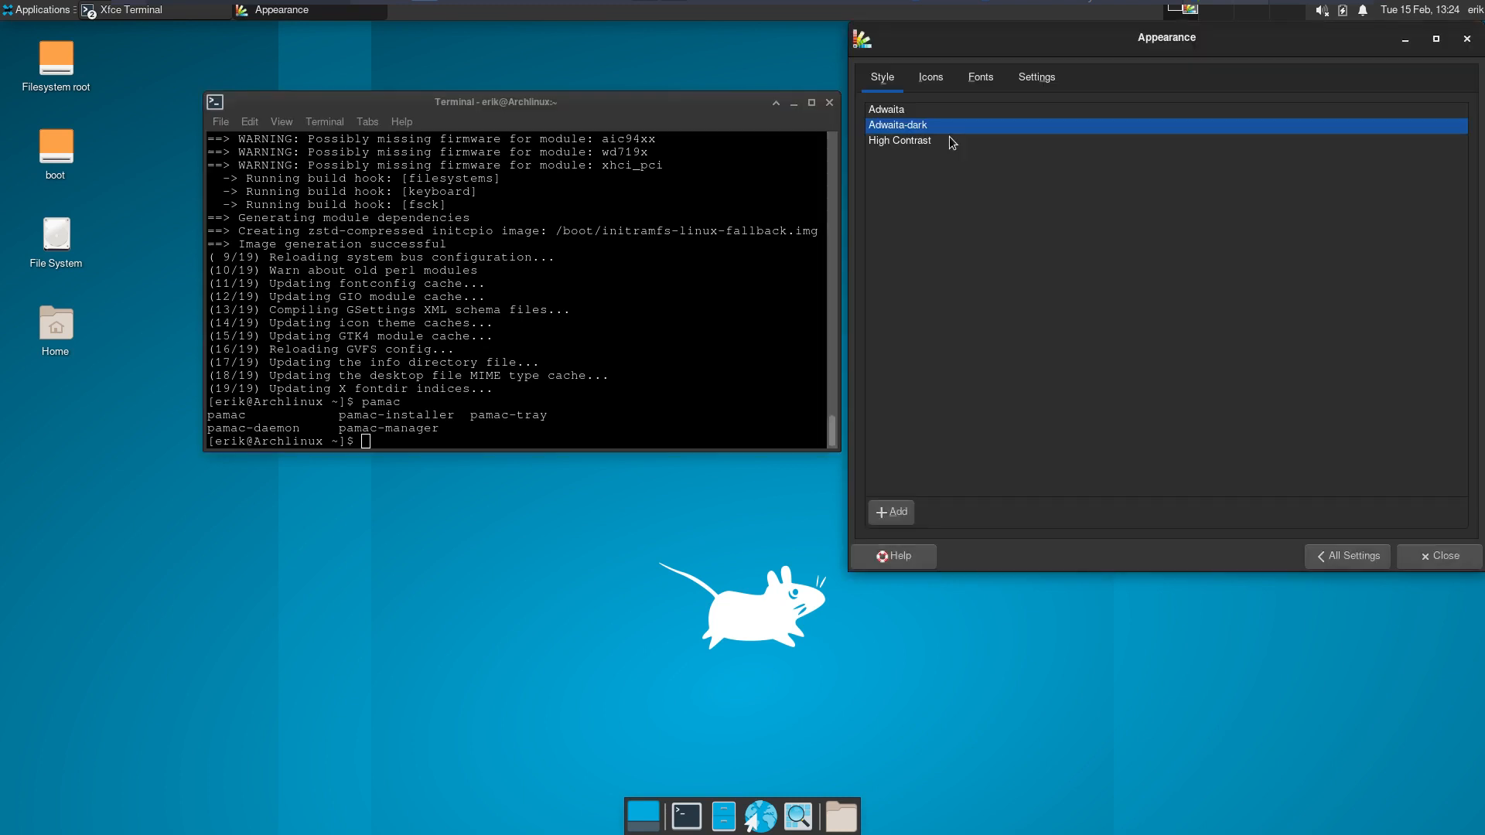
Apply the Tela circle blue icon theme and check how its icons look in the applications menu.
click(931, 78)
click(988, 309)
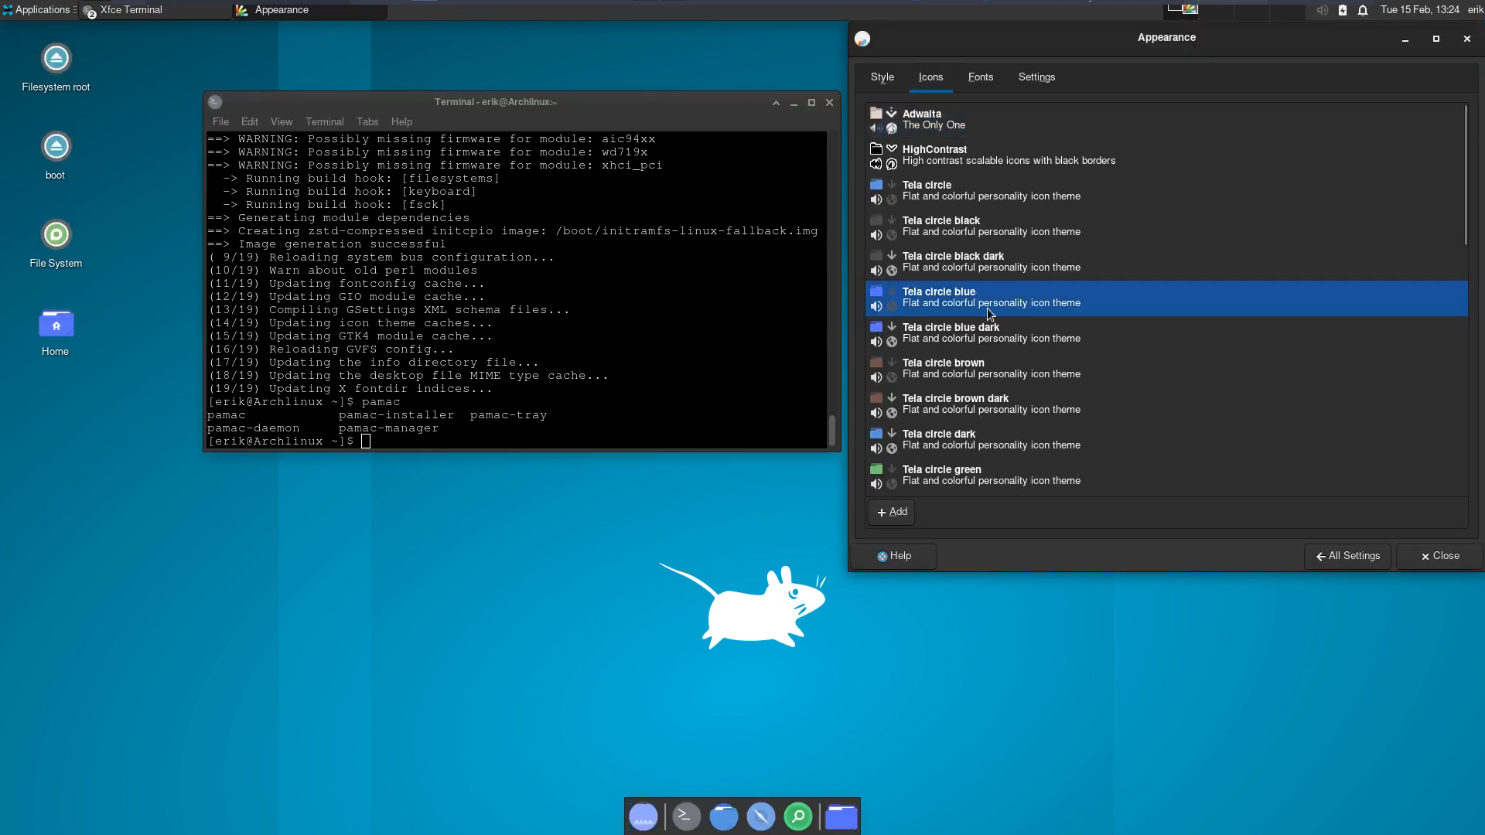
click(22, 8)
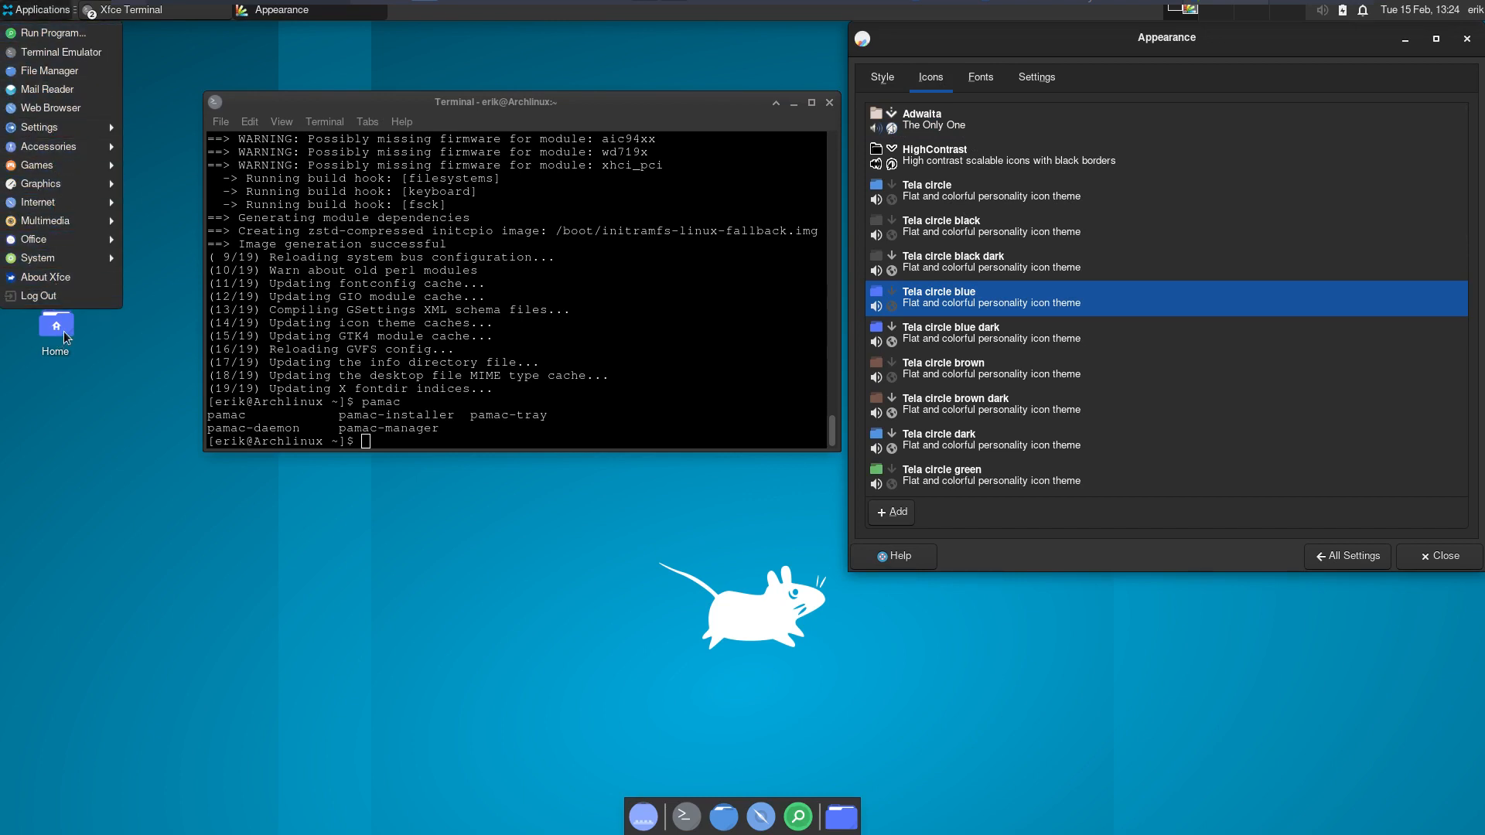
click(562, 14)
Add the Whisker Menu item to the Xfce panel, finding it with the search term menu, and close the item chooser.
right_click(613, 15)
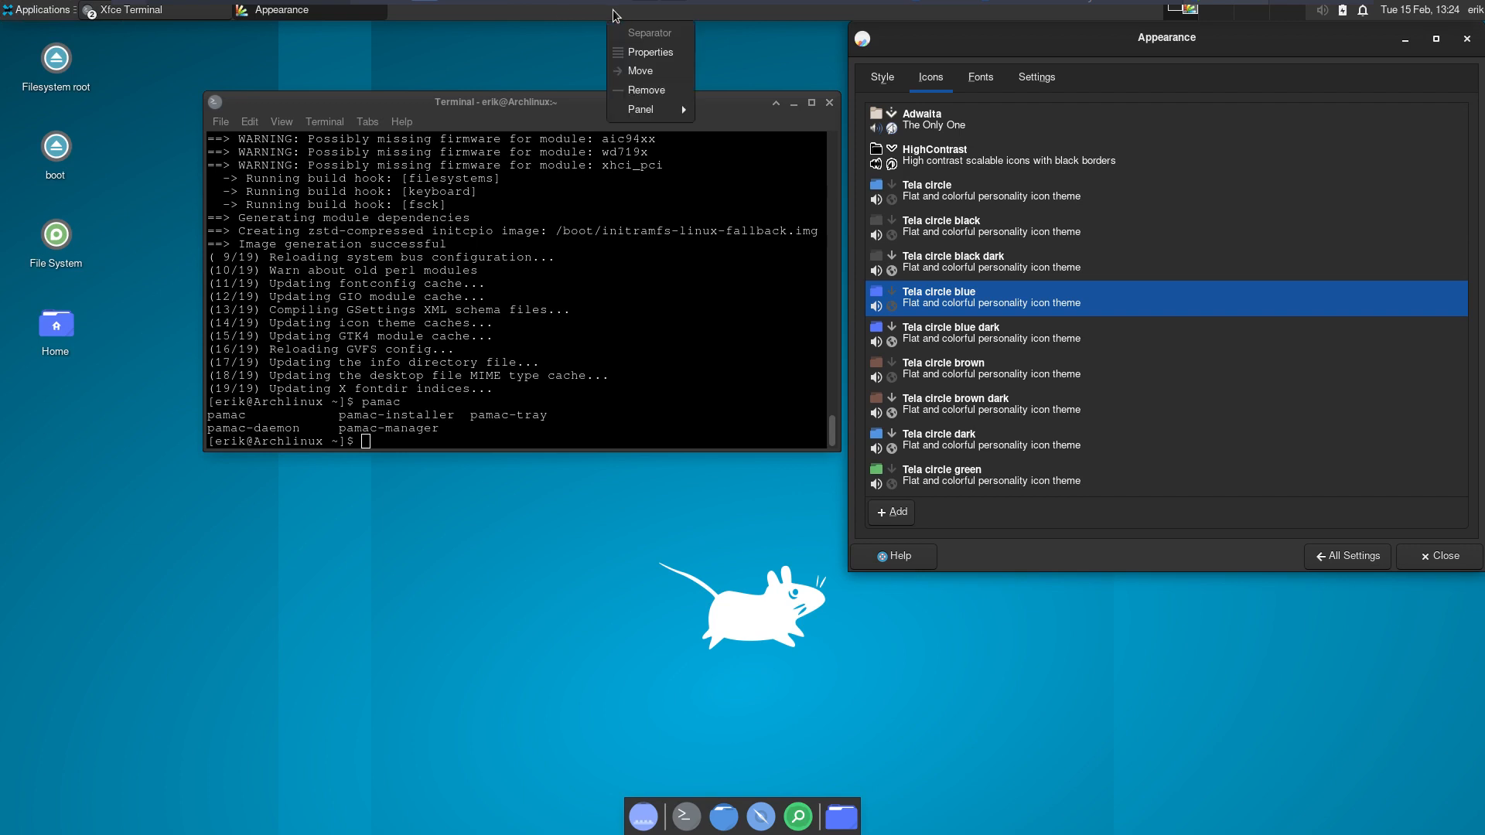
mouse_move(665, 109)
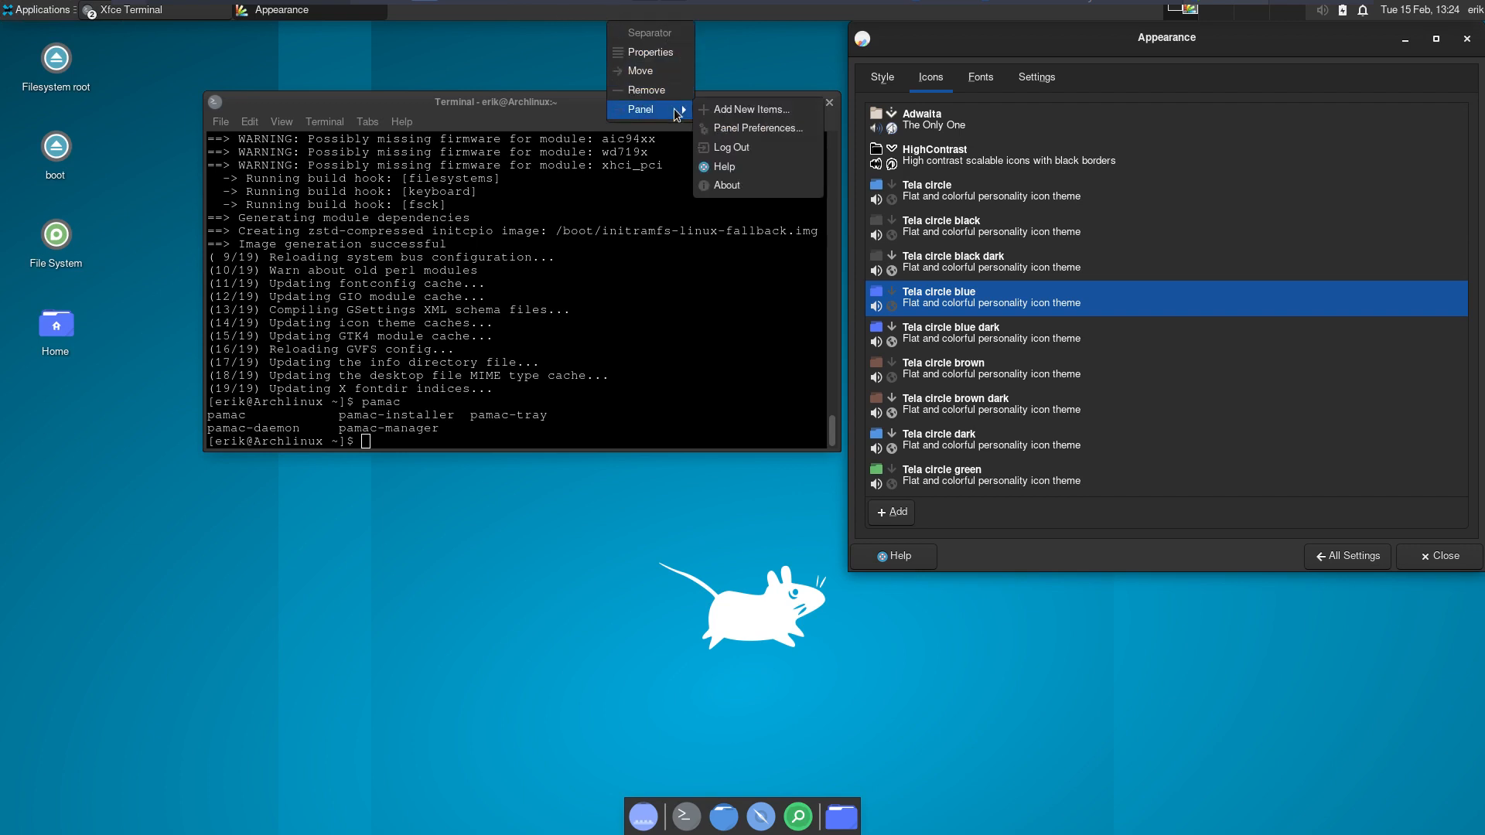
click(772, 113)
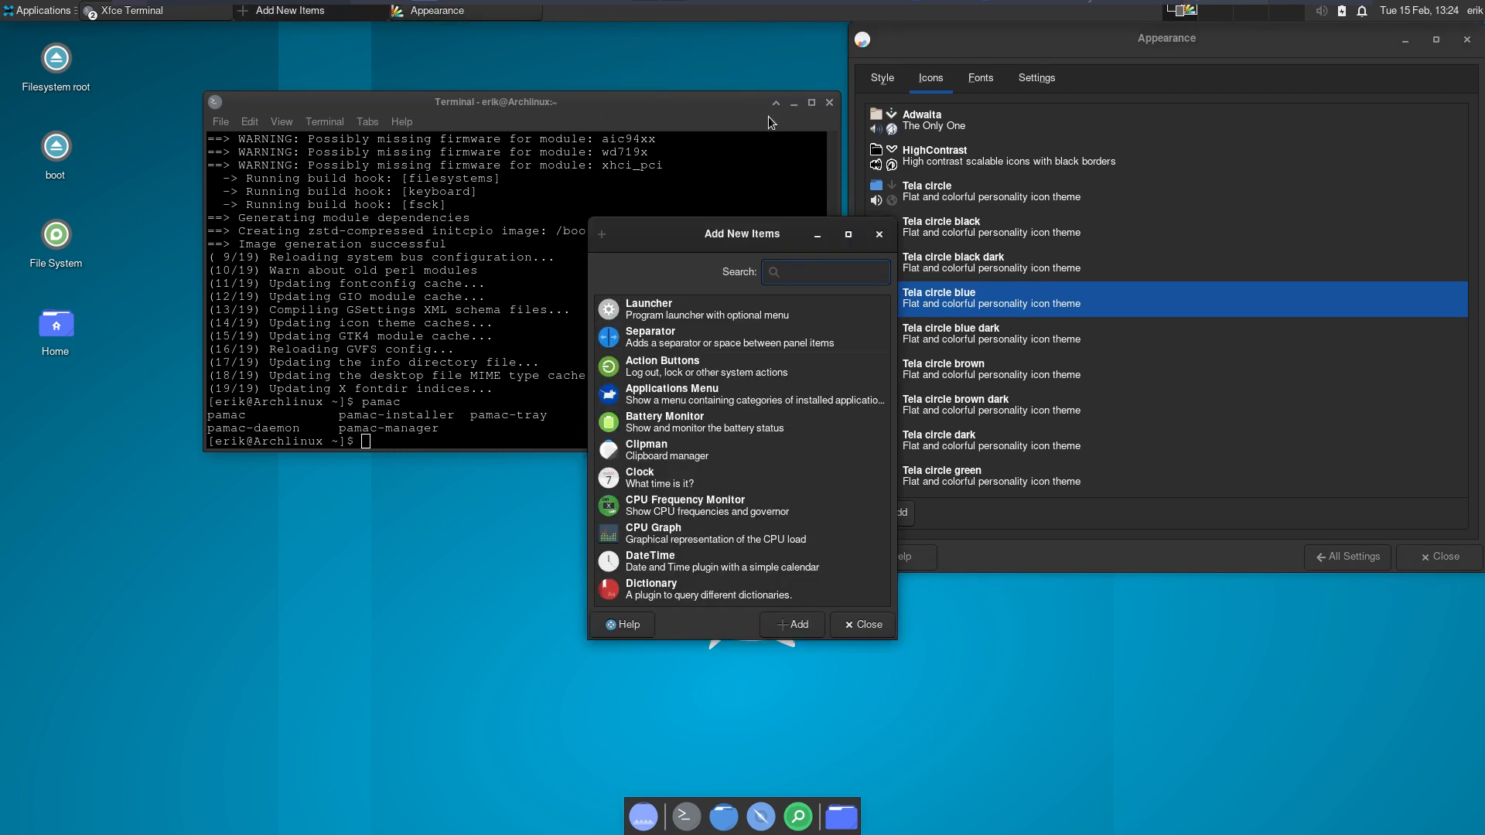
text(menu)
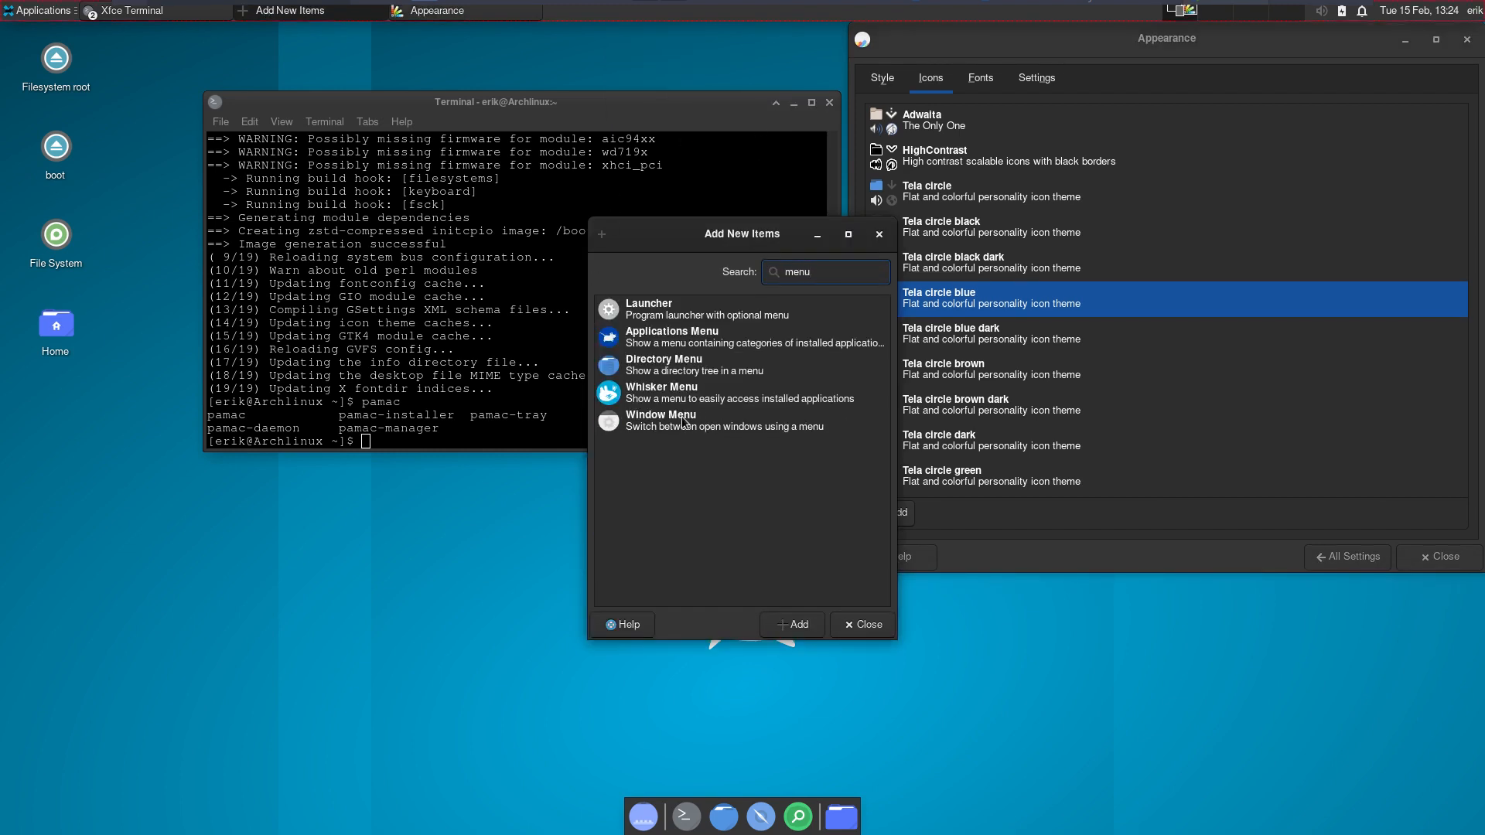
click(743, 393)
click(801, 628)
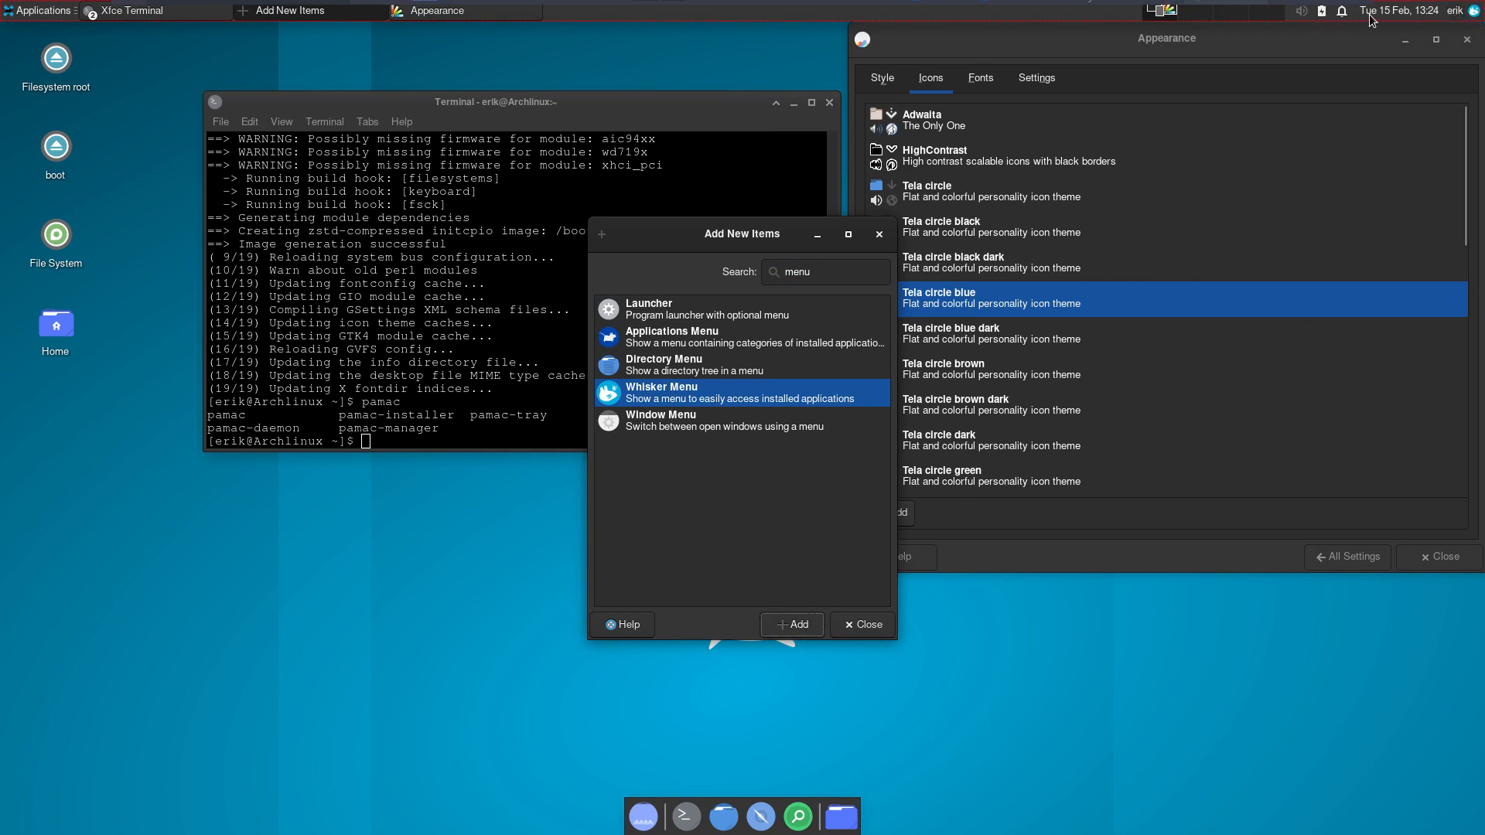
click(861, 624)
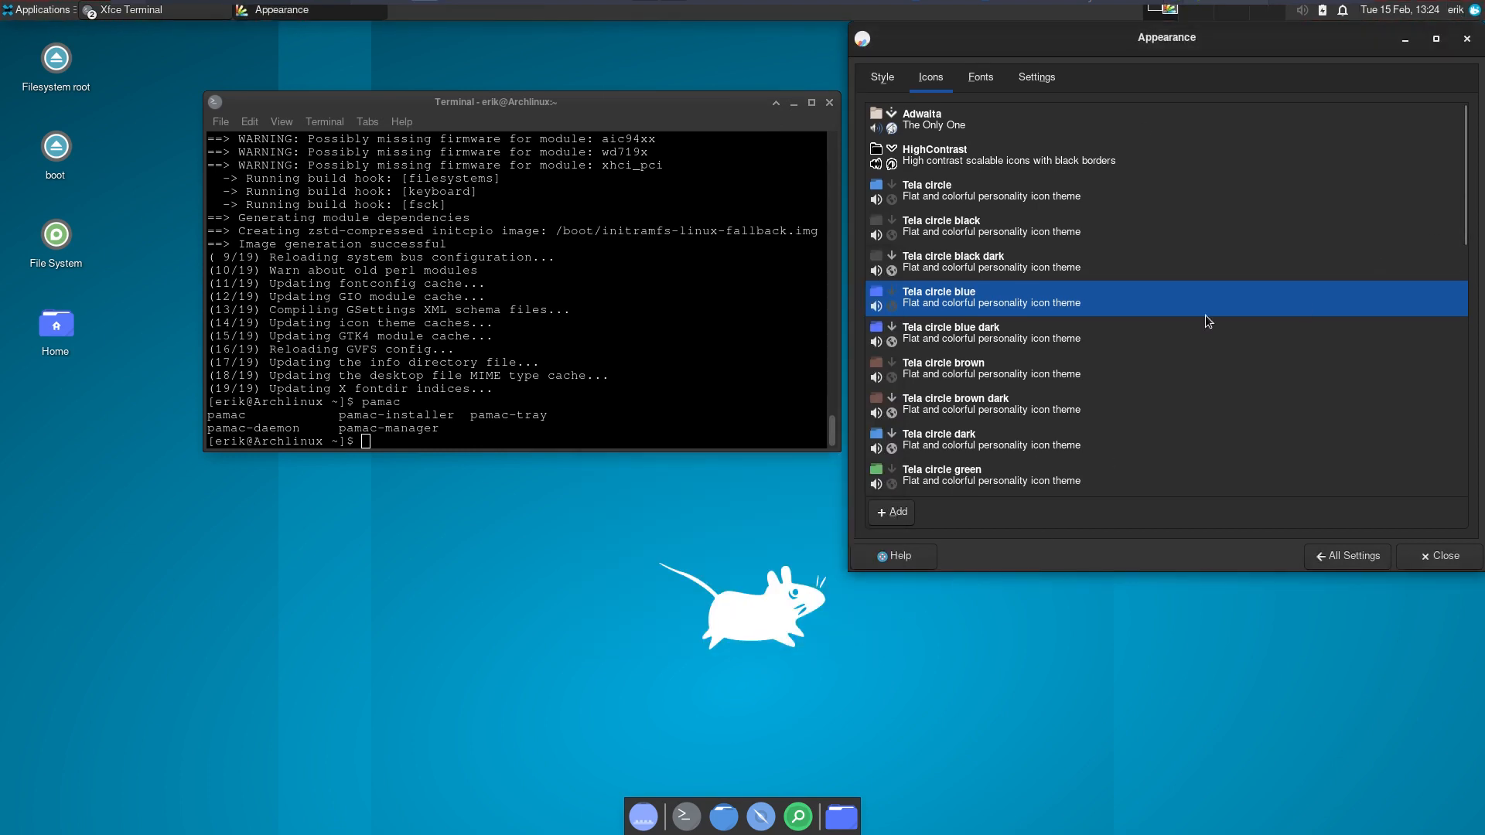
Move the mouse-icon menu launcher to the start of the panel, in front of the Applications Menu.
right_click(1475, 9)
click(1384, 92)
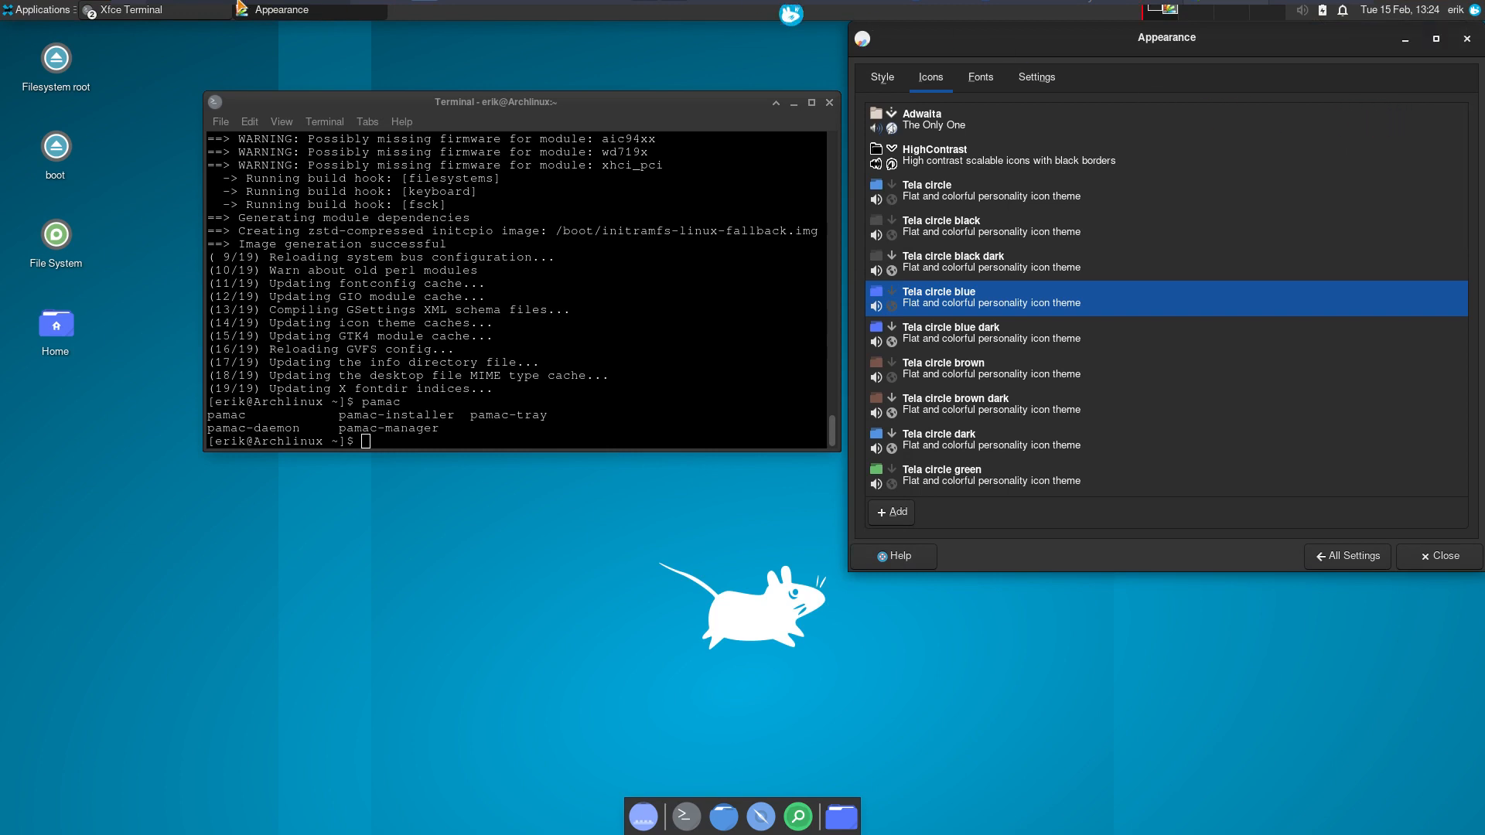
click(12, 10)
Remove the Applications Menu item from the panel and confirm its removal.
right_click(61, 13)
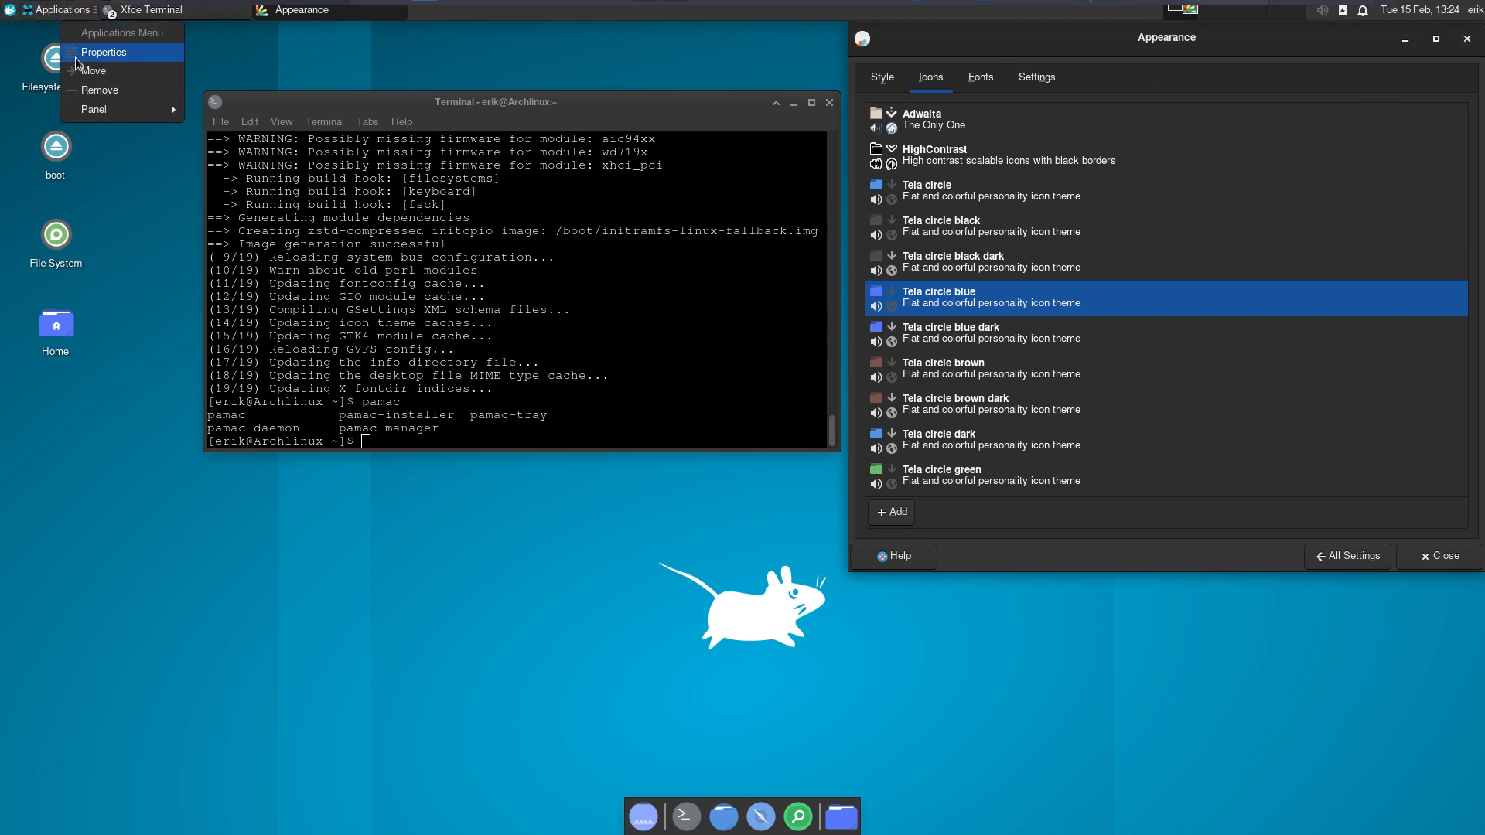
click(85, 90)
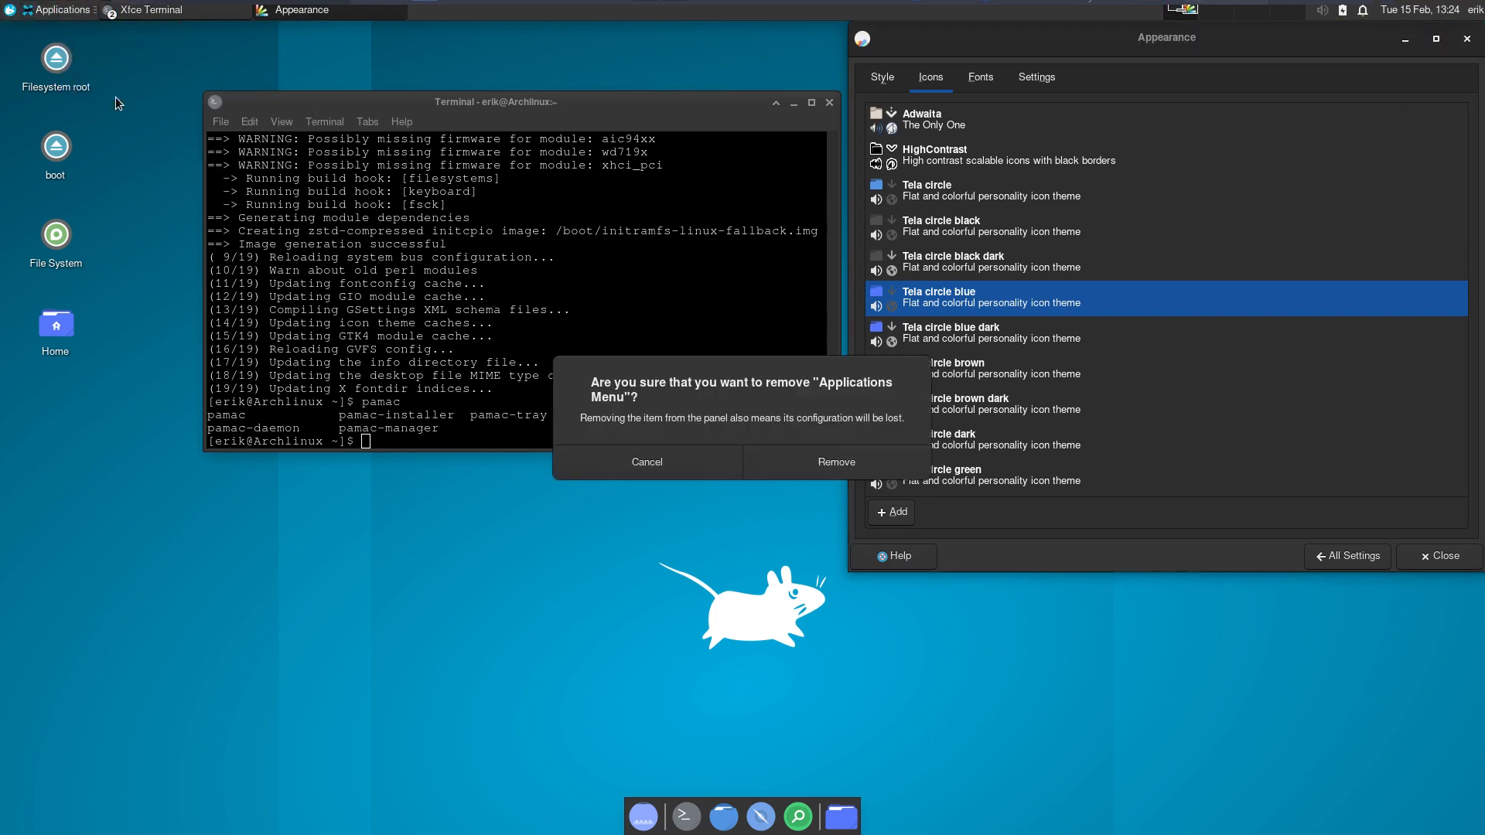
click(777, 459)
Open the Xfce Settings manager and place its window between the terminal and the Appearance window.
click(10, 10)
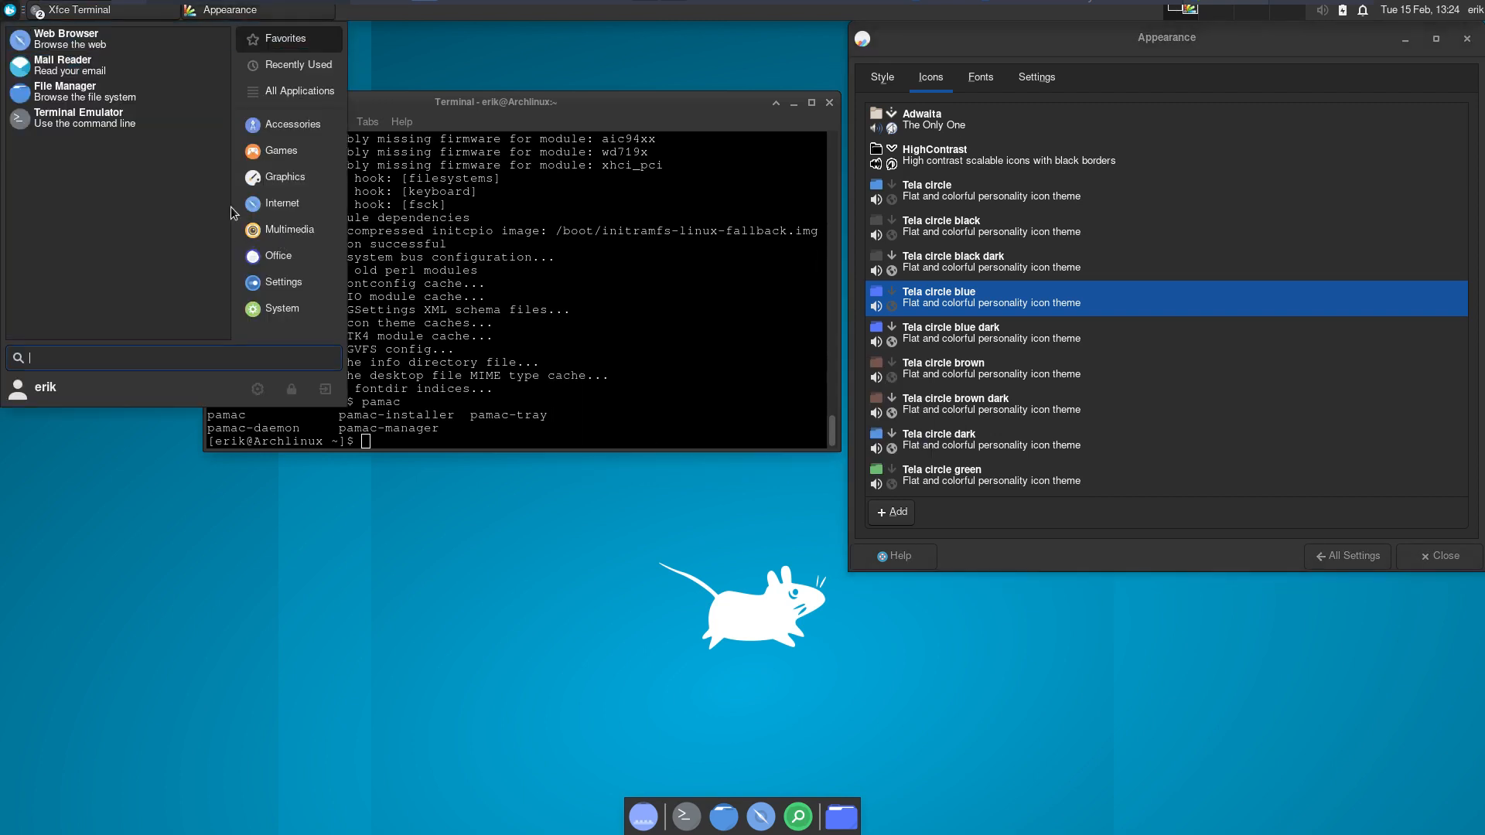
click(260, 387)
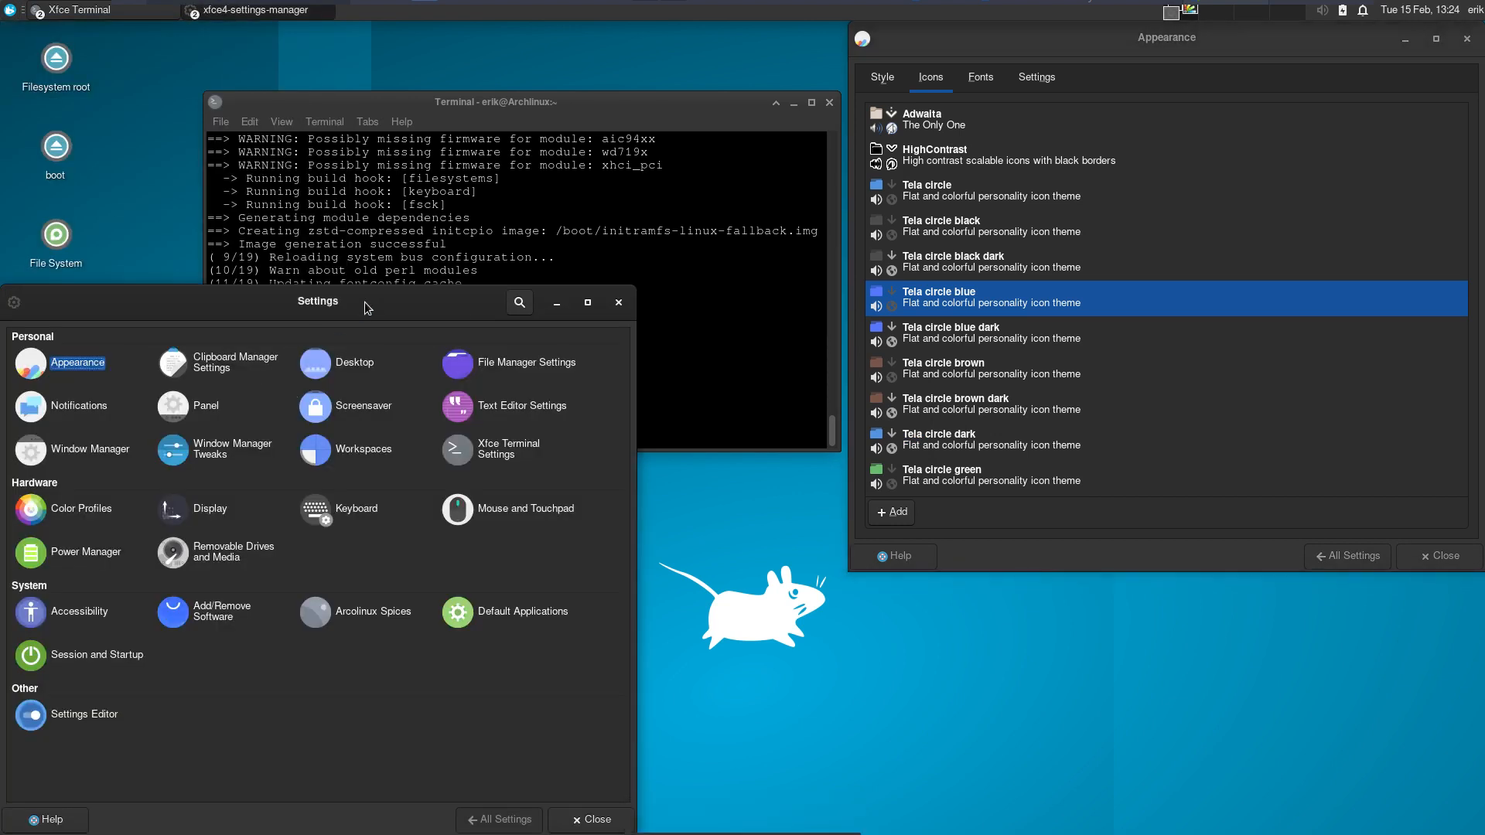
drag(365, 302, 743, 89)
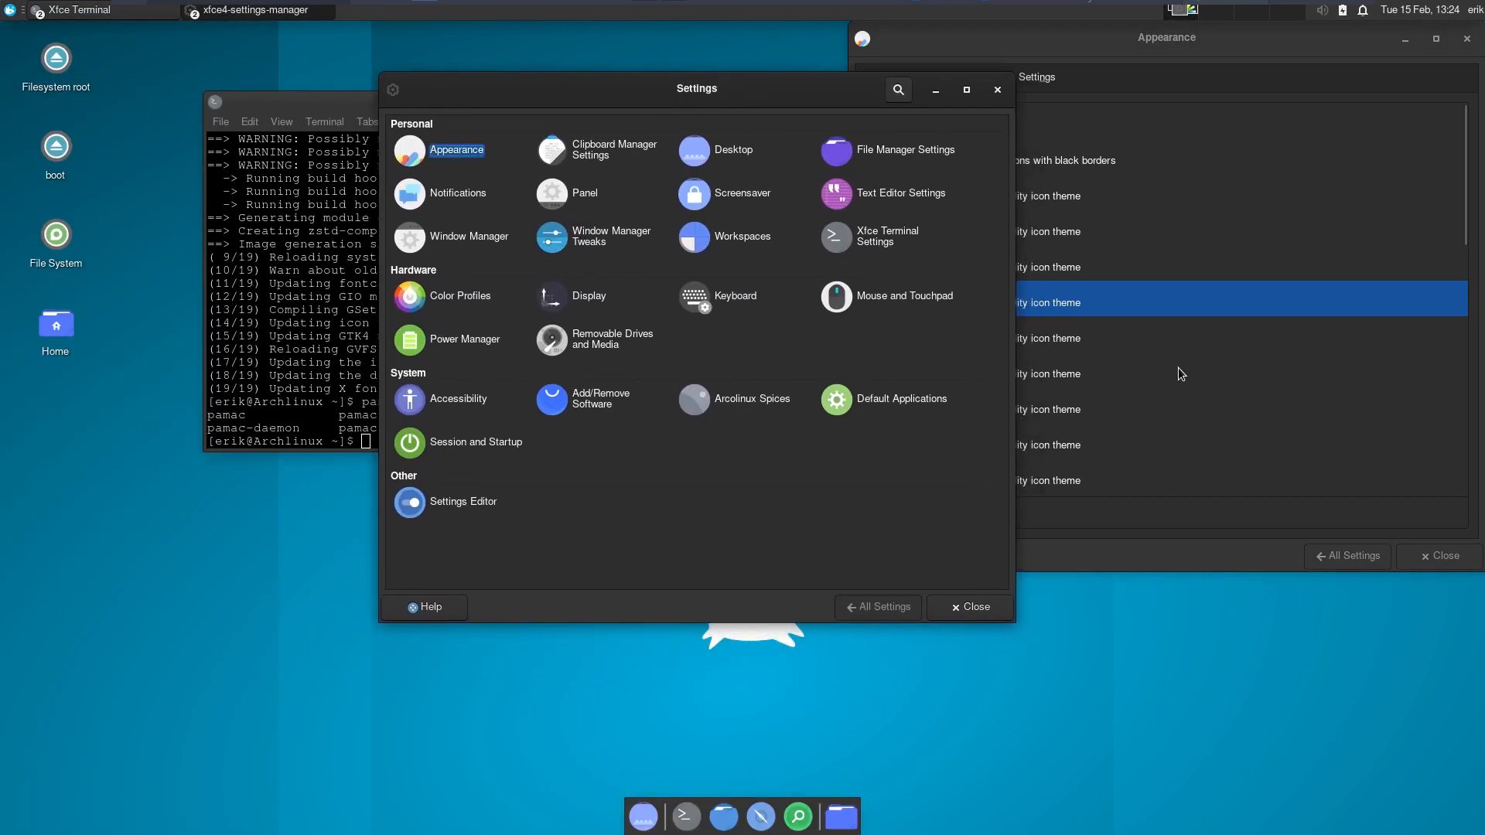
Bring the Appearance window forward, then open the Home folder and place its window clear of the icon theme list.
click(1097, 309)
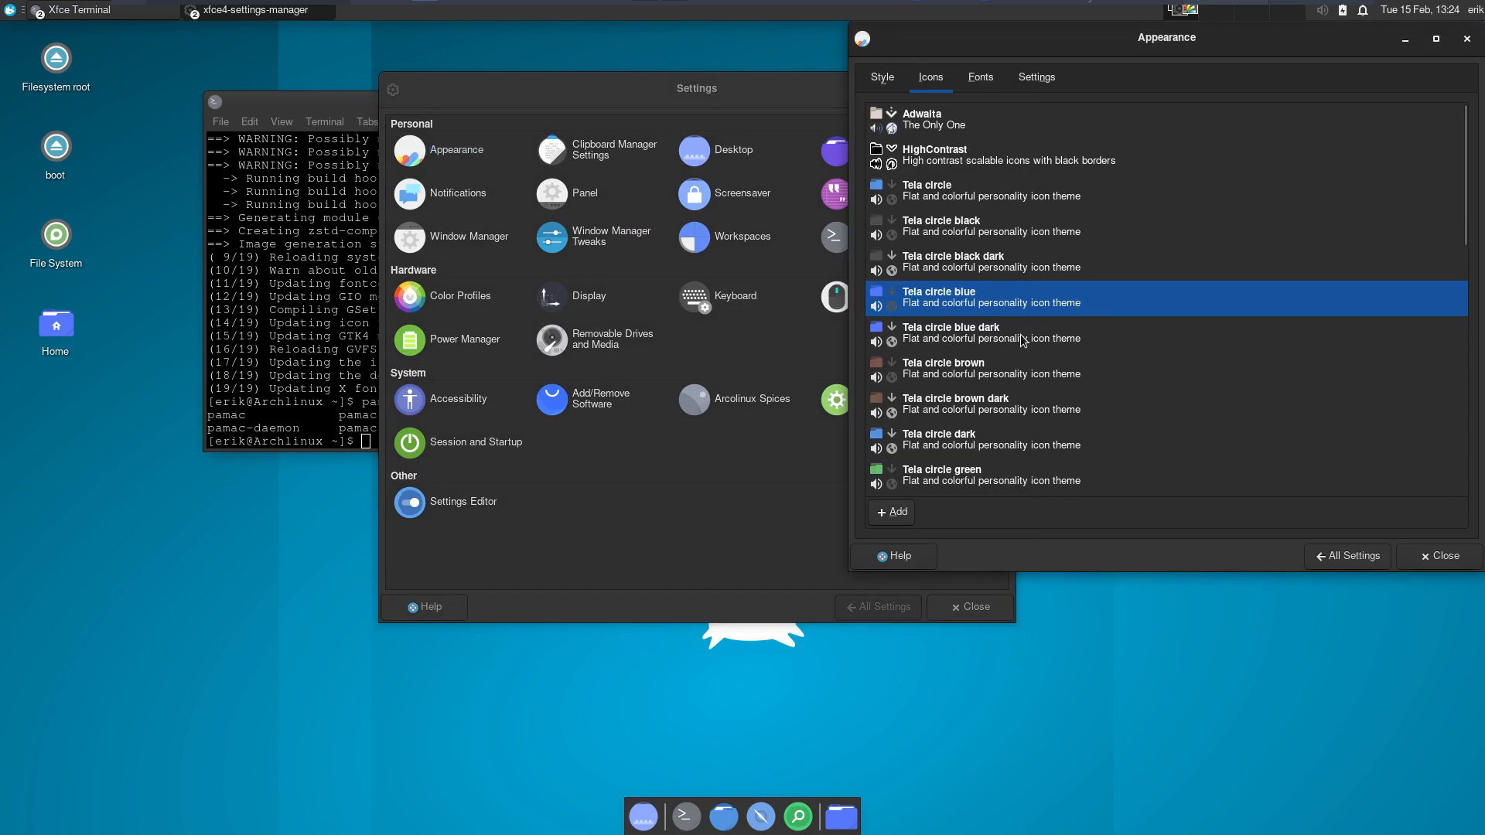
double_click(55, 329)
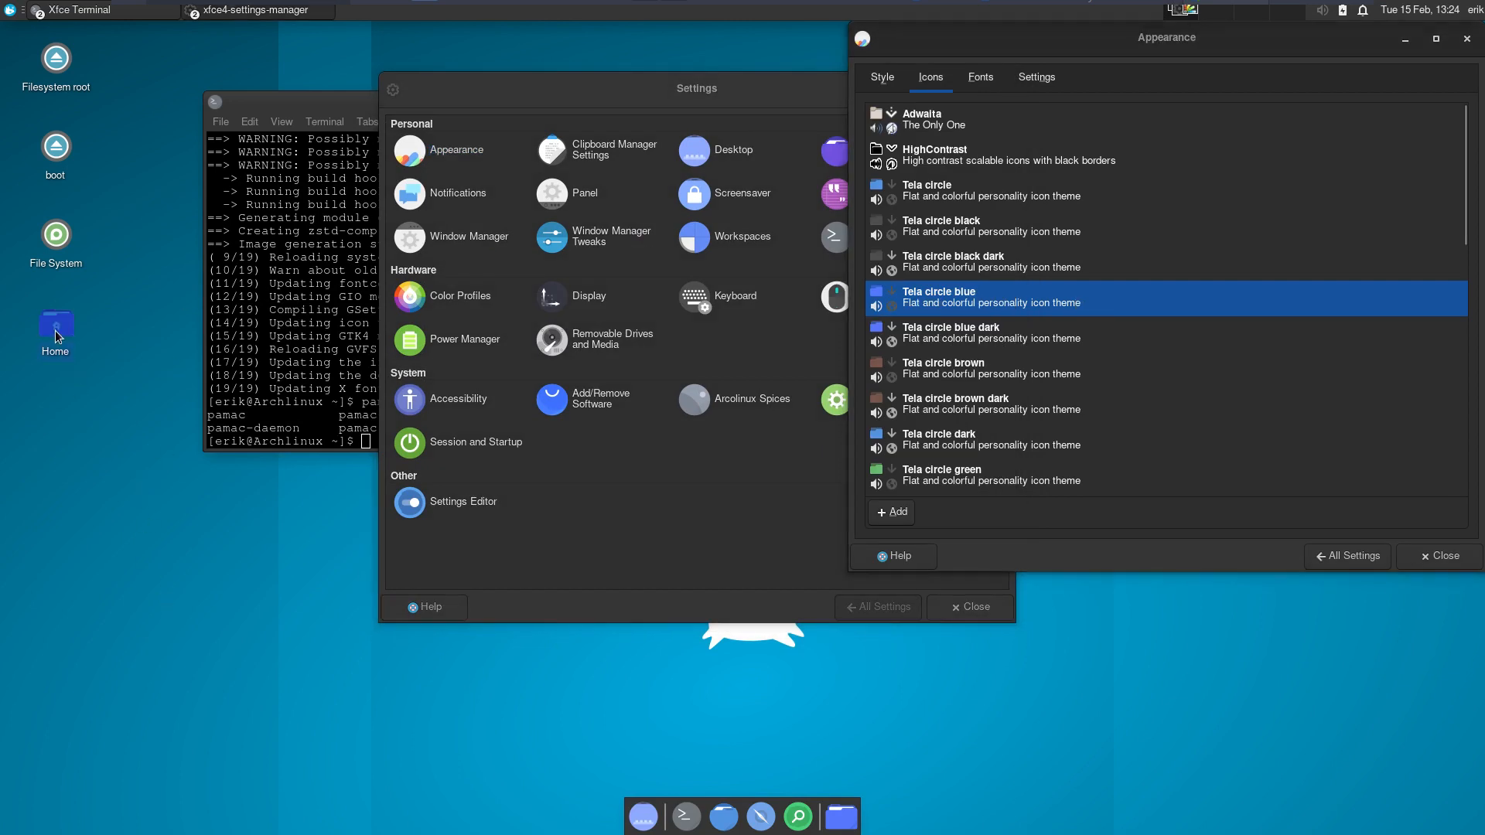
drag(770, 240, 367, 419)
Try out the Tela circle icon themes one after another, from blue dark through manjaro.
click(963, 348)
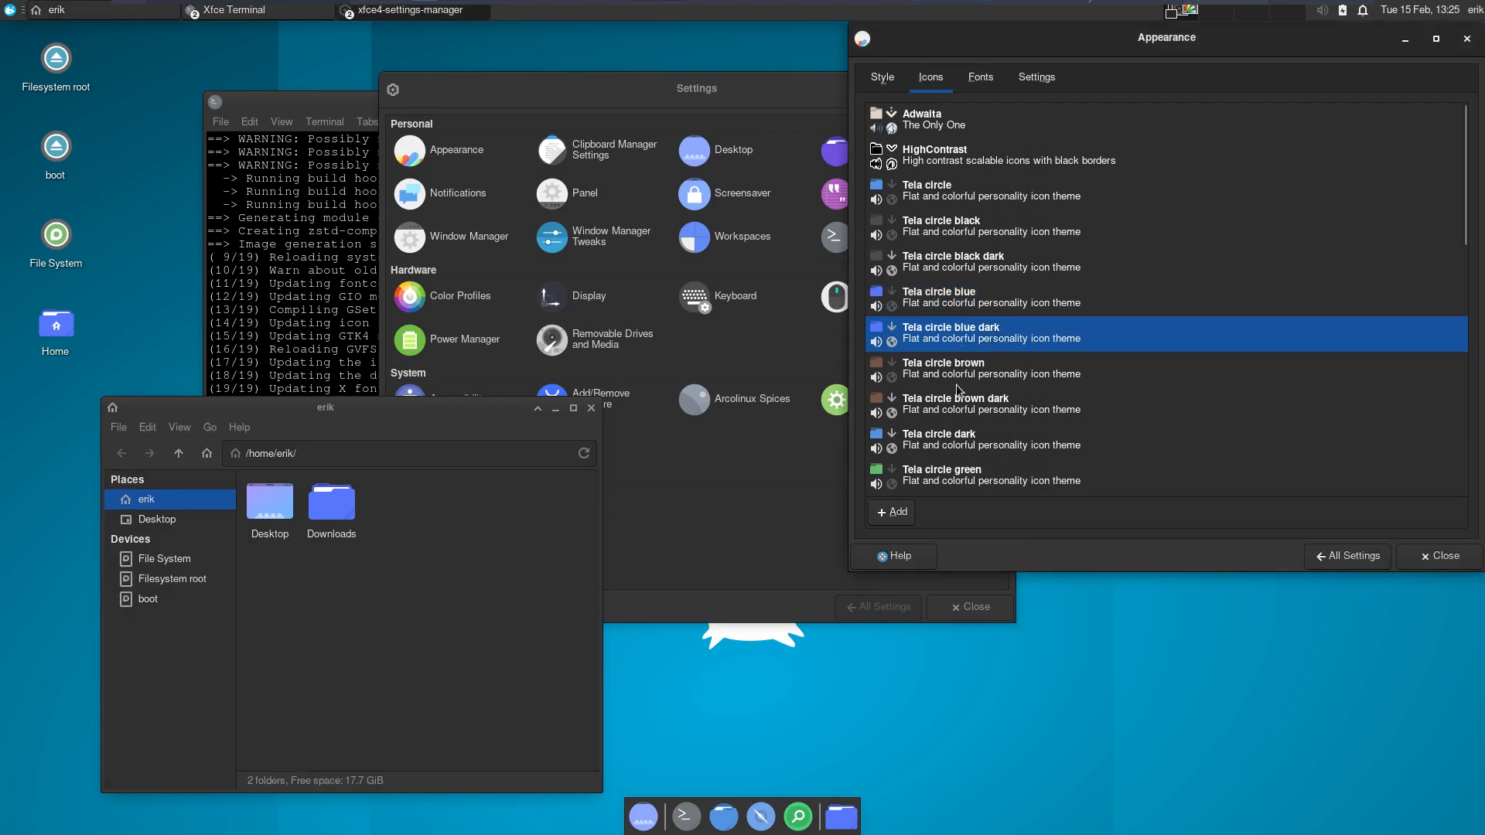
click(961, 377)
click(960, 399)
click(954, 447)
click(956, 474)
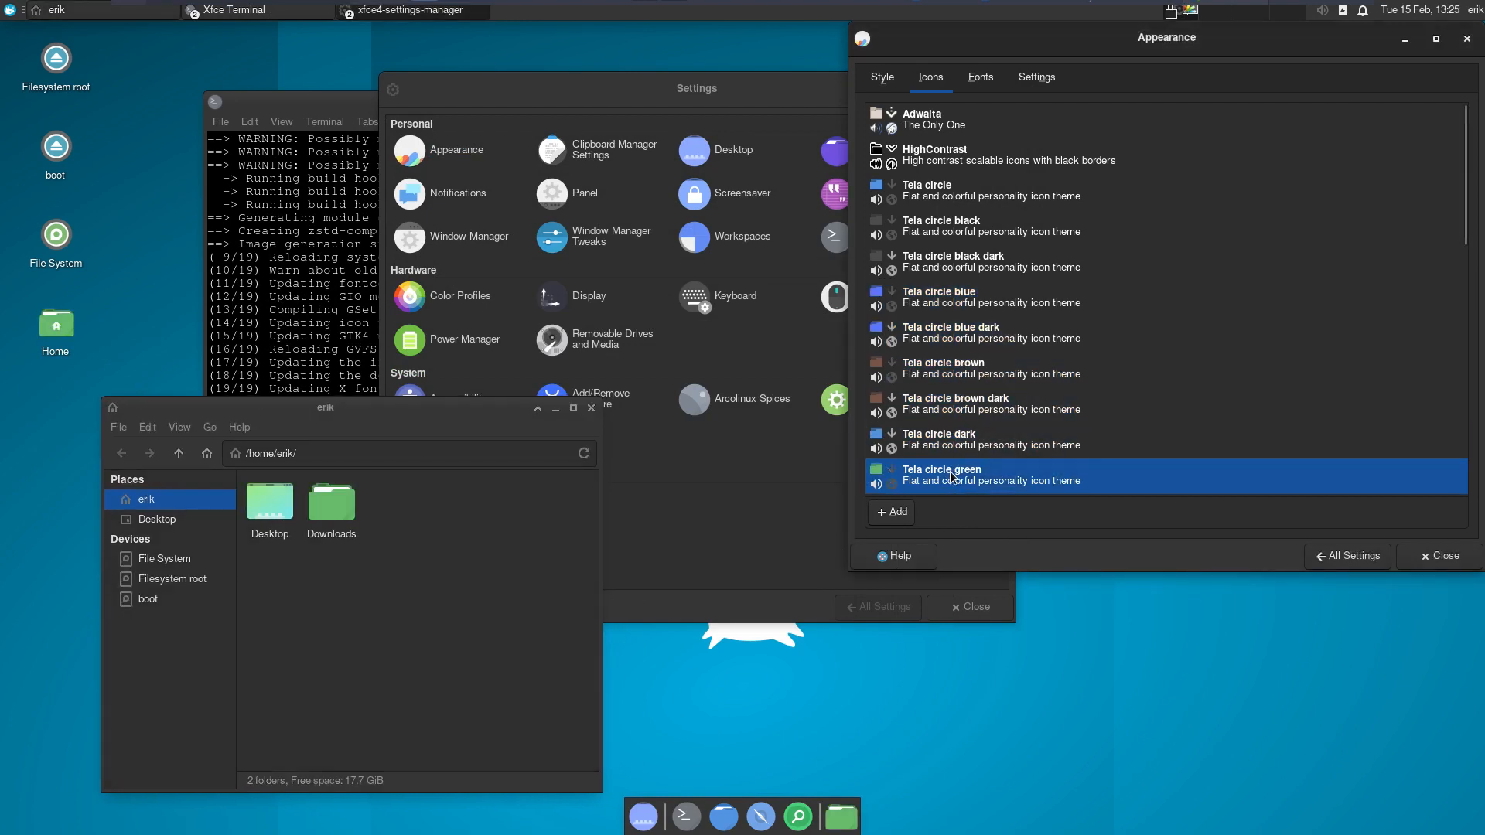
scroll(958, 483, down, 3)
click(960, 371)
click(959, 408)
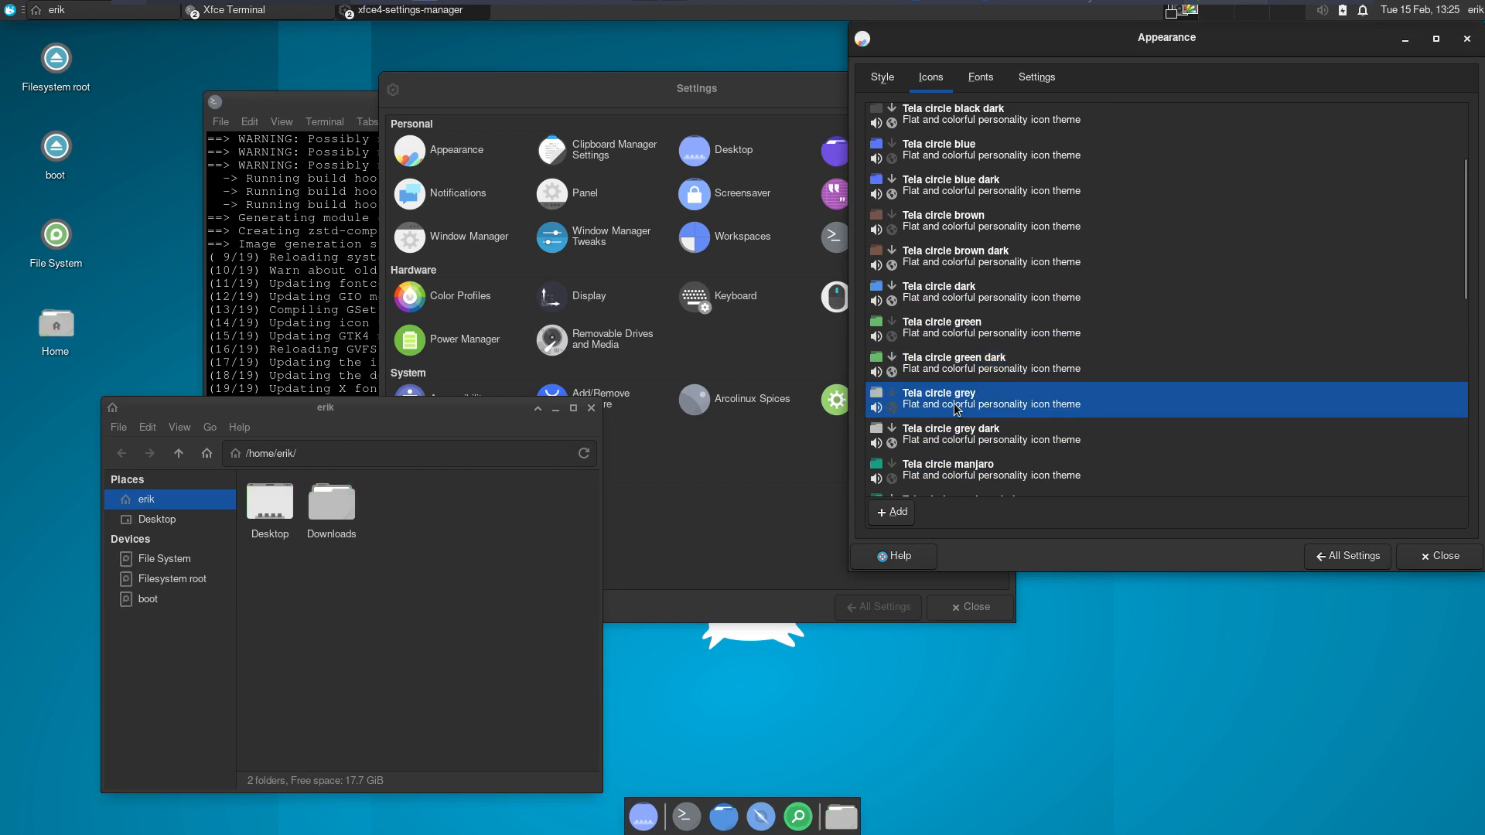
click(961, 443)
click(966, 469)
Set the icon theme to Tela circle nord dark and close the Appearance settings.
scroll(967, 472, down, 2)
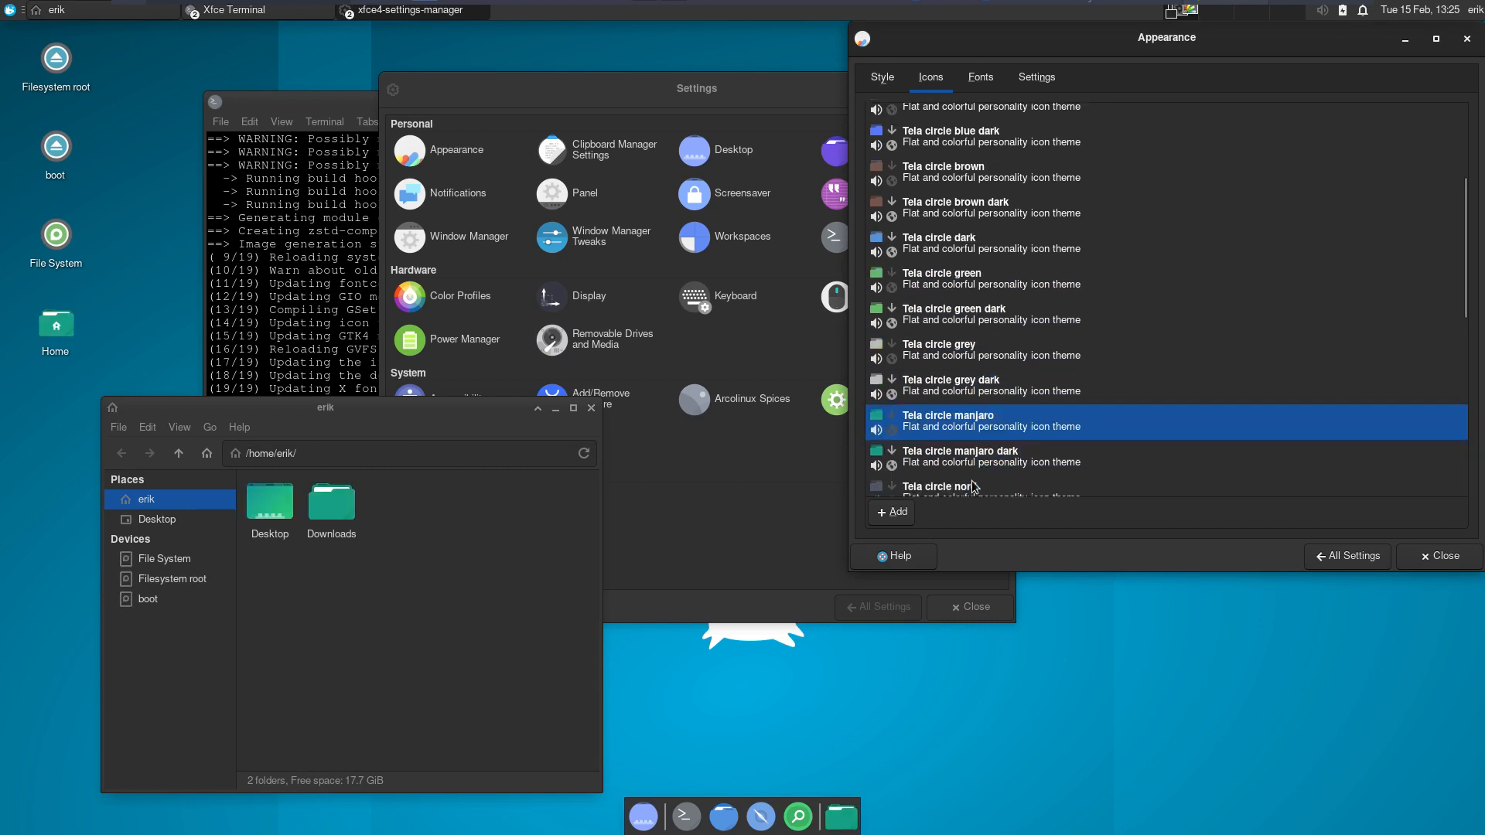
click(967, 418)
click(972, 453)
click(974, 473)
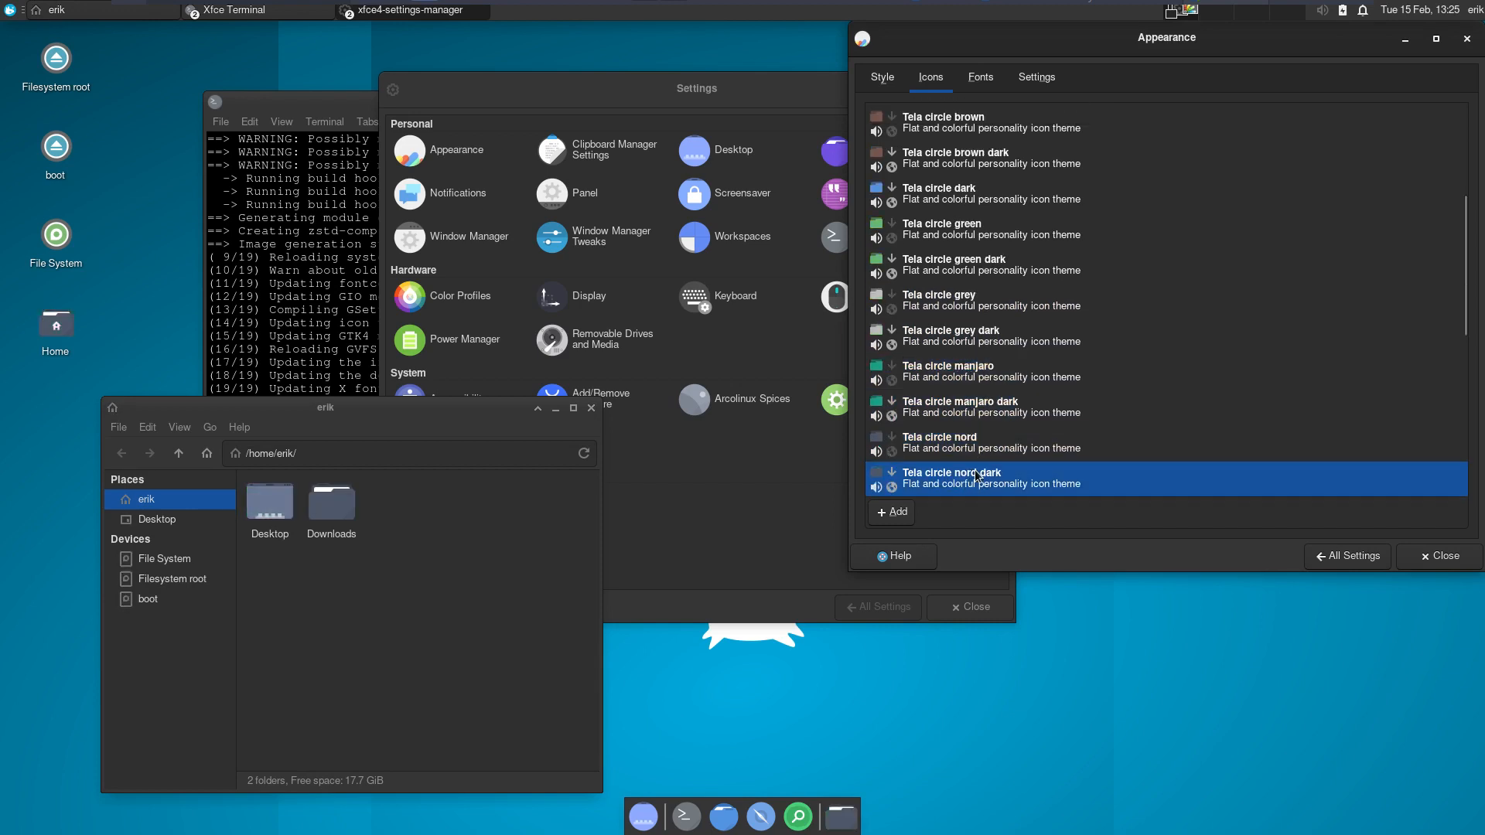
scroll(975, 475, down, 2)
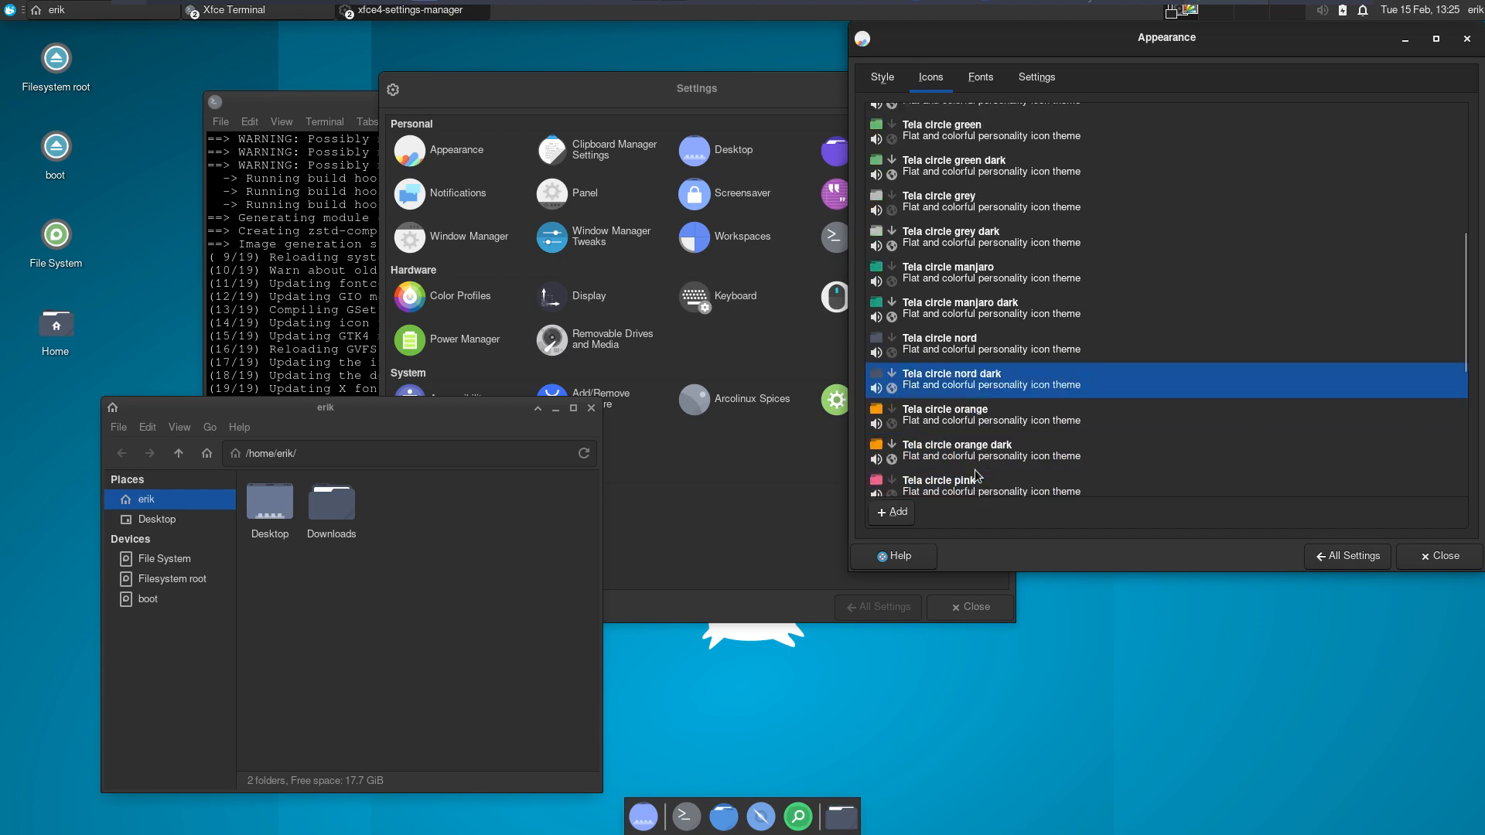
scroll(976, 475, down, 6)
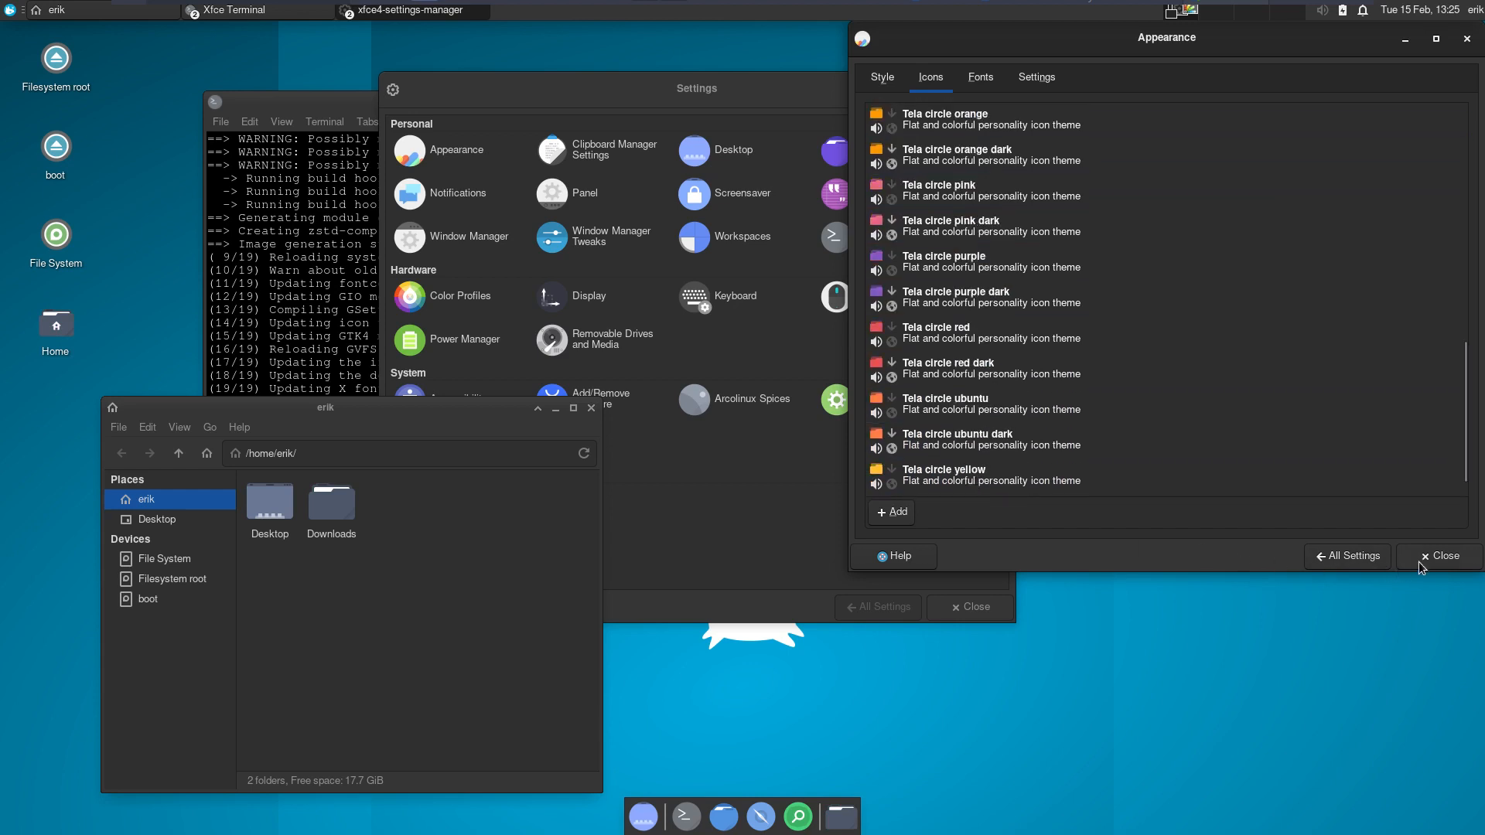
click(1443, 557)
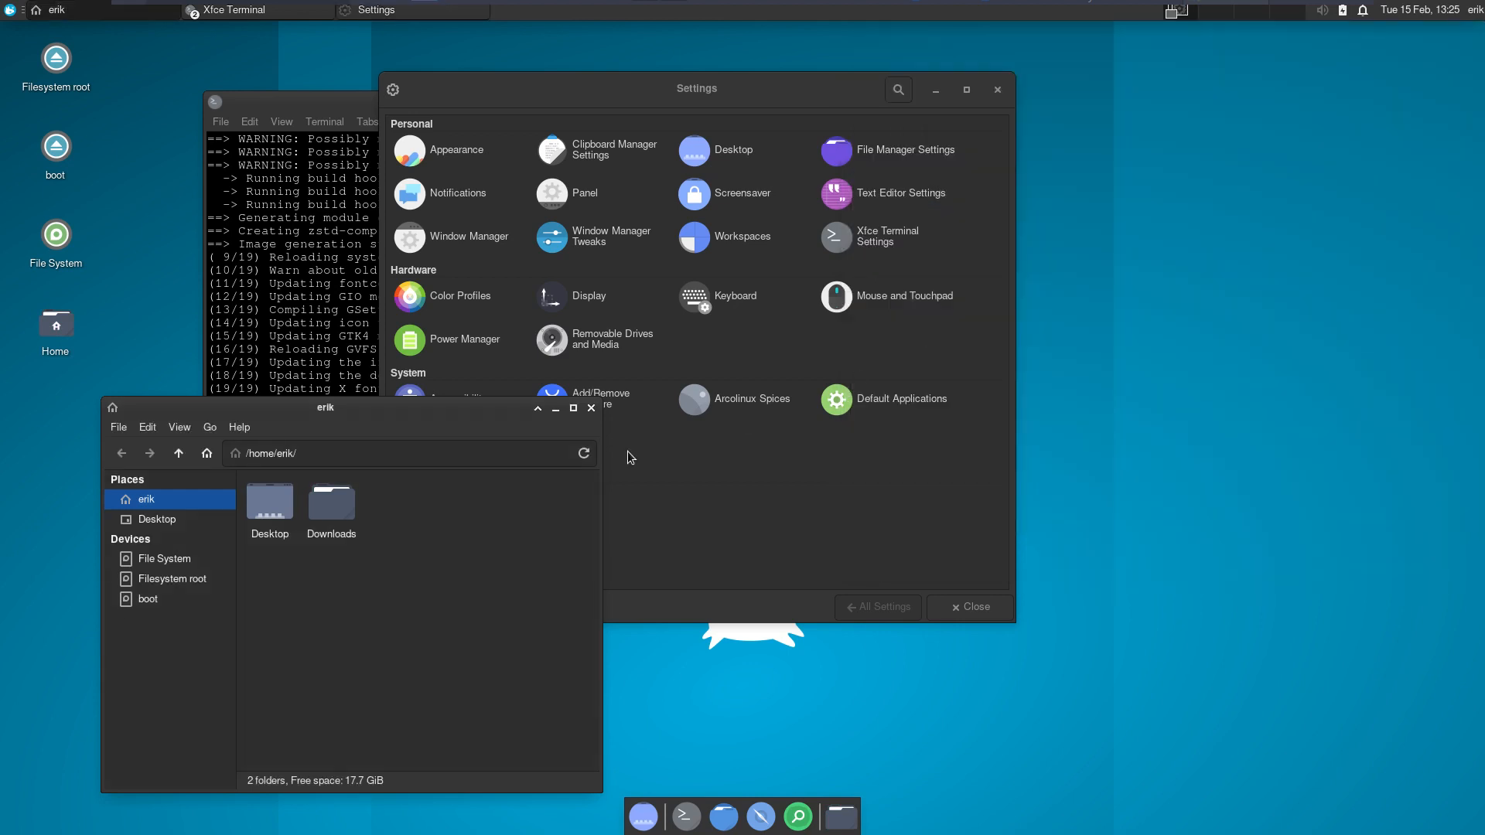
Move the file manager window aside and check the icons in the application menu's Accessories category.
drag(445, 404, 1240, 316)
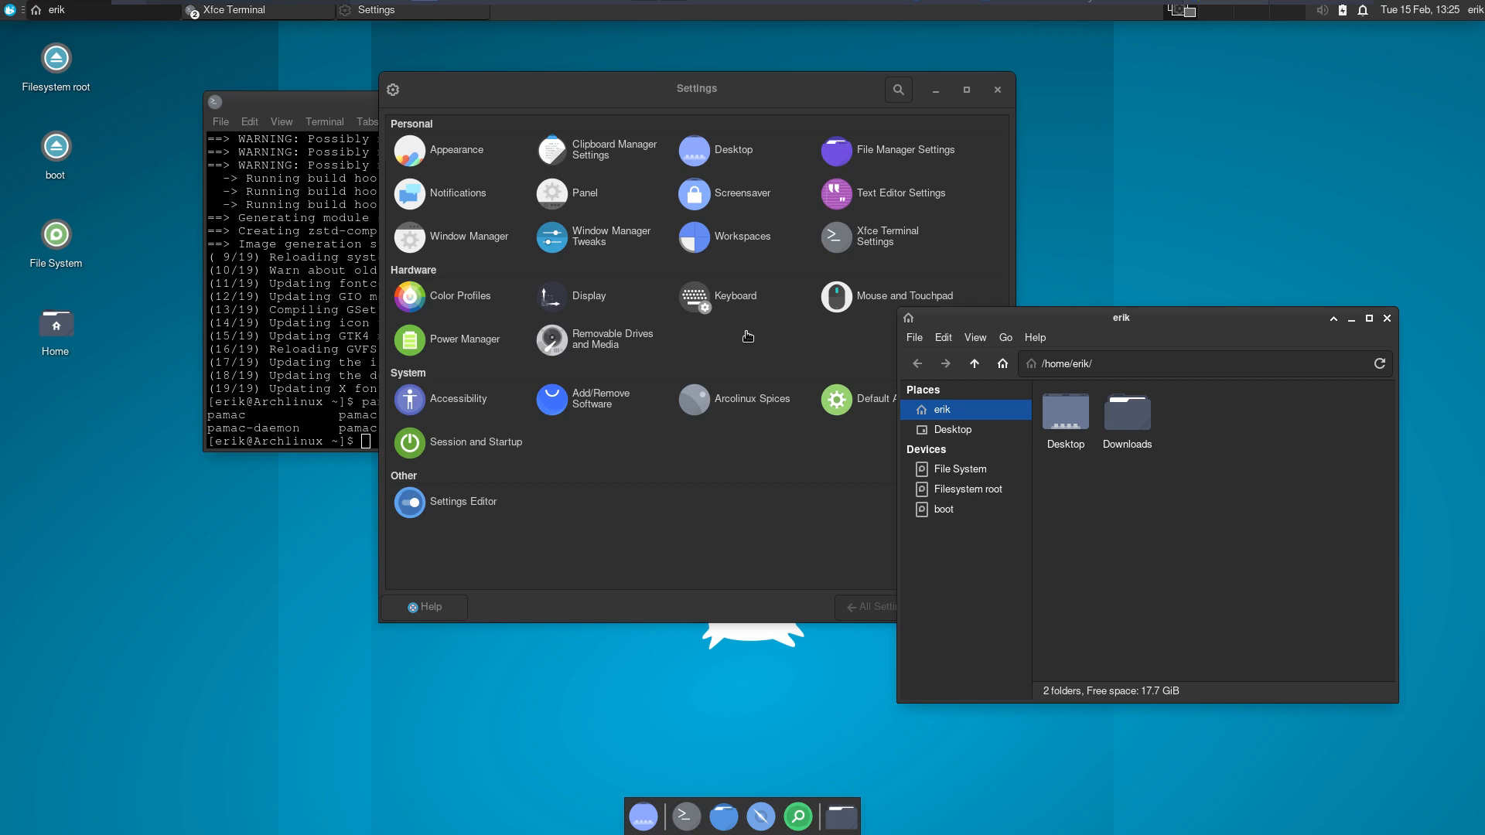
click(10, 10)
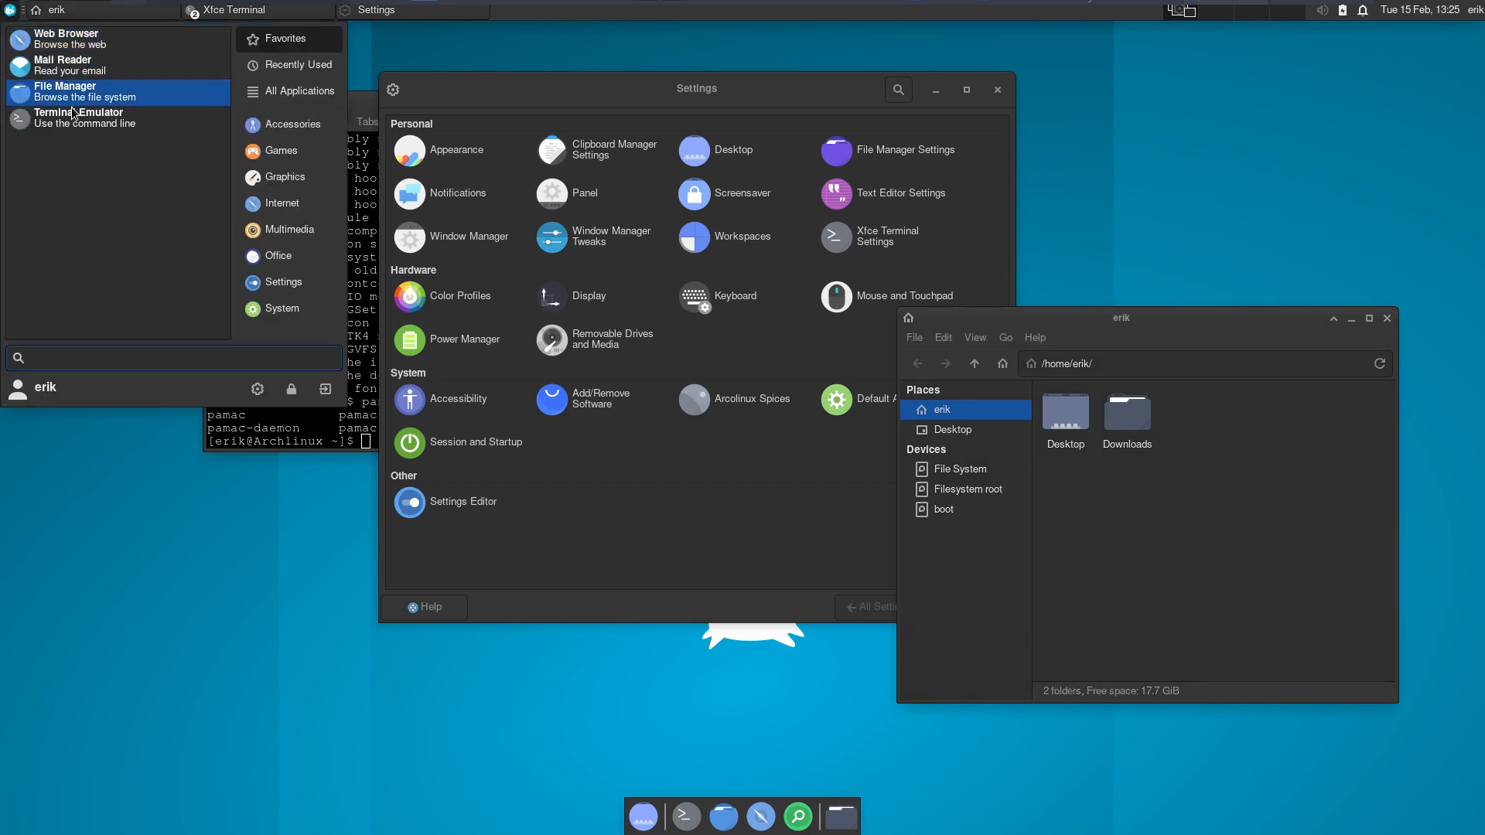
click(290, 131)
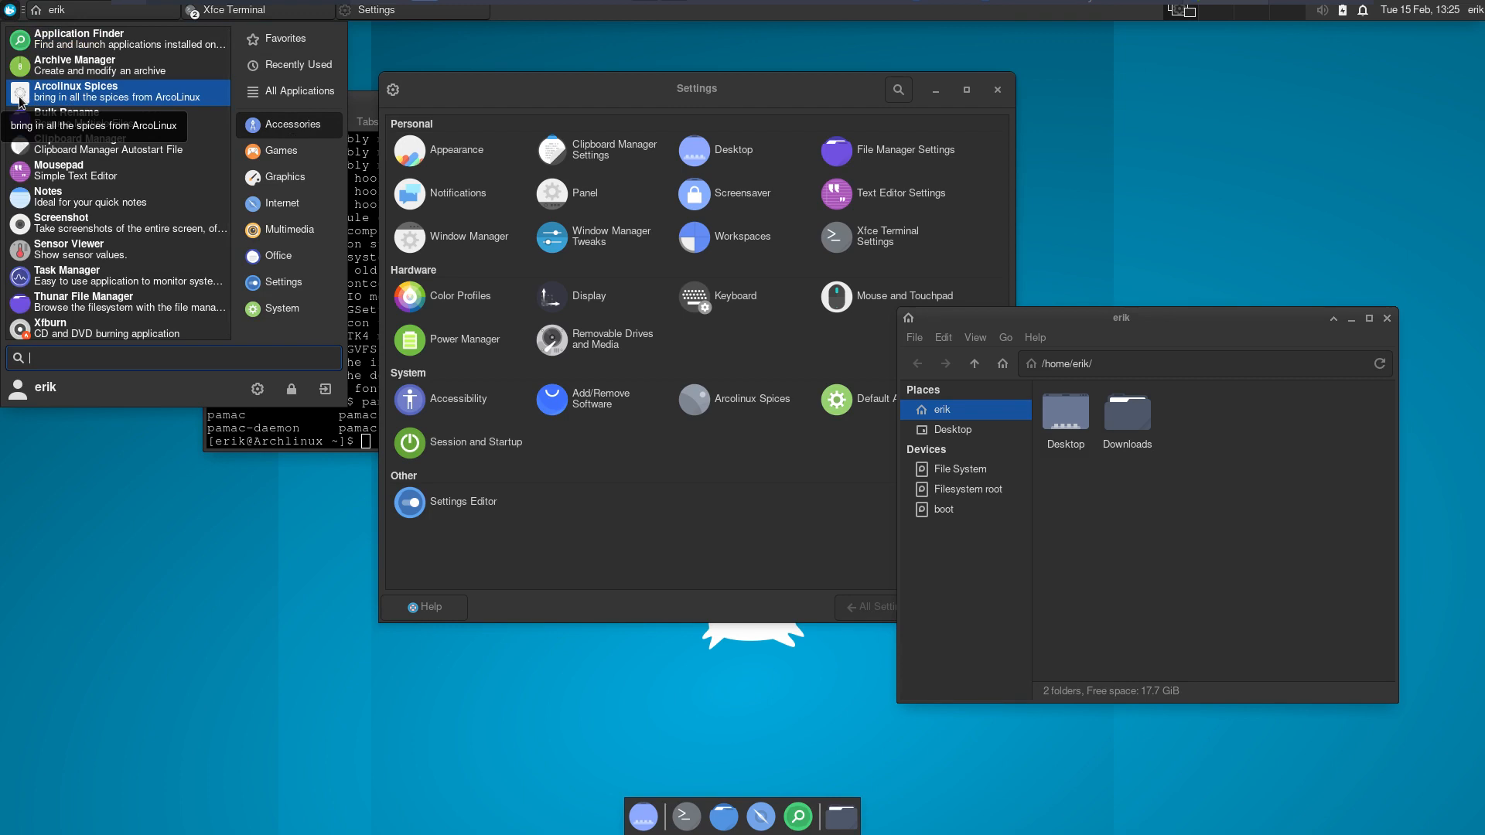
click(671, 509)
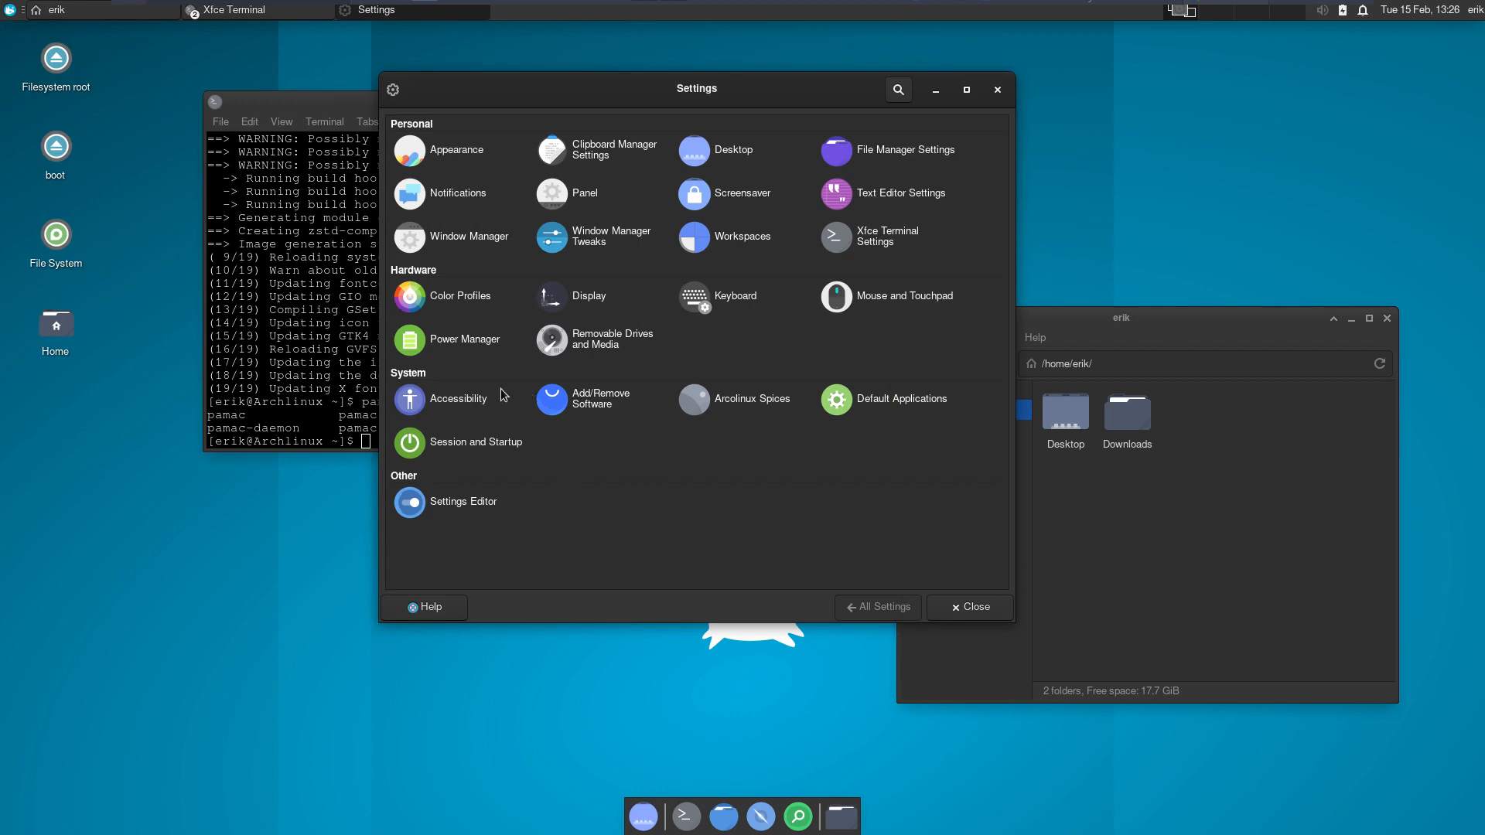
Browse to /usr/share/icons in the file manager and move its window clear of the Settings entries.
click(1101, 502)
click(960, 471)
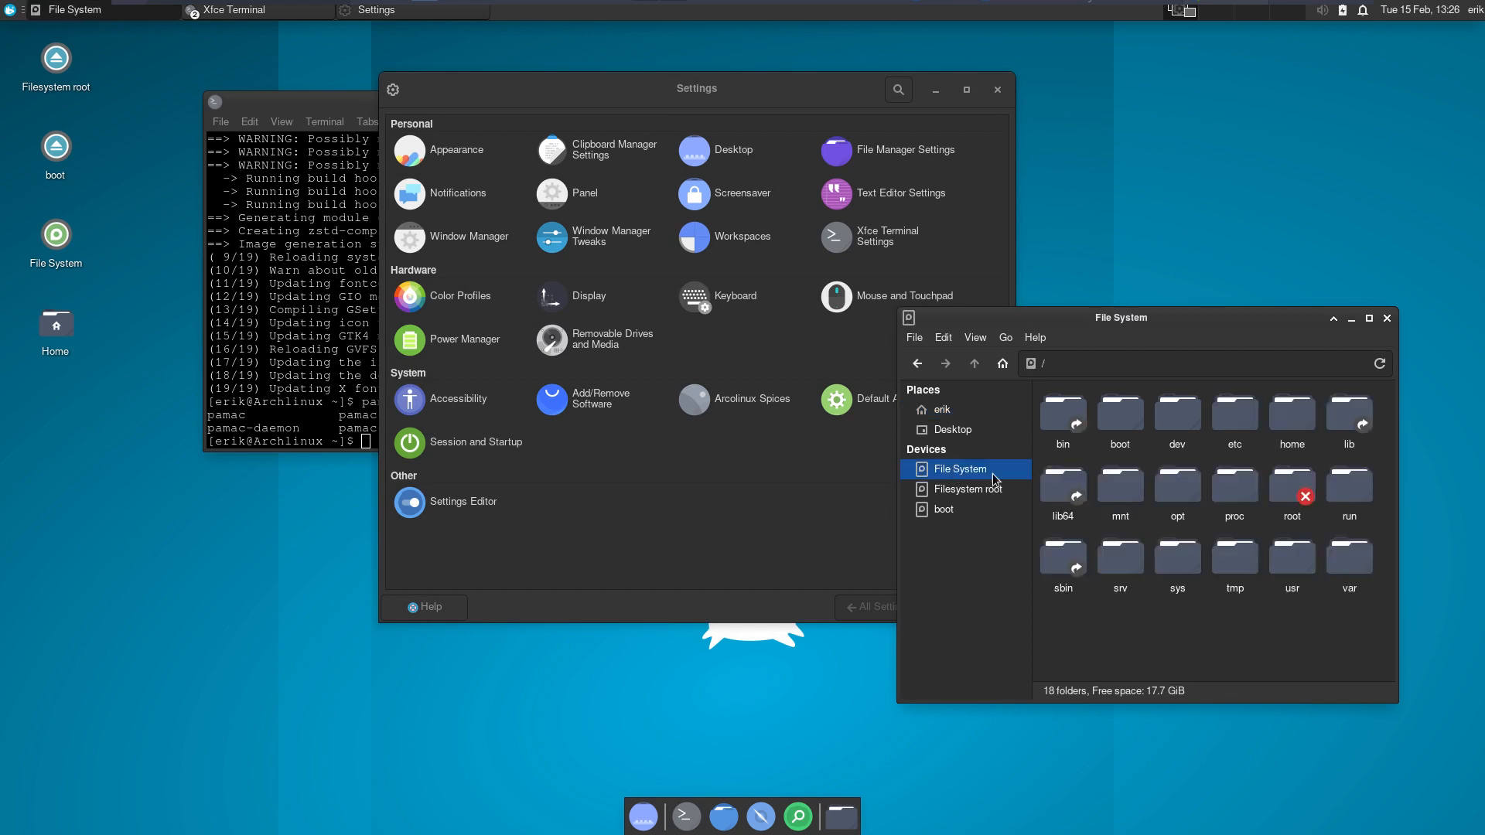
double_click(1298, 580)
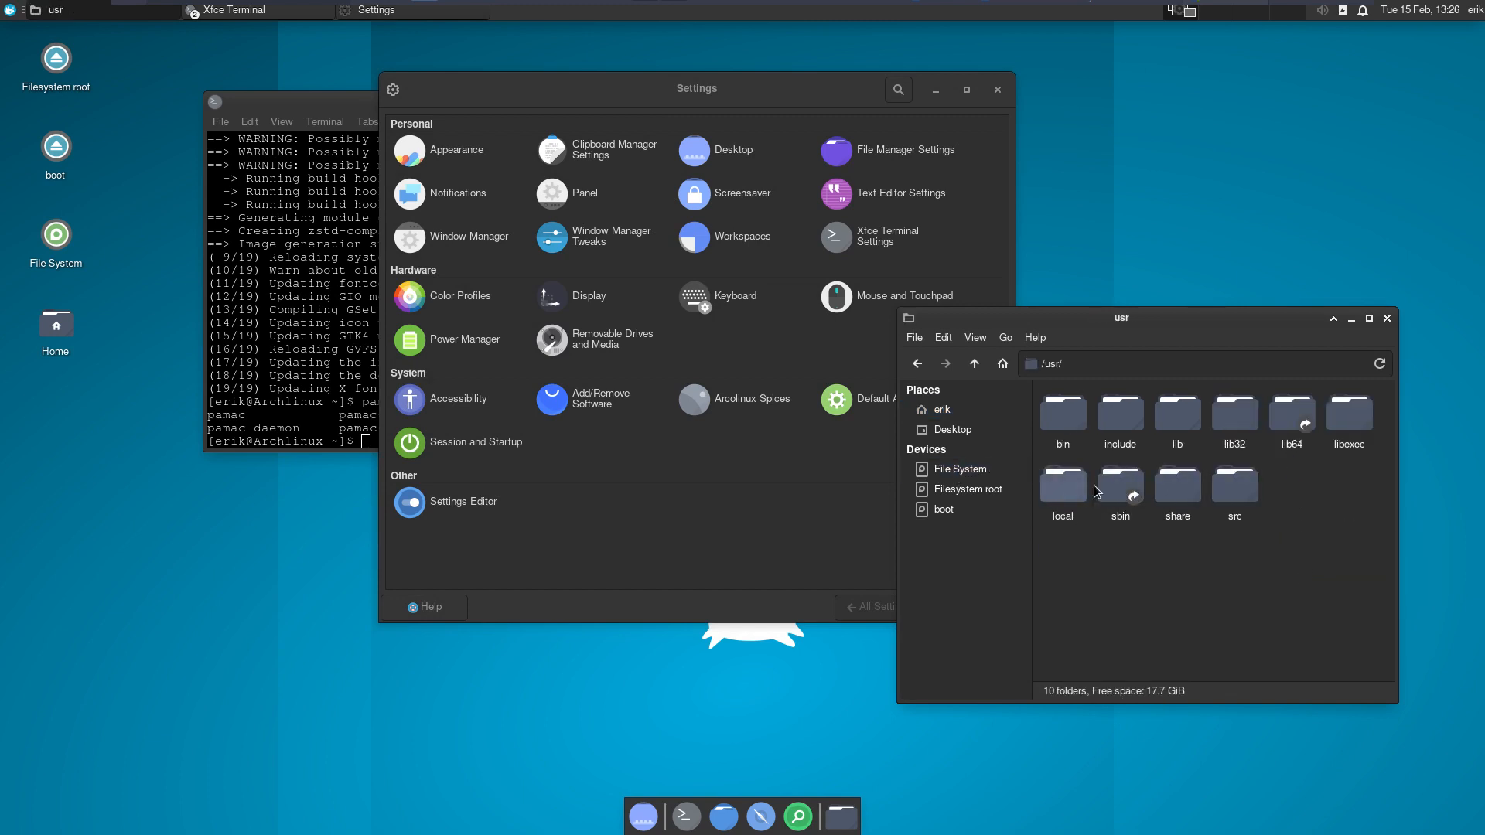
double_click(1168, 487)
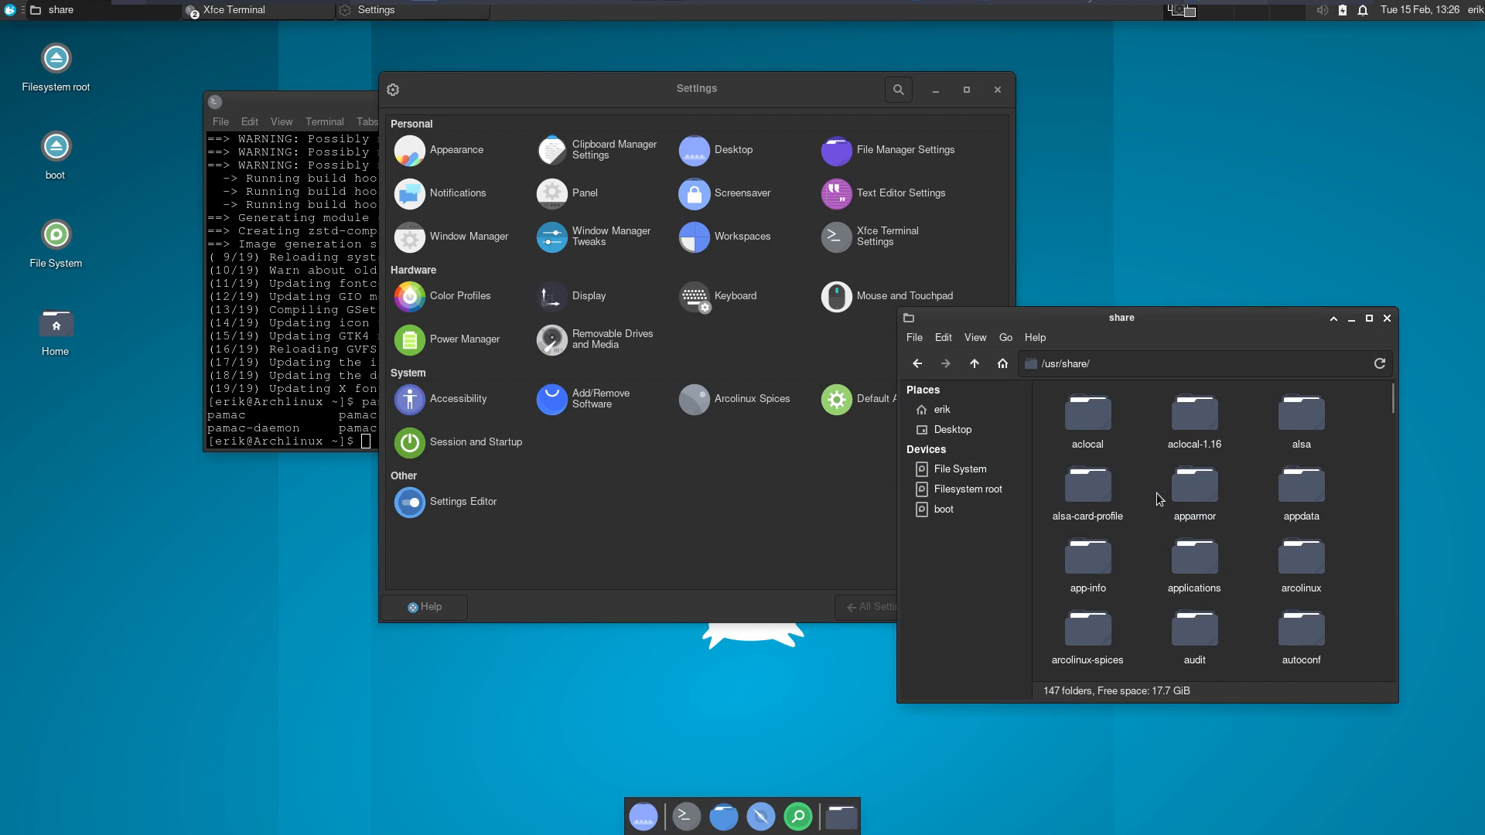
text(icon)
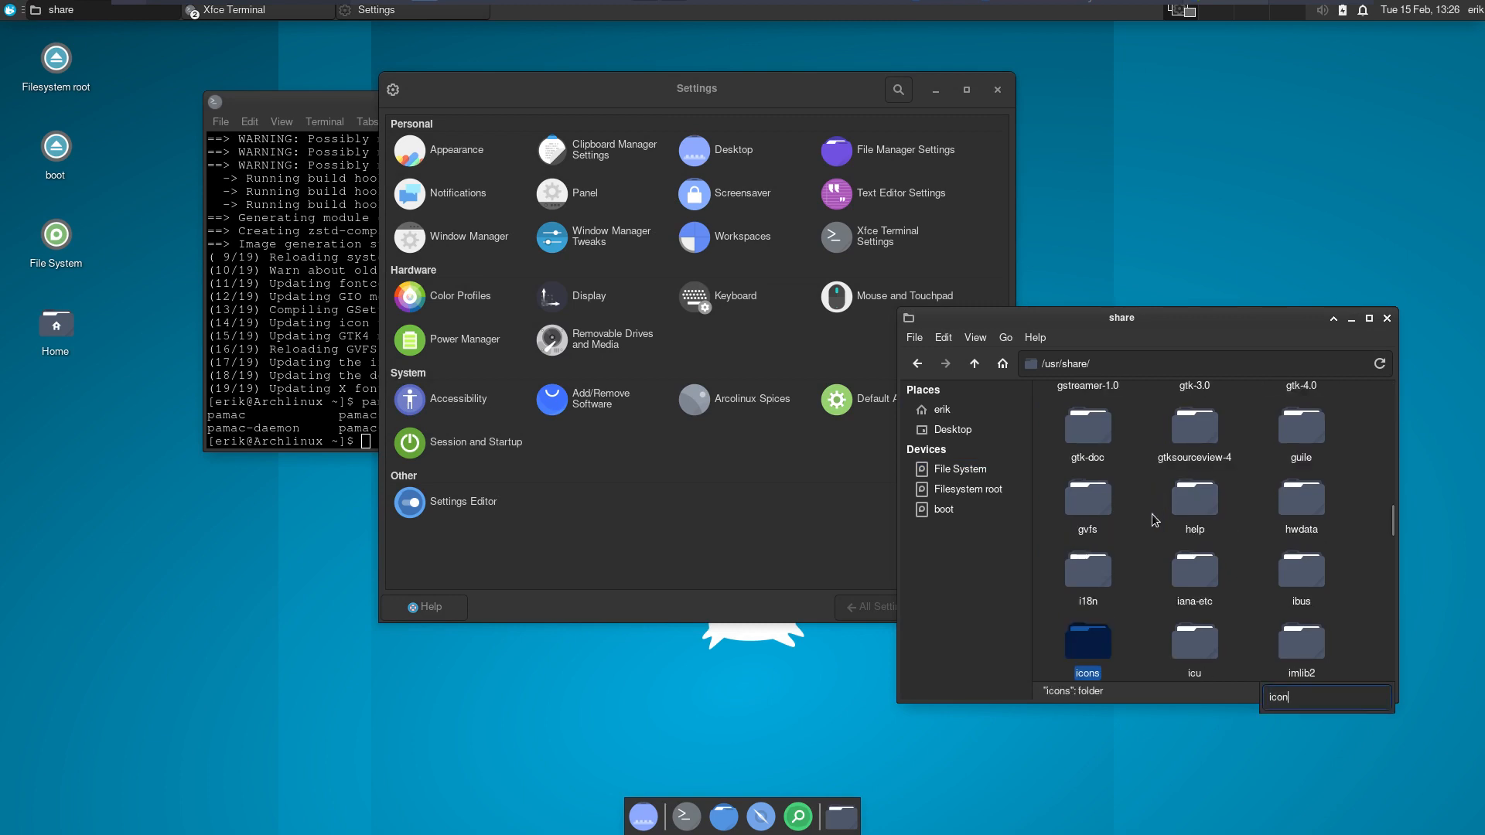
double_click(1099, 646)
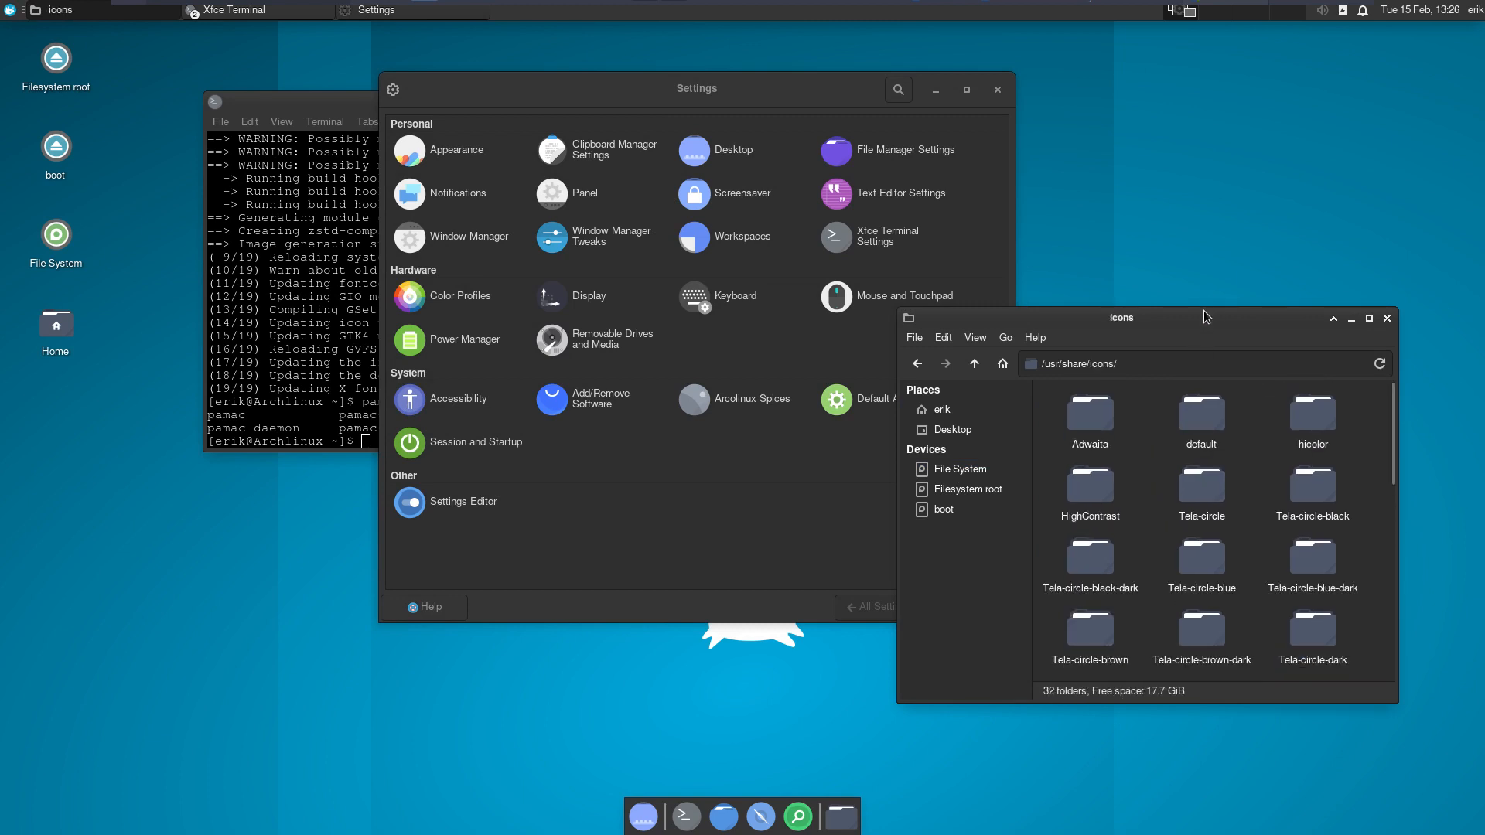
drag(1207, 317, 1271, 161)
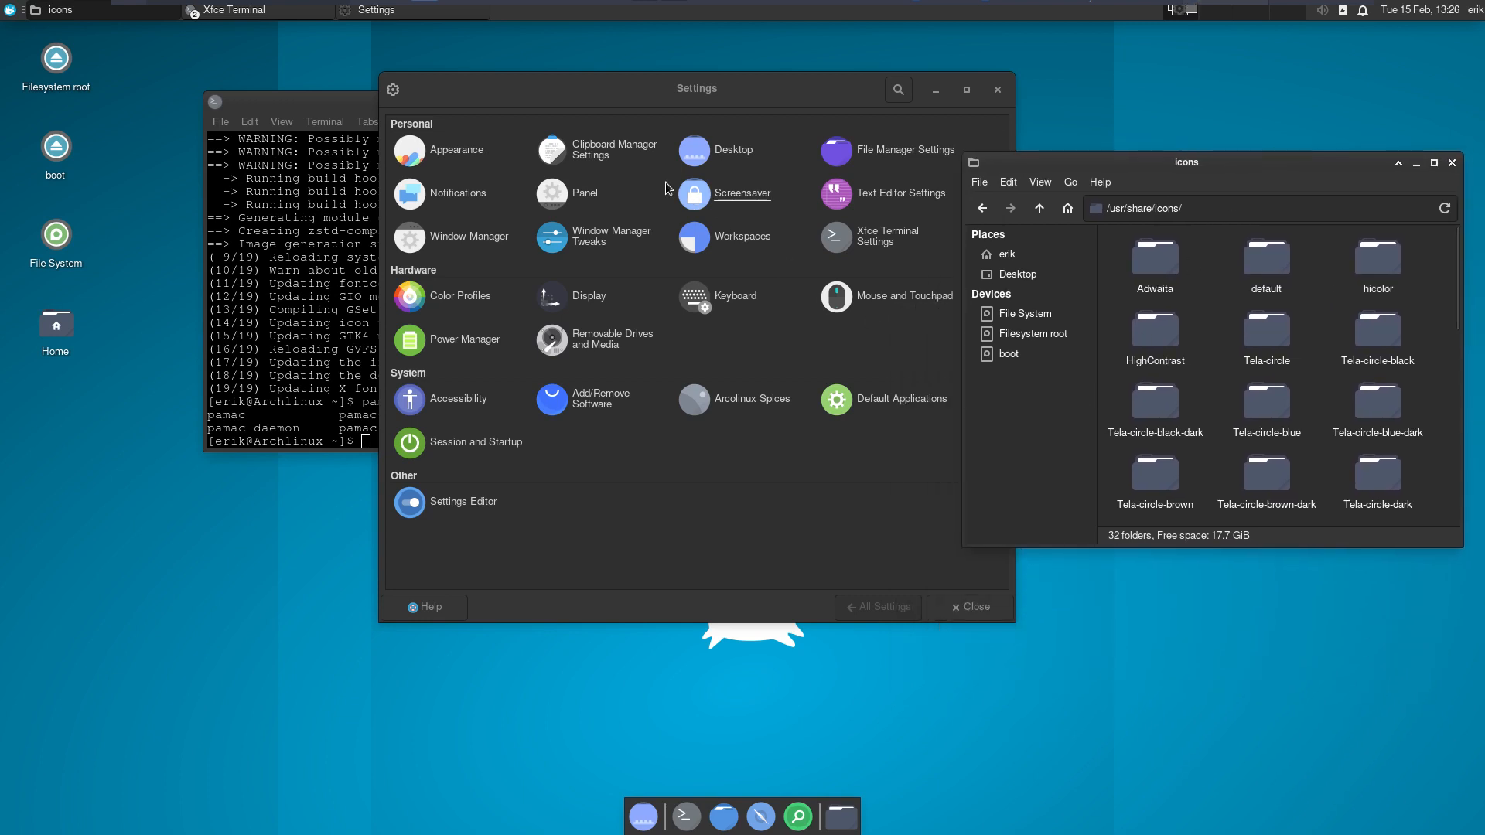
Compare the Appearance icon theme list with the theme folders in /usr/share/icons, locating the Tela-circle-nord-dark folder.
click(457, 151)
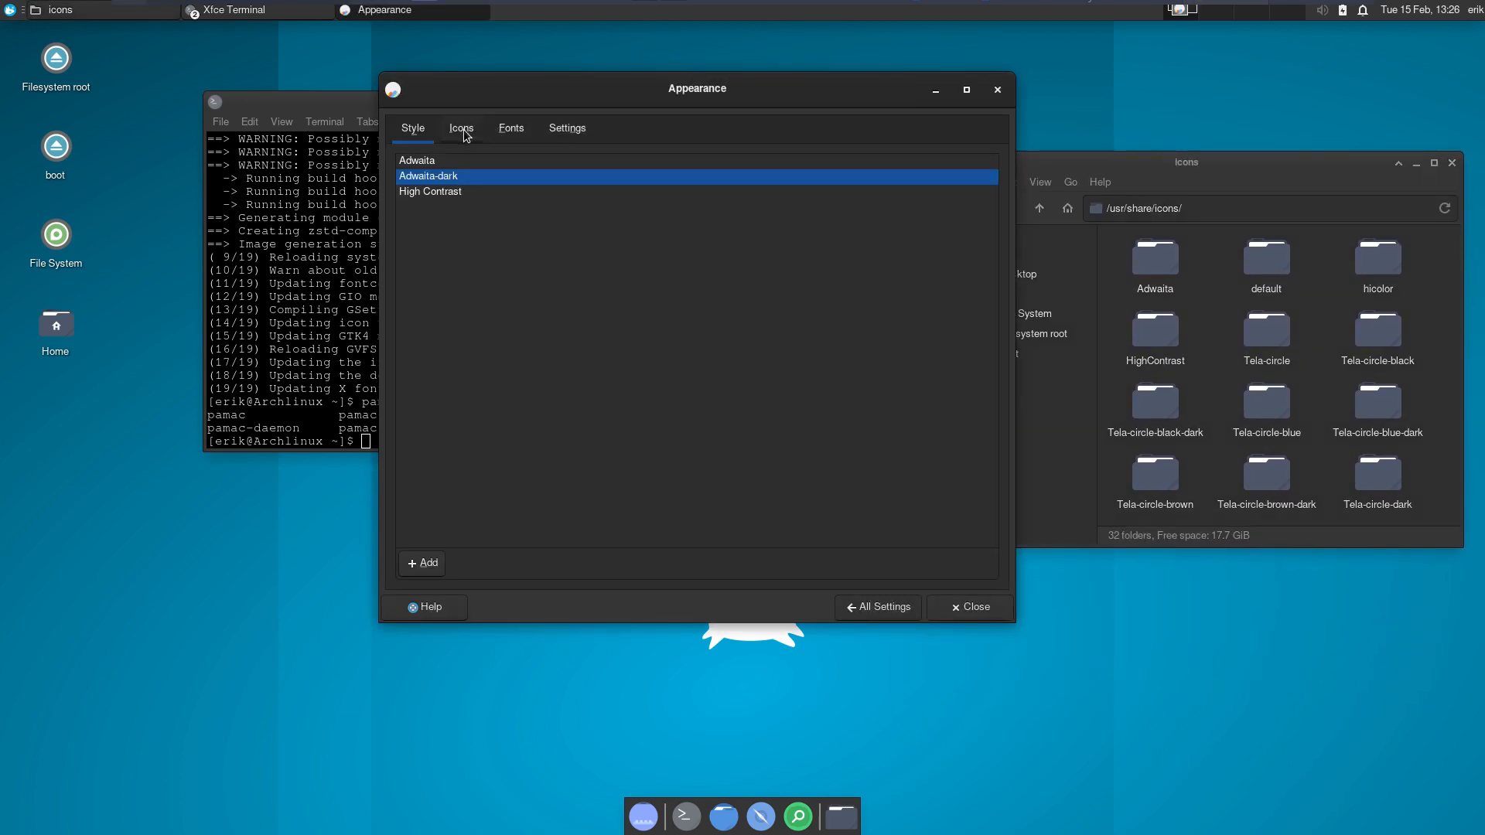
click(462, 128)
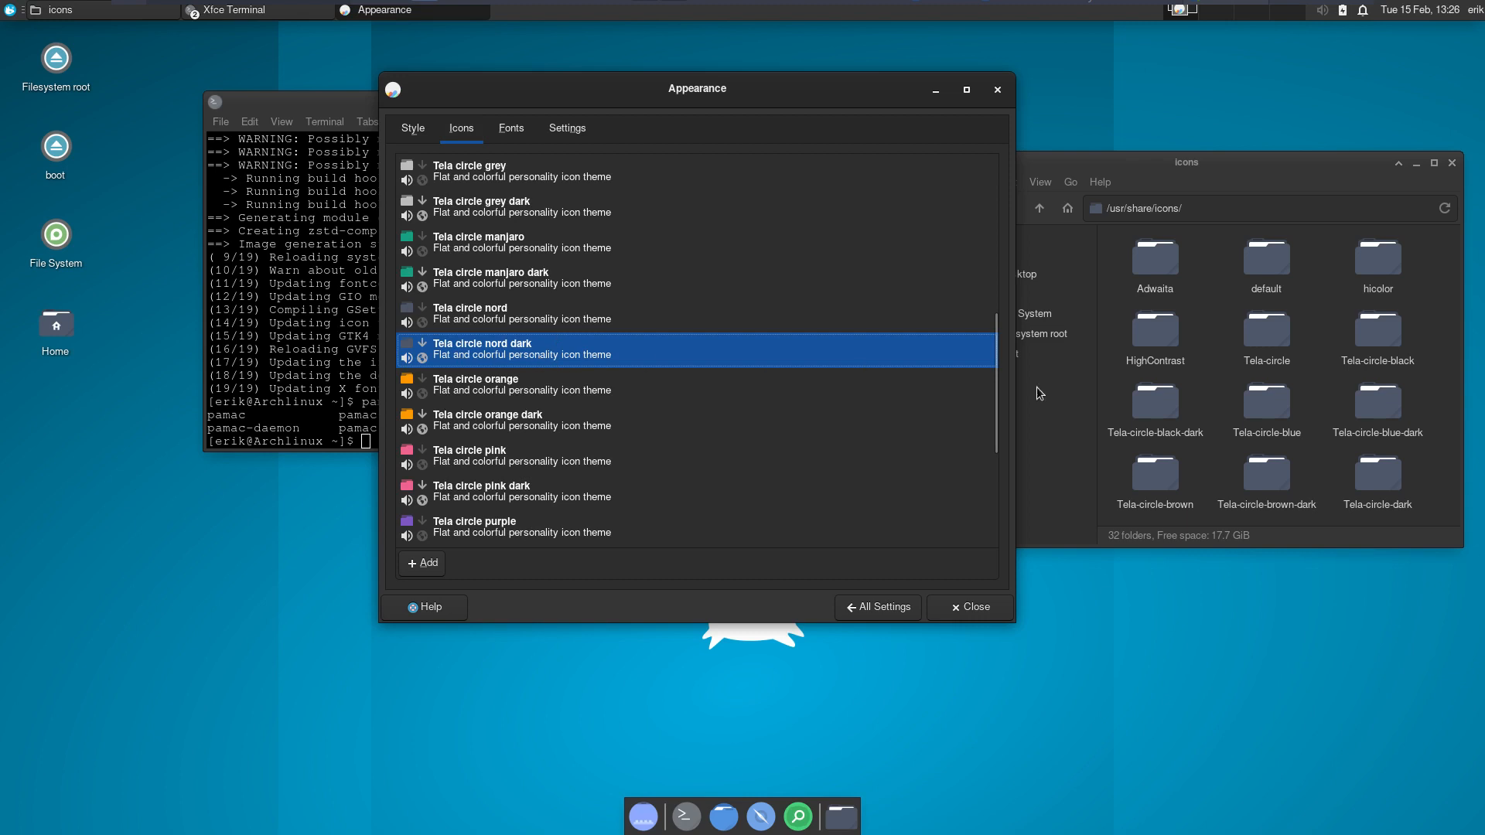
click(1228, 440)
scroll(1228, 441, down, 10)
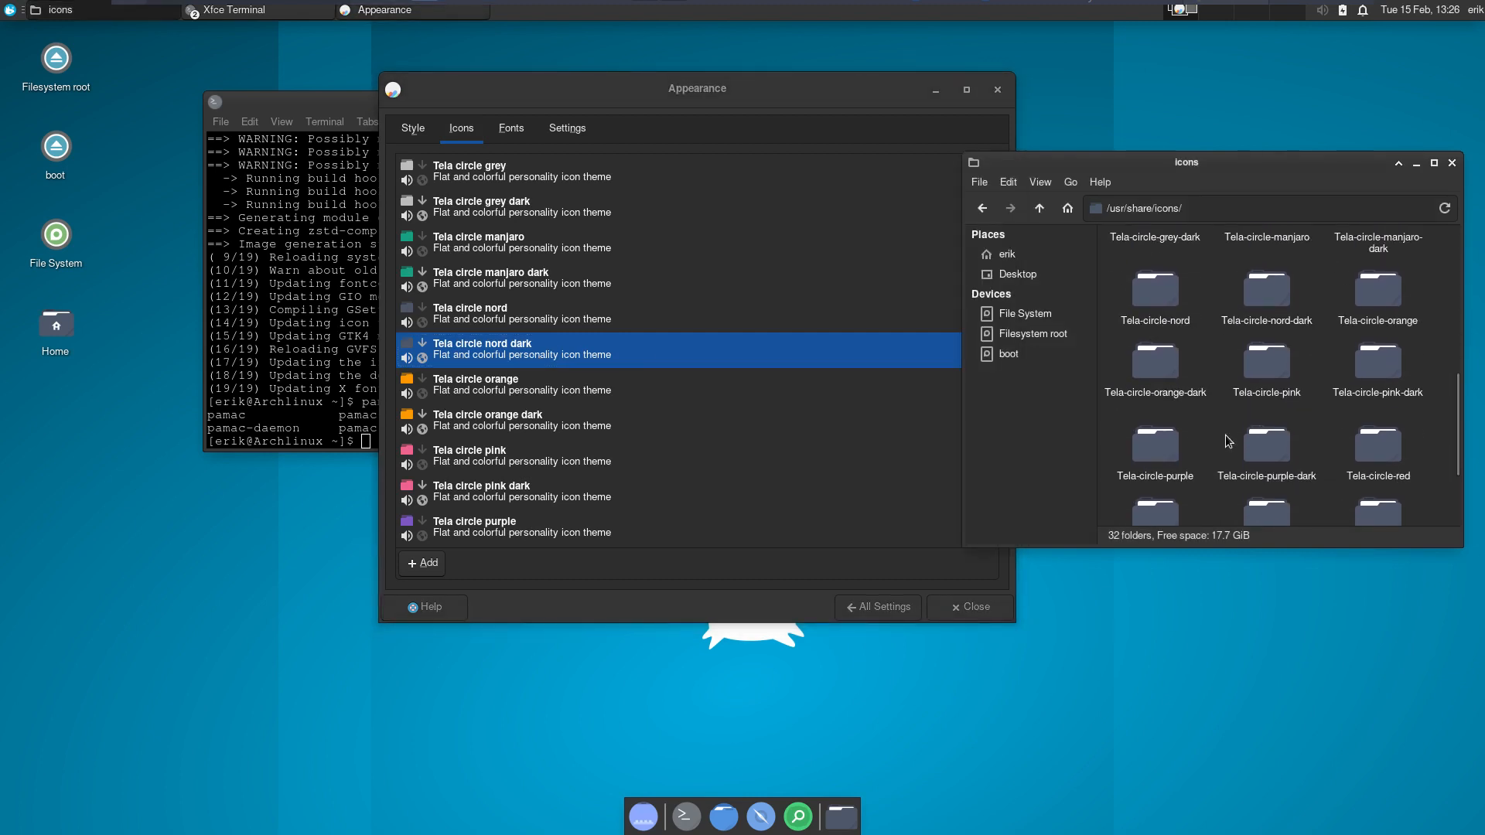
scroll(1228, 441, down, 1)
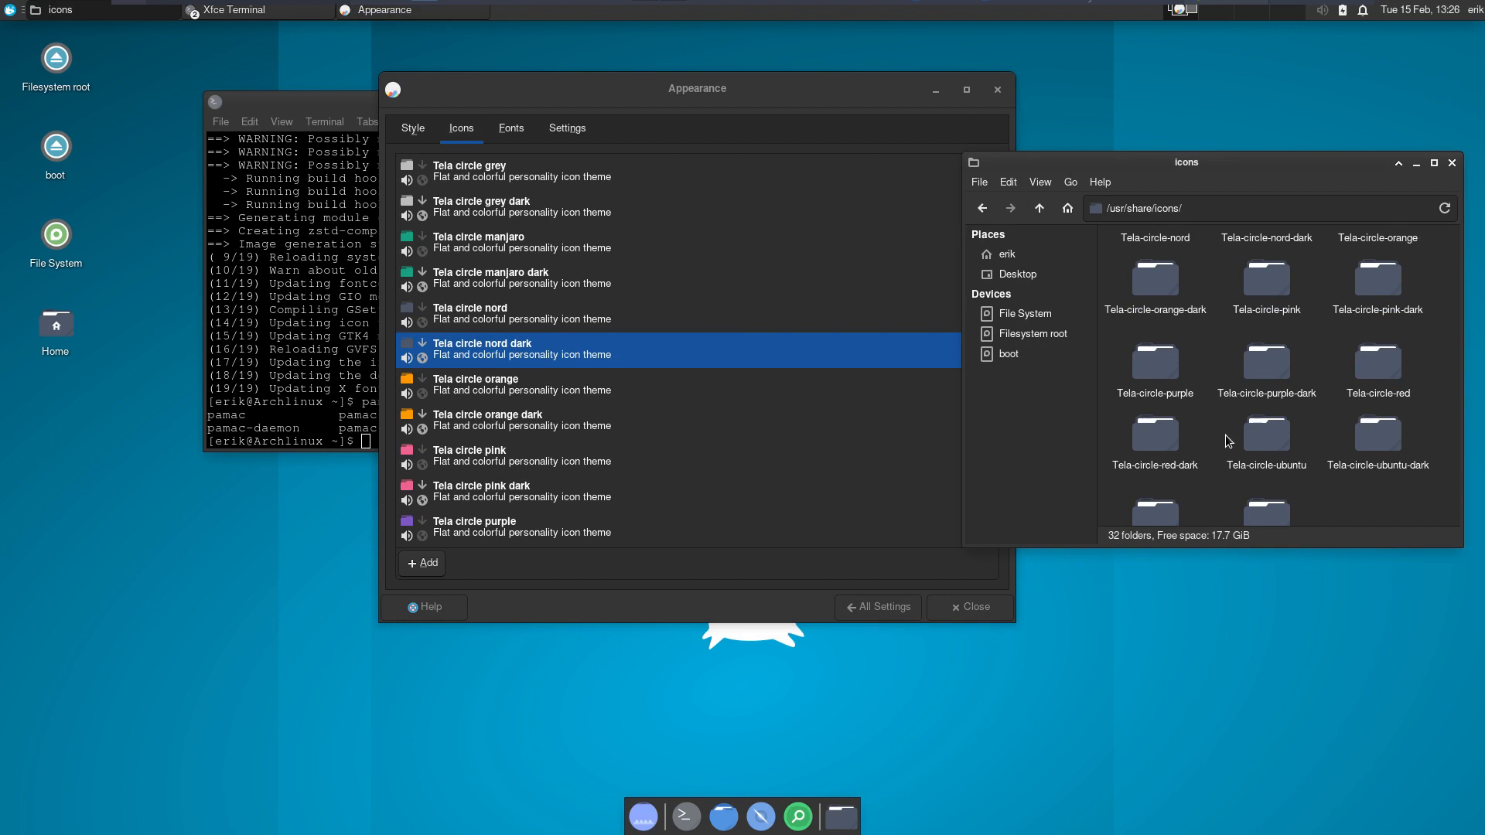
scroll(1228, 441, up, 1)
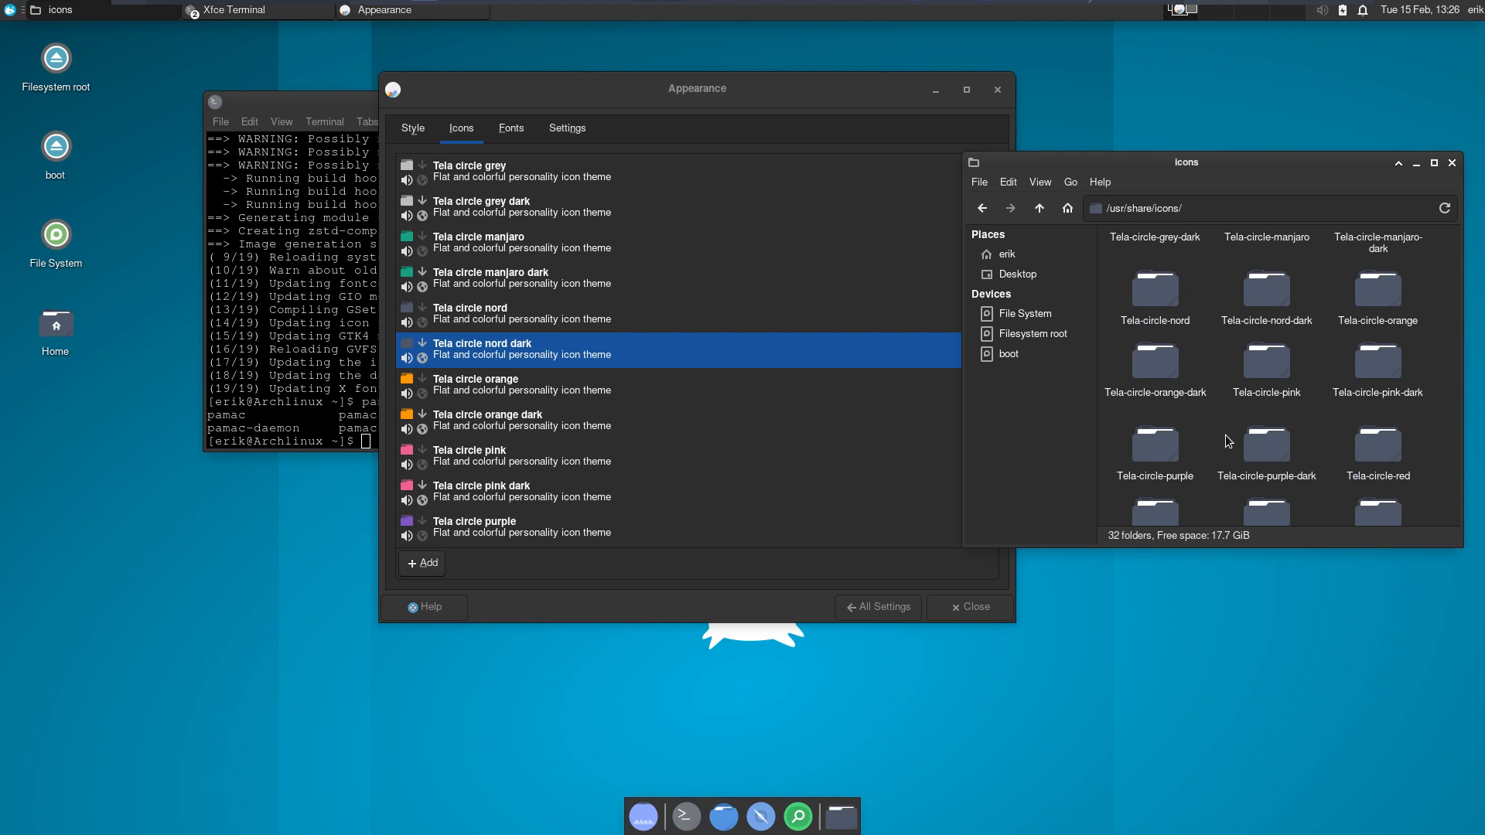
click(1266, 304)
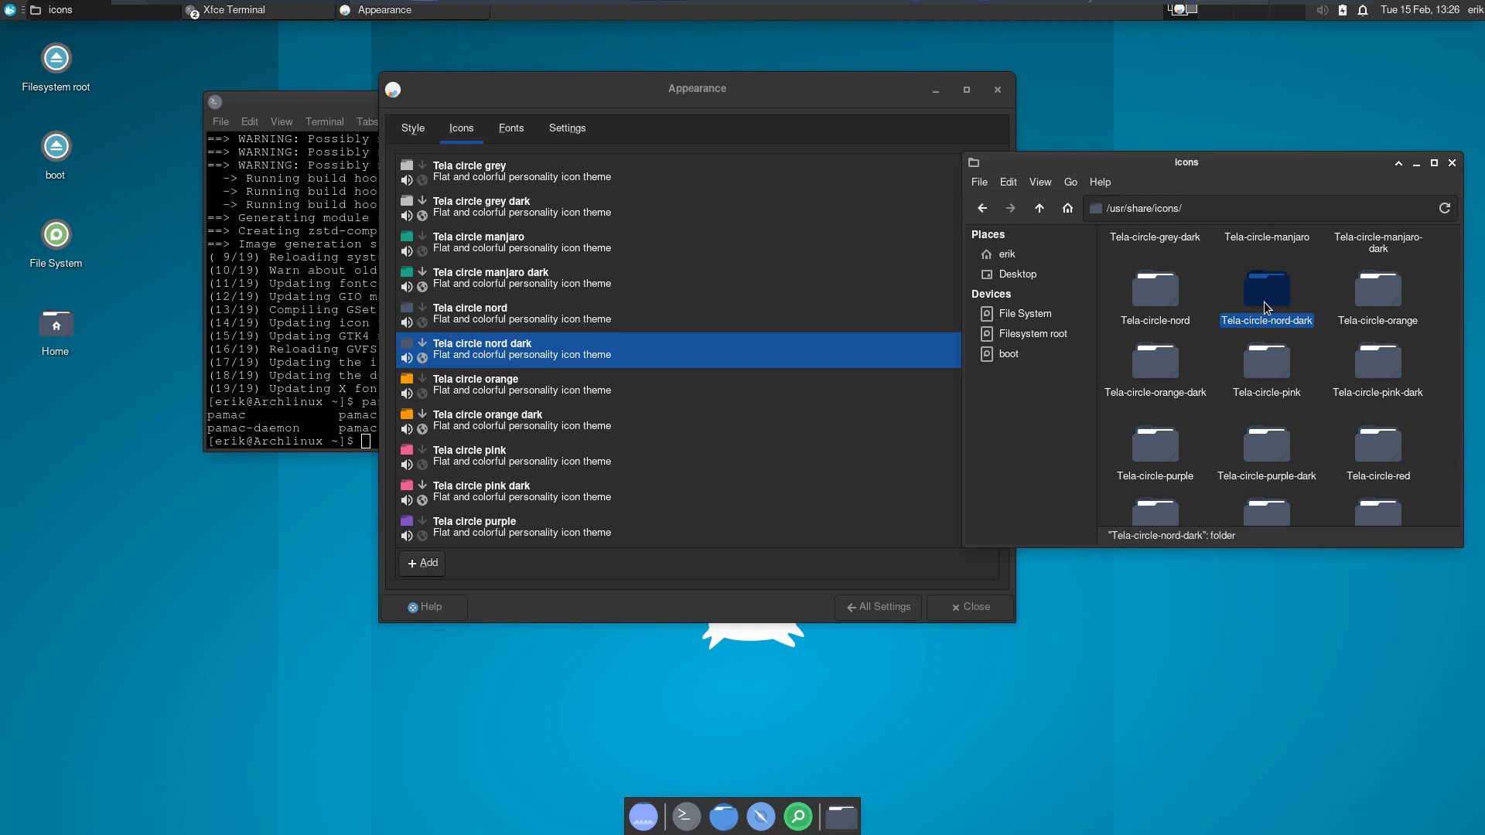
Show the hidden files in the home folder and create a new folder named .icons there.
click(1008, 254)
key(ctrl+h)
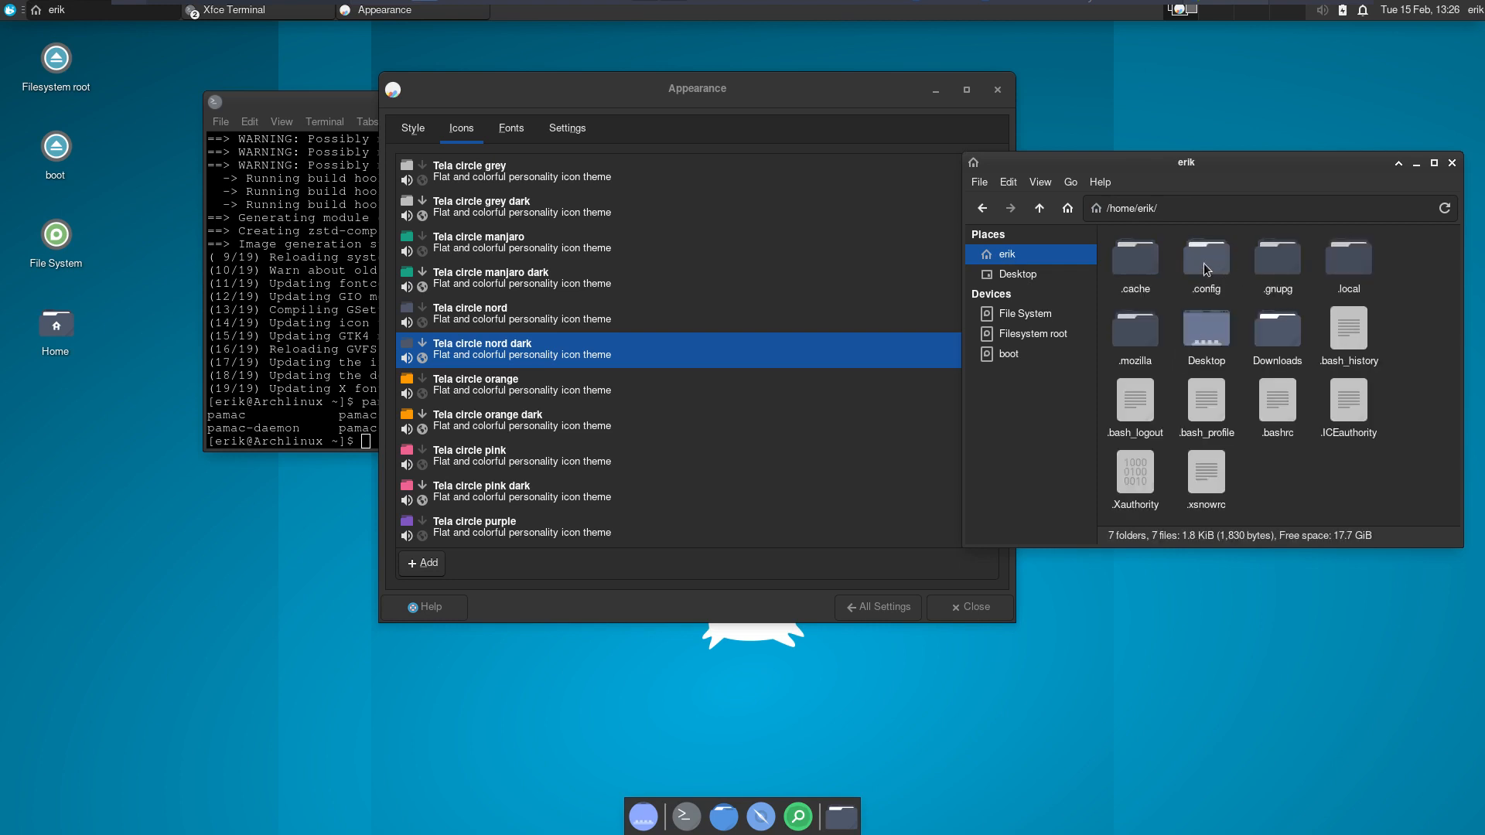
right_click(1310, 466)
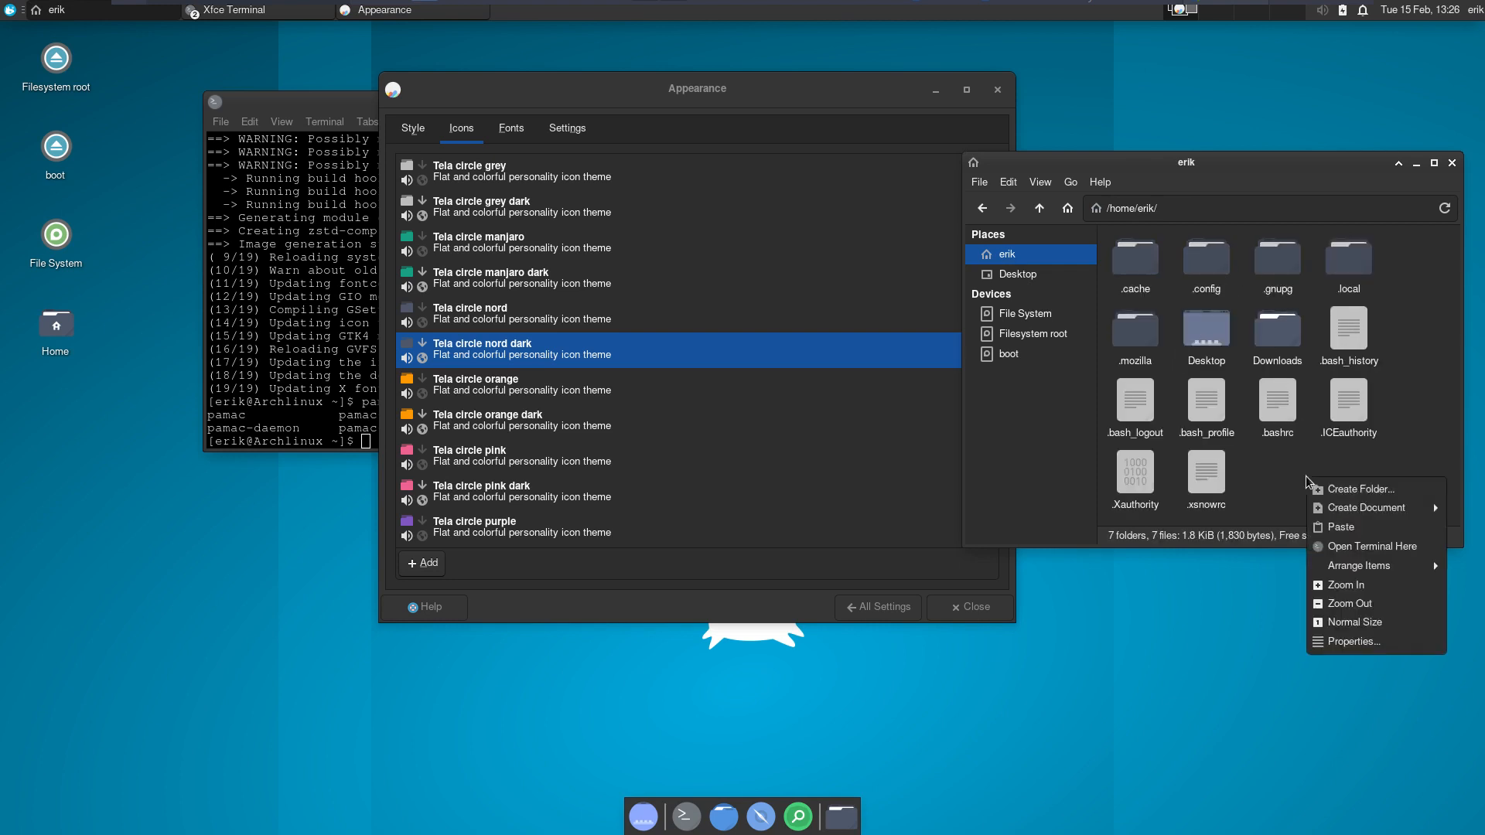
click(1342, 485)
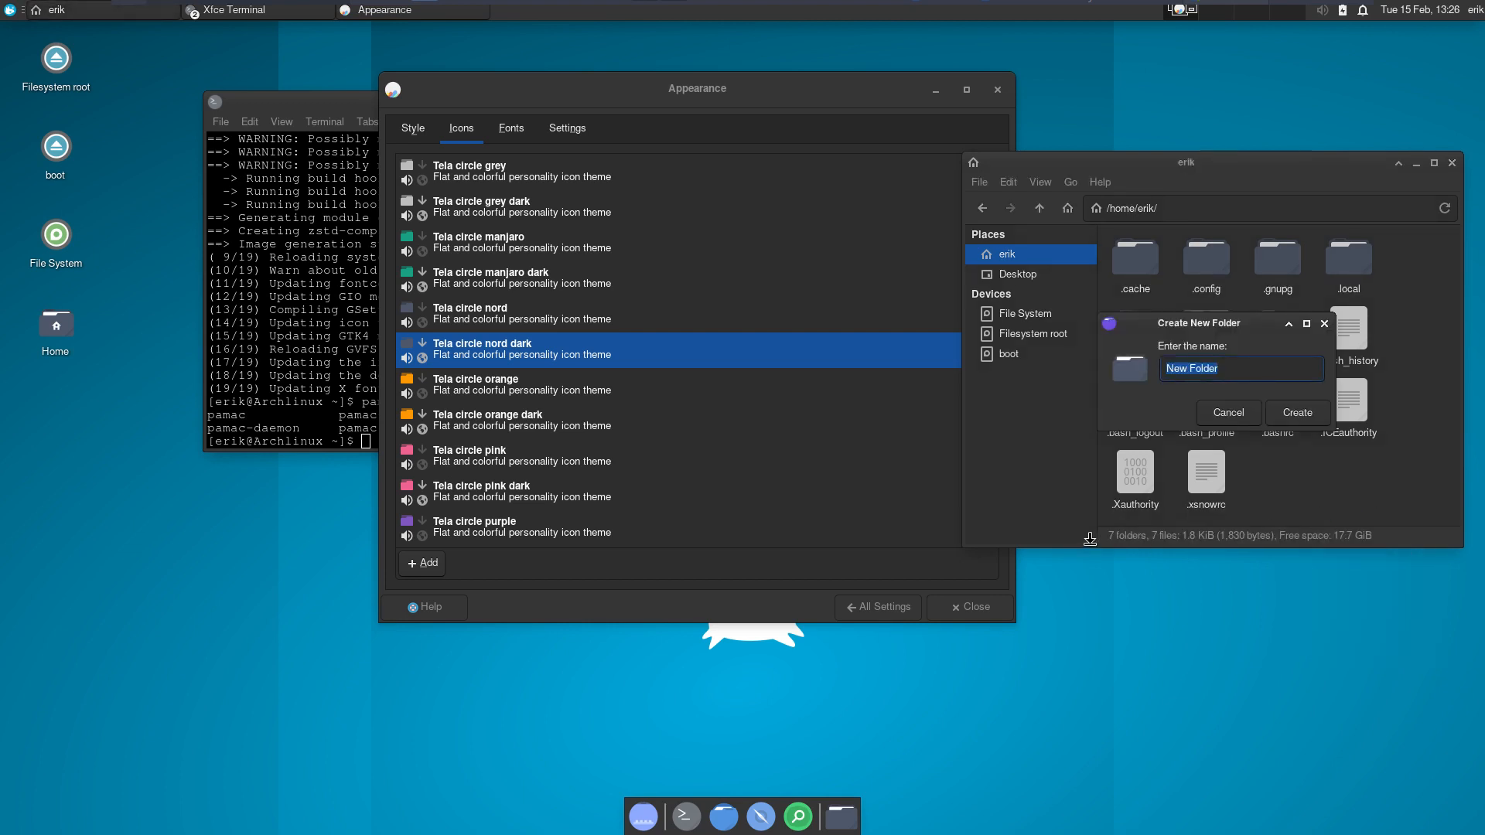
text(;icons)
key(BackSpace)
key(BackSpace)
key(BackSpace)
key(BackSpace)
key(BackSpace)
key(BackSpace)
text(.icons)
key(Return)
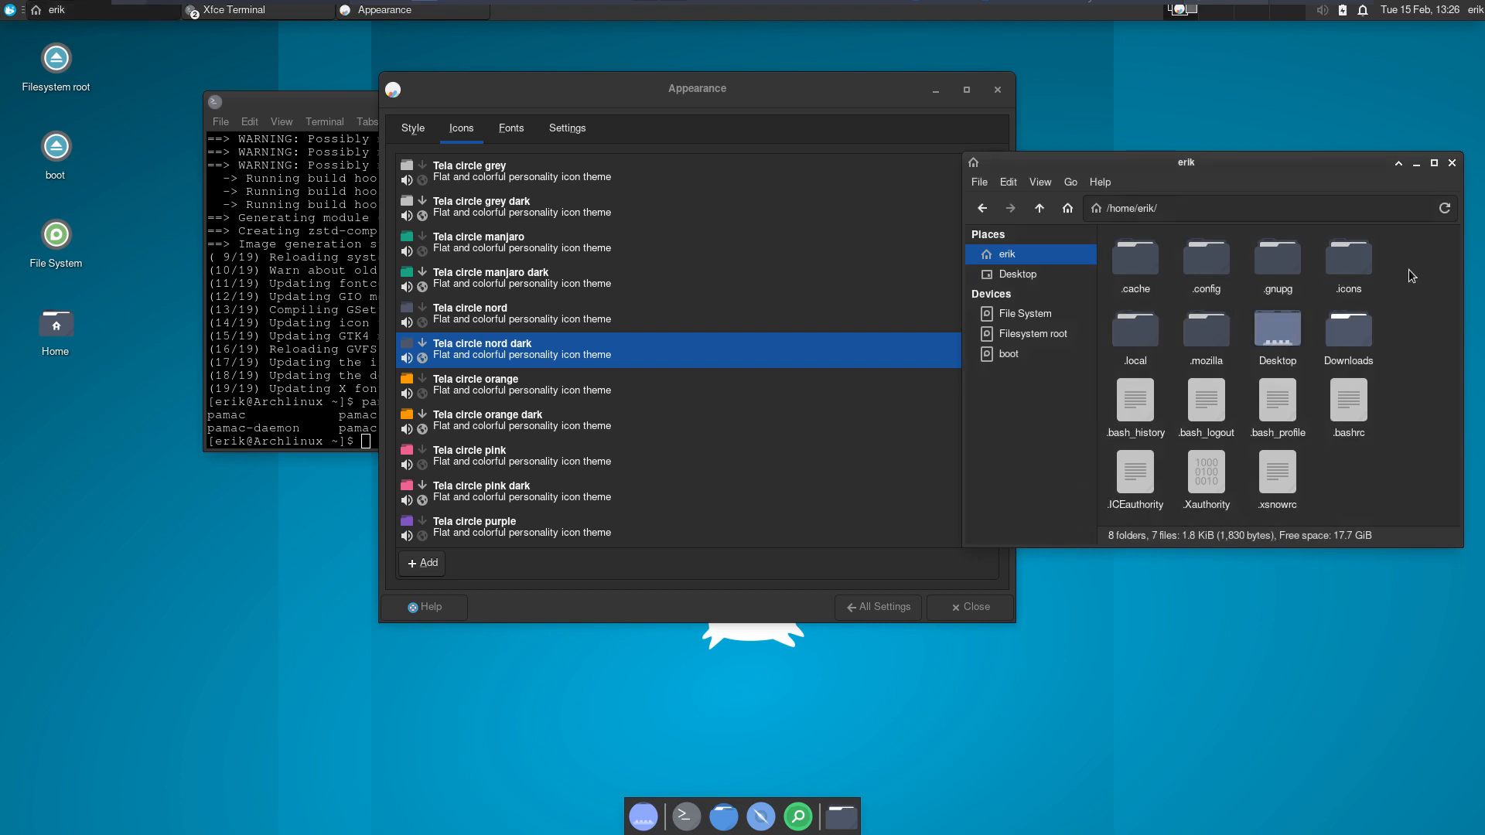
Copy the Tela-circle-nord-dark theme folder into .icons and append a hyphen and the account's username to its name.
double_click(1346, 263)
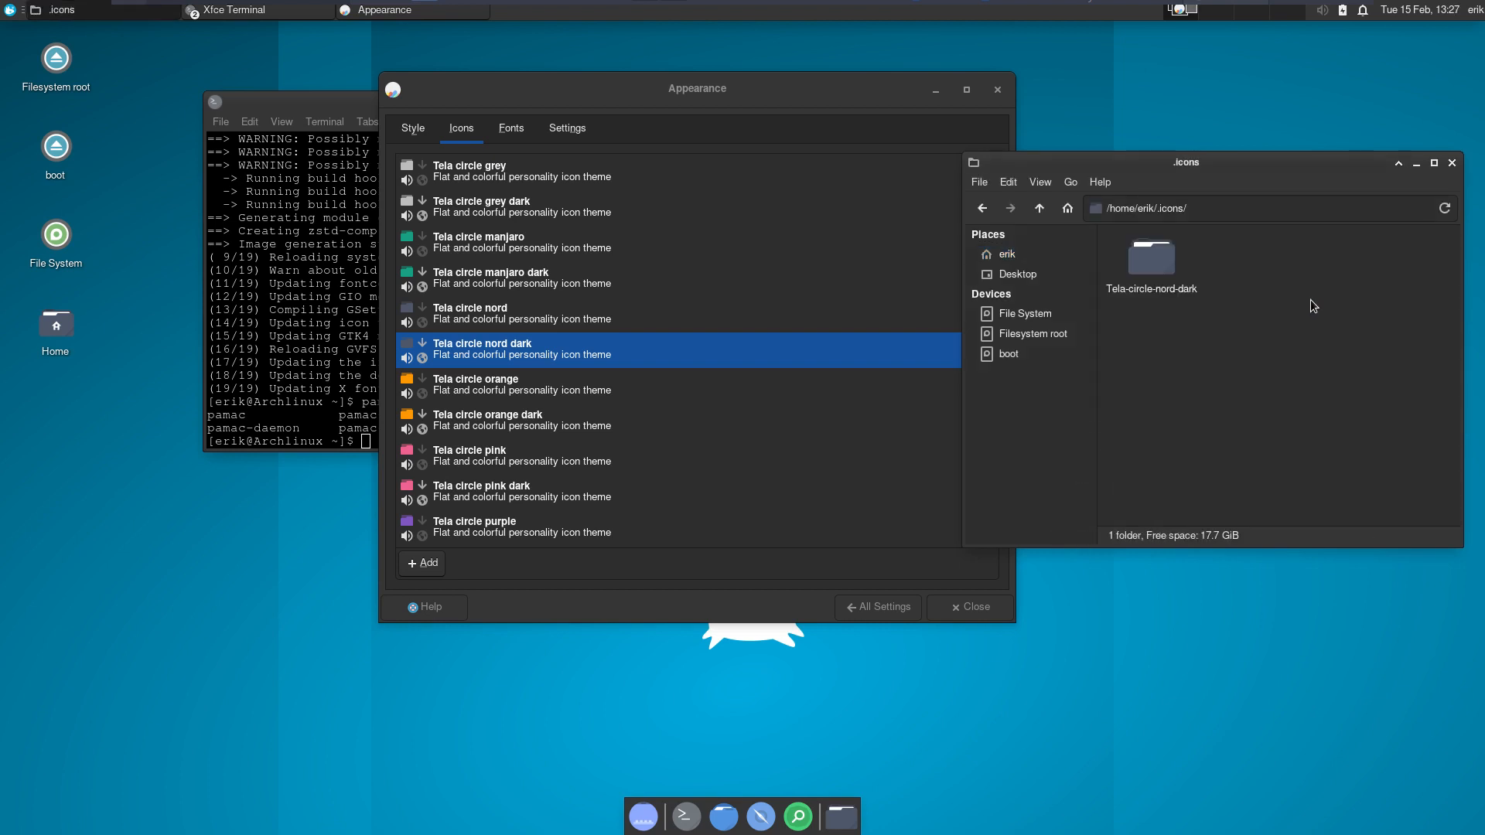
click(1150, 266)
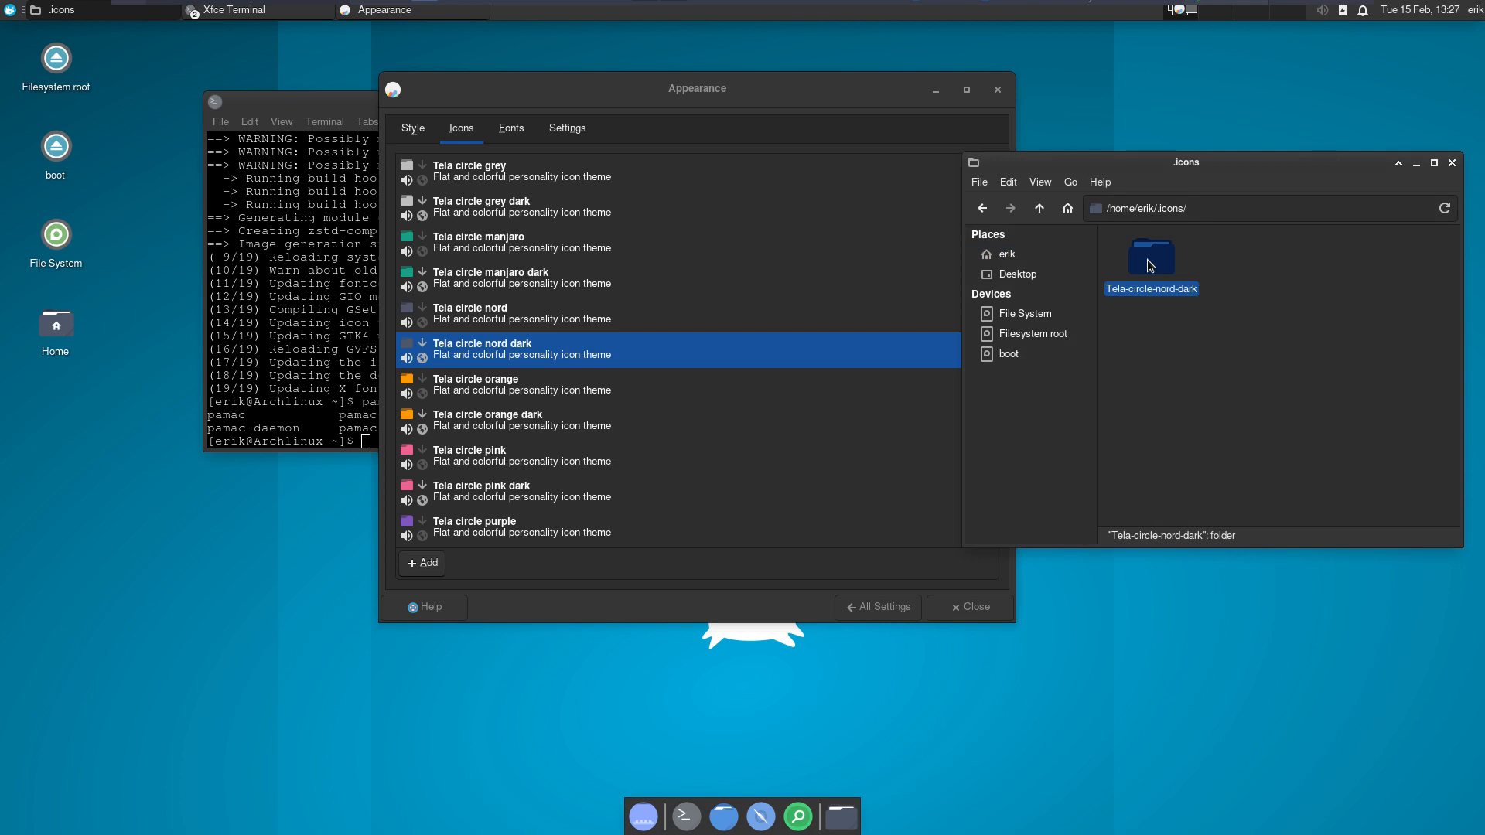
key(F2)
text(-erik)
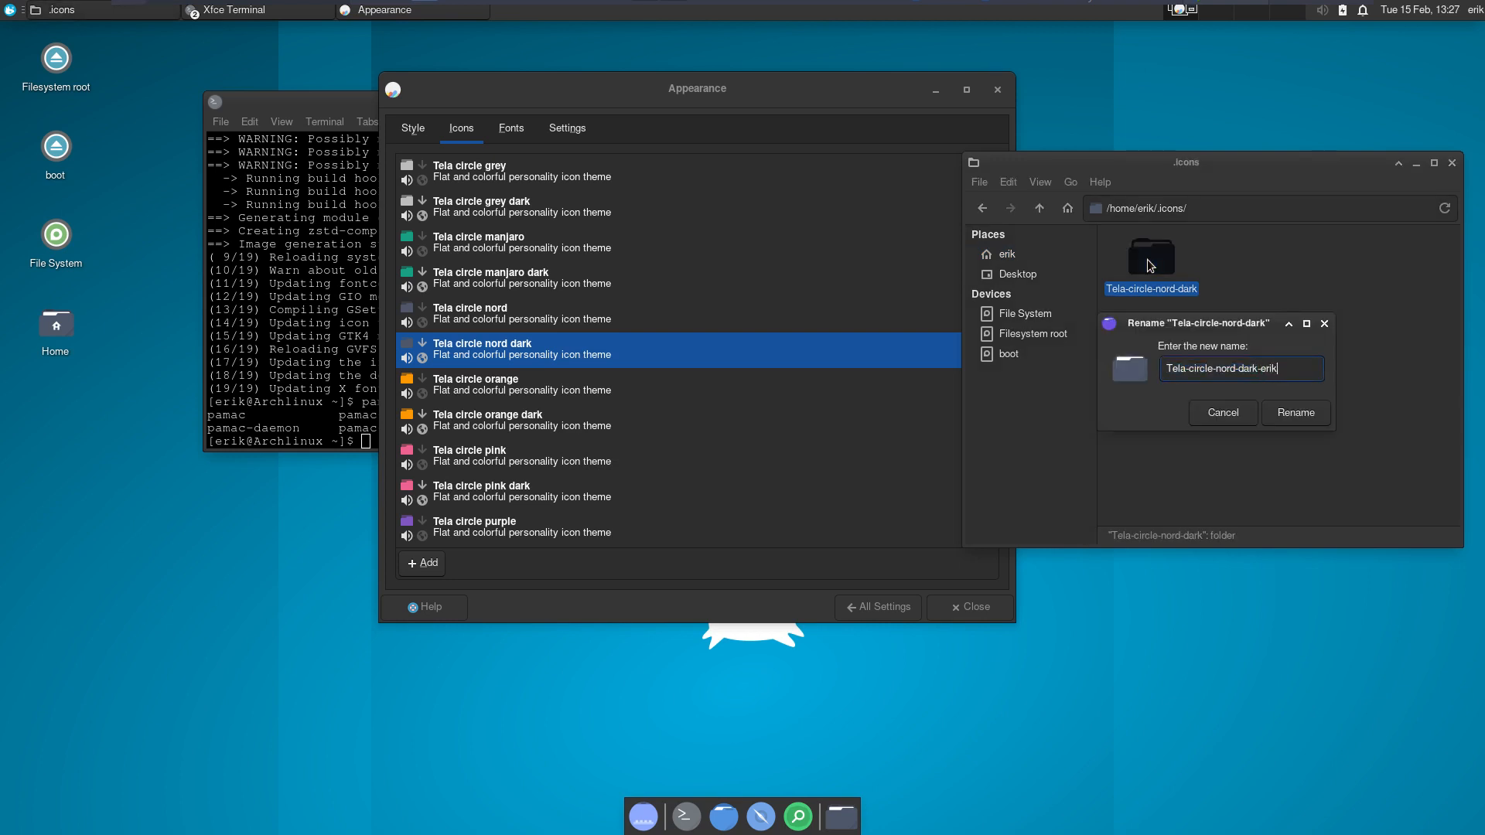
key(Return)
Close the file manager, the Appearance settings and the terminal window.
key(alt+F4)
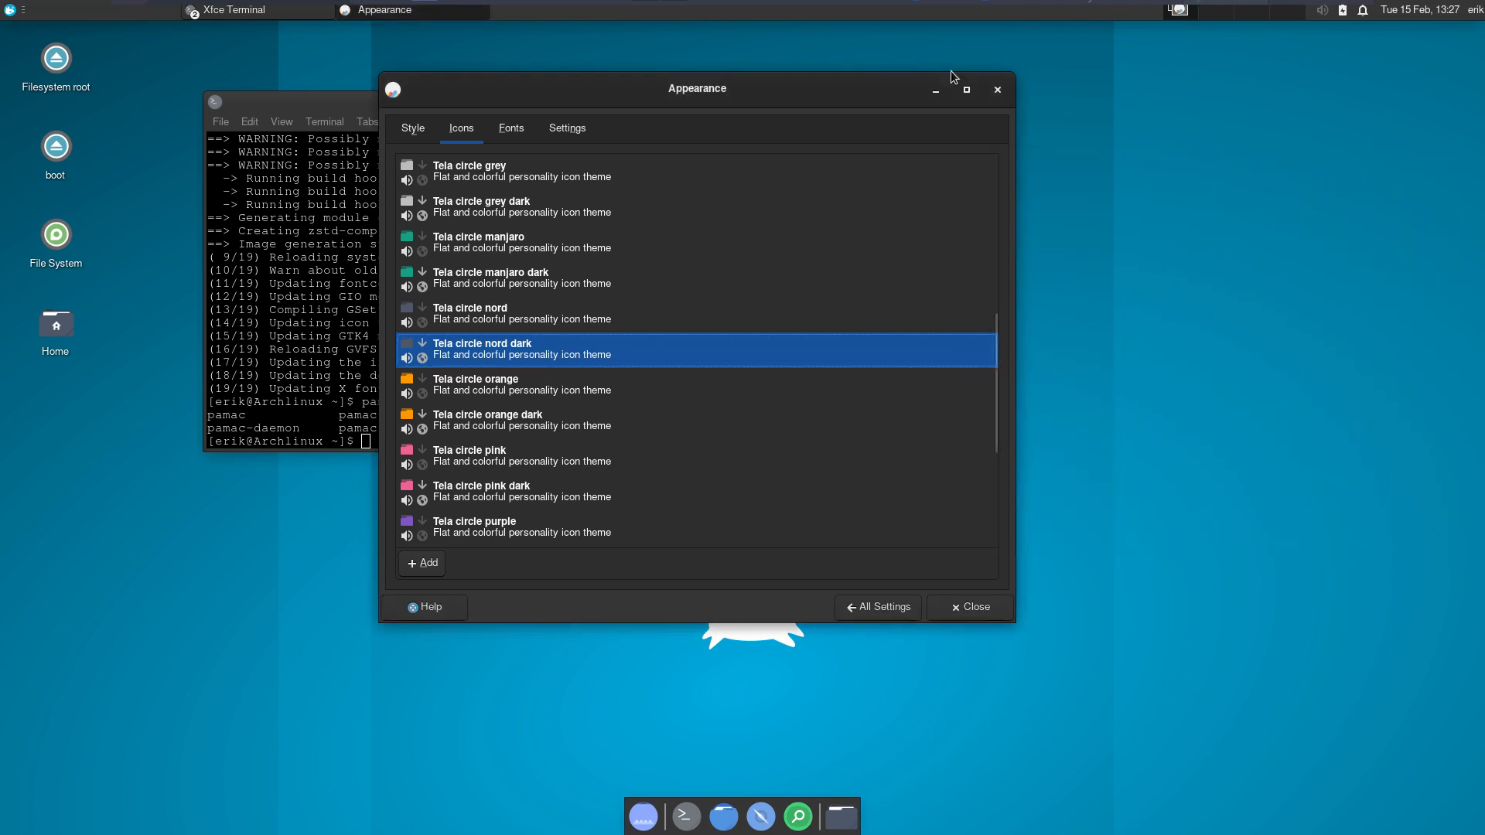
drag(959, 89, 712, 307)
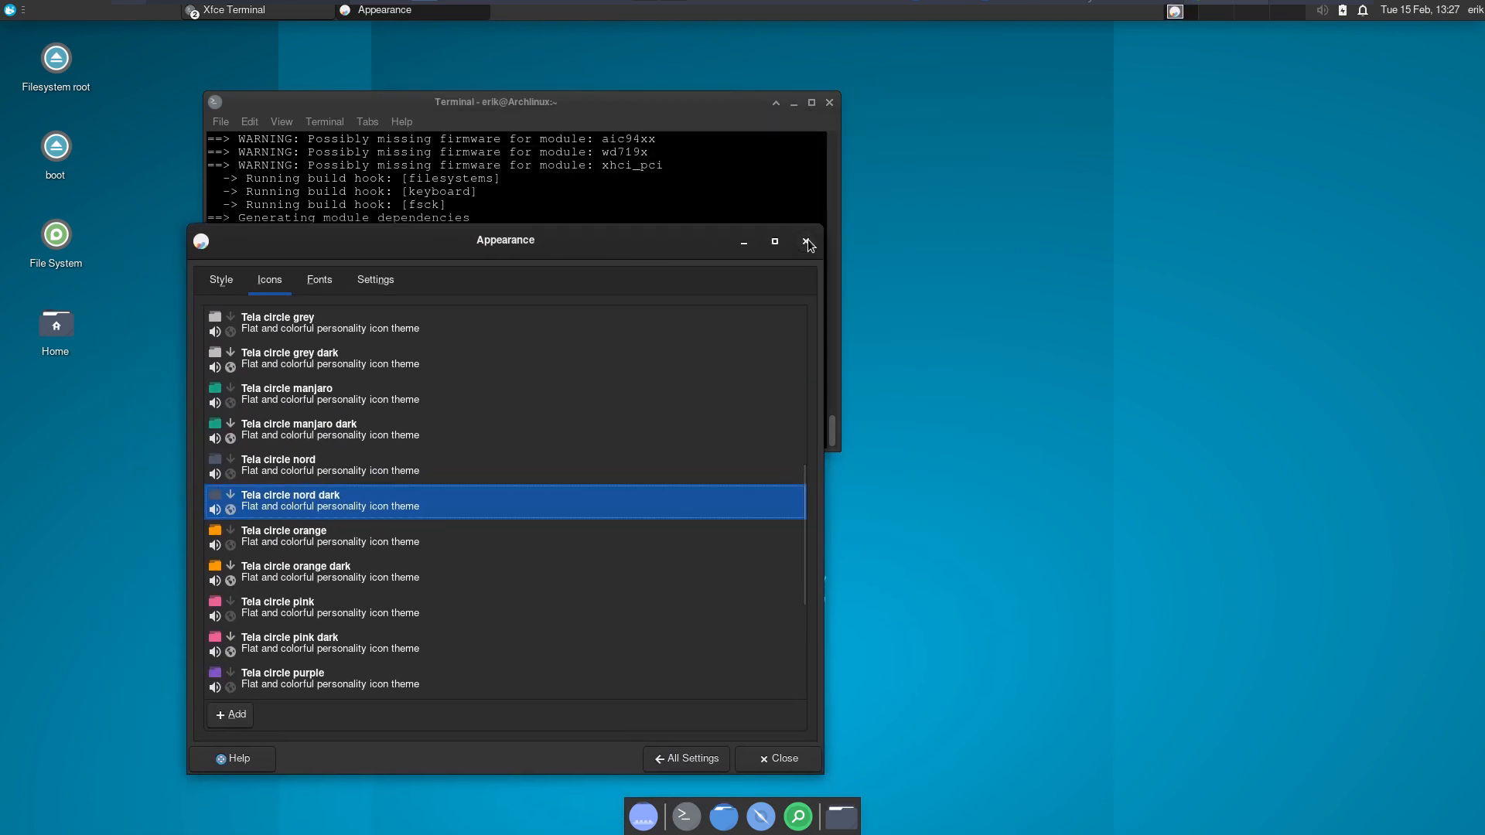
click(804, 241)
click(828, 106)
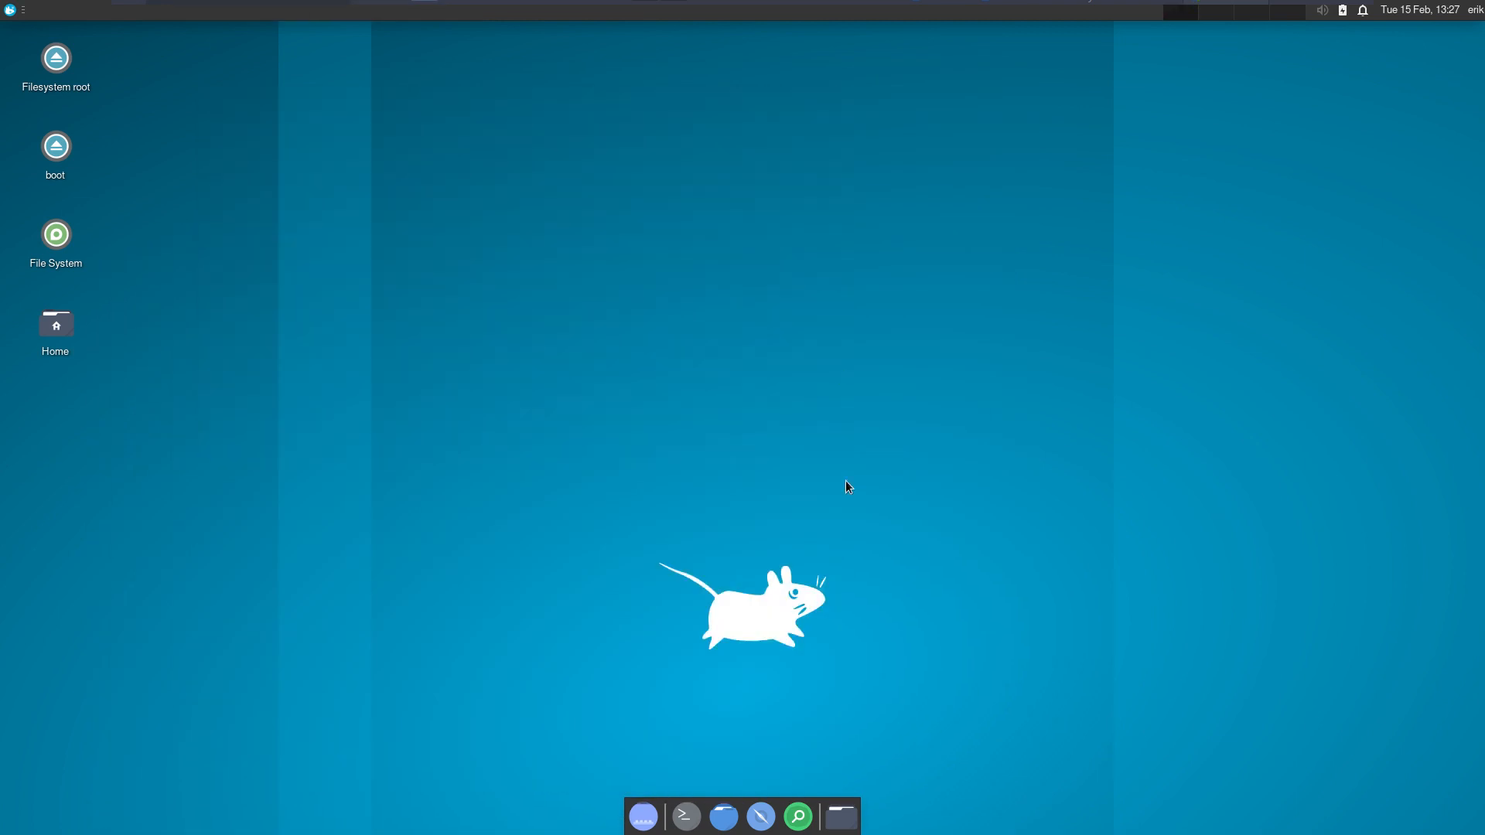
Reopen the file manager at the renamed theme folder inside .icons and try to open its index.theme file.
click(724, 817)
double_click(886, 340)
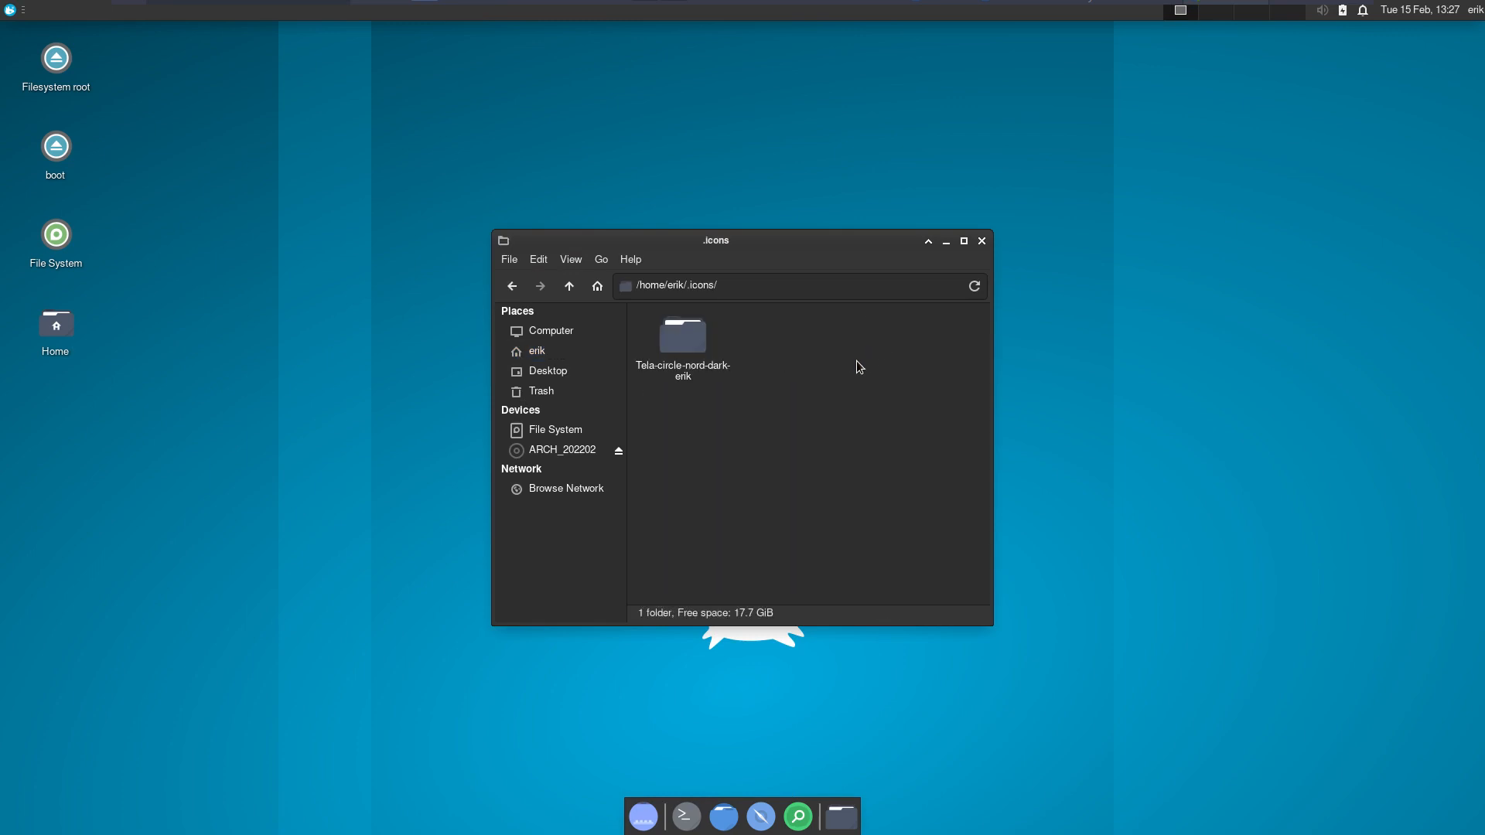
double_click(684, 340)
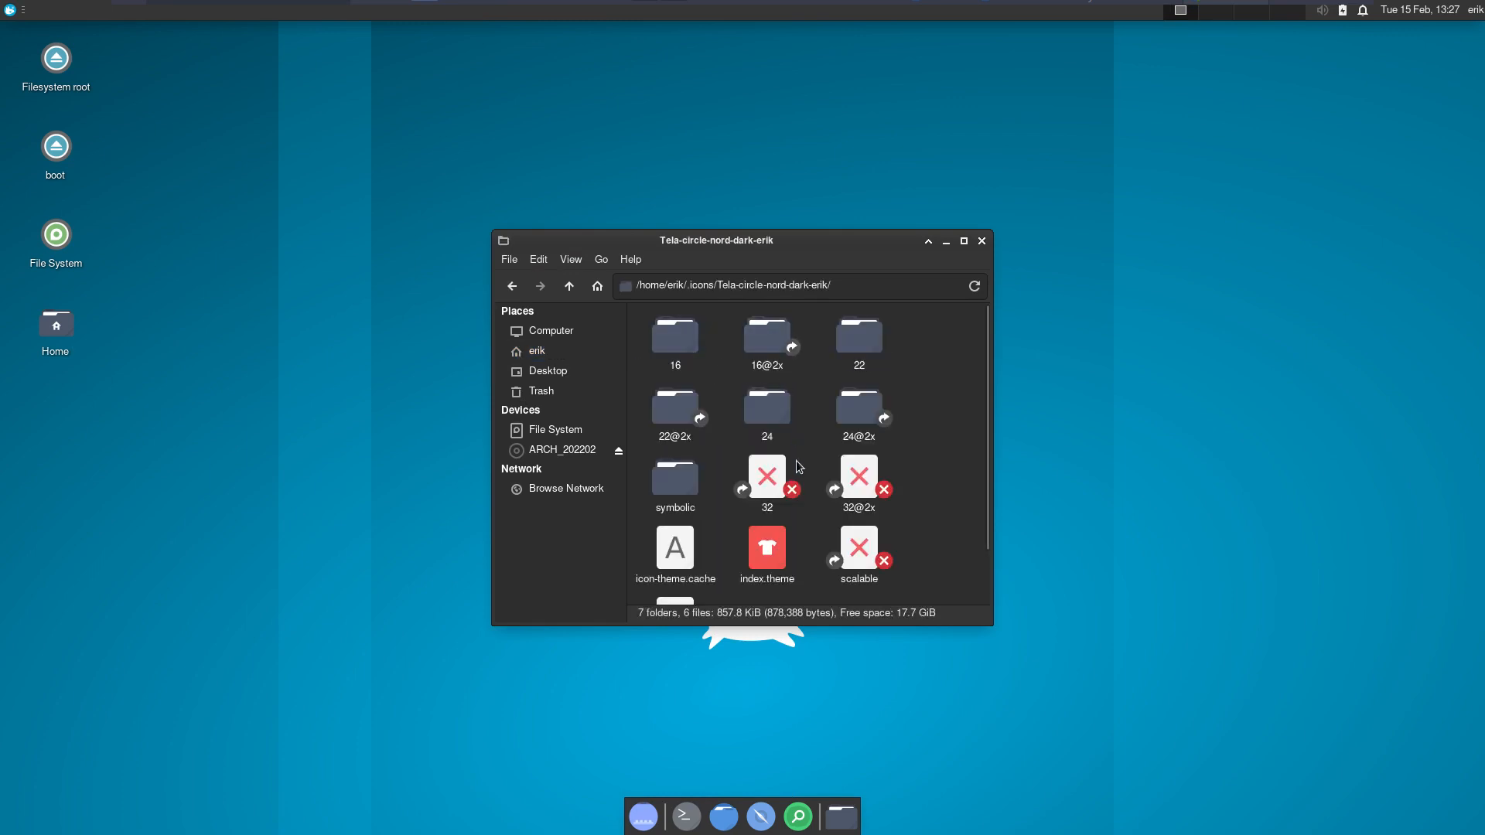
scroll(796, 461, down, 2)
double_click(765, 495)
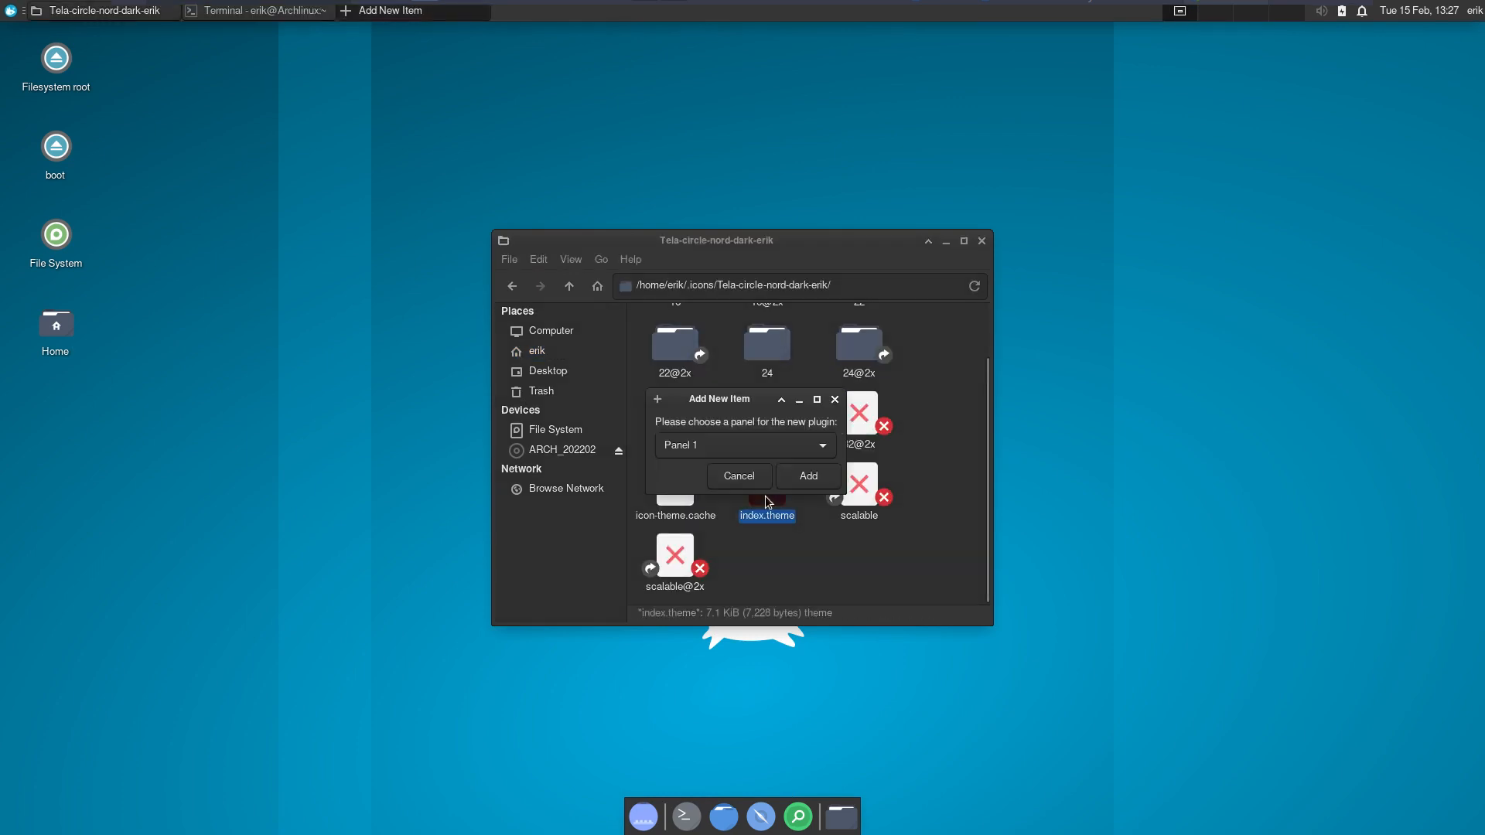
click(759, 477)
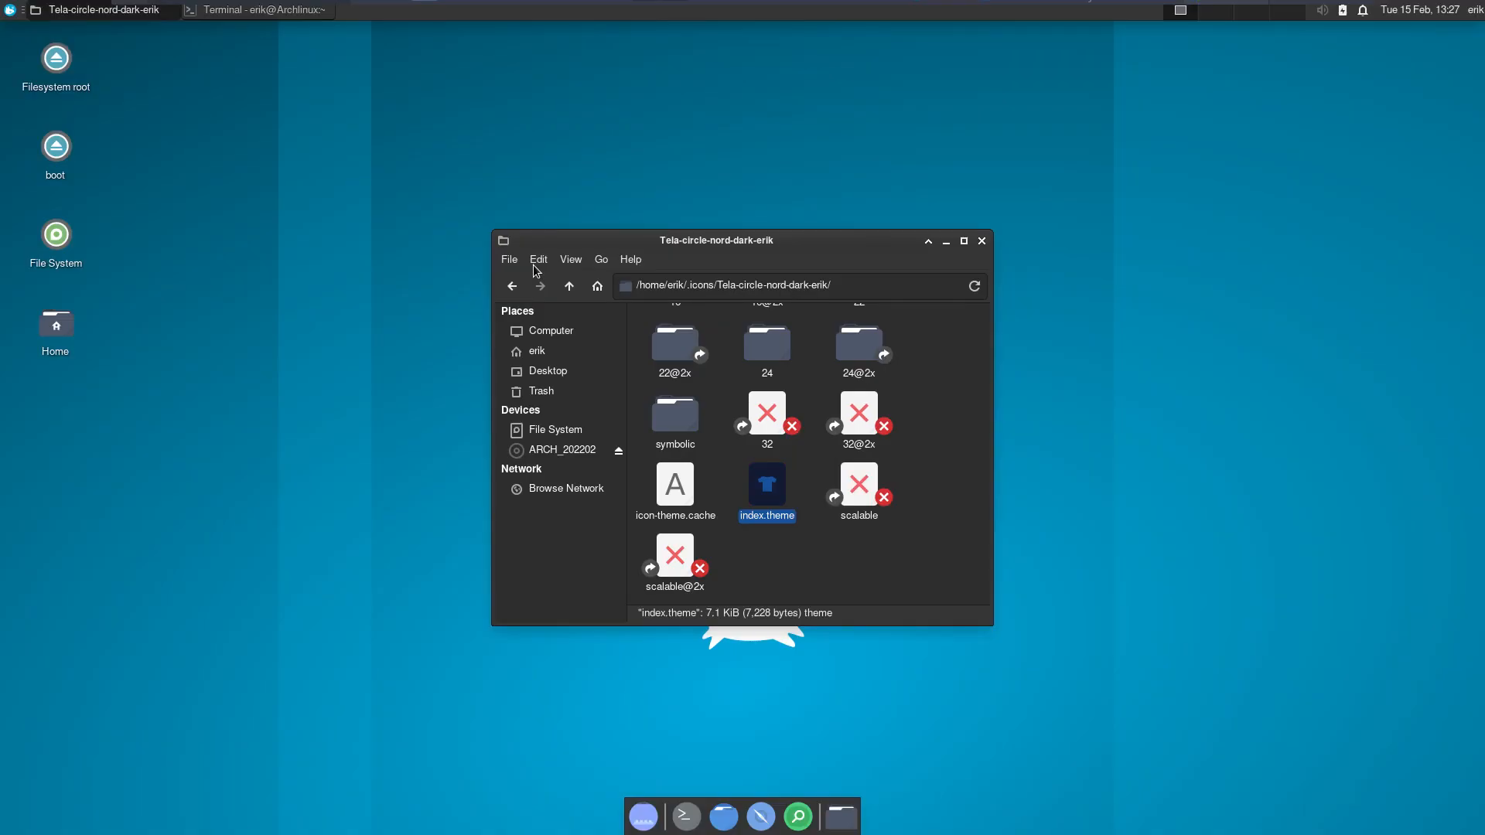
Install sublime-text-4 with pacman in a new terminal, supplying the sudo password, and close the terminal.
click(848, 732)
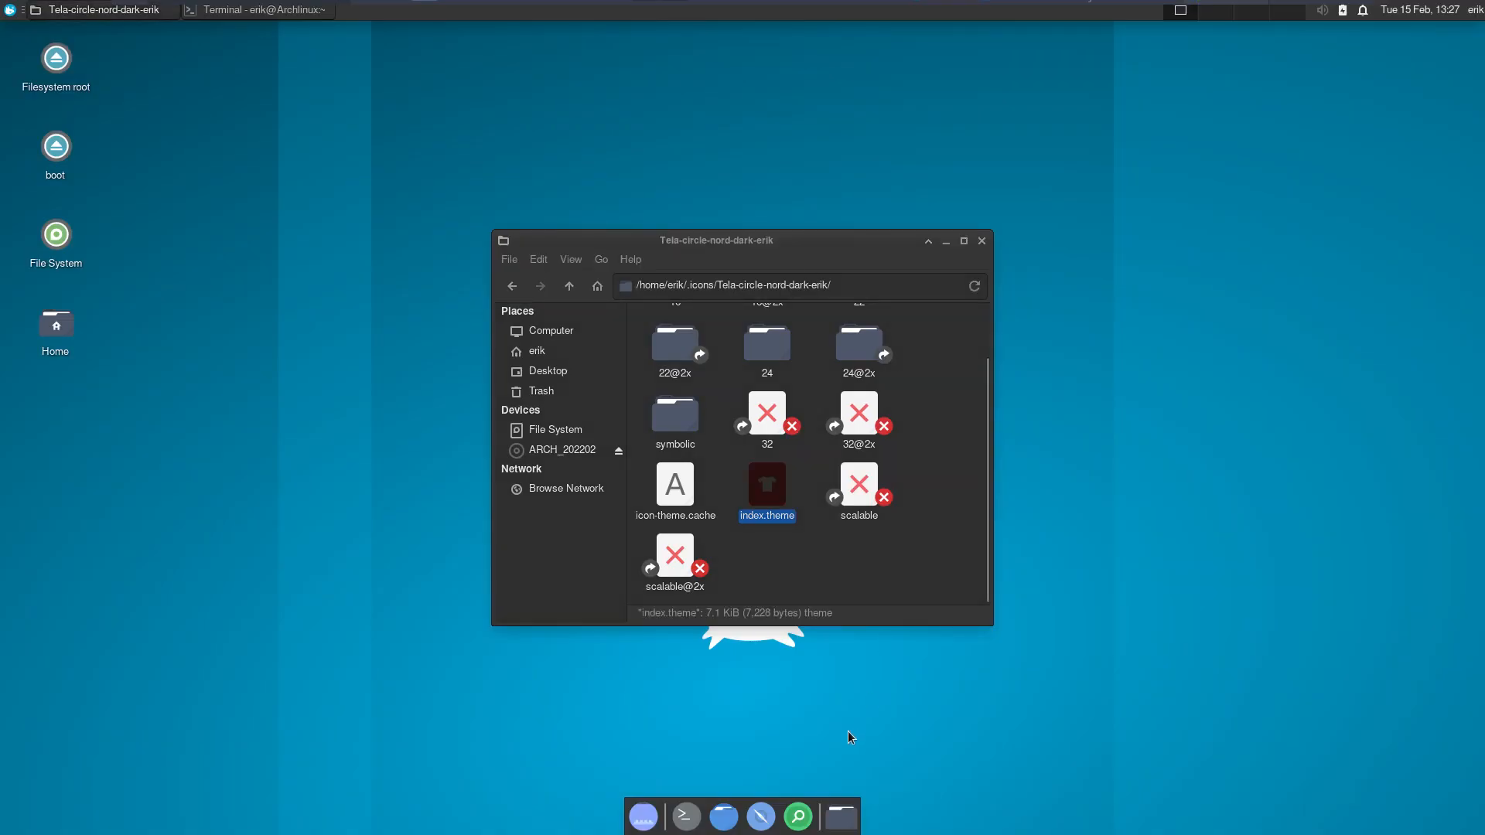
key(ctrl+alt+t)
text(sudo)
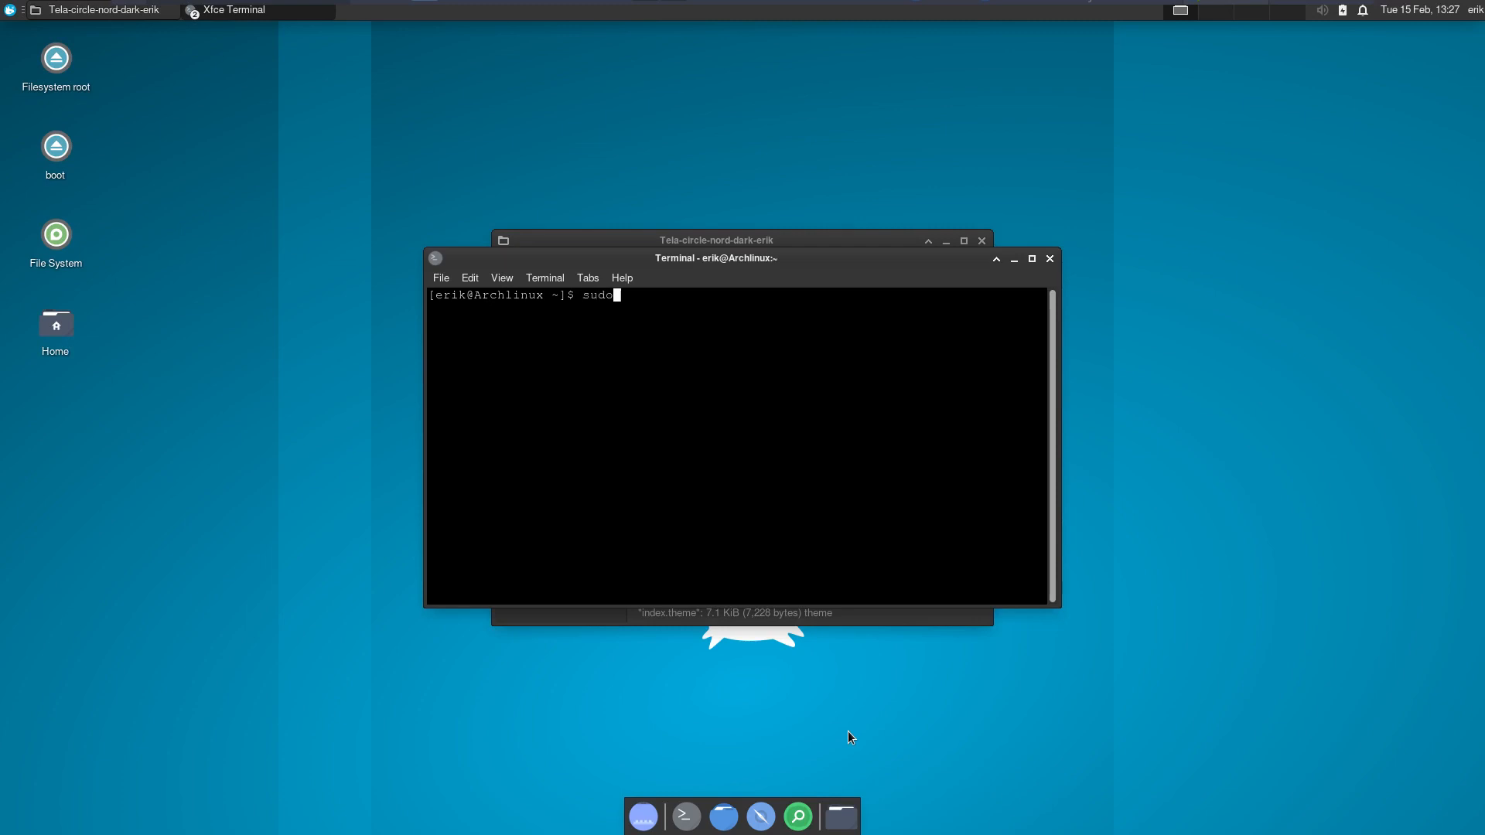
text( pacman -S sublime-text-4)
key(Return)
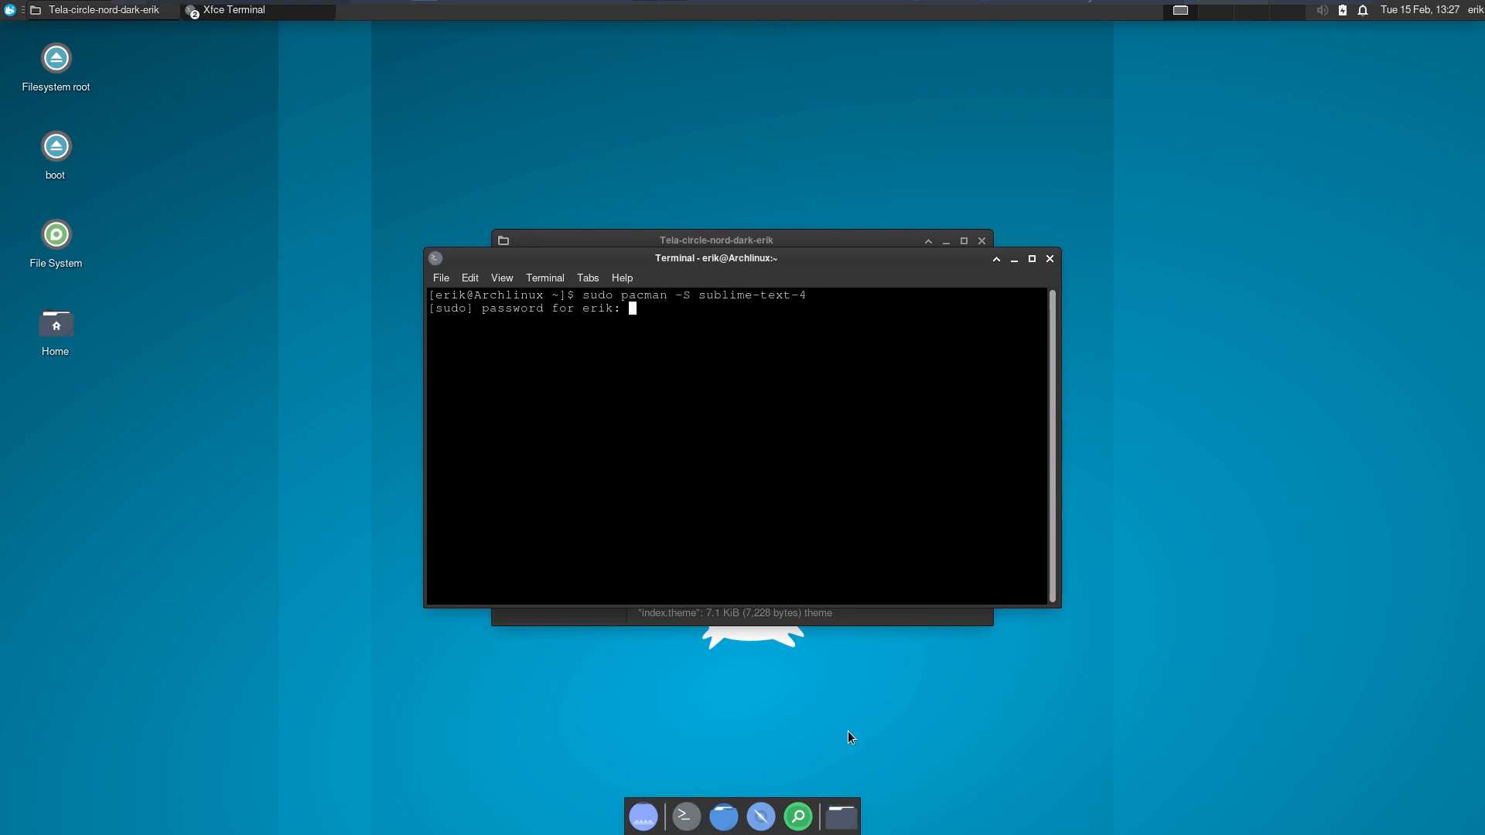
key(Return)
key(Return)
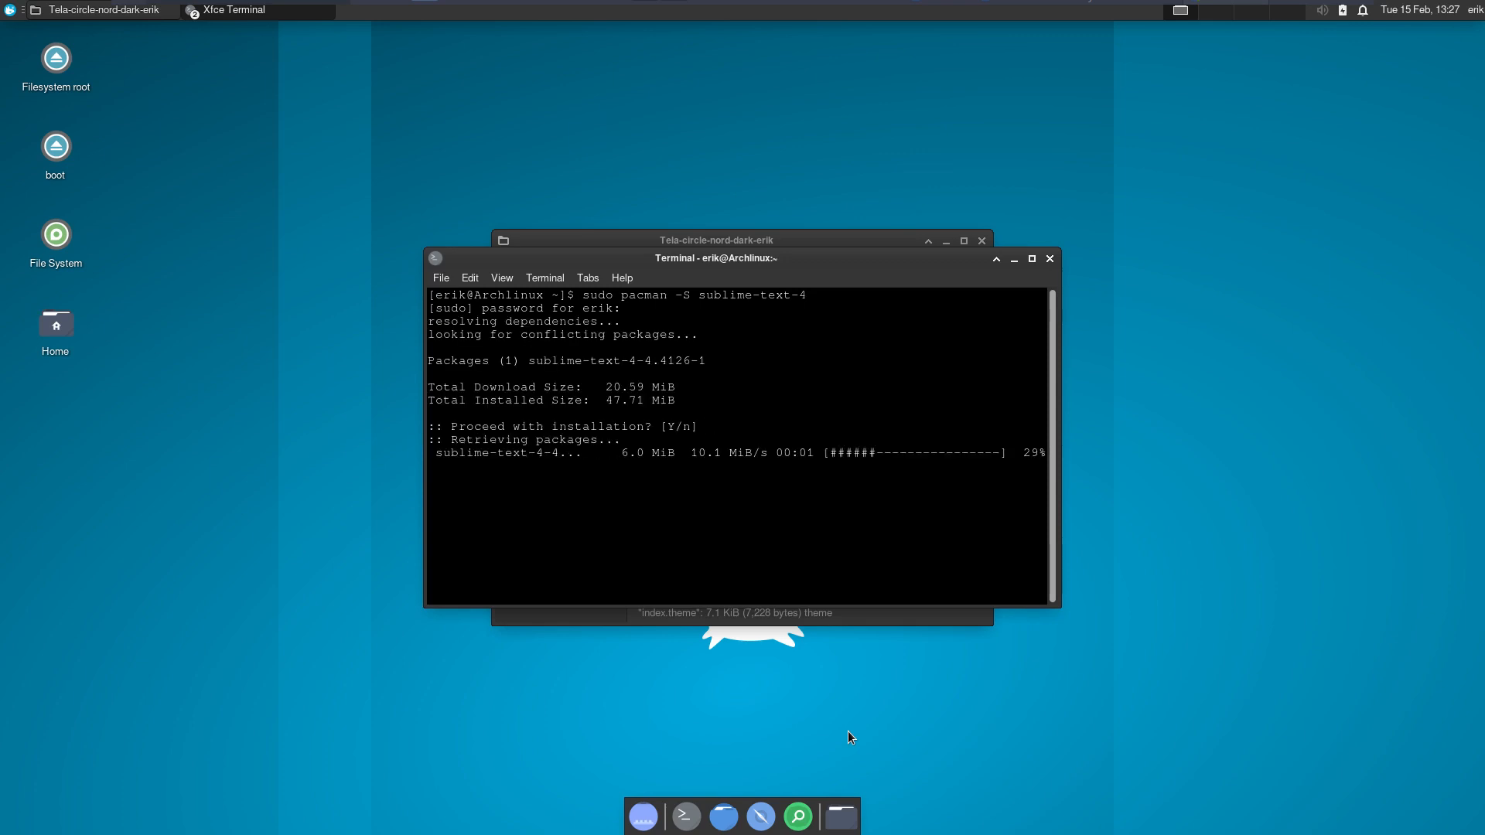
click(1050, 259)
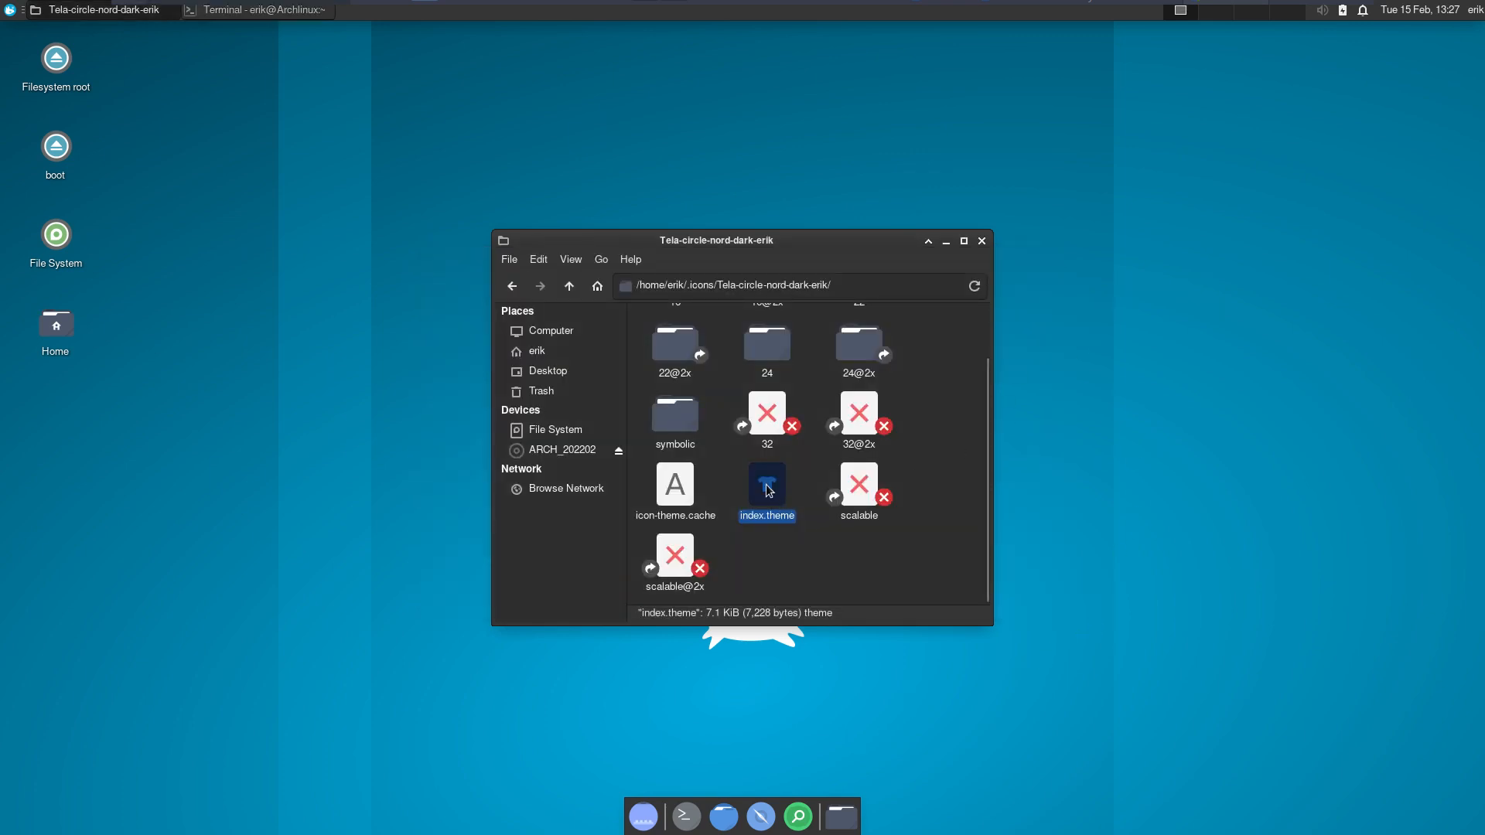
Install the variety package with pacman in a new terminal, supplying the sudo password and accepting the installation.
key(ctrl+alt+t)
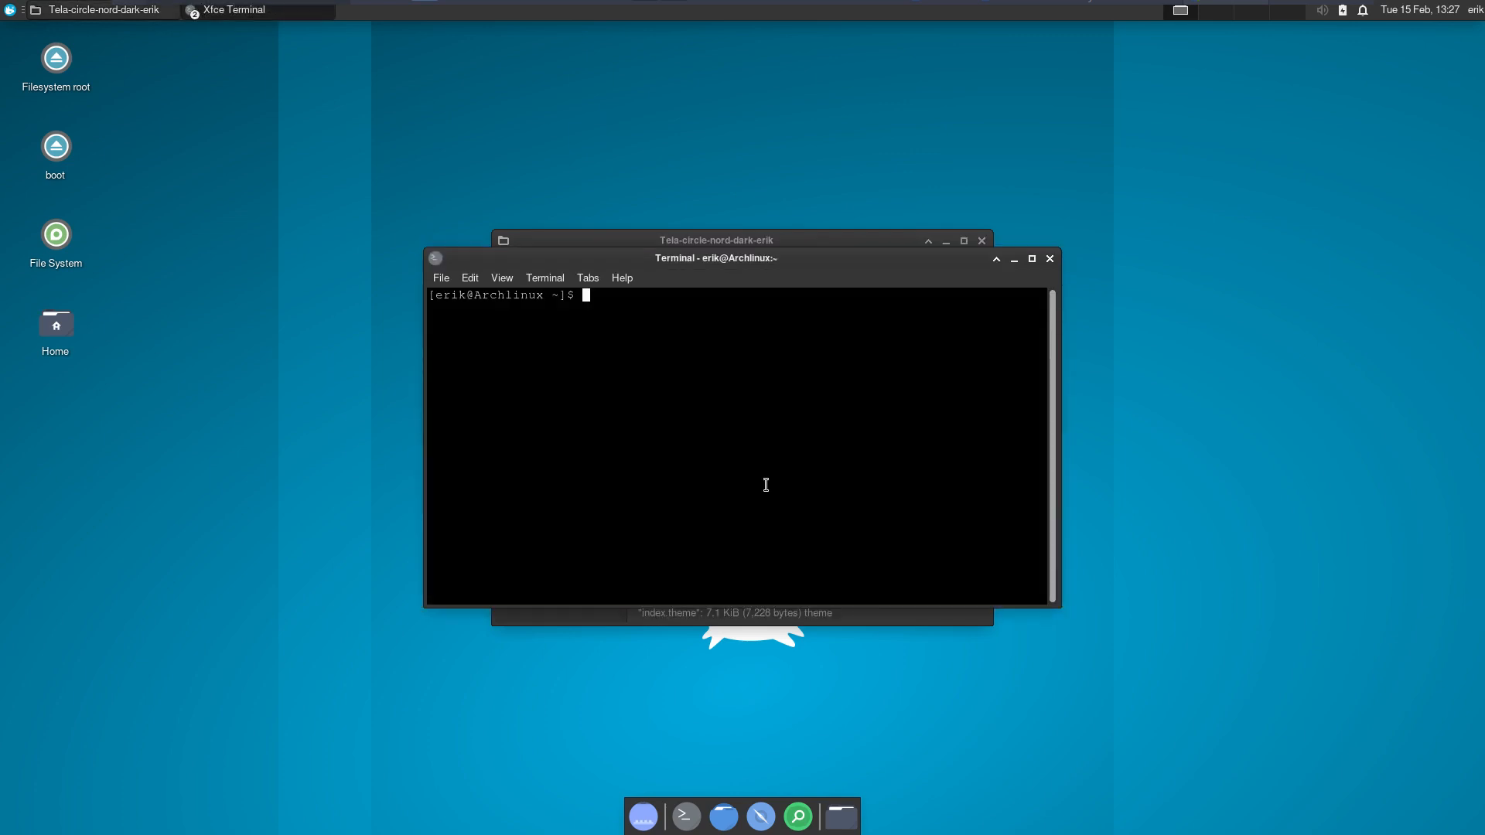
text(sudo pacman -S variety)
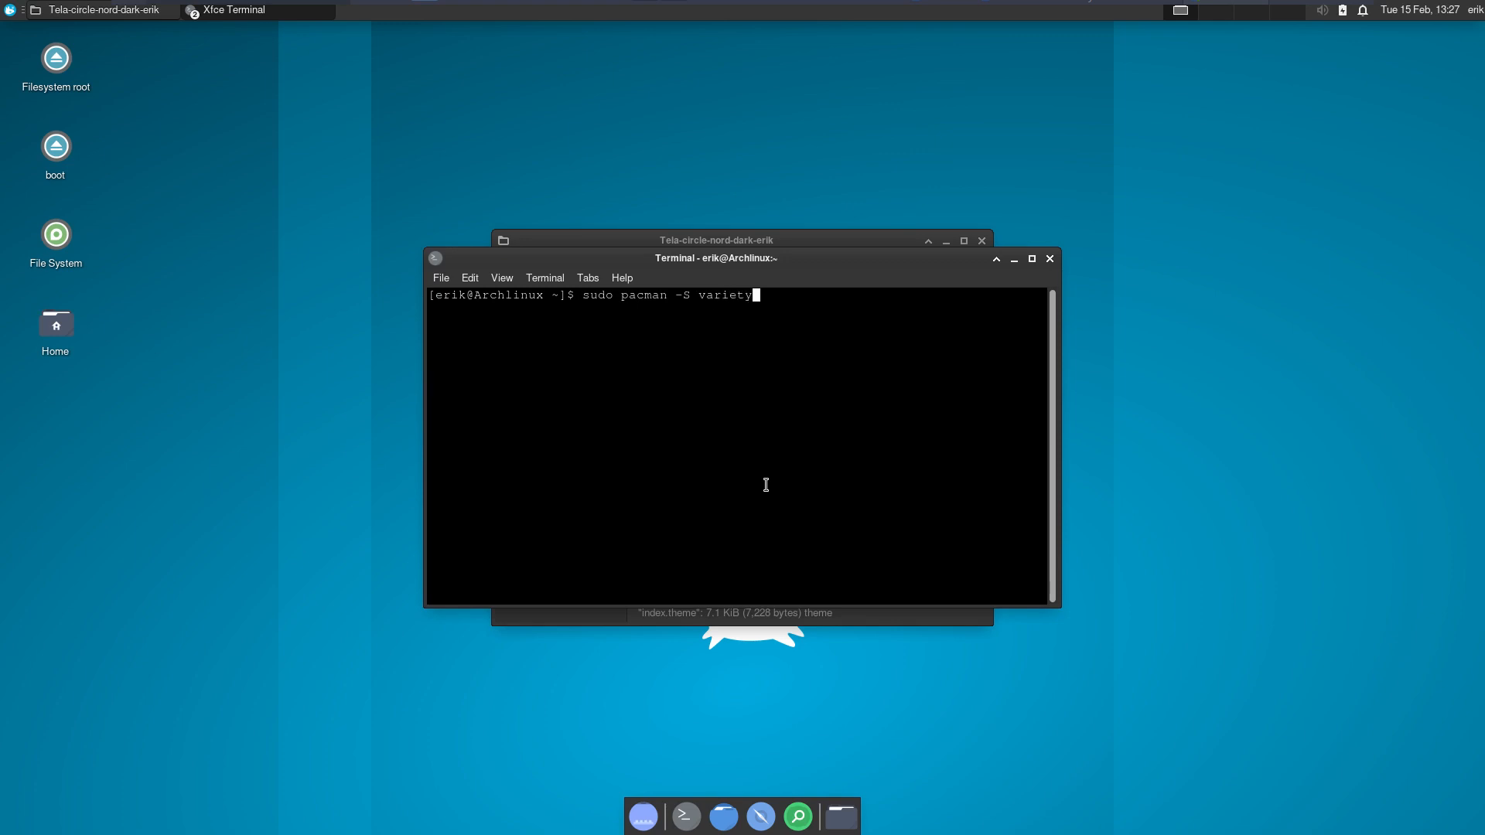
key(Return)
key(Return)
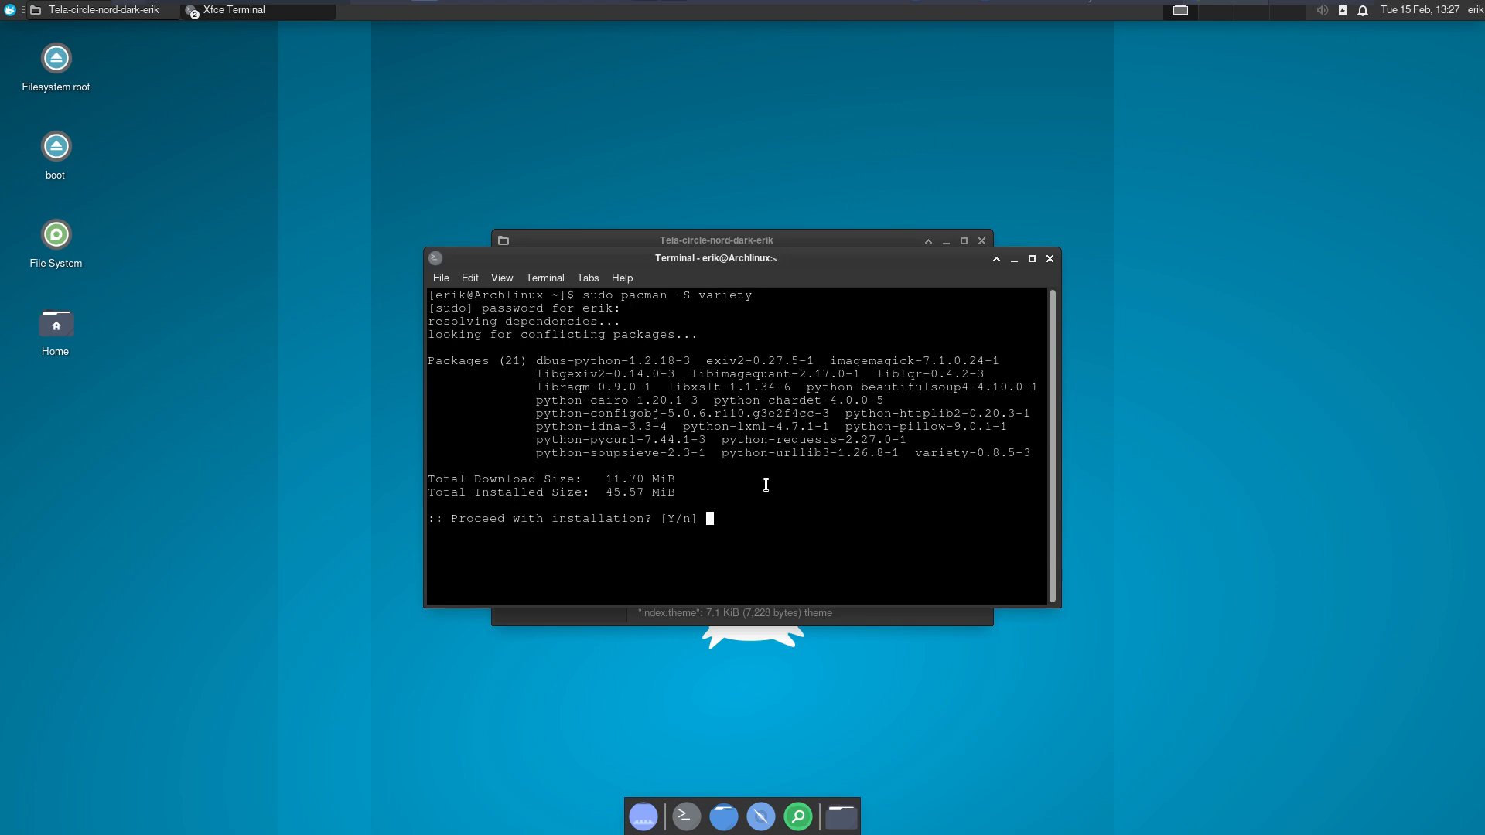
key(Return)
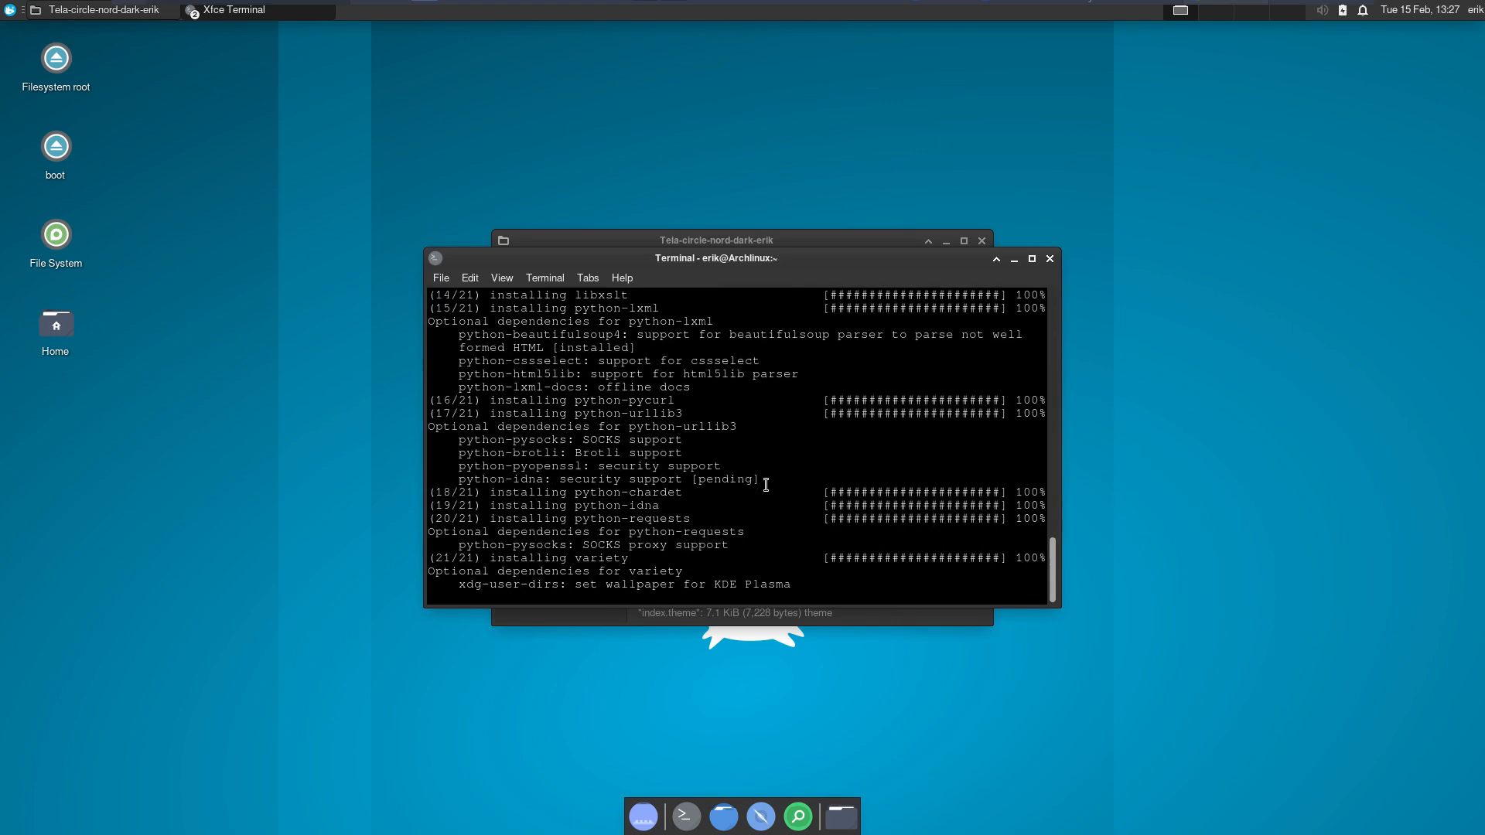
Start Variety in the background, accept its privacy notice, and close its preferences with the default settings and the terminal.
text(variety &)
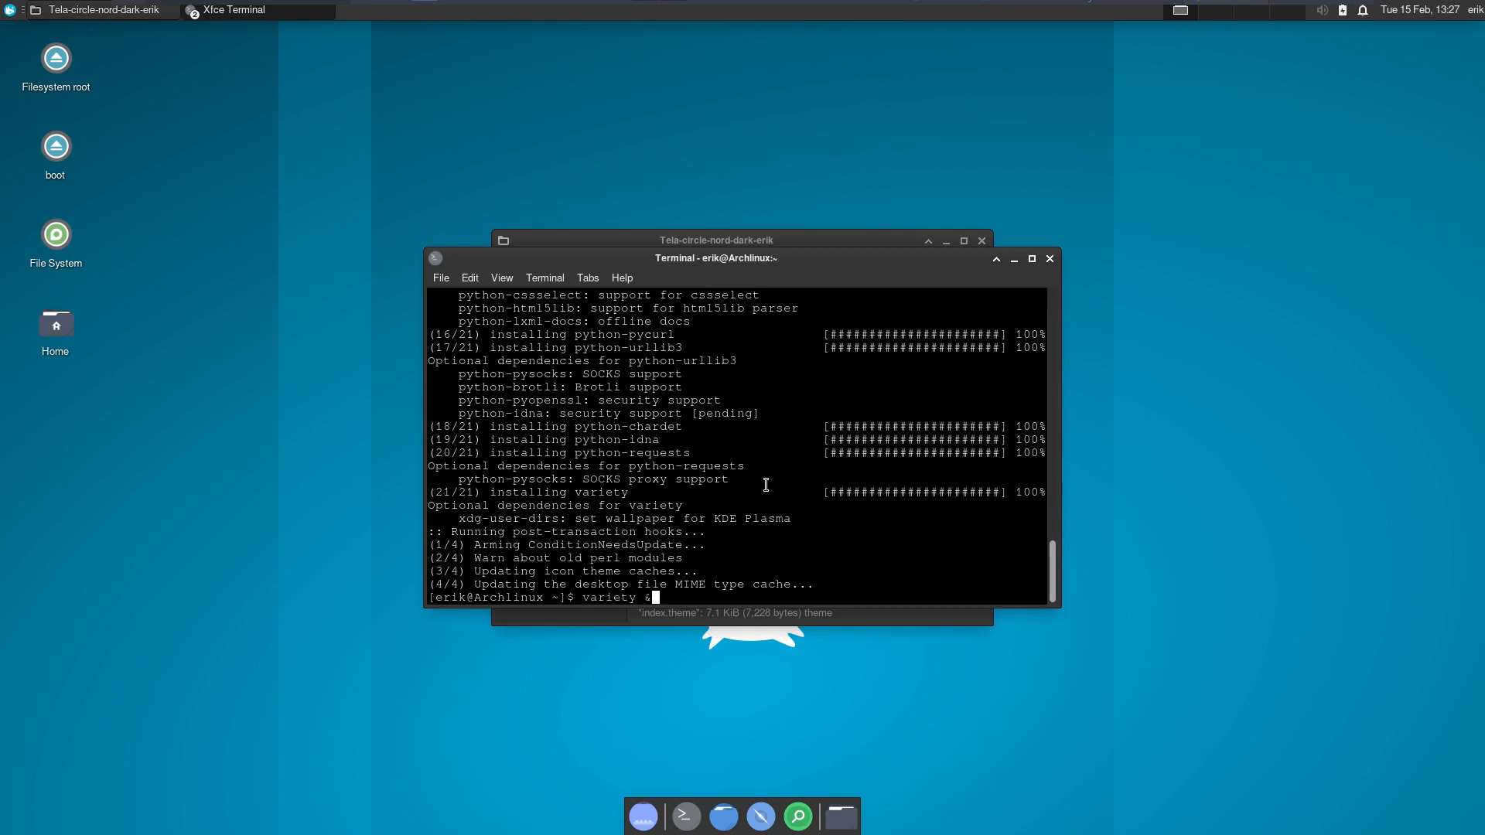
key(Return)
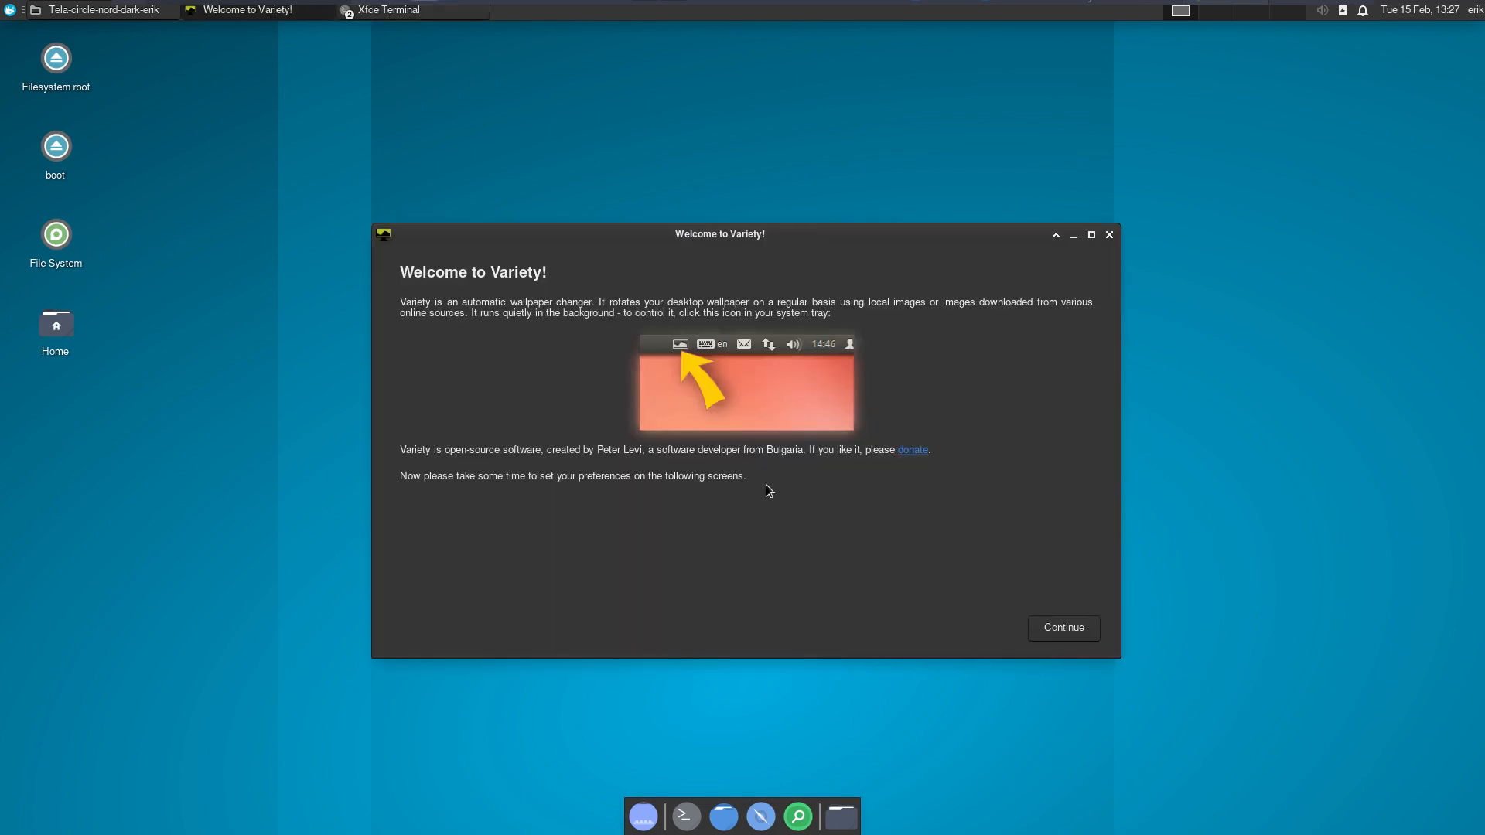
click(1081, 628)
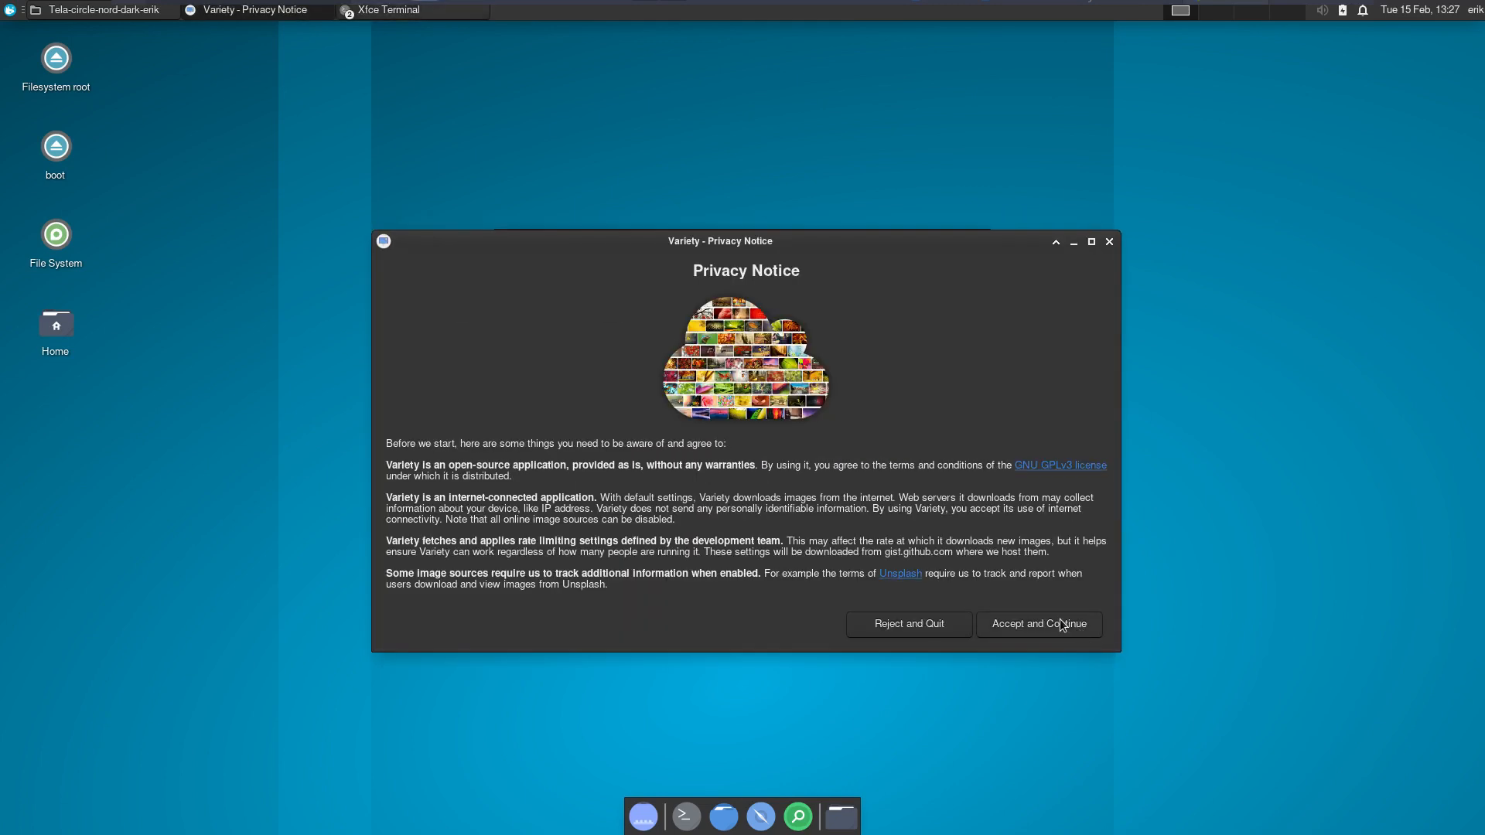
click(1068, 626)
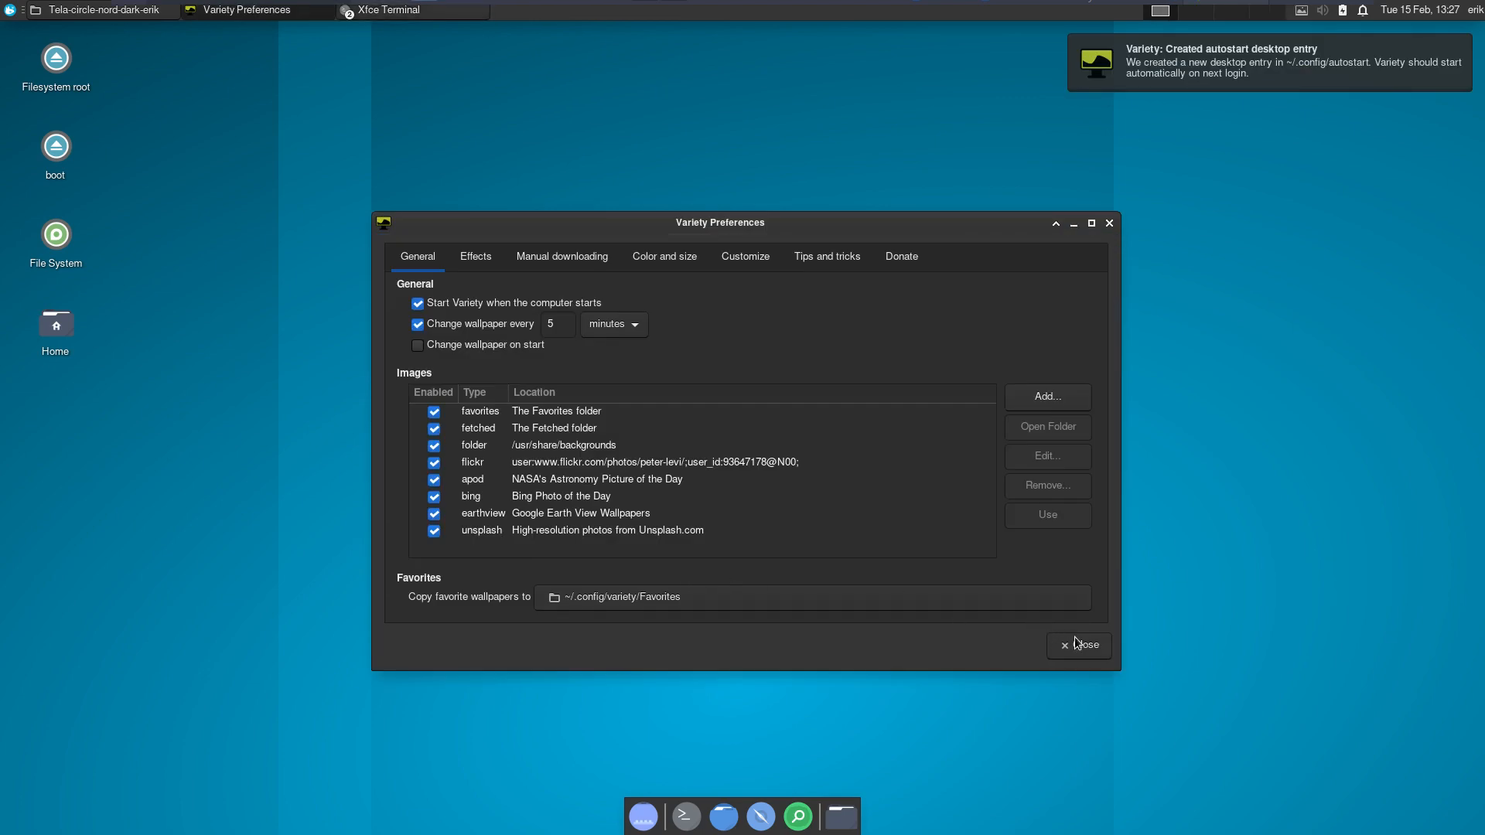
click(1077, 644)
click(1015, 258)
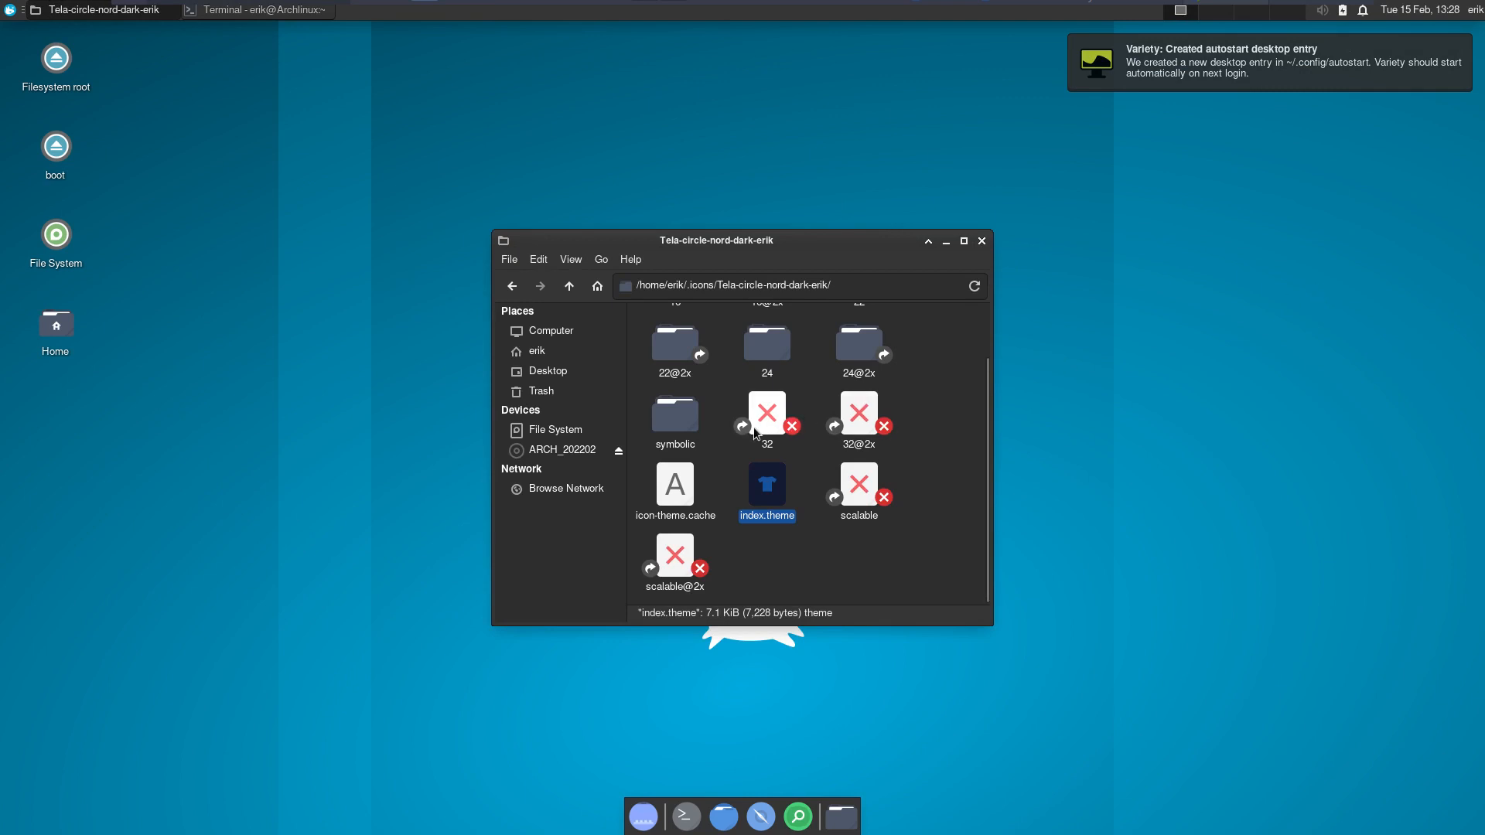
text(Dva)
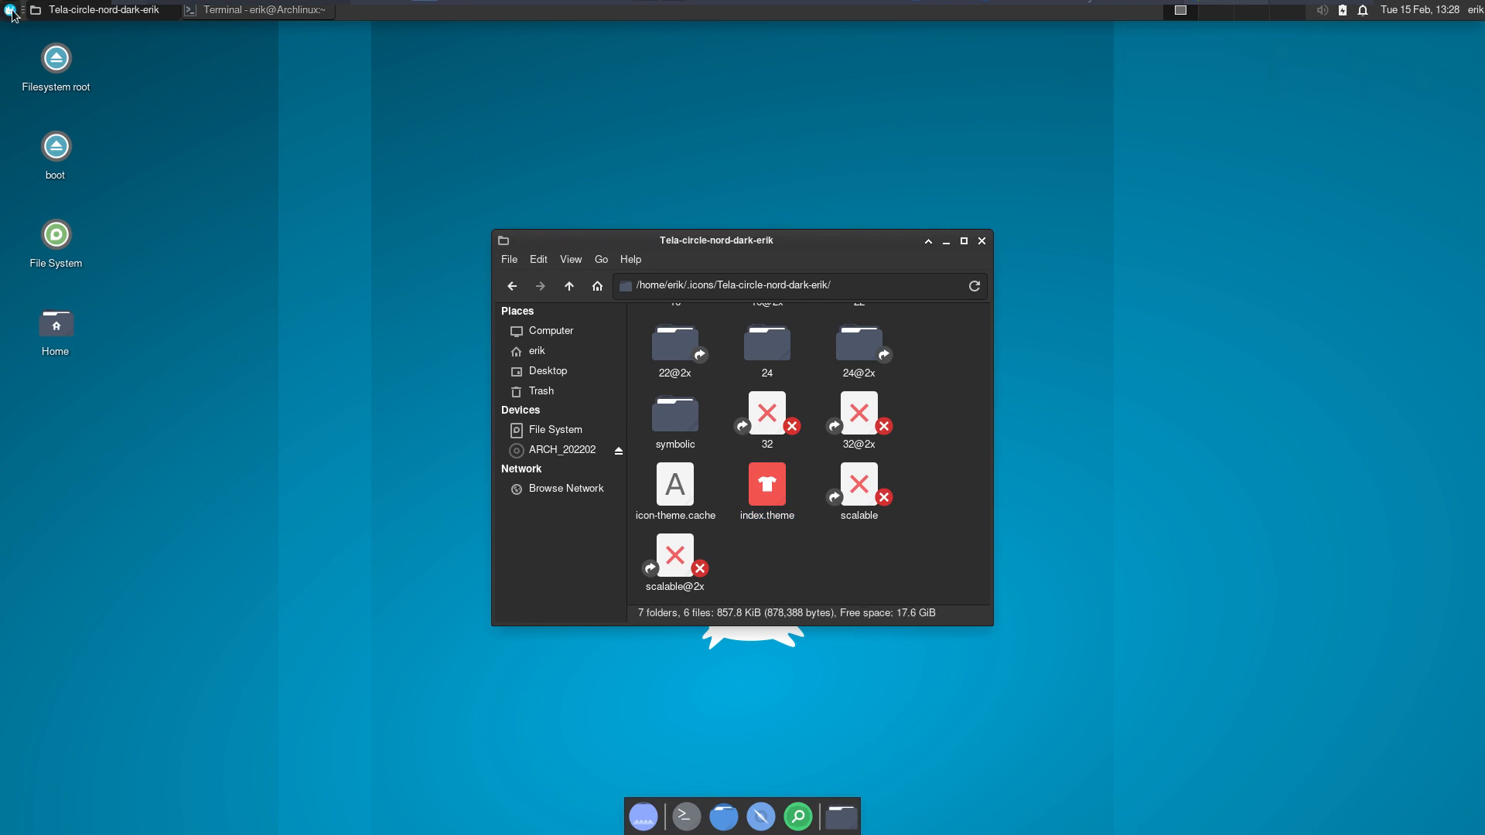
drag(805, 229, 915, 251)
click(1196, 653)
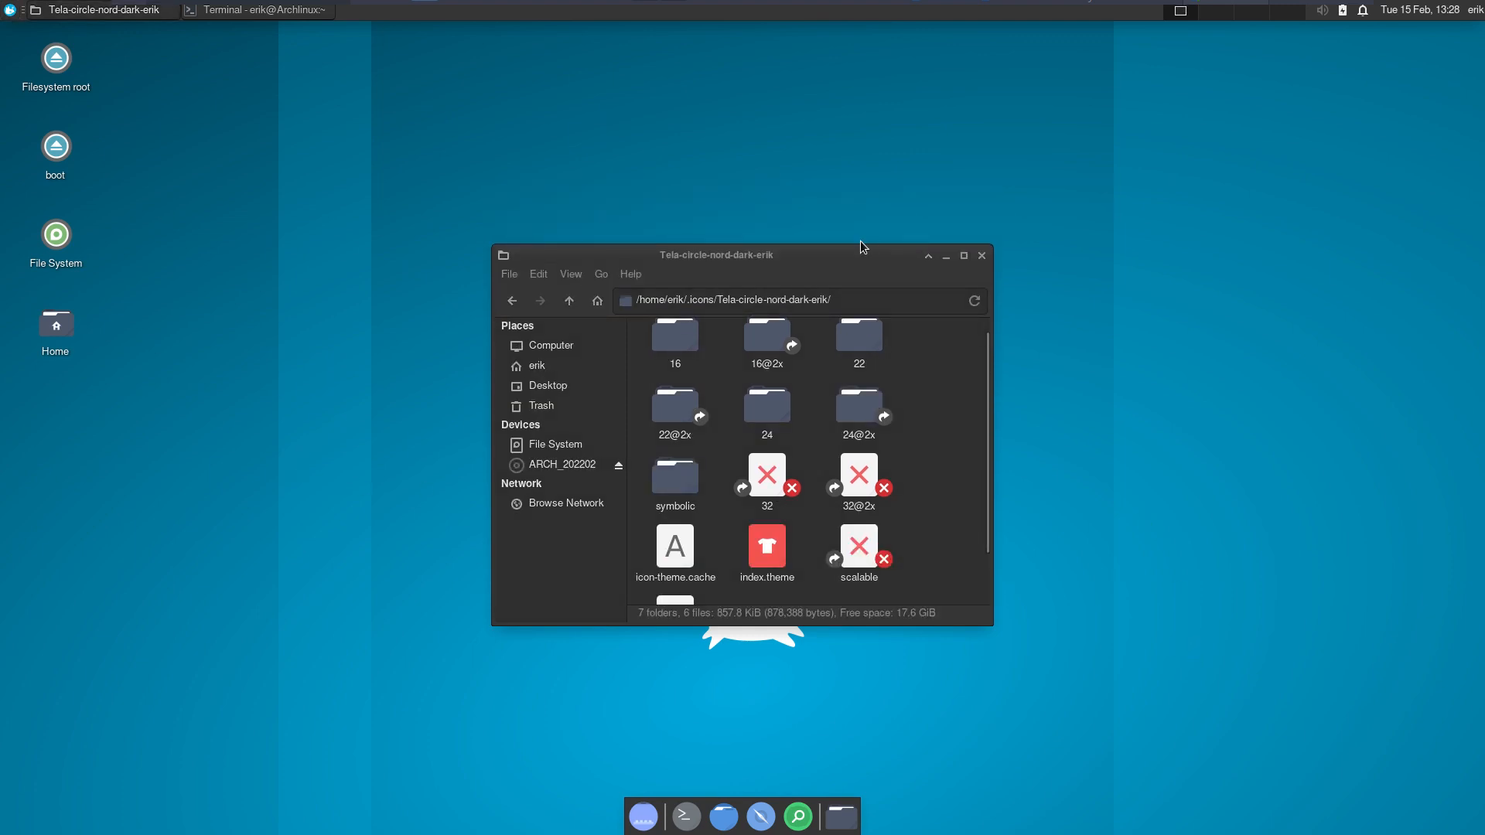
Launch Variety by searching the application menu for "var" and have it change the desktop wallpaper.
click(10, 10)
click(10, 10)
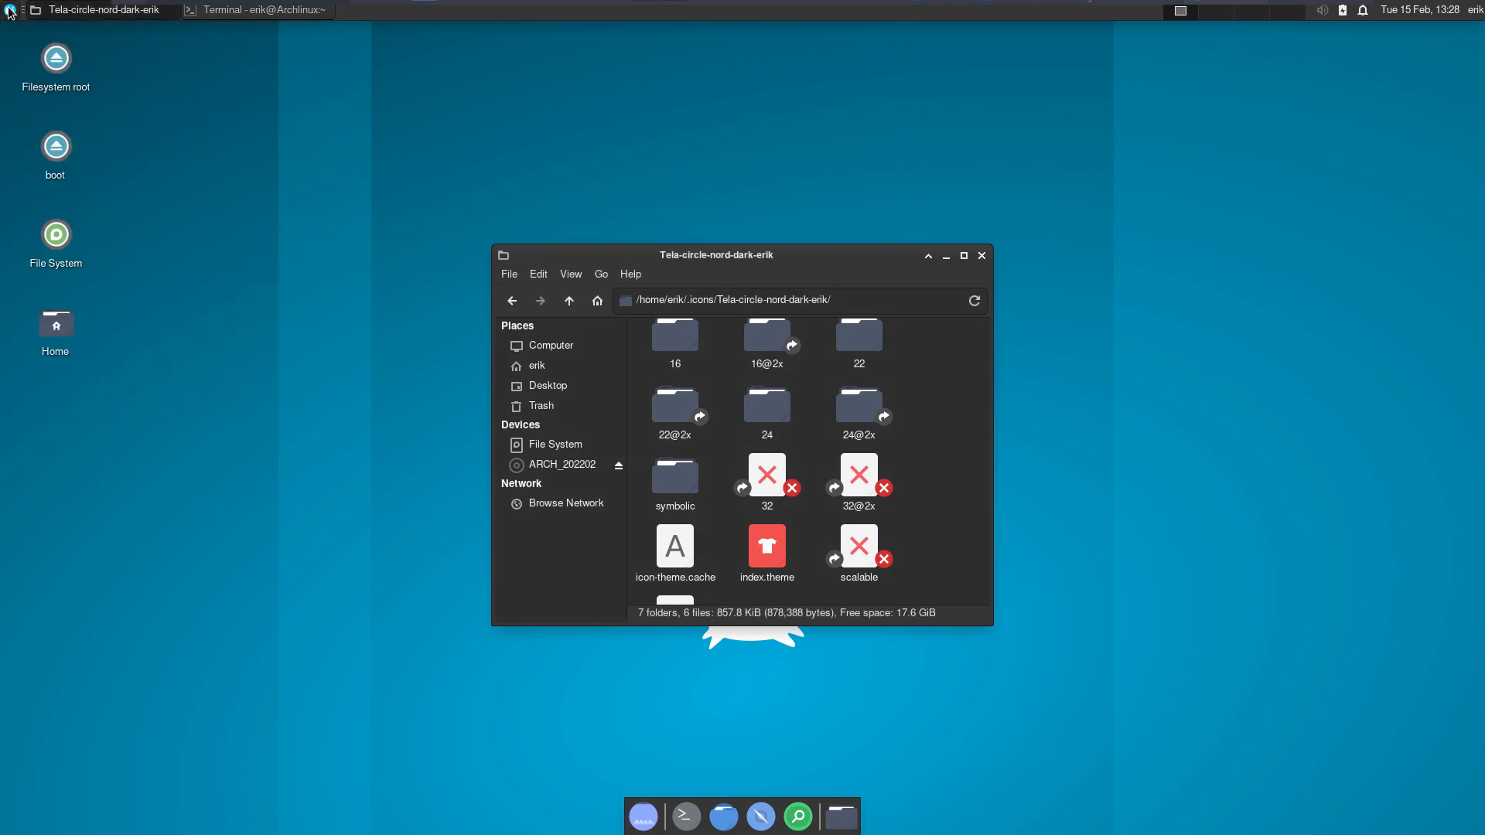
click(10, 10)
text(var)
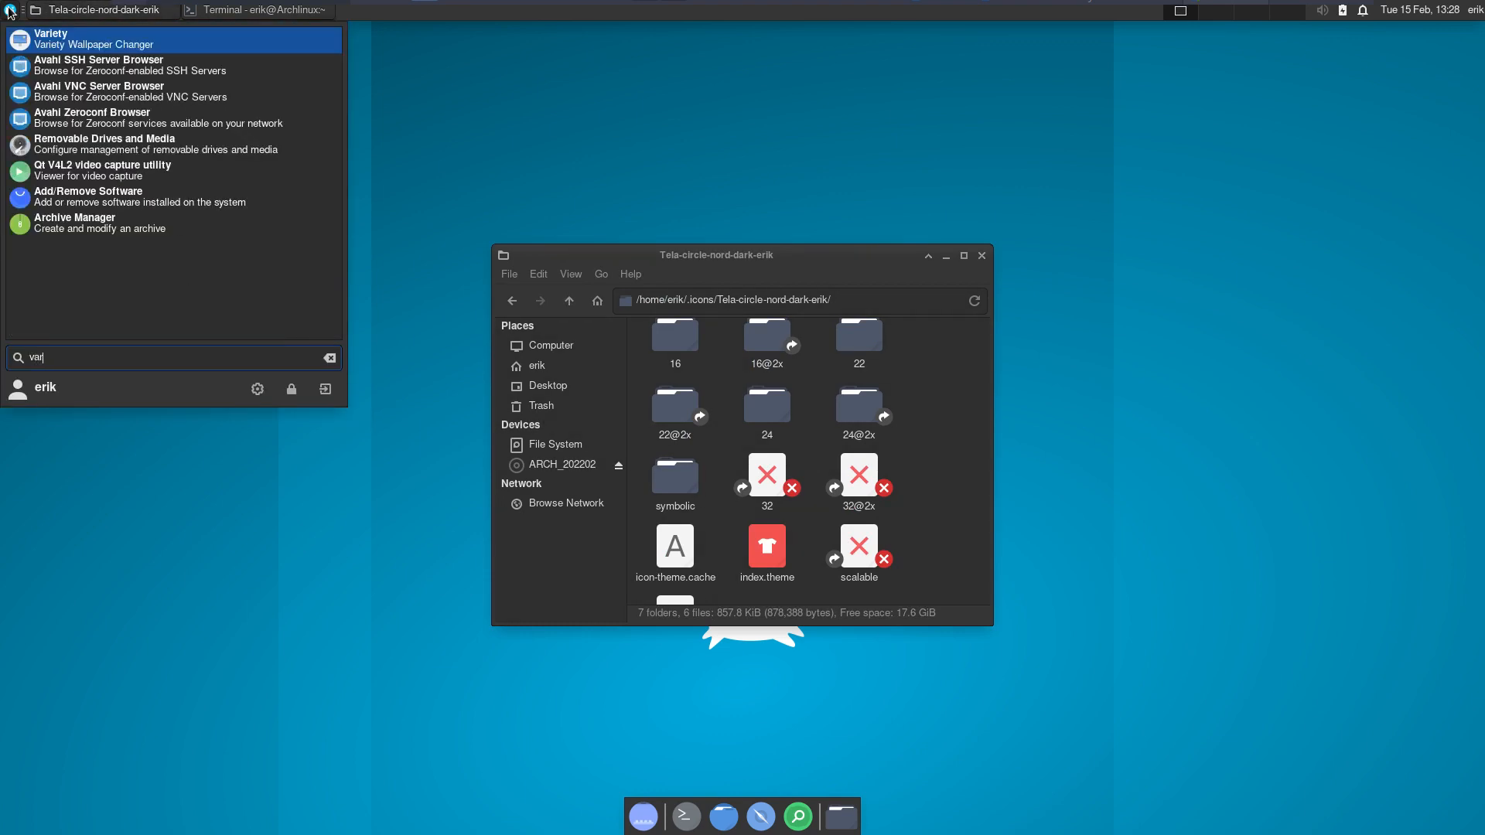
key(Return)
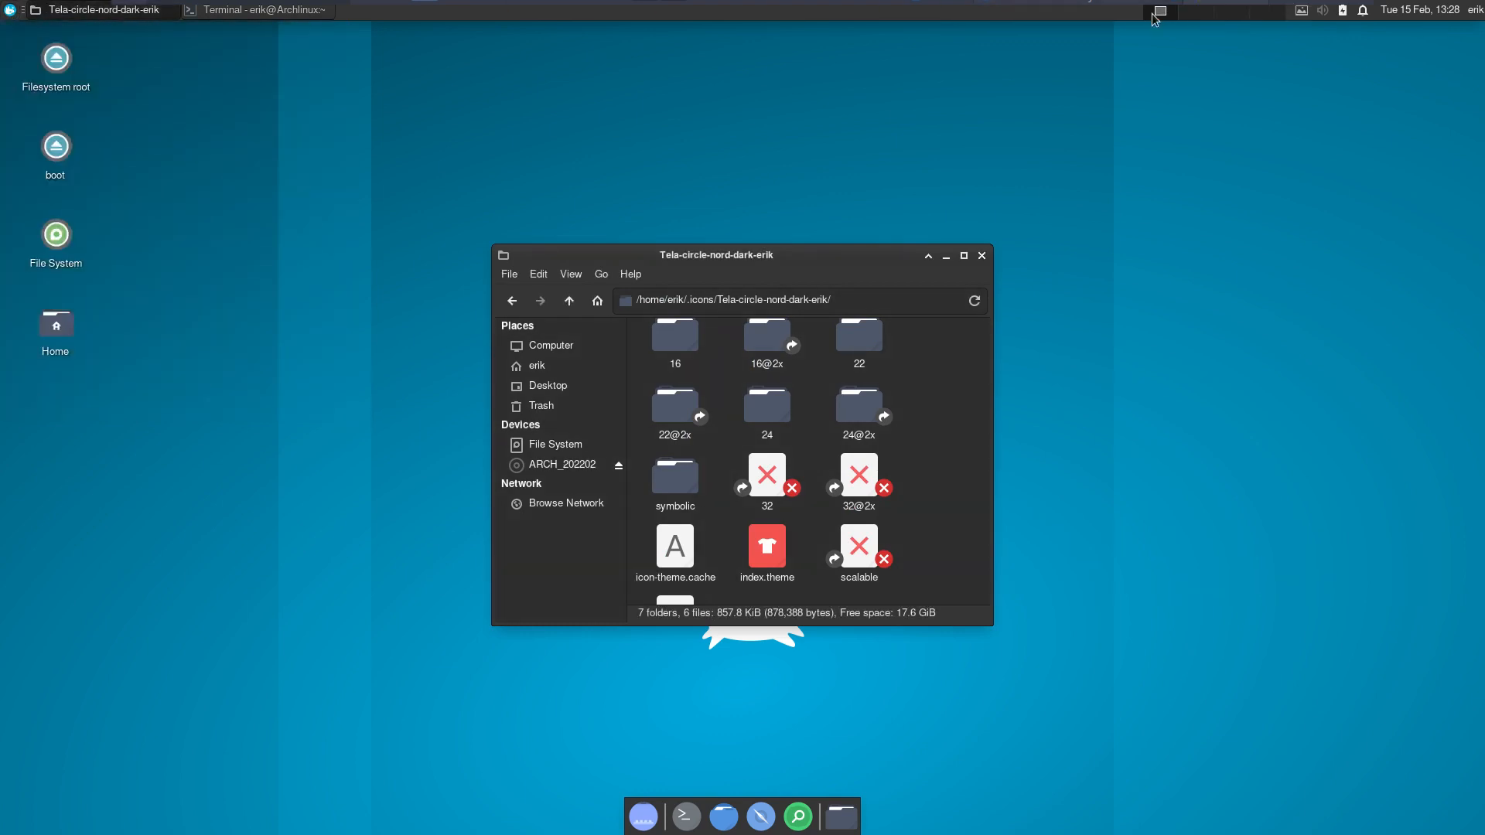
click(1299, 12)
click(1316, 36)
Open index.theme from the personal Tela circle nord dark copy in Sublime Text, making it the default application for this file type.
drag(922, 263, 916, 166)
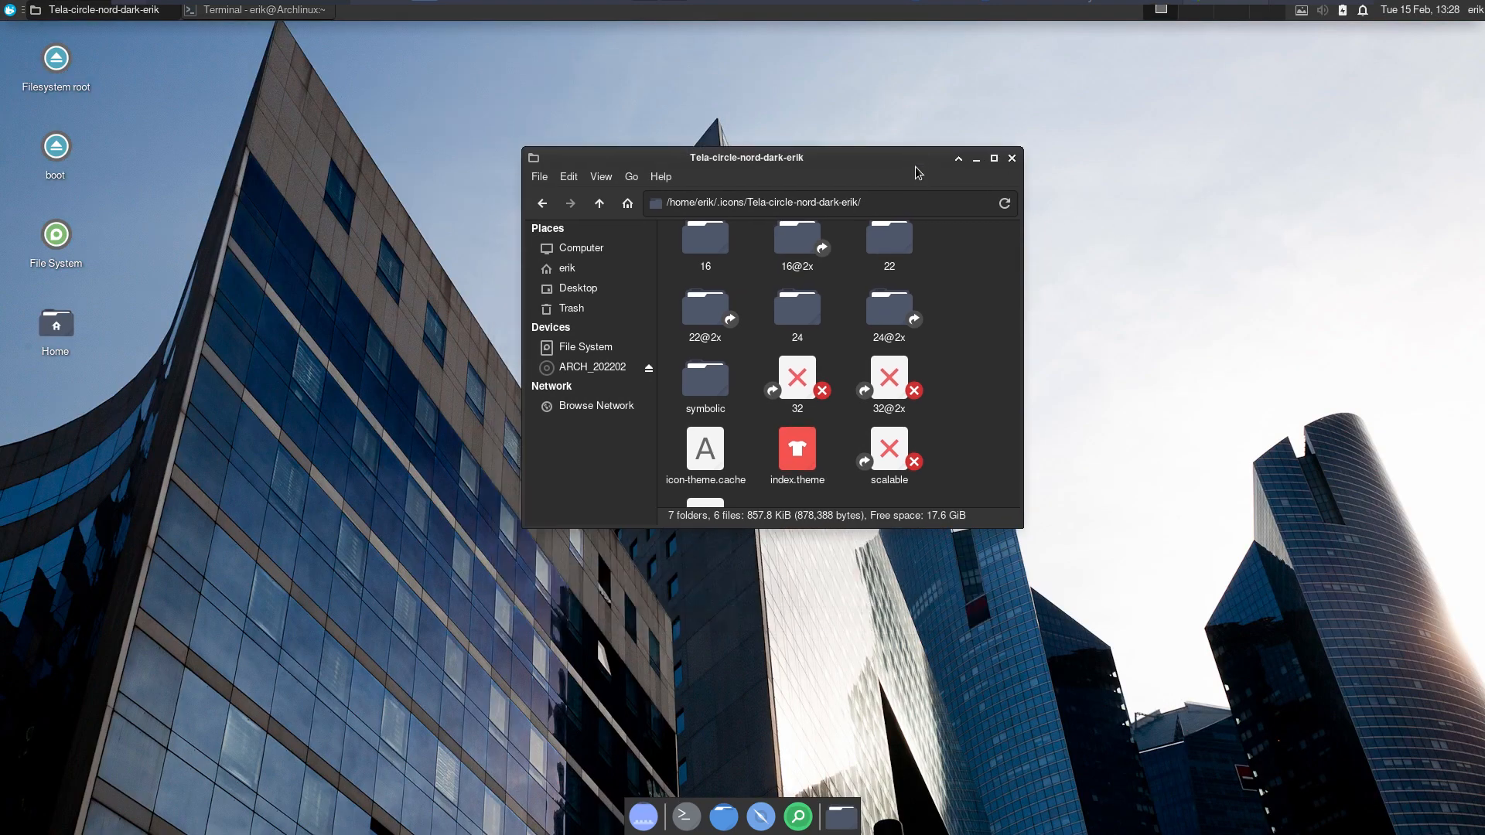
double_click(800, 462)
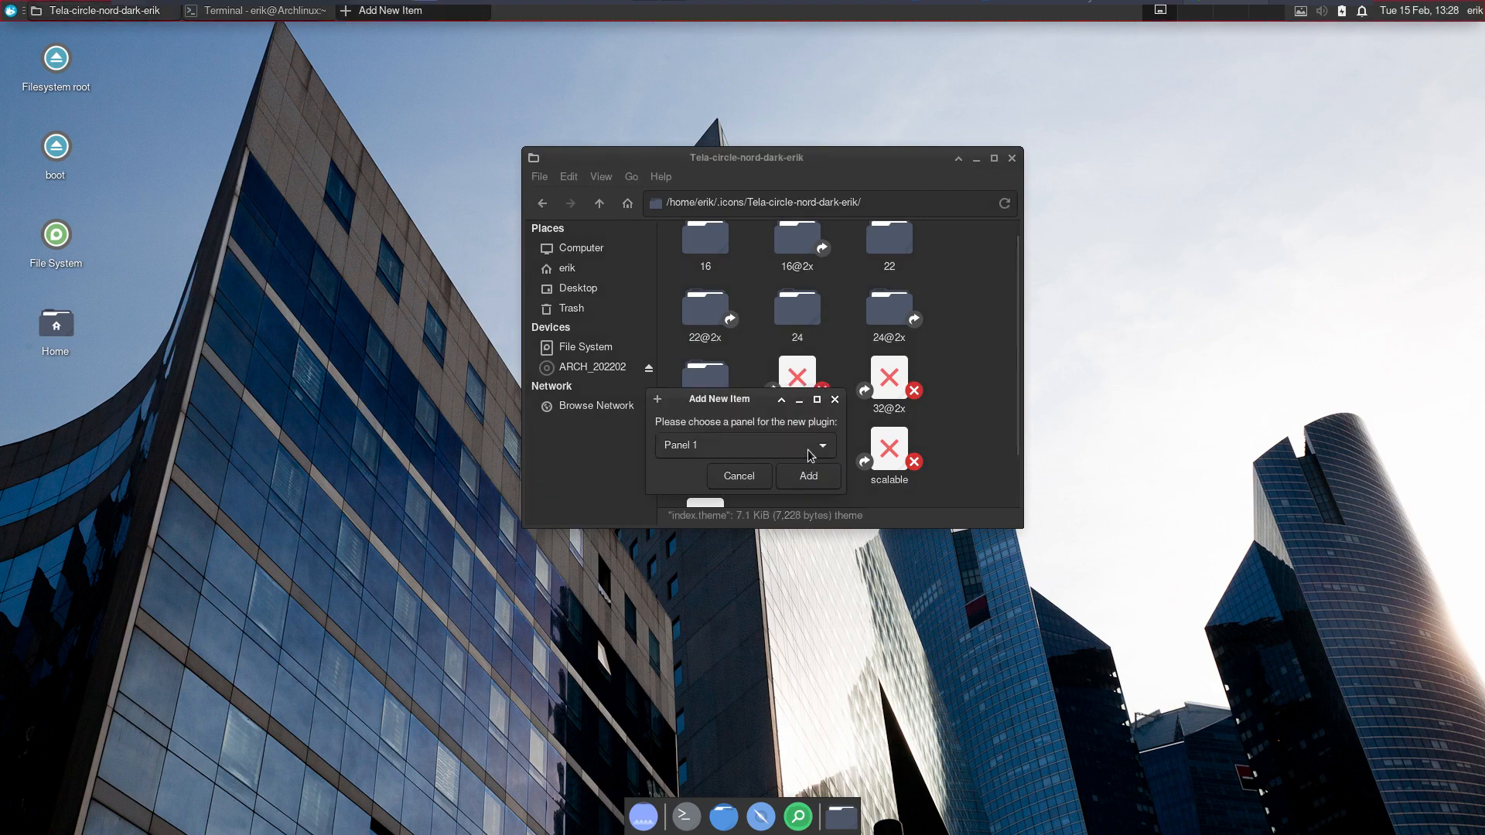
click(754, 476)
right_click(809, 457)
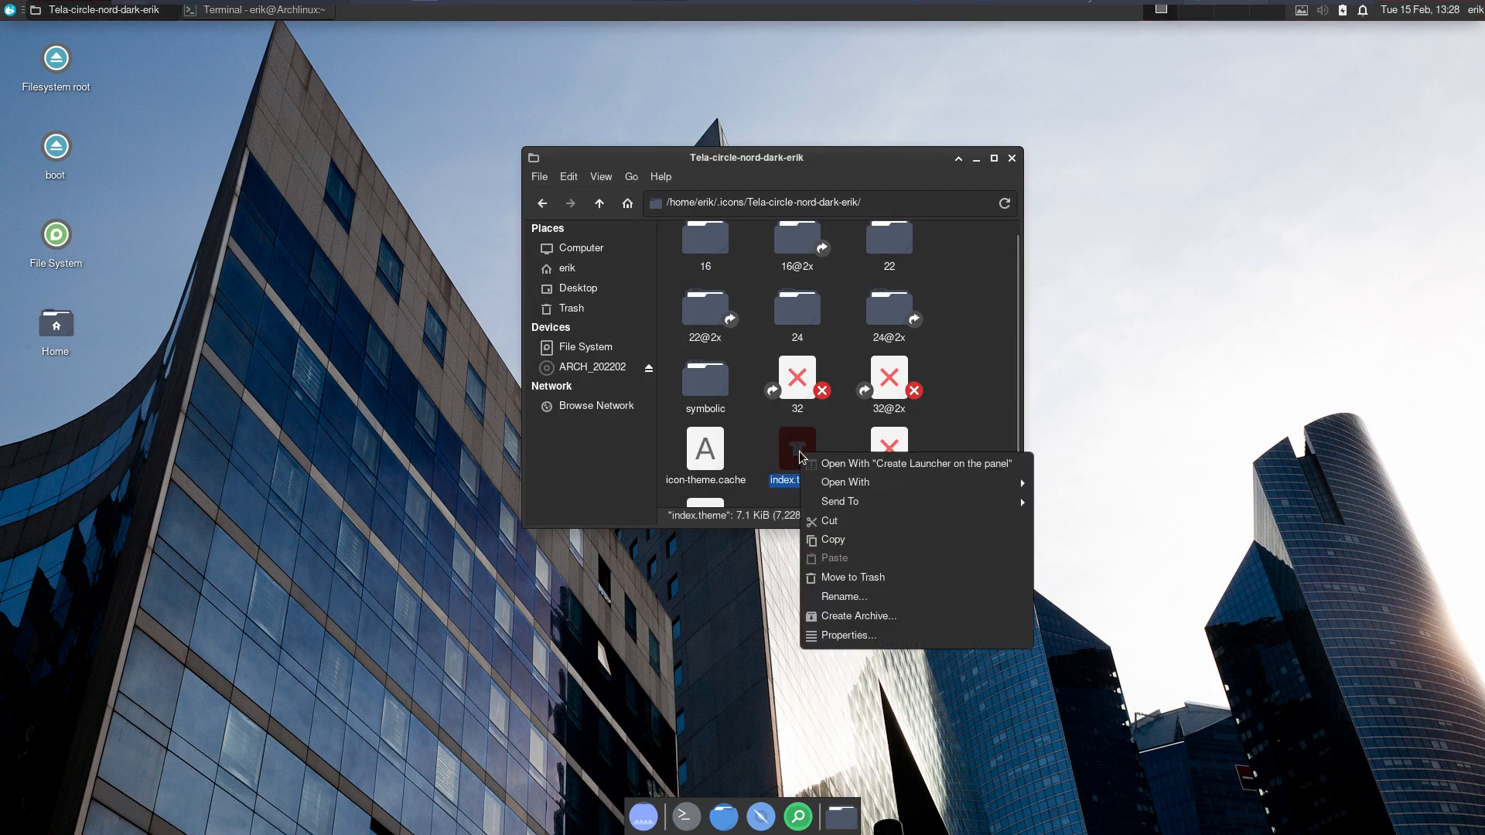
mouse_move(889, 482)
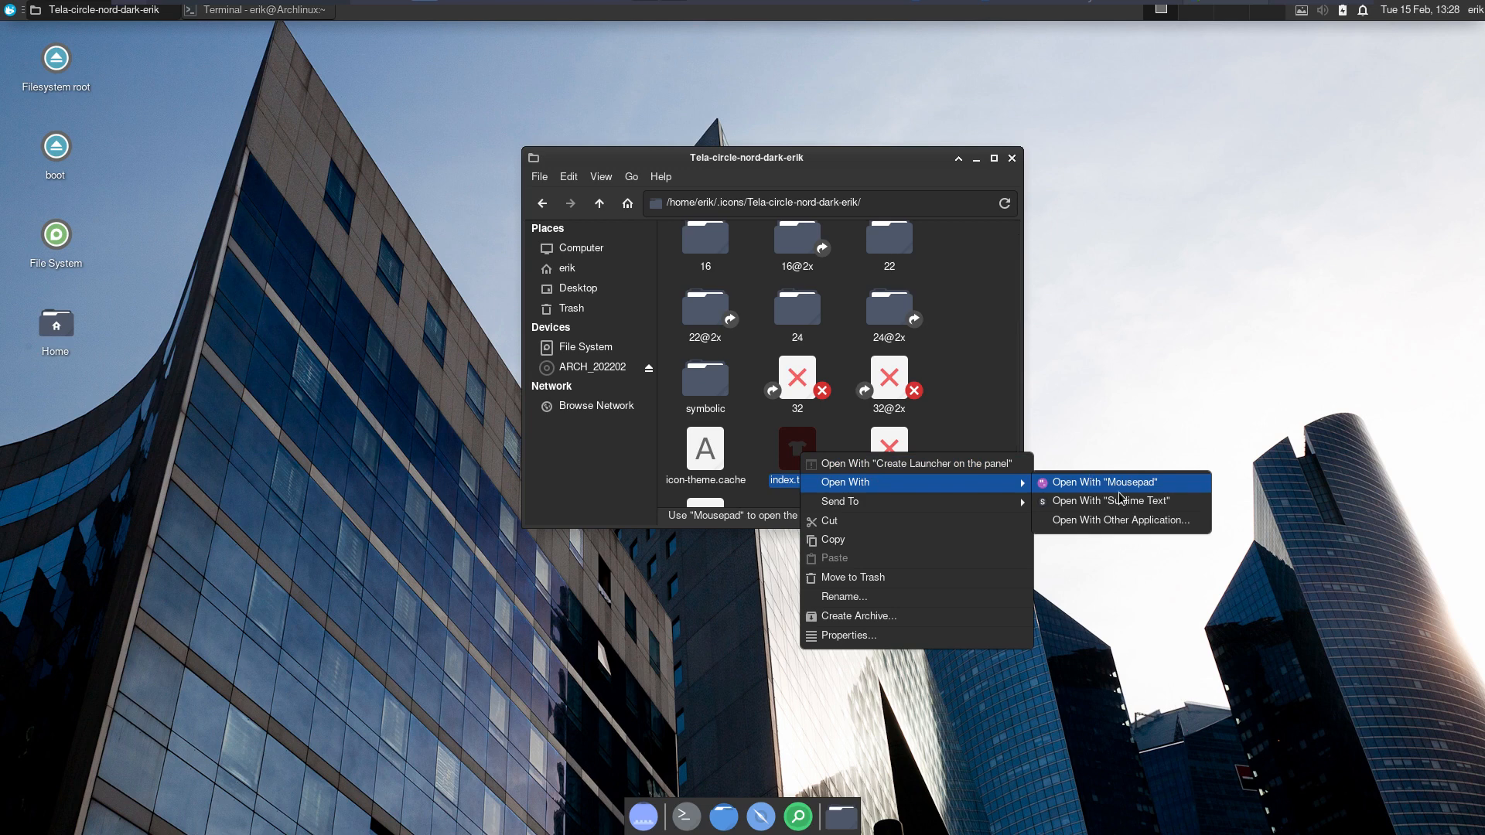
click(1119, 520)
click(698, 312)
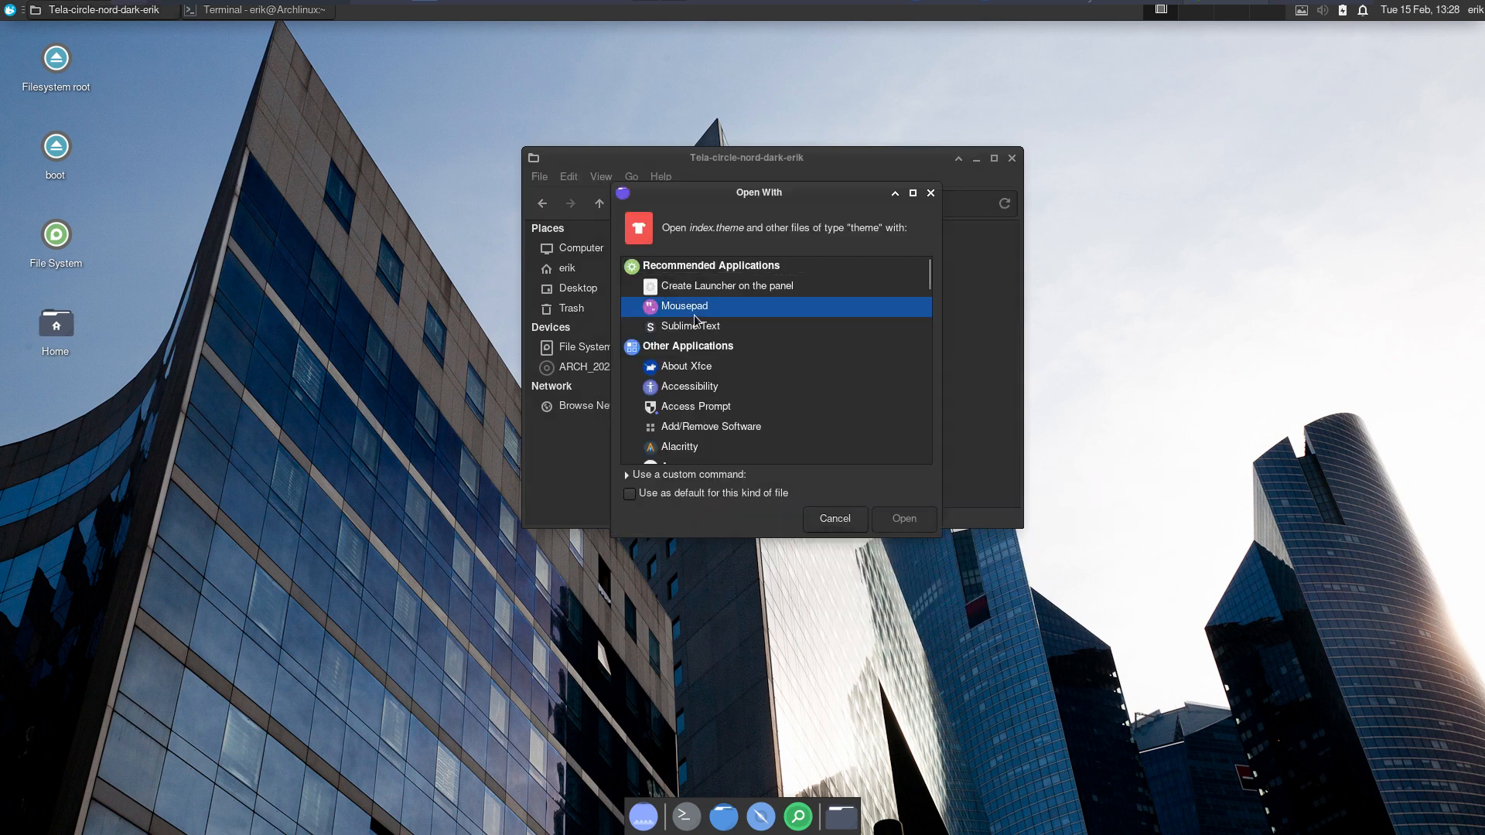
click(699, 331)
click(695, 494)
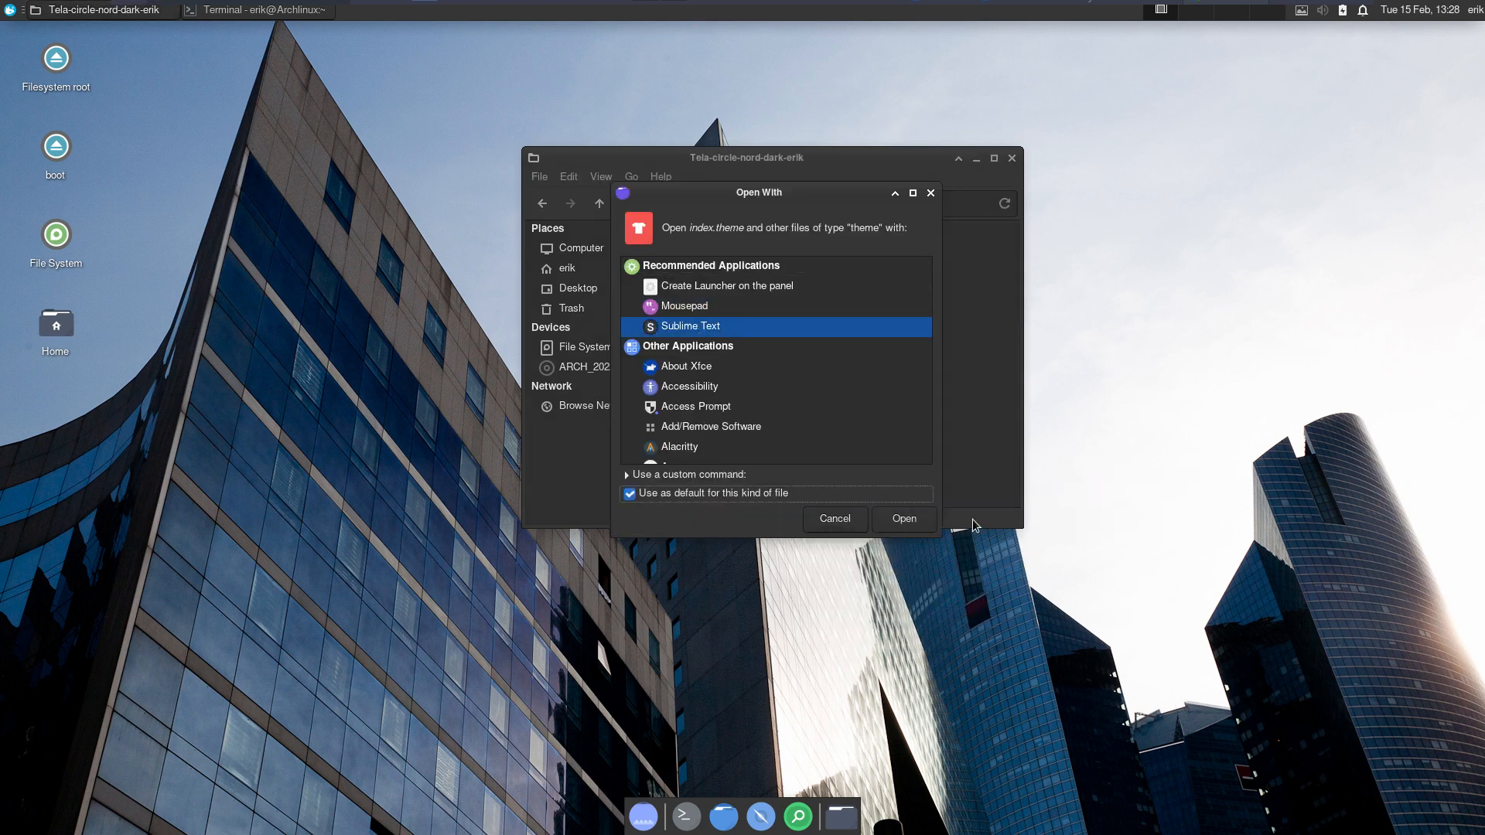
click(913, 520)
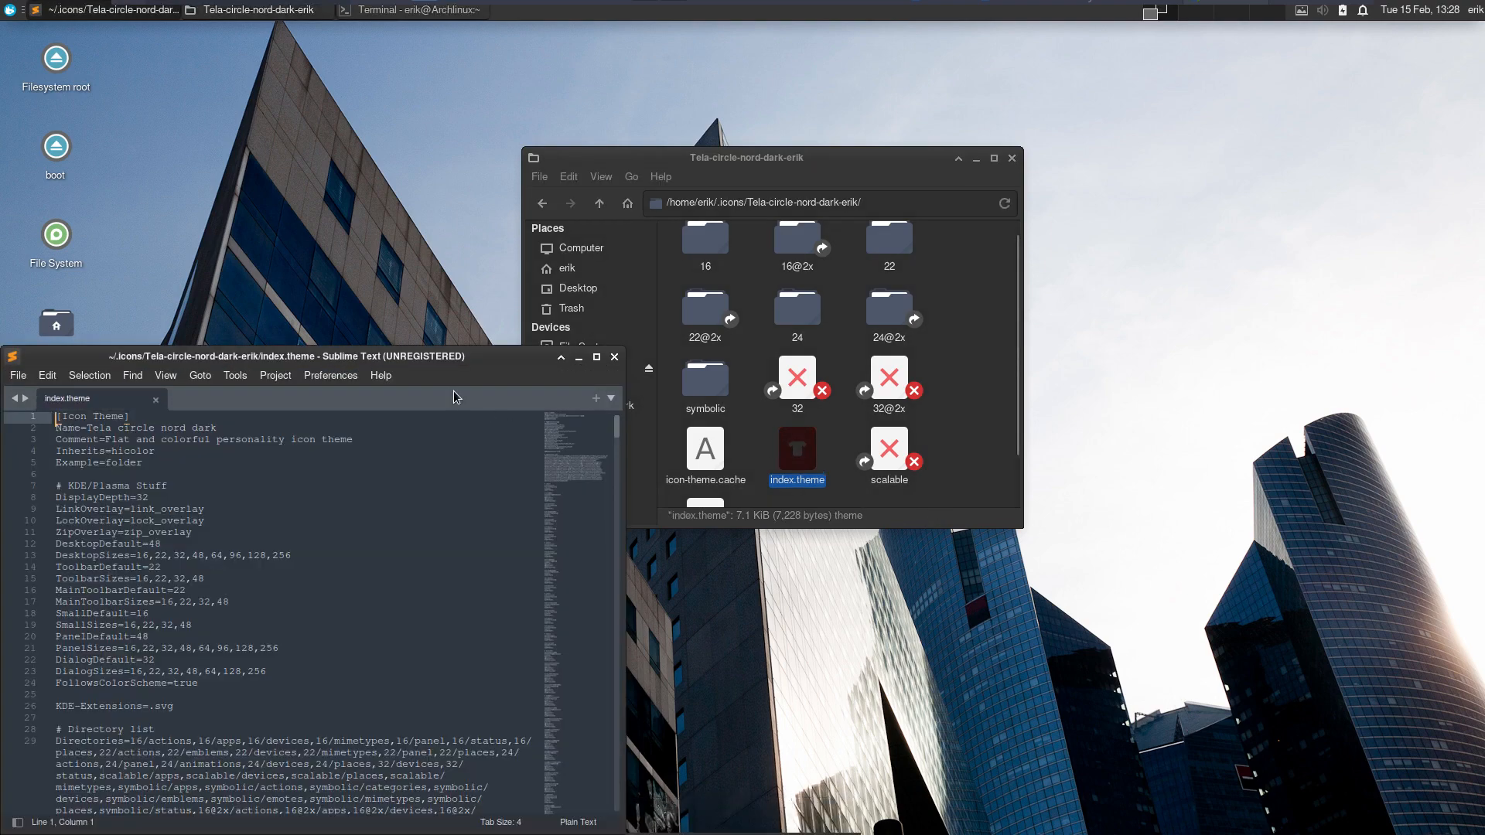
Add "Surfn," before hicolor in the Inherits line of index.theme and save the file.
drag(431, 366, 939, 137)
scroll(827, 262, up, 5)
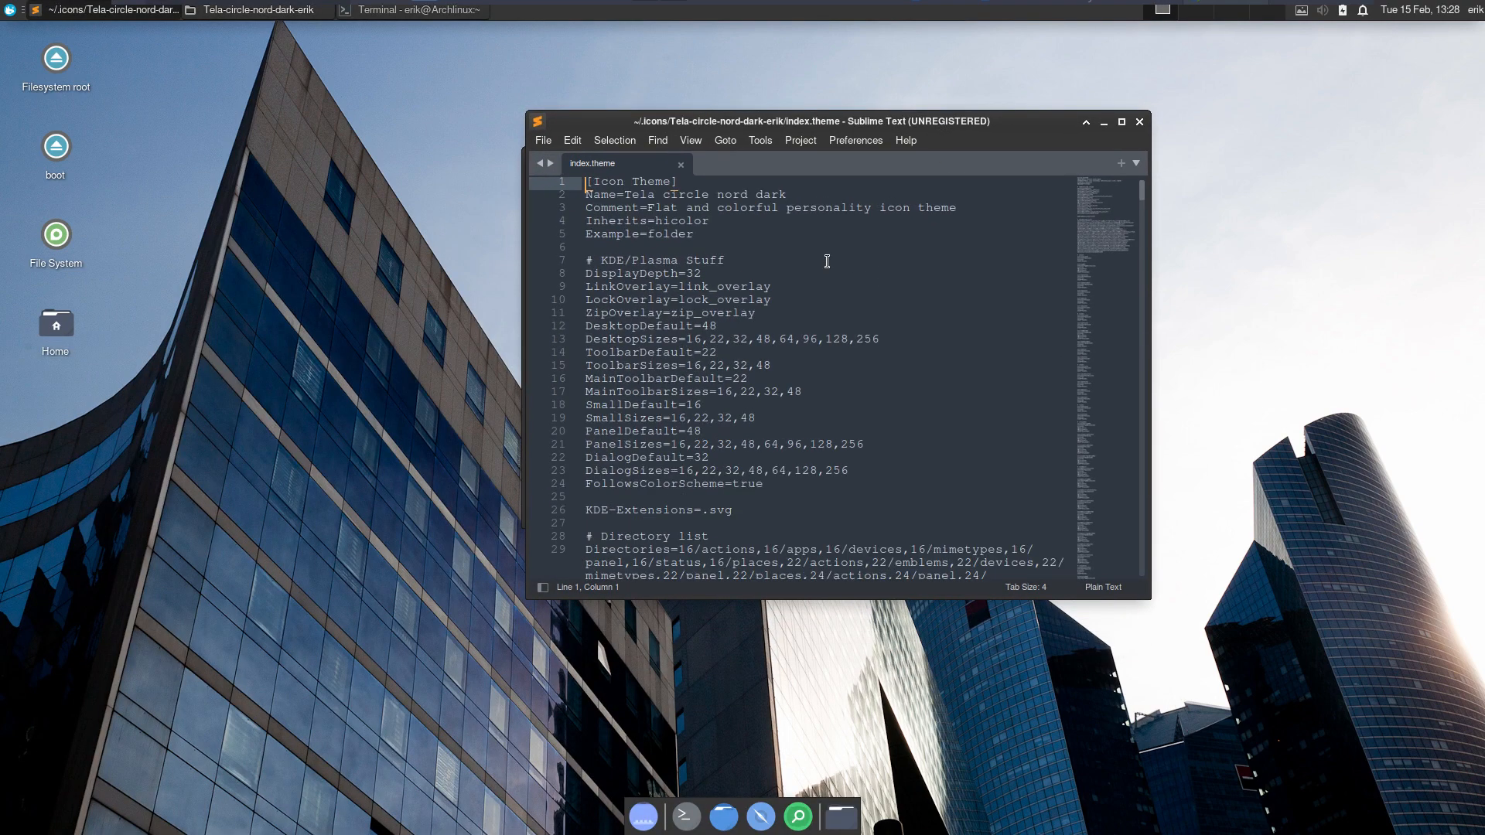
click(672, 233)
text(Surfn)
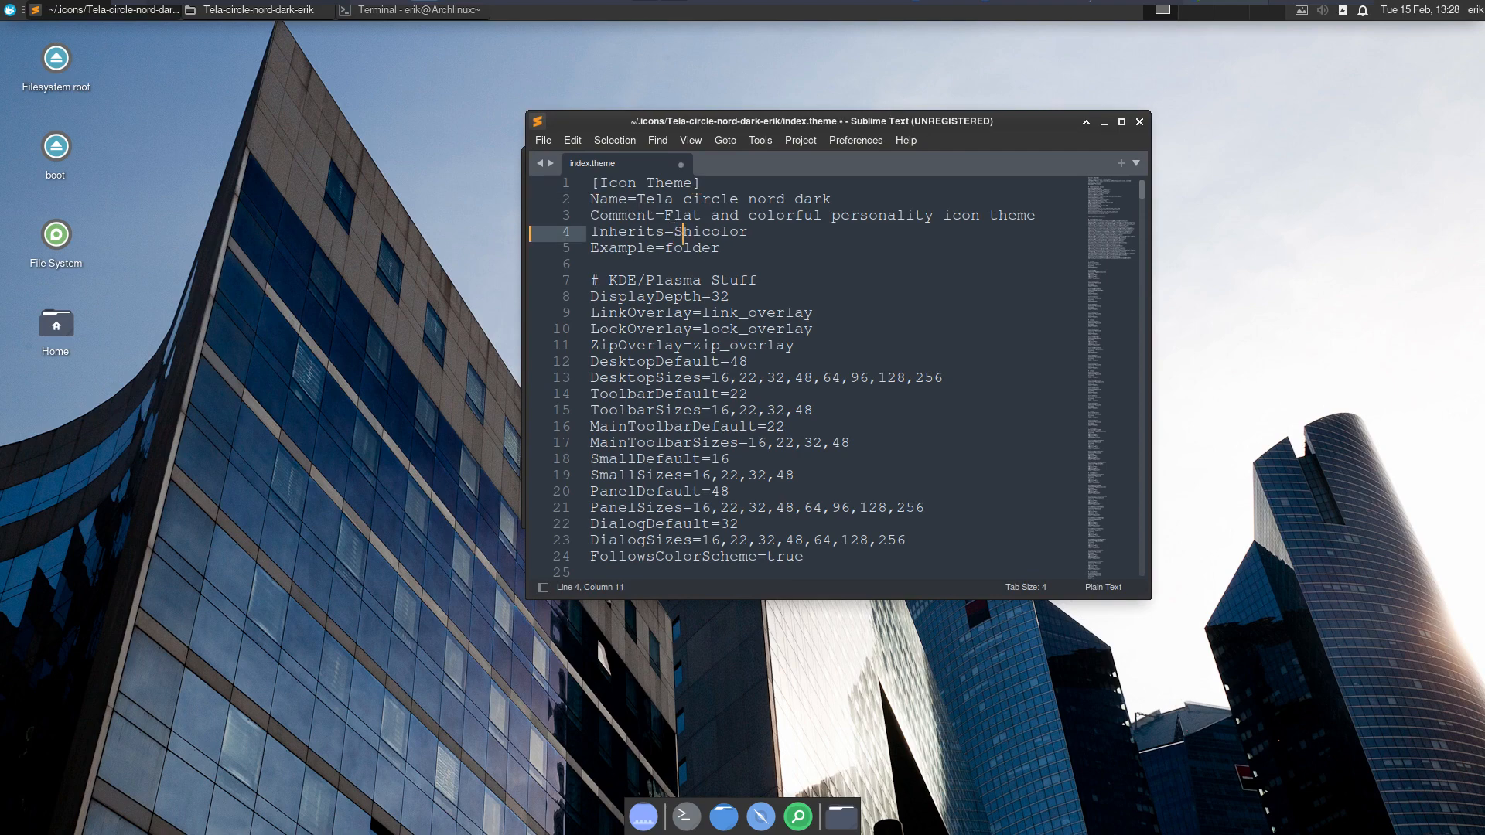
text(,)
key(ctrl+s)
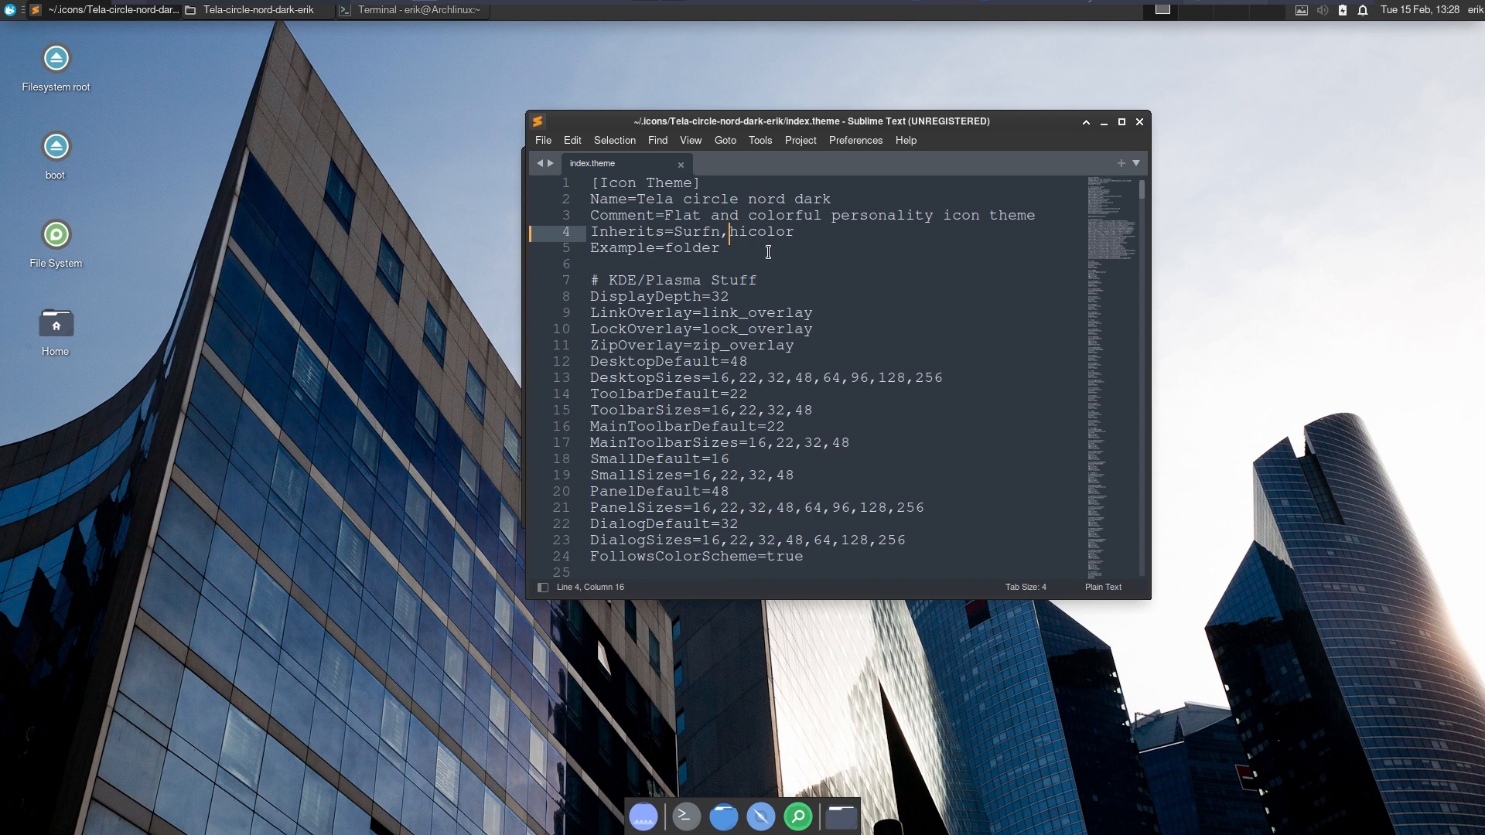
Install surfn-icons-git with pacman in a new terminal, supplying the sudo password and accepting the installation.
key(ctrl+alt+t)
text(sudo pacm)
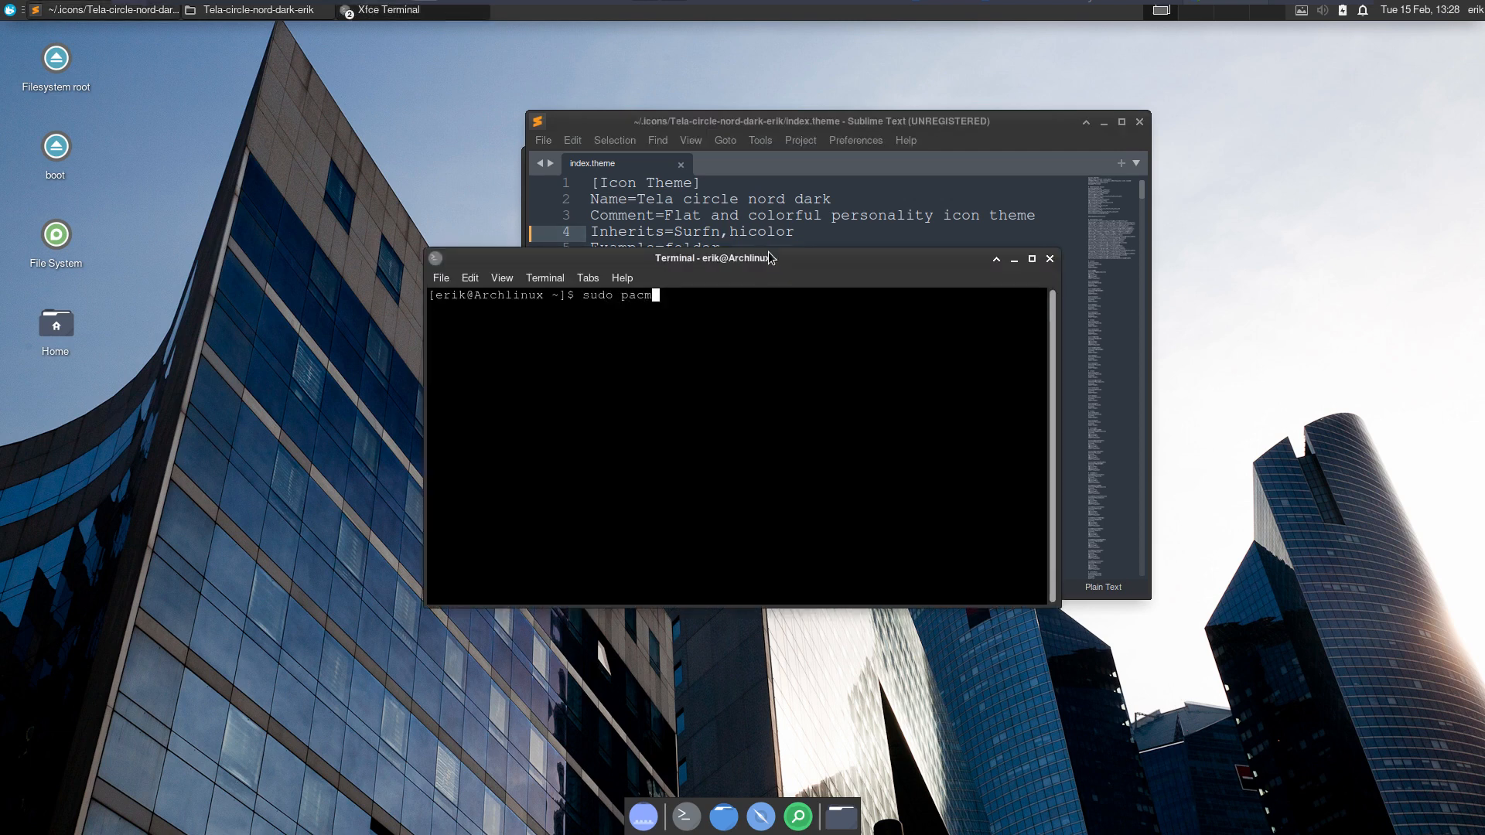
text(an -S surfn-icons-git)
key(Return)
key(Return)
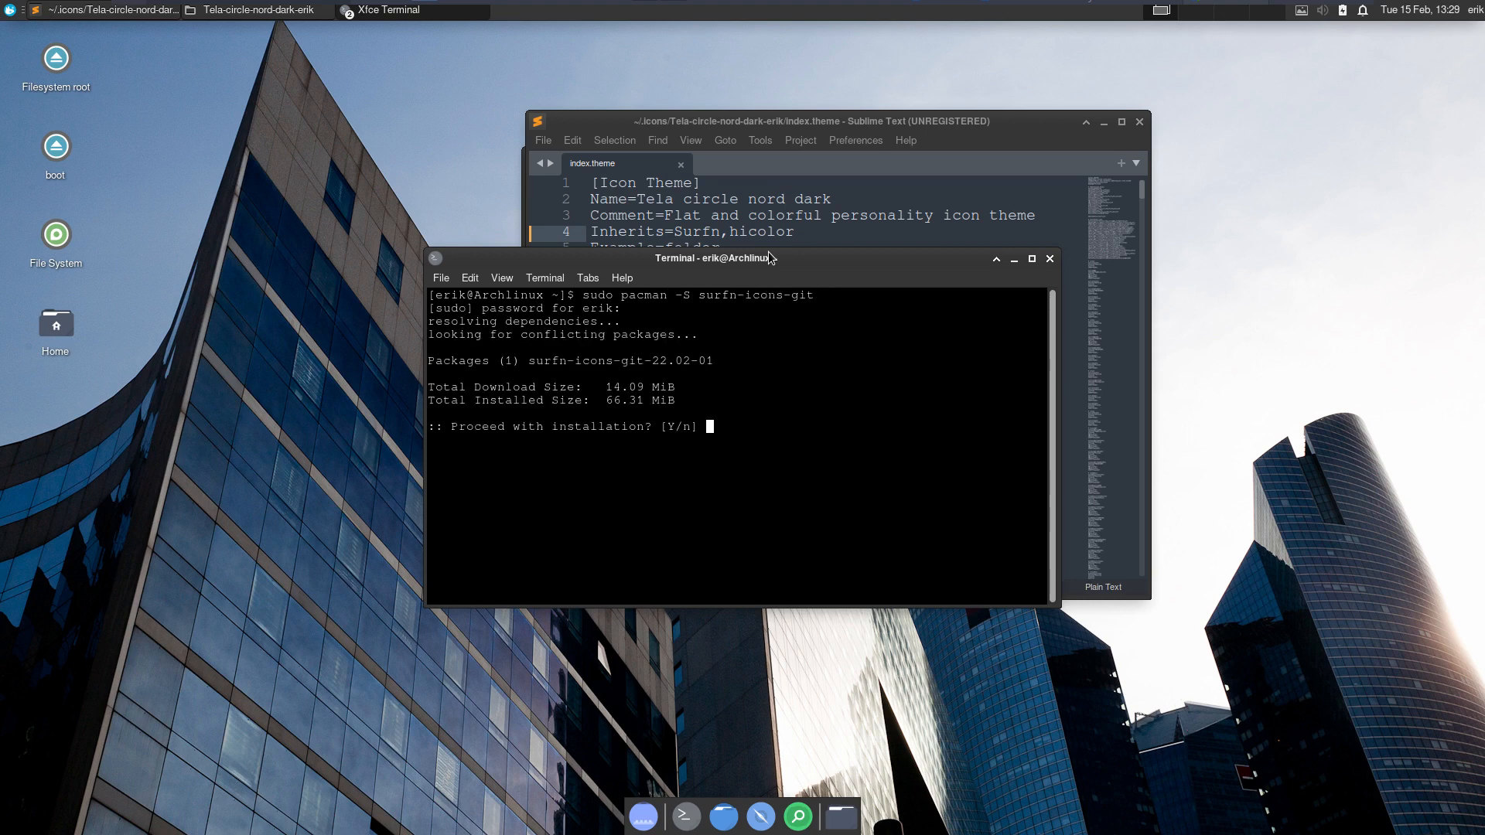
key(Return)
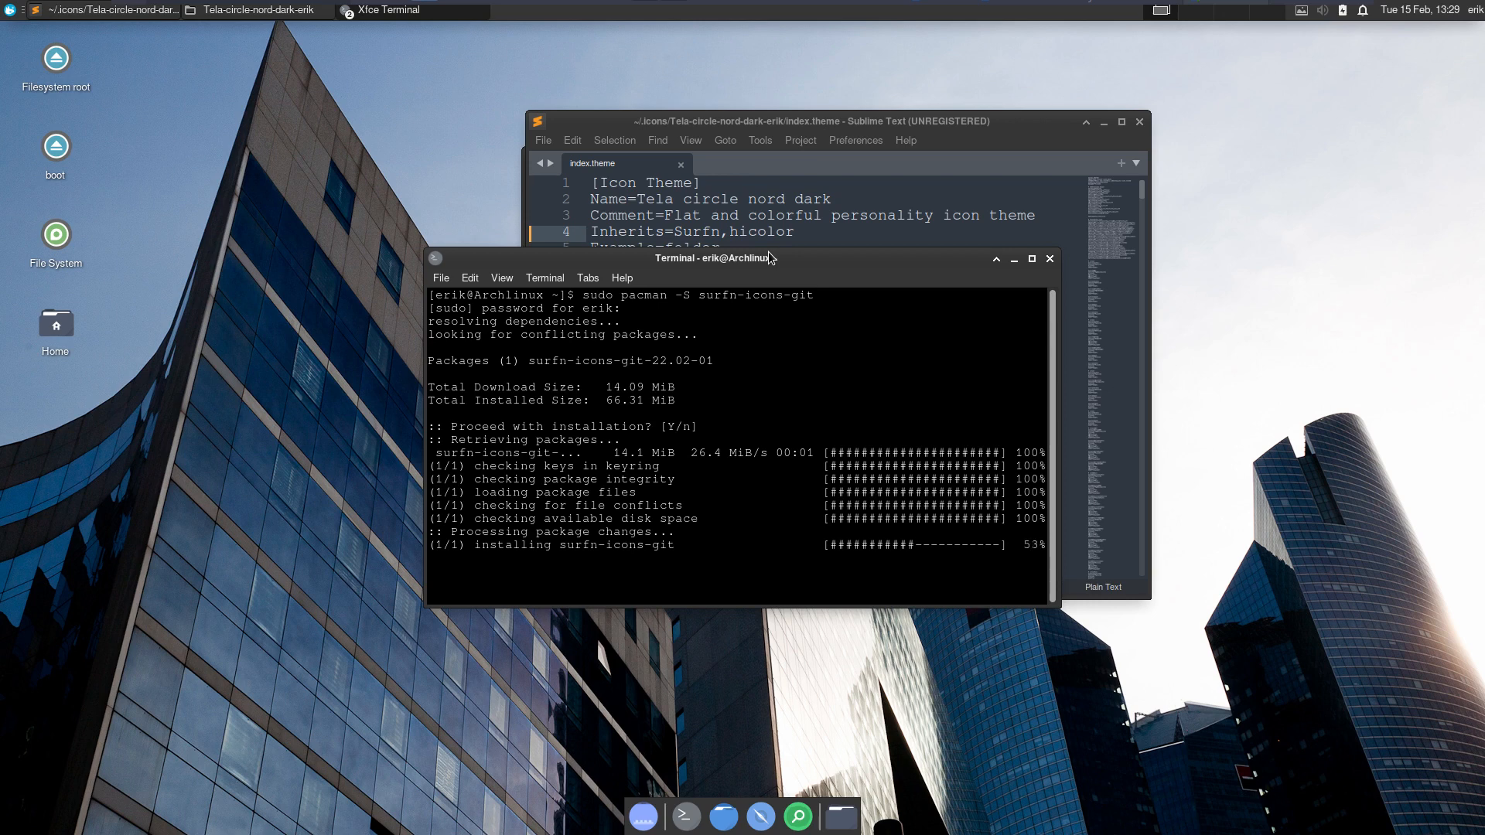
Check the exact name of the Surfn theme folder in /usr/share/icons, and minimise the file manager.
click(841, 816)
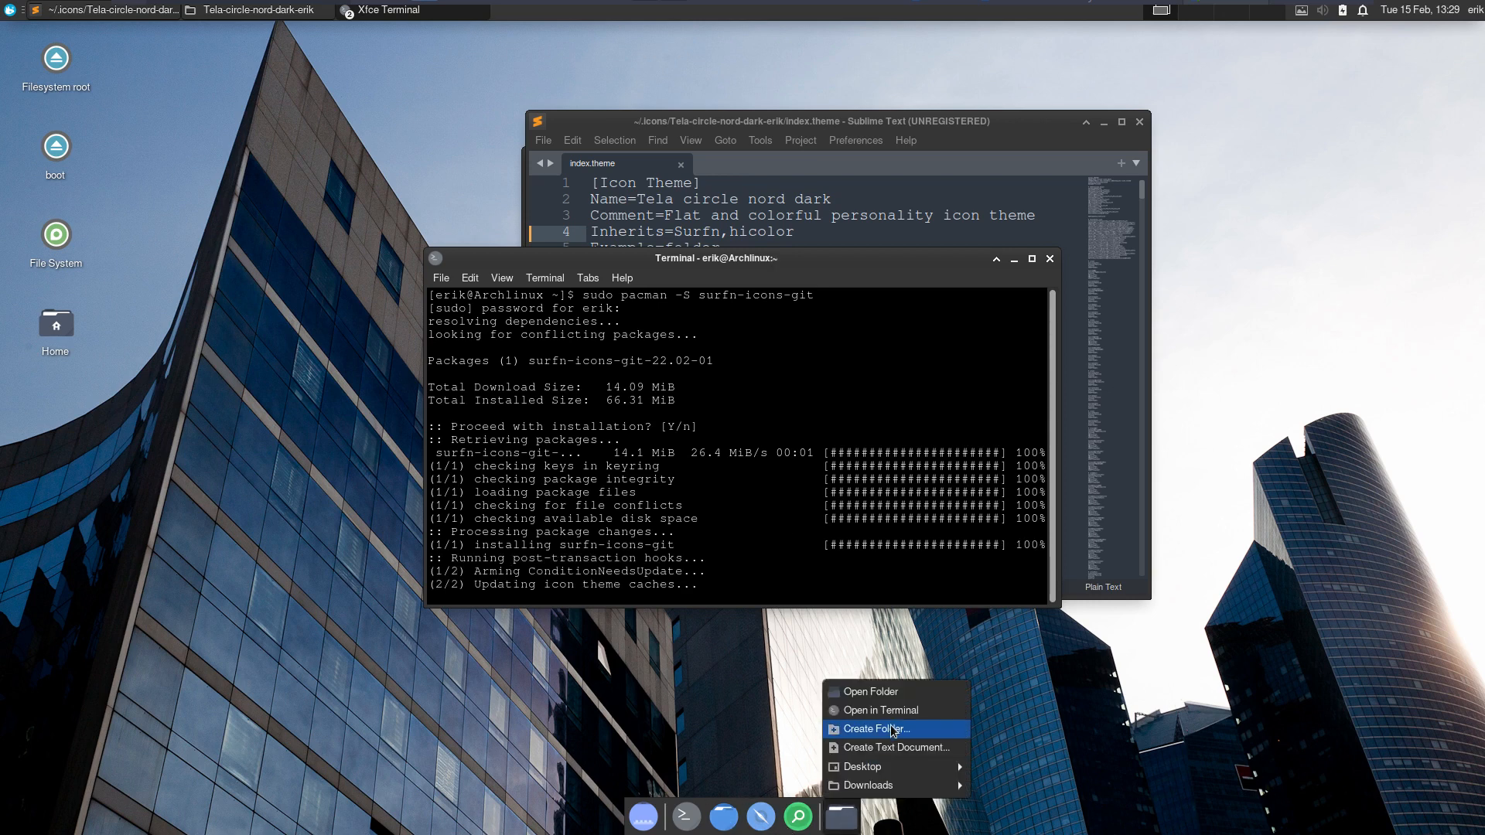
click(724, 816)
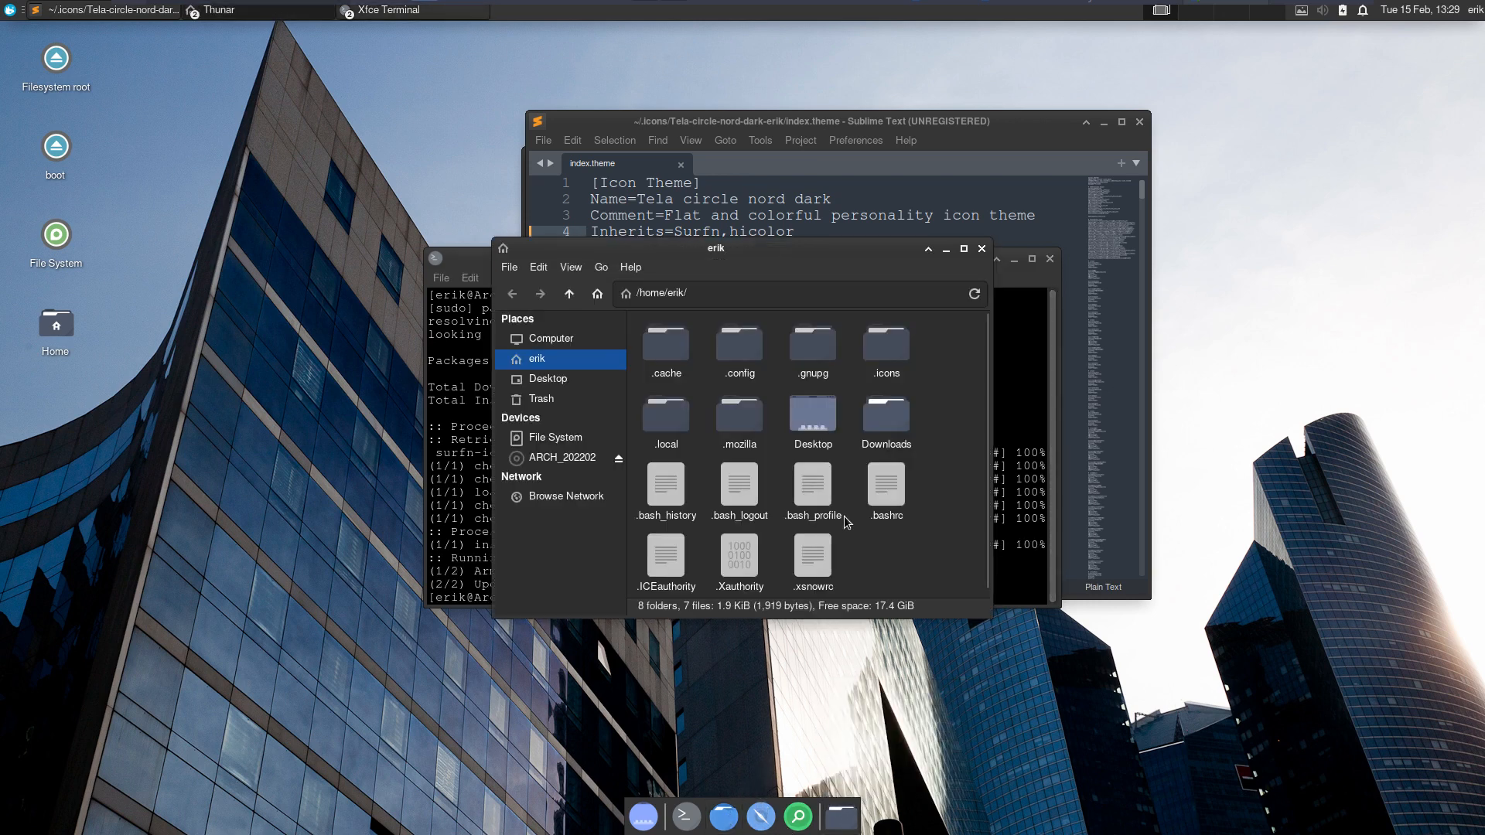
click(576, 439)
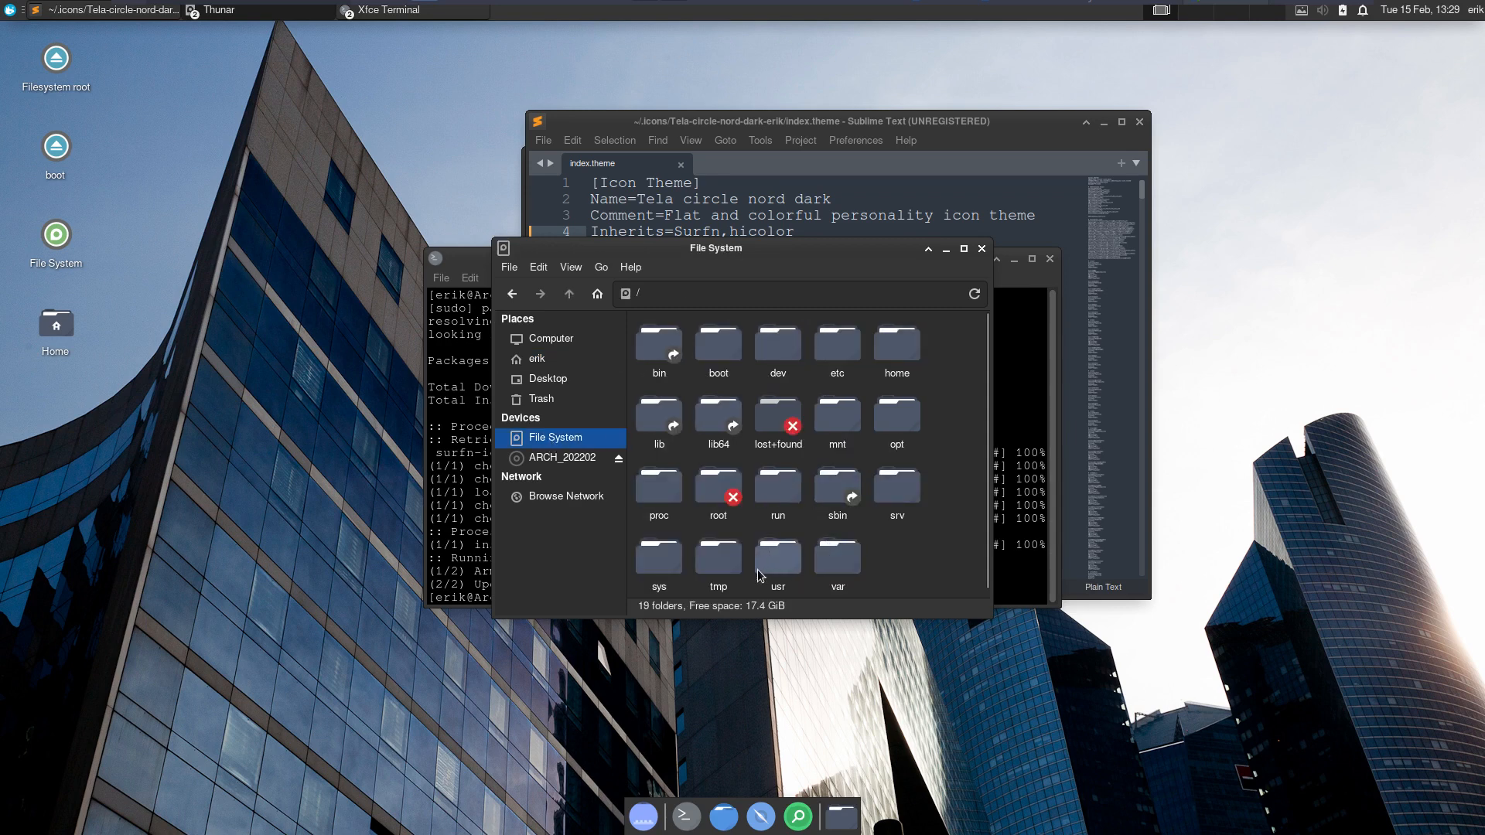
double_click(780, 570)
double_click(755, 417)
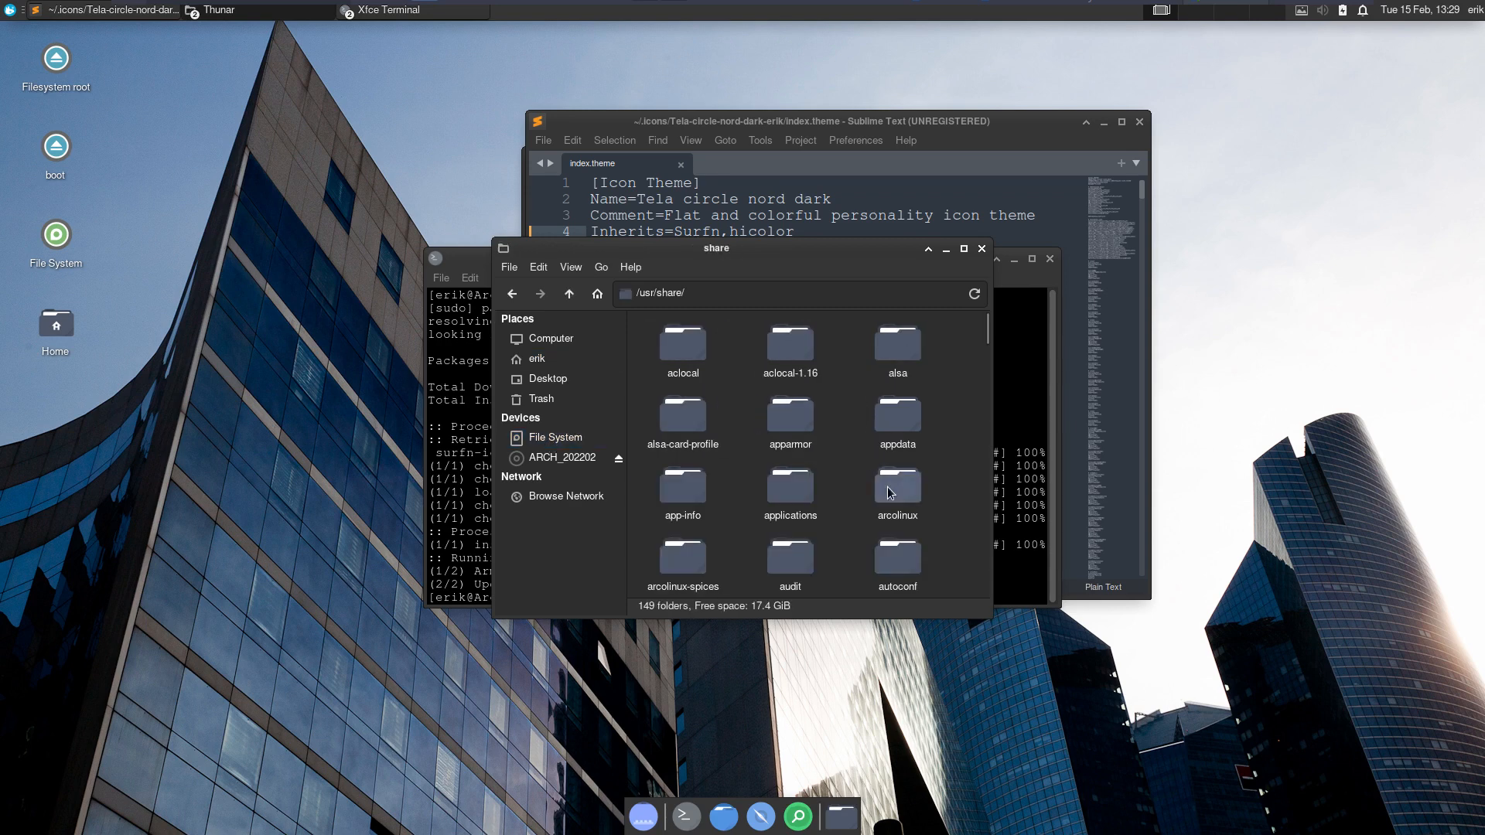
text(icon)
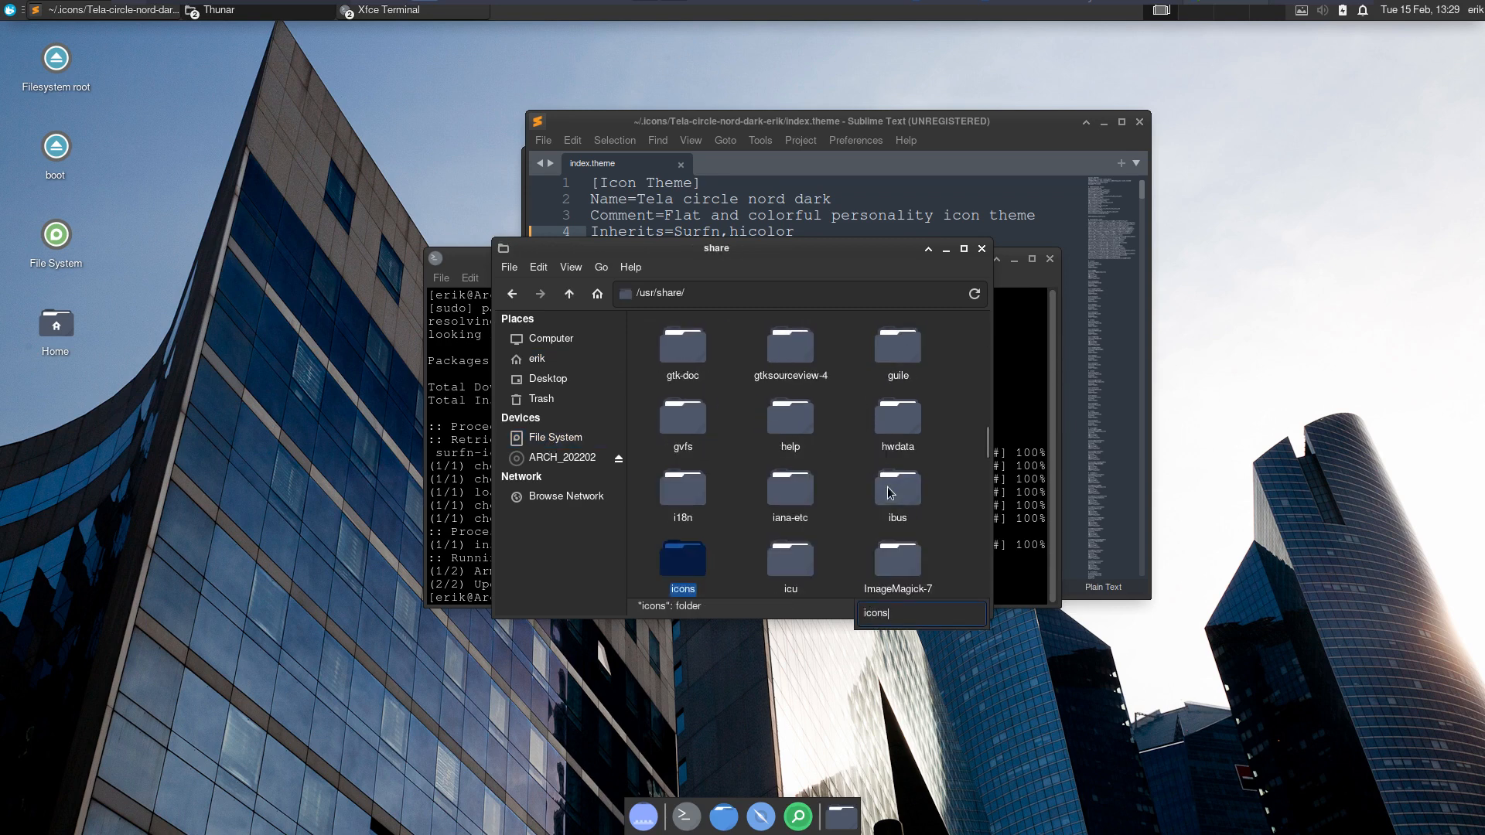
text(s)
key(Return)
click(792, 426)
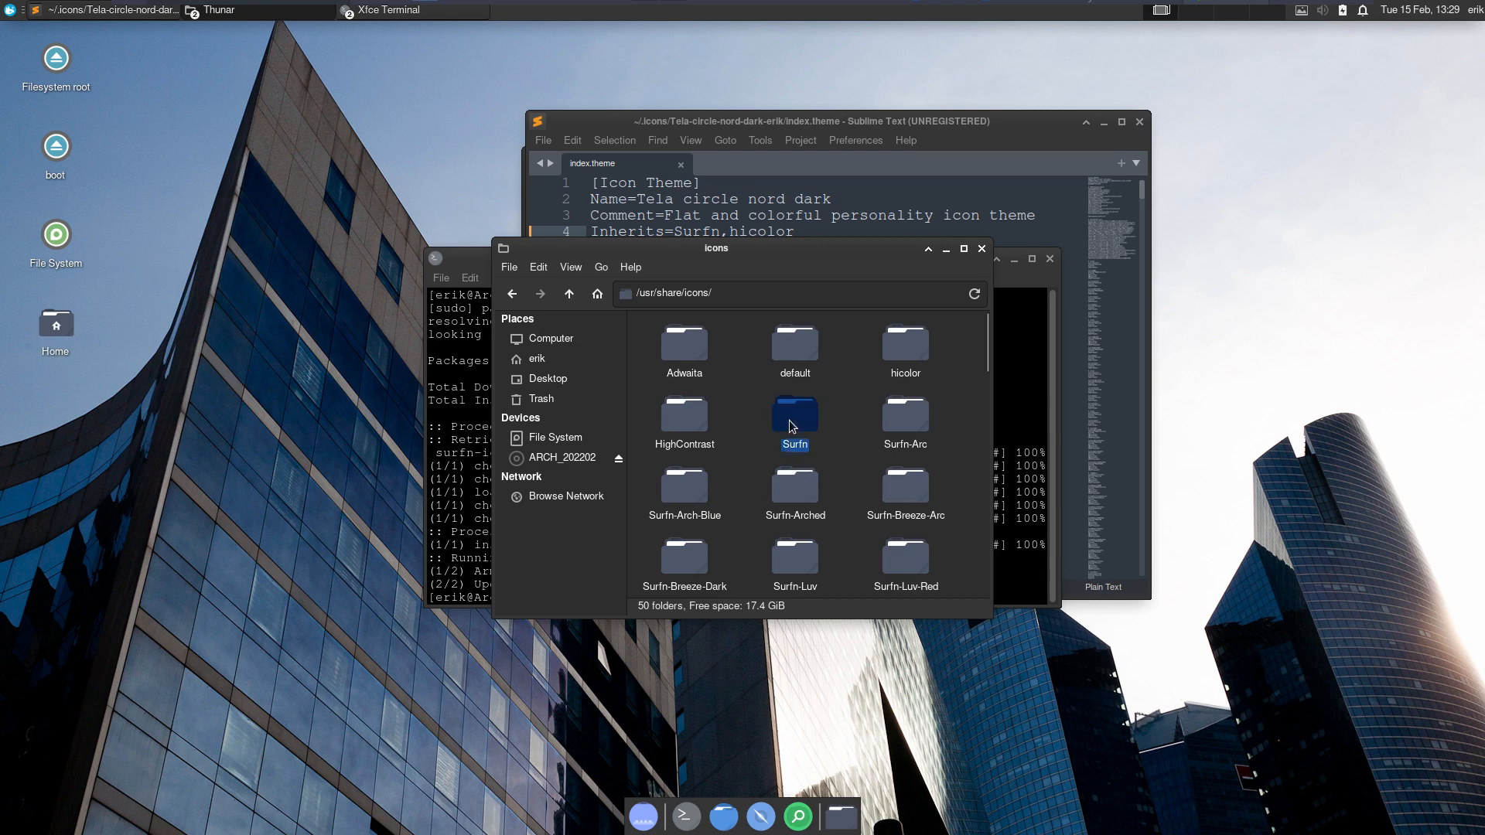
click(946, 249)
Append the user's first name to the theme title in the Name line of index.theme and save the file.
click(684, 232)
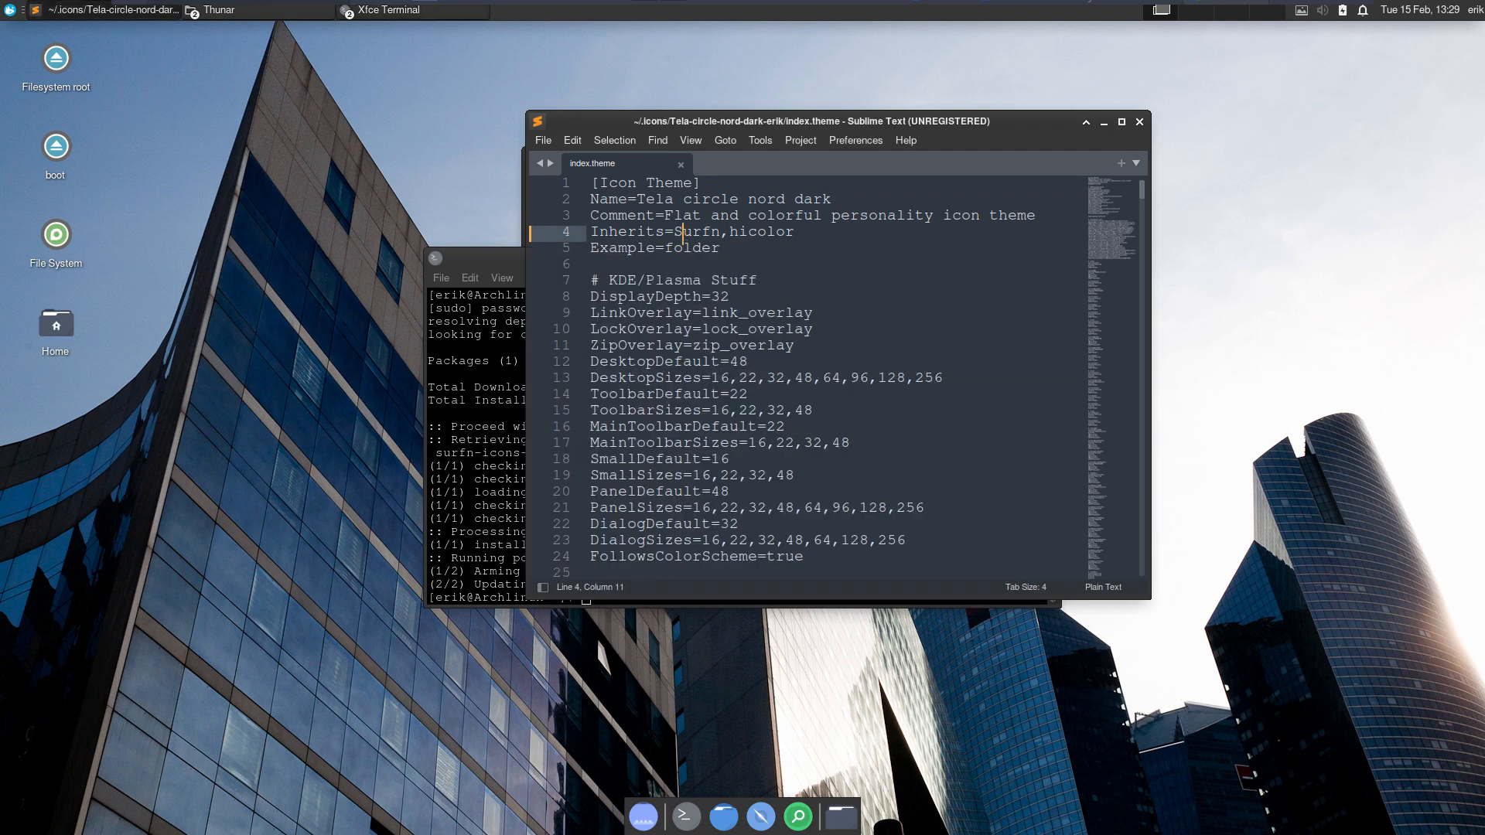
key(ctrl+s)
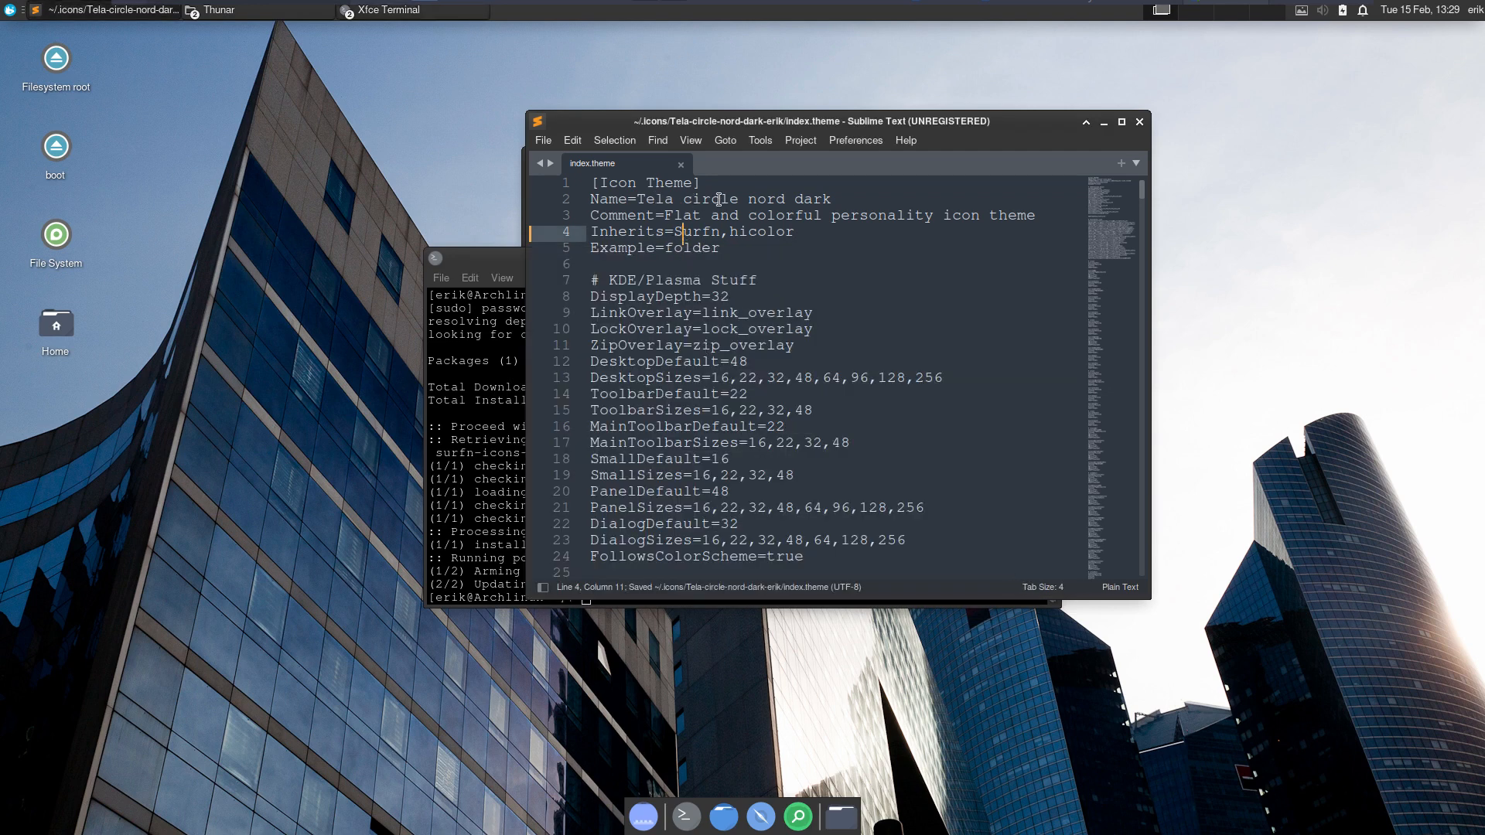
click(860, 200)
text(erik)
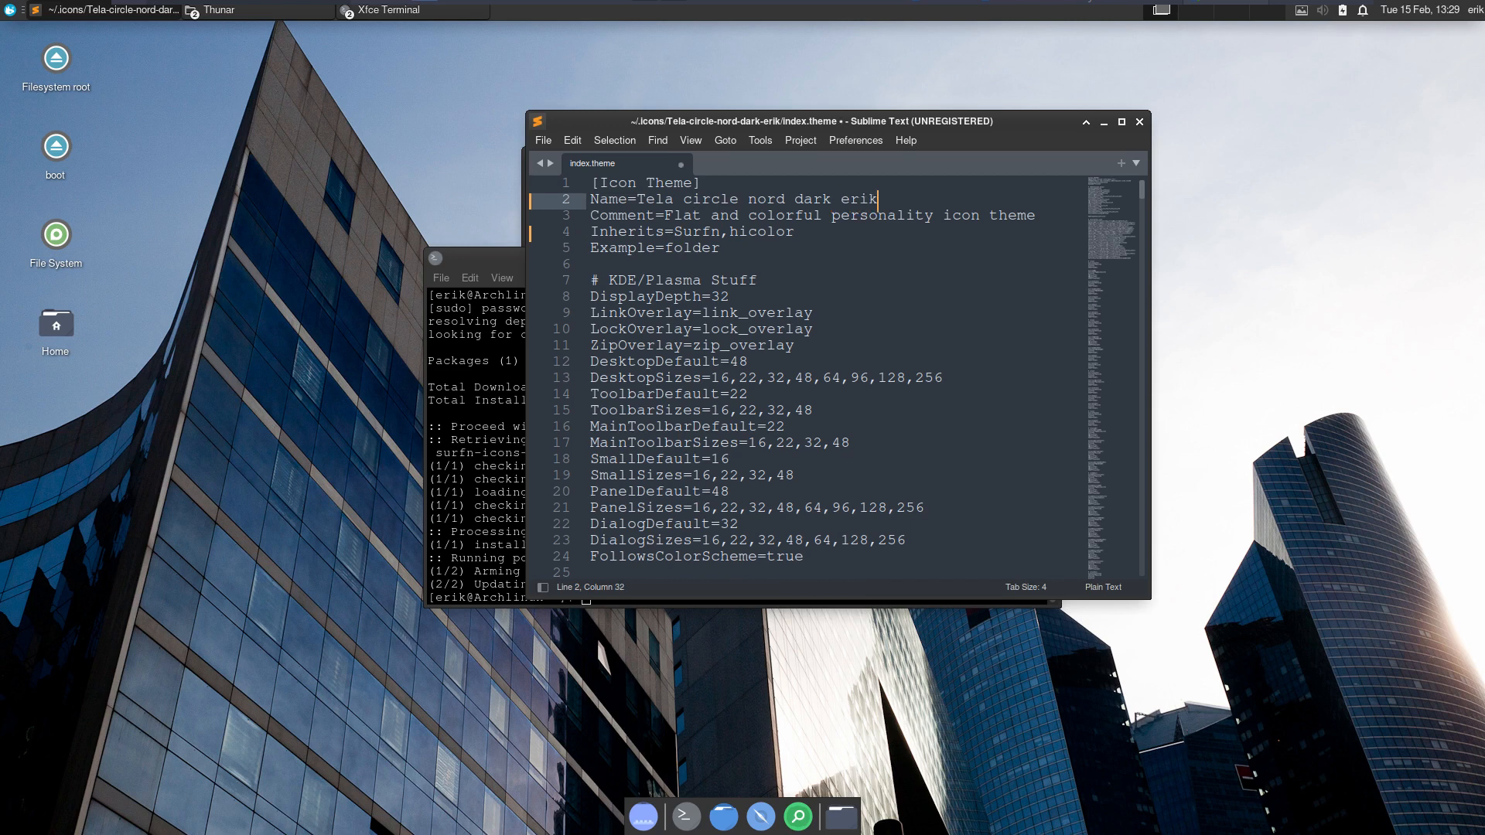
key(ctrl+s)
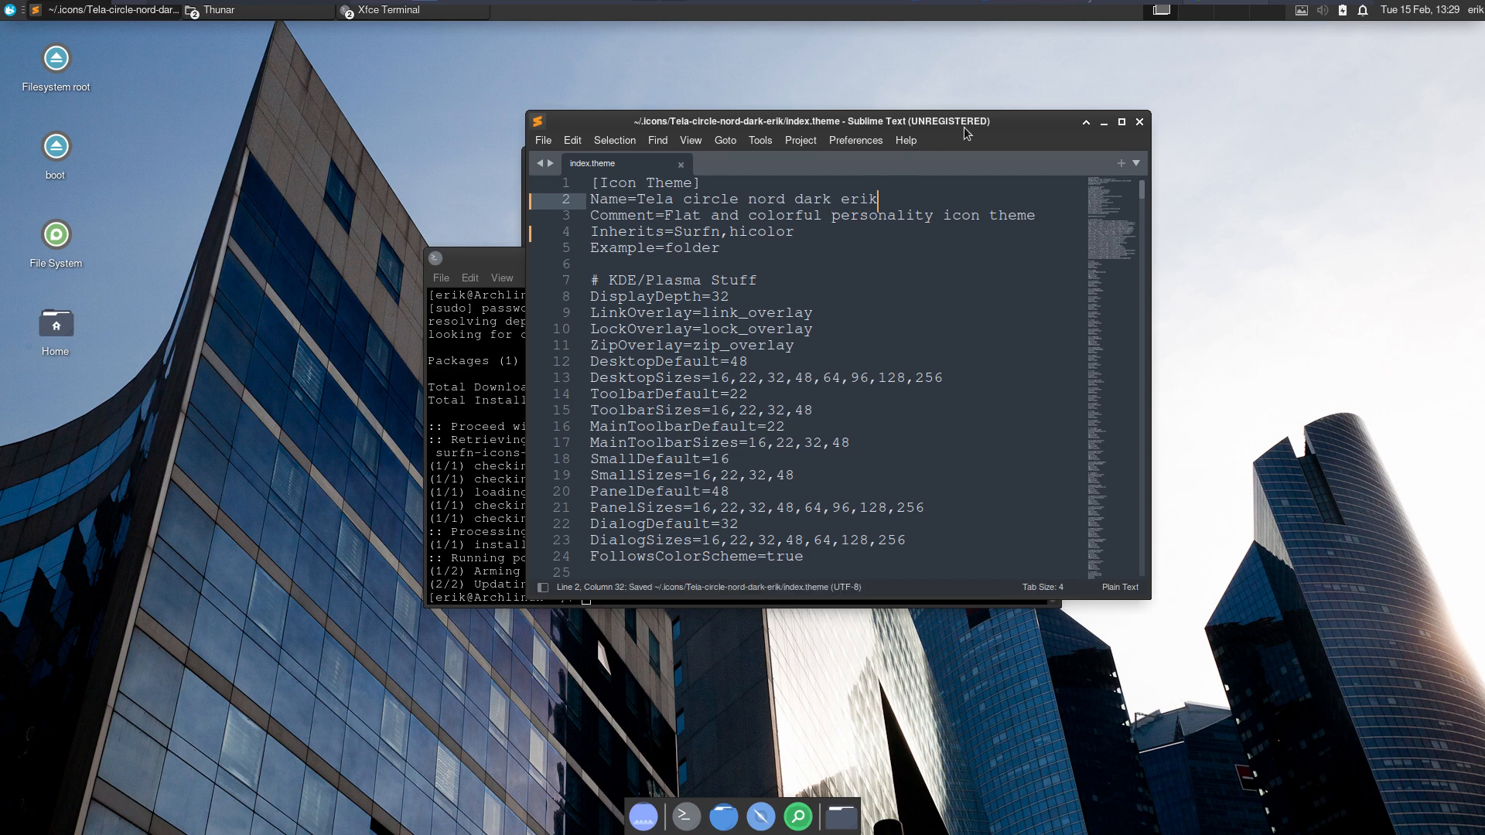
Close the text editor, the installation terminal and the personal theme's folder window.
click(1139, 121)
click(1050, 258)
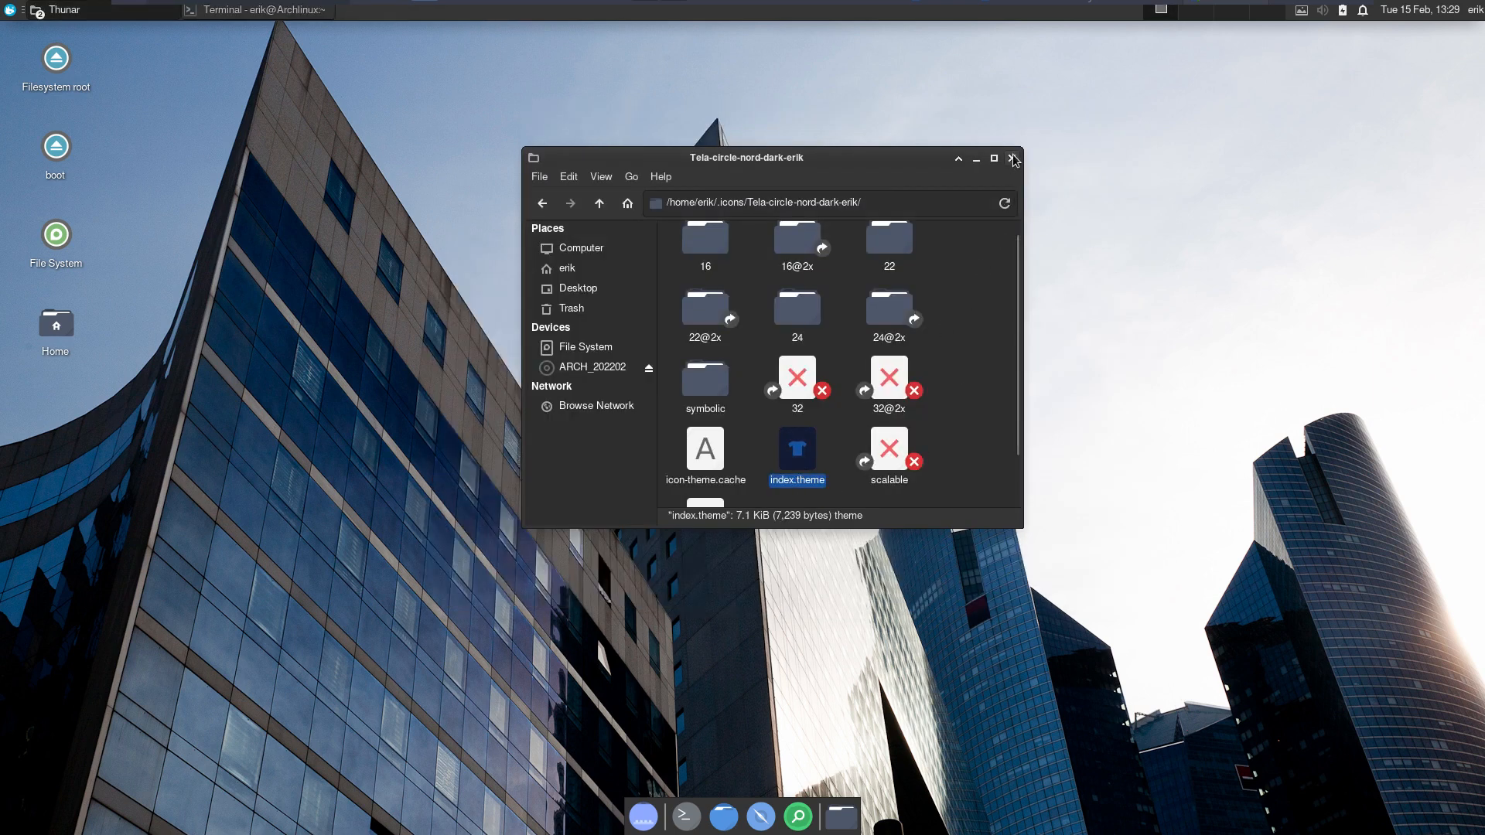
click(1011, 158)
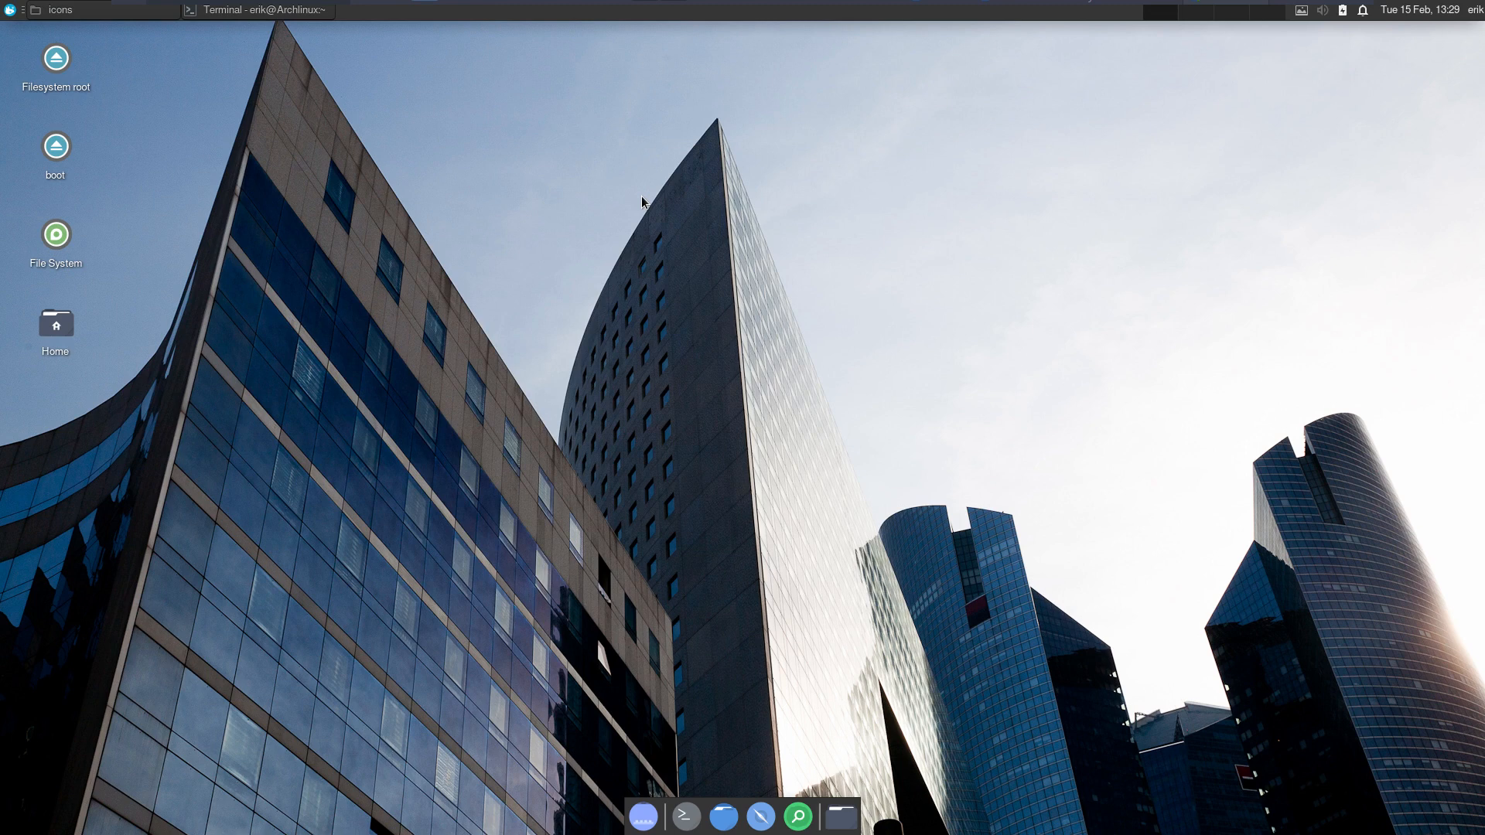
Apply the personal copy of Tela circle nord dark as the icon theme in the Appearance settings.
click(10, 10)
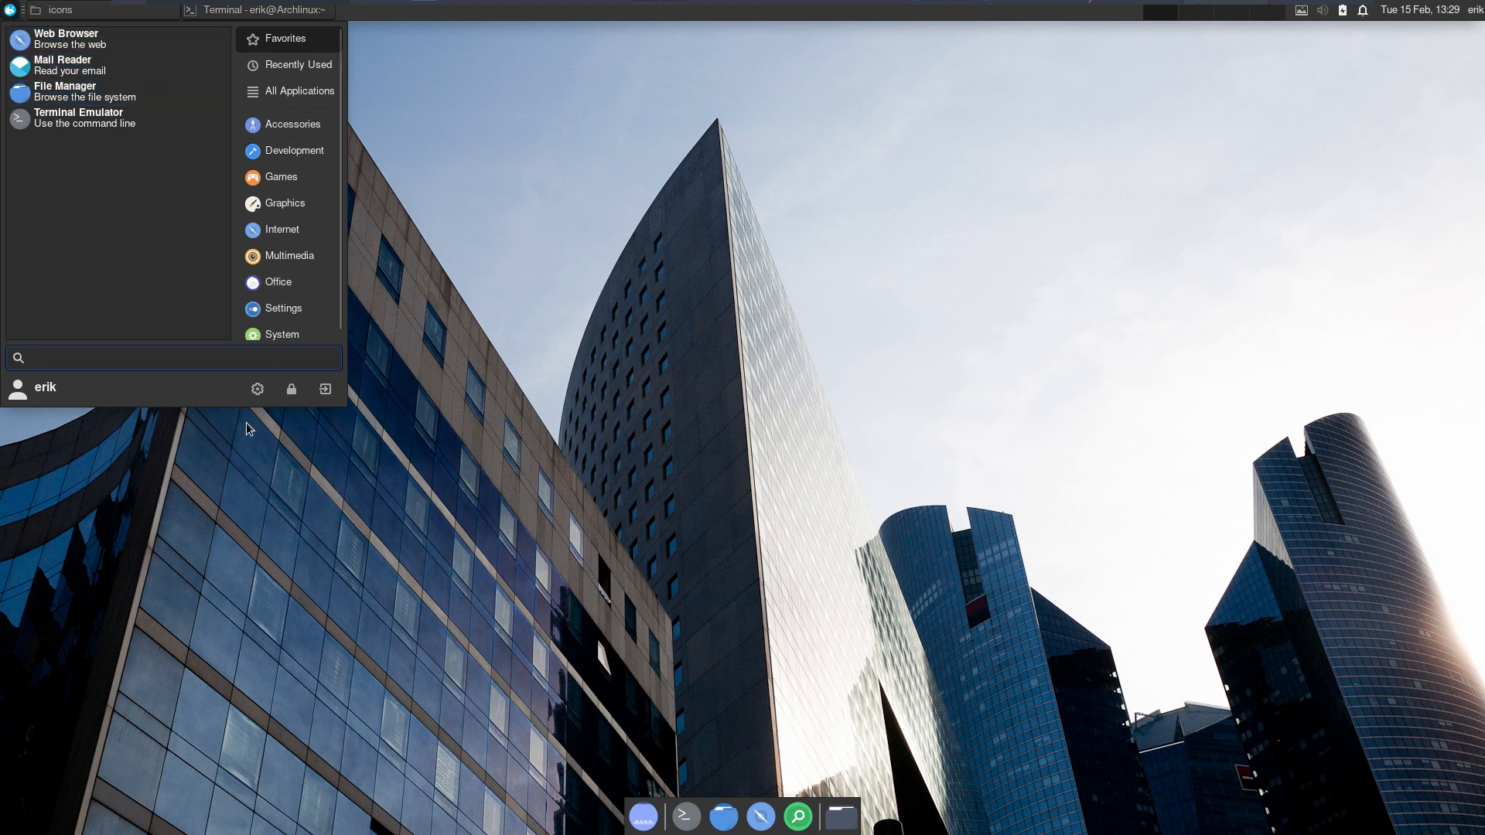
click(258, 389)
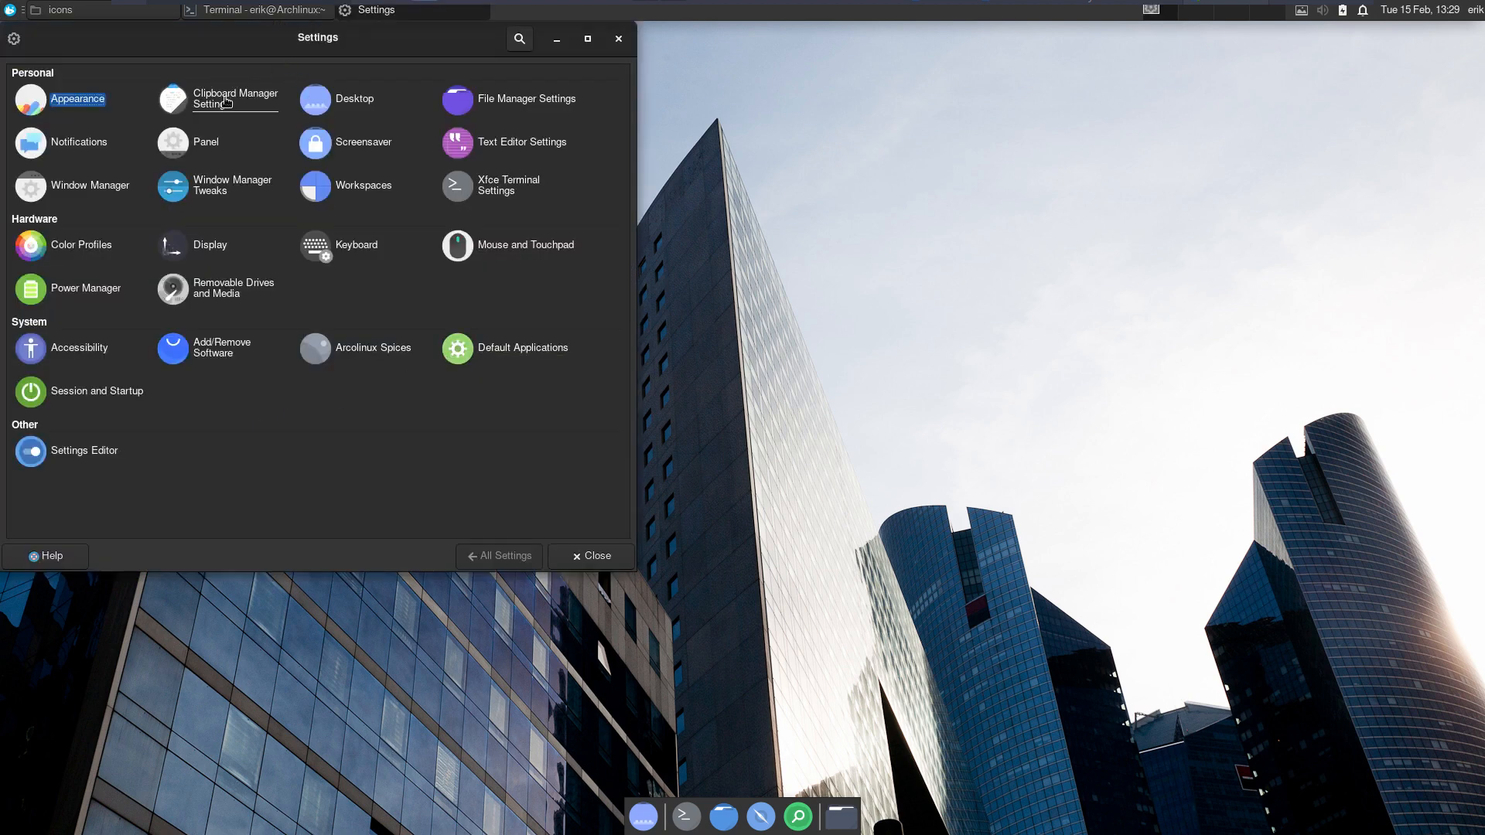
click(74, 101)
click(96, 79)
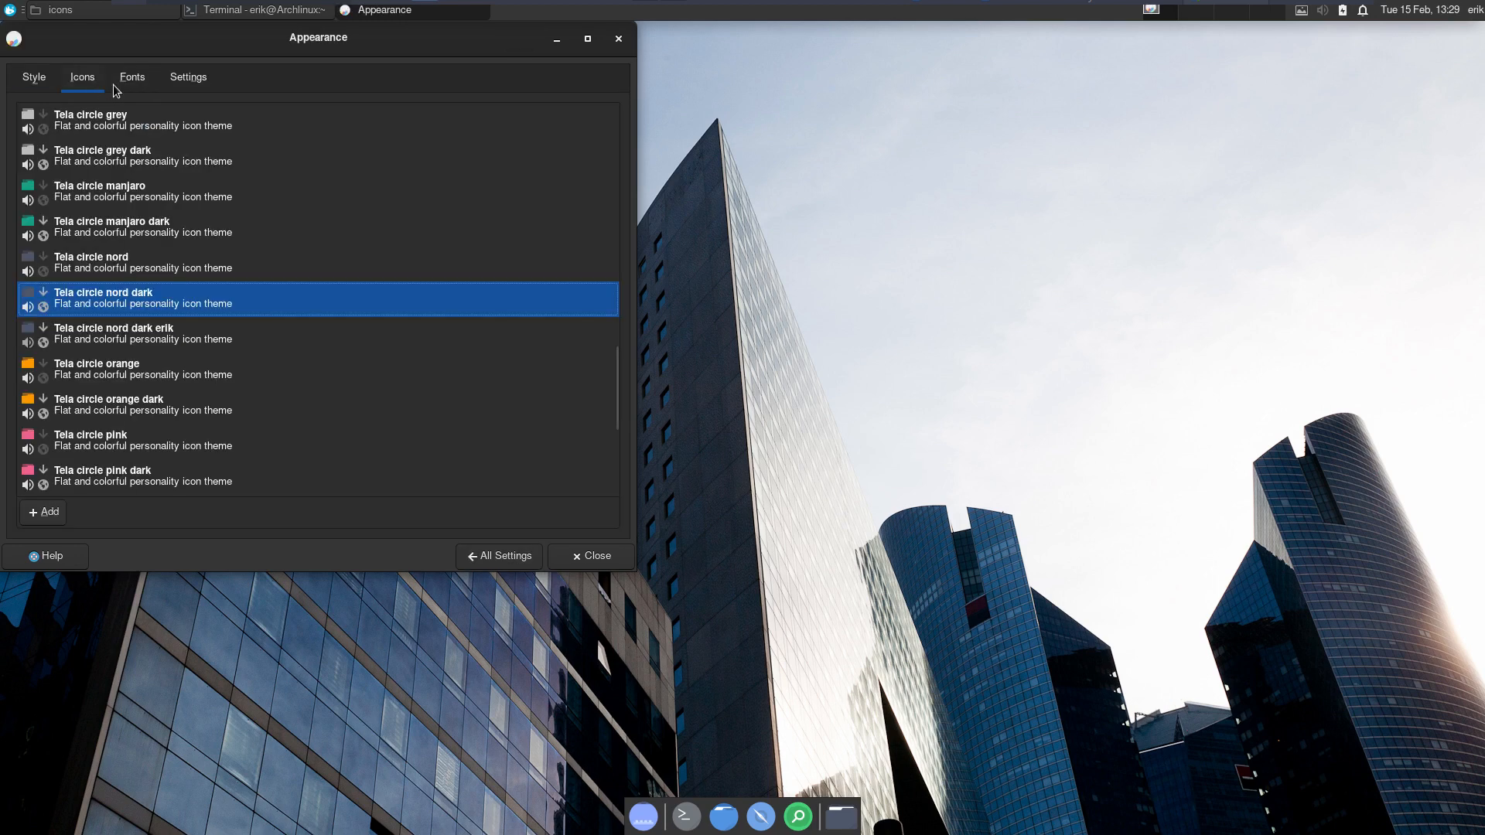
drag(258, 39, 782, 89)
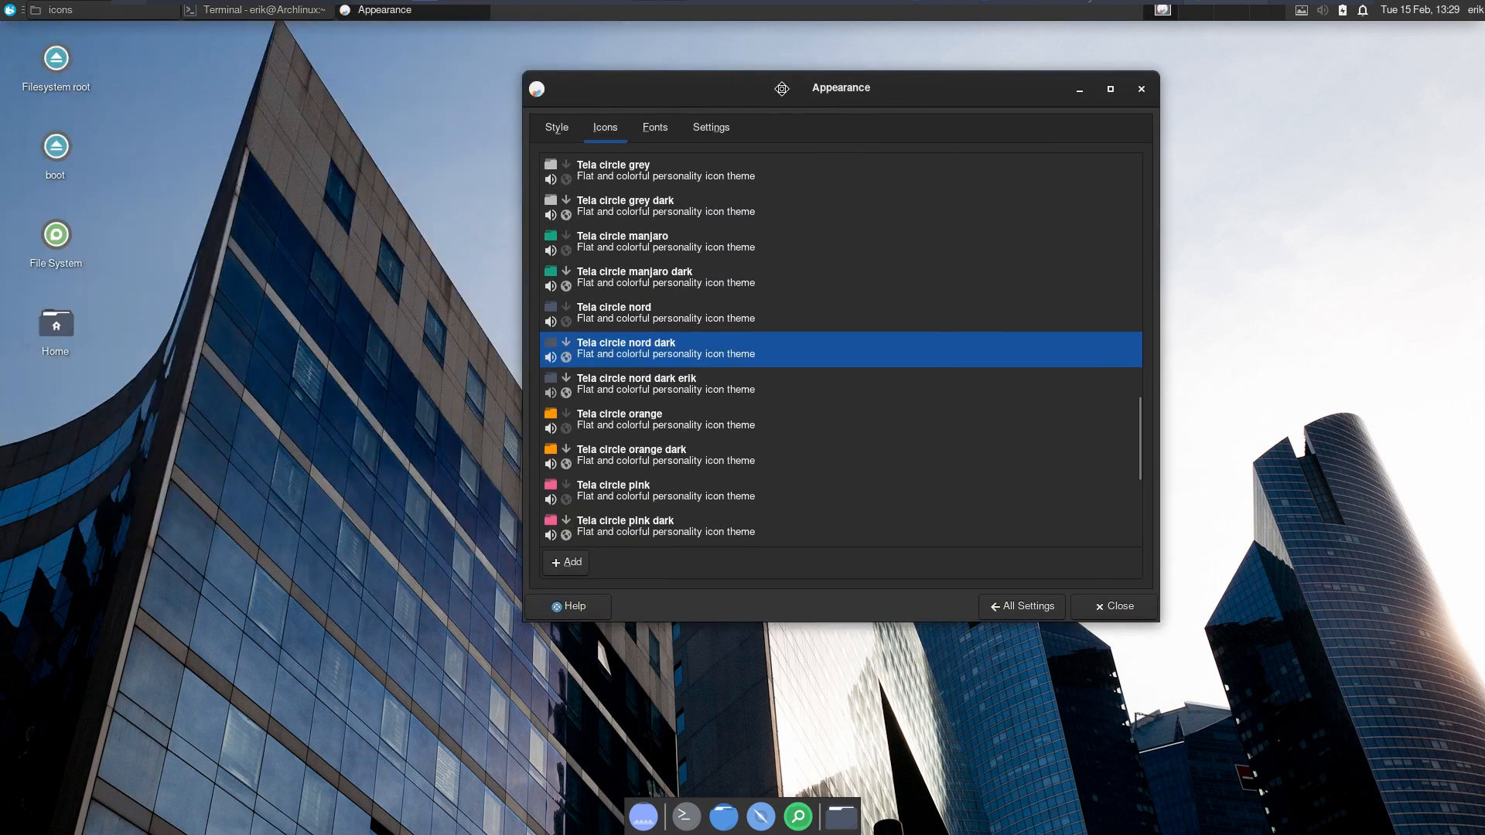
click(695, 395)
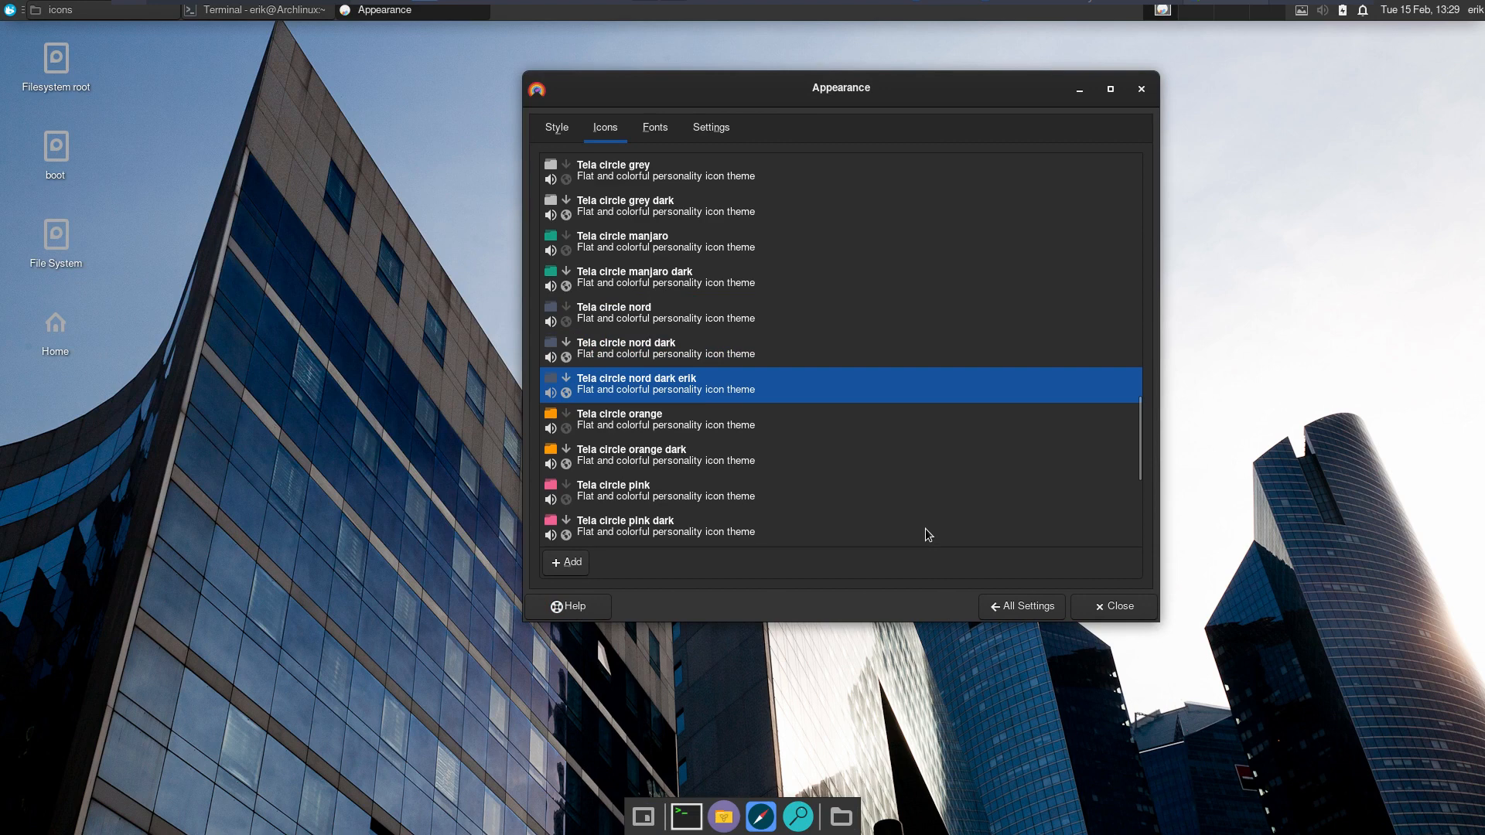
Compare the icons by switching to the original Tela circle nord dark and back to the personal copy, and close the Appearance settings.
click(664, 347)
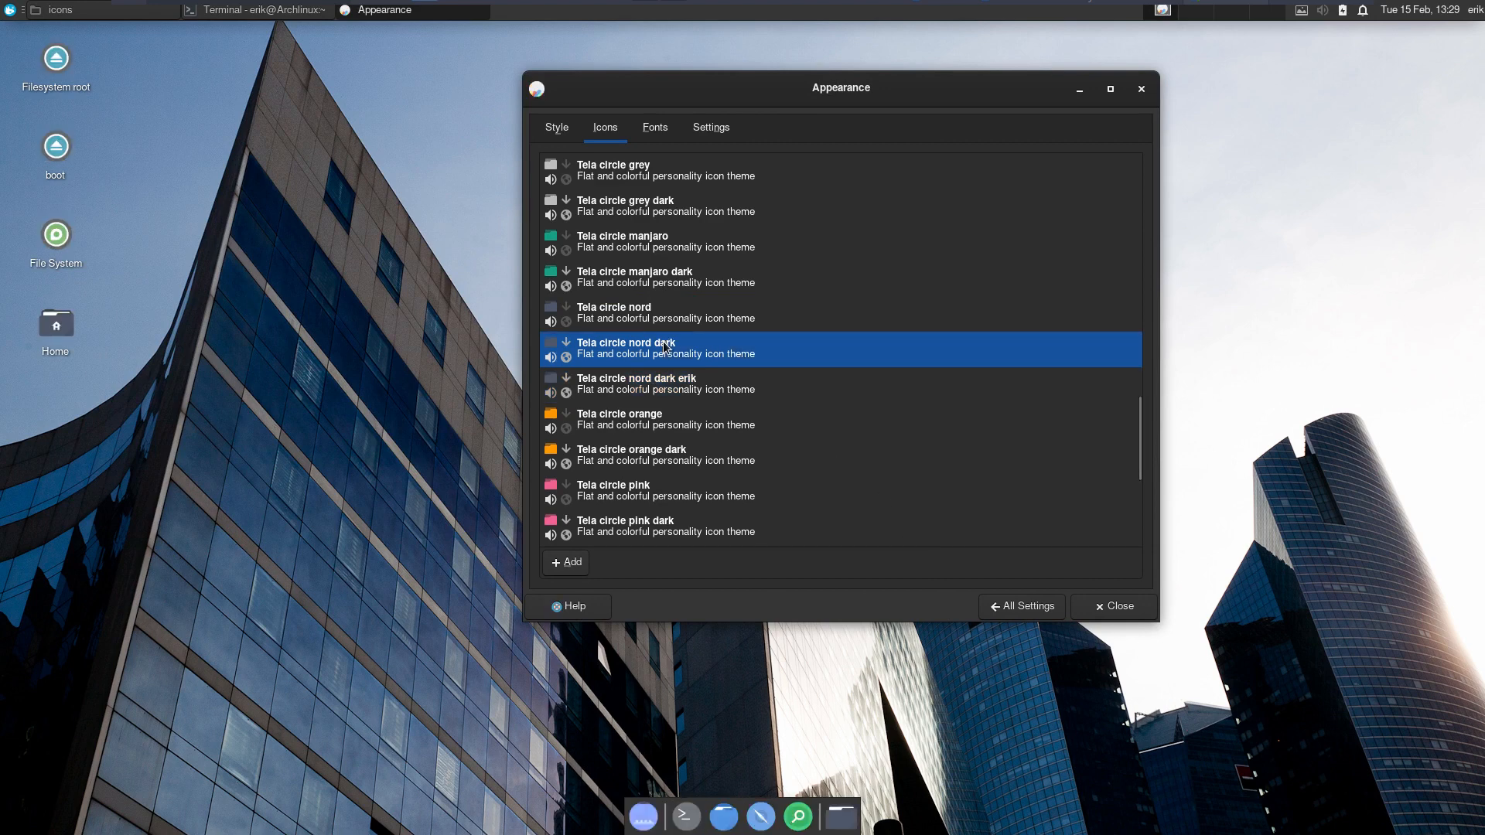
click(662, 389)
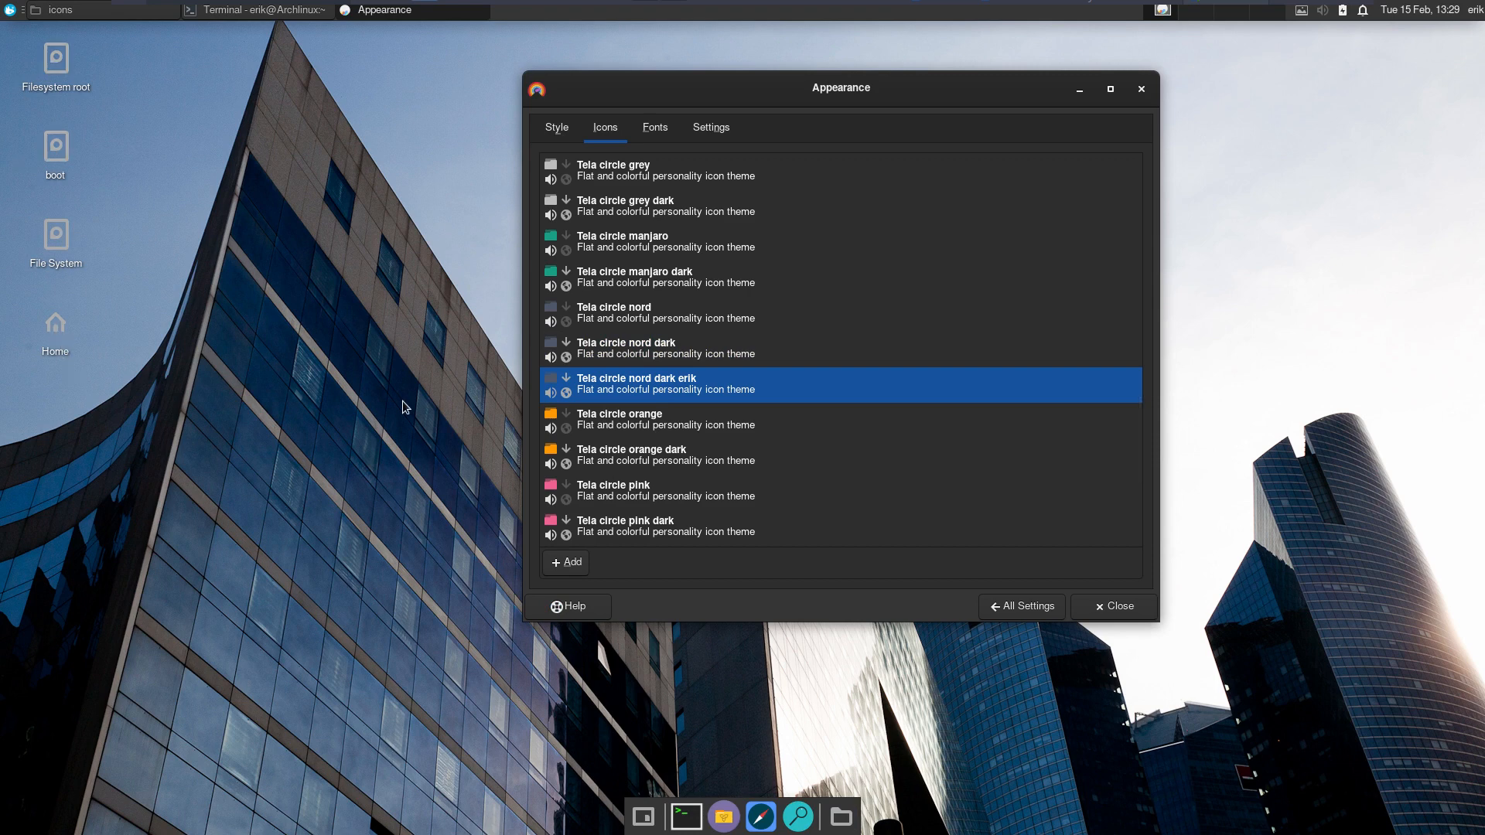
click(1114, 608)
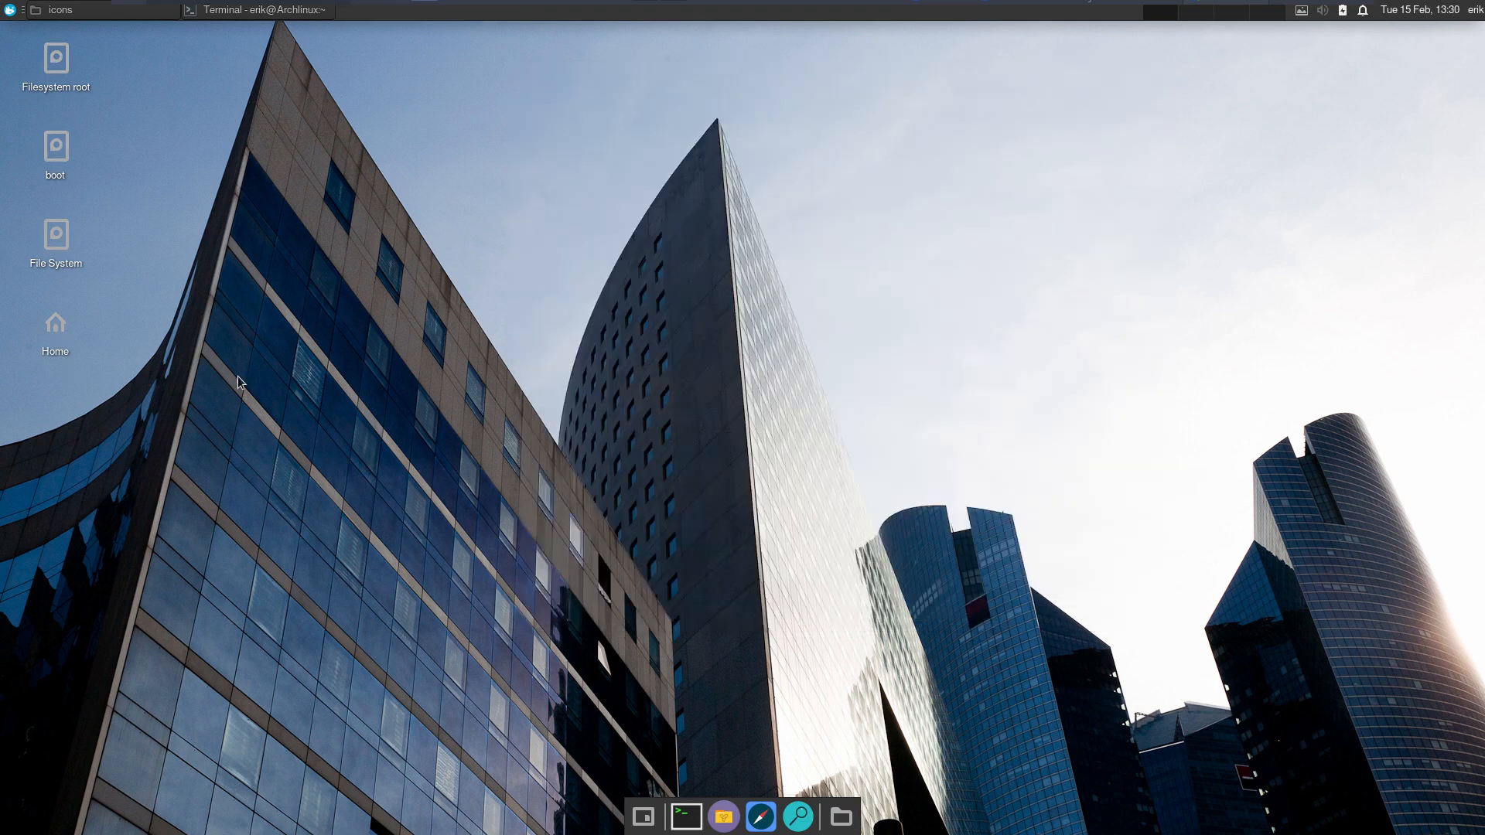
Check the application icons listed in the Accessories category of the applications menu.
click(10, 9)
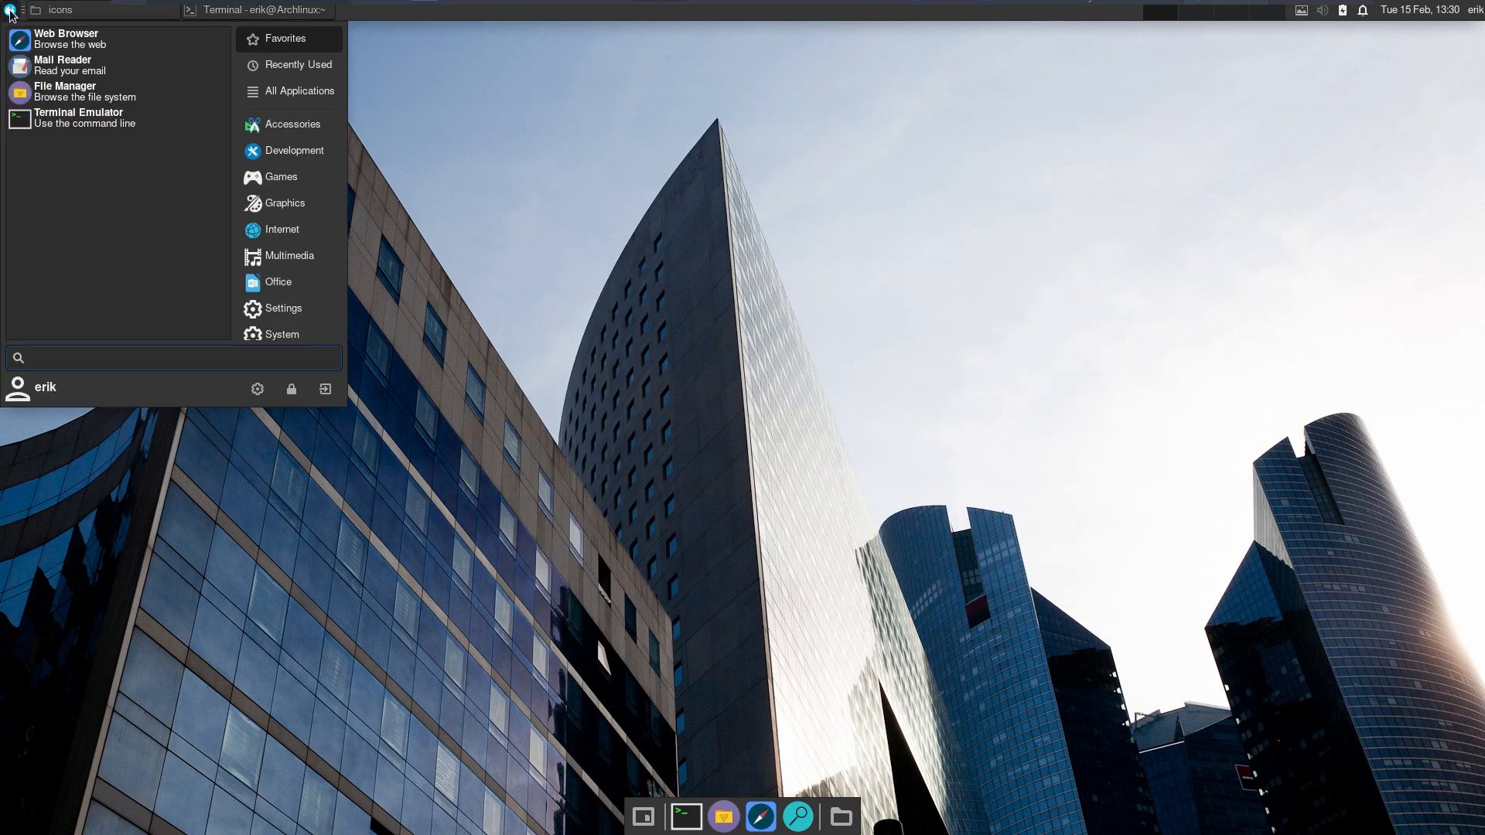
click(307, 130)
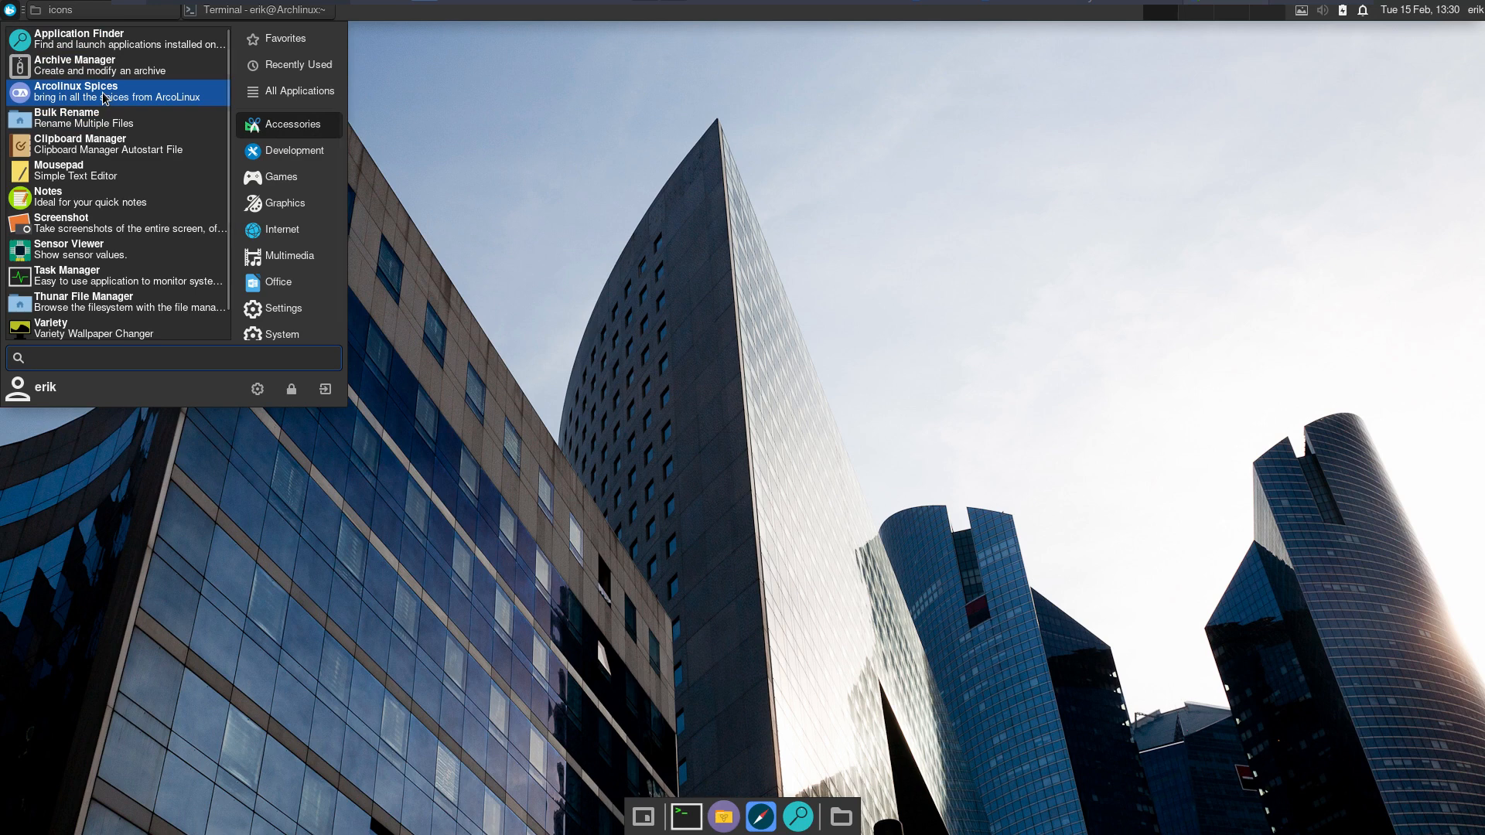
scroll(104, 195, down, 1)
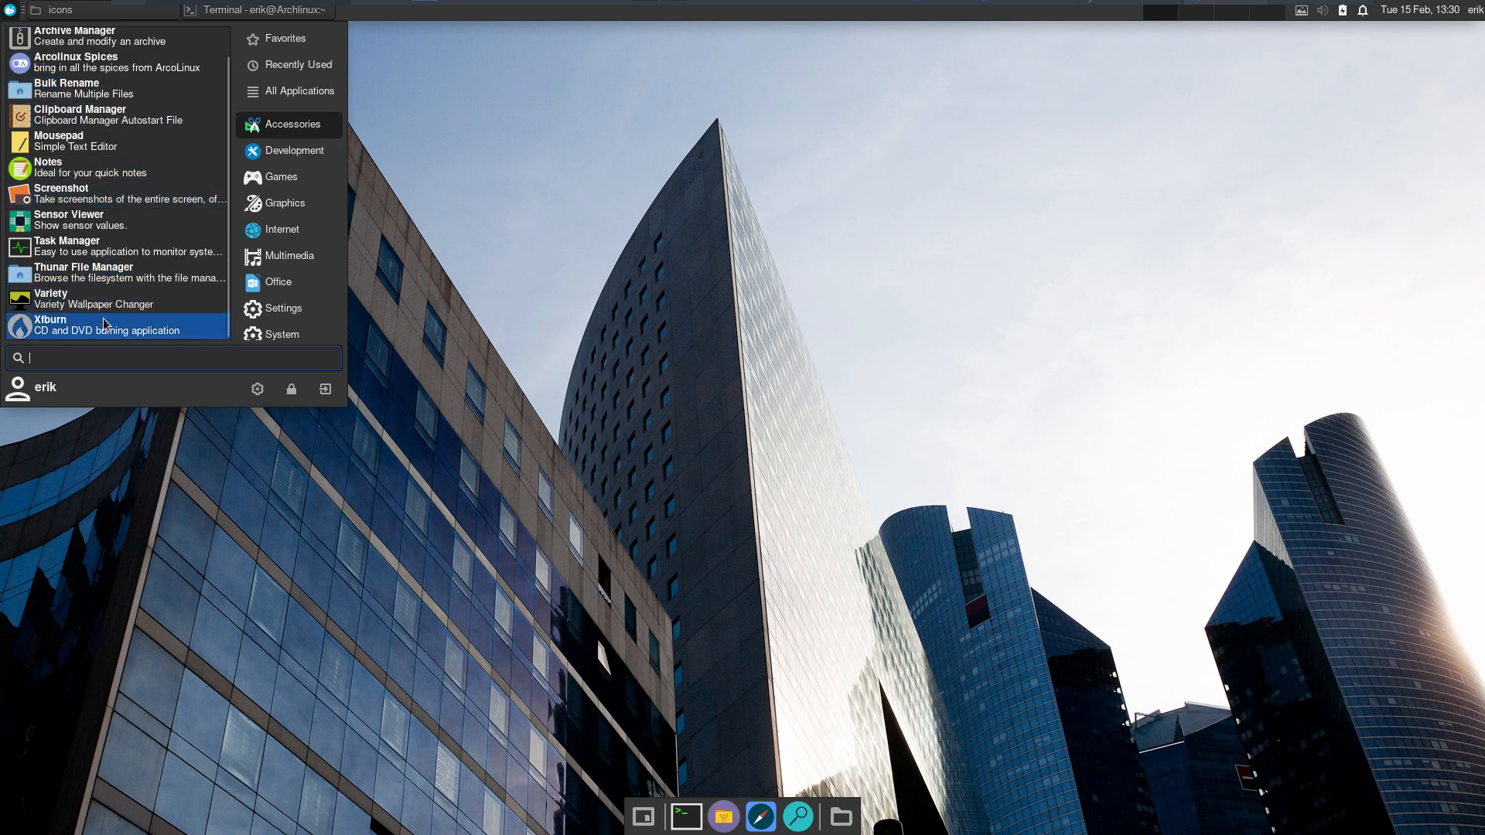
scroll(103, 319, up, 1)
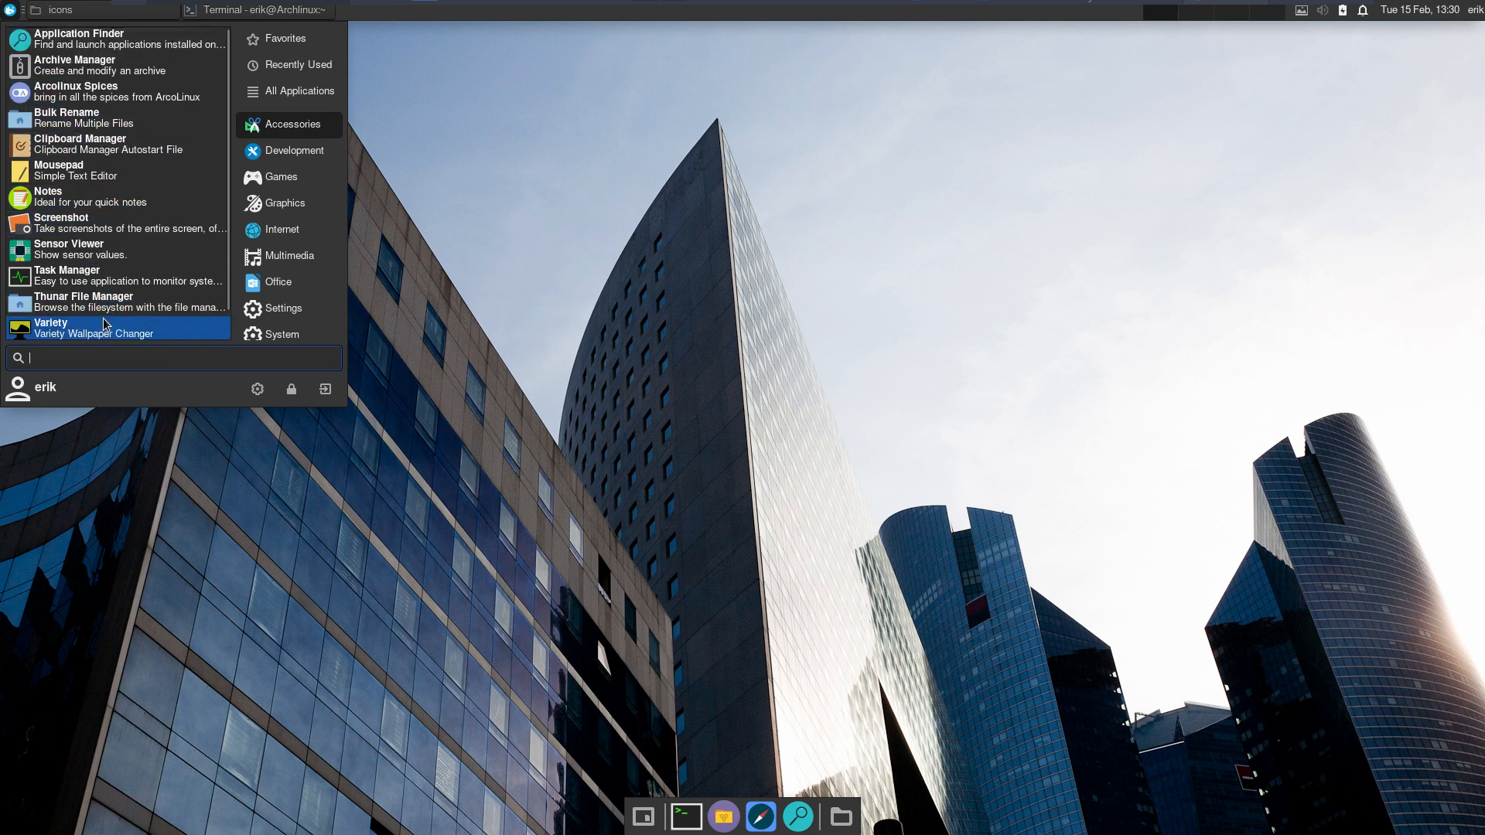
click(495, 393)
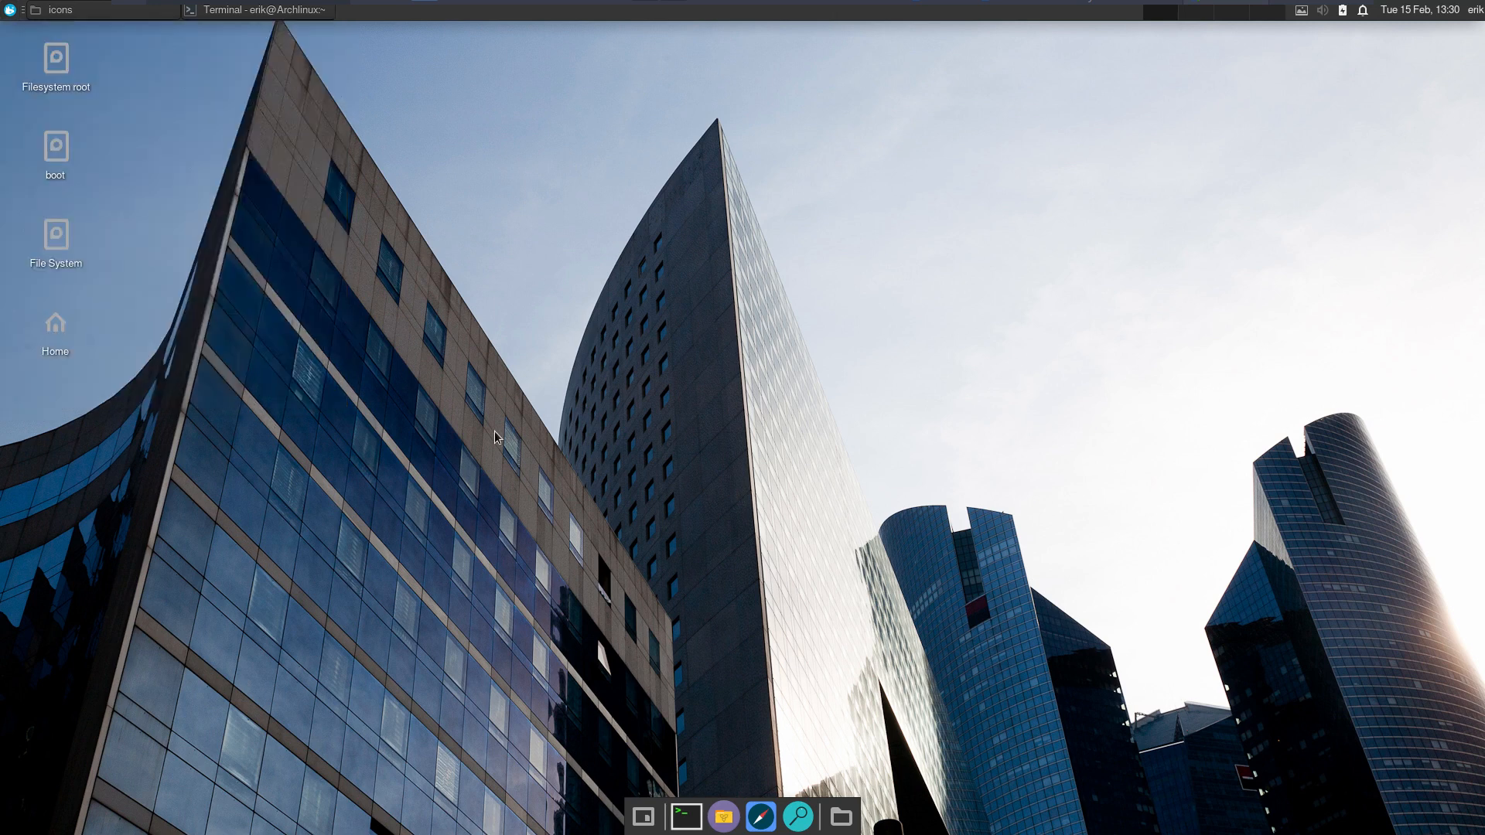
Examine the folder and file icons in the home folder with hidden files shown and hidden, and close the file manager.
click(724, 818)
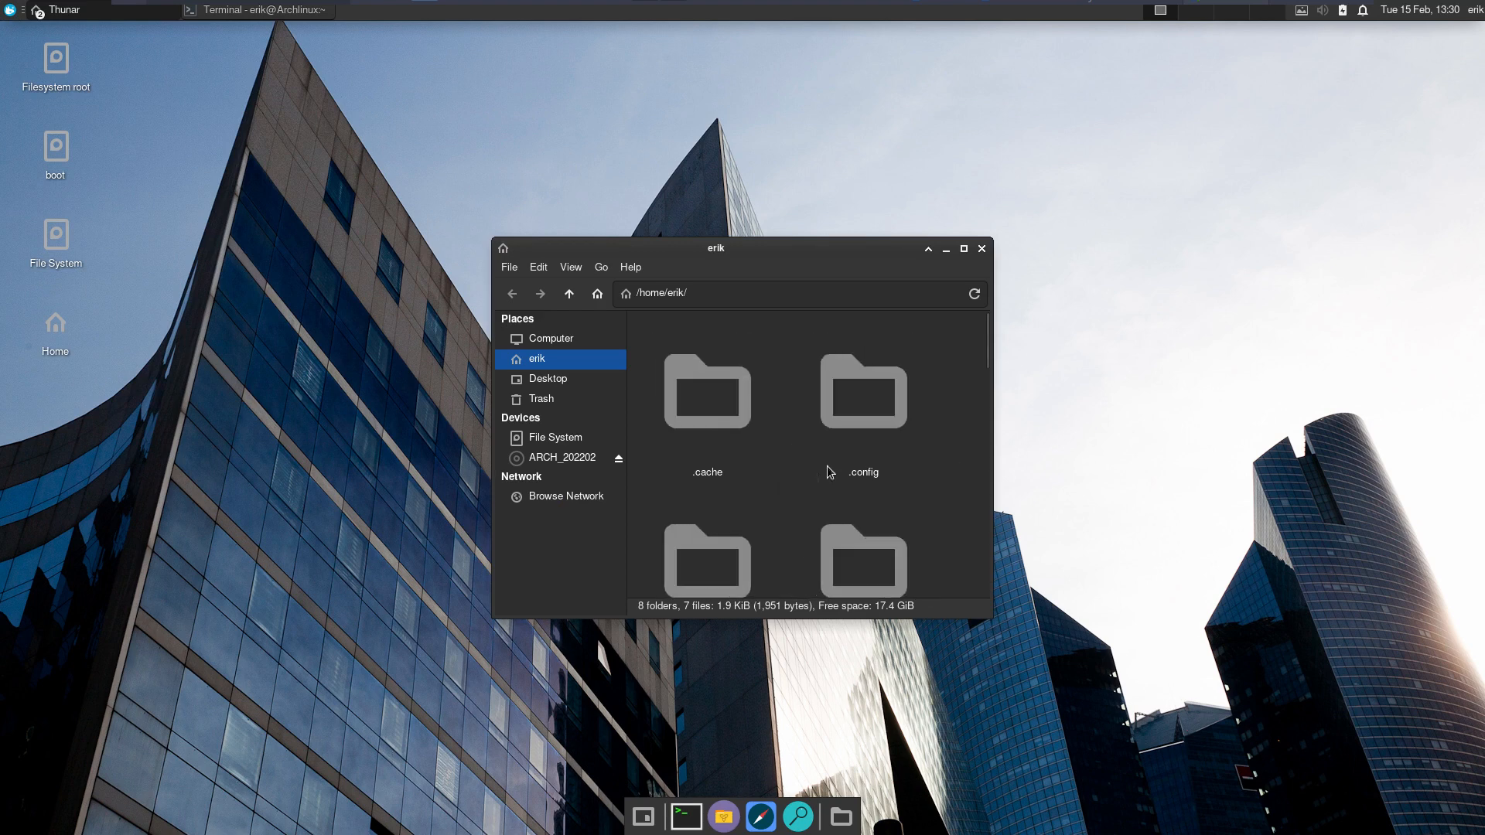
click(964, 248)
scroll(572, 473, up, 3)
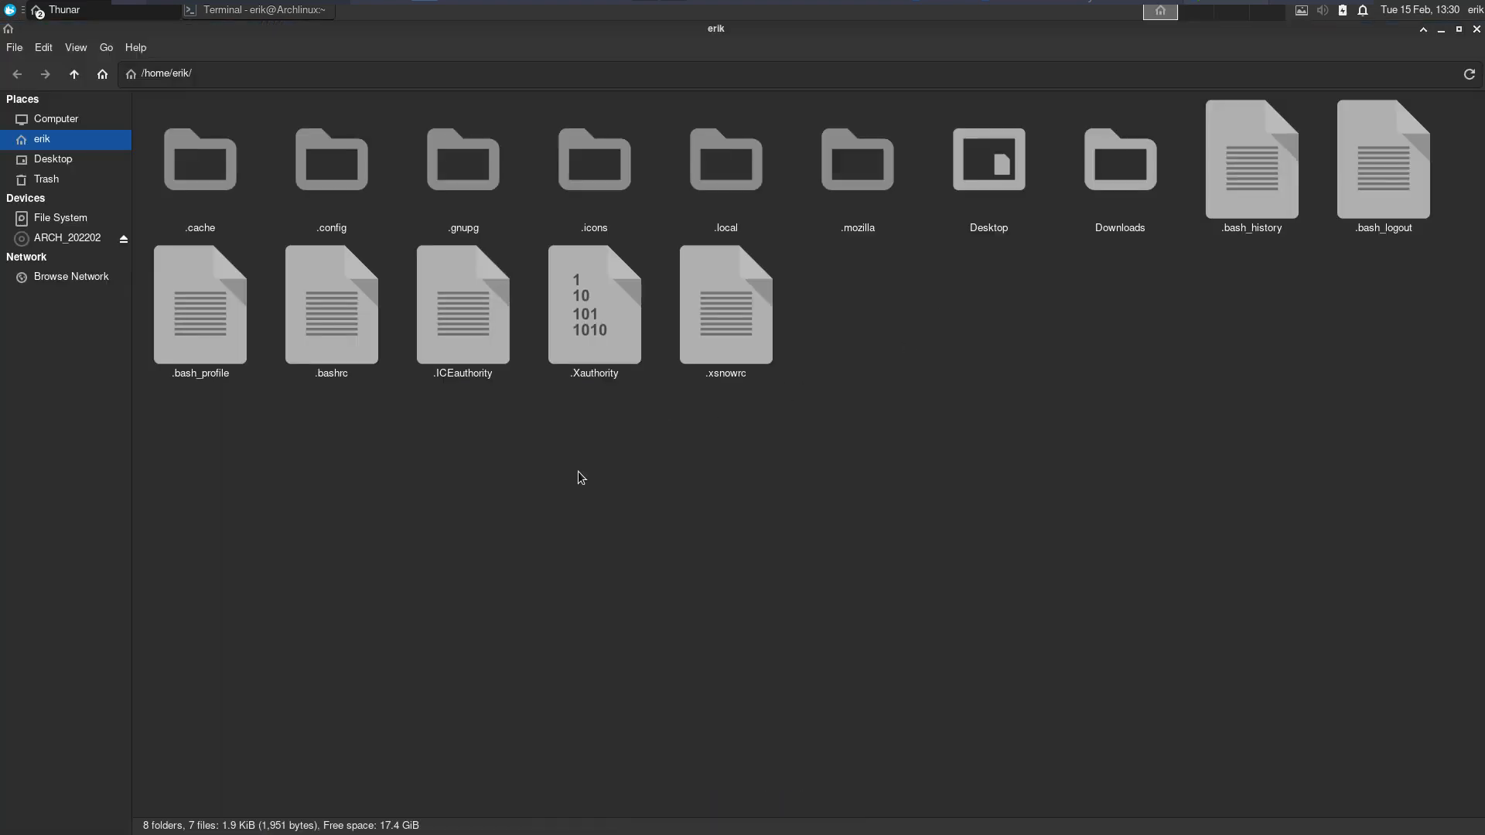
scroll(563, 478, down, 3)
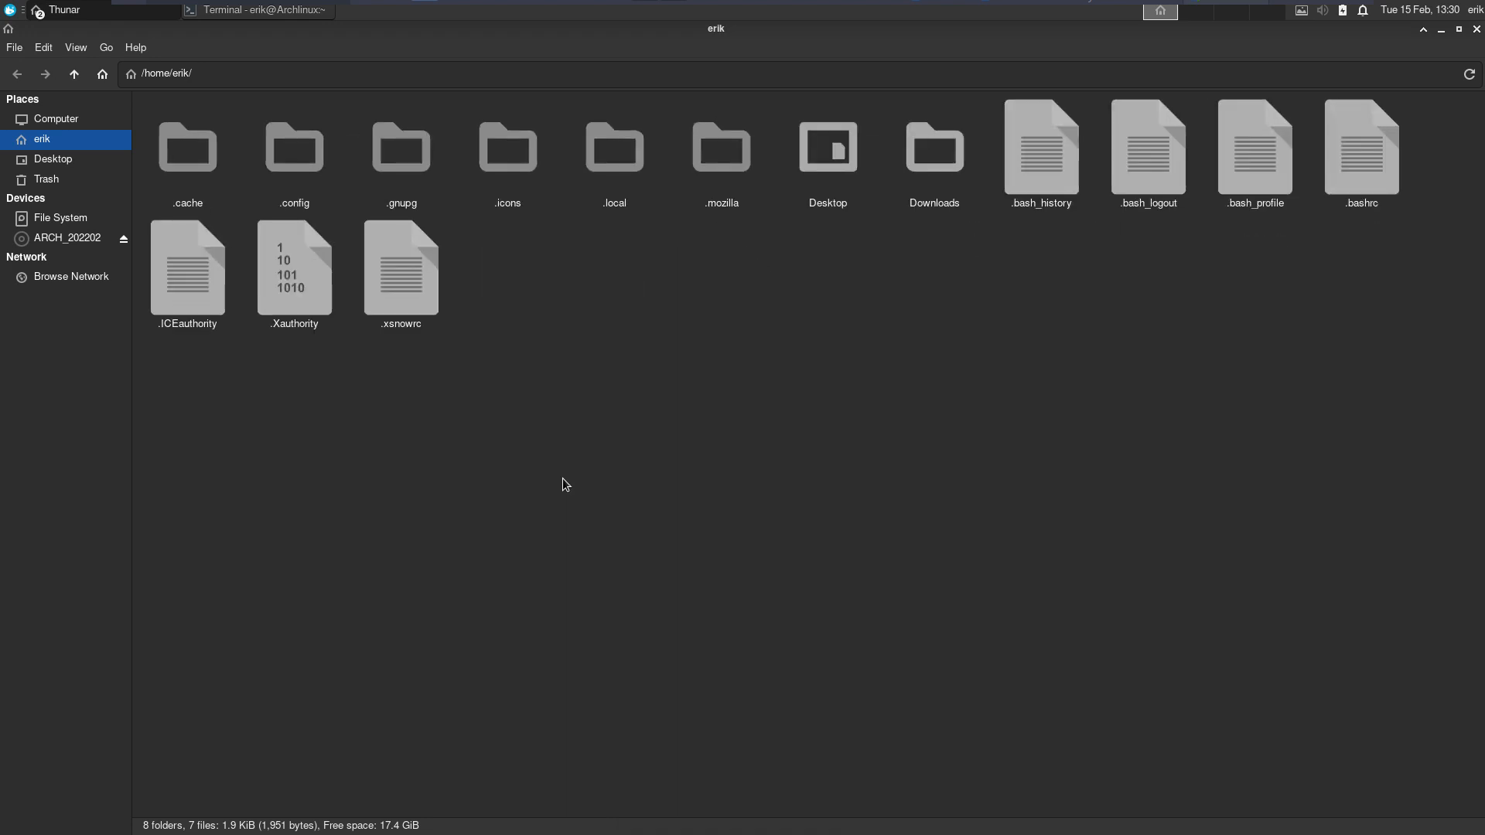
key(ctrl+h)
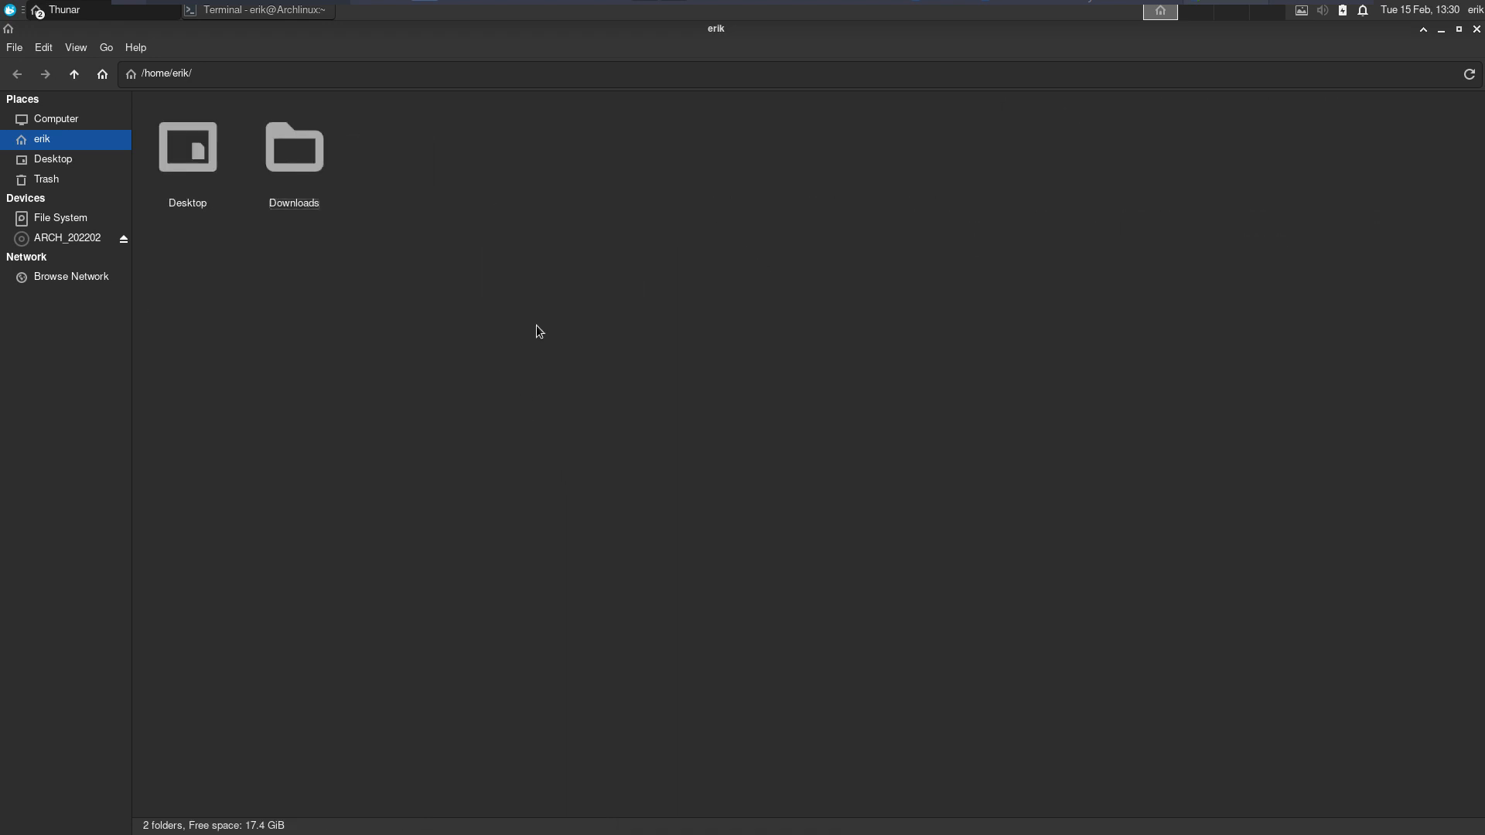
click(1476, 28)
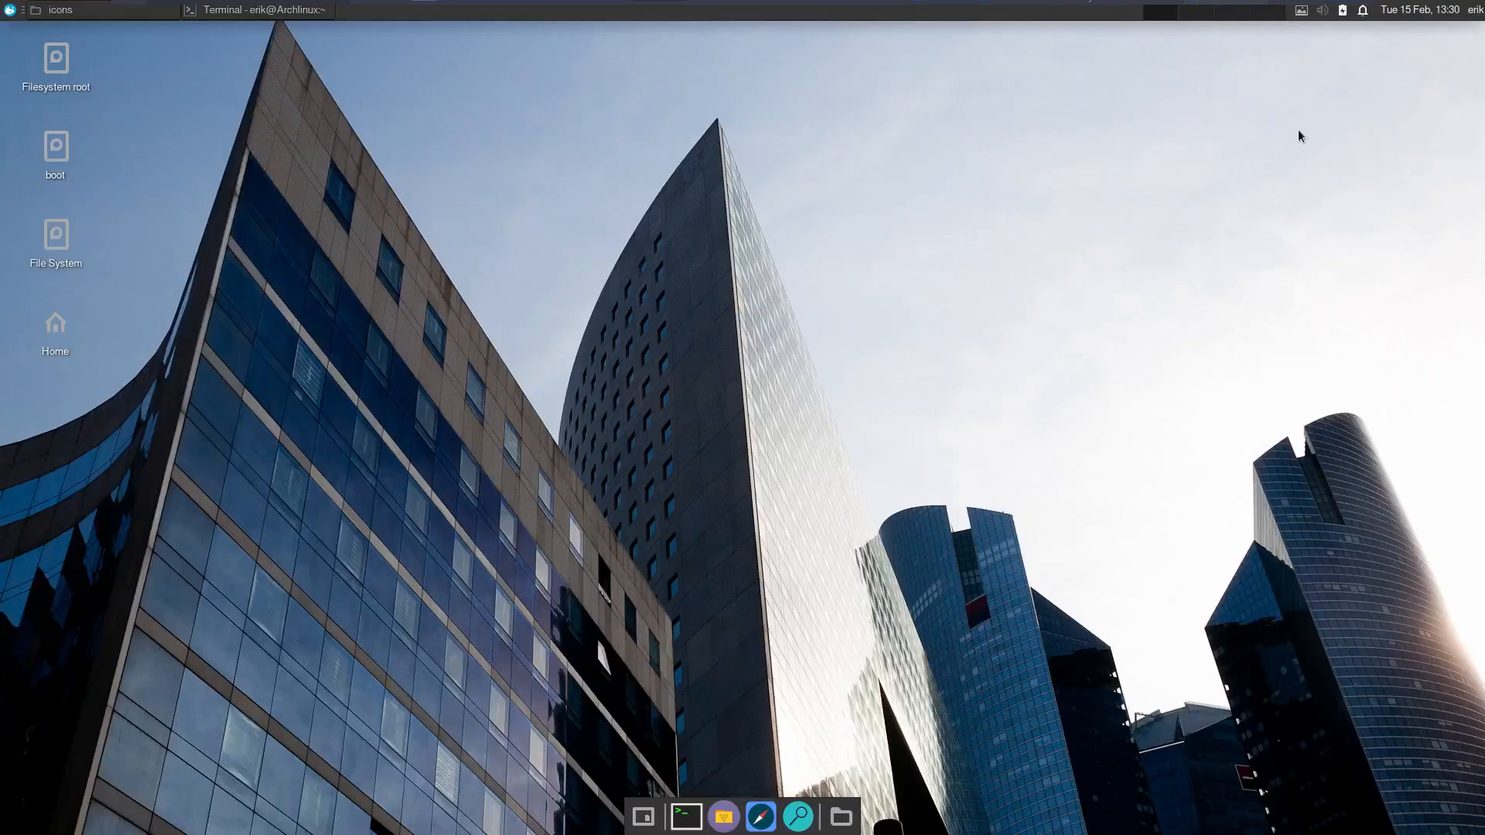
Close the remaining terminal and delete icon-theme.cache from the personal Tela circle nord dark folder in .icons.
click(227, 14)
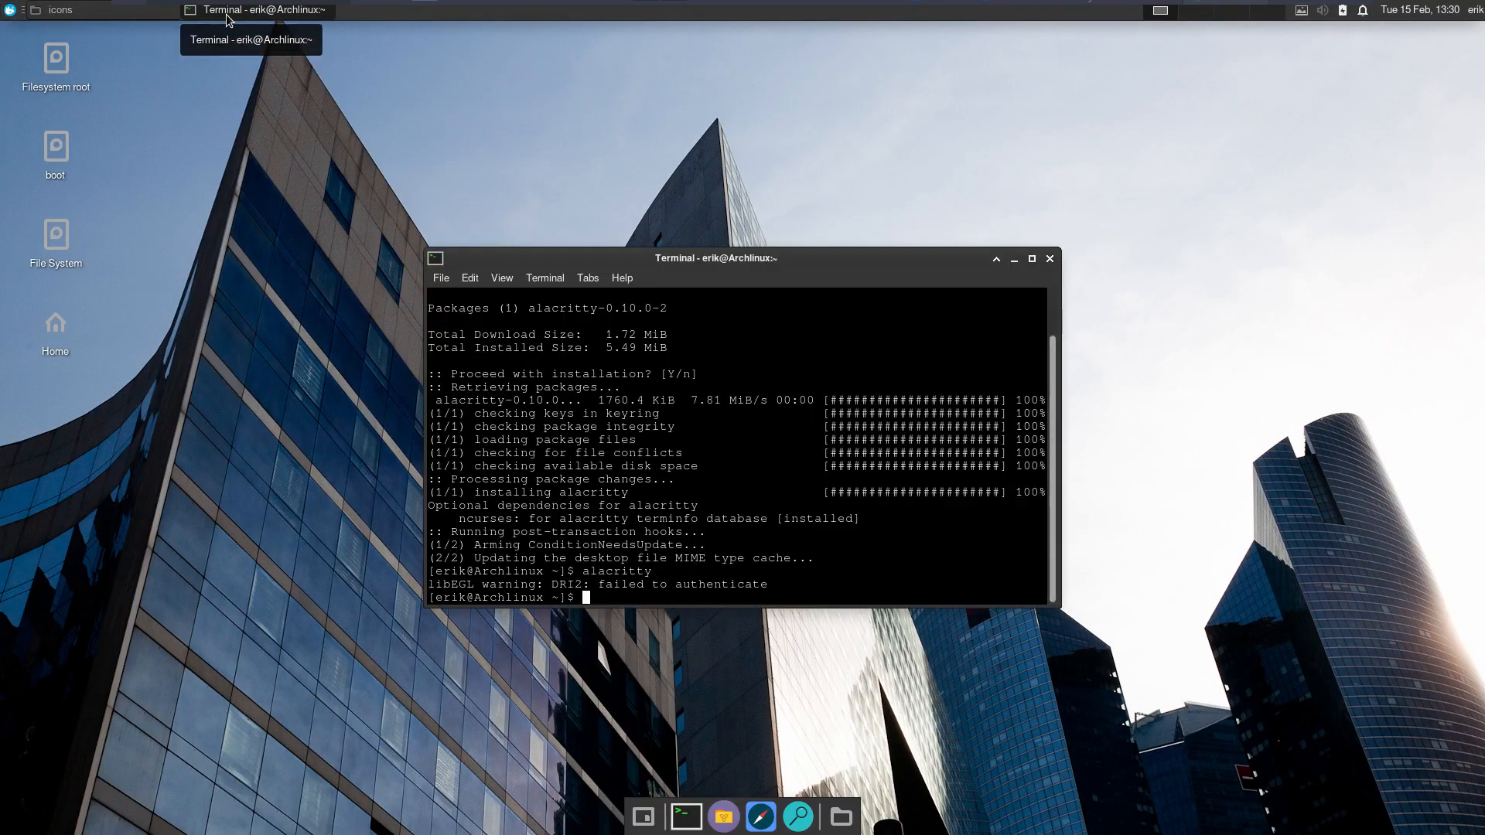
click(1050, 258)
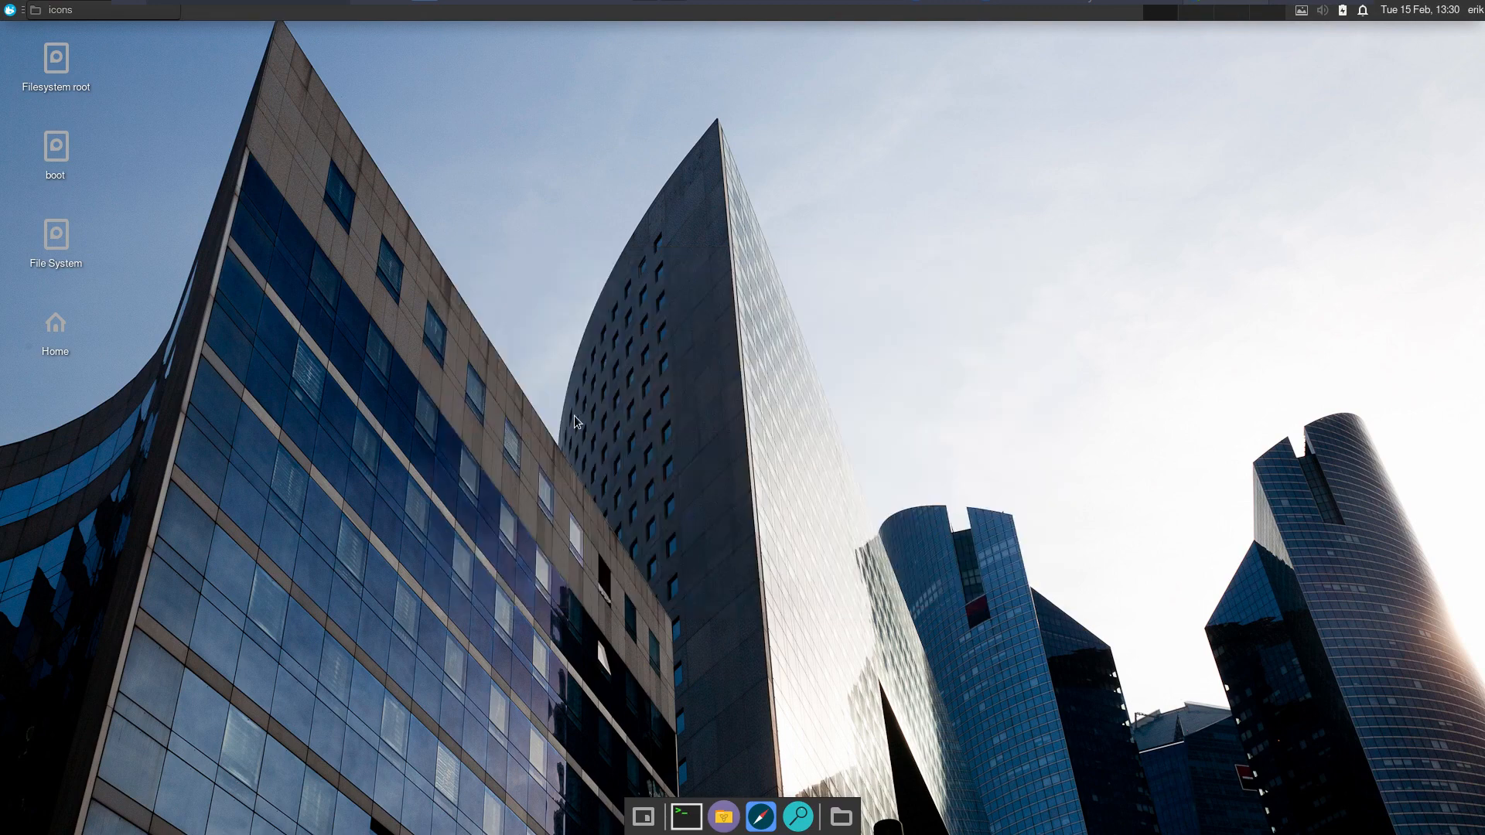
click(724, 817)
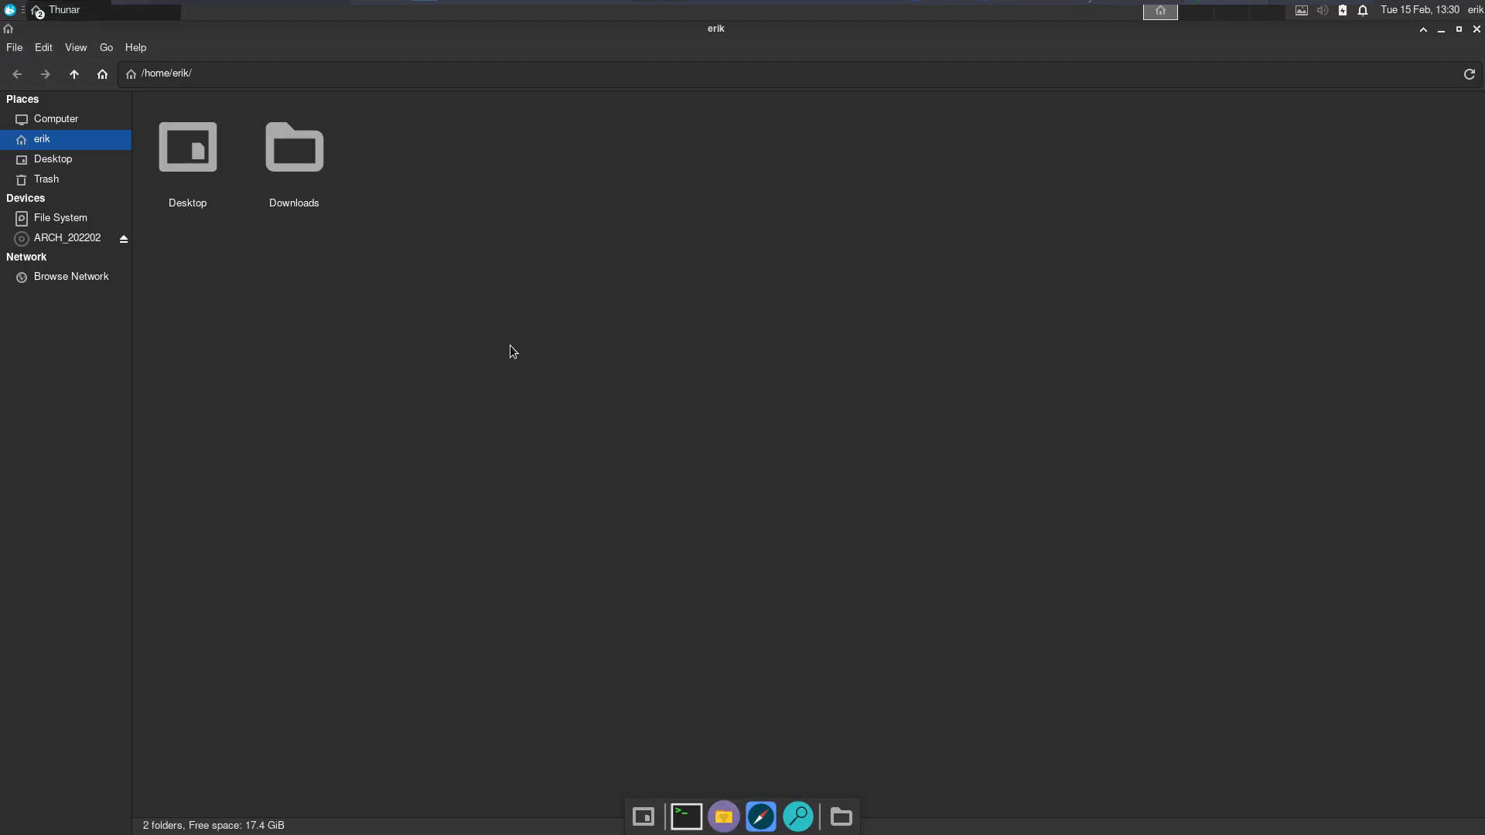
key(ctrl+h)
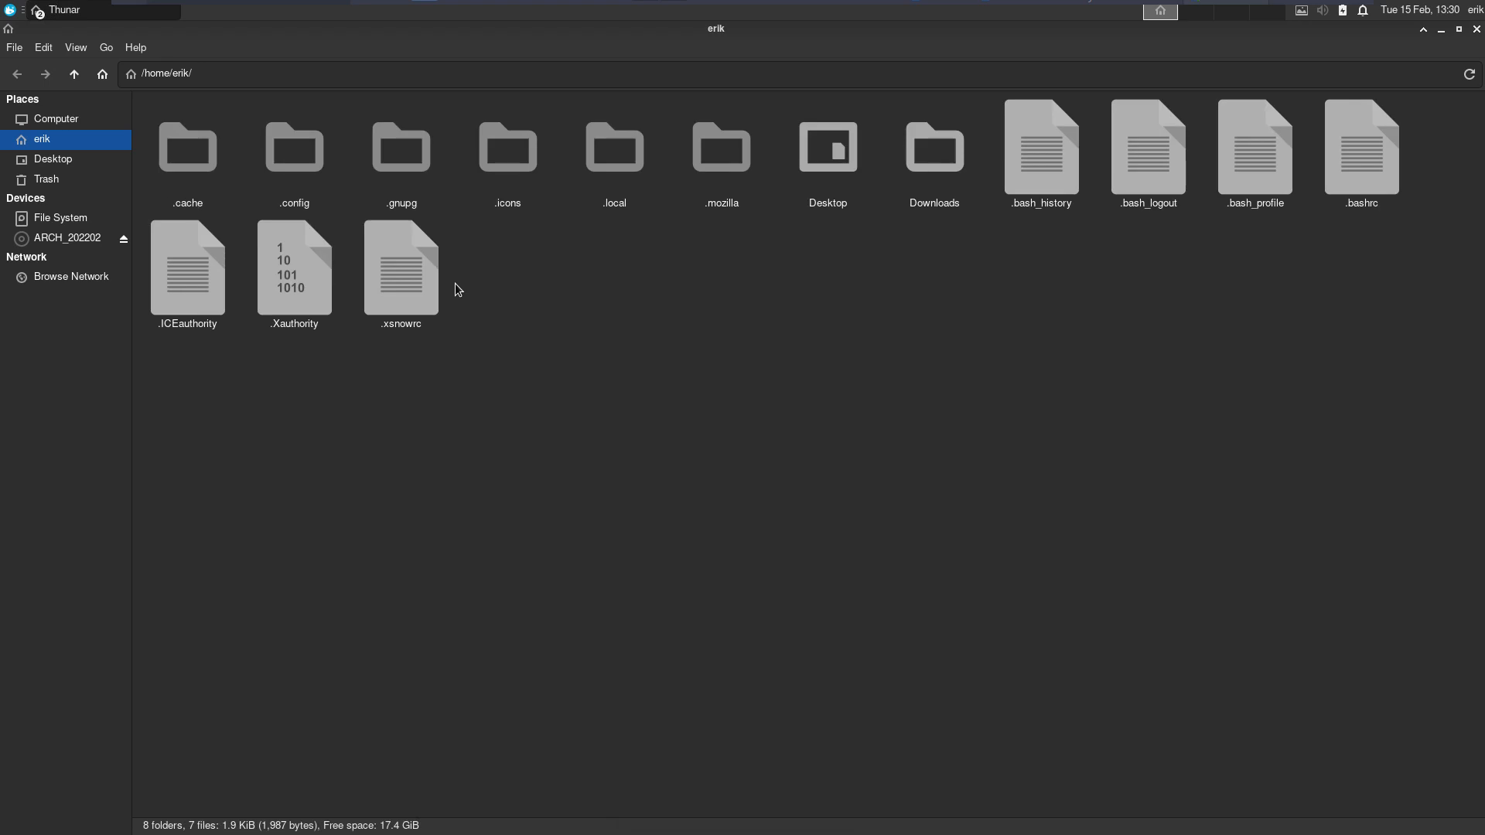
double_click(518, 158)
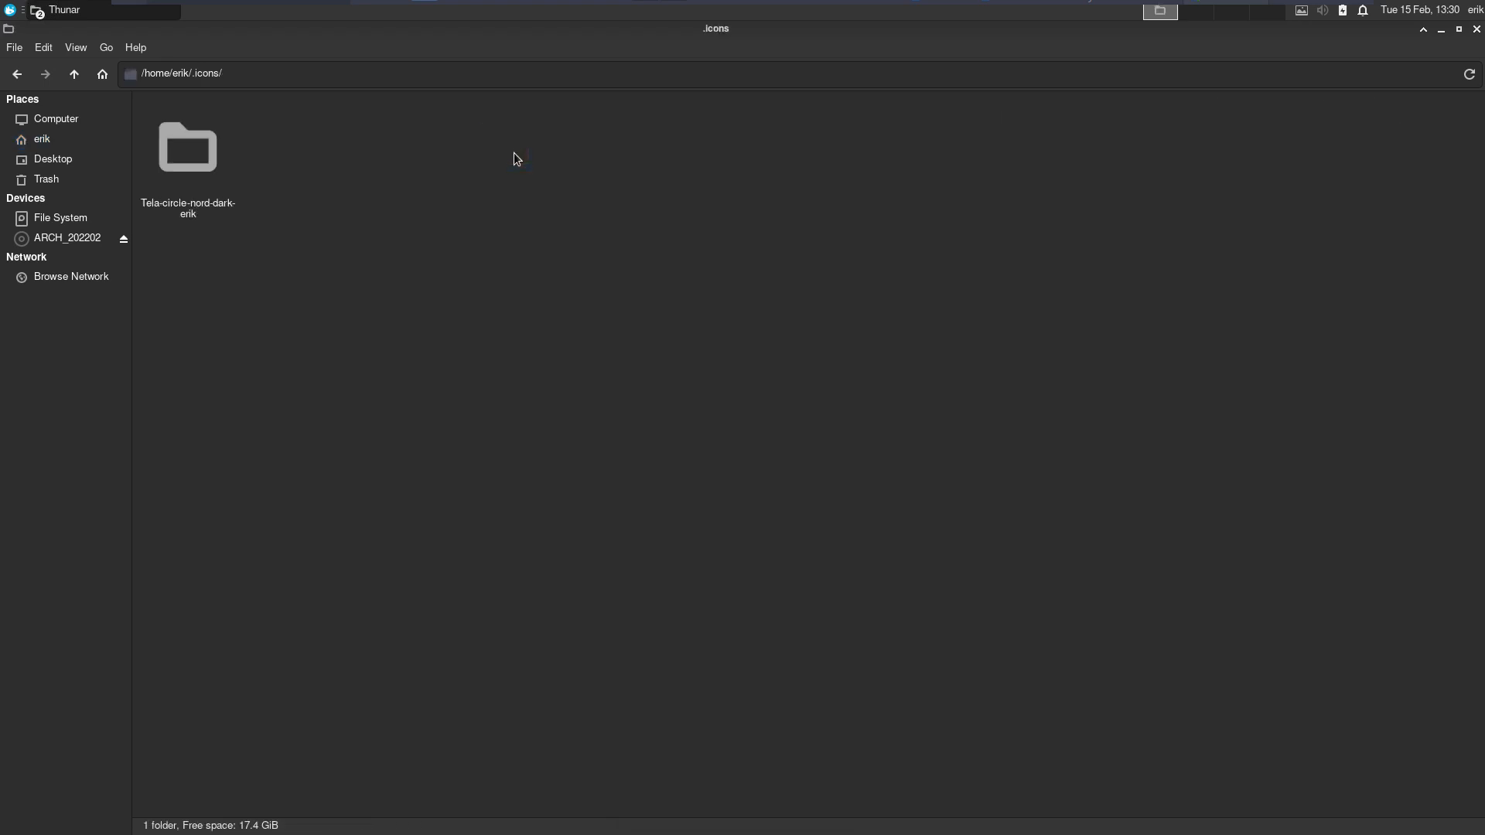
click(198, 152)
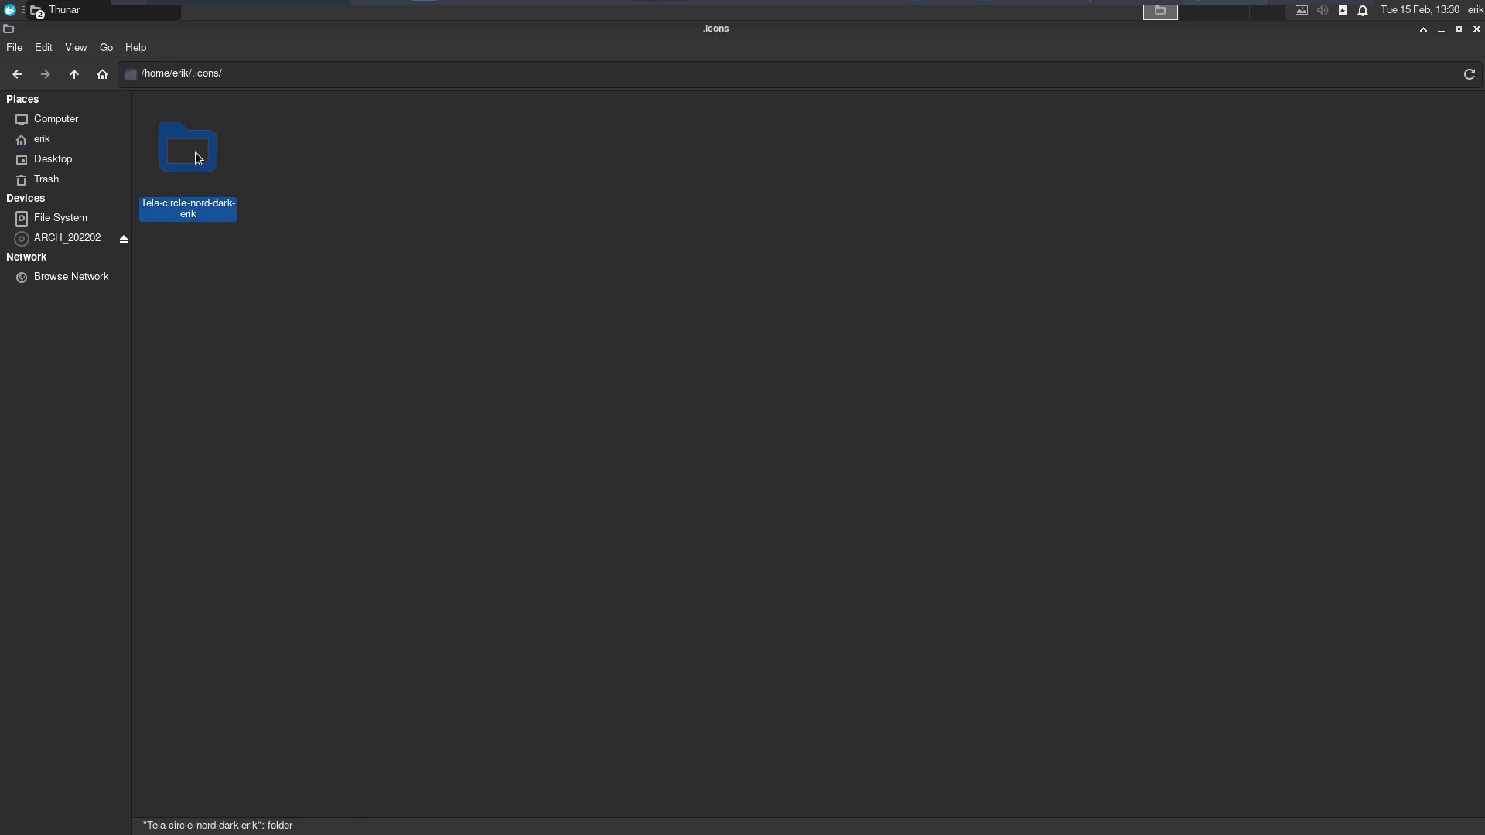
double_click(194, 152)
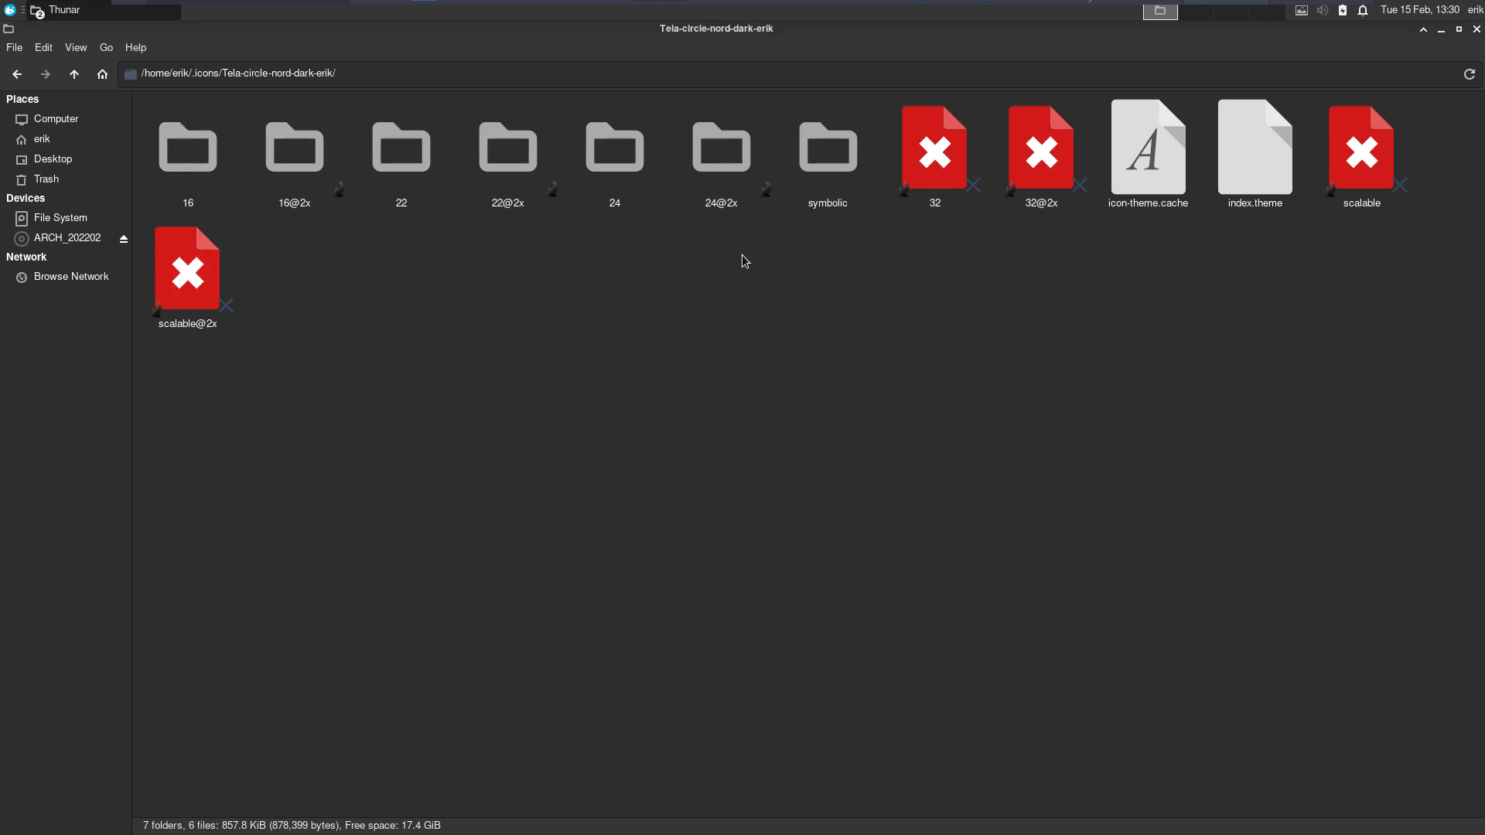
click(1152, 155)
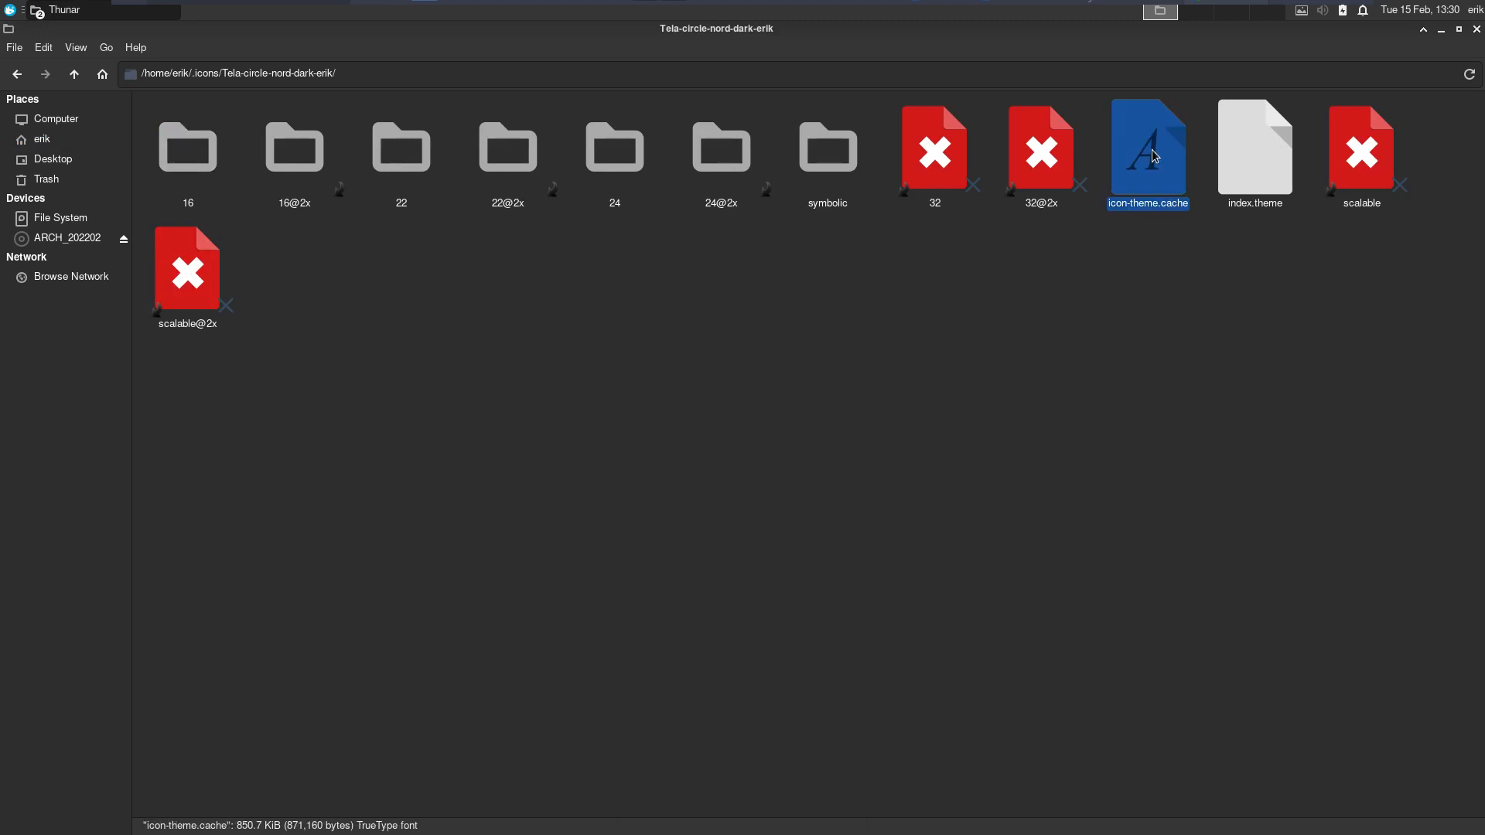
key(Delete)
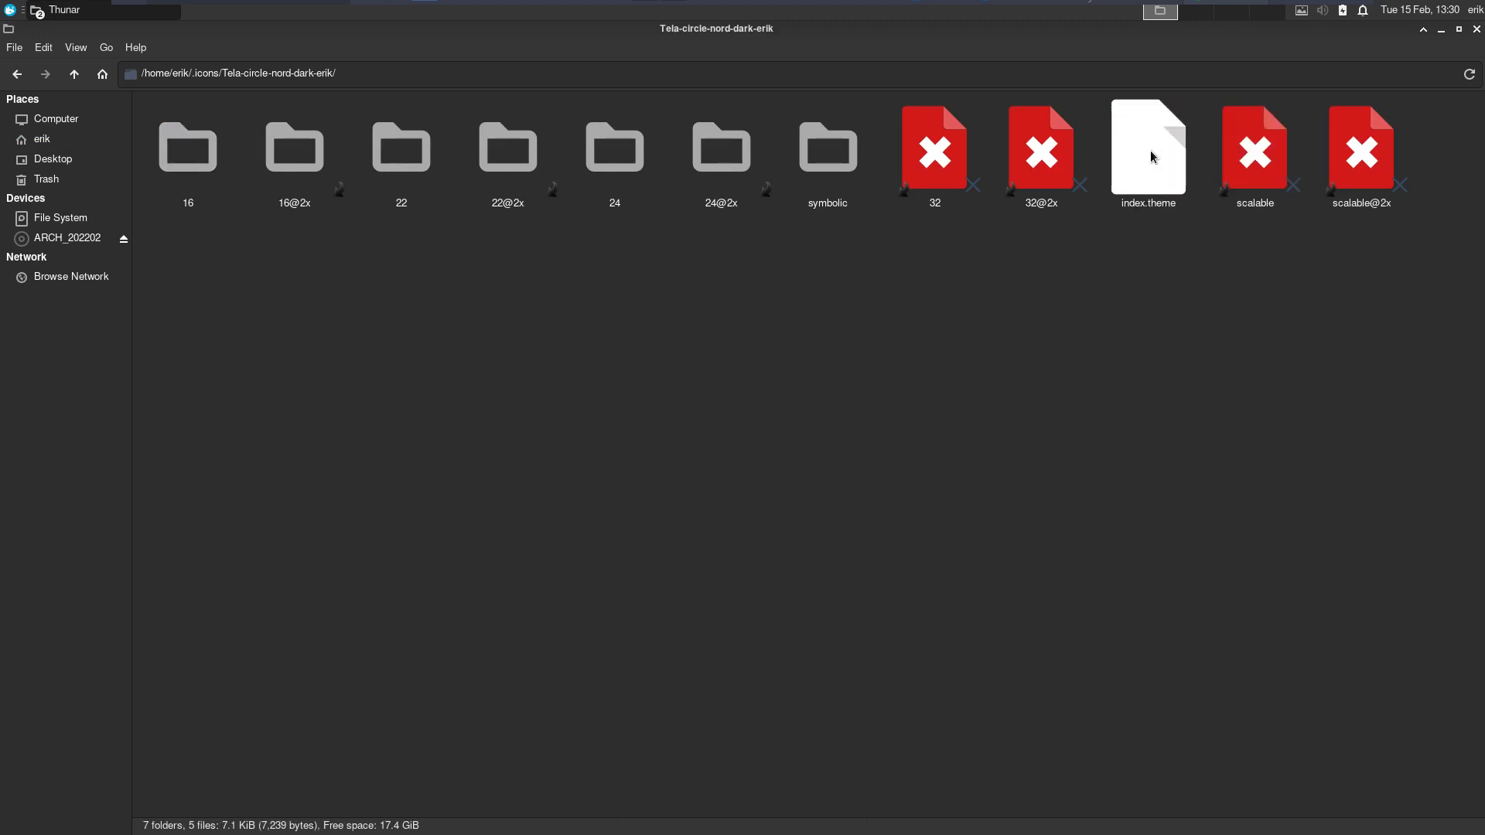
Review the Inherits line and the directory list in the personal theme's index.theme, and close the editor and the folder window.
double_click(1149, 152)
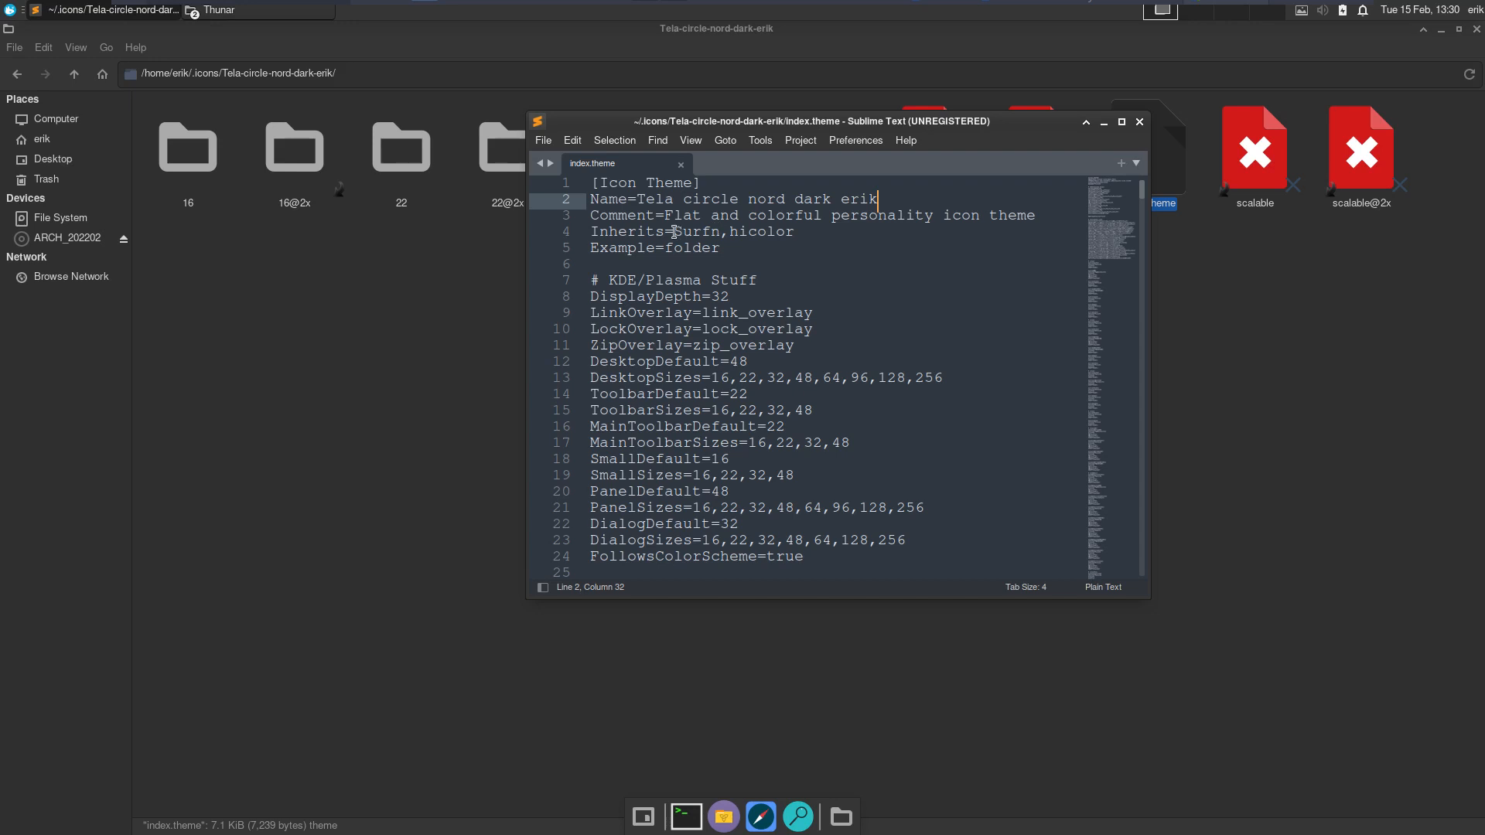
drag(675, 231, 718, 231)
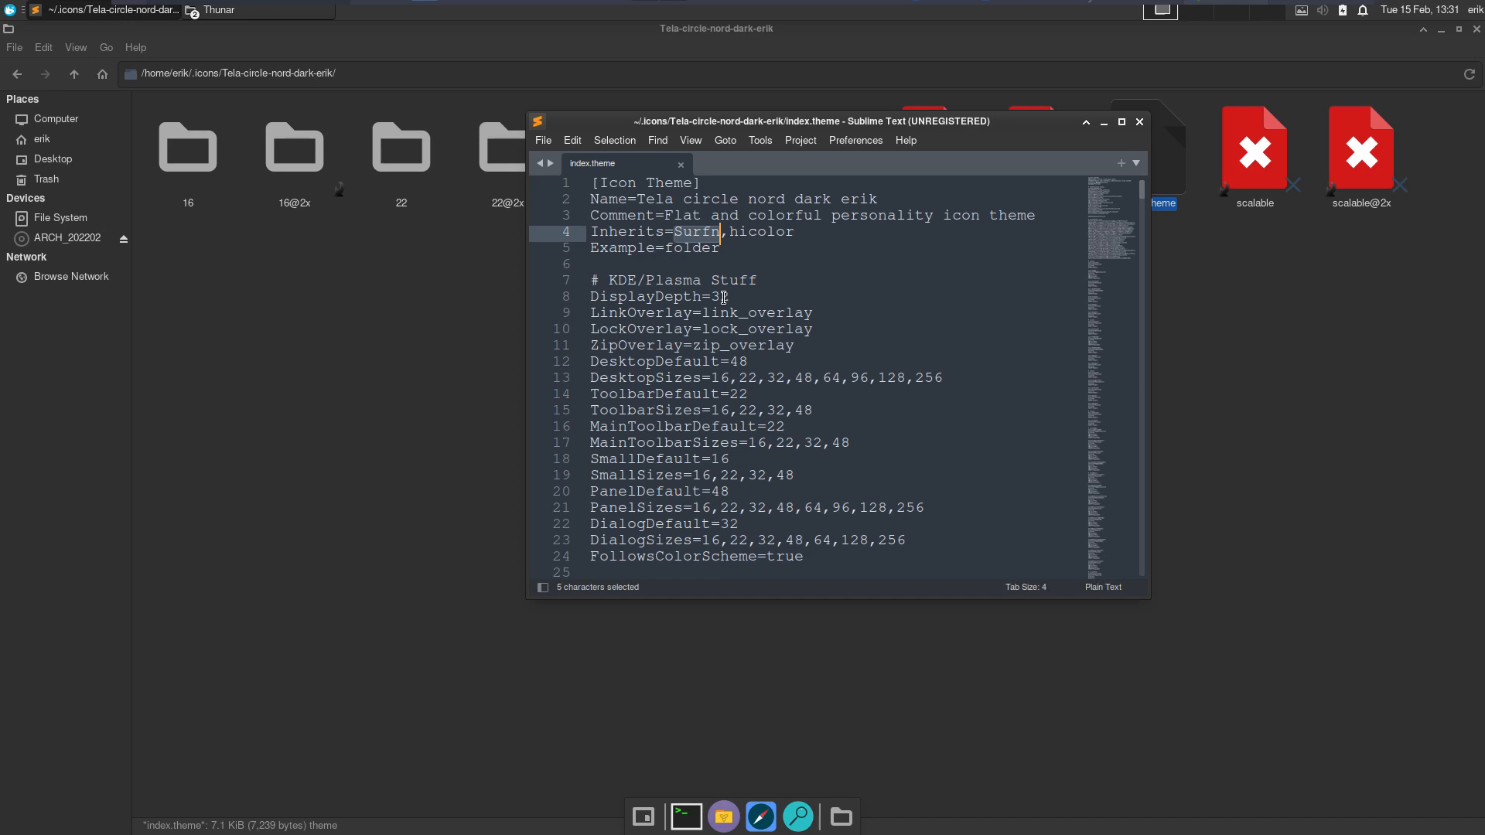
scroll(724, 298, down, 7)
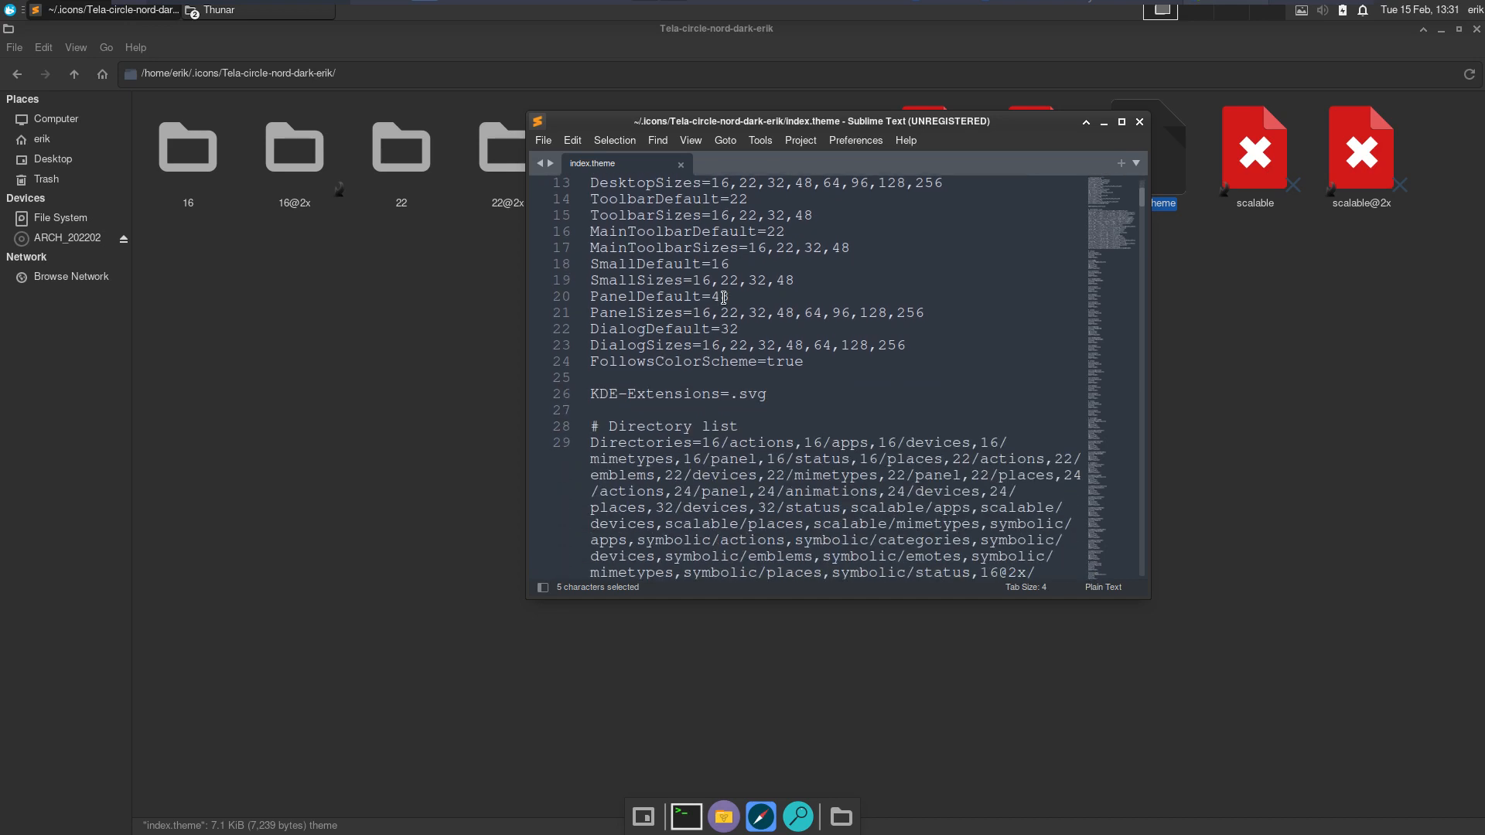
click(1140, 122)
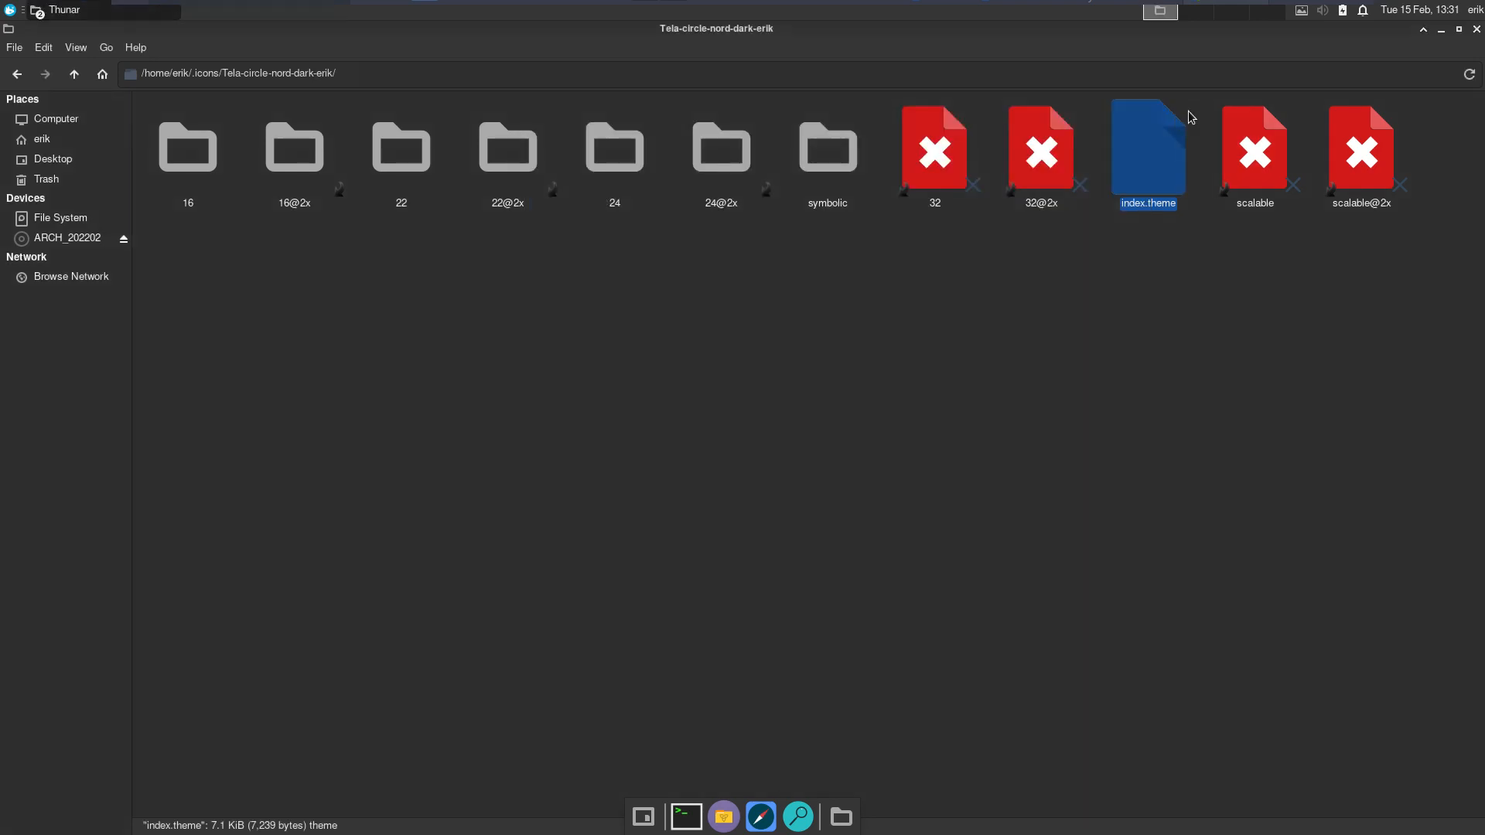
click(1477, 31)
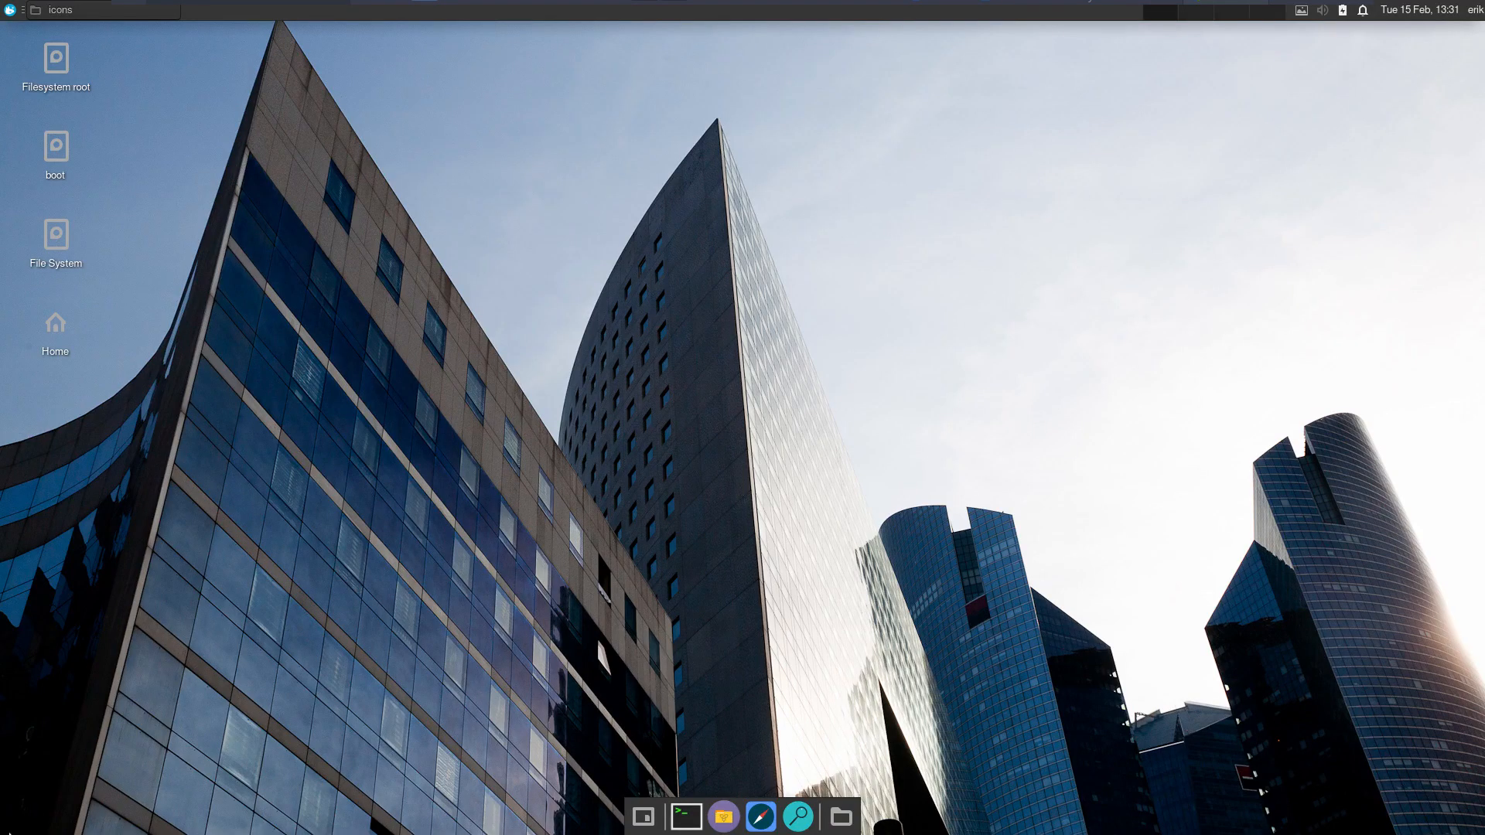
Log out of the Xfce session and log back in with the account password.
click(1473, 11)
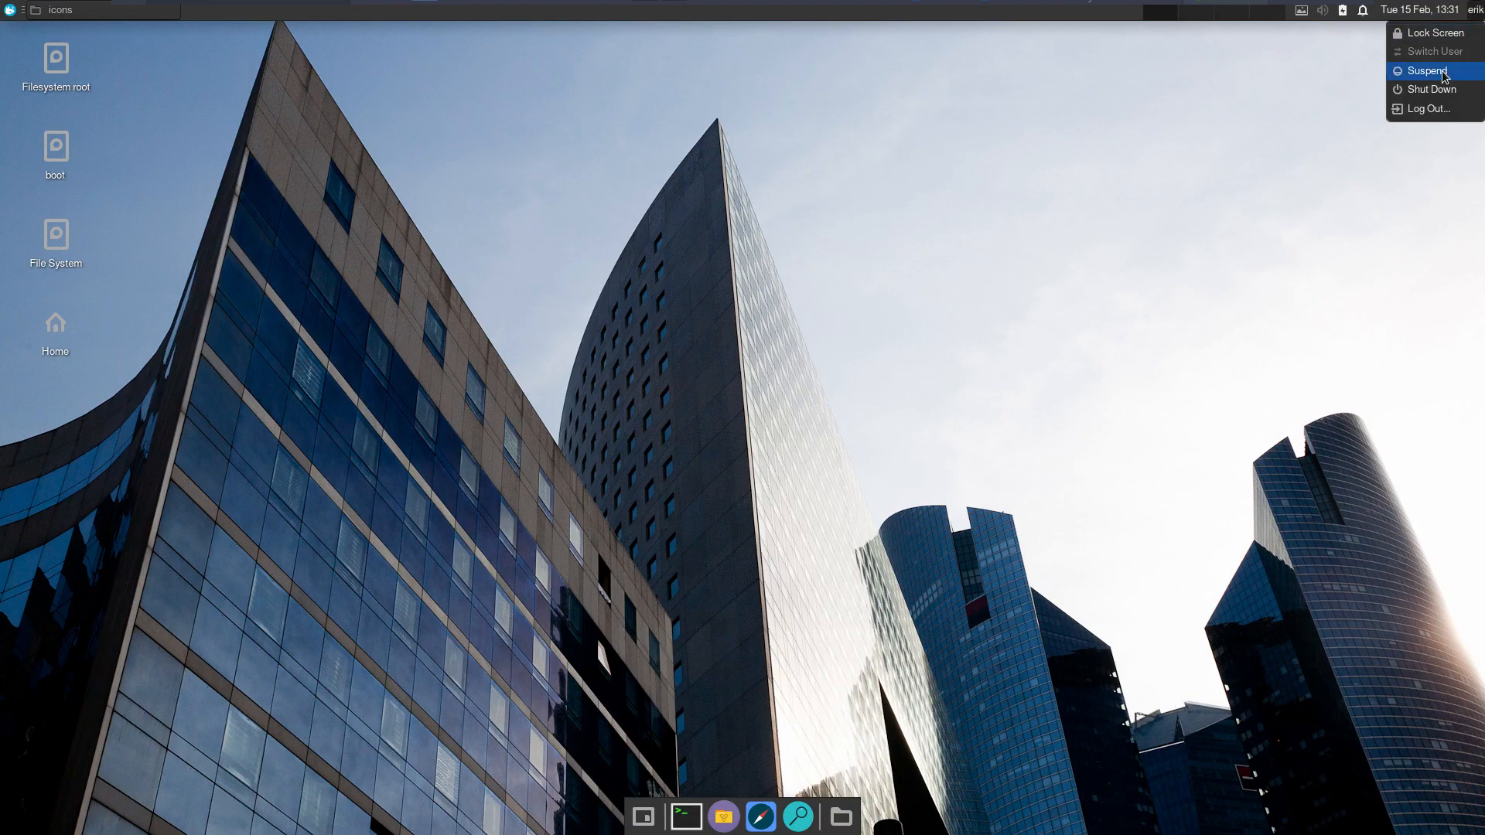
click(1433, 110)
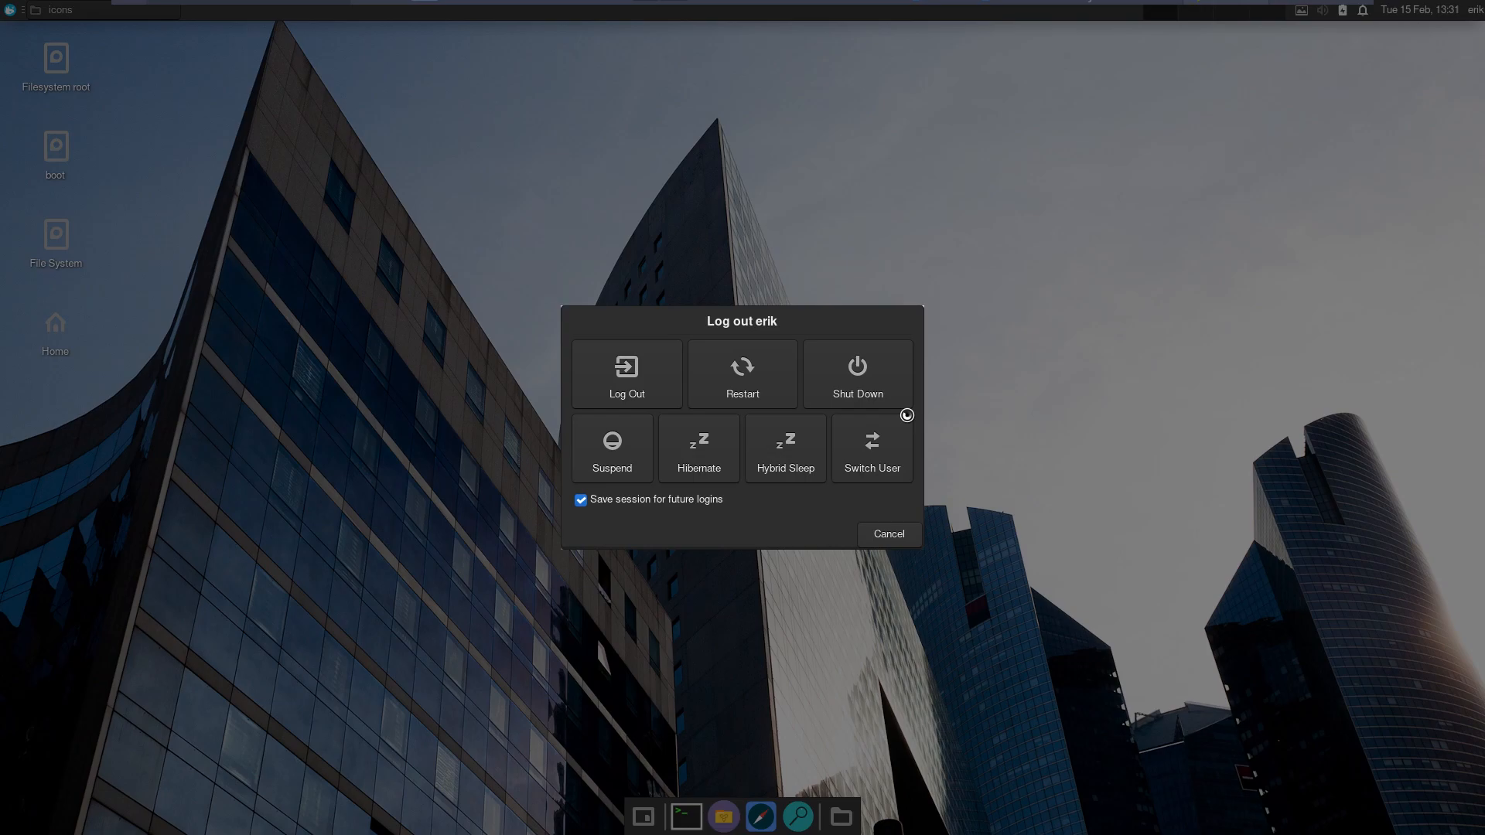
click(642, 381)
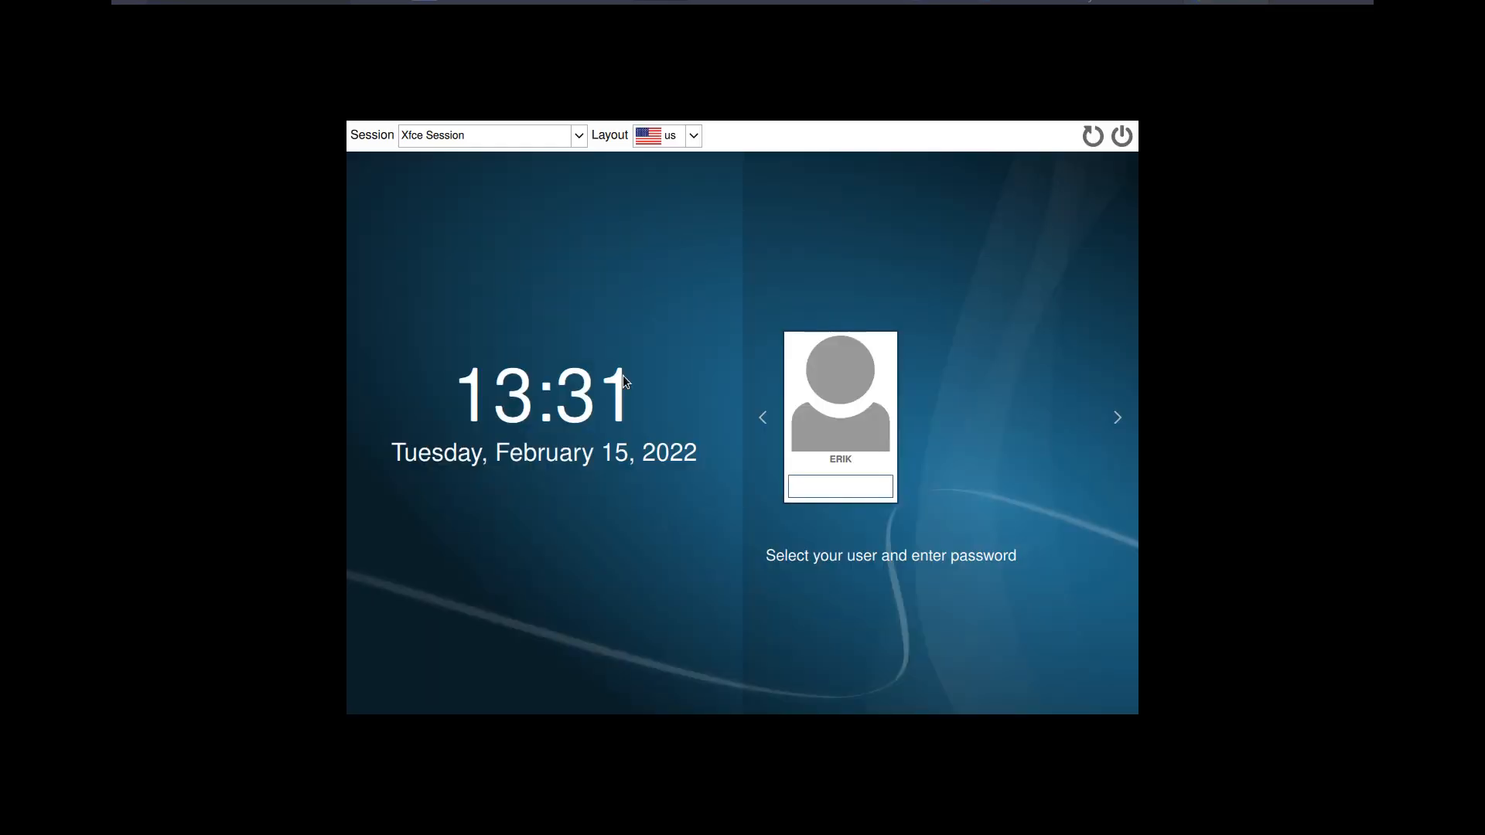
text(*****)
key(Return)
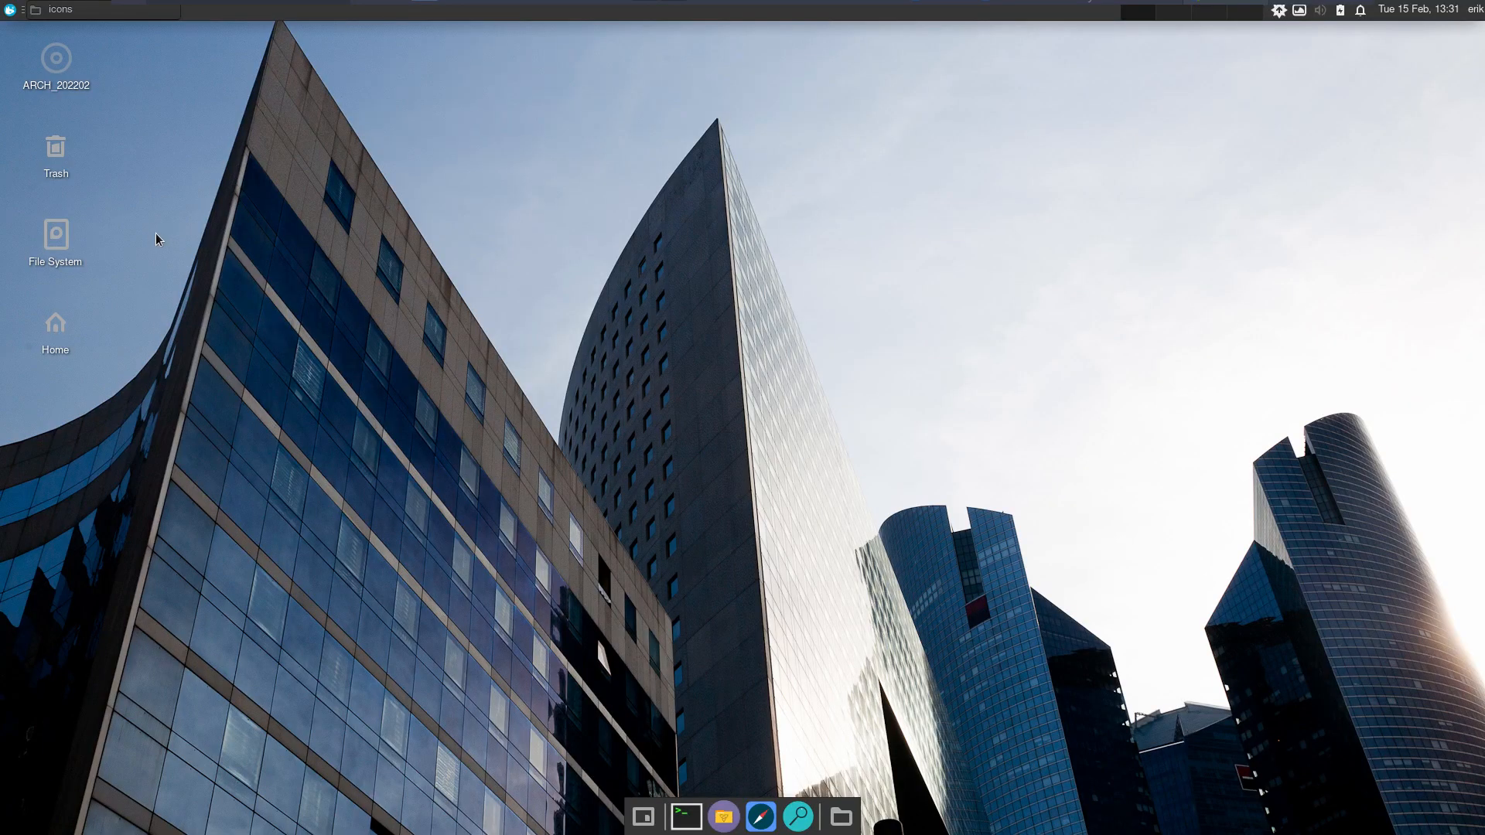
Check the category icons in the applications menu after the new login.
click(9, 10)
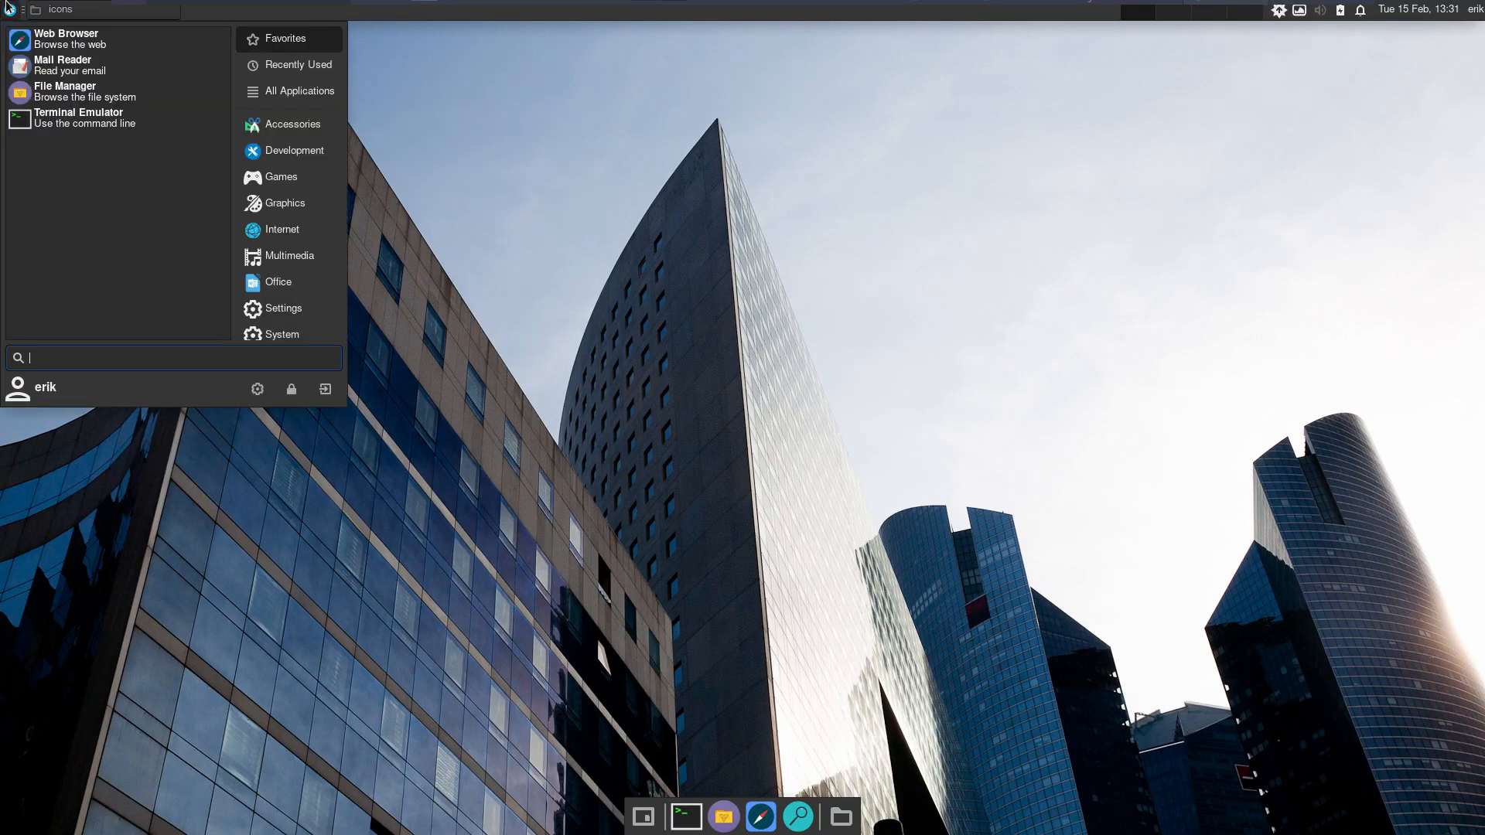
scroll(287, 277, down, 2)
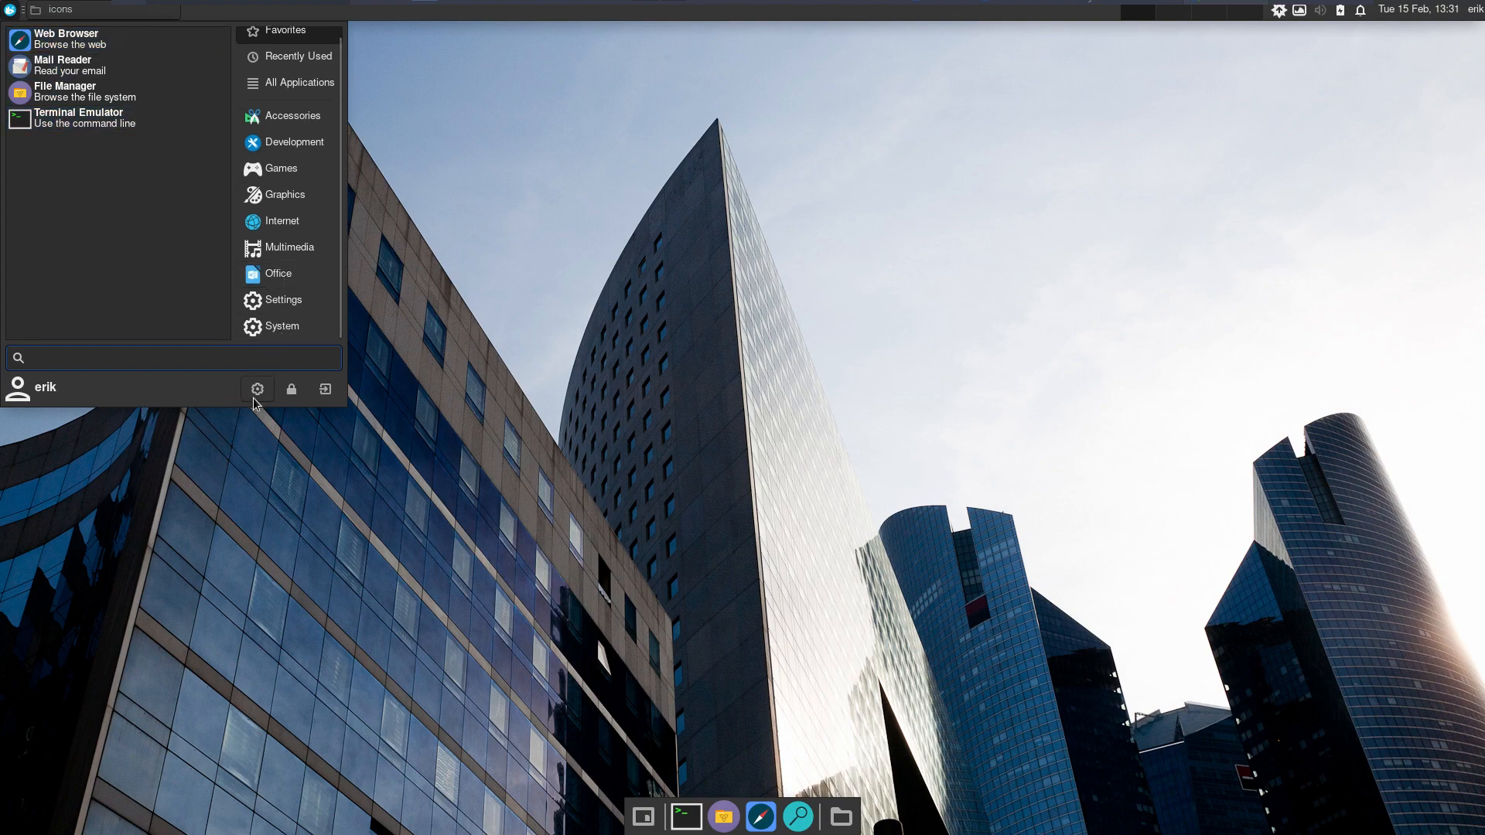
click(700, 562)
Open the index.theme file of the personal Tela circle nord dark theme from the .icons folder.
click(723, 817)
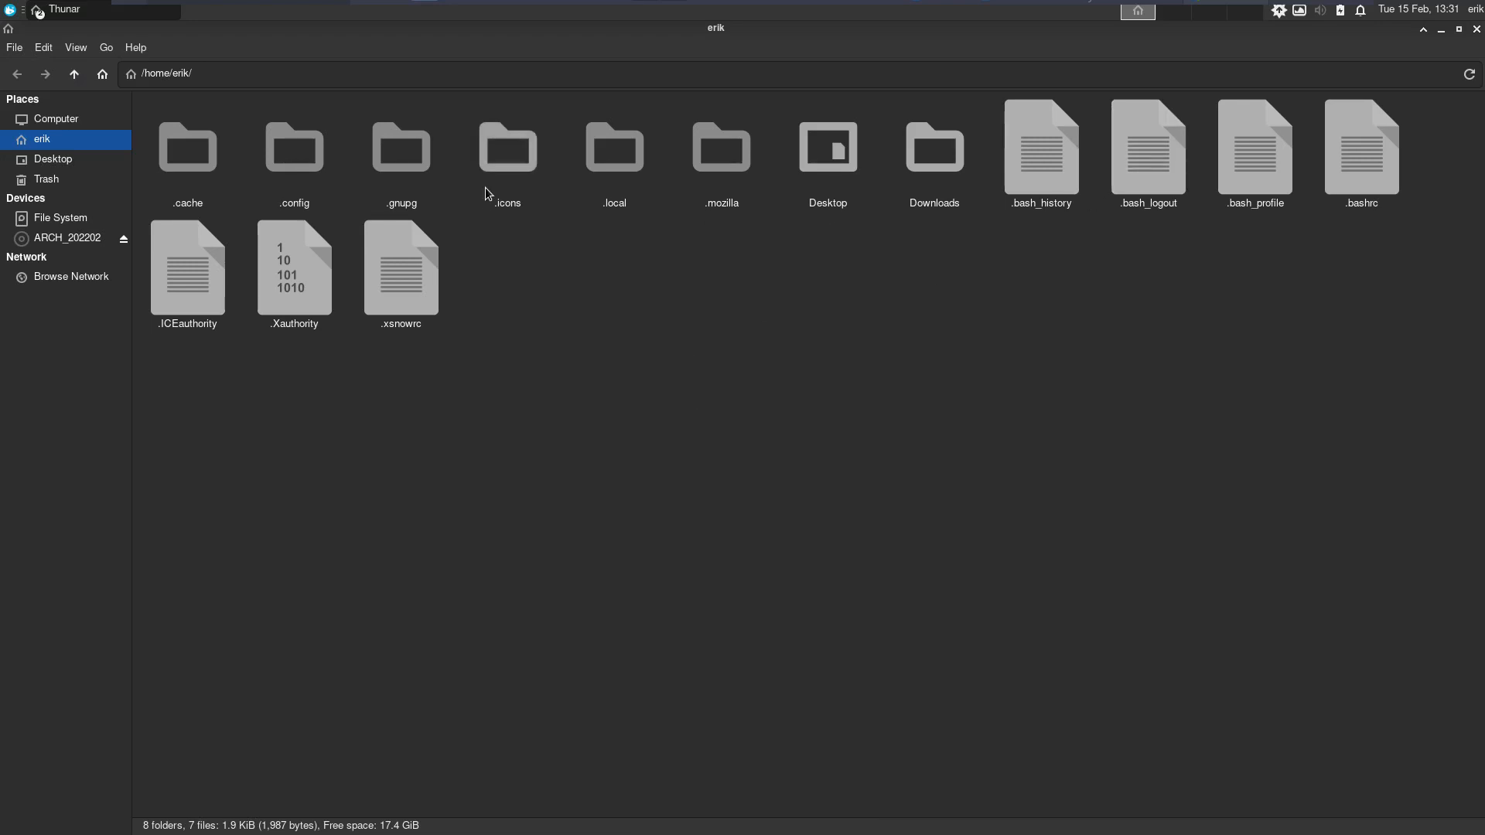
double_click(497, 166)
double_click(191, 168)
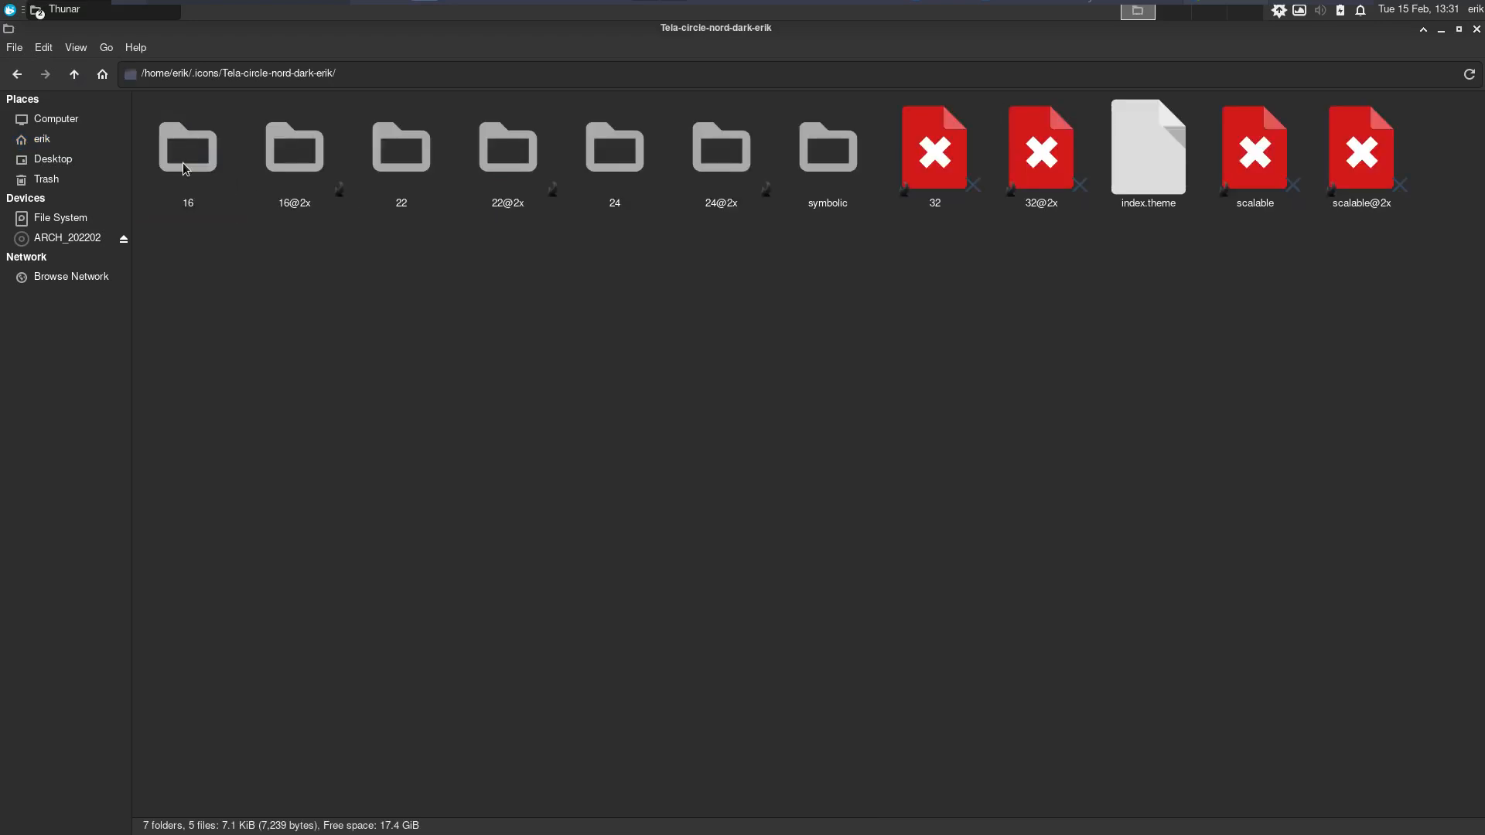
click(1139, 157)
double_click(1150, 158)
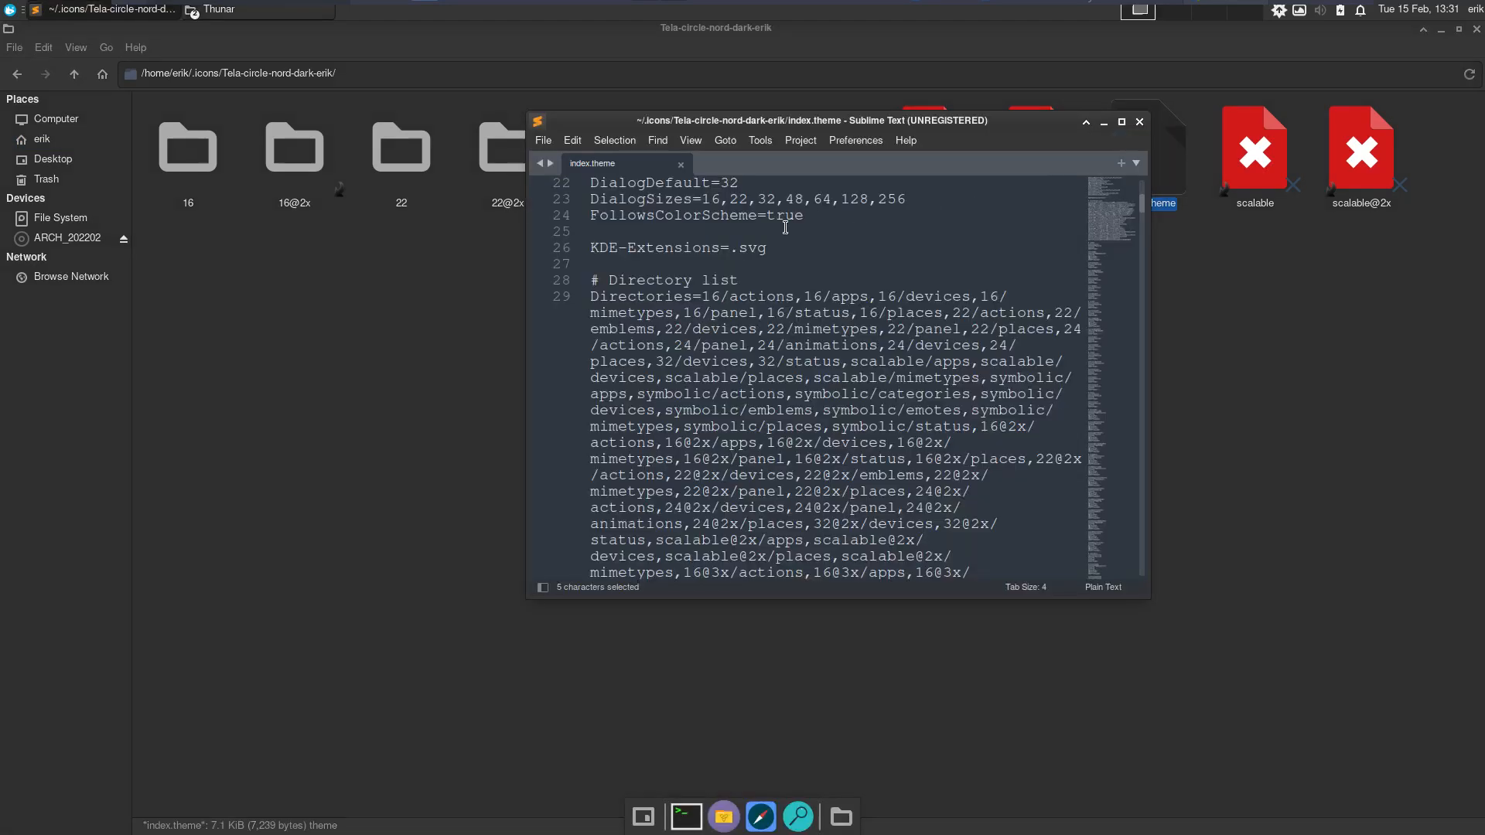
Change the Inherits line to hicolor,Surfn, save index.theme and close the editor.
scroll(662, 221, up, 7)
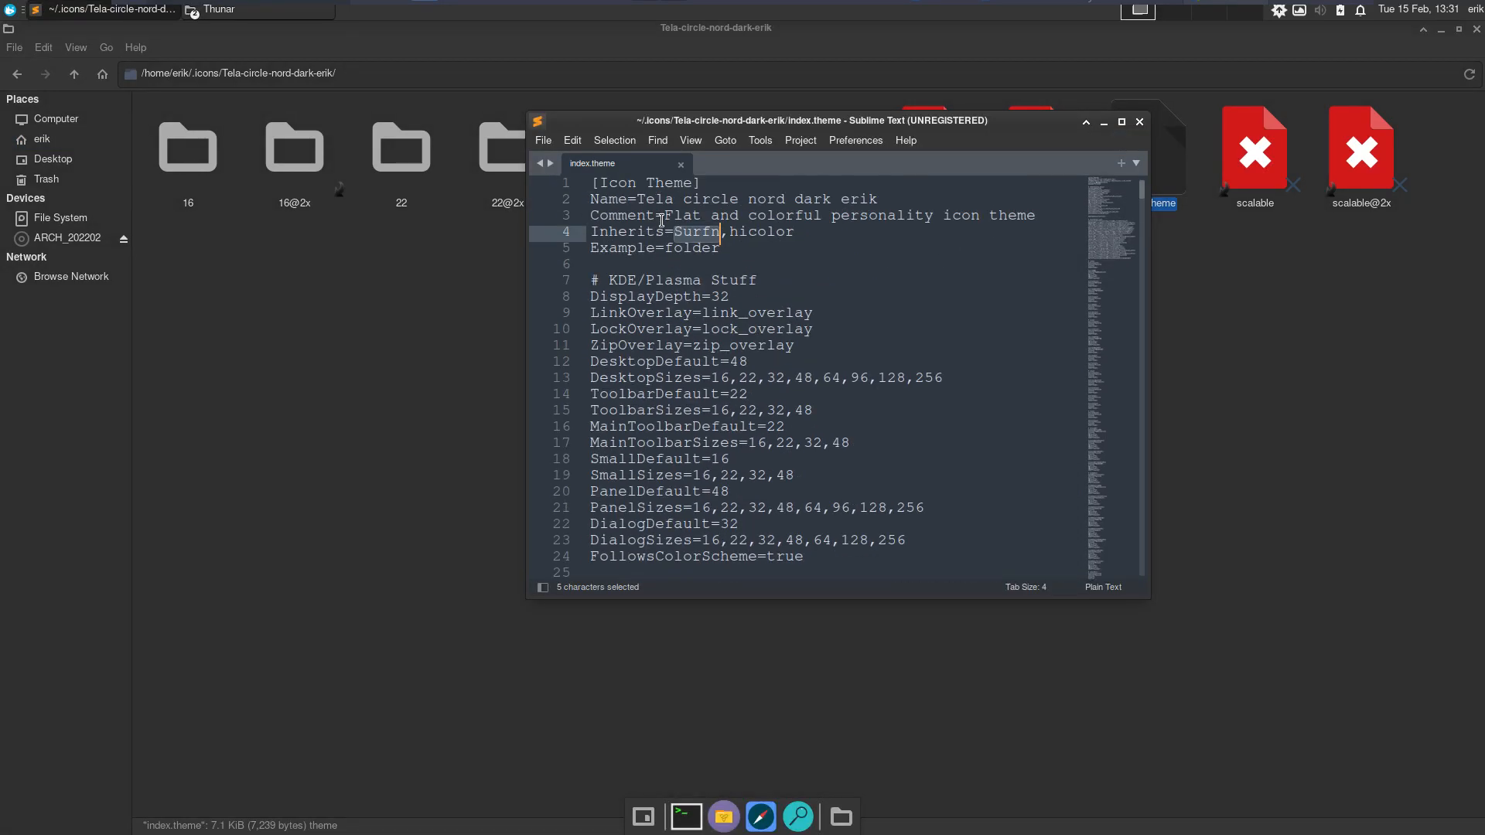
drag(674, 225, 728, 236)
key(ctrl+x)
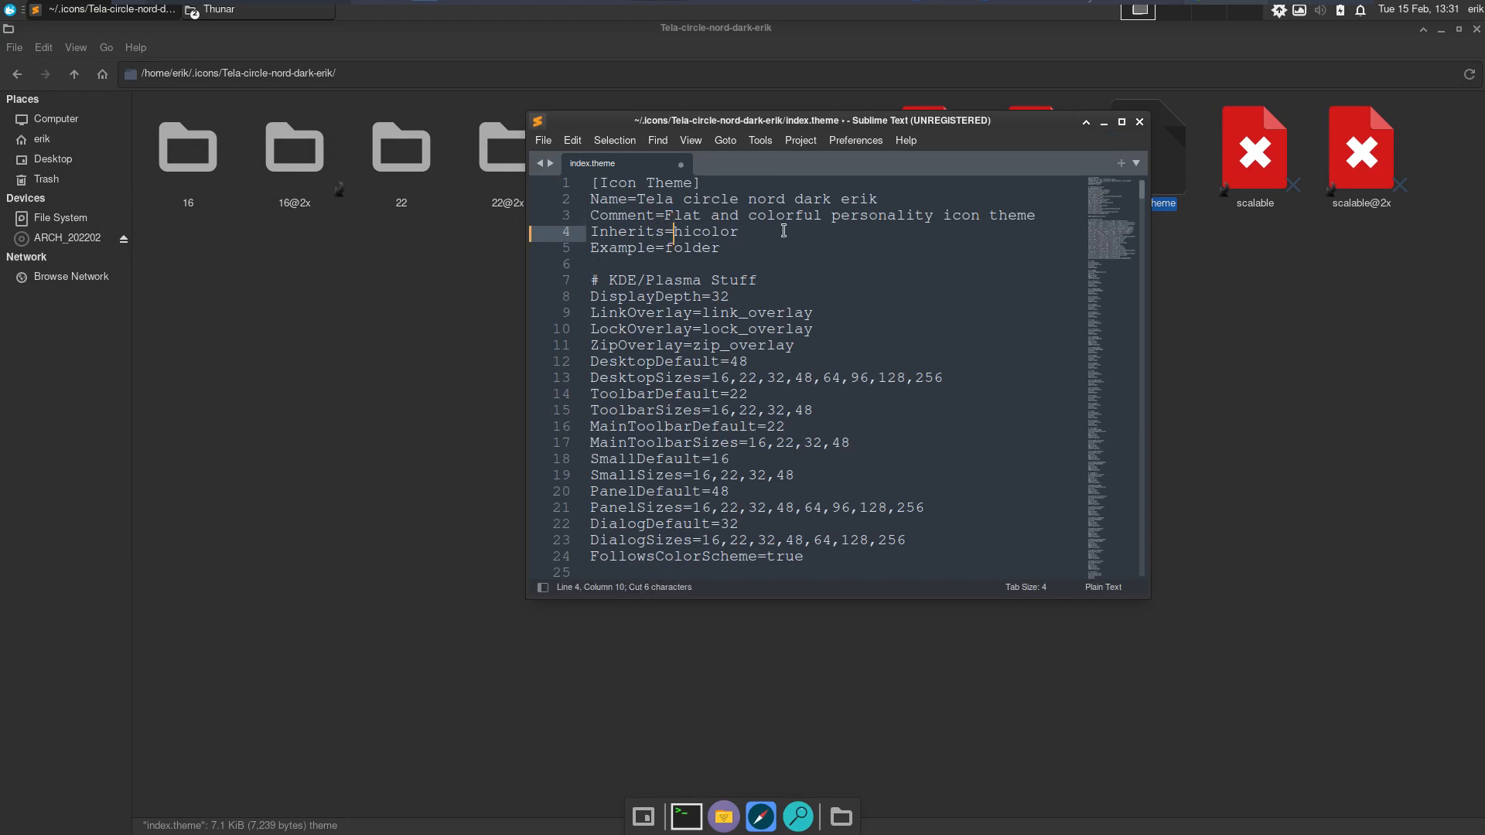
text(,)
key(ctrl+s)
key(ctrl+c)
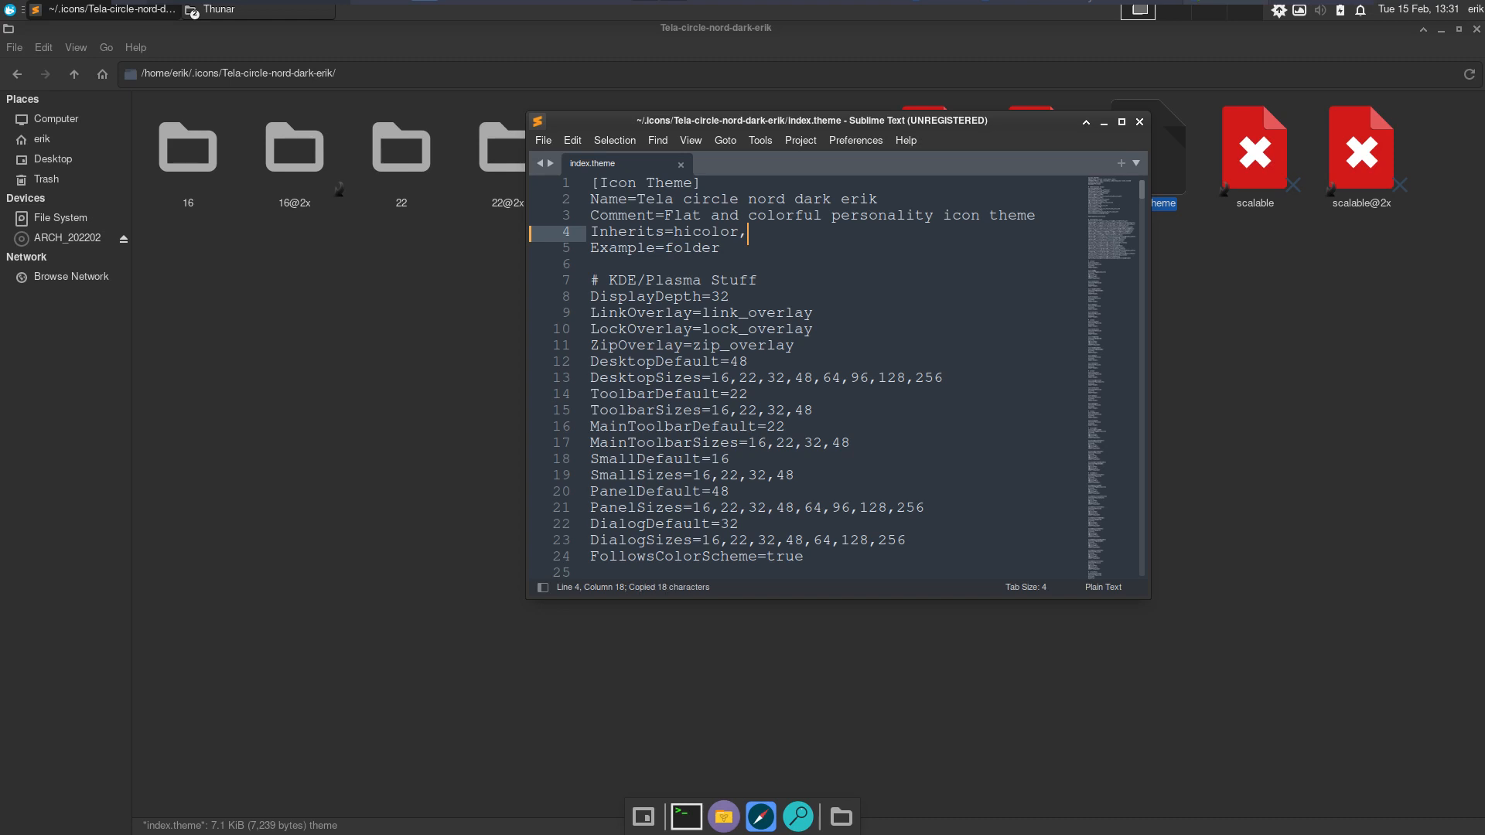
text(Surfdn)
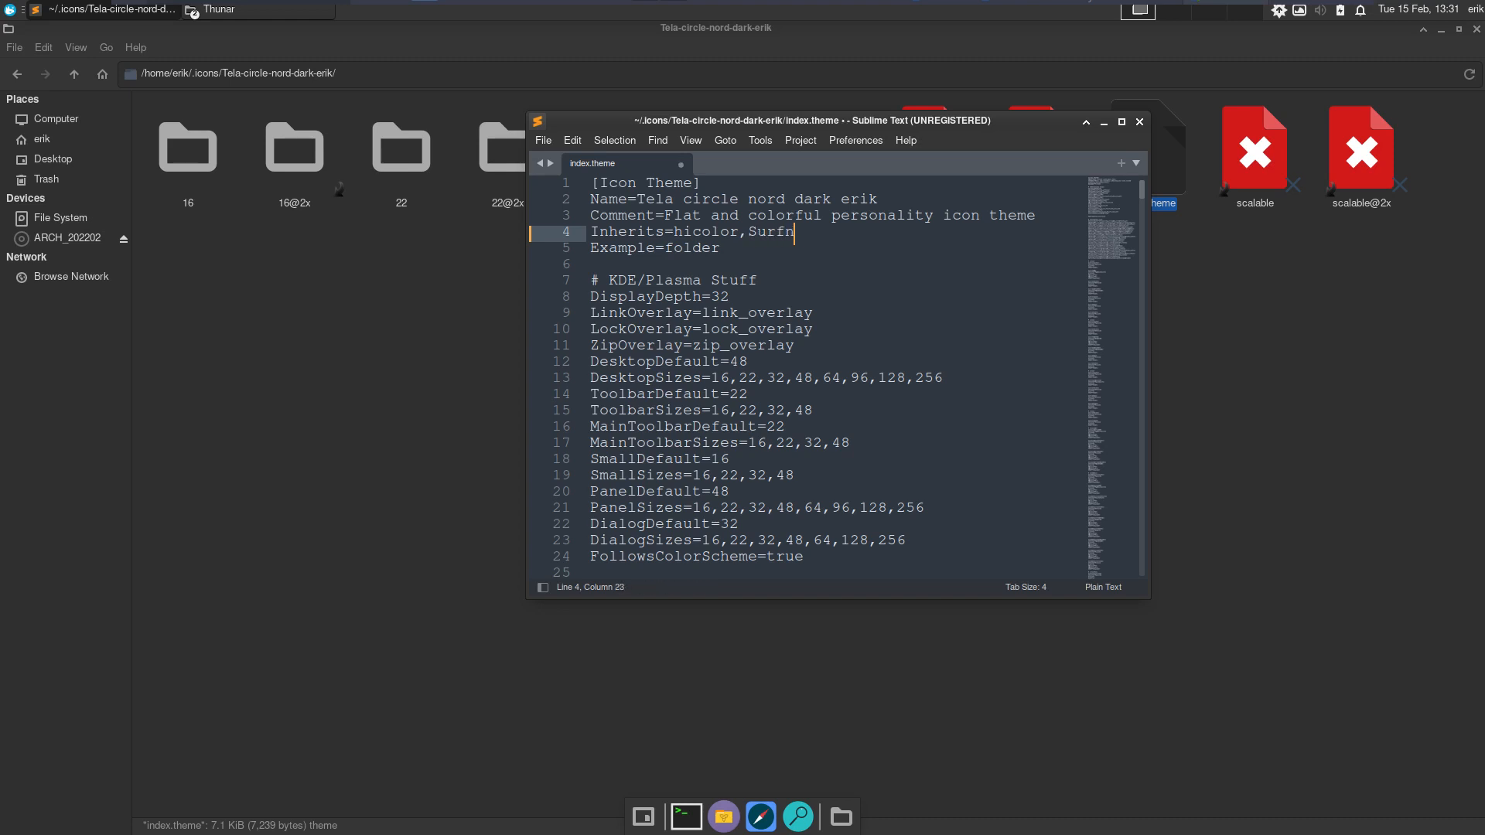
key(ctrl+s)
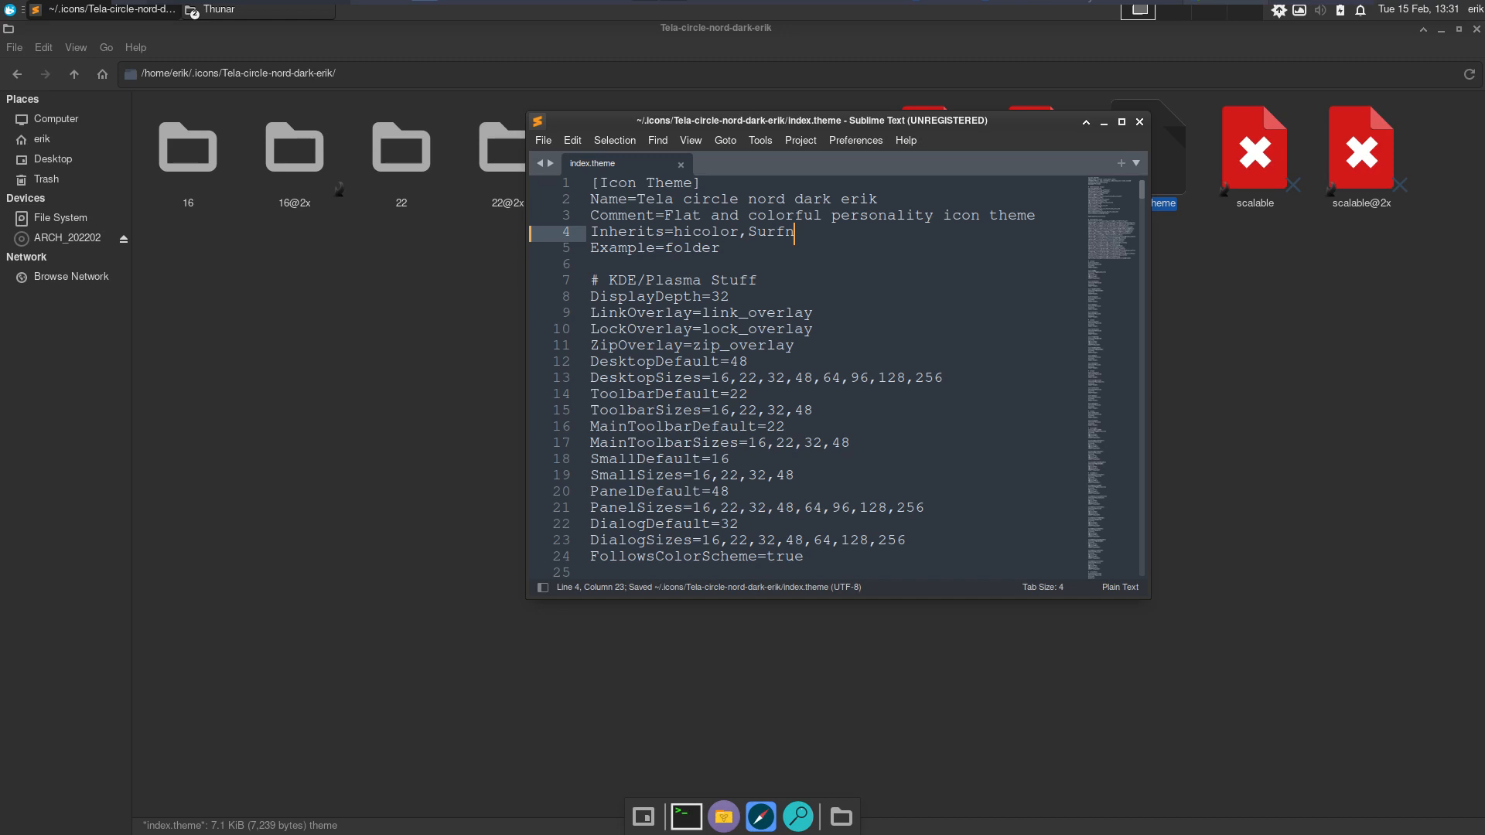
click(1140, 121)
right_click(558, 385)
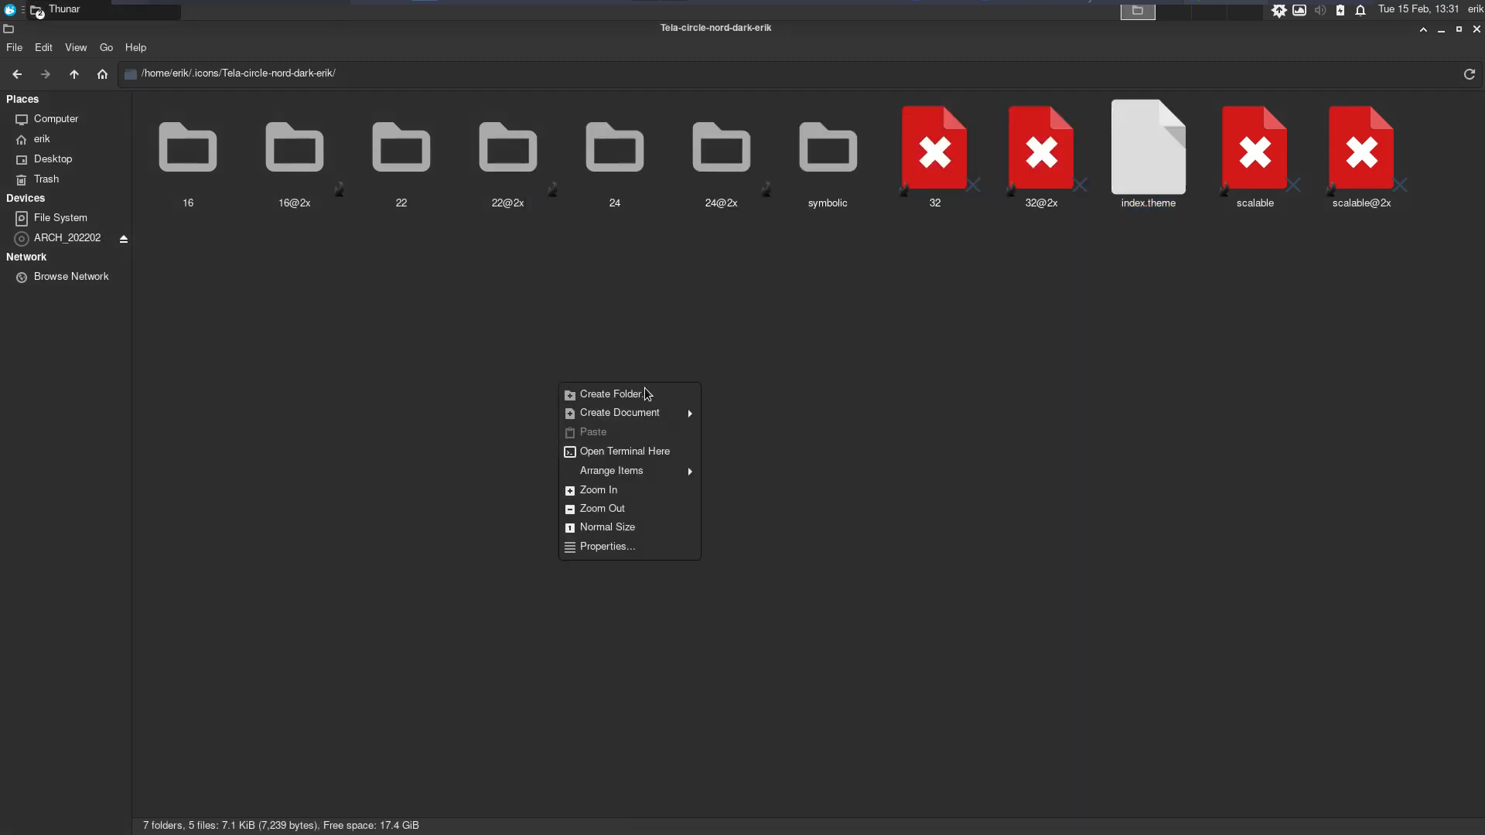
click(669, 454)
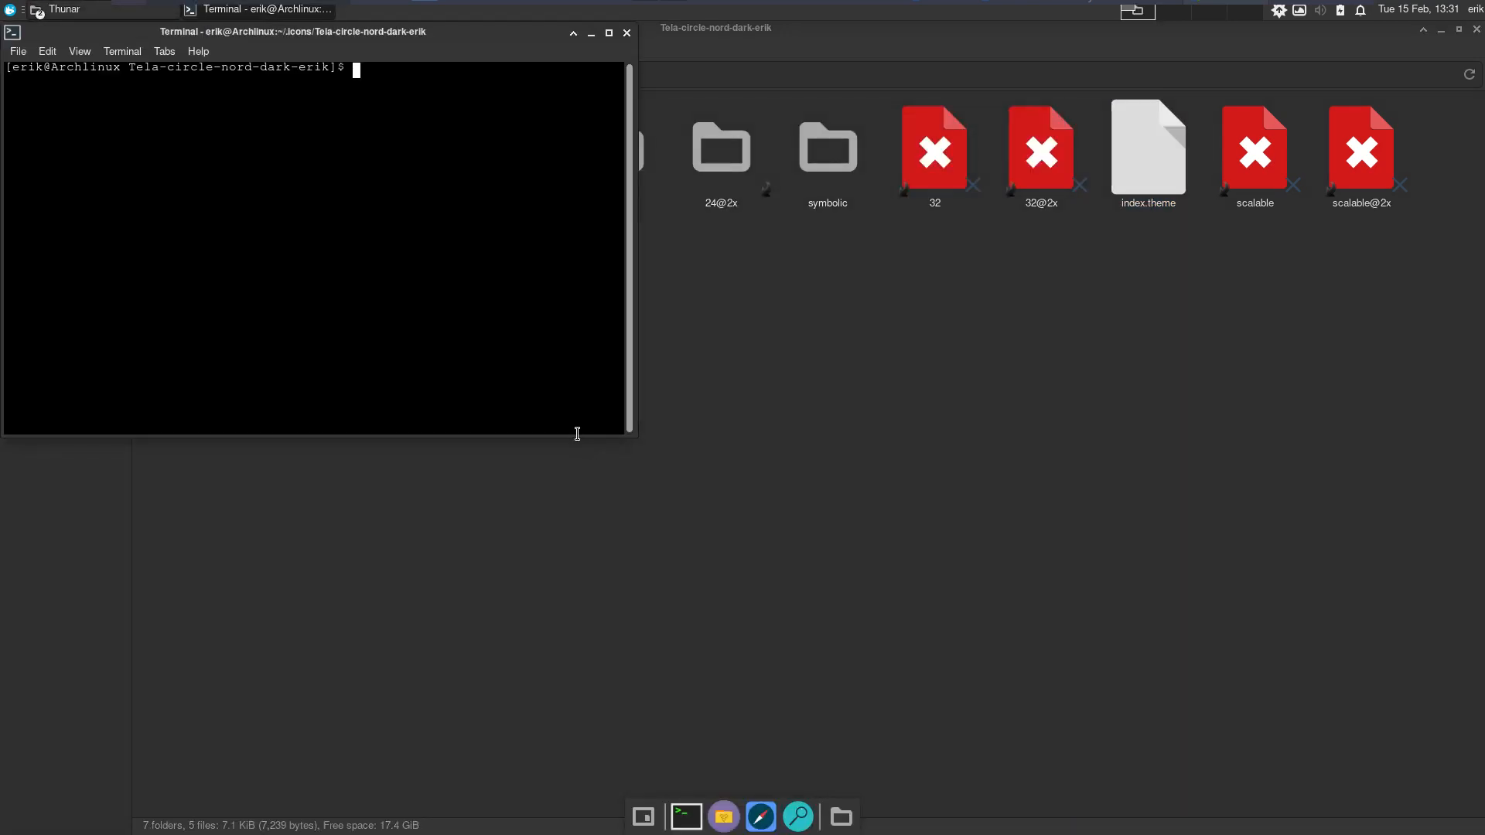
click(627, 33)
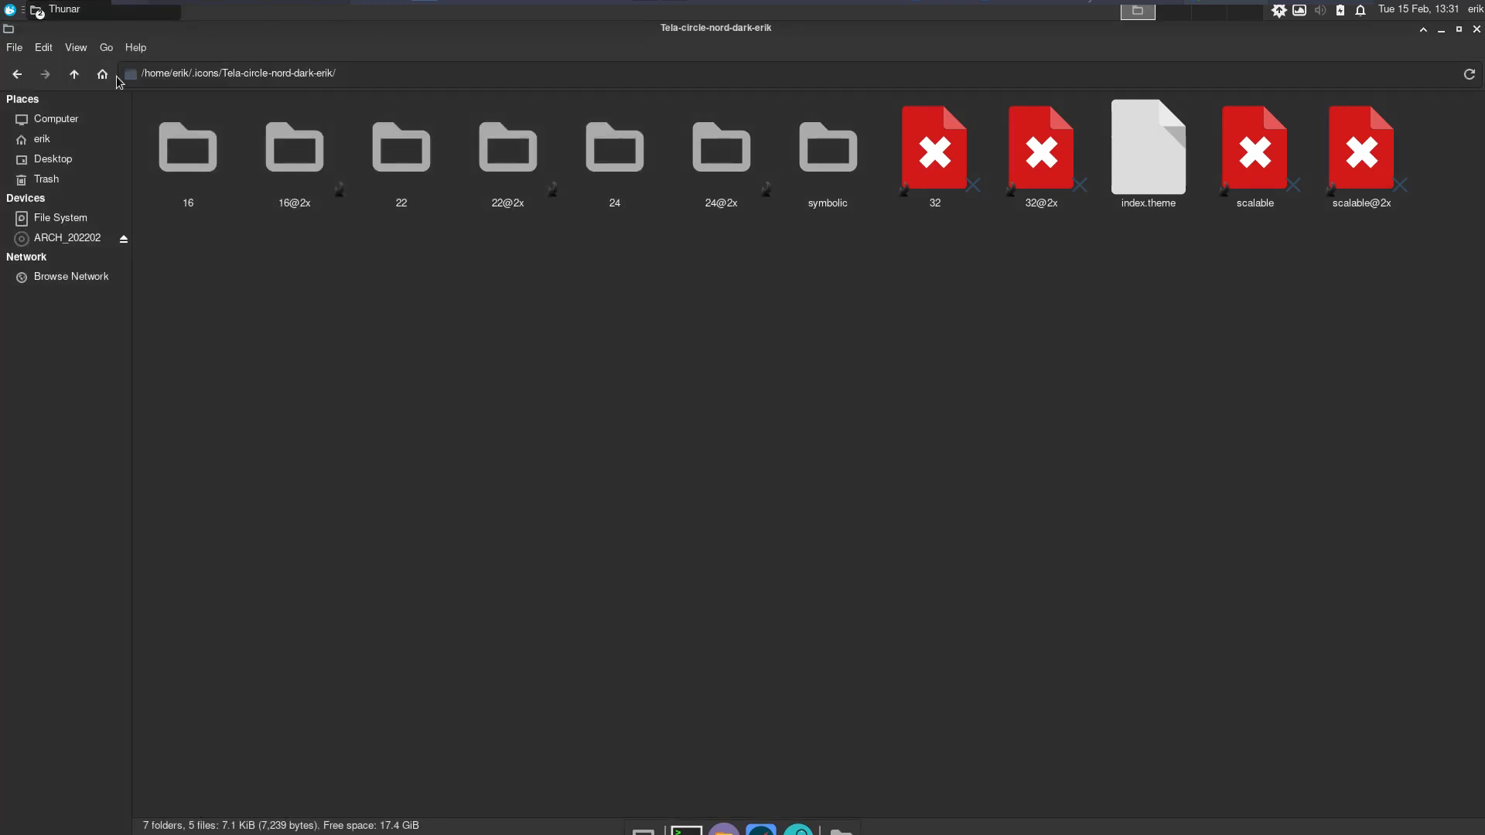
Open a terminal in the .icons folder and run gtk-update-icon-cache on the personal Tela circle nord dark folder.
click(74, 74)
right_click(512, 283)
click(586, 353)
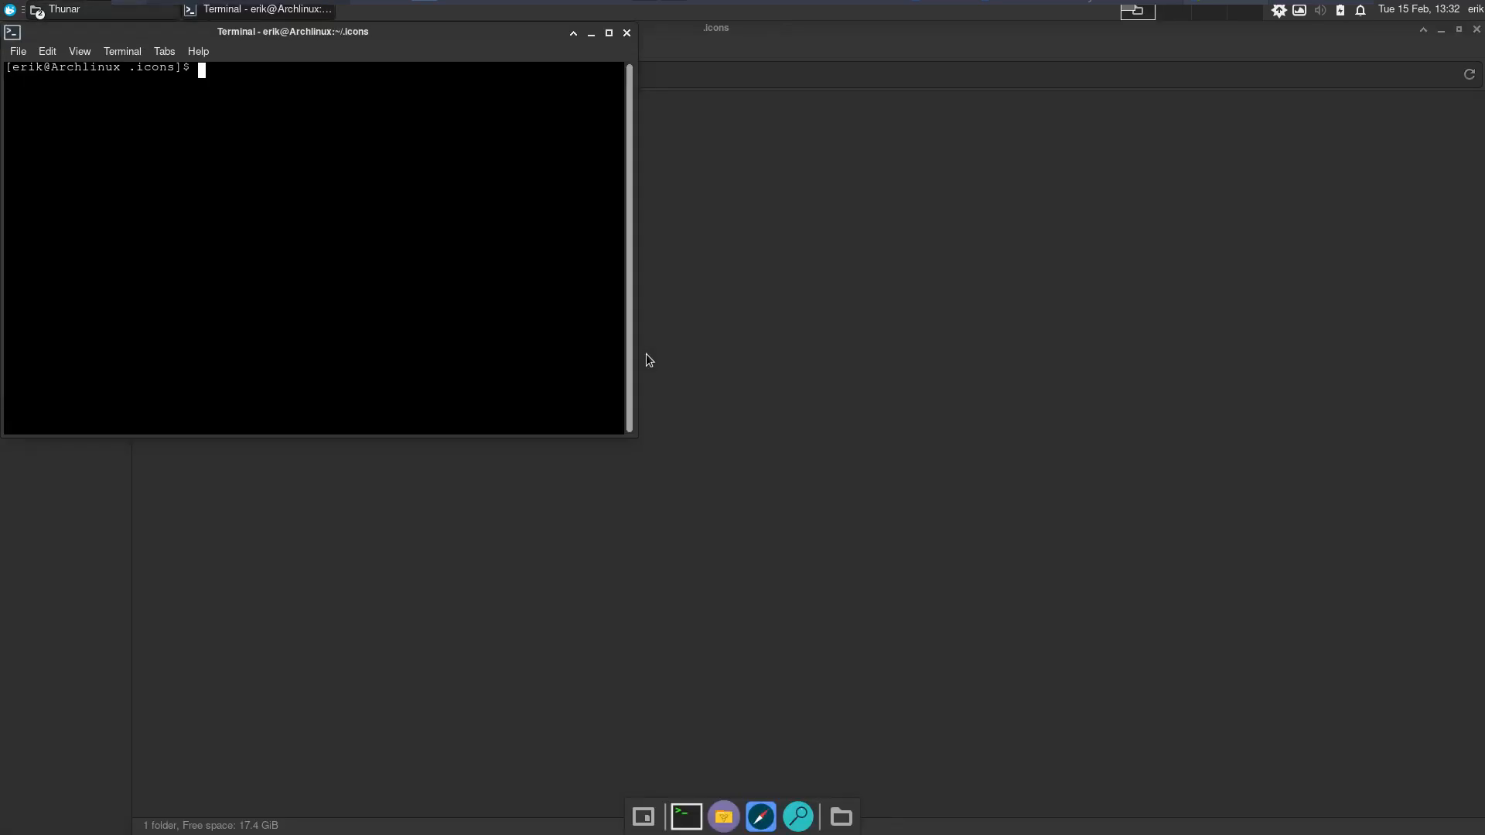
drag(353, 27, 811, 245)
text(gt)
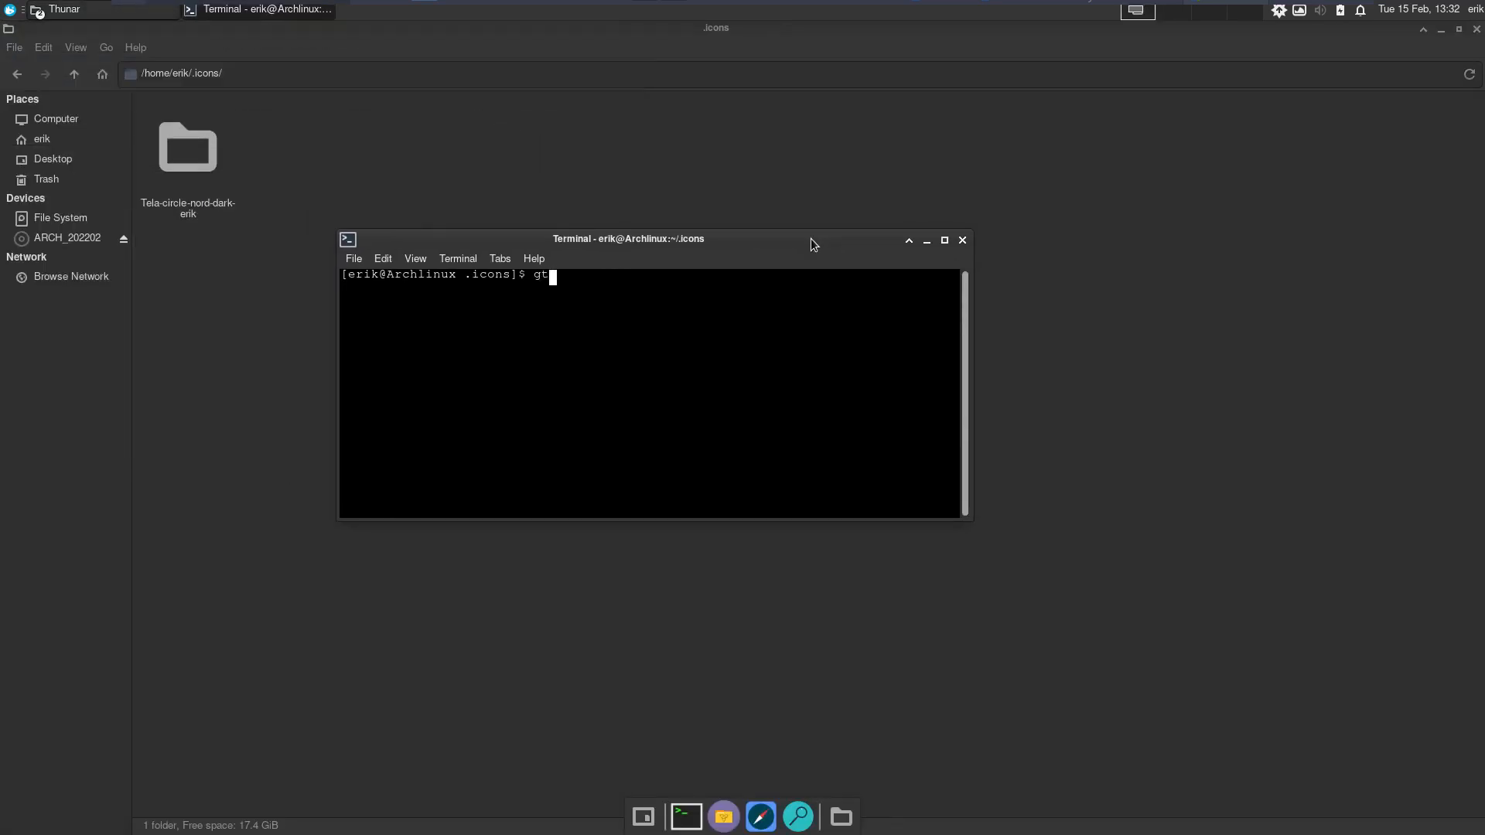
text(k-)
key(Tab)
key(Tab)
text(up)
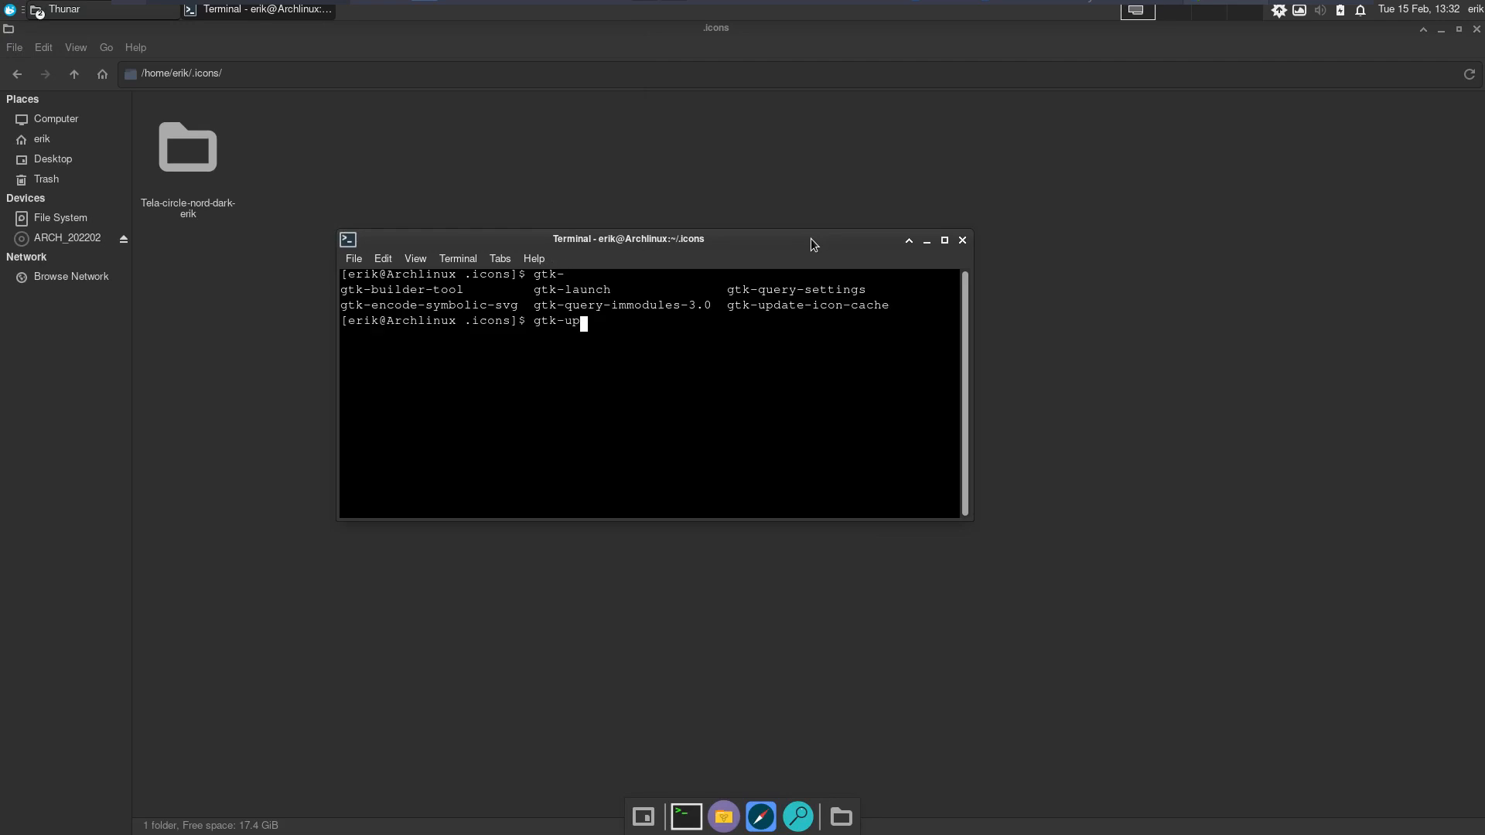
key(Tab)
text(Te)
key(Tab)
key(Return)
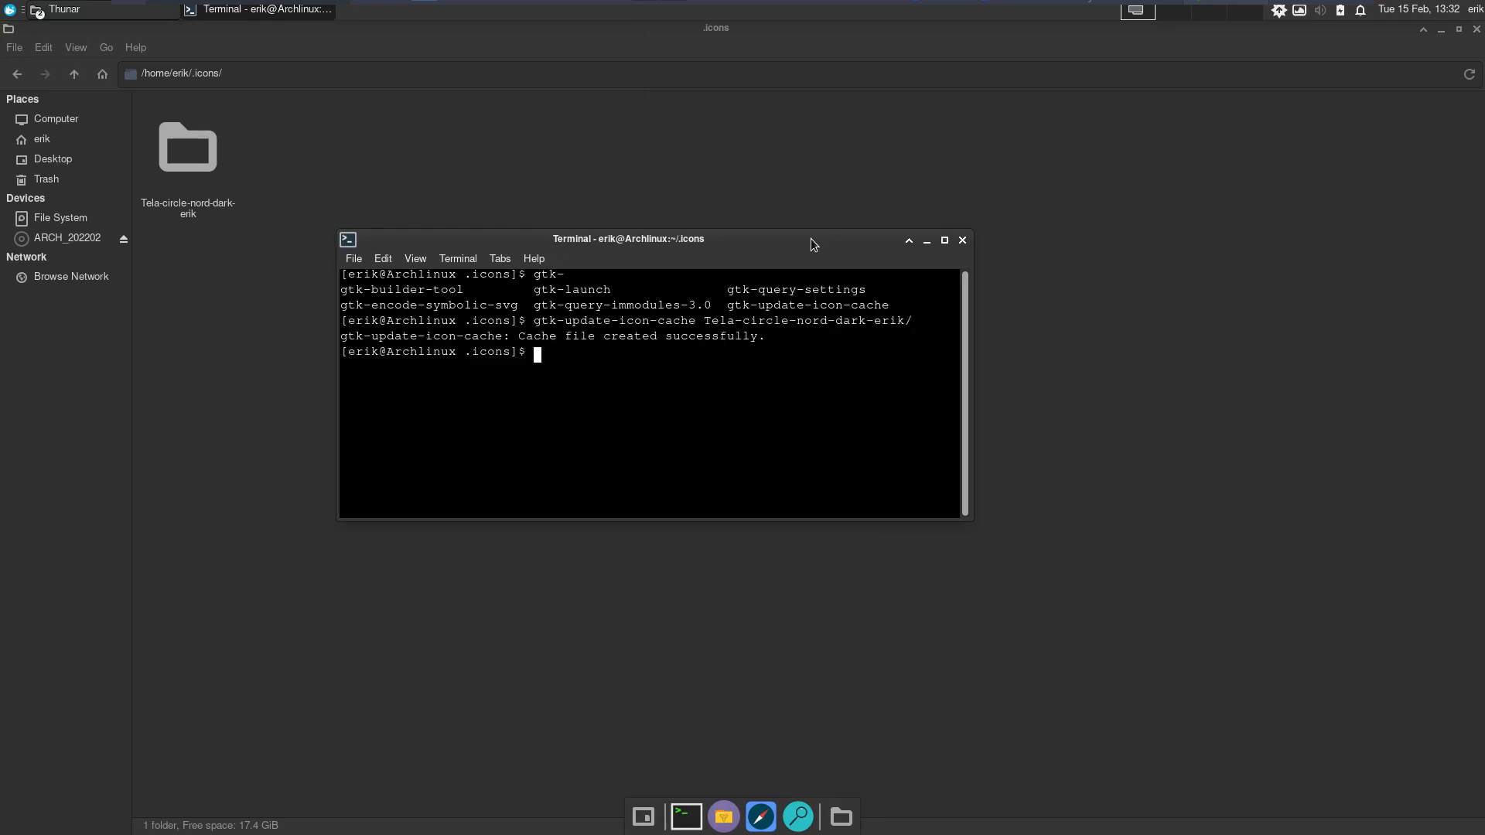
Close the terminal and check the favourite and category icons in the applications menu.
click(963, 240)
click(12, 11)
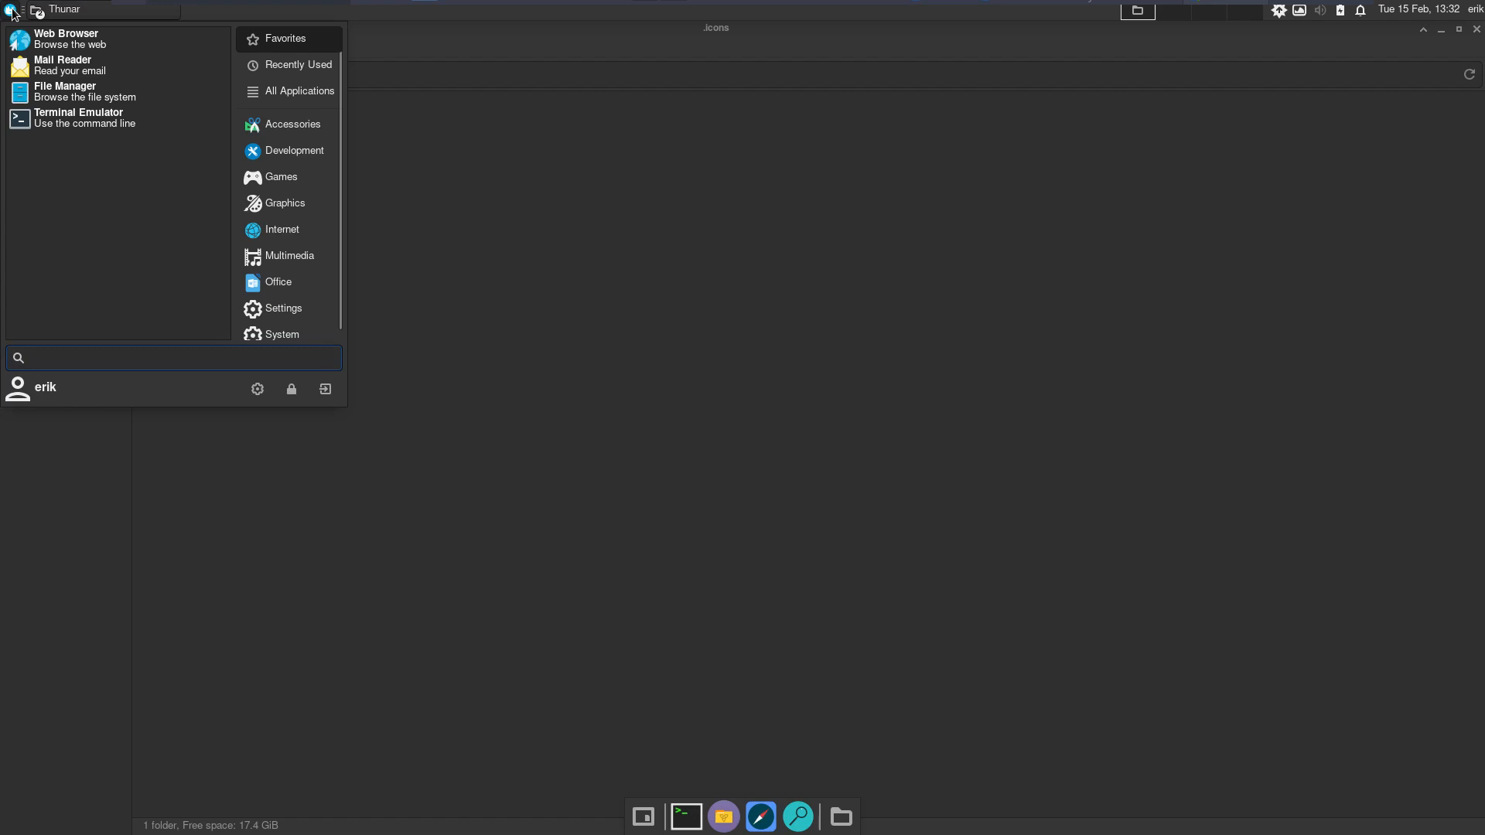
click(697, 474)
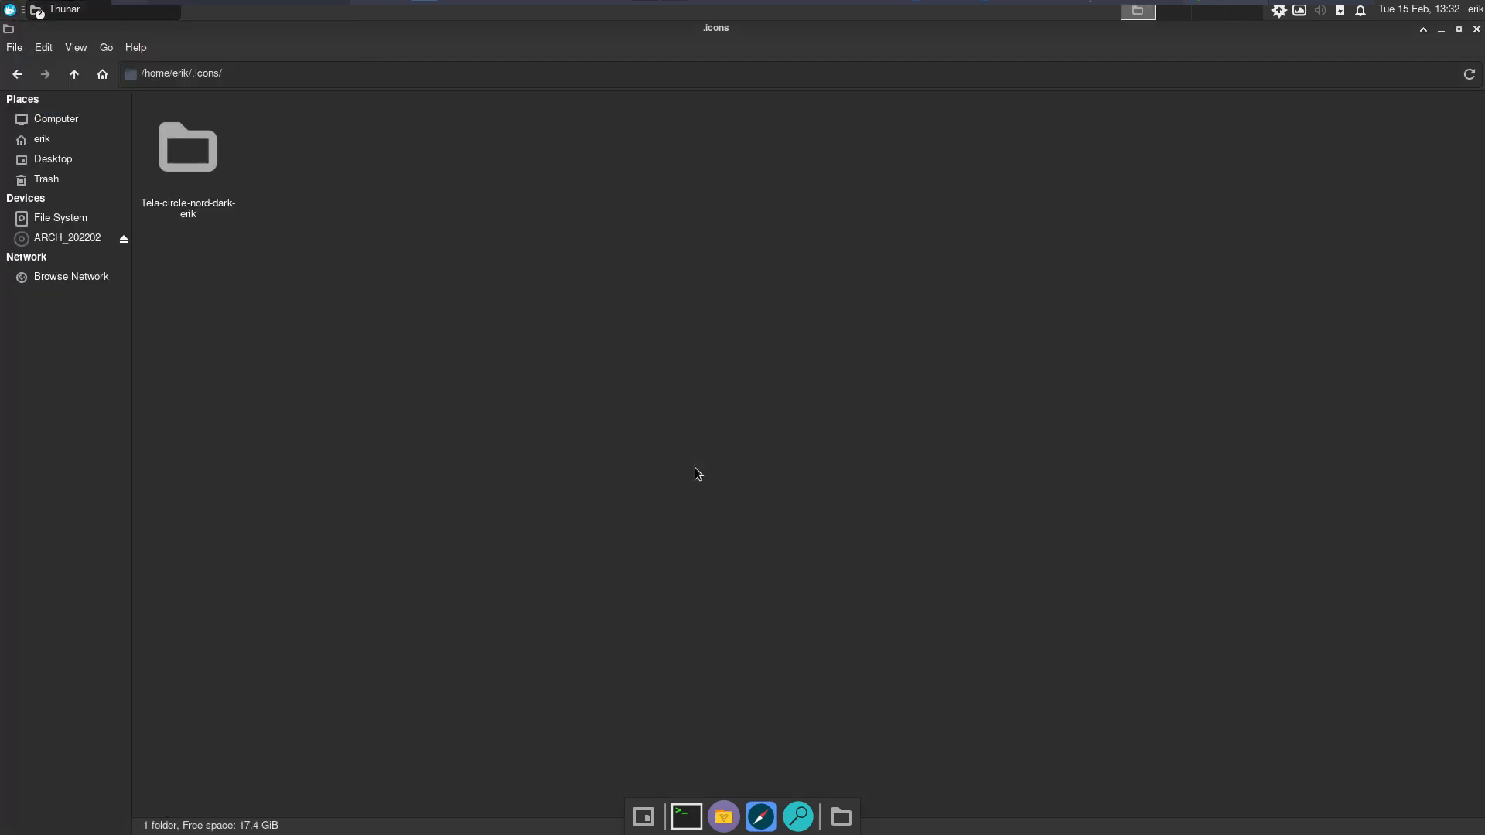
Remove Surfn from the Inherits line of the personal theme's index.theme, leaving only hicolor, then save and close the file.
double_click(184, 153)
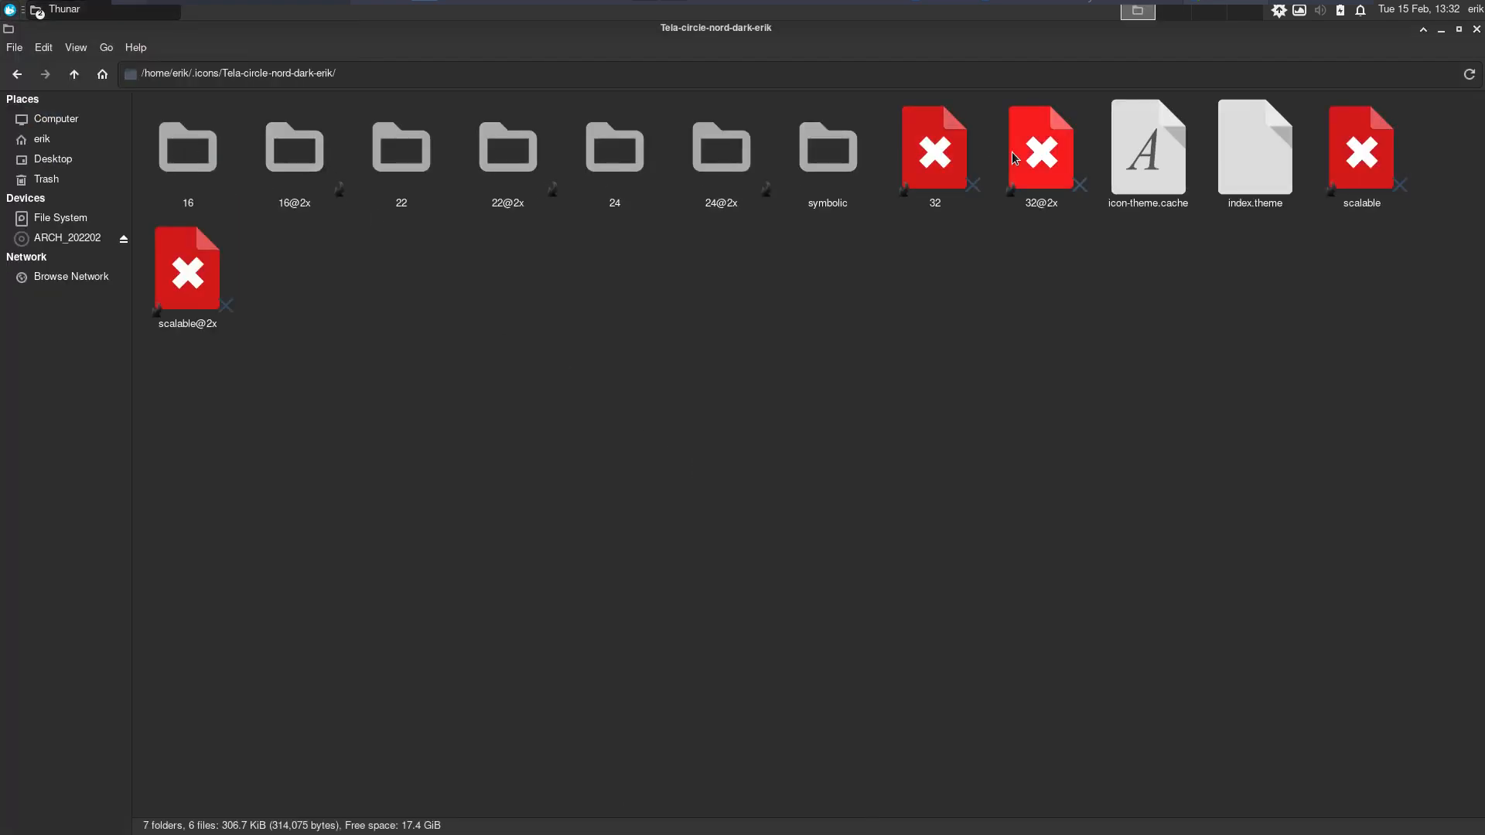
click(1239, 169)
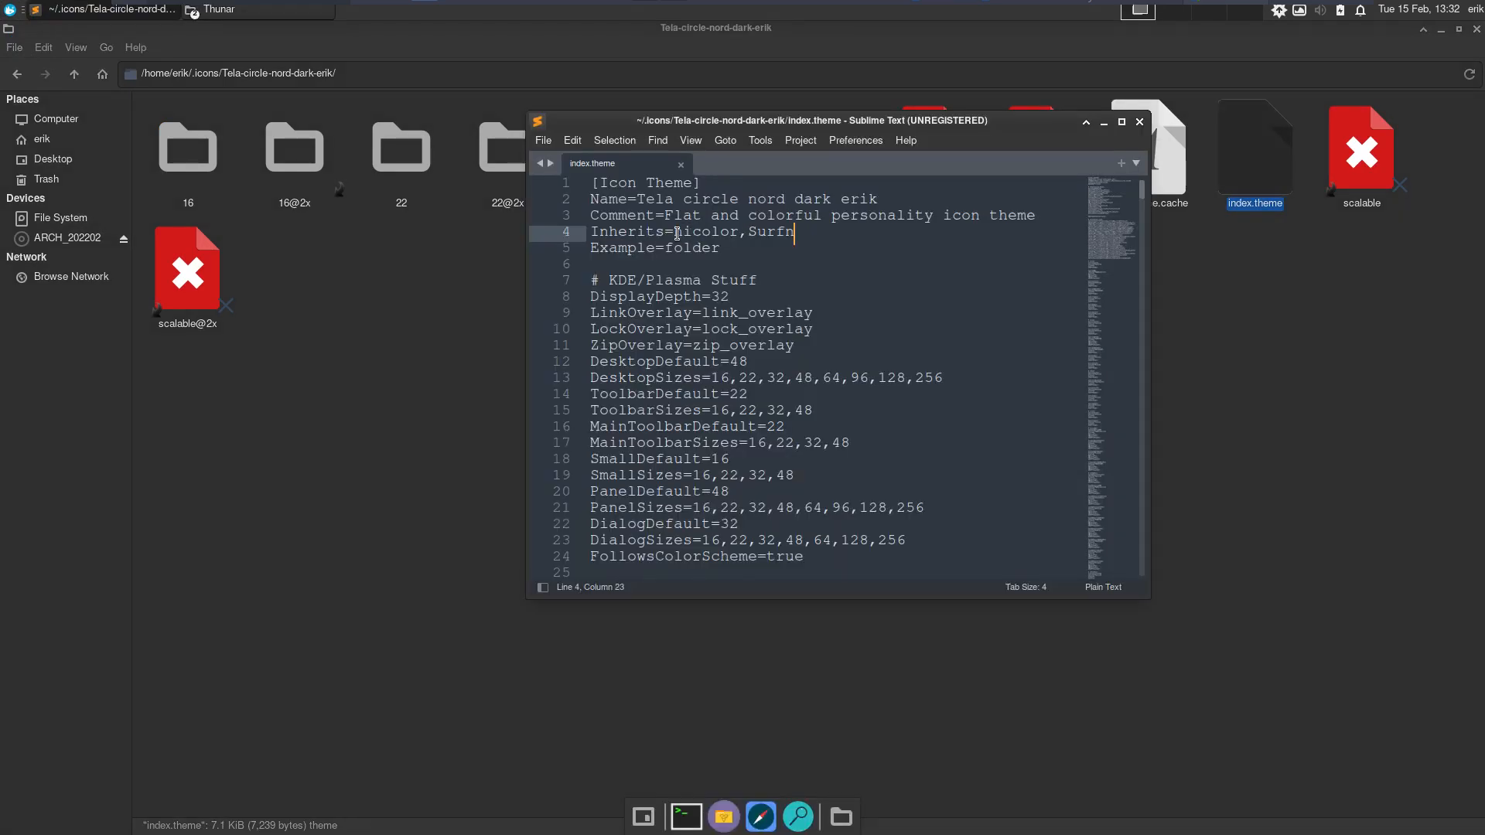
drag(740, 232, 796, 231)
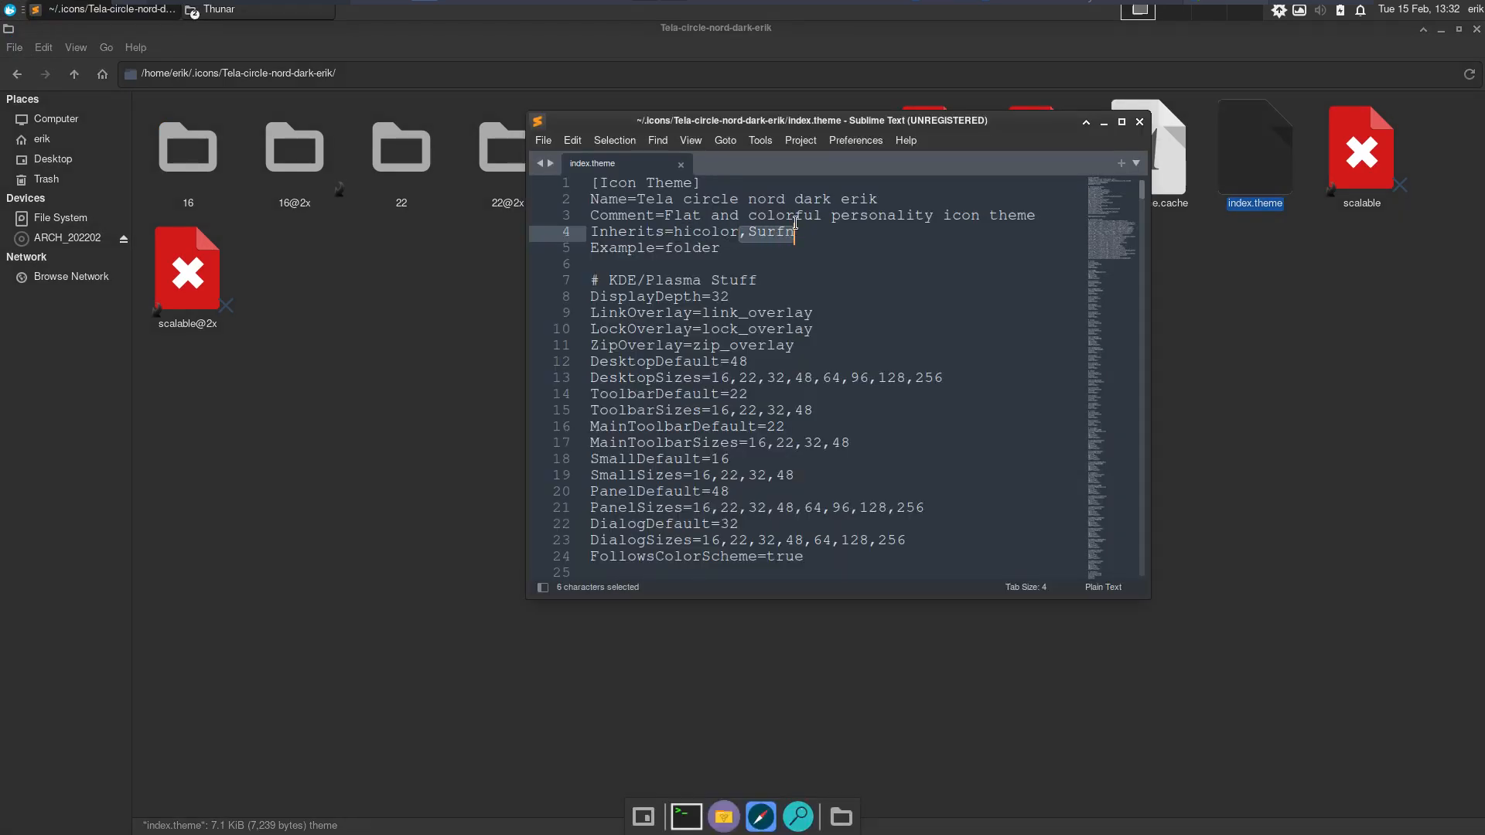
key(BackSpace)
key(ctrl+s)
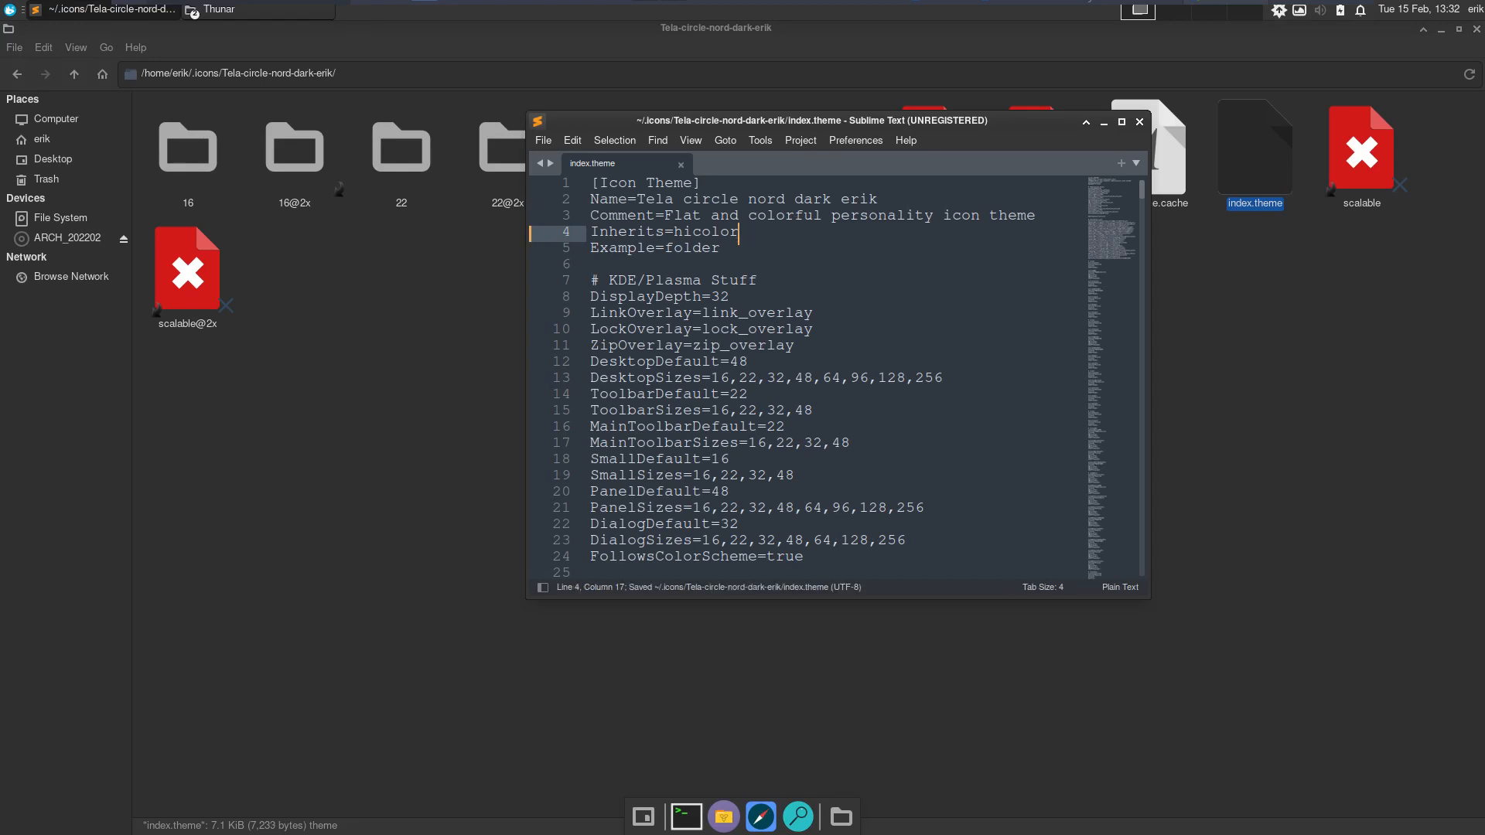
click(1139, 122)
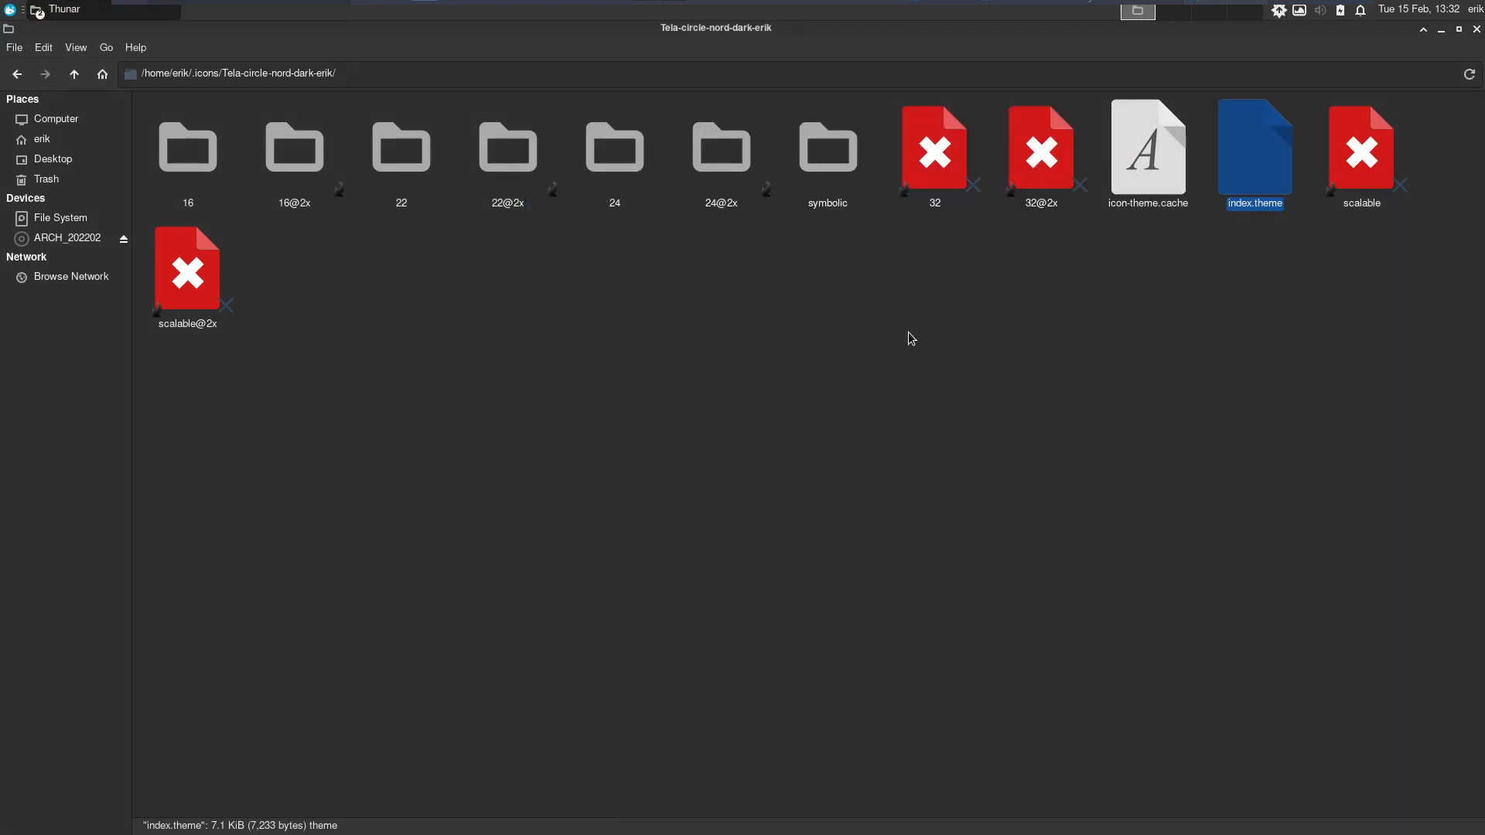
Restore the folder window's smaller size and rerun gtk-update-icon-cache on the personal theme from a terminal in .icons.
double_click(321, 47)
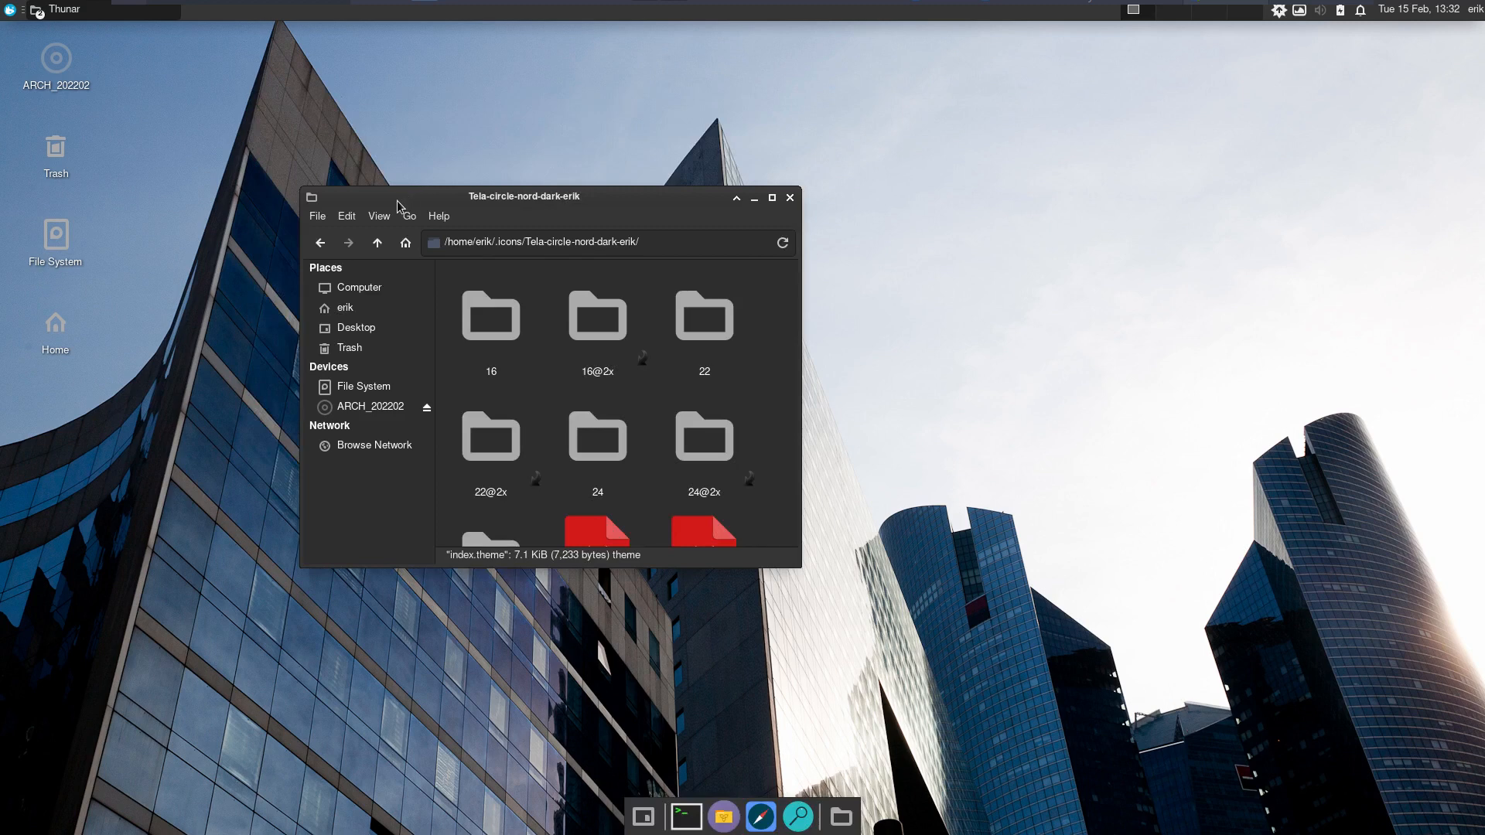
click(378, 242)
right_click(637, 321)
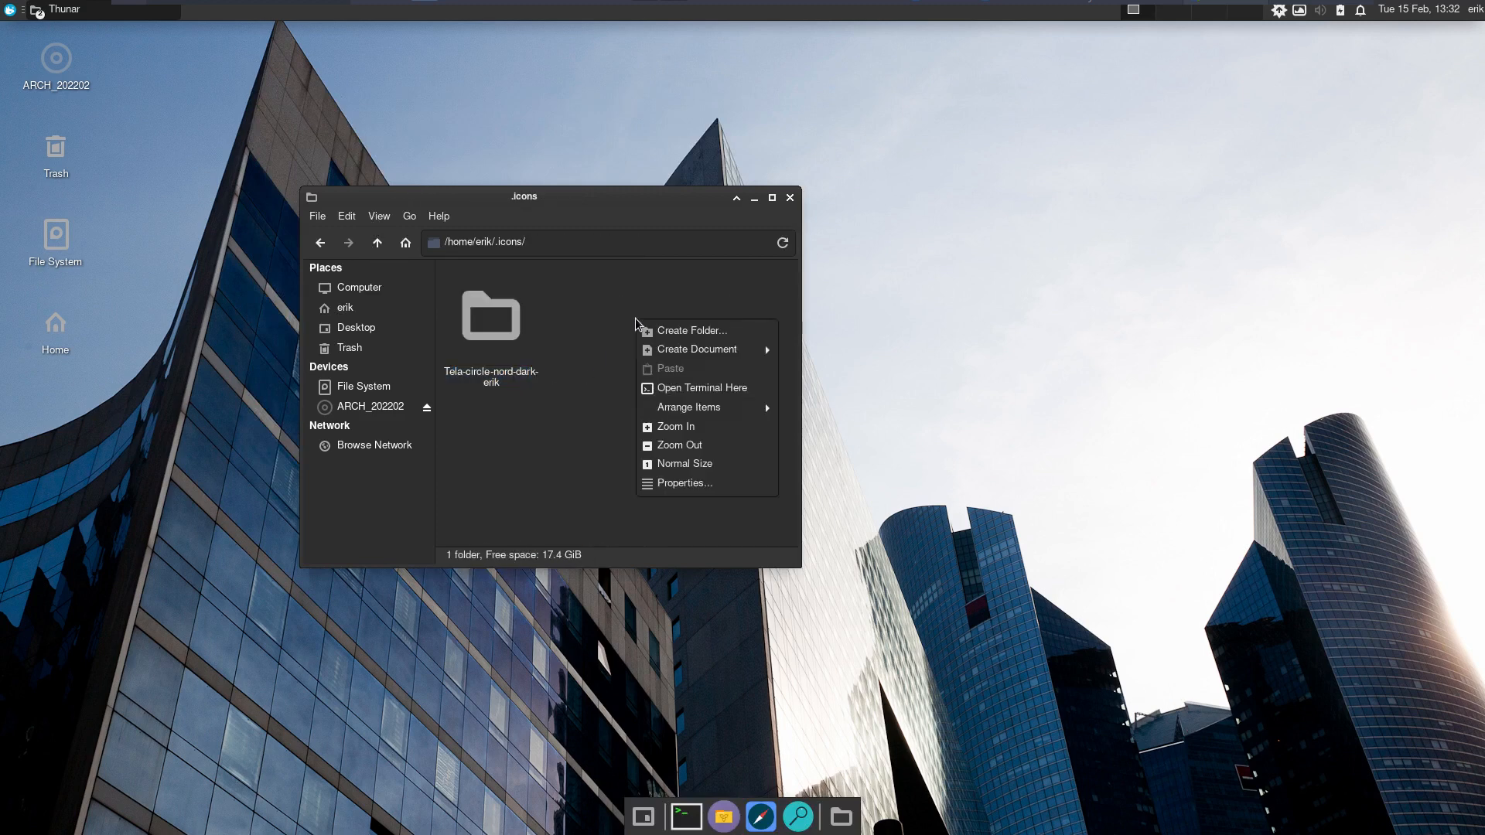
click(697, 385)
key(ctrl+shift+v)
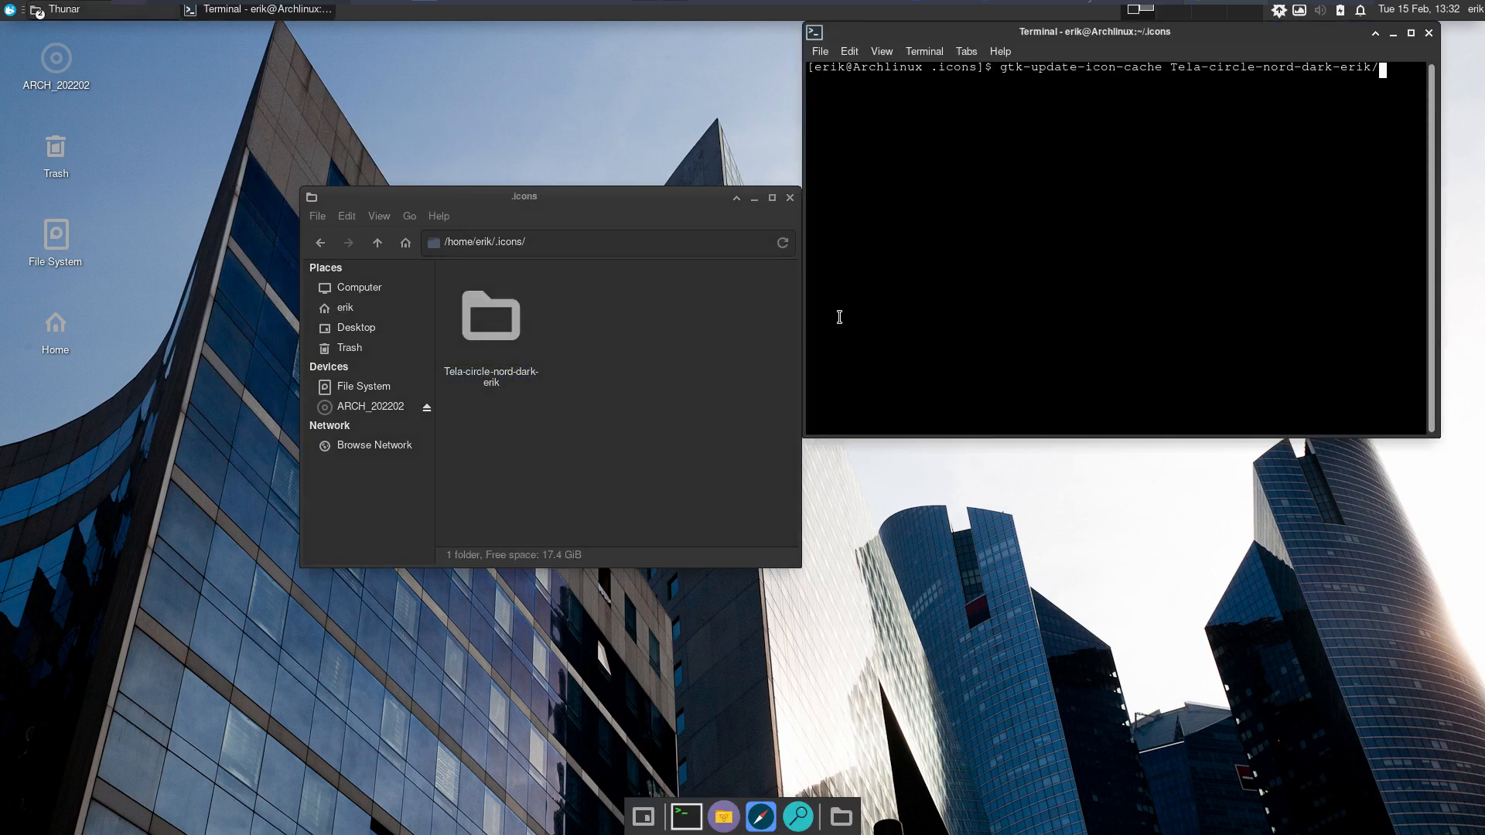
key(Return)
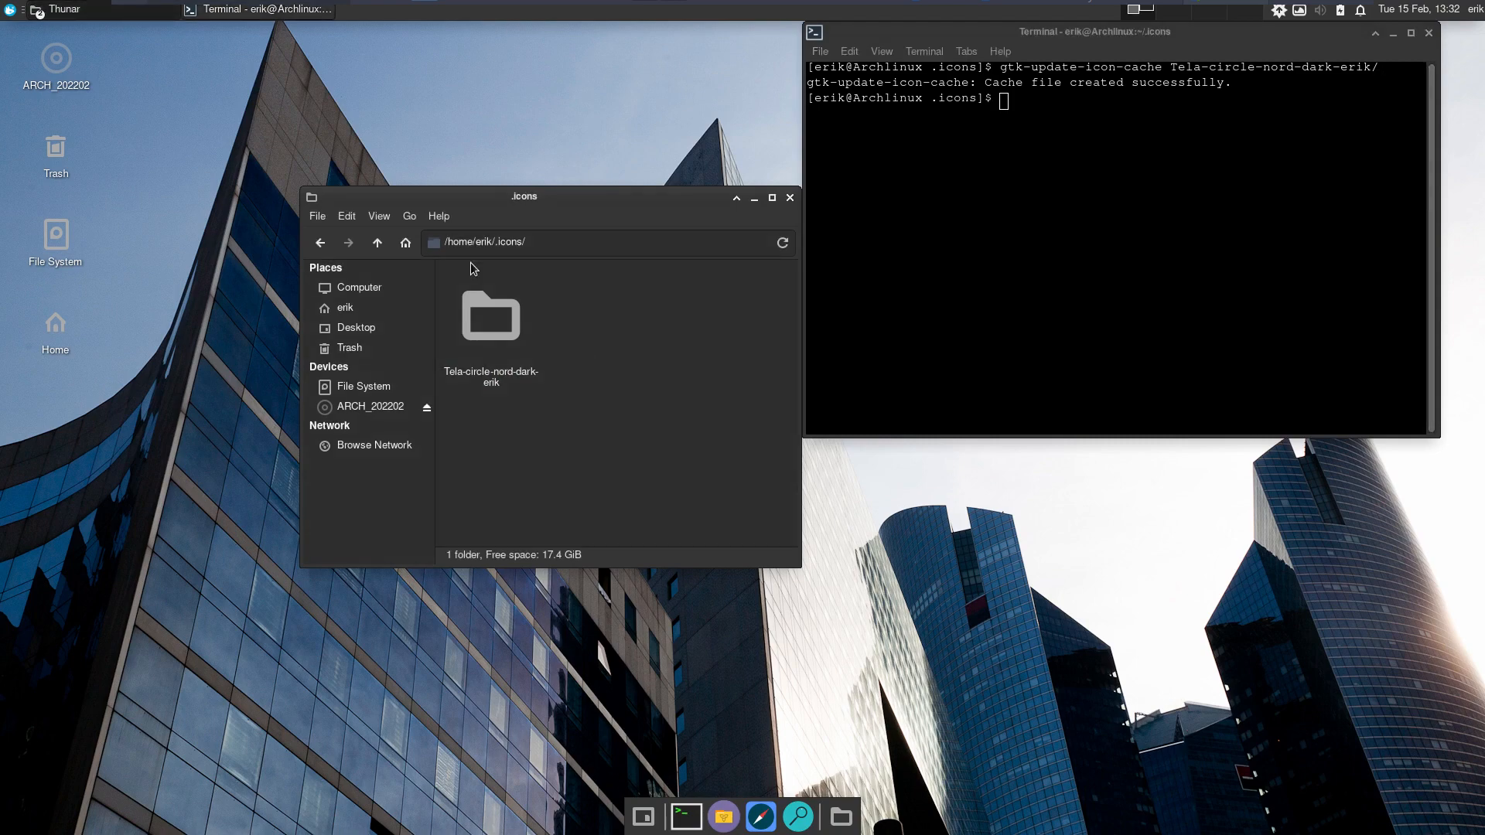
In the Appearance settings, switch the icon theme to Tela circle nord dark and back to the personal version.
click(6, 11)
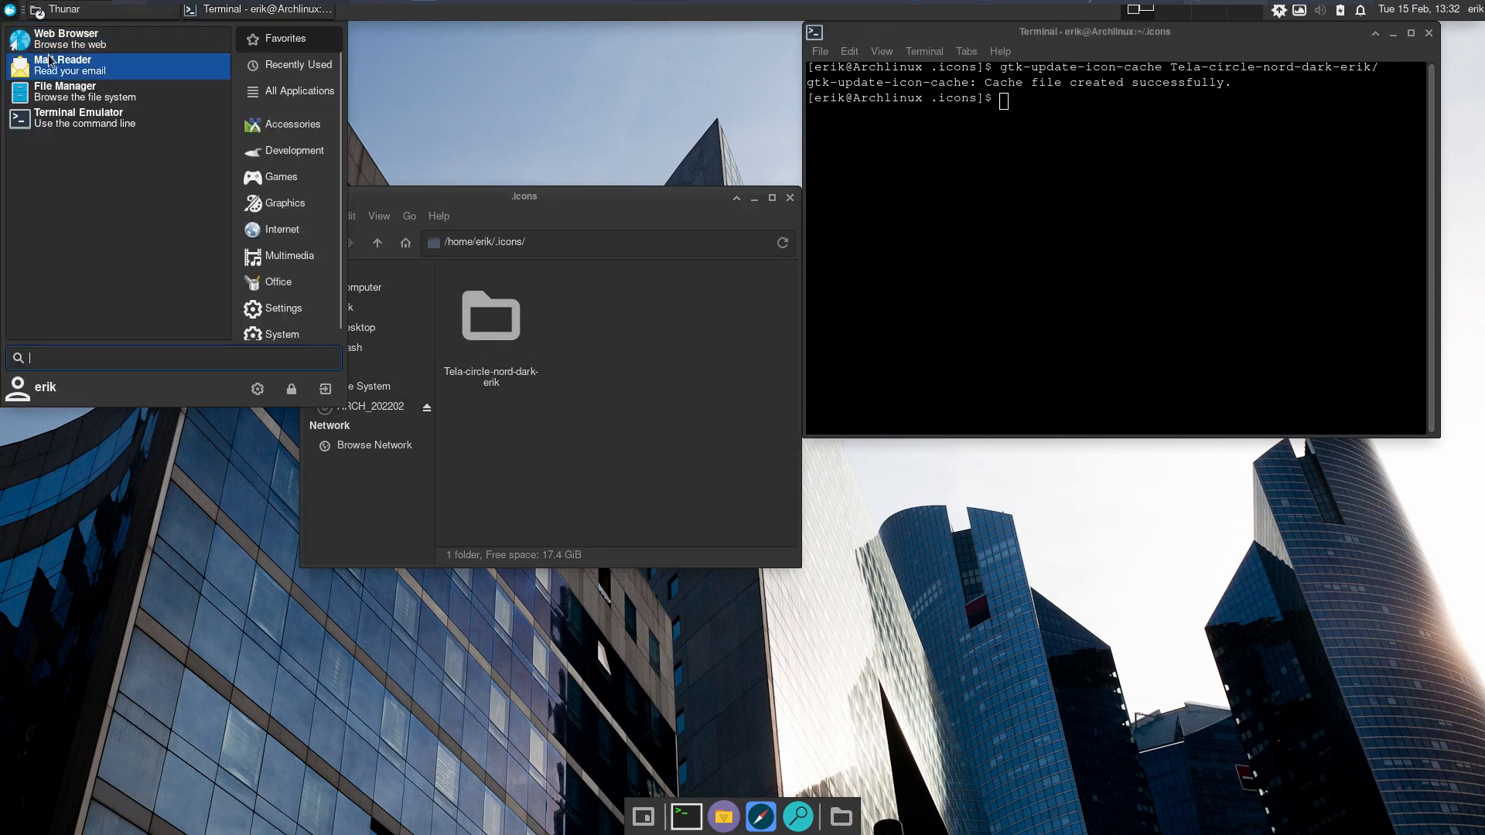
click(257, 390)
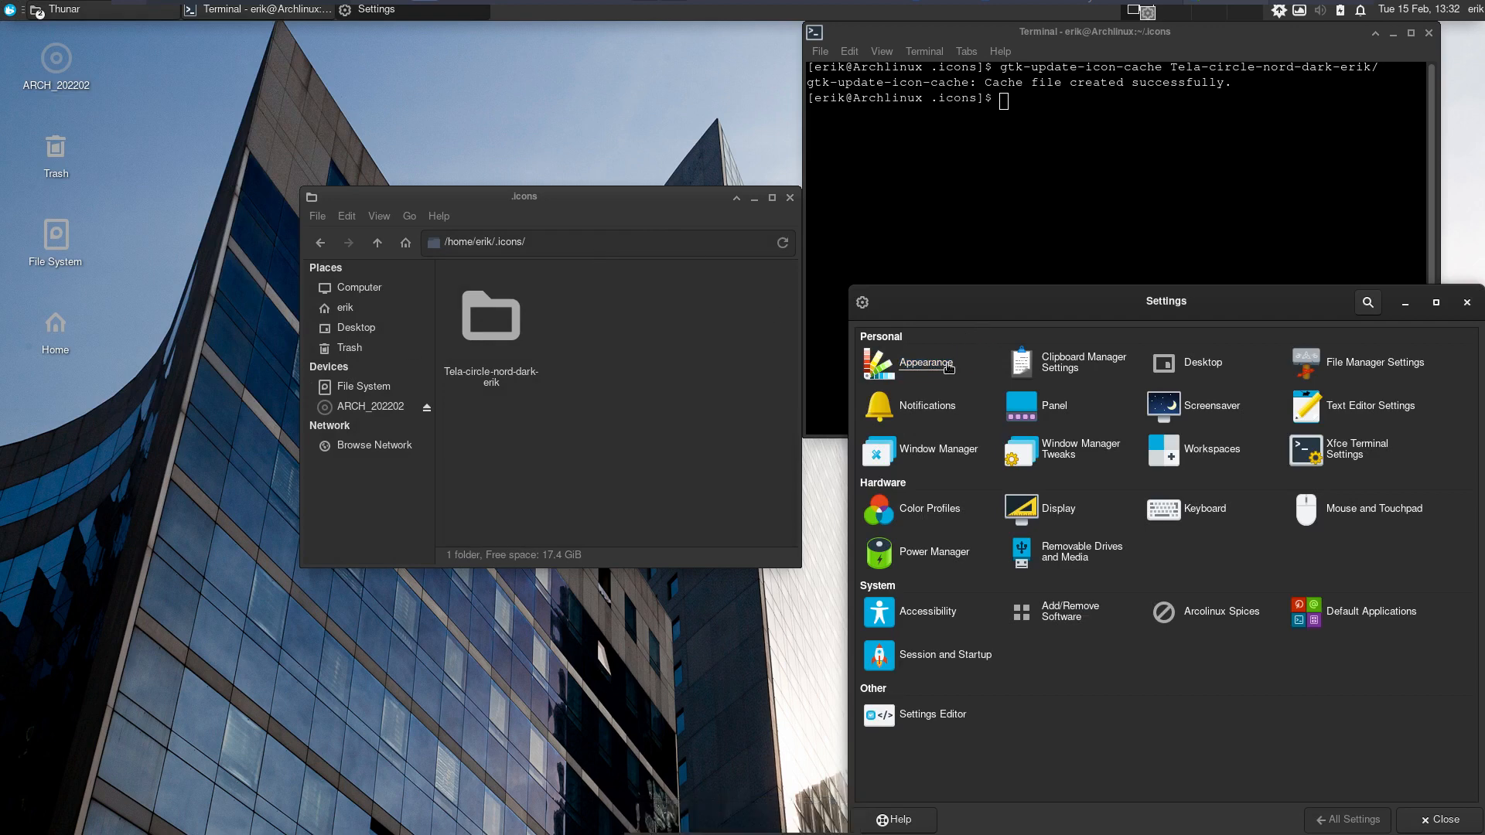
click(949, 360)
click(937, 345)
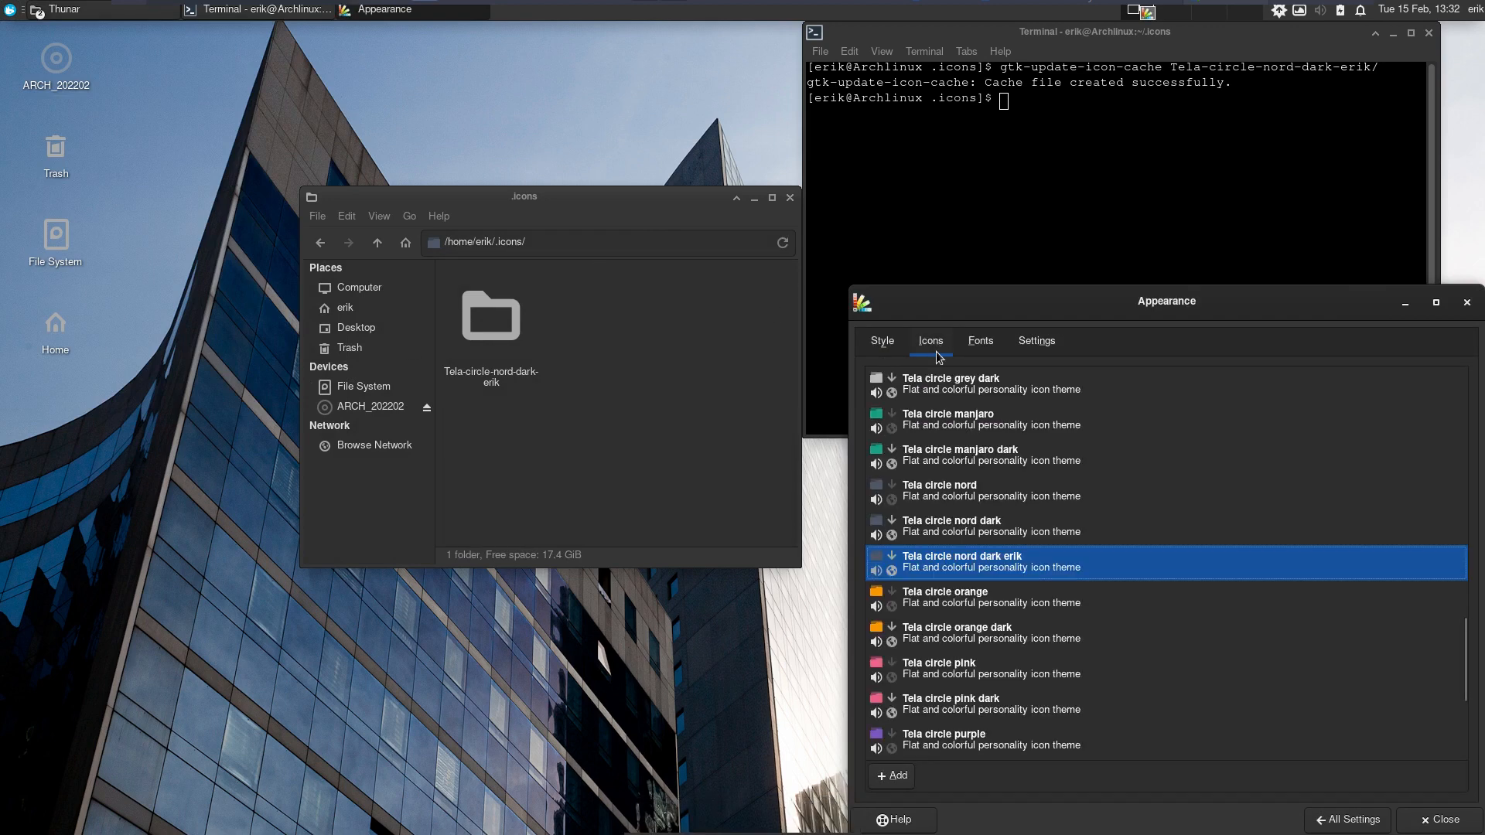
click(982, 528)
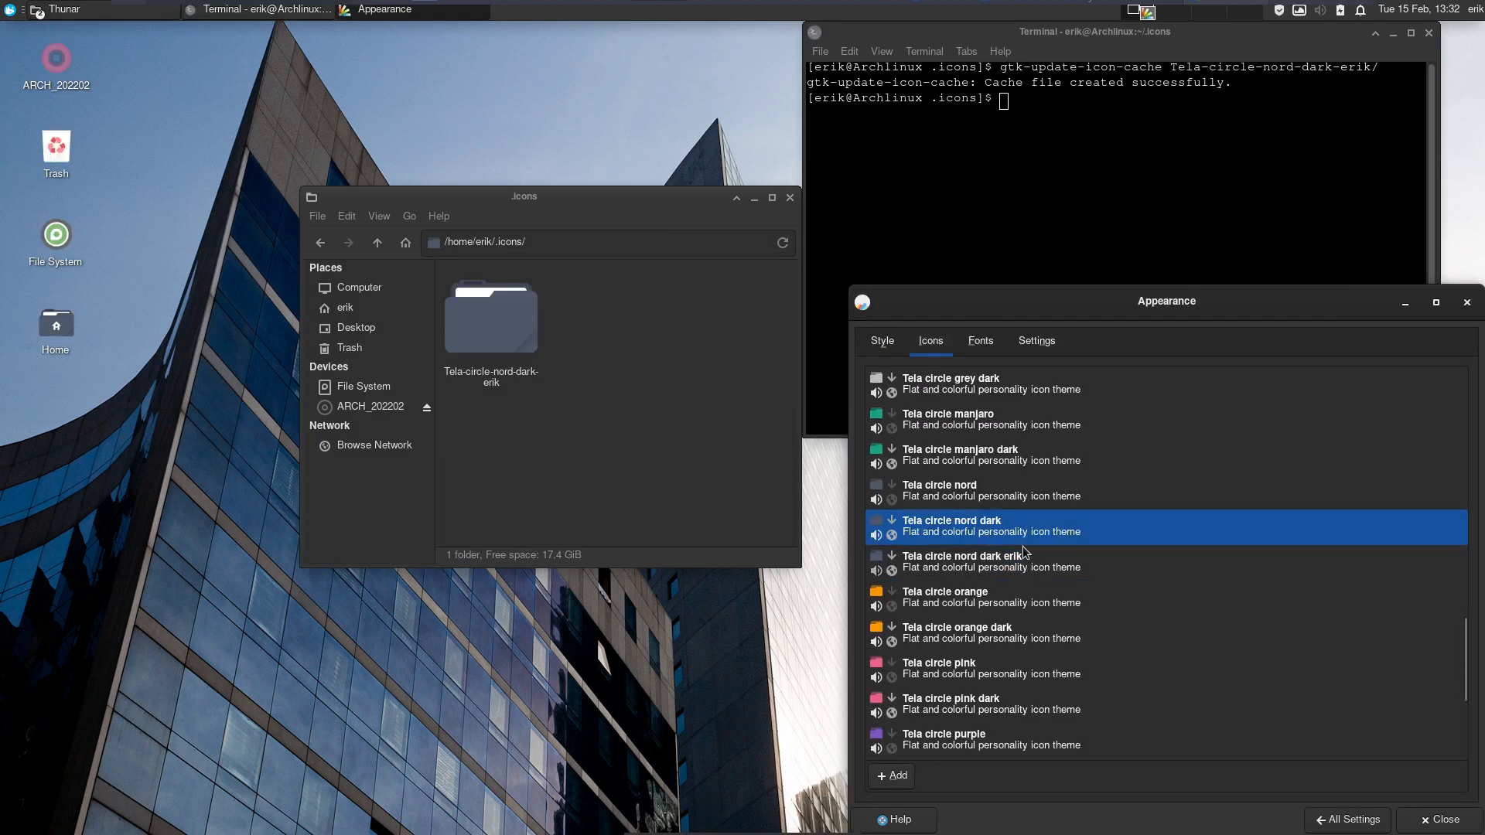
click(933, 571)
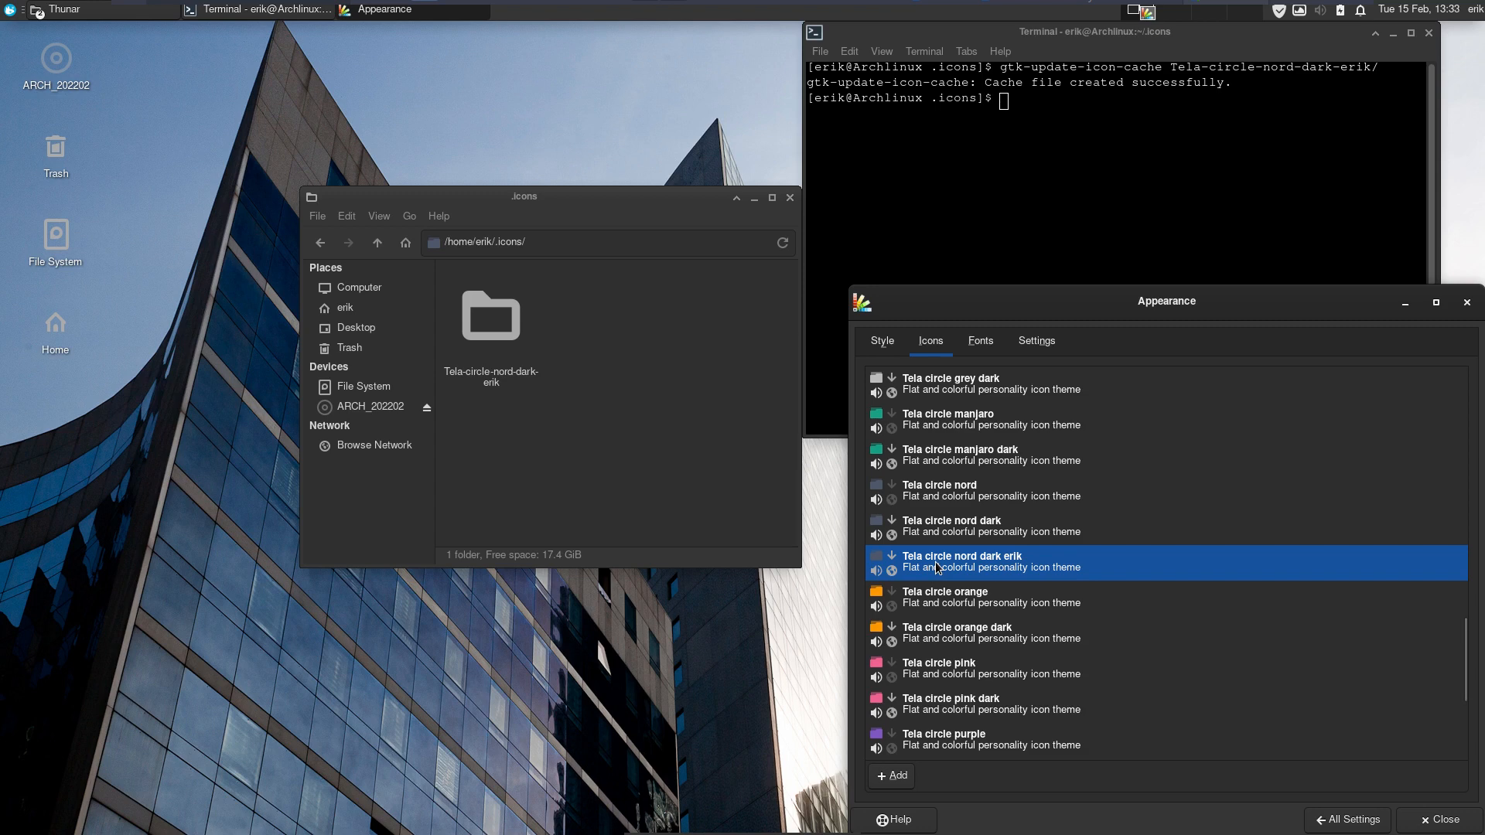
Examine the properties of the apps link inside the personal theme's 16 folder.
double_click(494, 314)
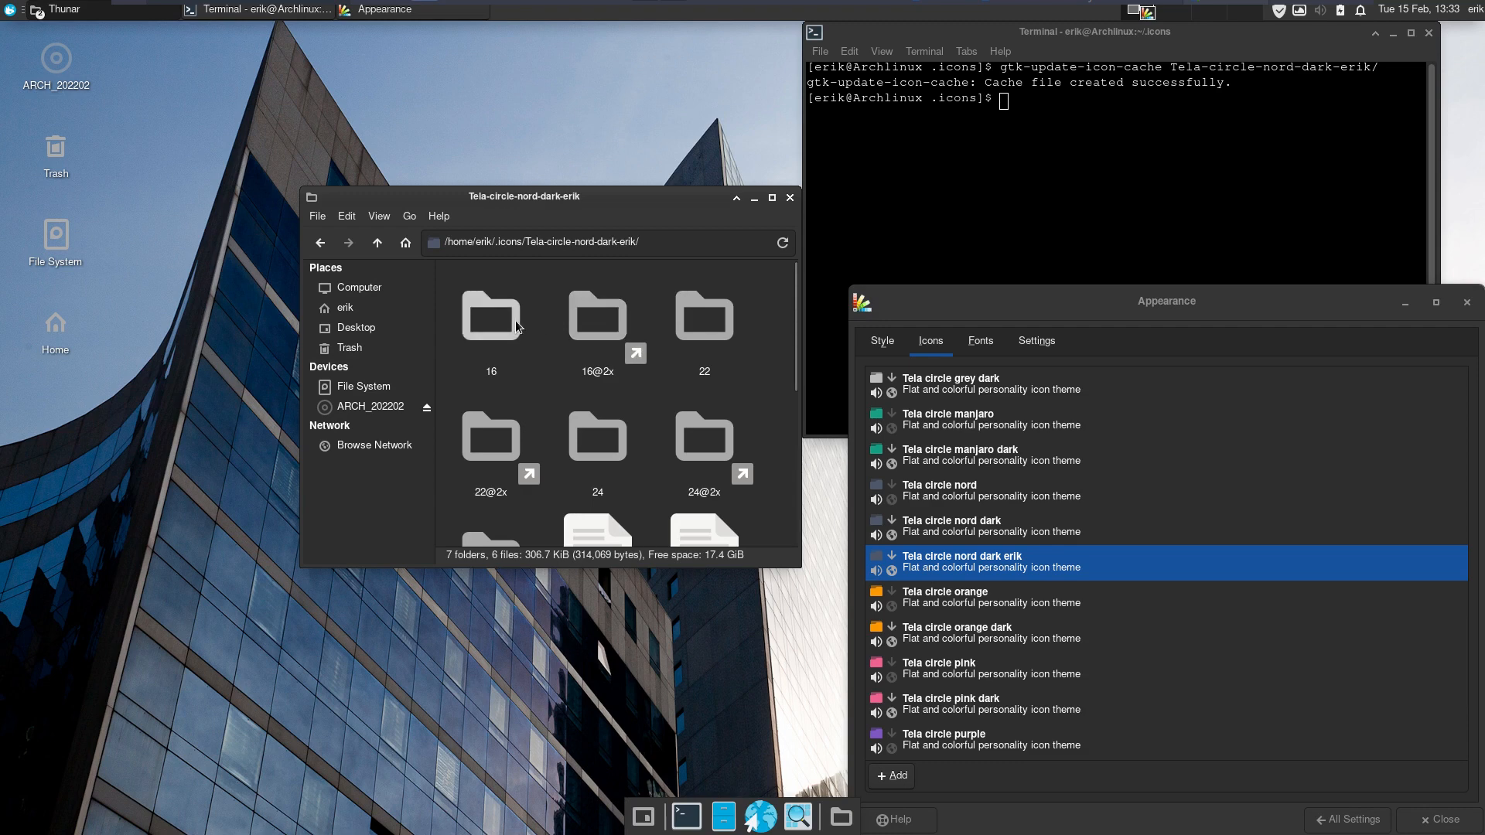
double_click(493, 314)
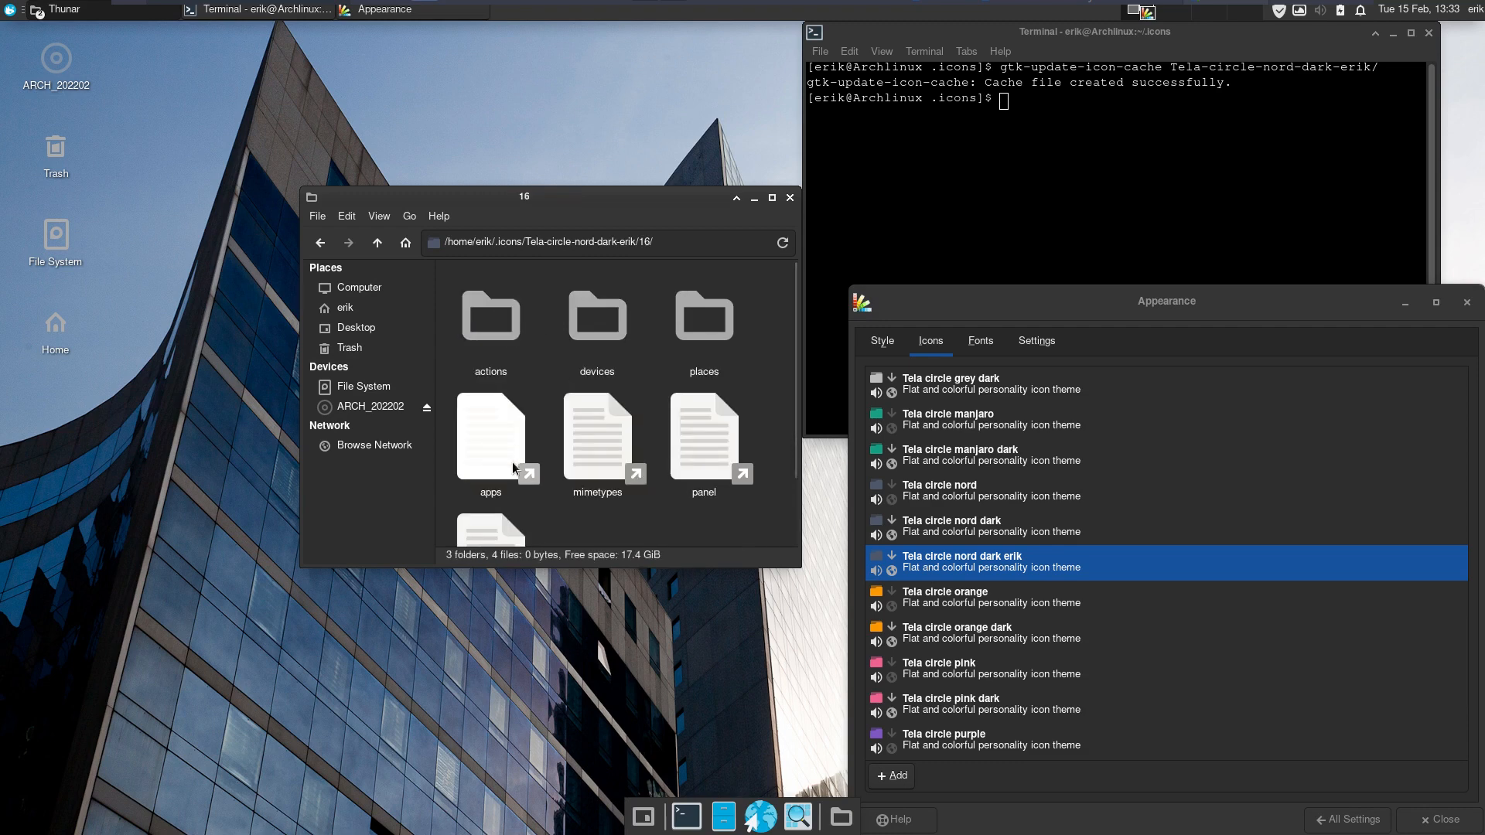
right_click(498, 450)
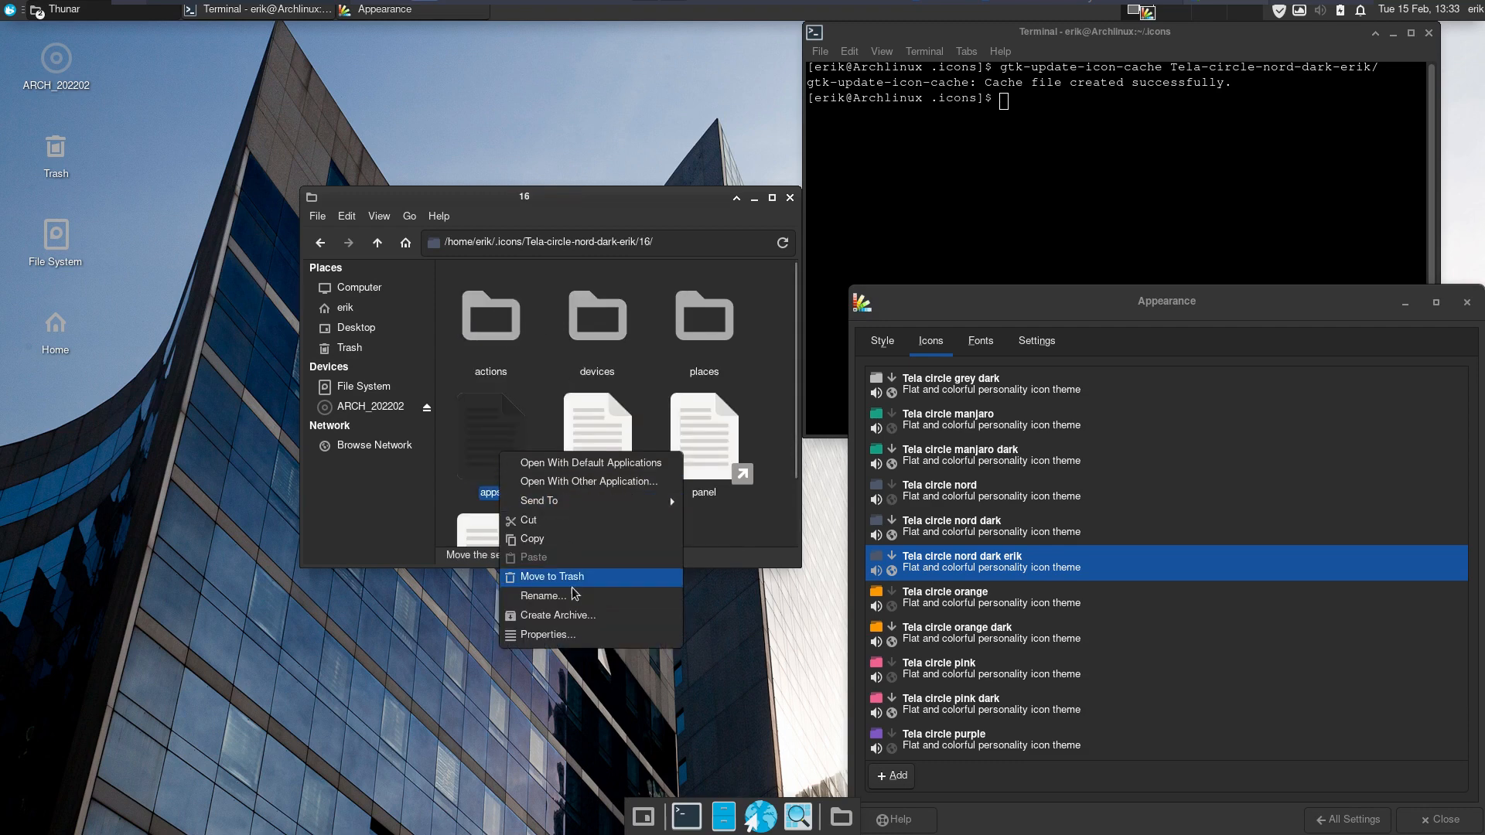
click(595, 636)
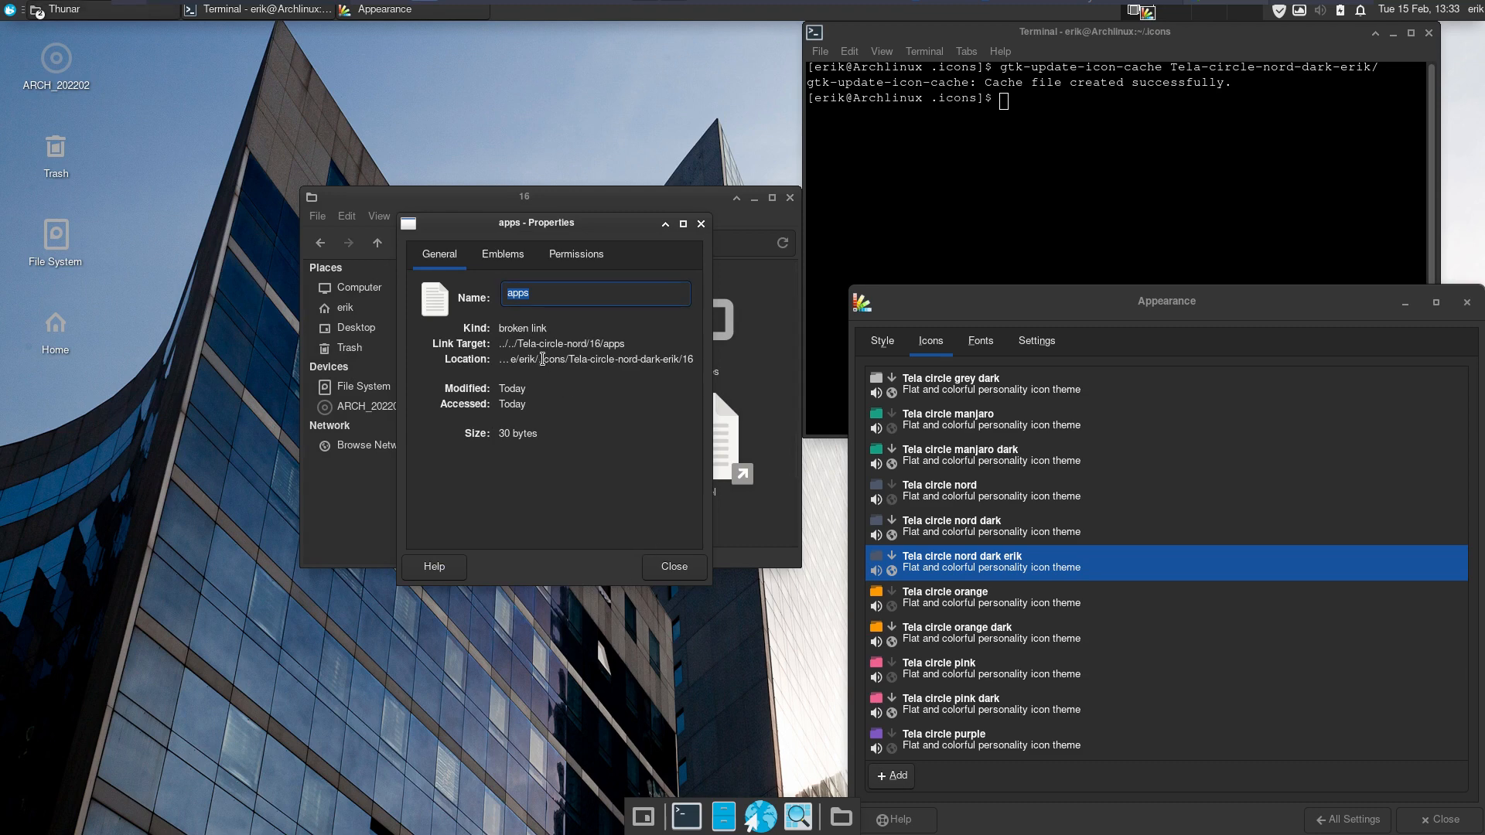
Highlight the apps link's target path, then close the properties, folder, Appearance and terminal windows.
drag(500, 343, 583, 343)
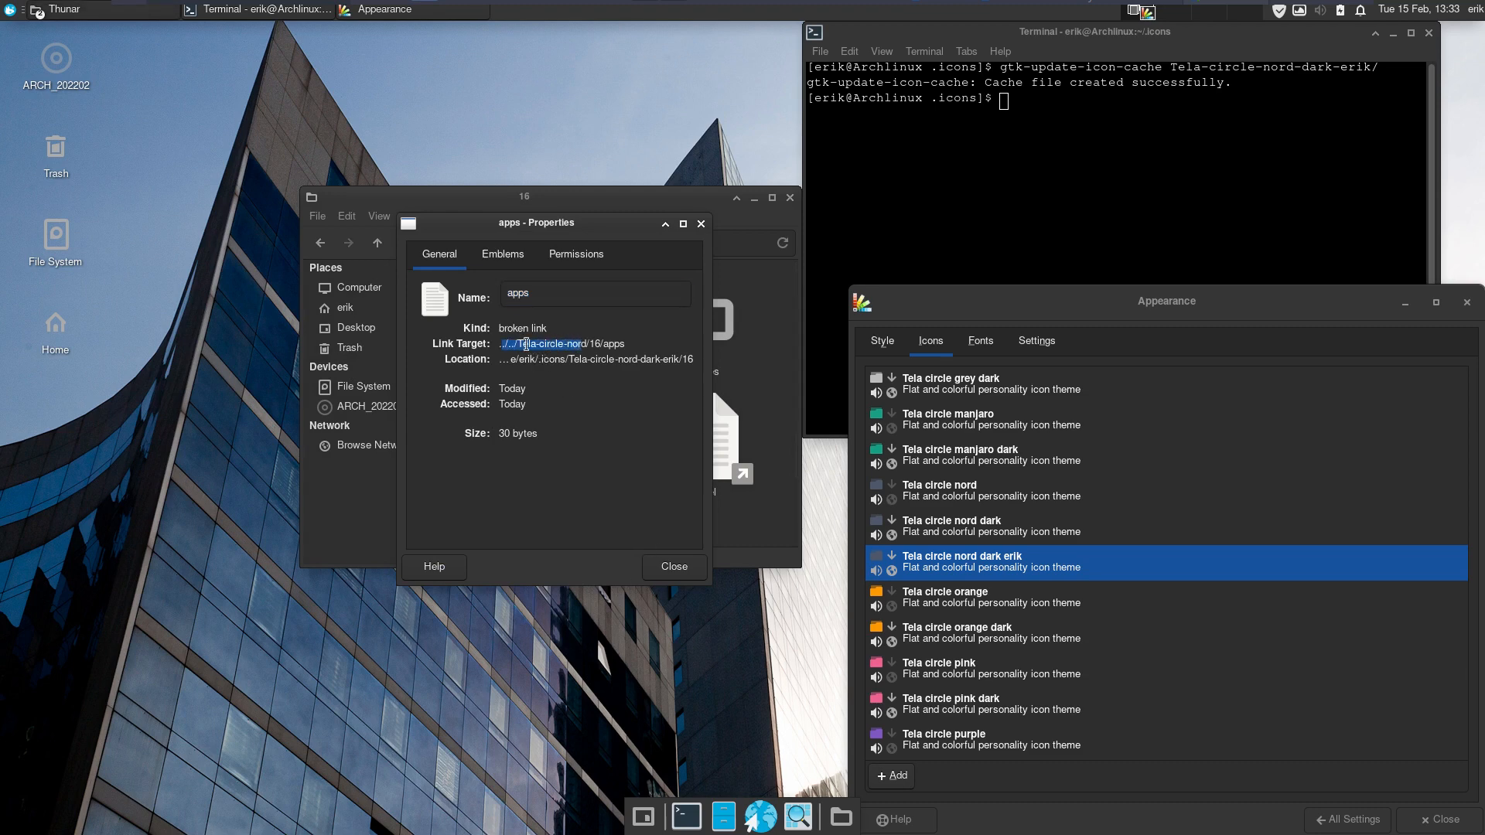
click(504, 345)
click(702, 224)
click(790, 198)
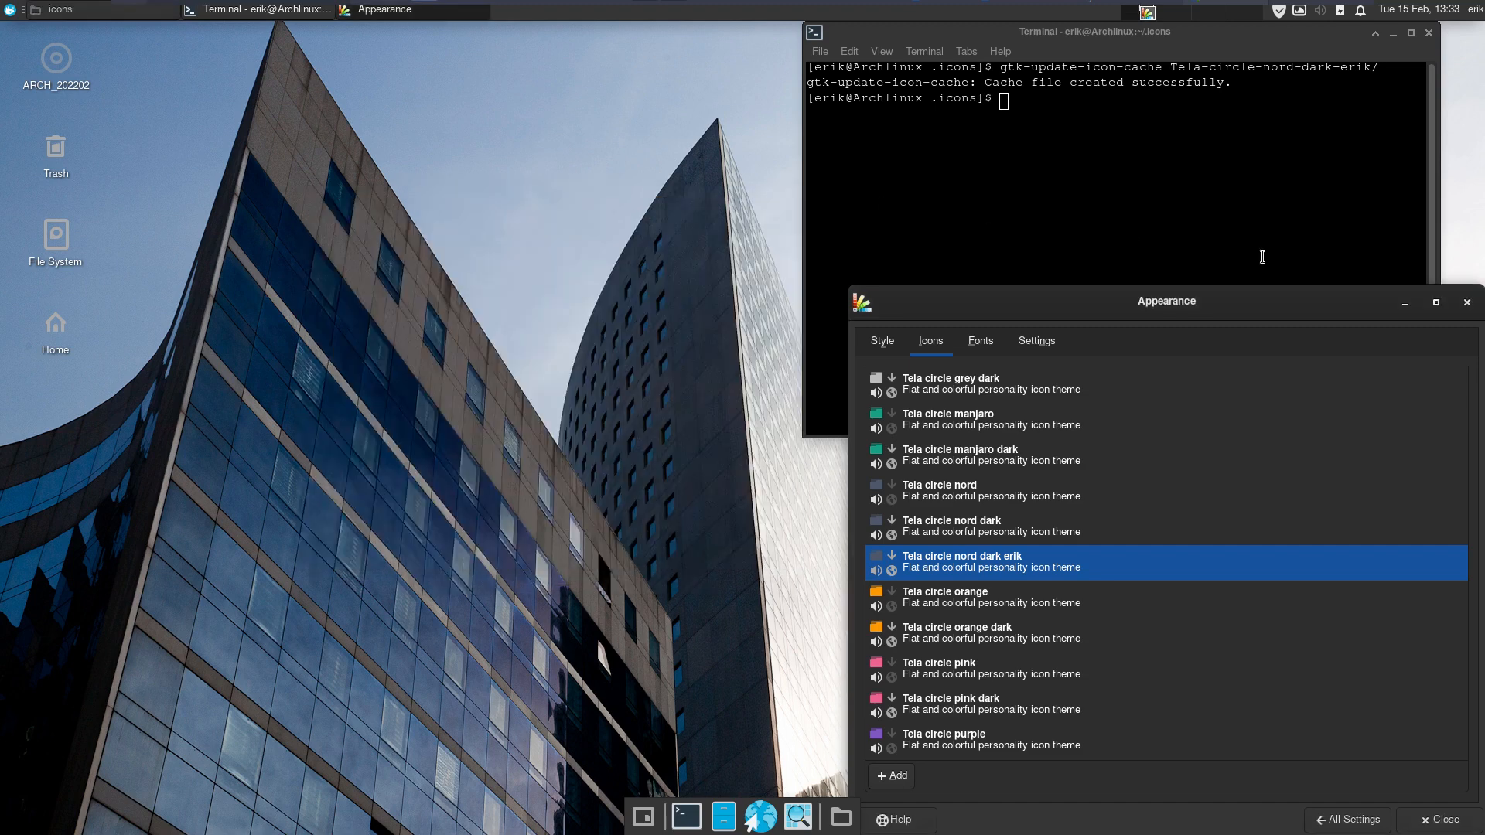
click(1467, 303)
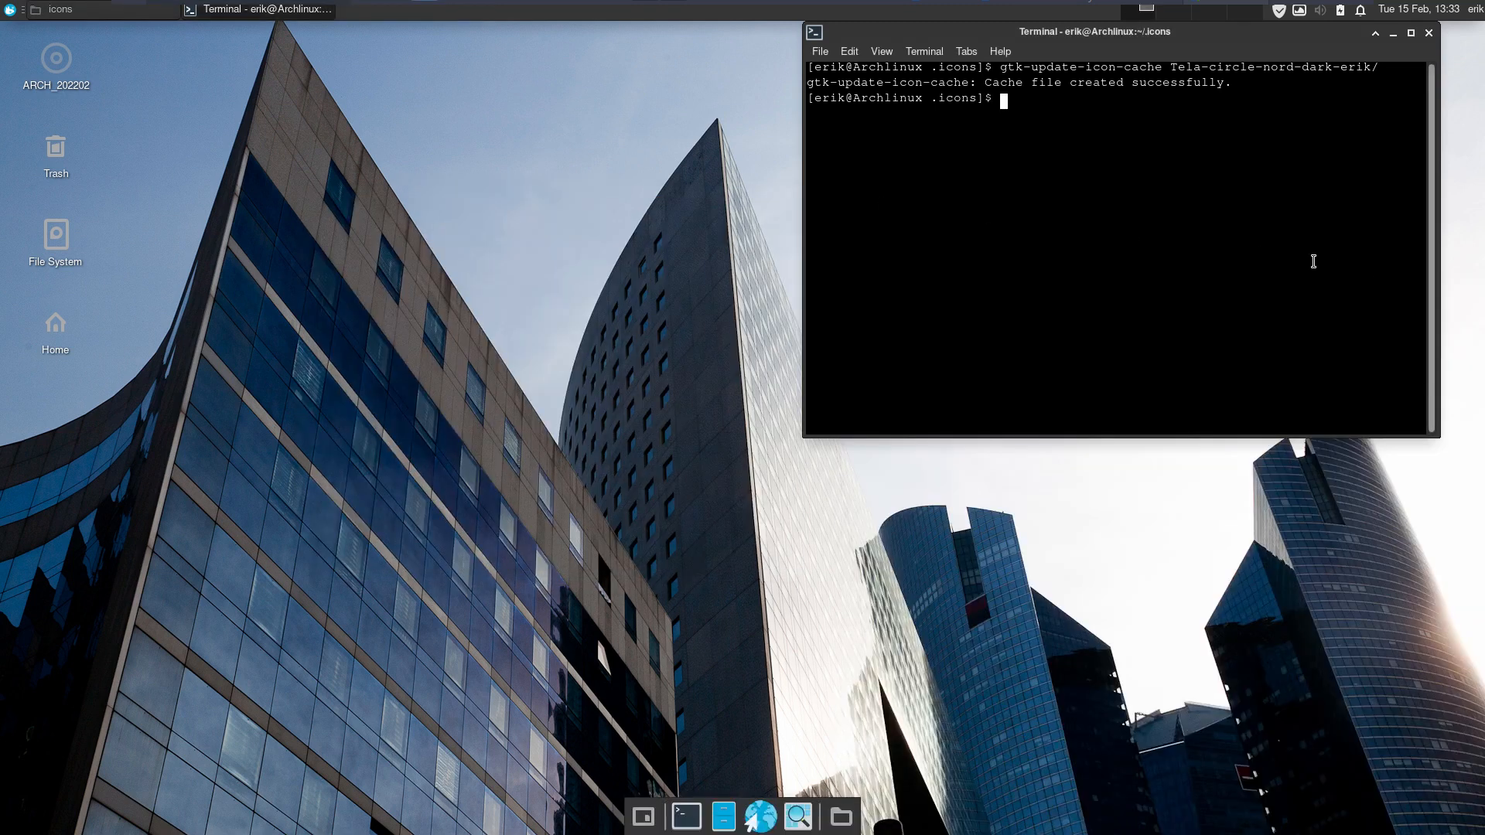
click(1429, 34)
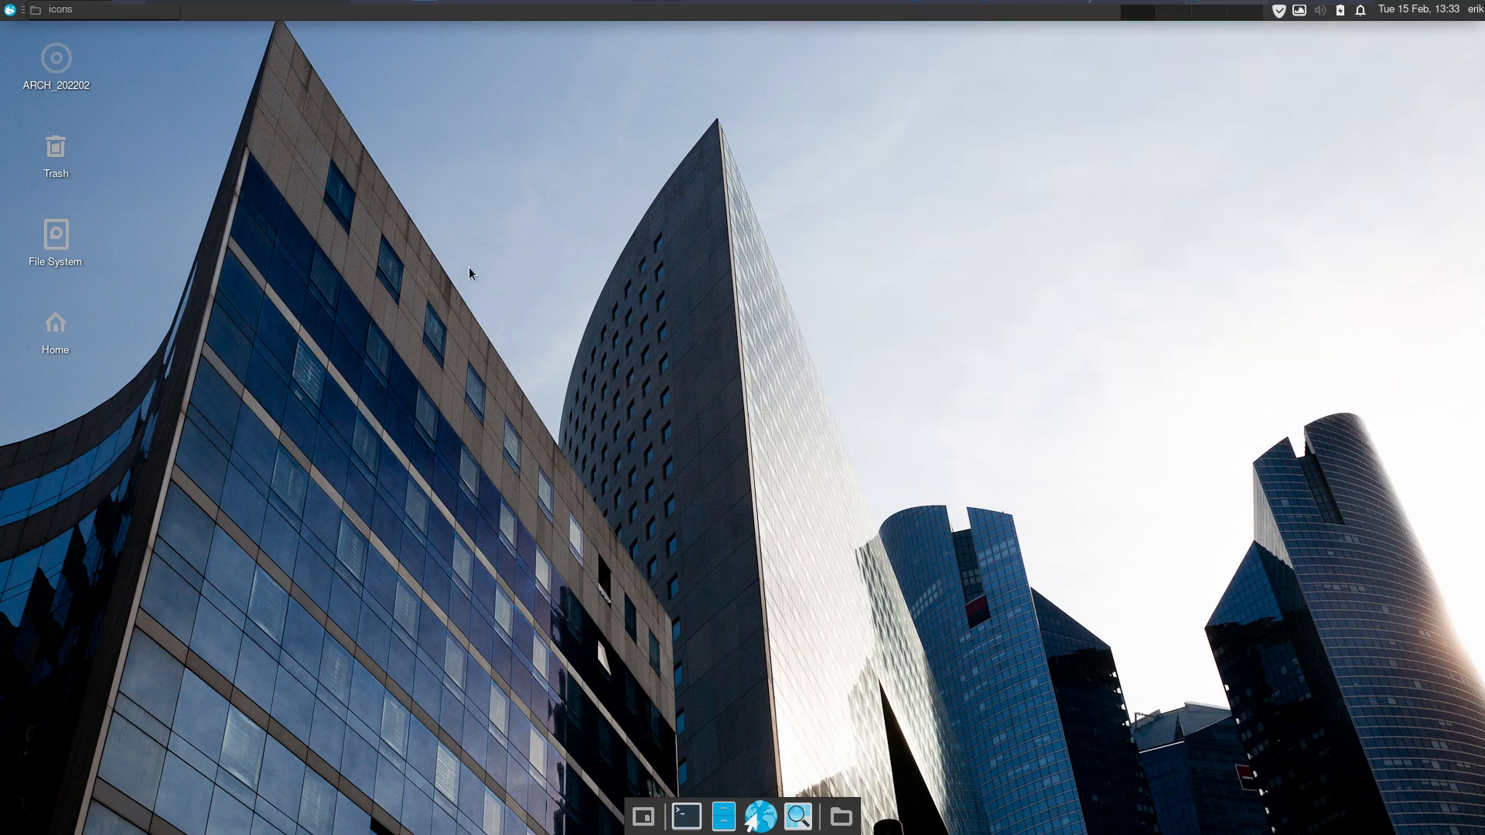
right_click(539, 307)
click(501, 287)
click(724, 820)
drag(750, 249, 693, 142)
scroll(679, 354, down, 5)
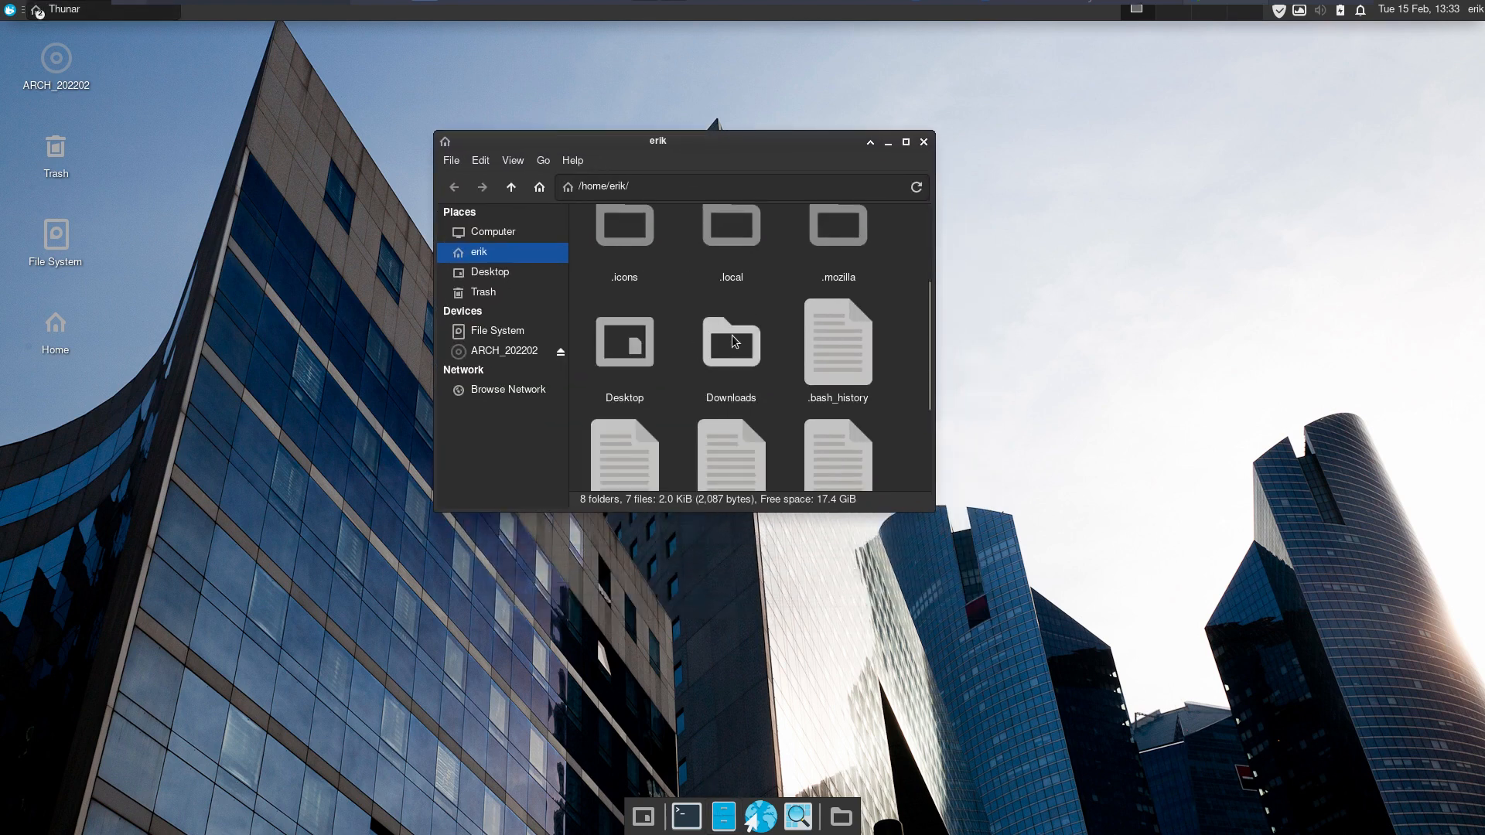
click(924, 142)
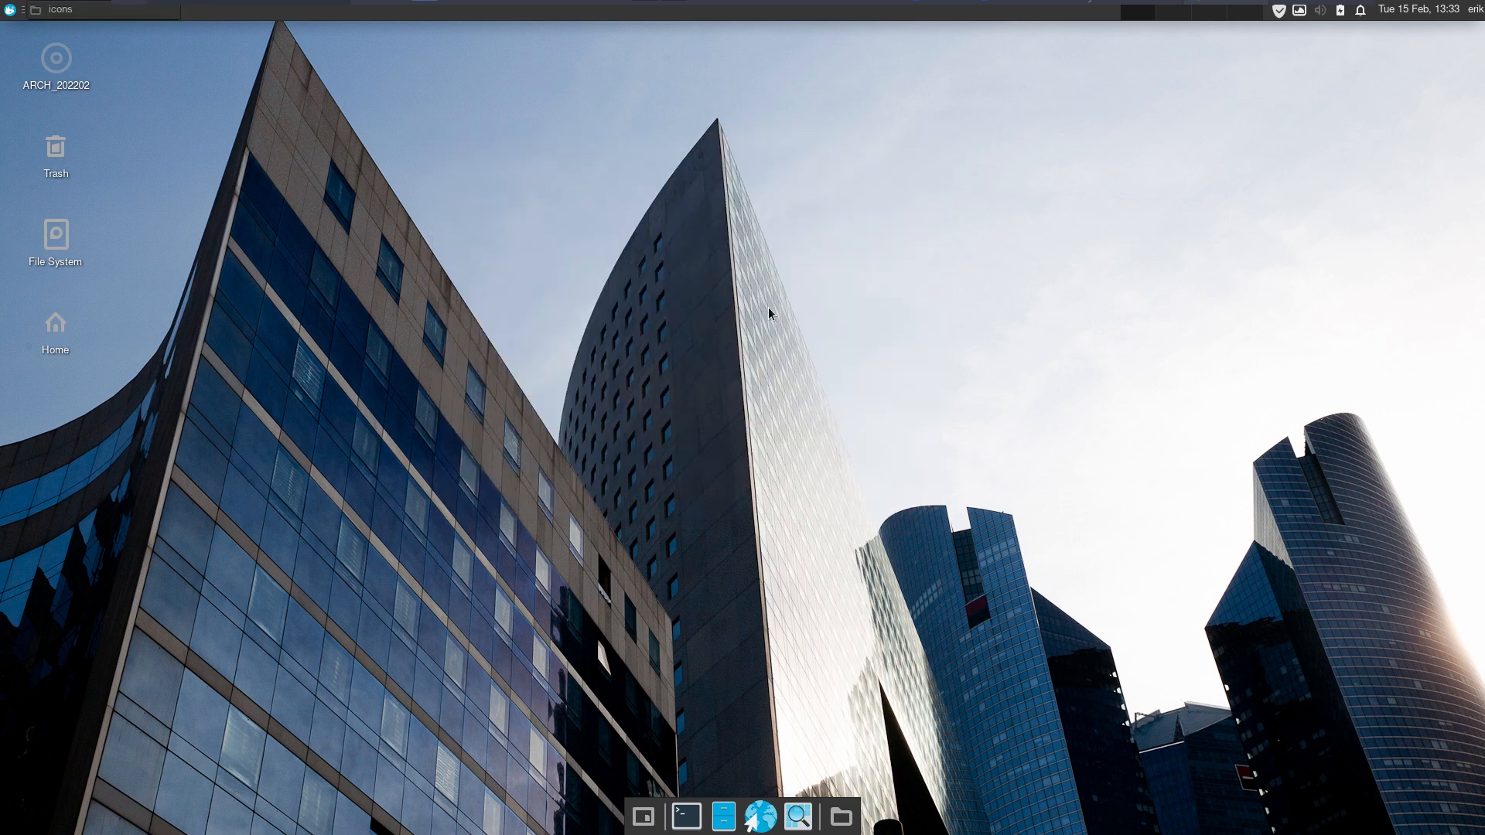
Launch Thunar with root rights through sudo in a new terminal, authenticating with the account password, and place its window clear of the terminal.
key(ctrl+alt+t)
text(sudo th)
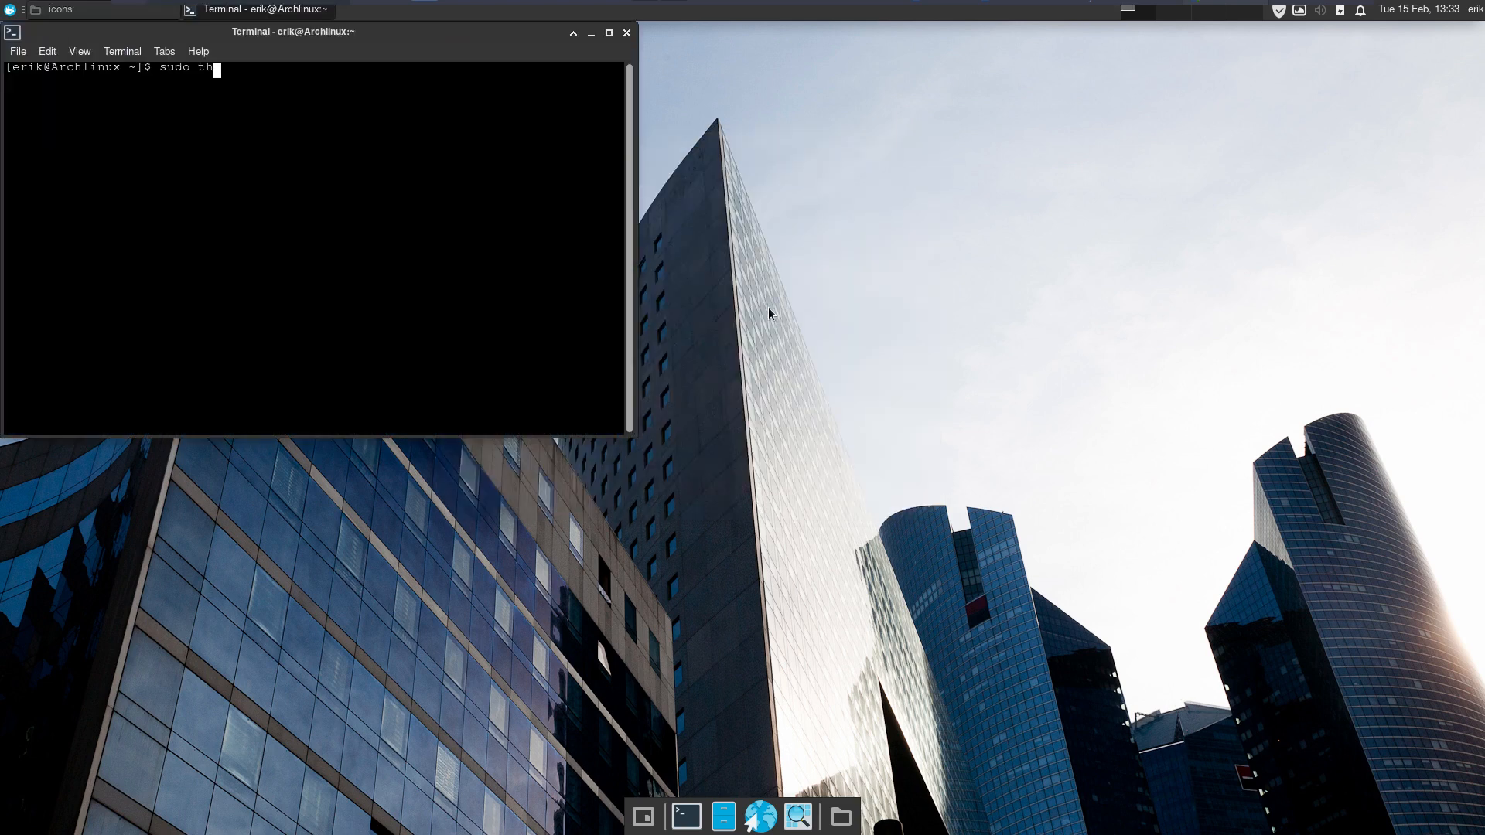
text(unar)
key(Return)
key(Return)
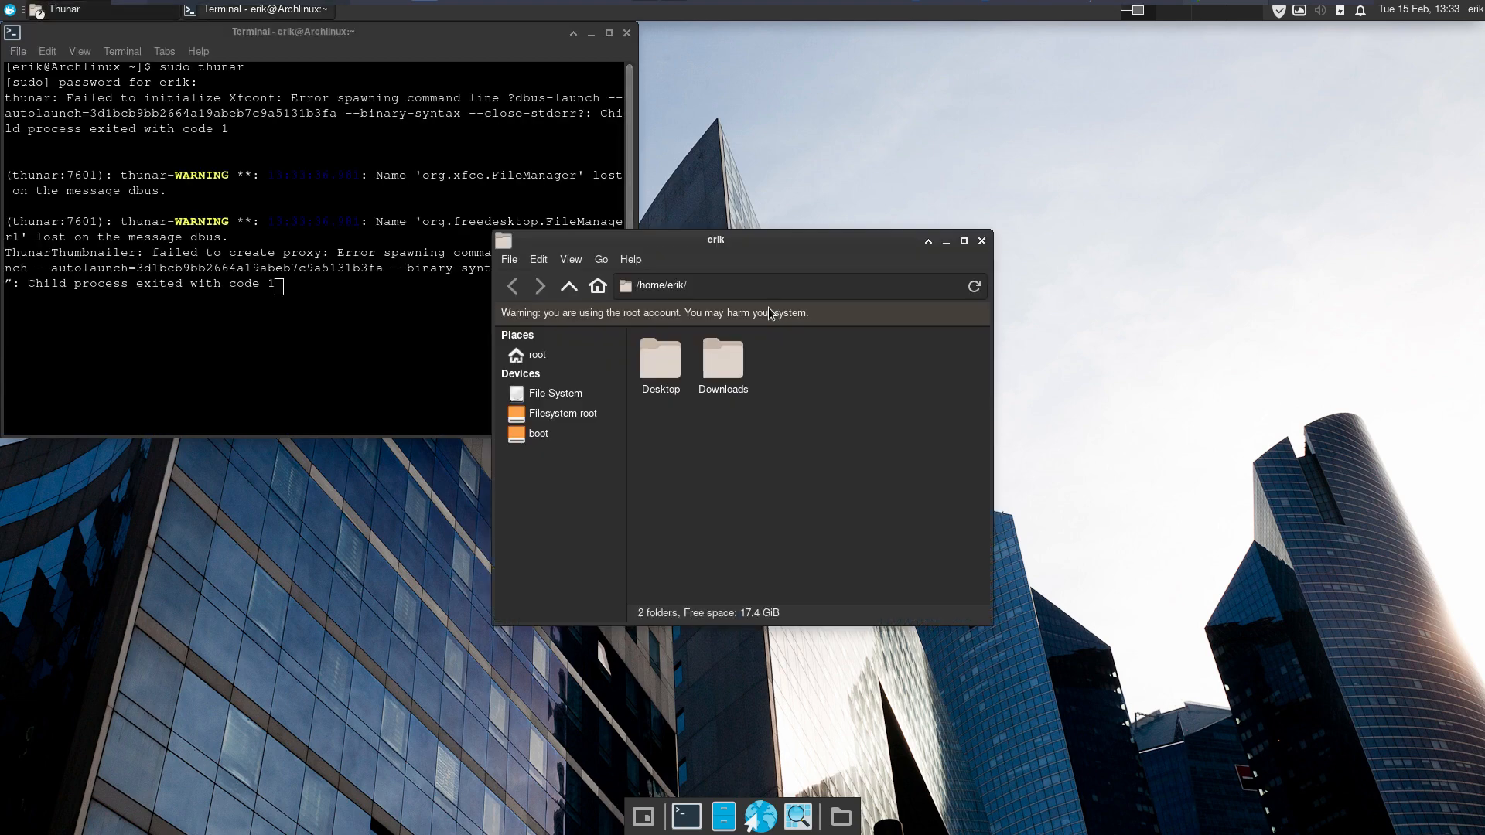
drag(816, 246, 1173, 207)
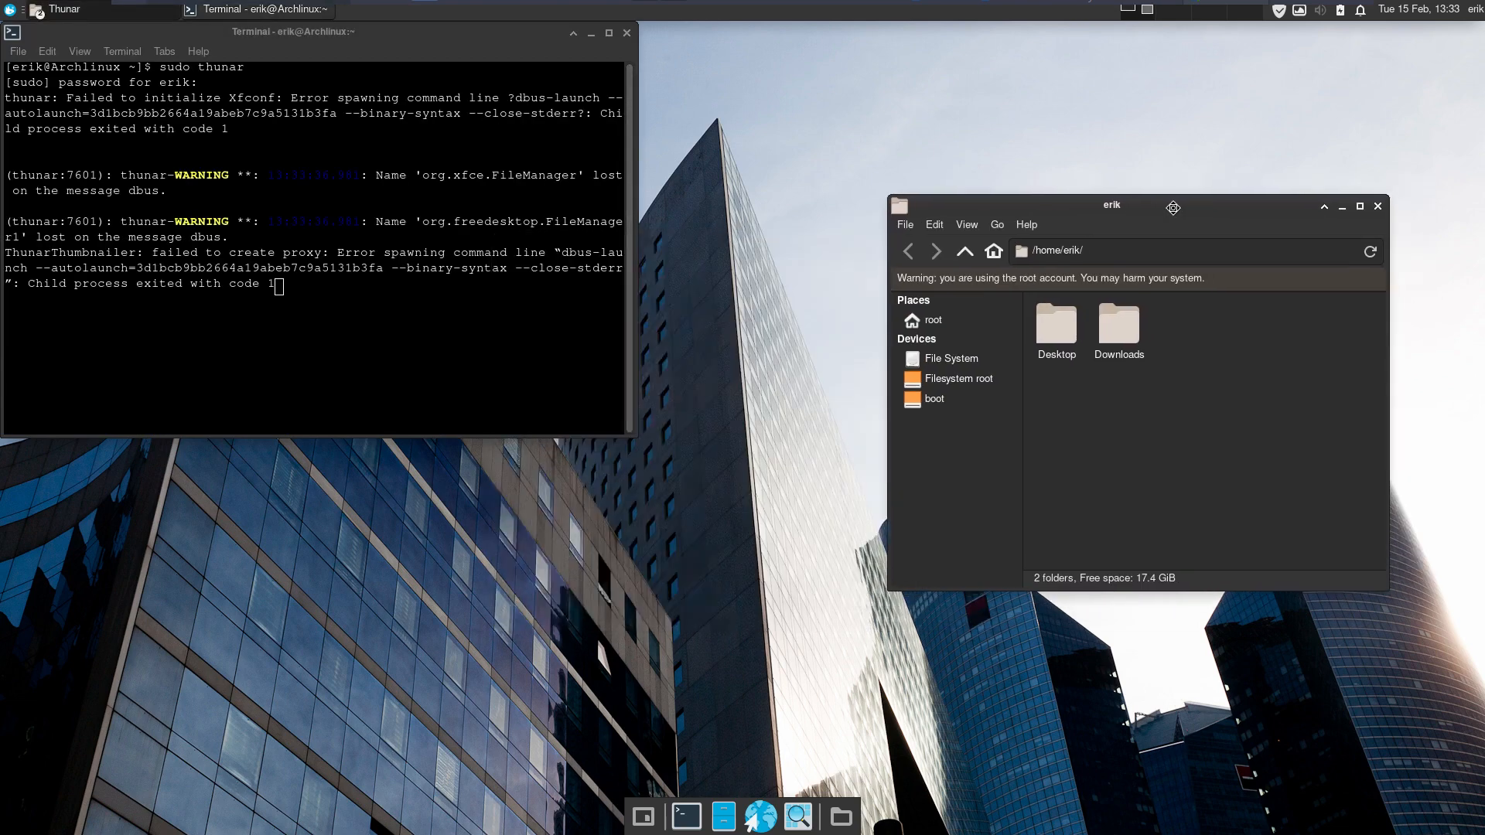
Navigate to /usr/share/icons in the root file manager.
click(950, 358)
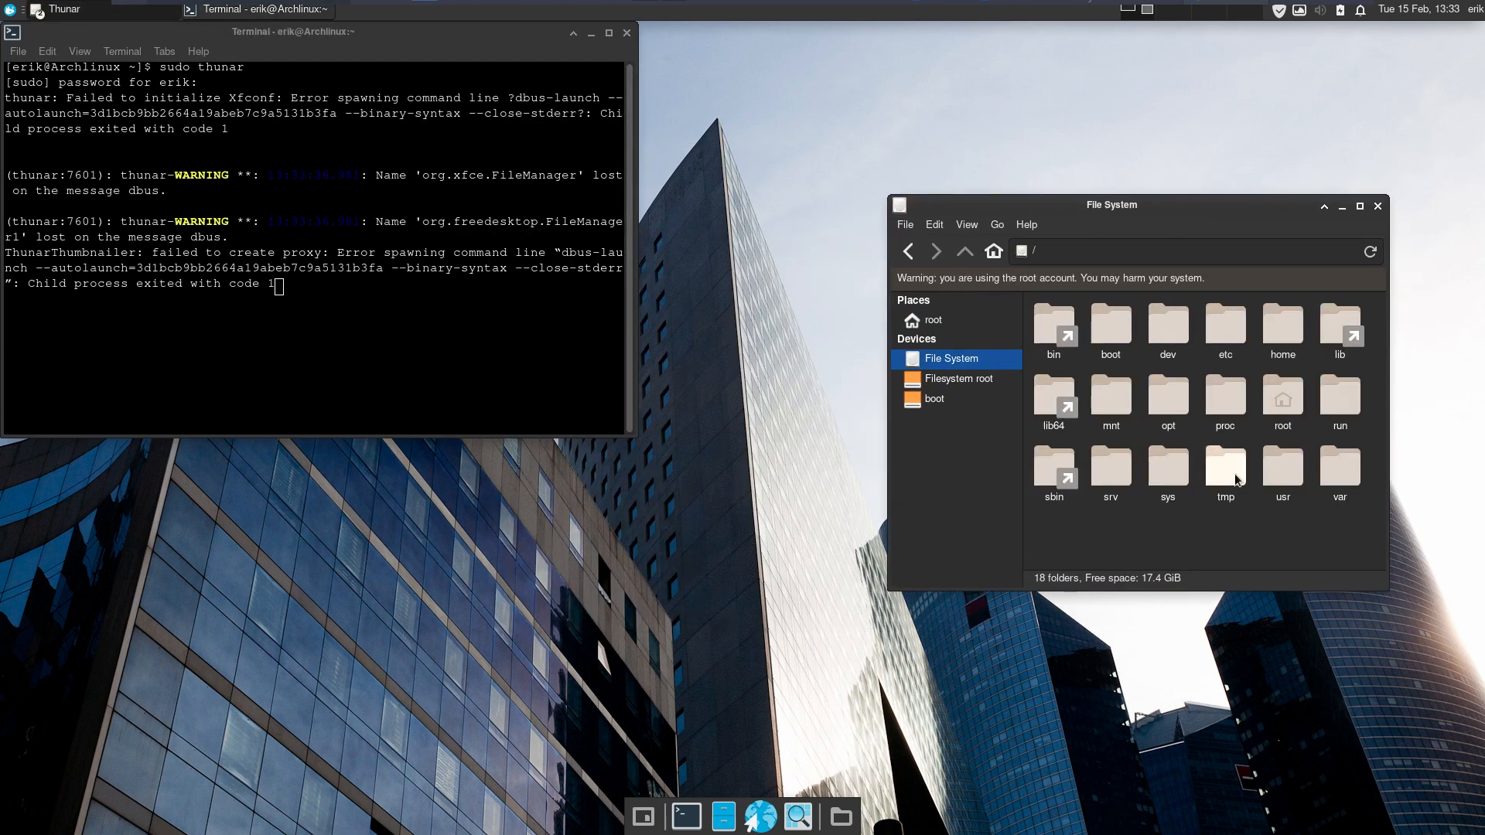
click(1275, 466)
double_click(1275, 467)
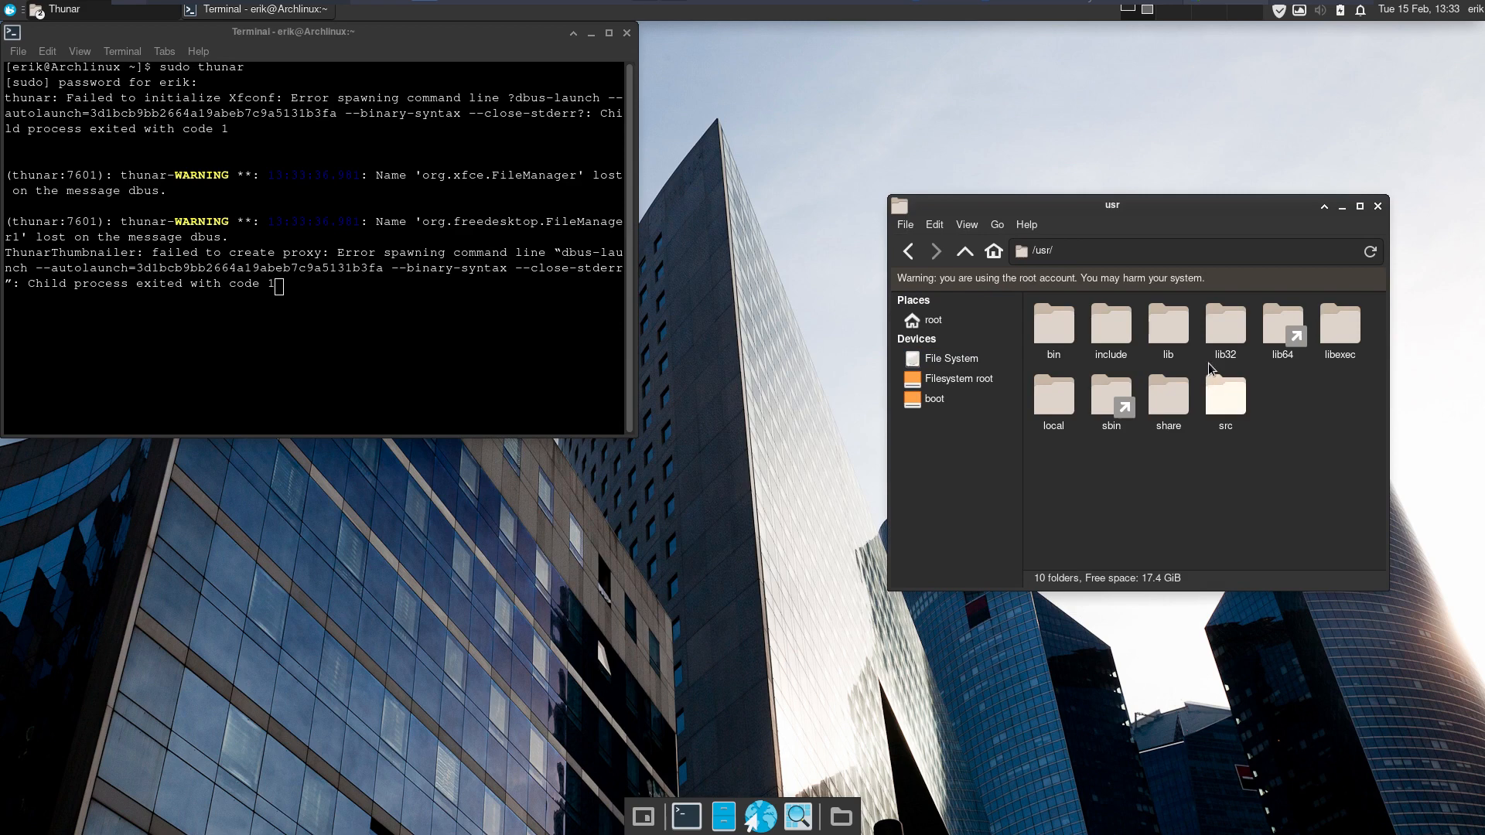
double_click(1169, 399)
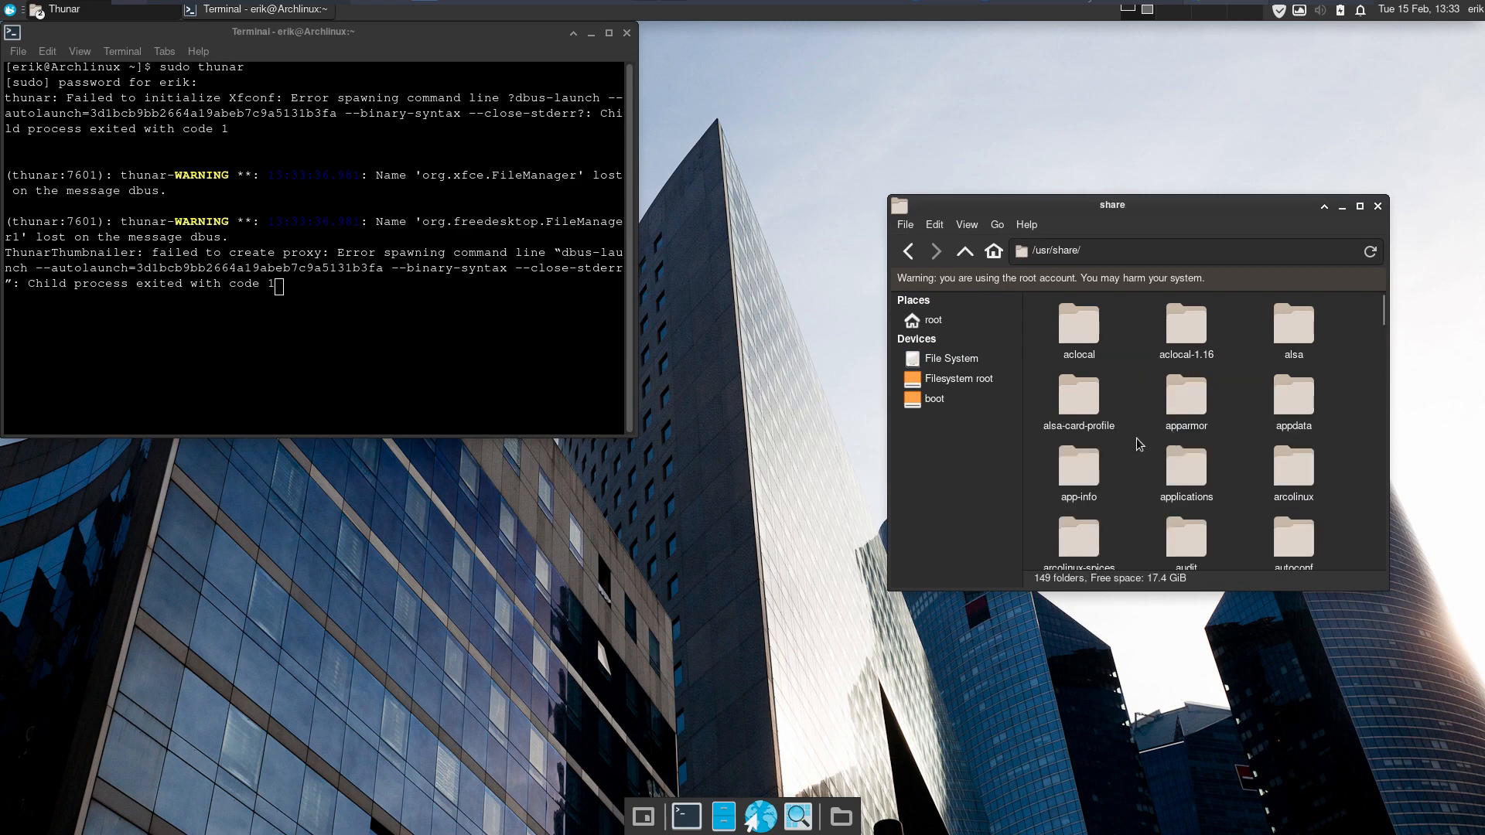
text(icons)
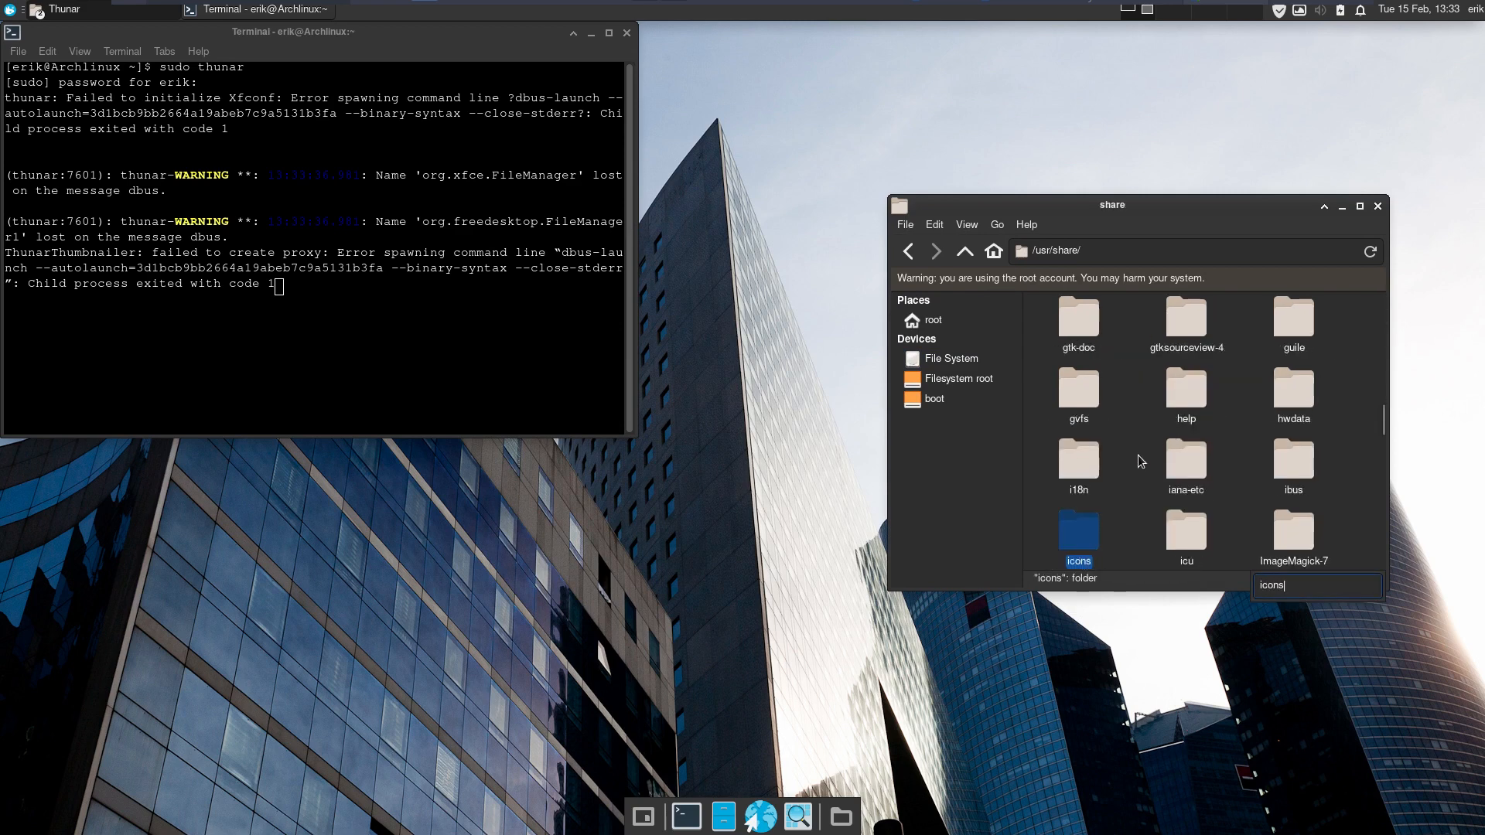
key(Return)
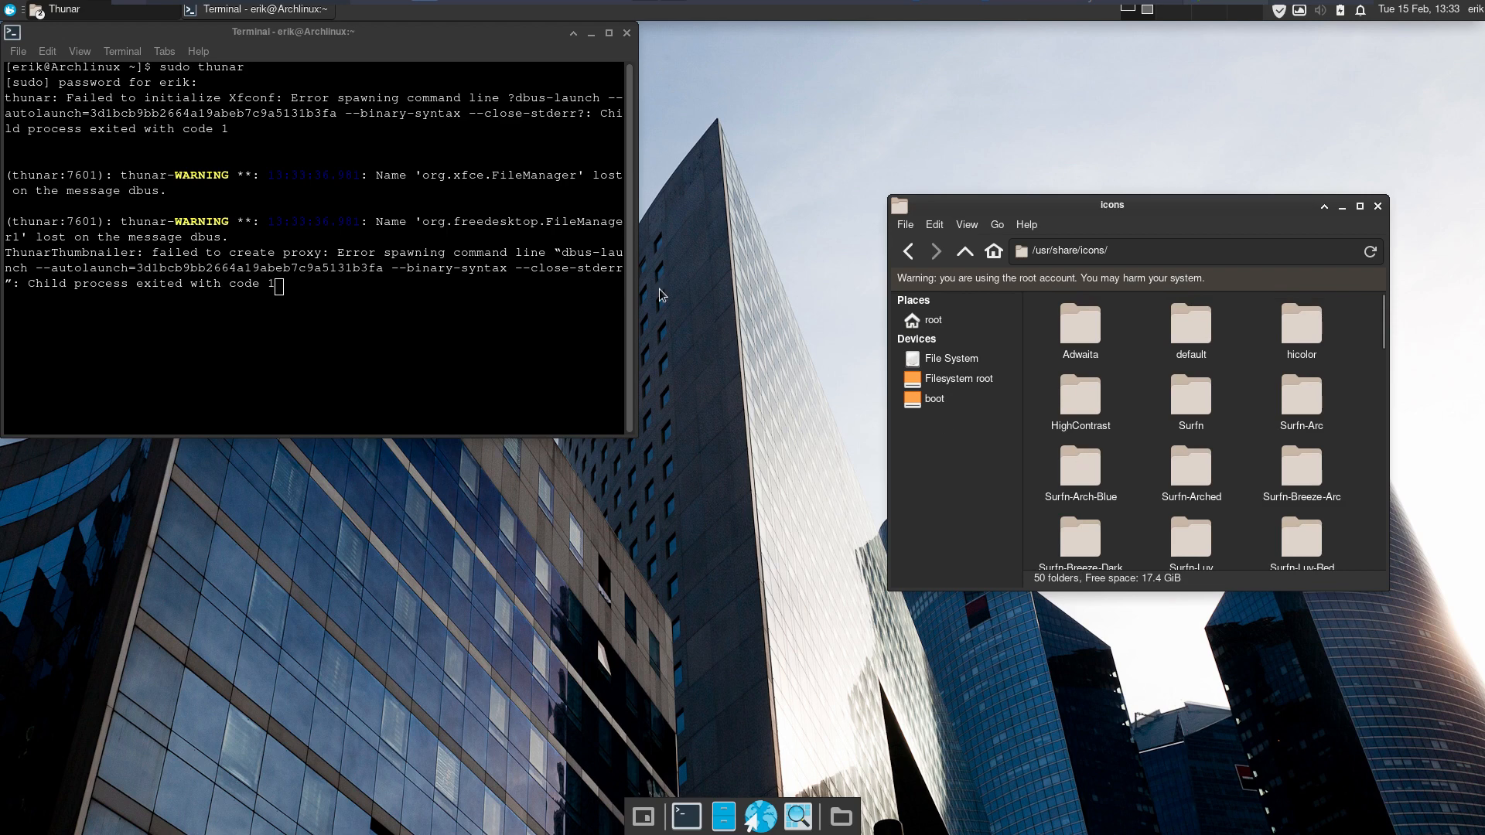
Move the personal Tela circle nord dark theme folder from the home .icons folder into /usr/share/icons, then close the file managers.
click(591, 33)
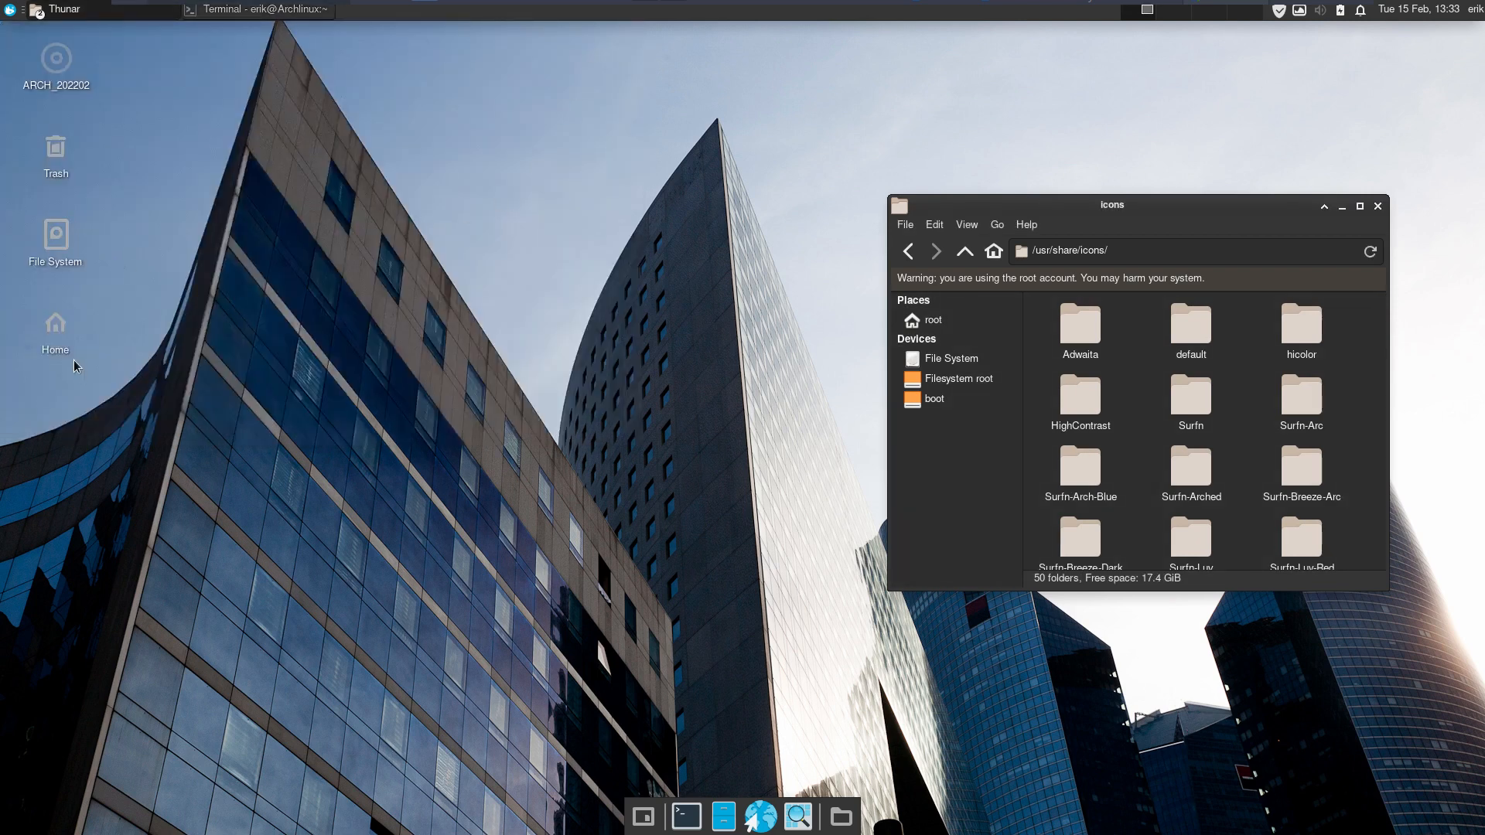
double_click(66, 337)
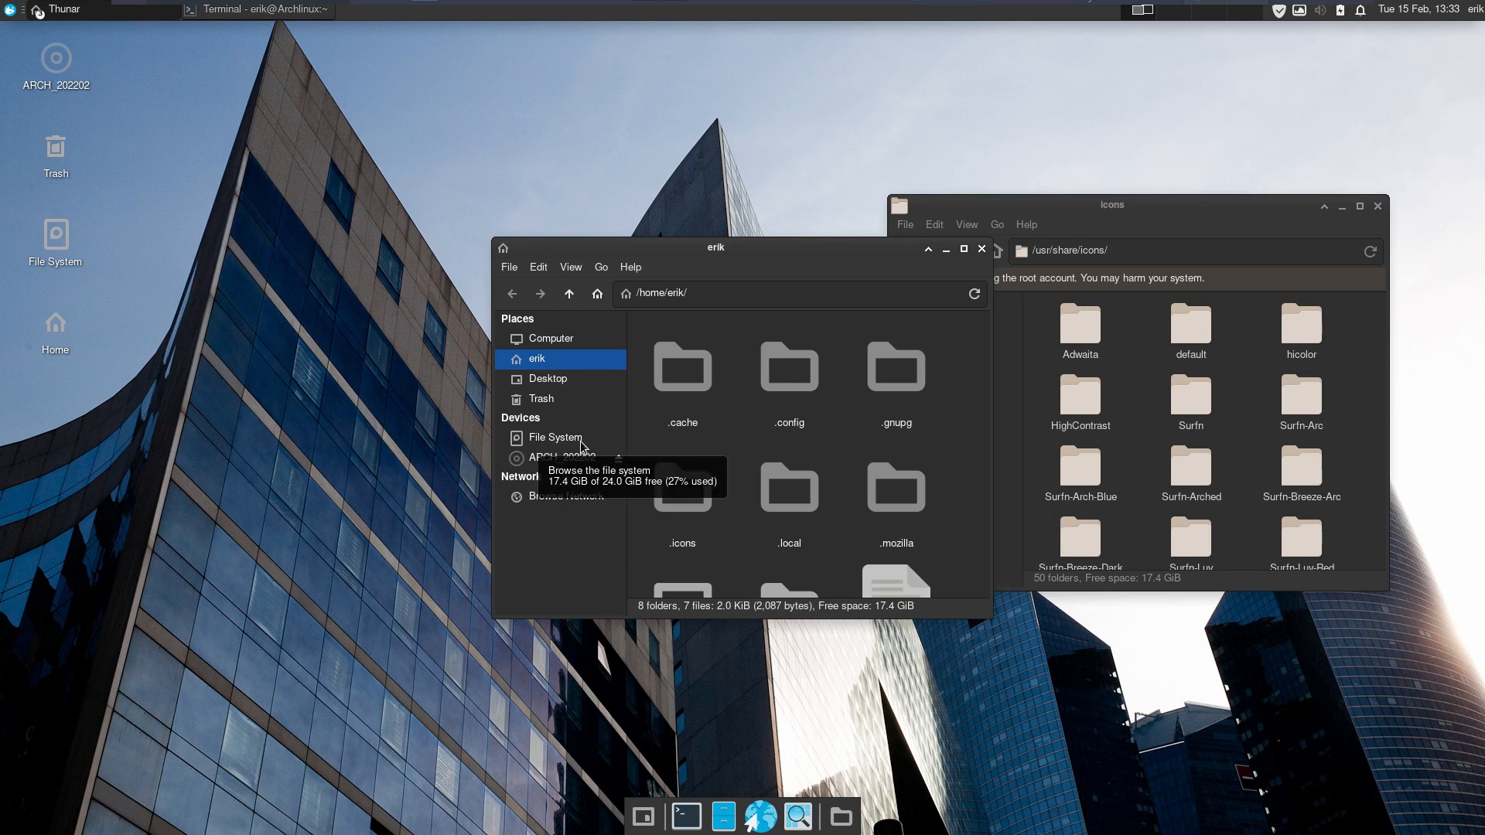
double_click(691, 503)
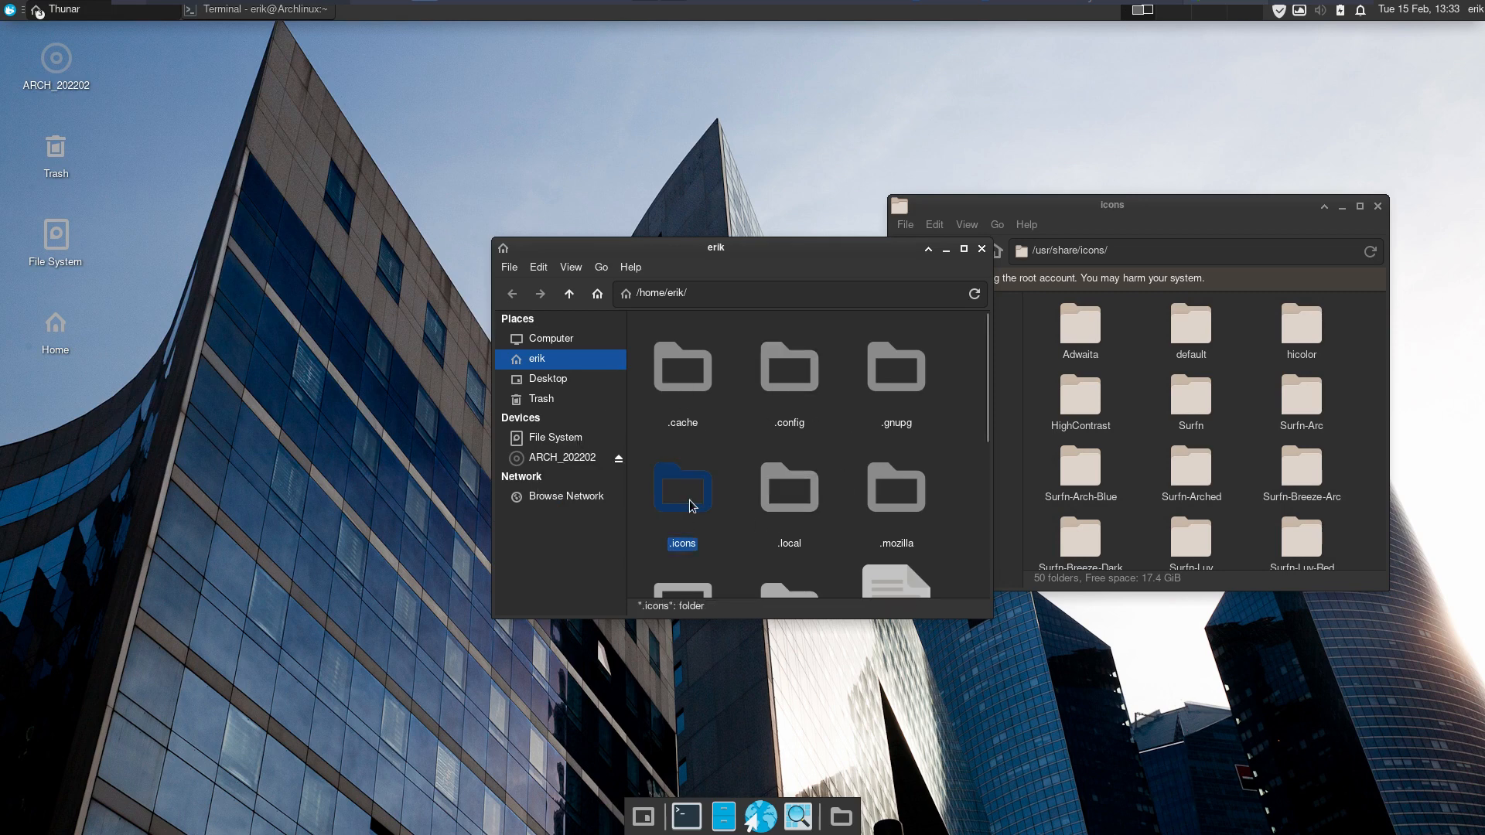
drag(698, 403, 1128, 476)
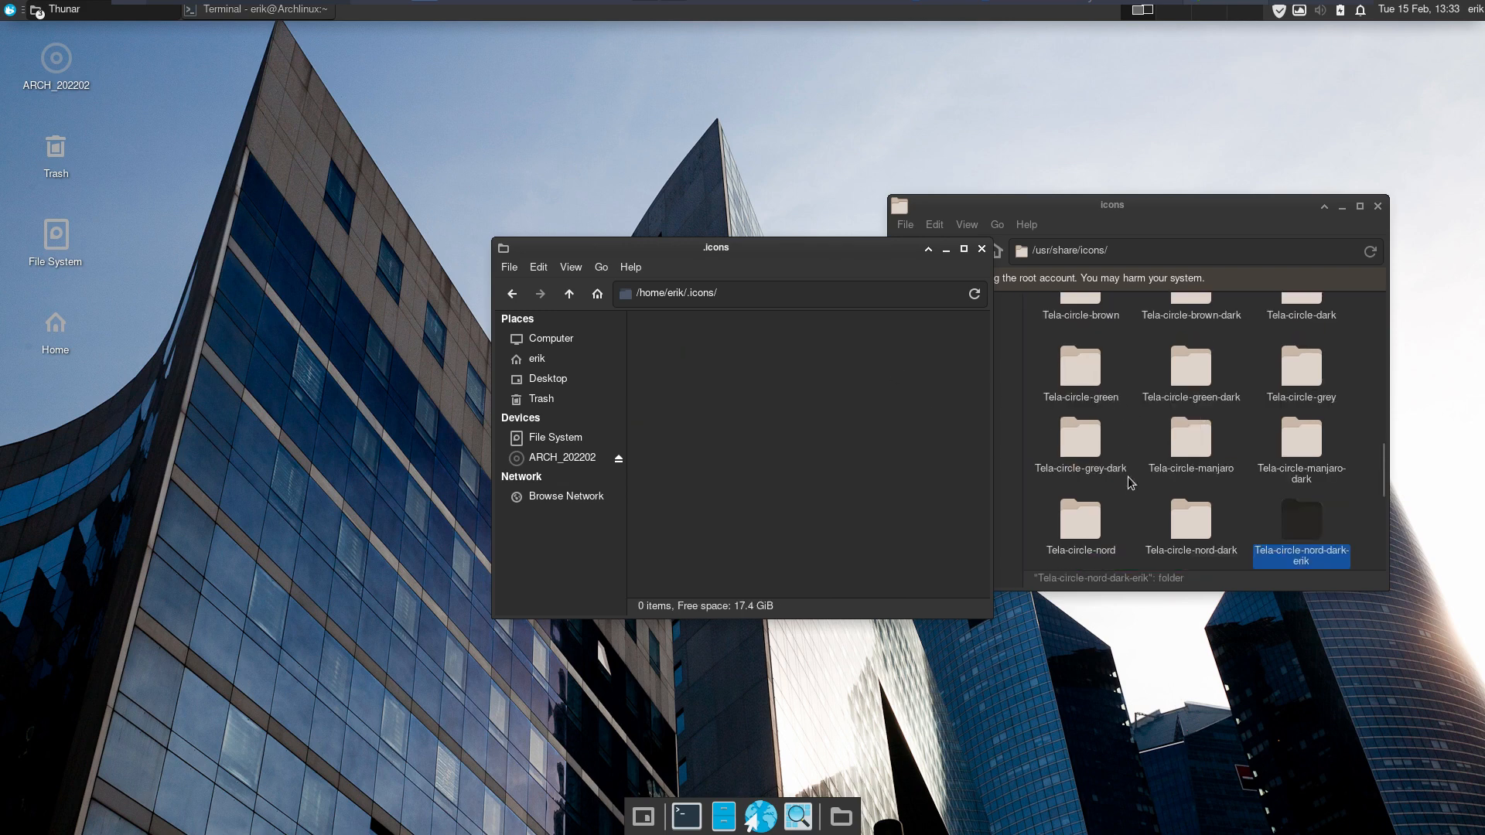
click(1377, 207)
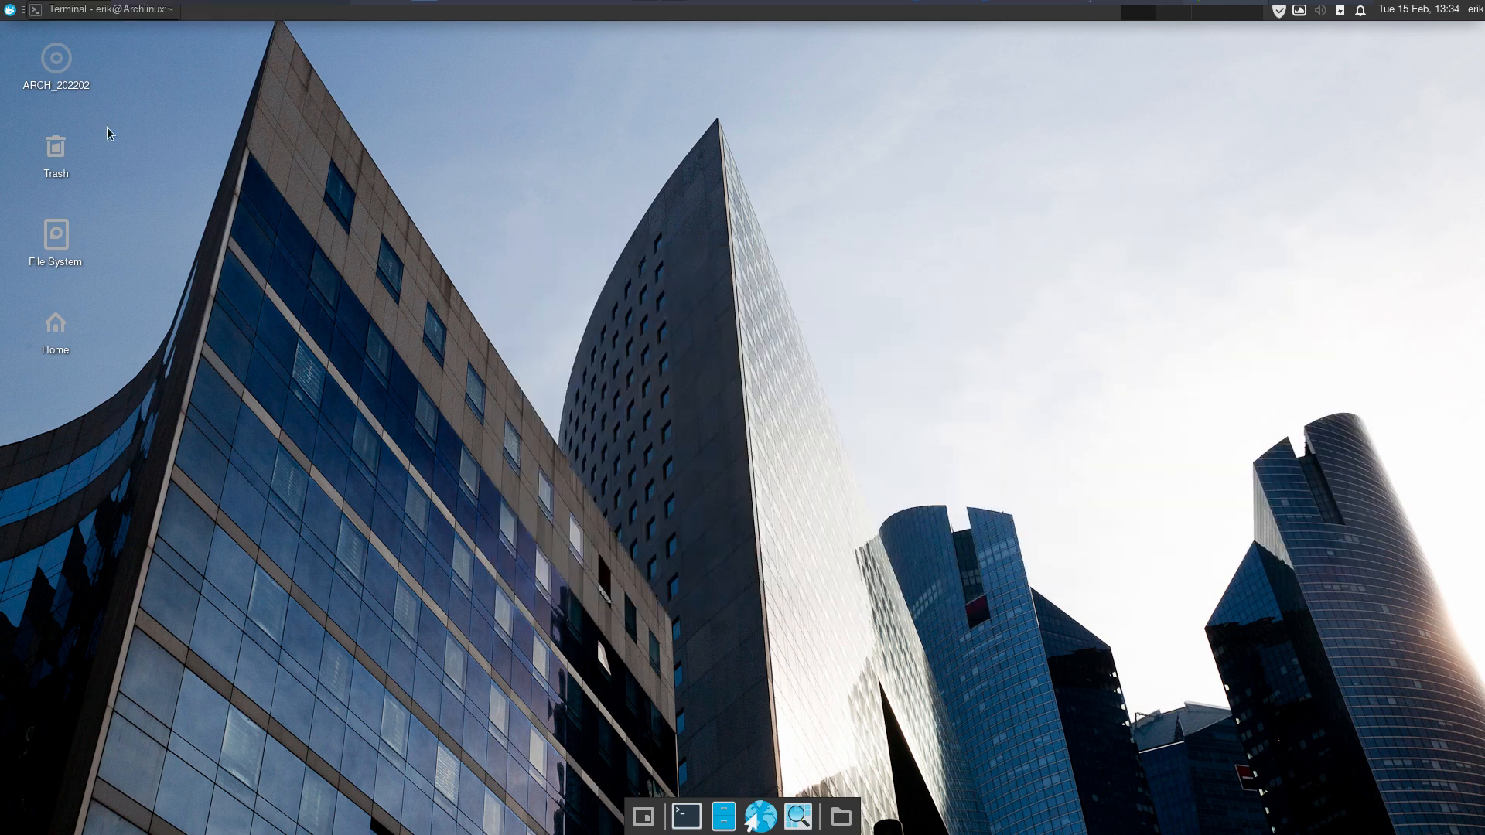
In the Appearance settings, switch the icon theme to Tela circle nord dark and back to the personal version, then close the settings.
click(11, 10)
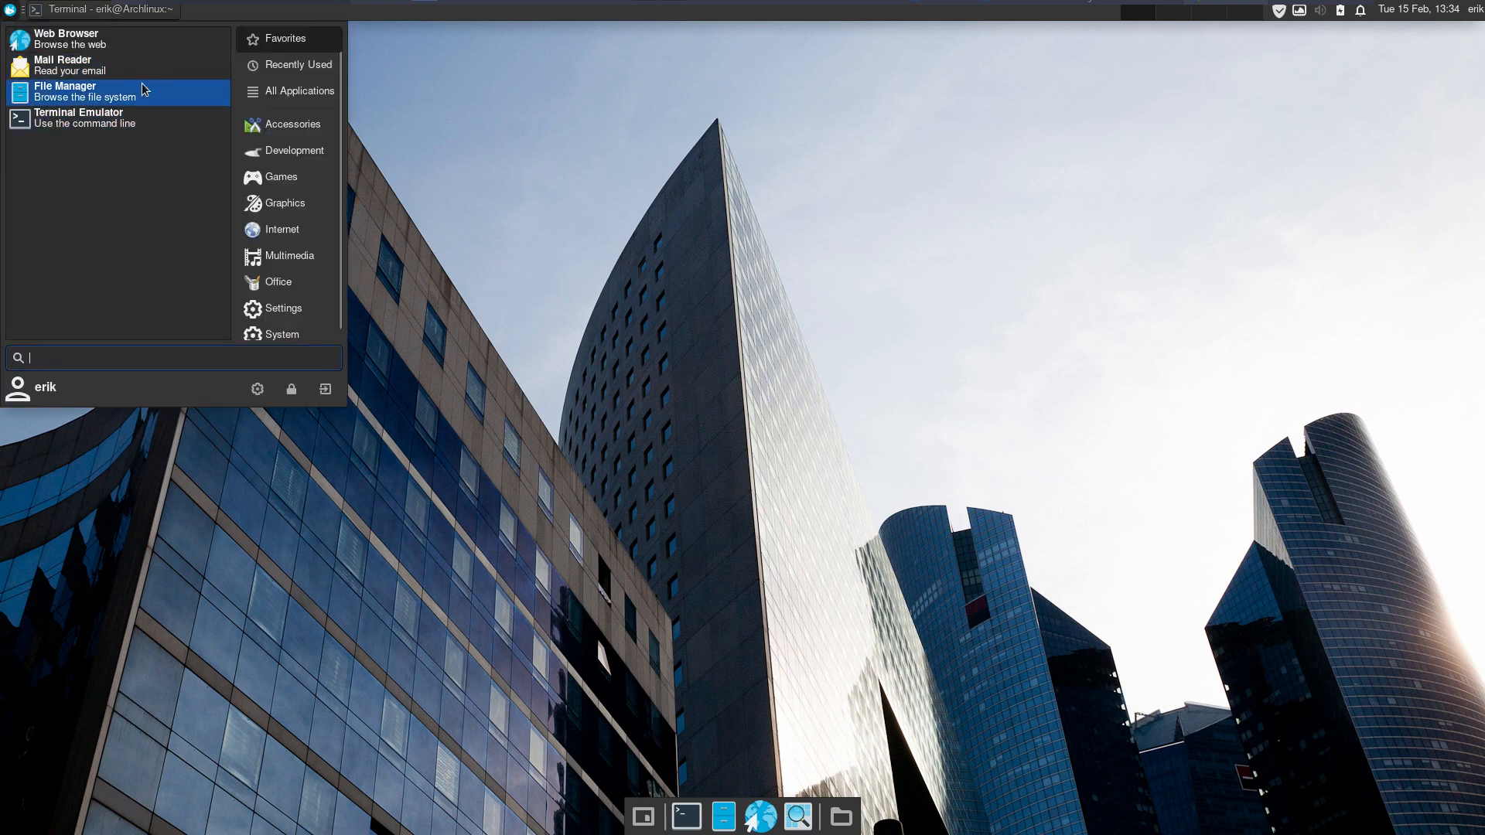
click(258, 389)
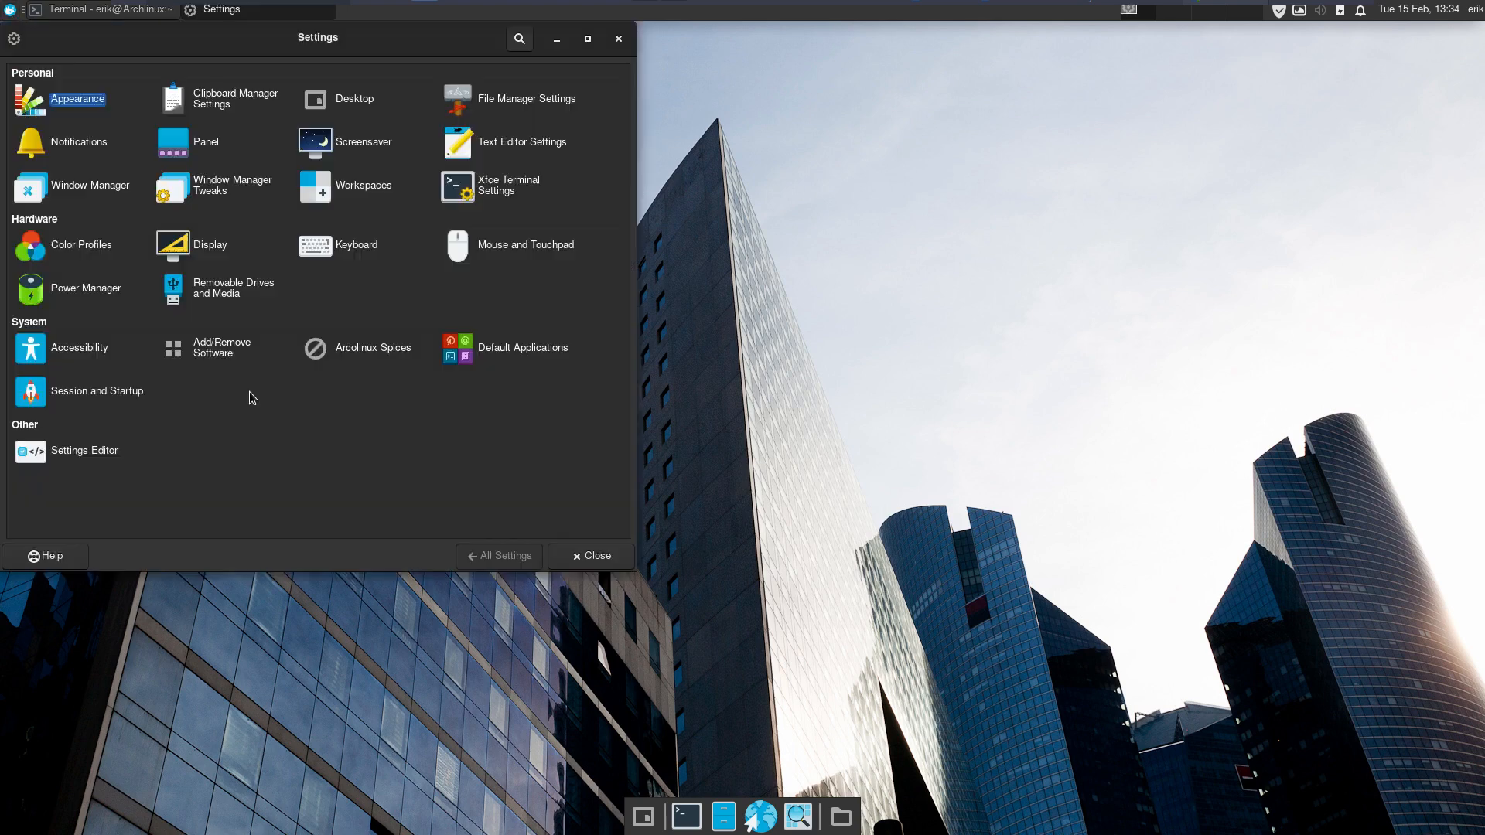
key(Return)
click(80, 78)
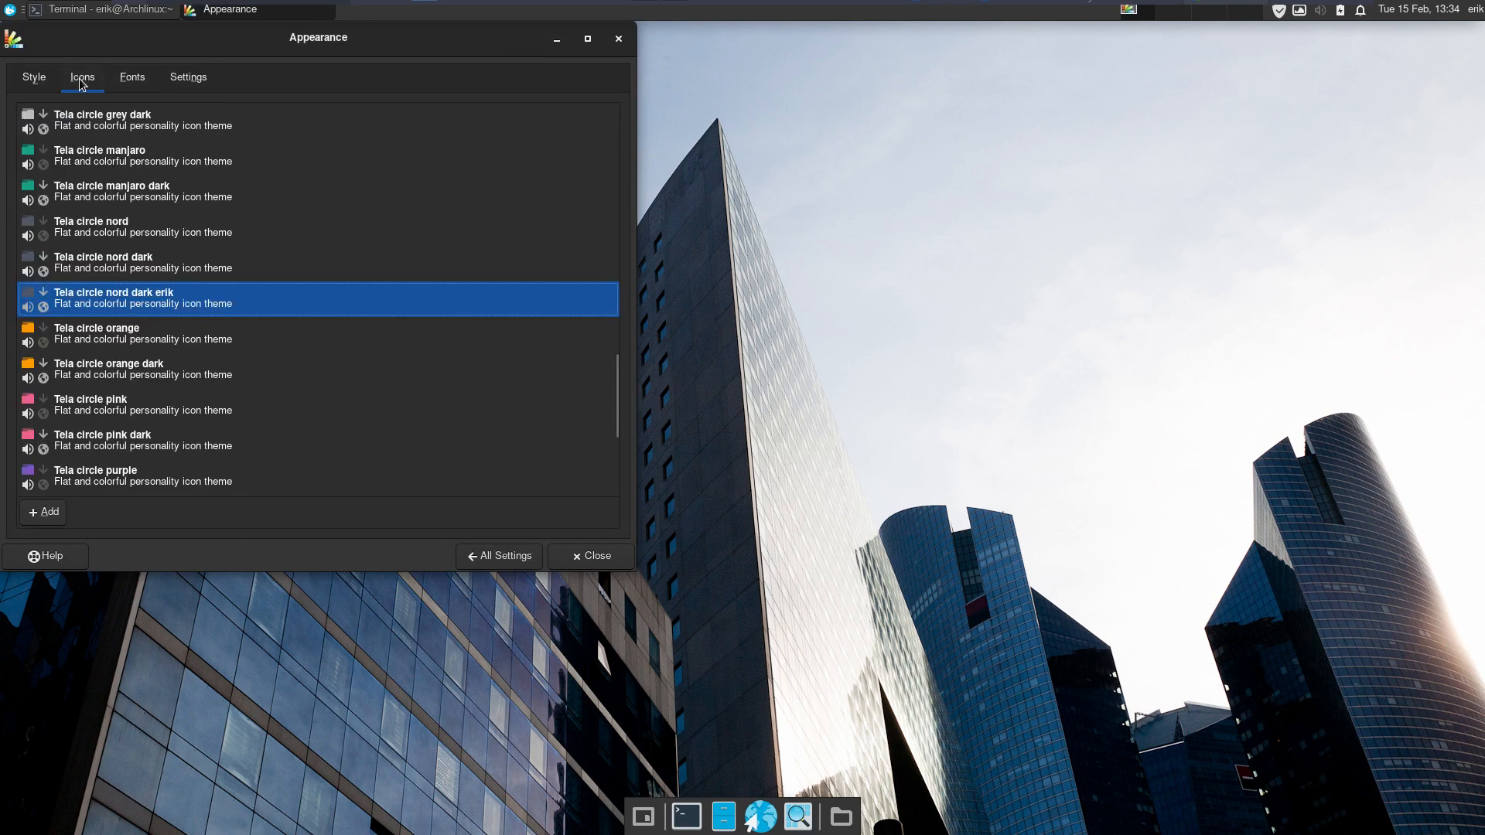
click(107, 263)
click(199, 304)
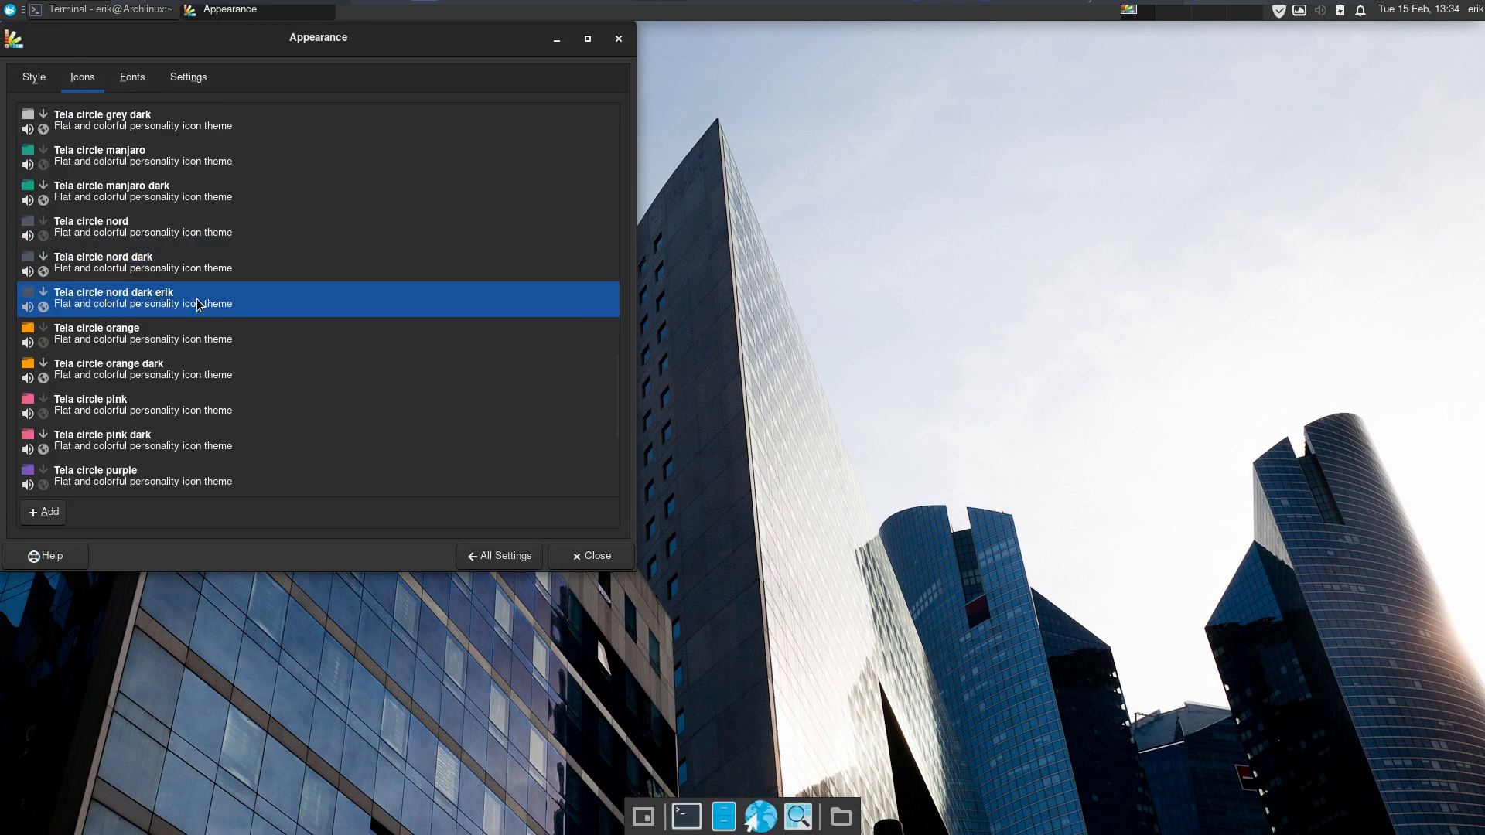
click(609, 560)
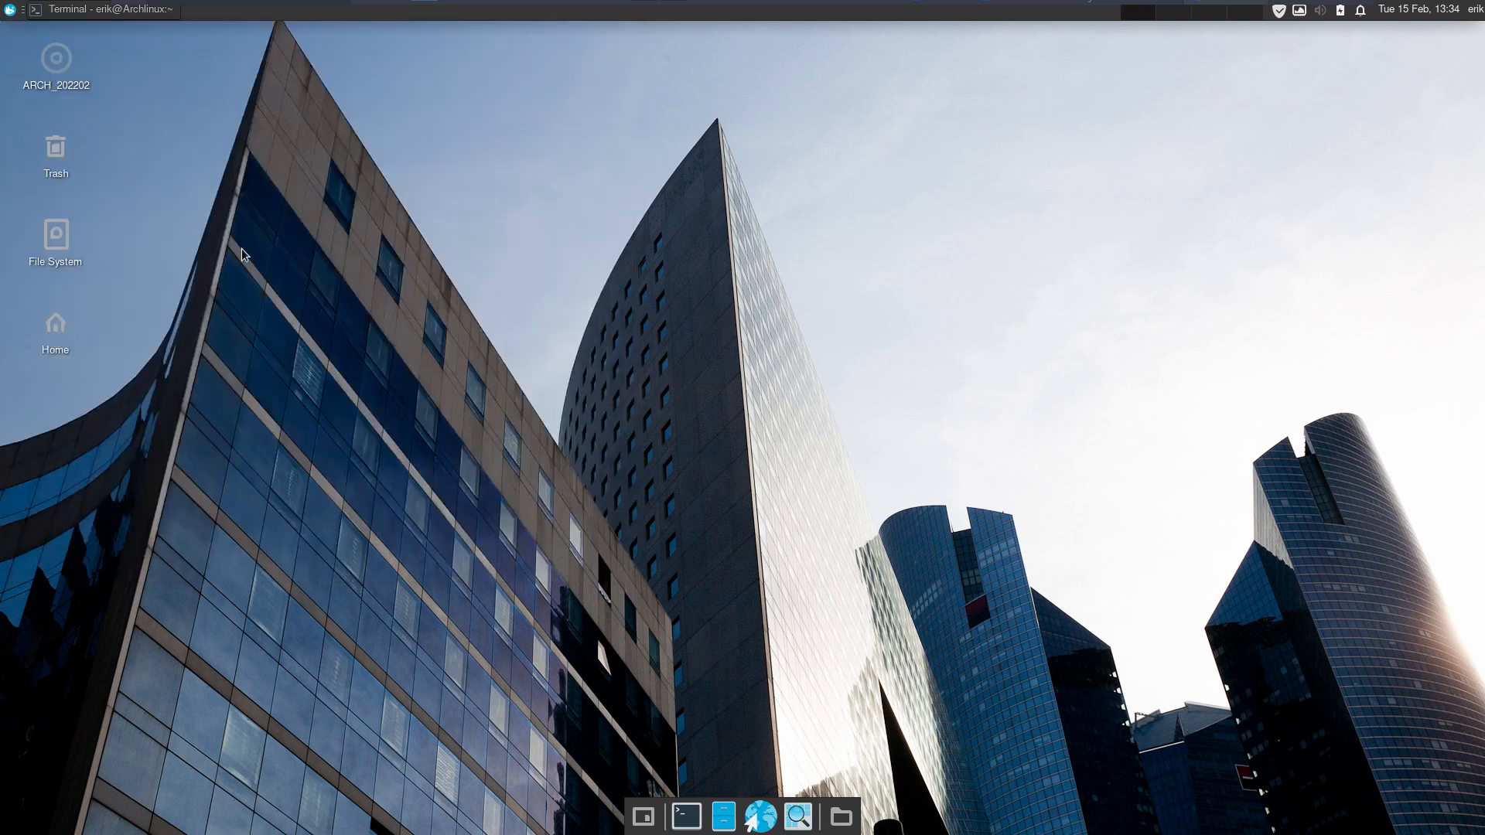
Check the icons in the applications menu and the session menu.
click(9, 10)
click(573, 376)
click(1475, 10)
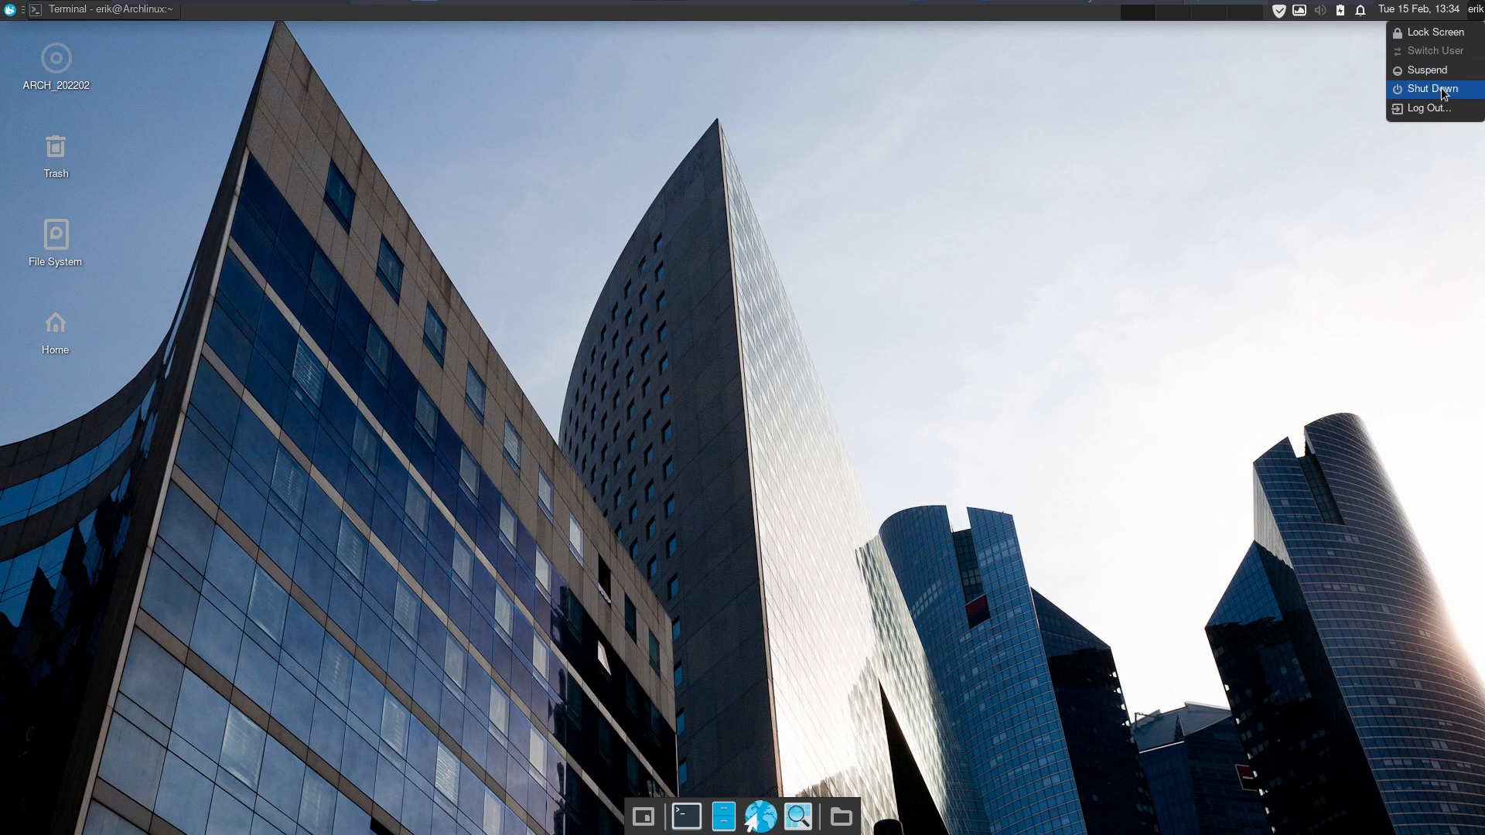
click(724, 316)
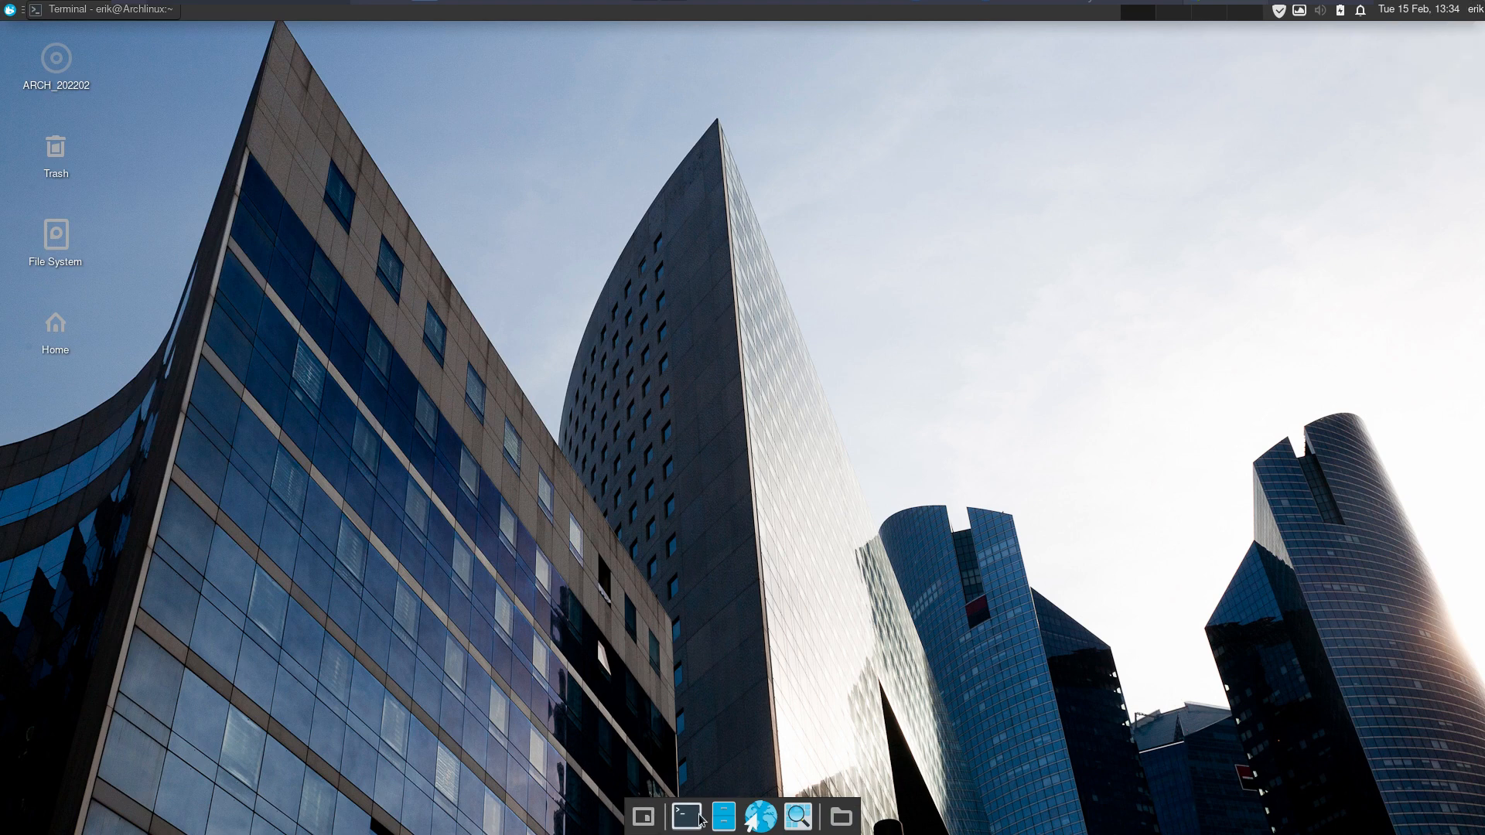
Open /usr/share/icons in a maximised regular file manager window.
click(723, 816)
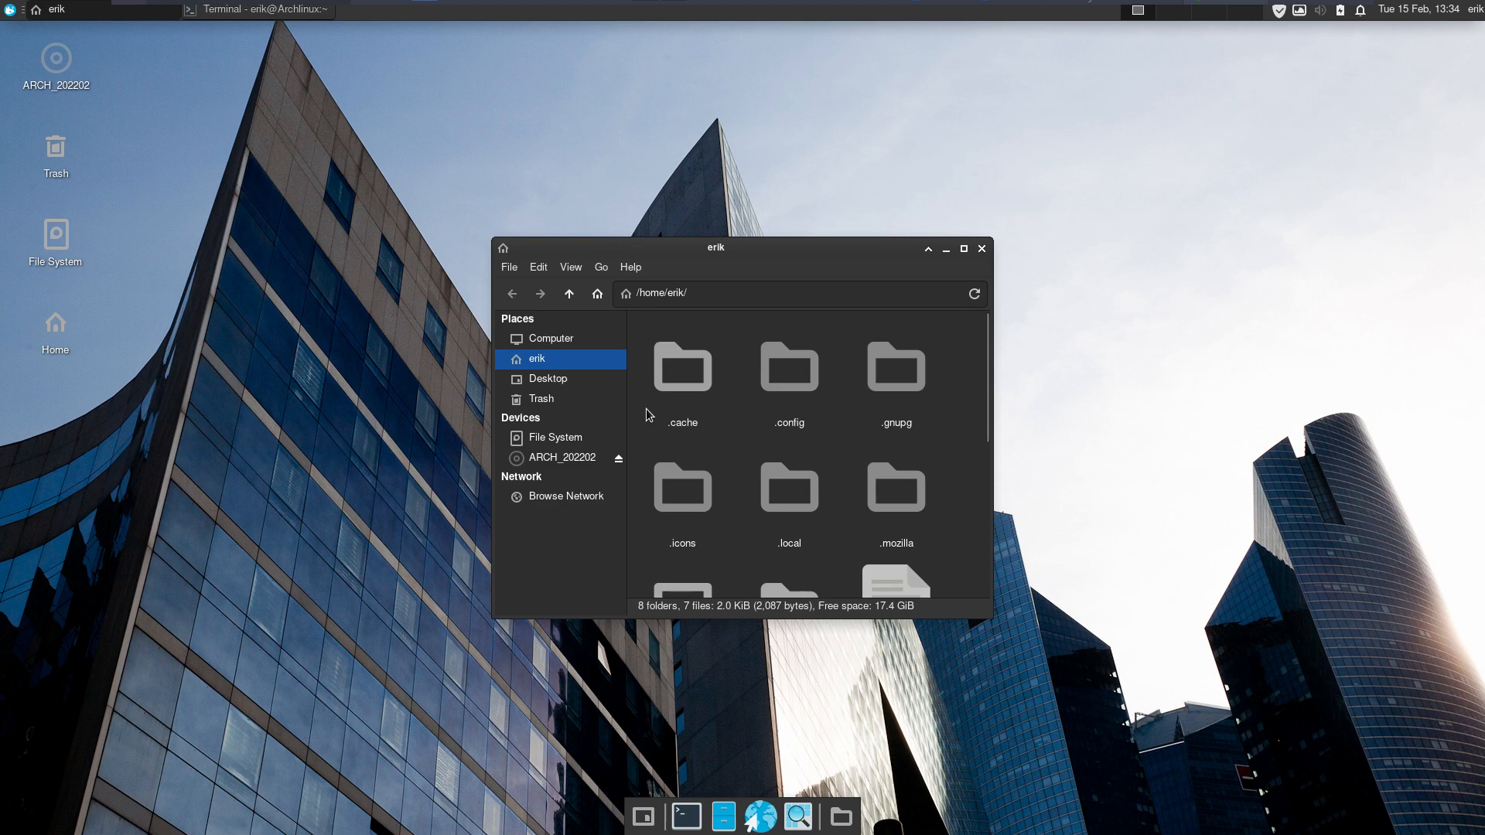
click(559, 437)
click(964, 248)
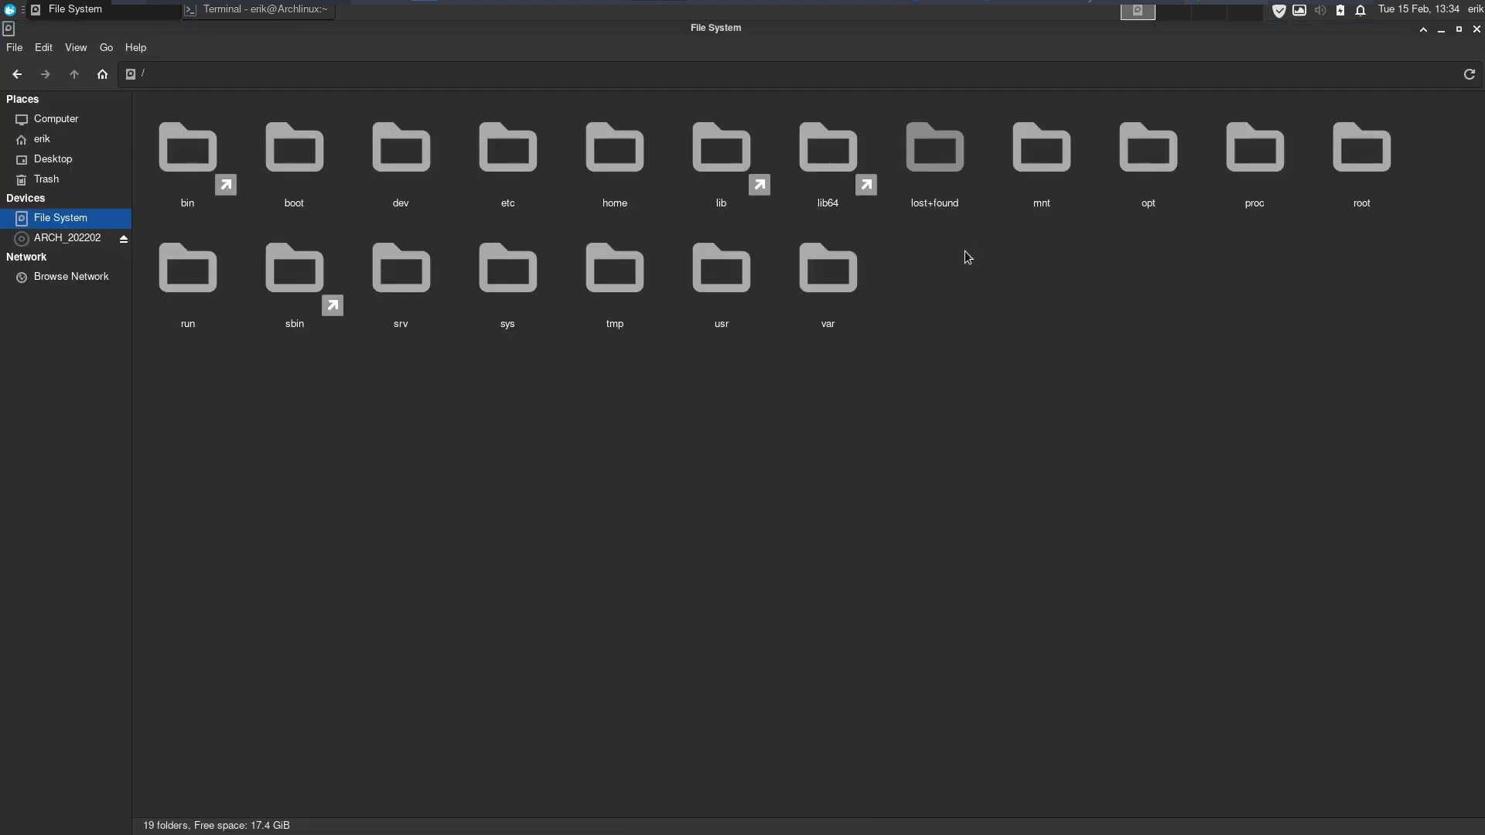
double_click(721, 271)
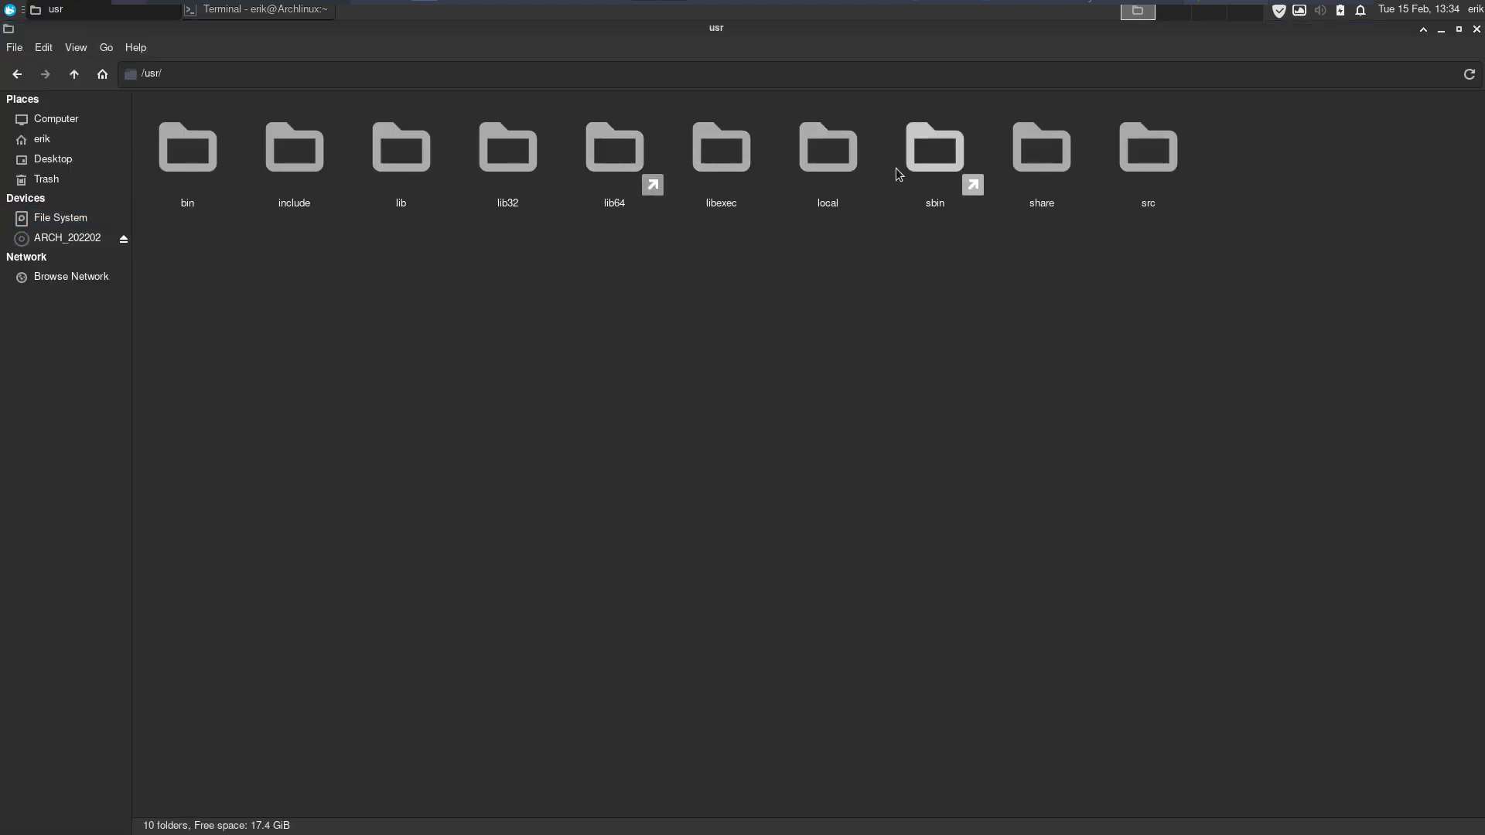
double_click(1023, 161)
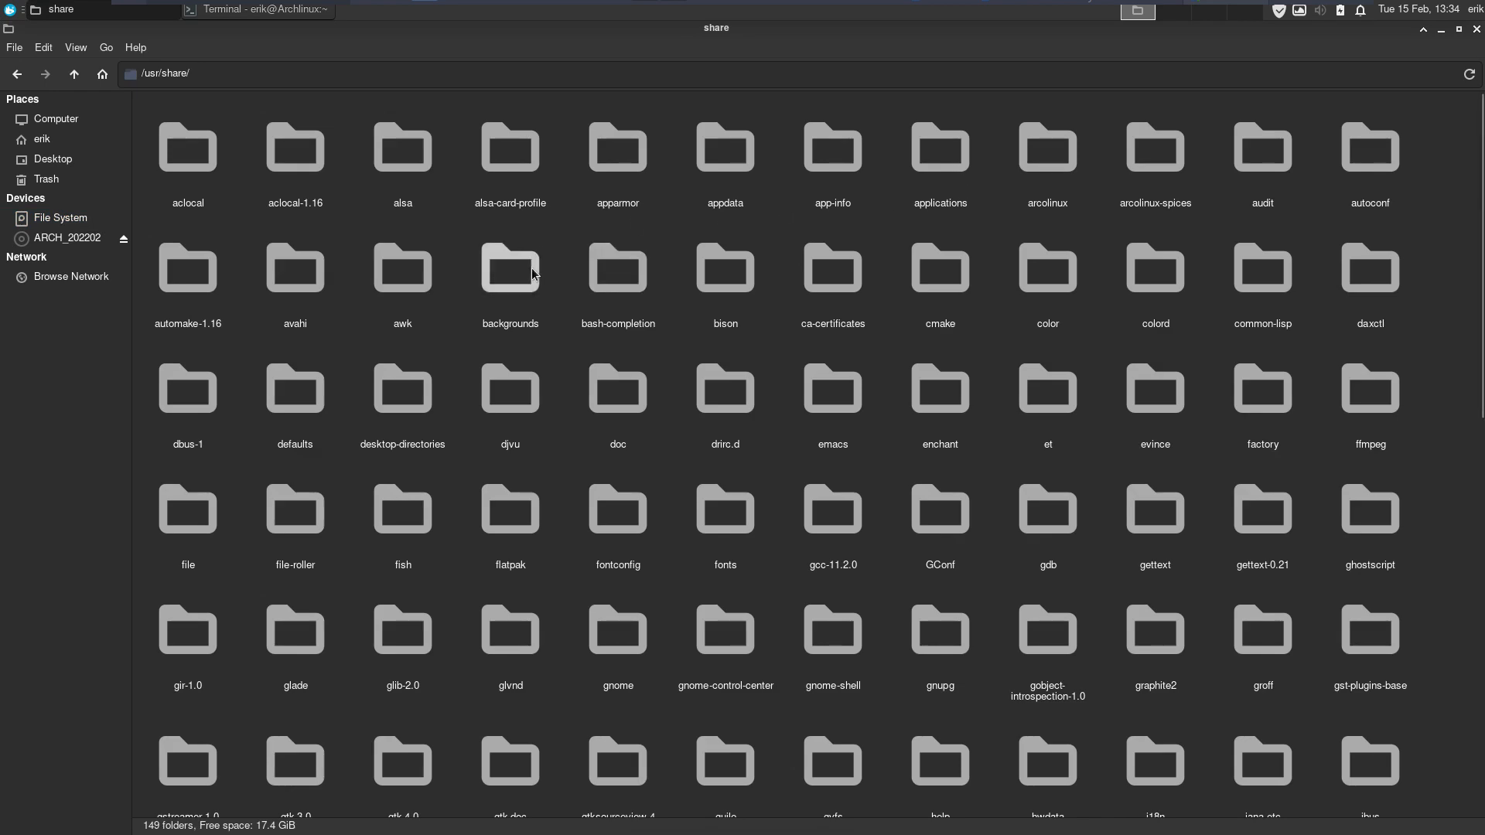
text(icons)
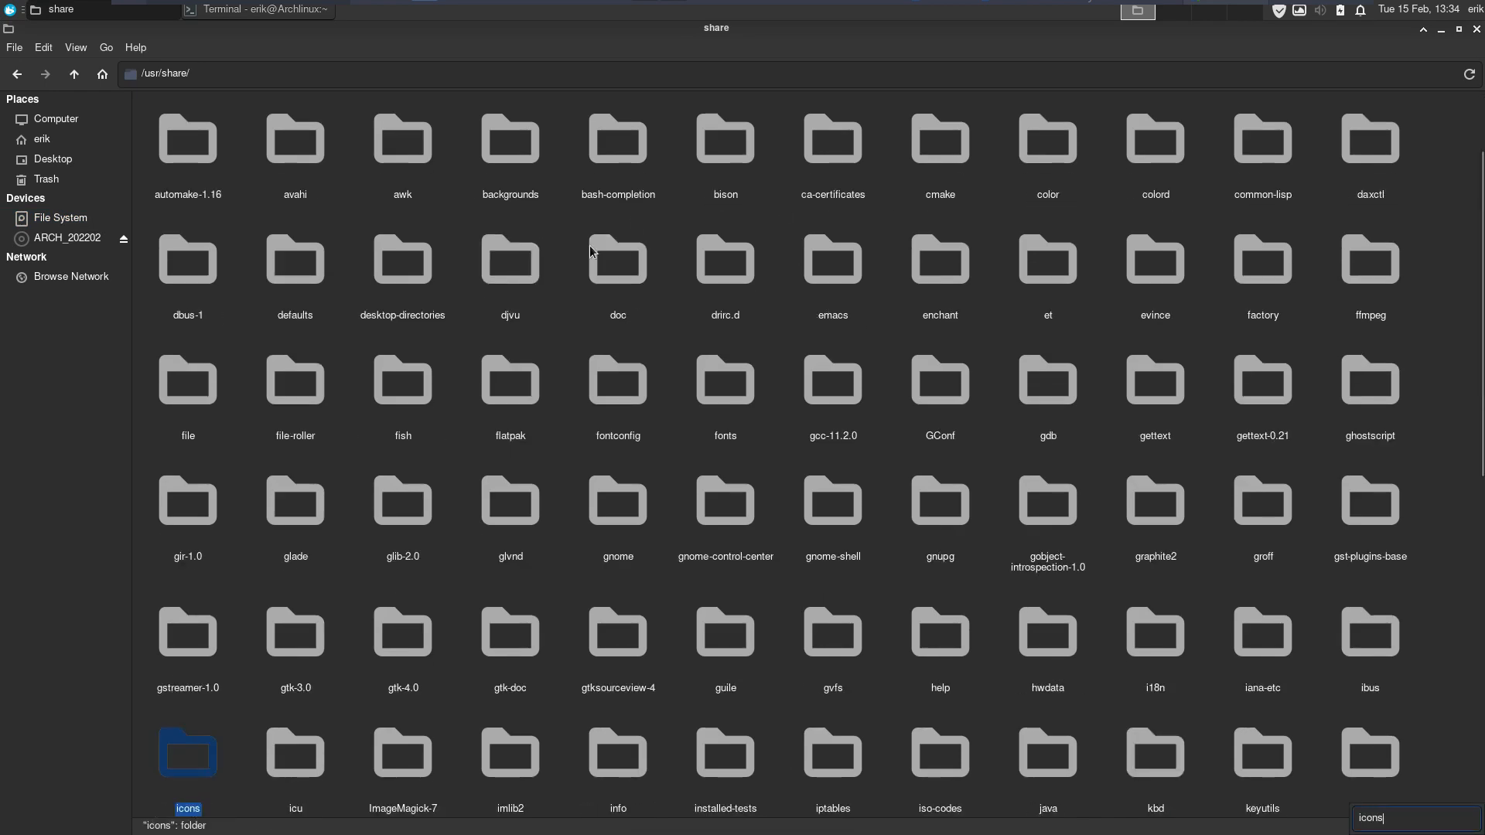
key(Return)
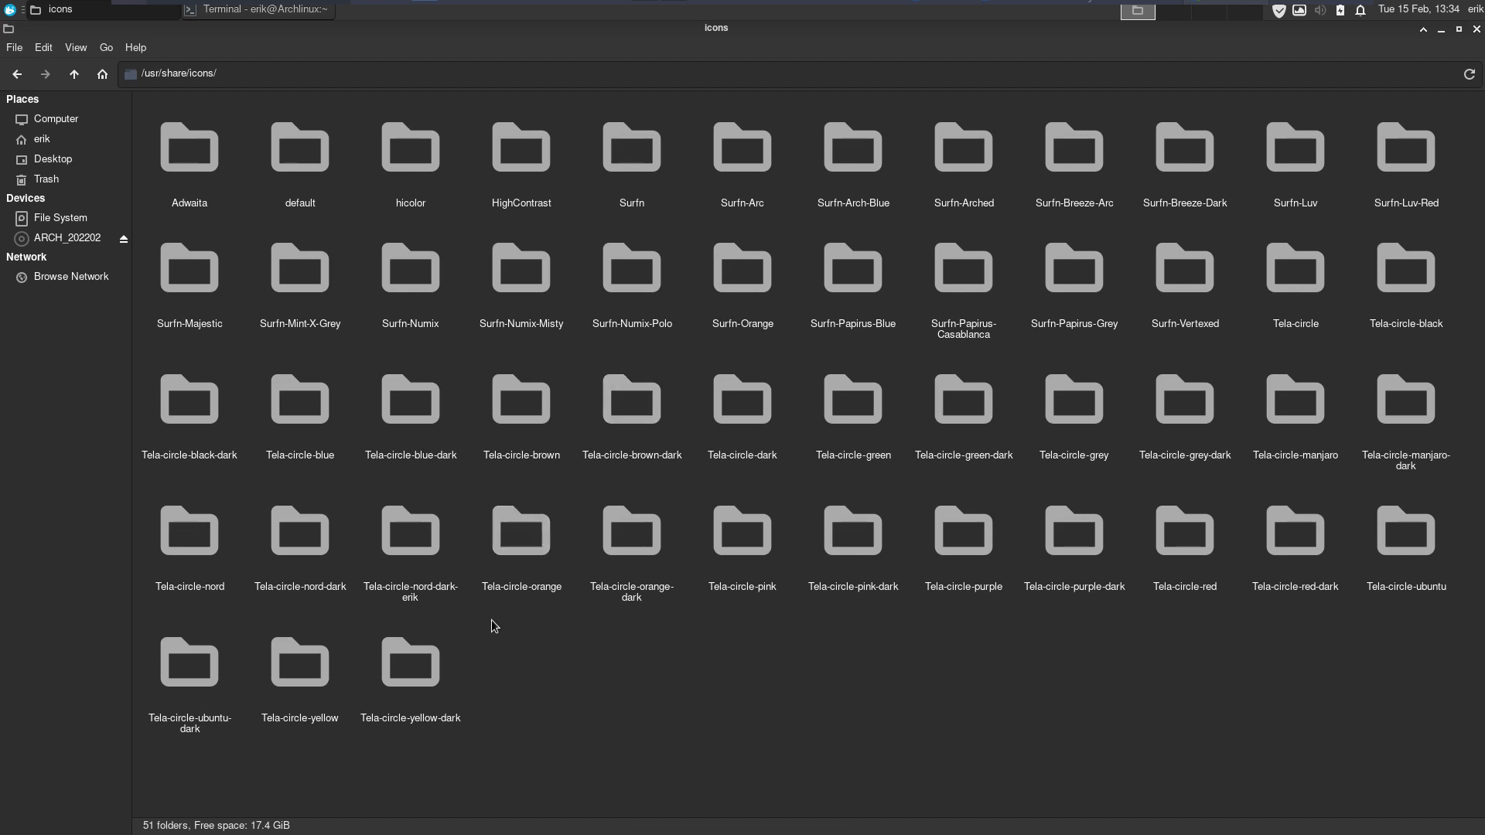
Select the original and personal Tela circle nord dark folders together, then open the personal theme's folder to examine its contents.
drag(246, 505, 435, 571)
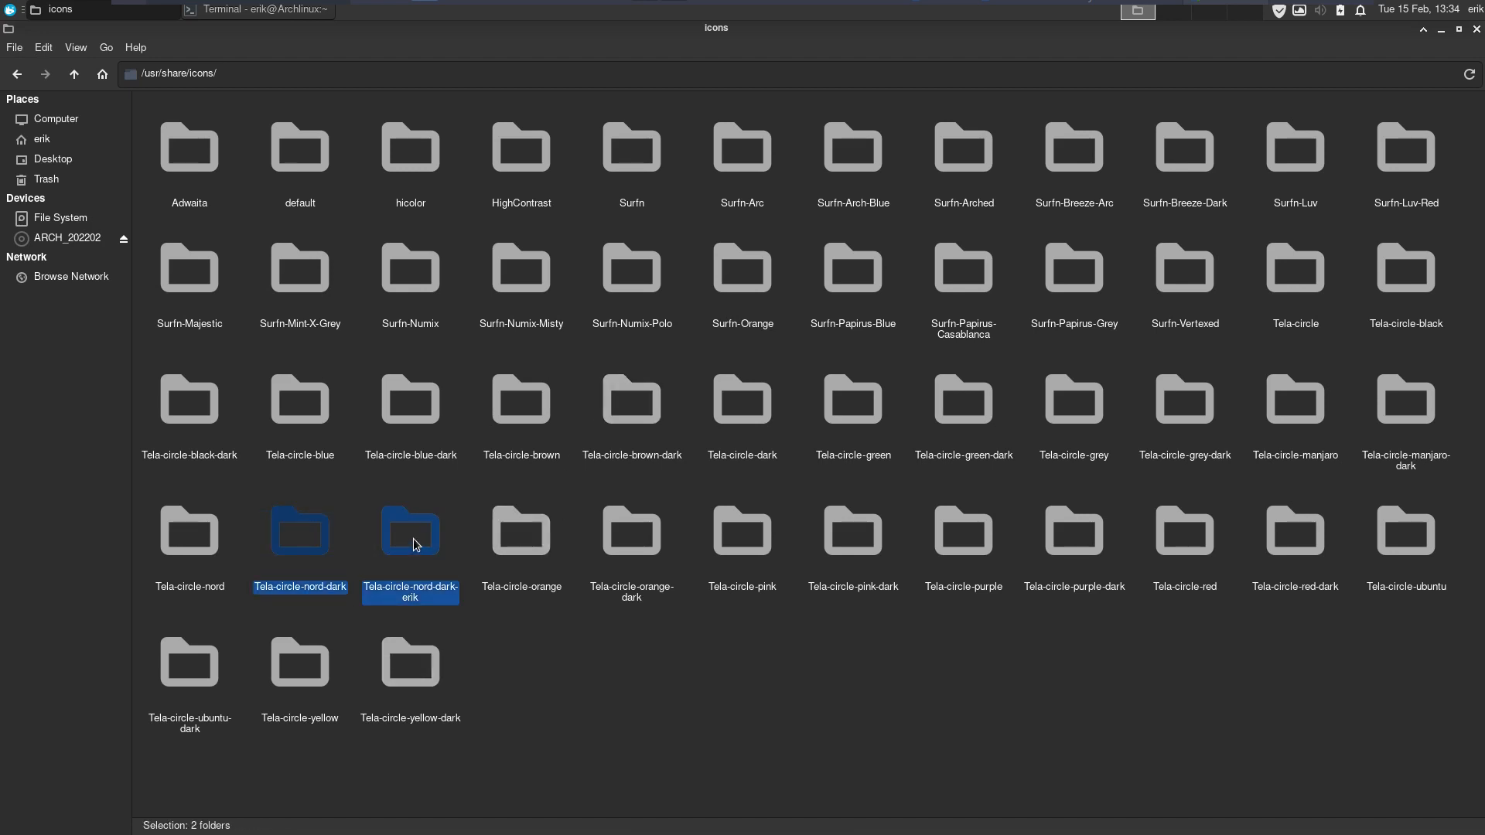
right_click(417, 540)
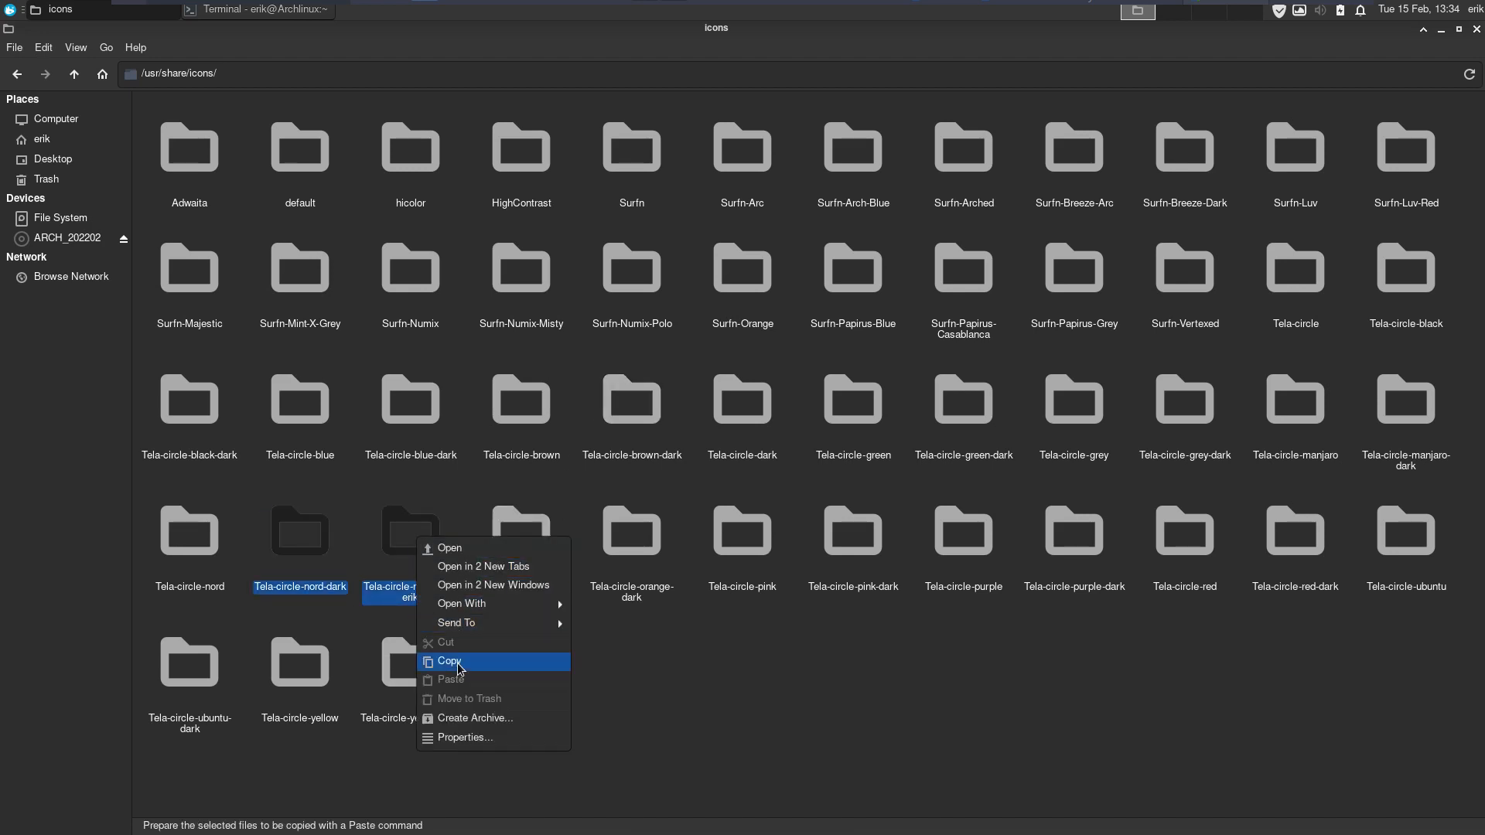
click(575, 718)
double_click(401, 541)
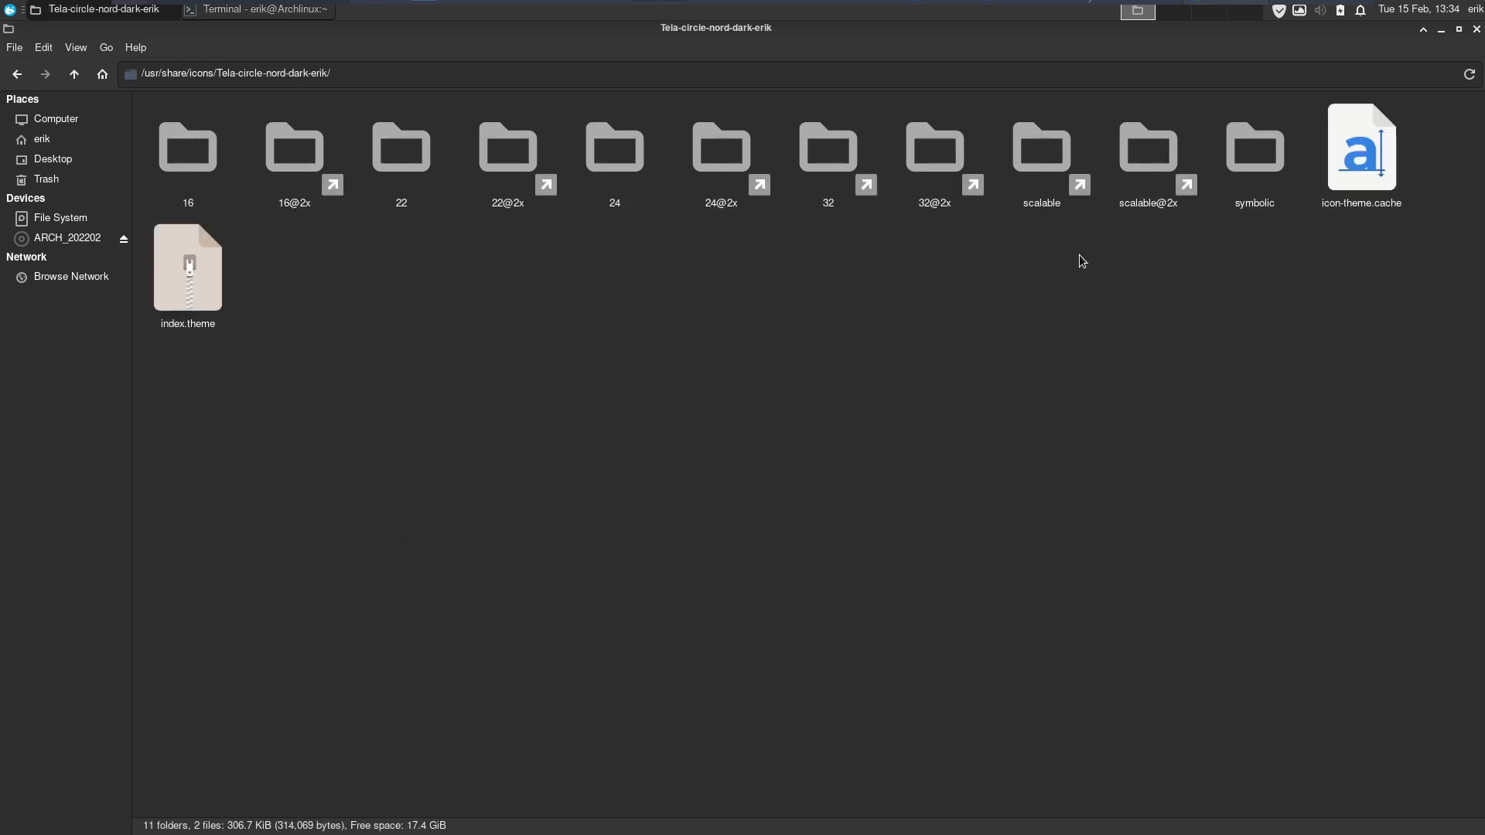
Open the personal theme's index.theme in Sublime Text, add Surfn before hicolor in the Inherits line, then save and close the file.
click(190, 281)
right_click(190, 280)
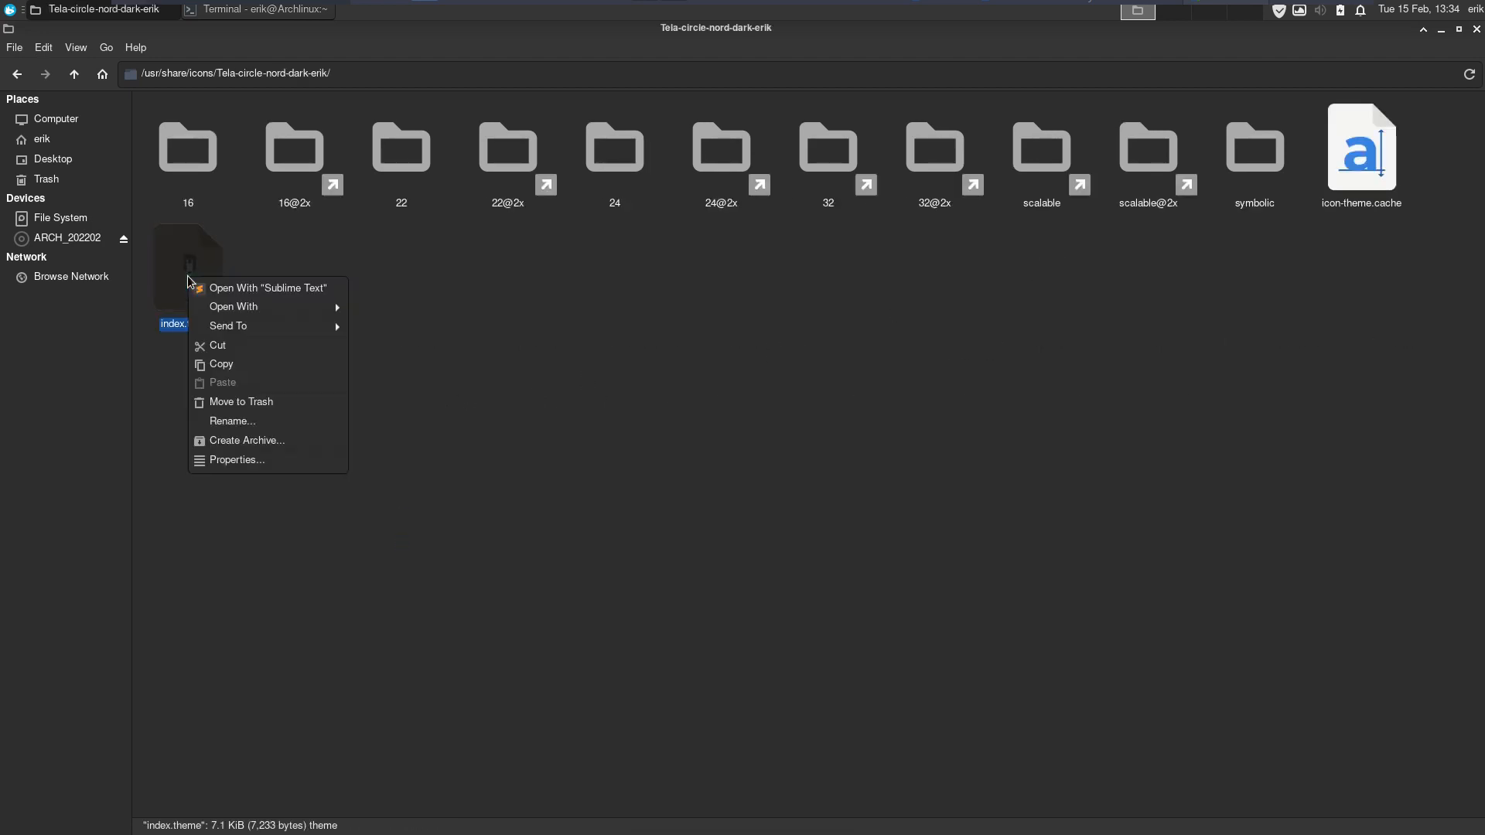
click(262, 297)
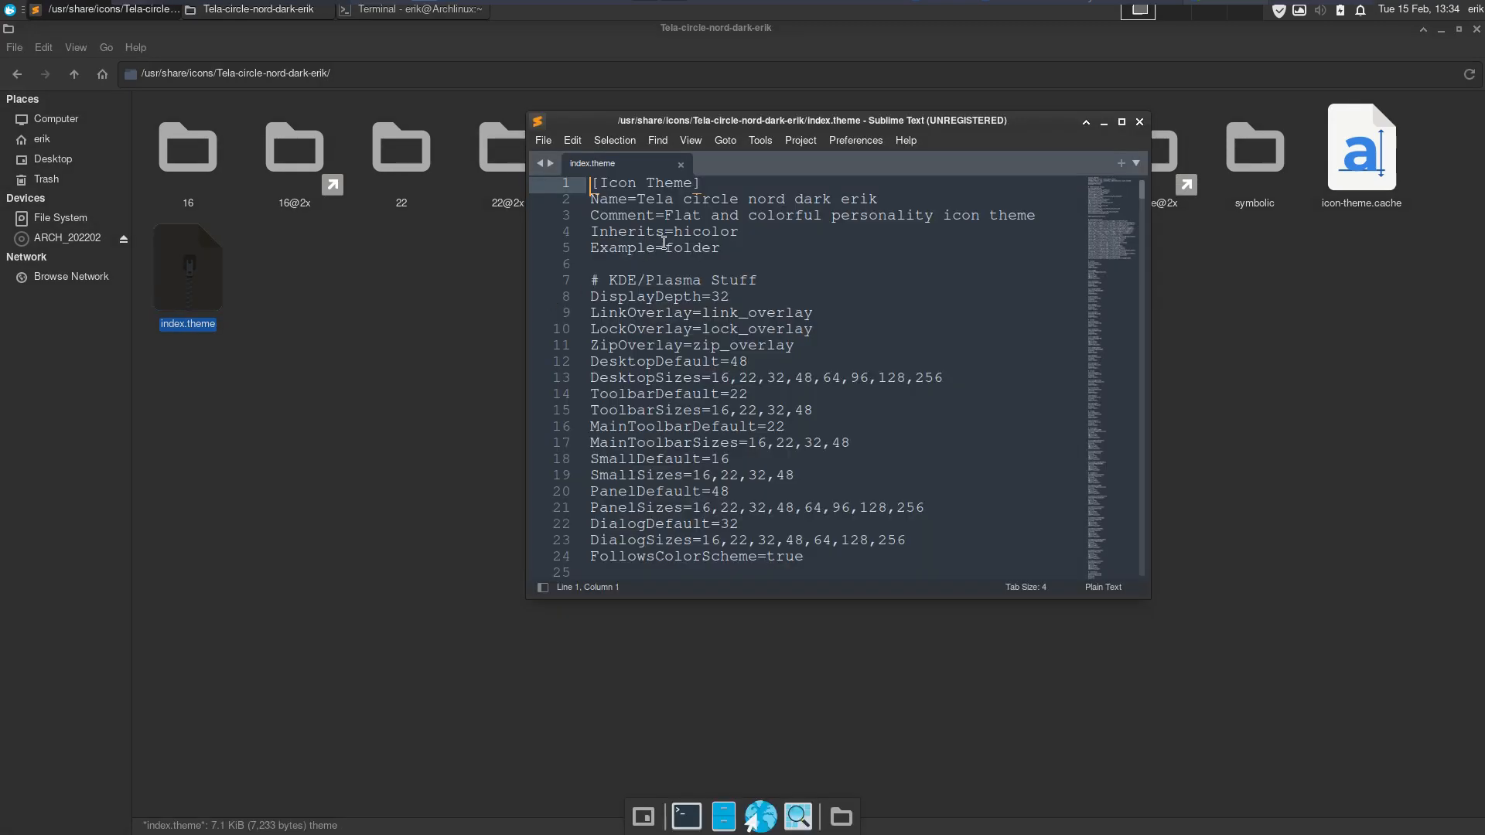
click(672, 233)
text(Siu)
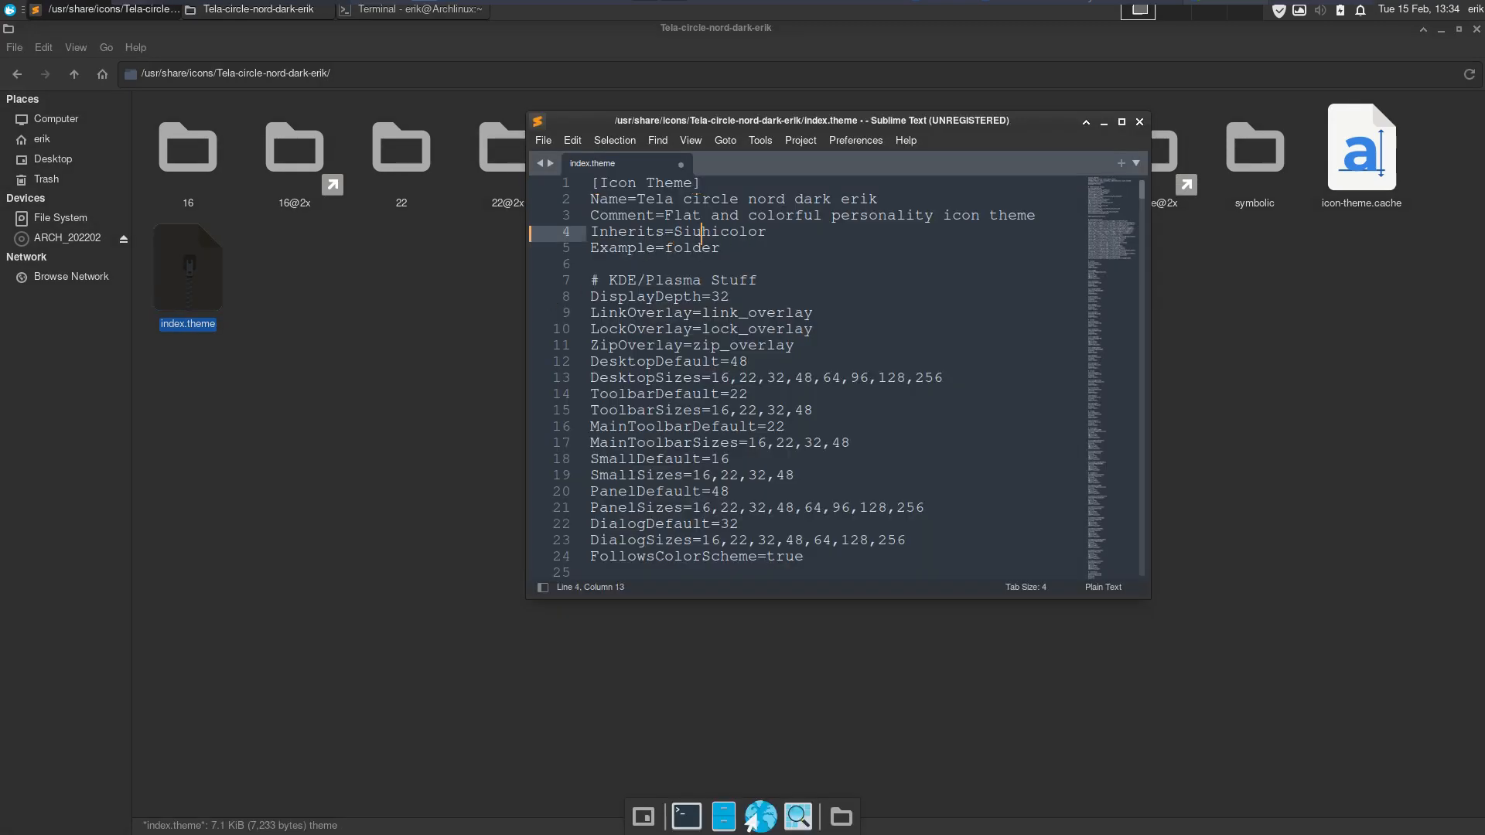
key(BackSpace)
key(BackSpace)
text(urfn,)
key(ctrl+s)
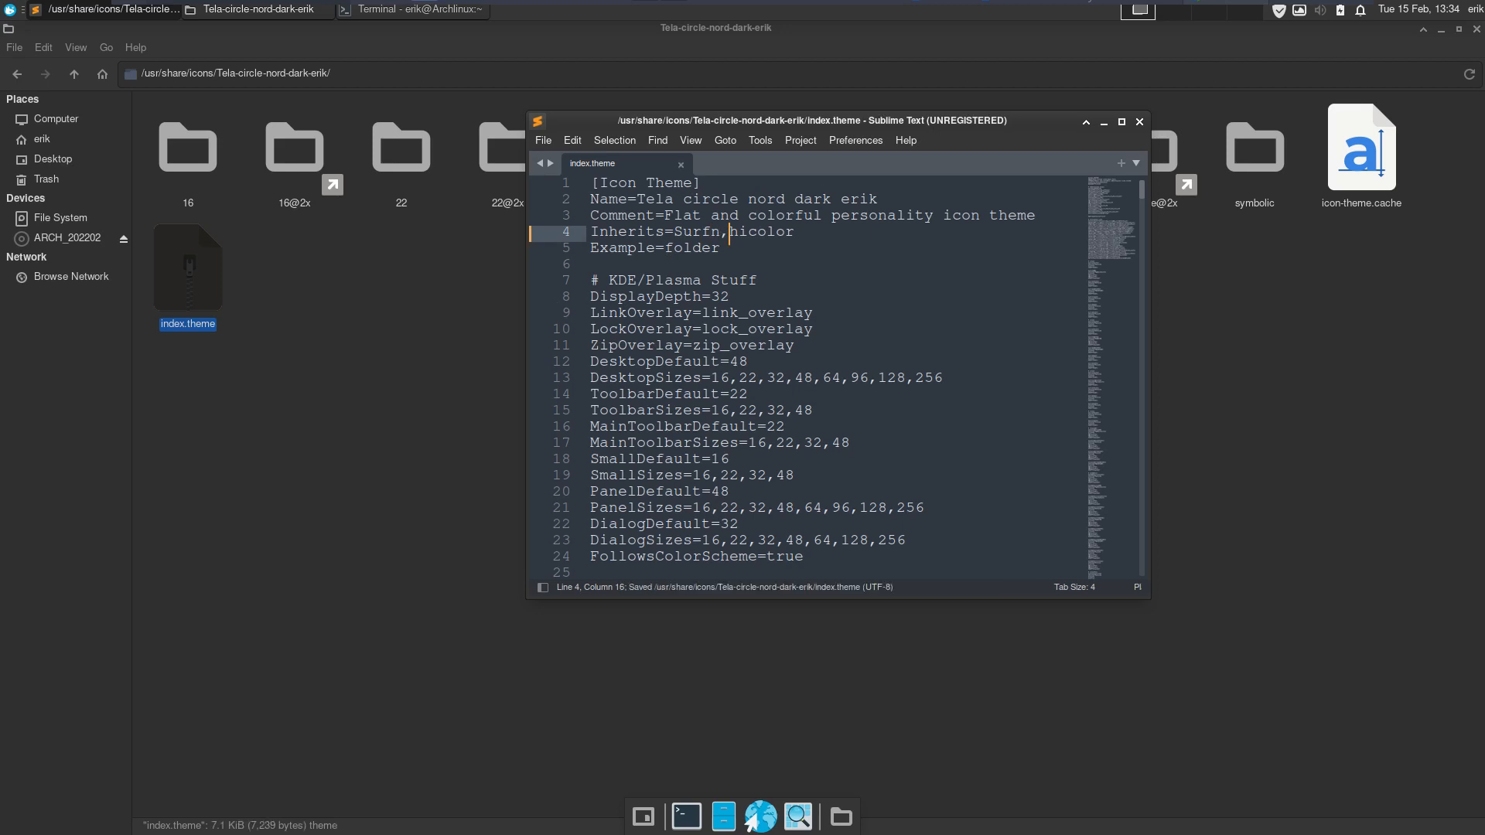
click(1139, 122)
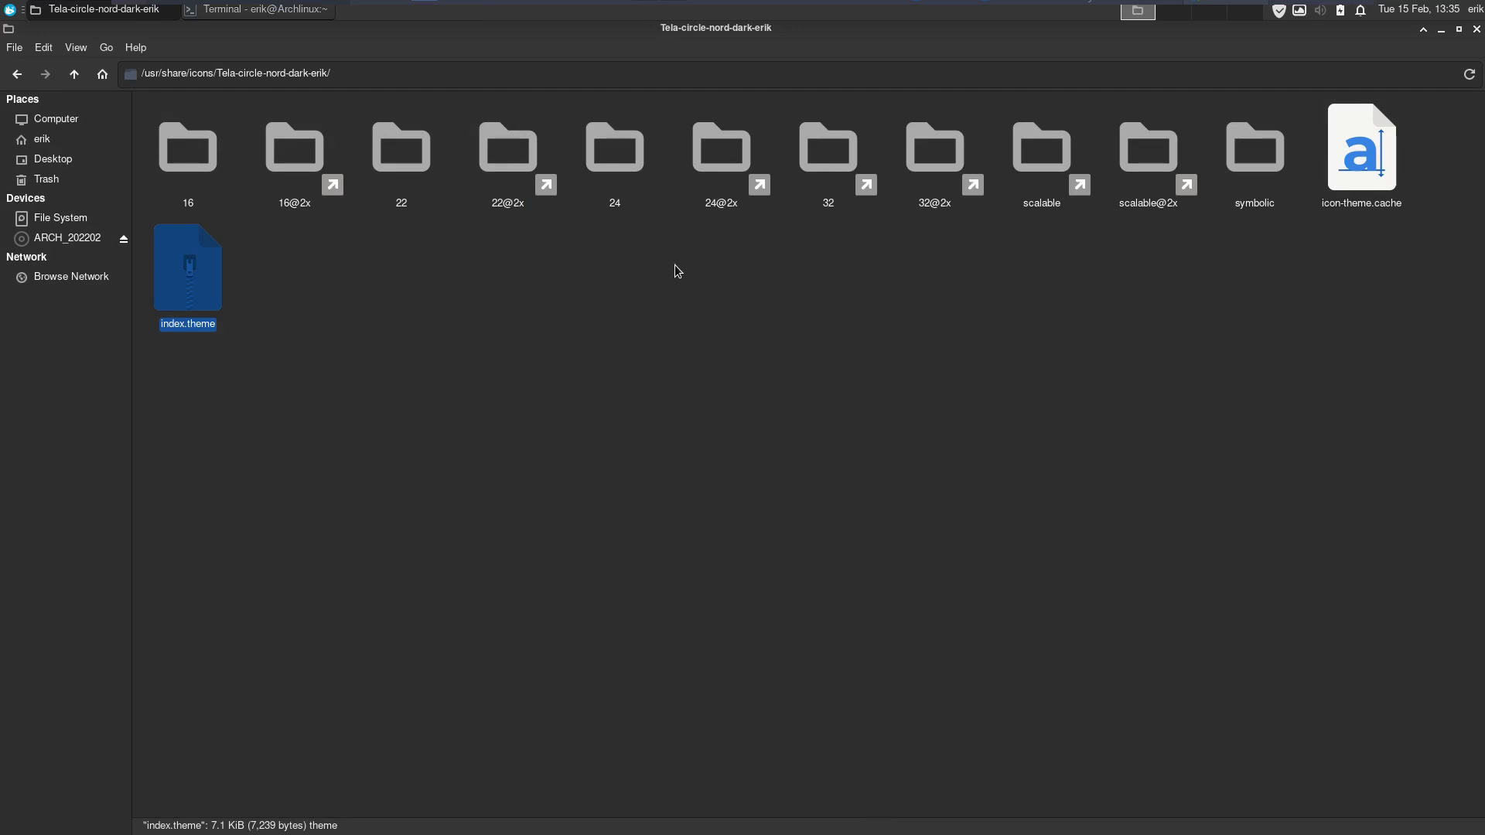
Examine the 22@2x/actions and scalable/places icon folders of the personal theme, then close the file manager.
double_click(507, 158)
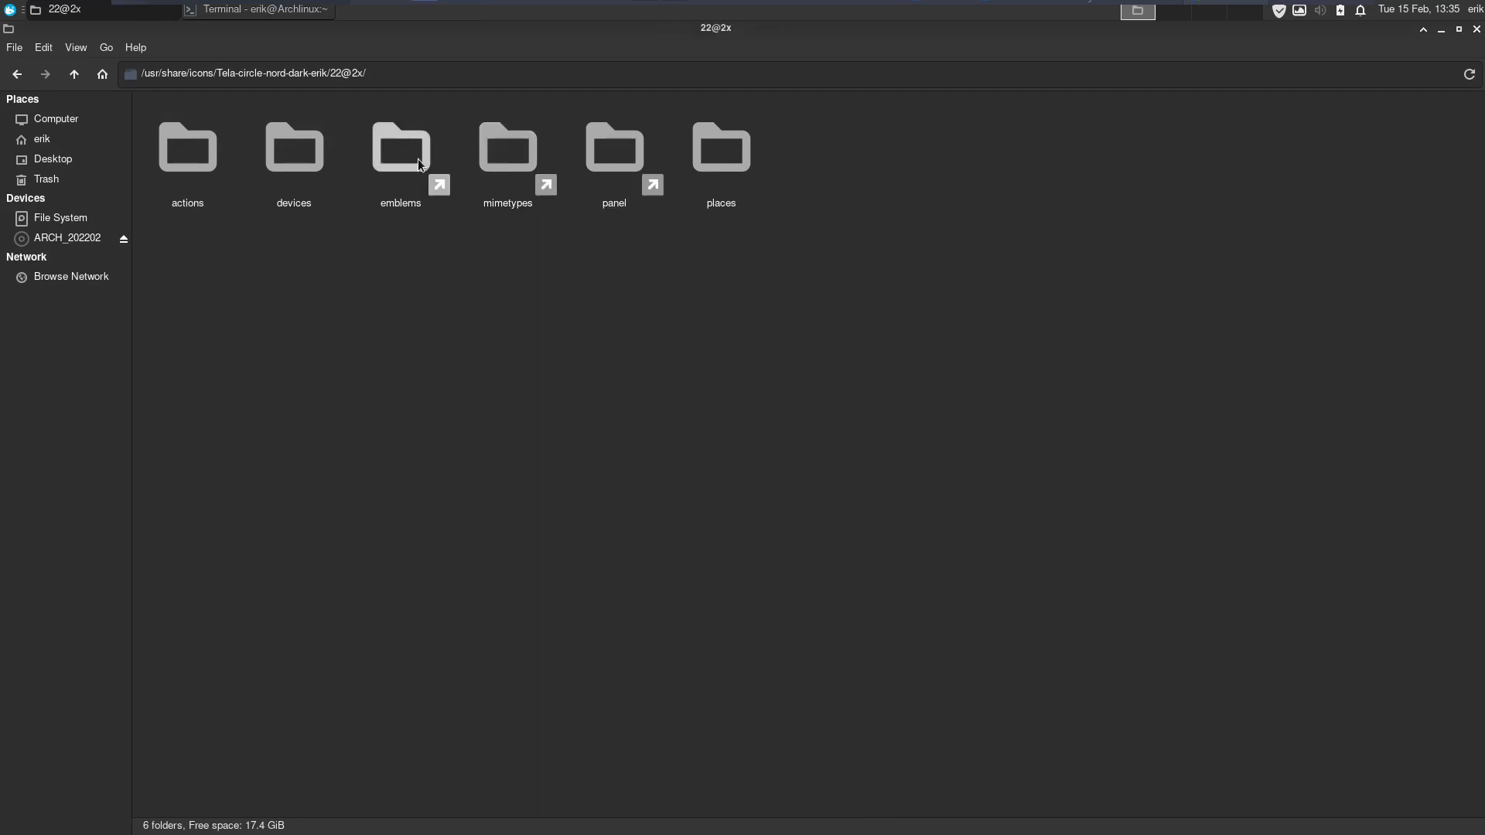
double_click(179, 164)
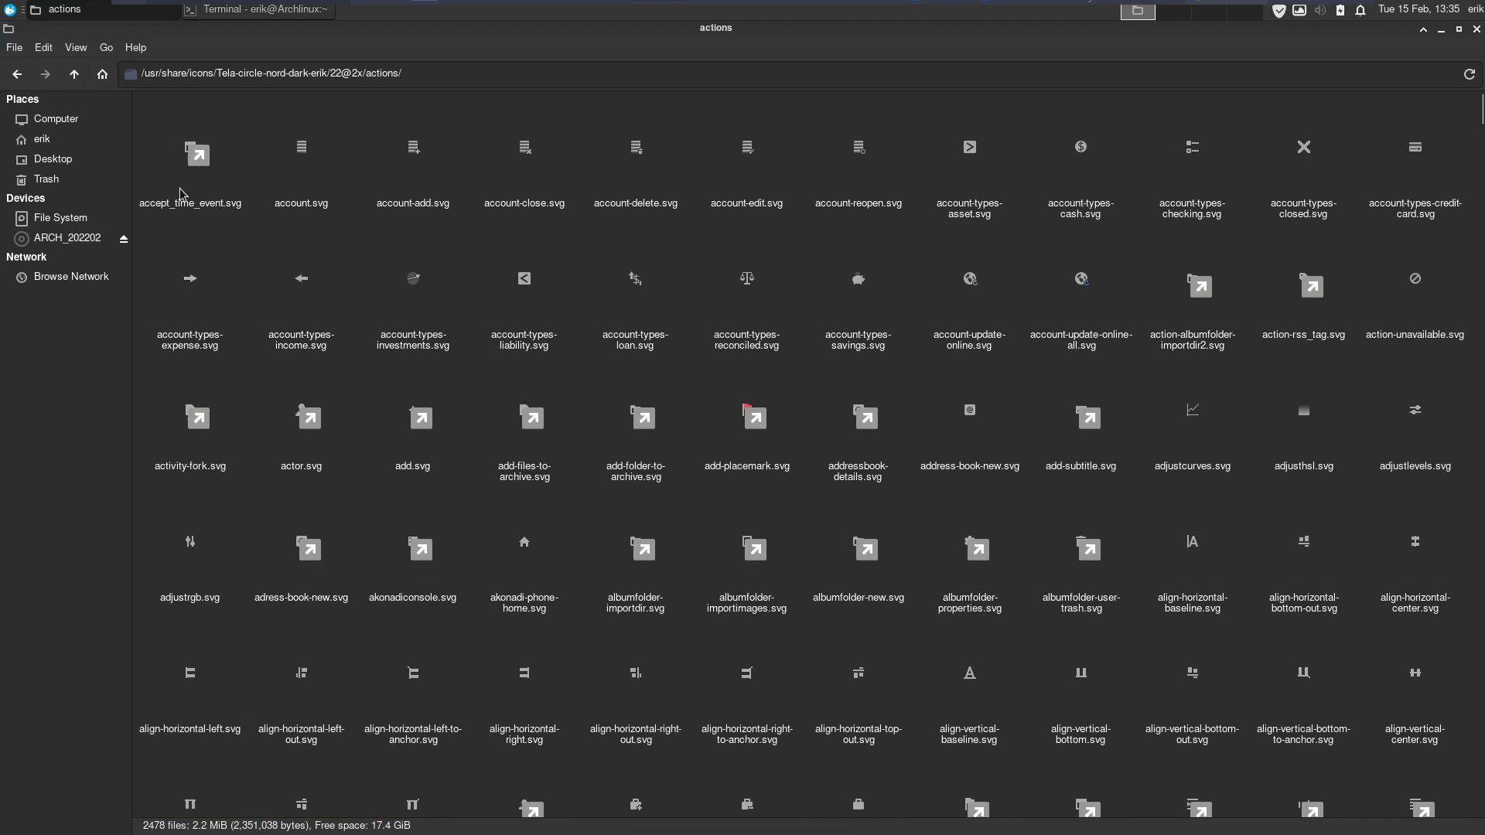
click(74, 75)
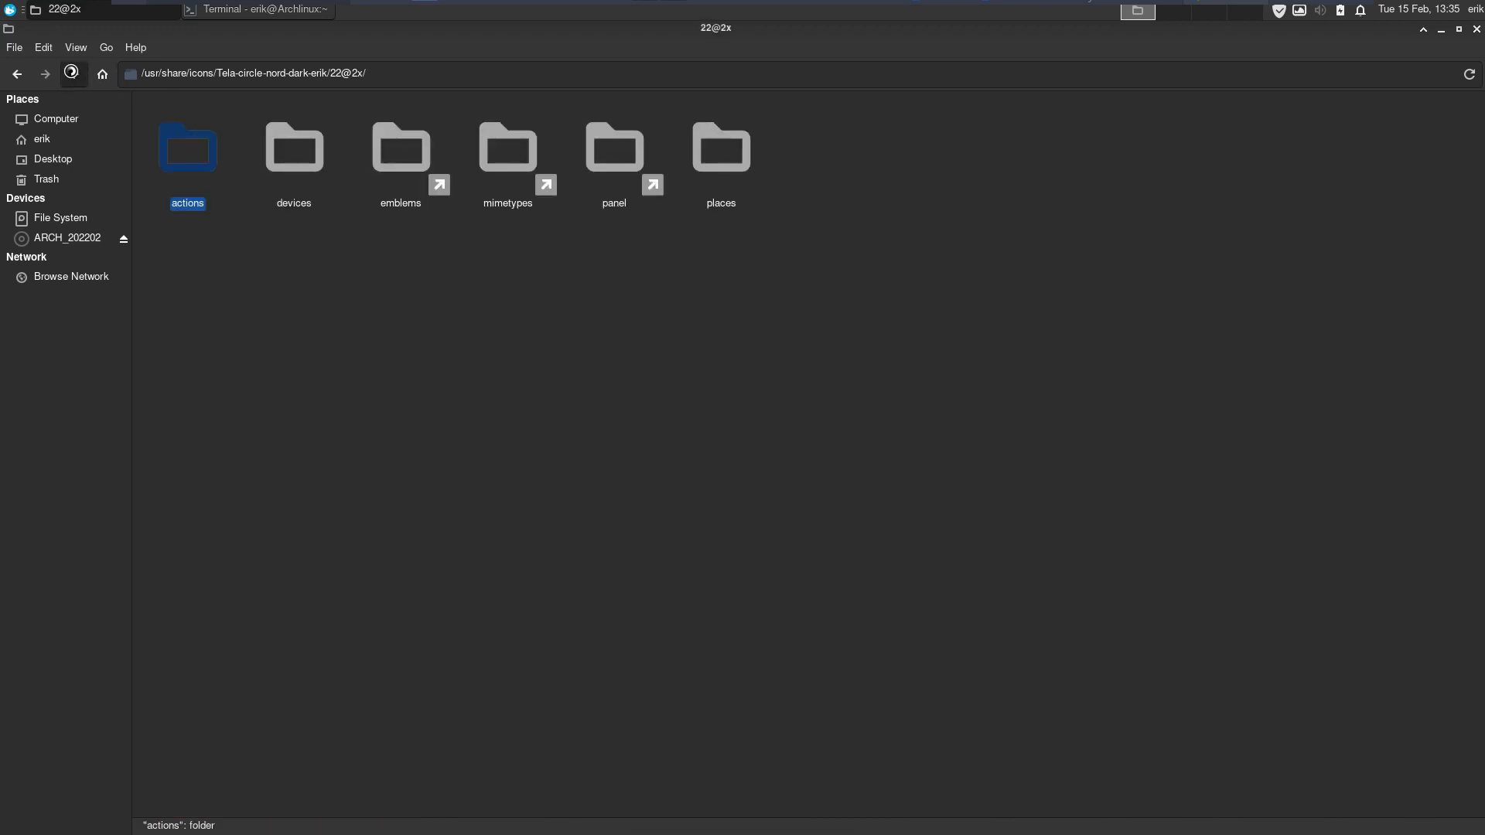
click(73, 75)
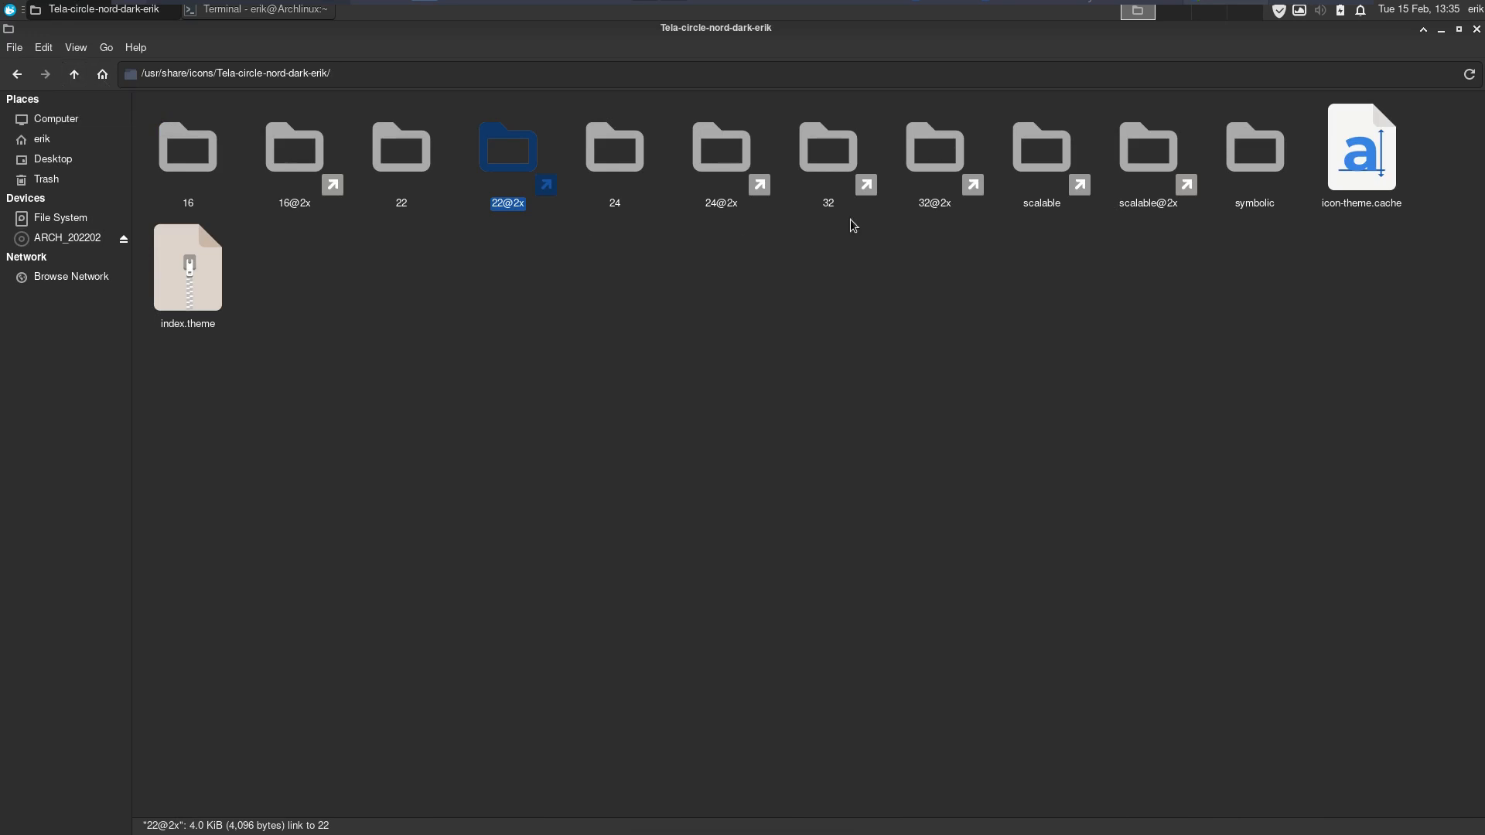
double_click(1042, 159)
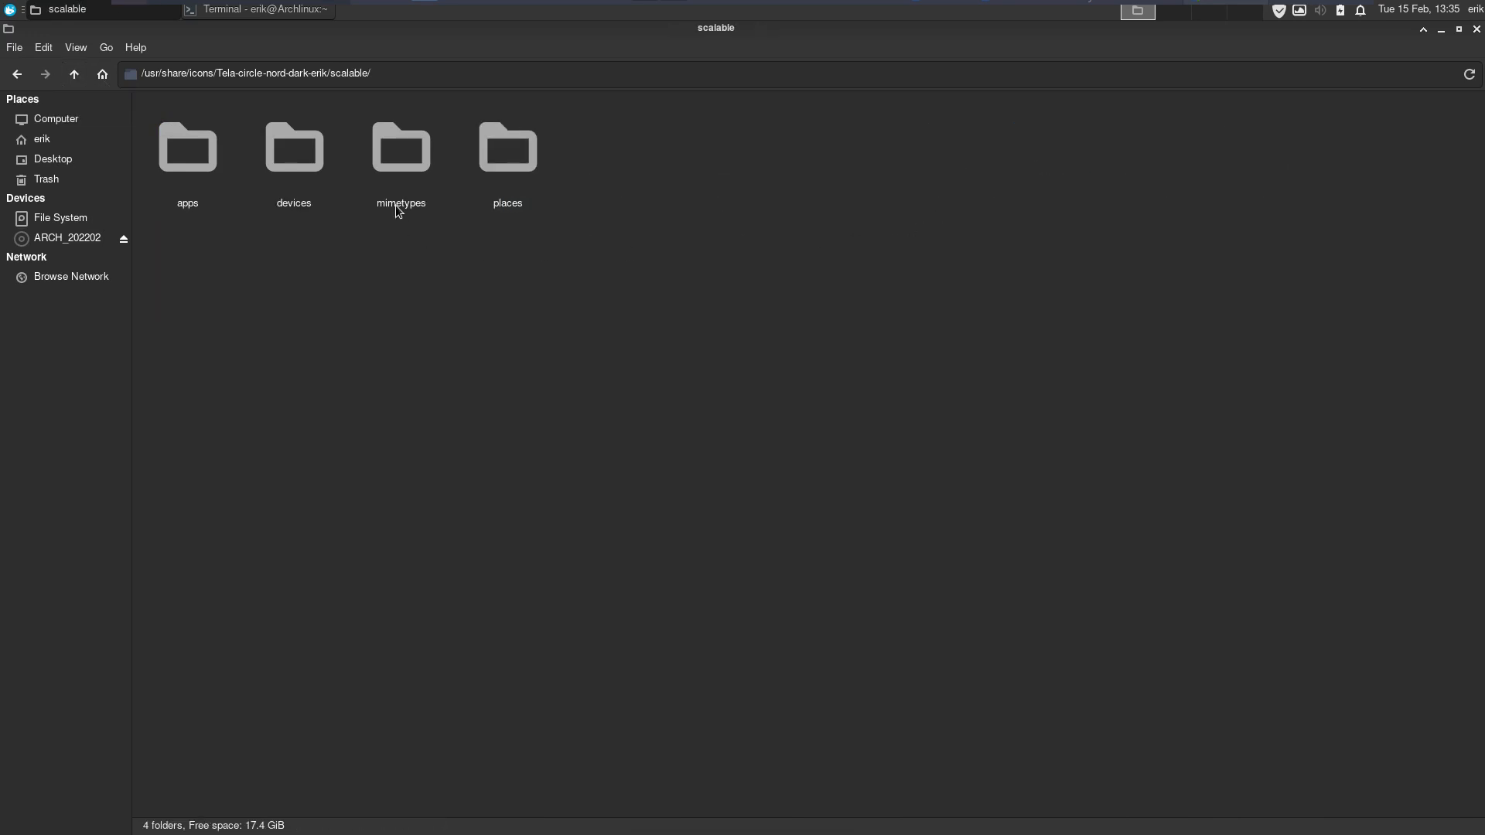
double_click(506, 151)
scroll(590, 660, down, 20)
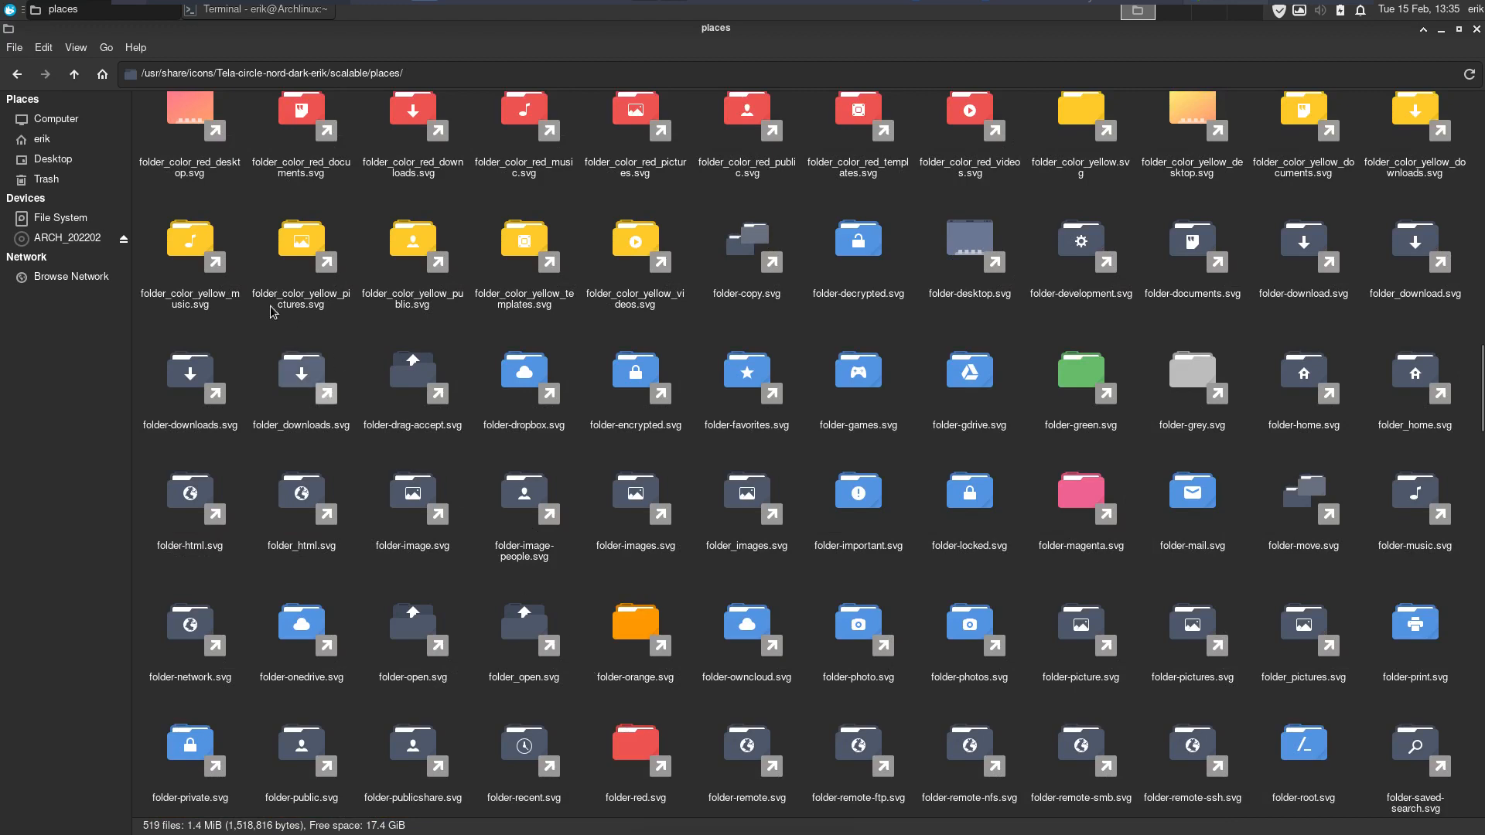
click(1476, 29)
Open the icon themes in the Appearance settings, apply Tela circle nord dark, and move the window clear of the desktop icons.
click(9, 11)
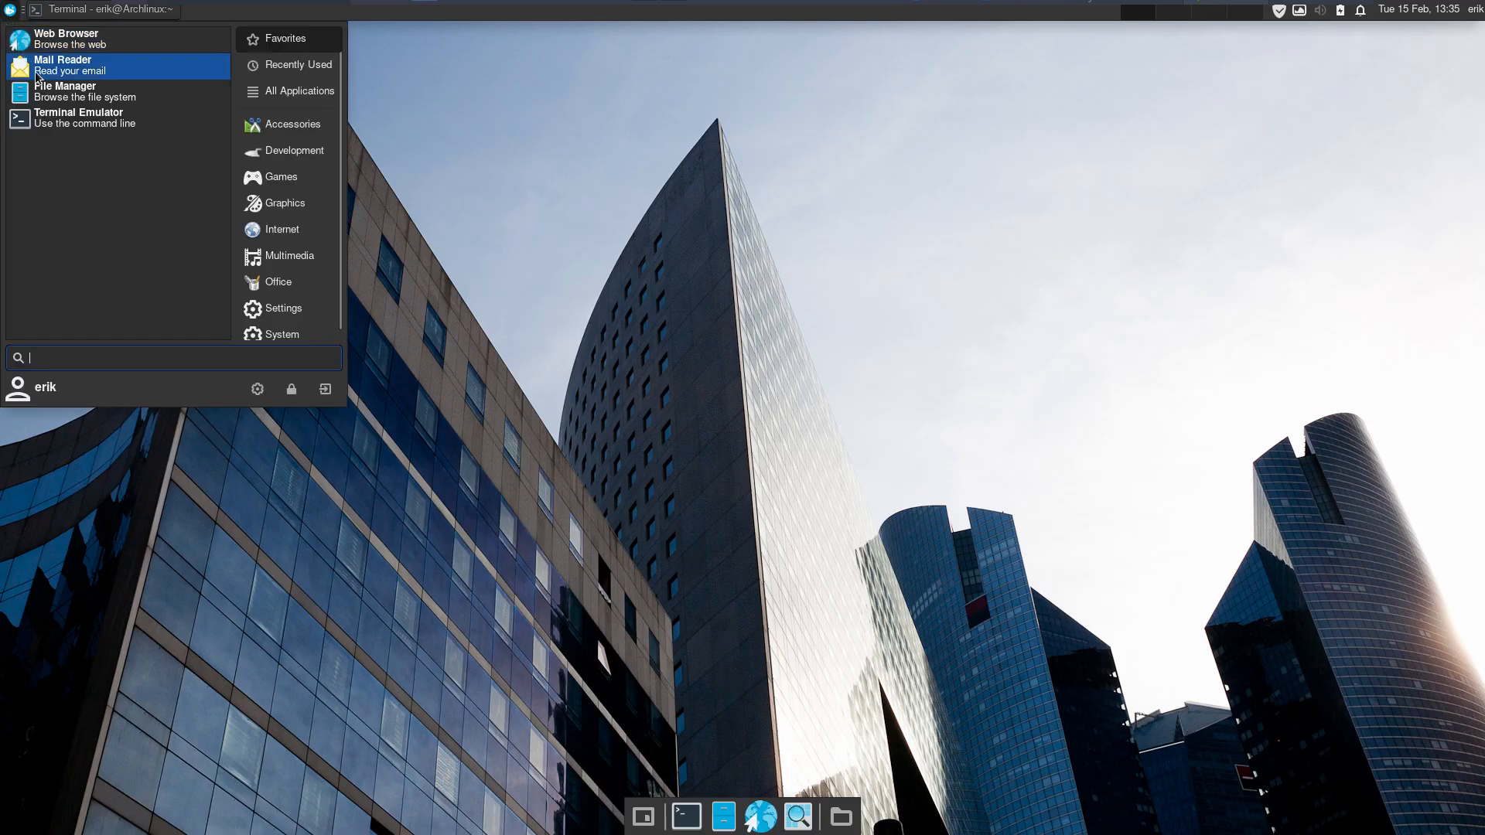
click(261, 392)
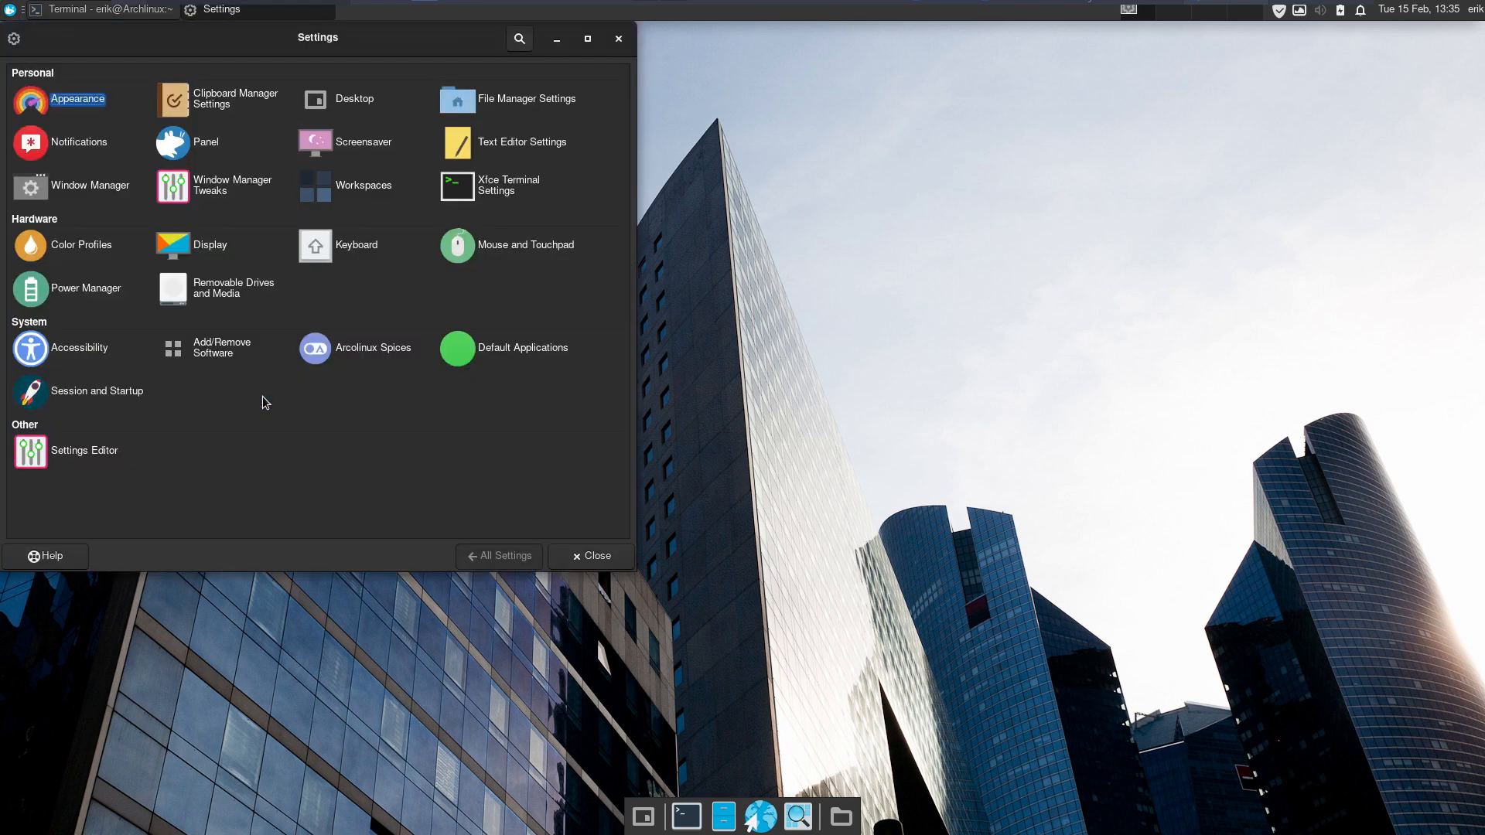
click(74, 105)
click(83, 77)
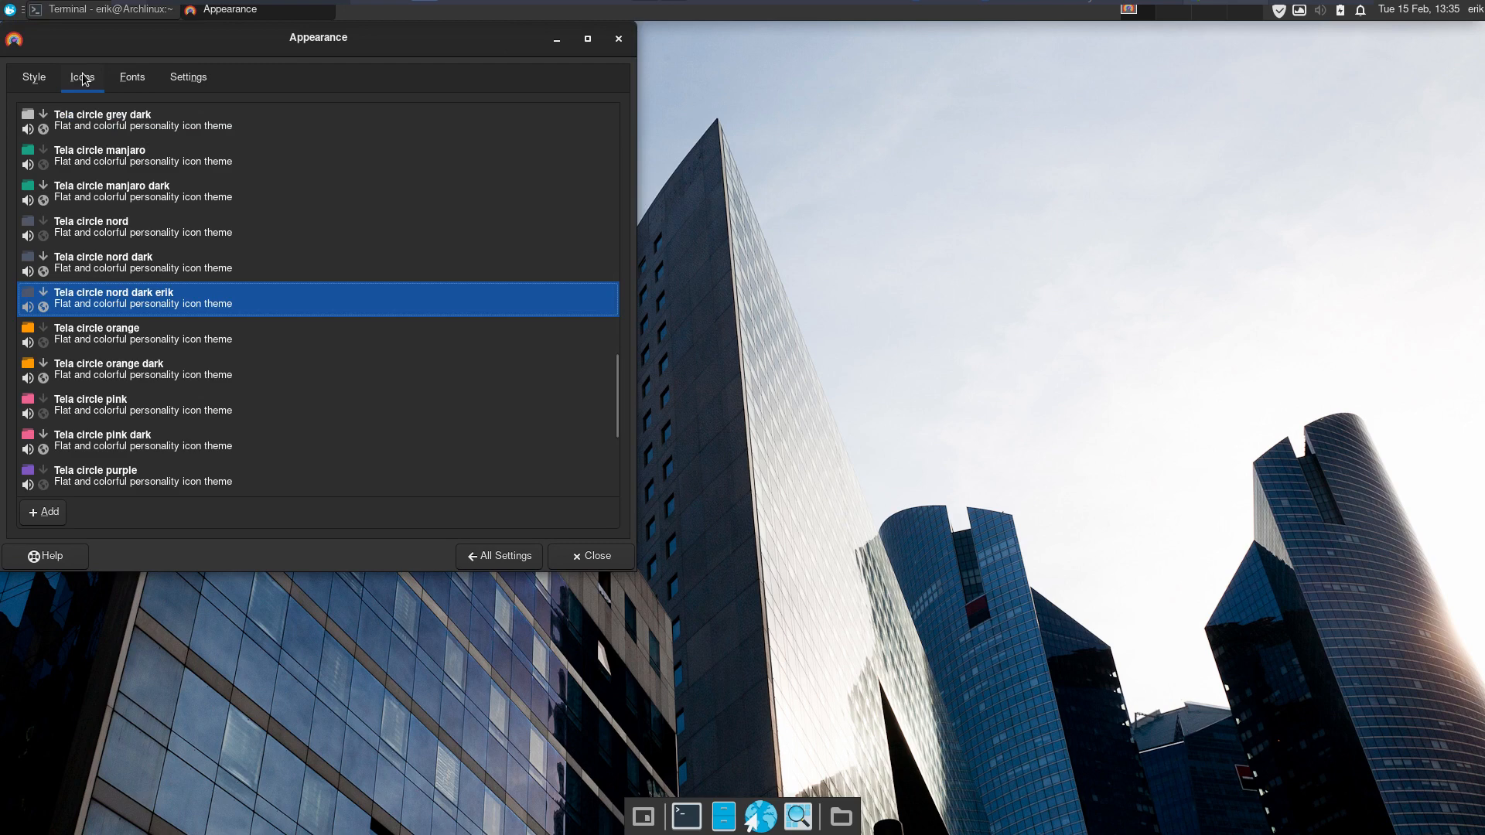
click(143, 265)
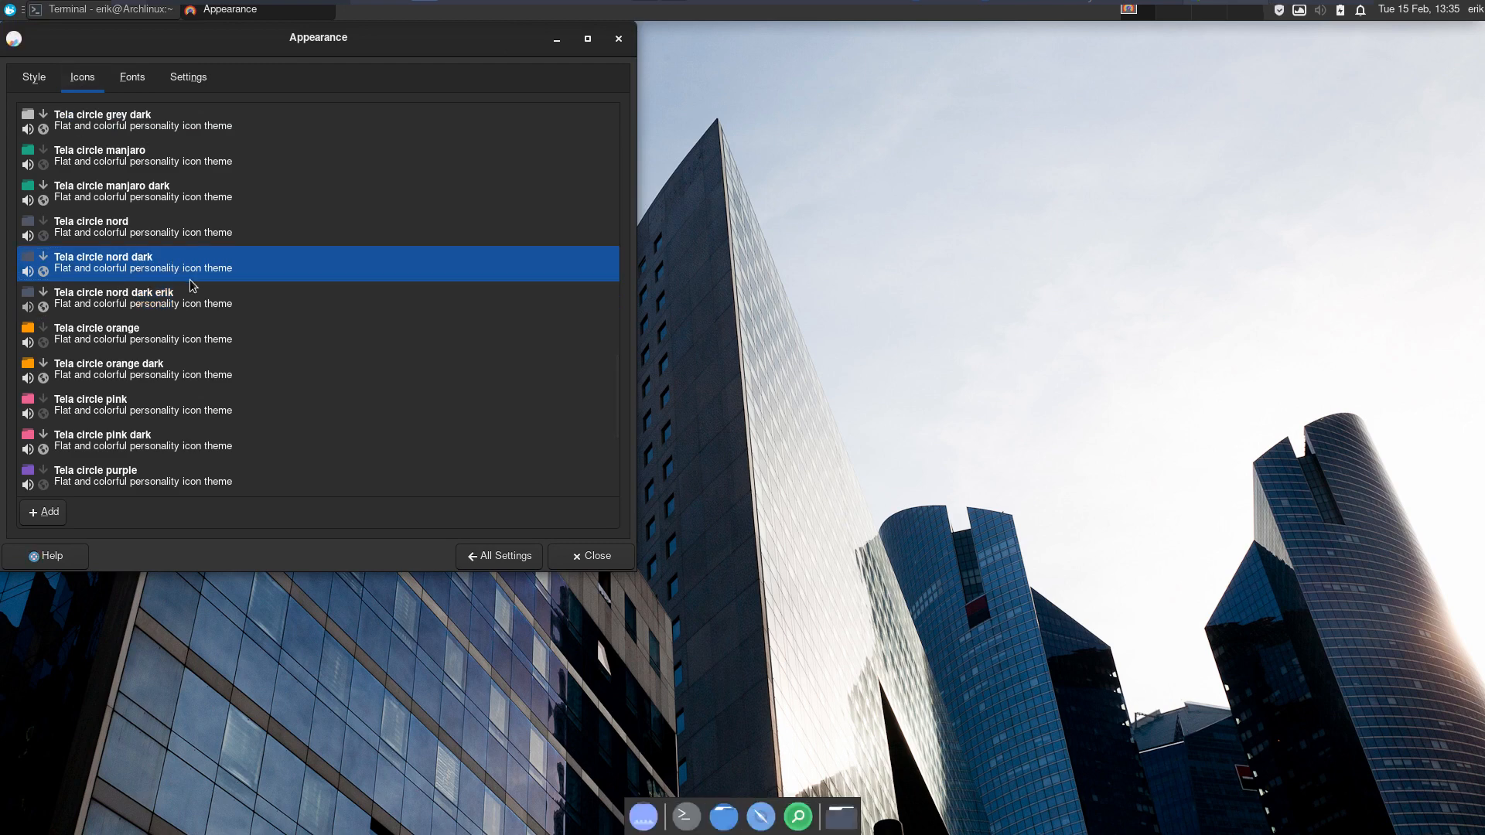
drag(408, 43, 710, 87)
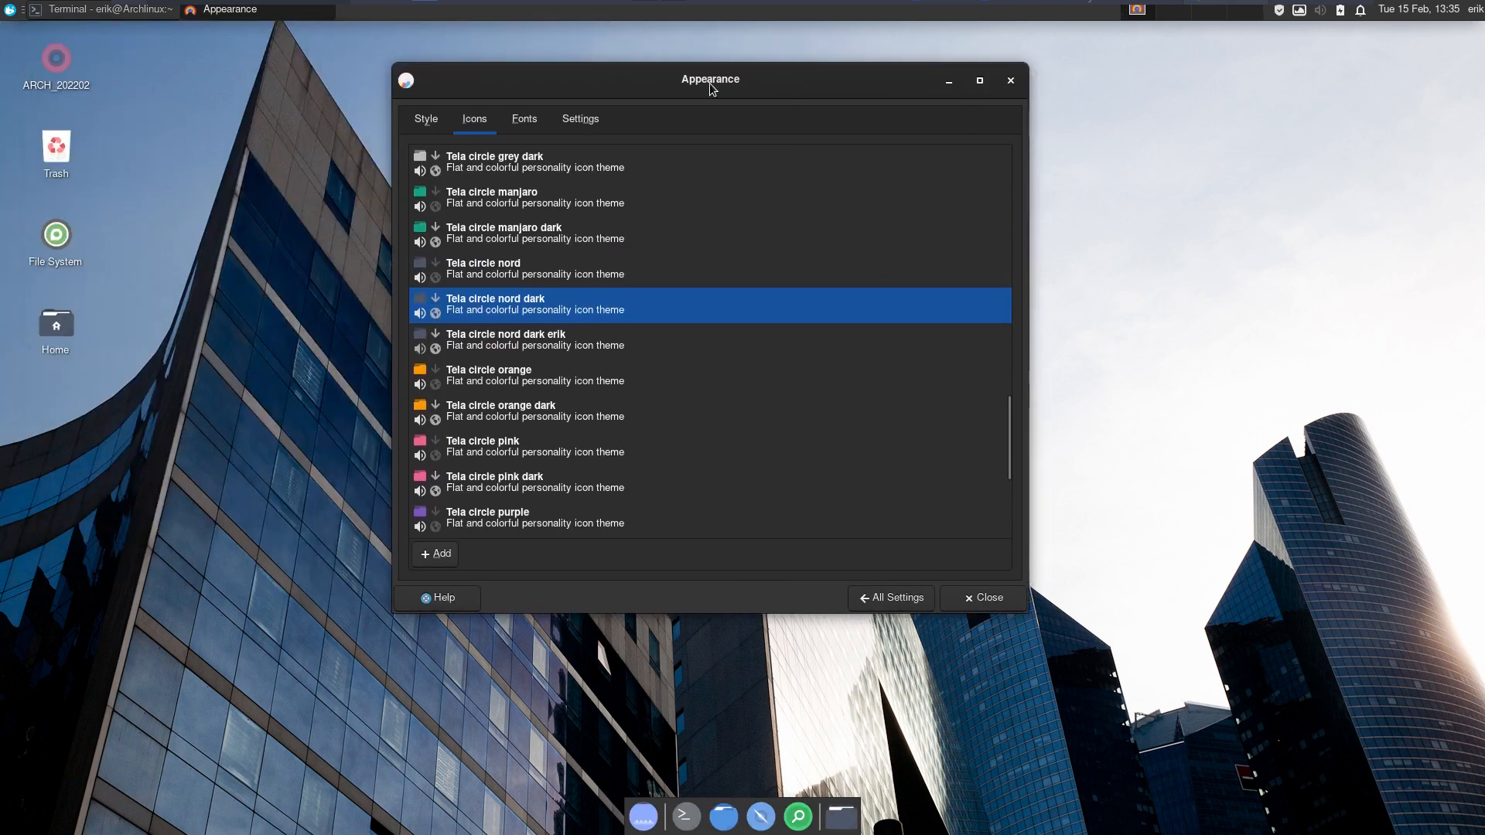
Briefly open the applications menu, then apply the personal version of Tela circle nord dark.
click(10, 6)
click(10, 6)
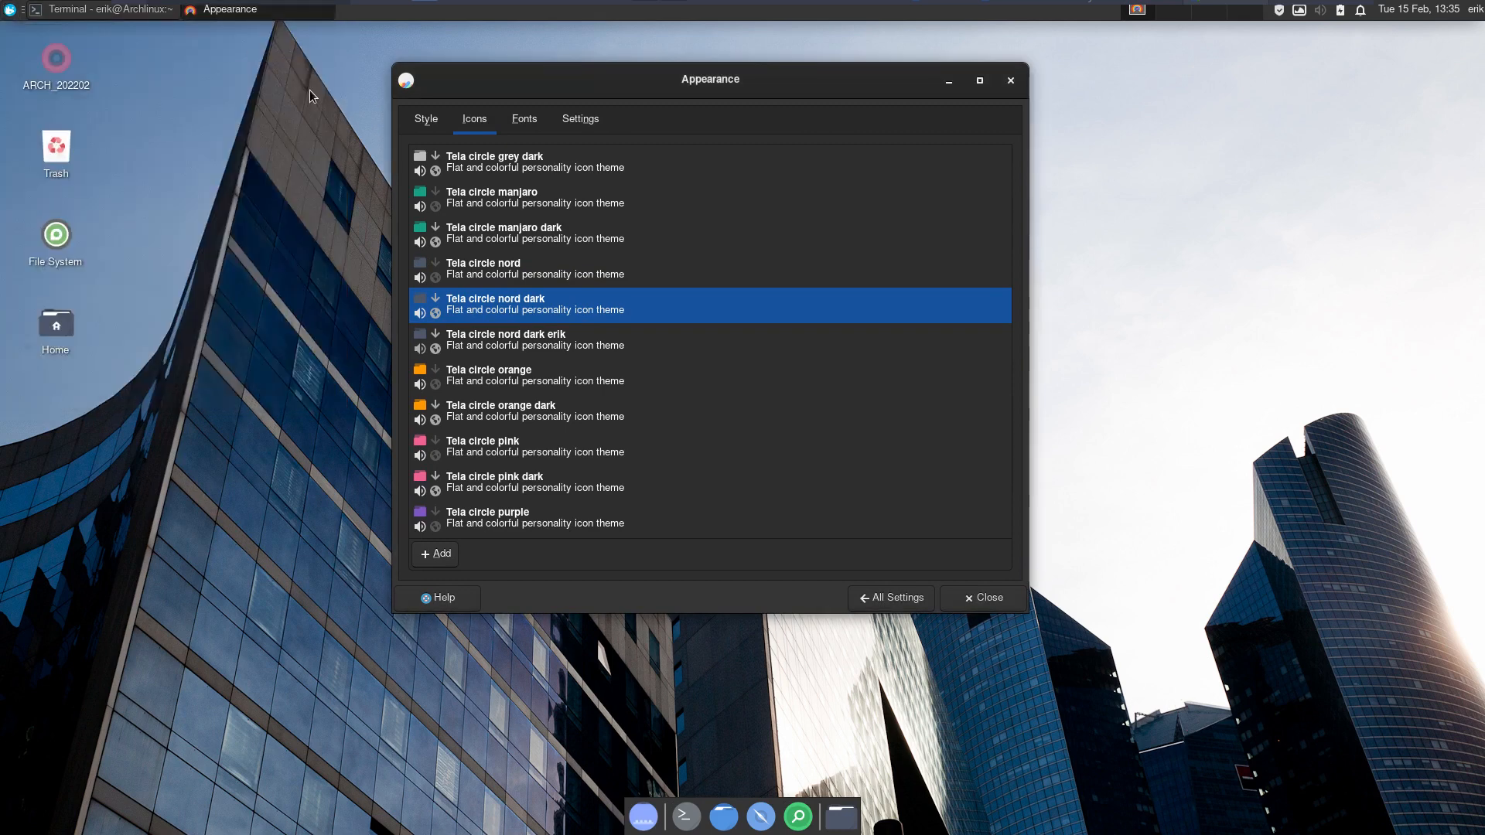
click(509, 349)
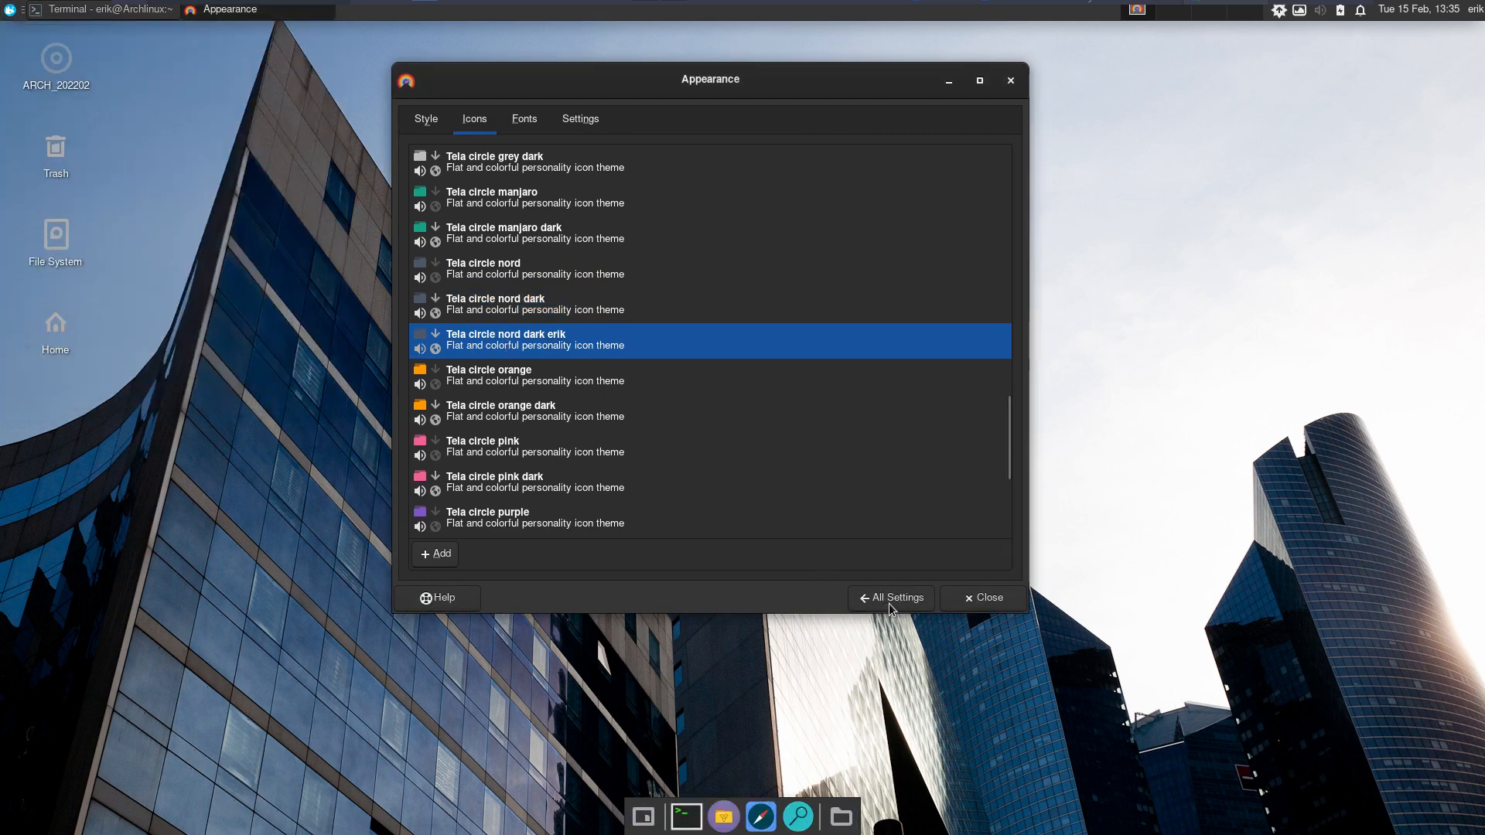
Open a new terminal and begin a sudo gtk-update-icon-cache command with a path under /usr/share.
click(840, 709)
key(ctrl+alt+t)
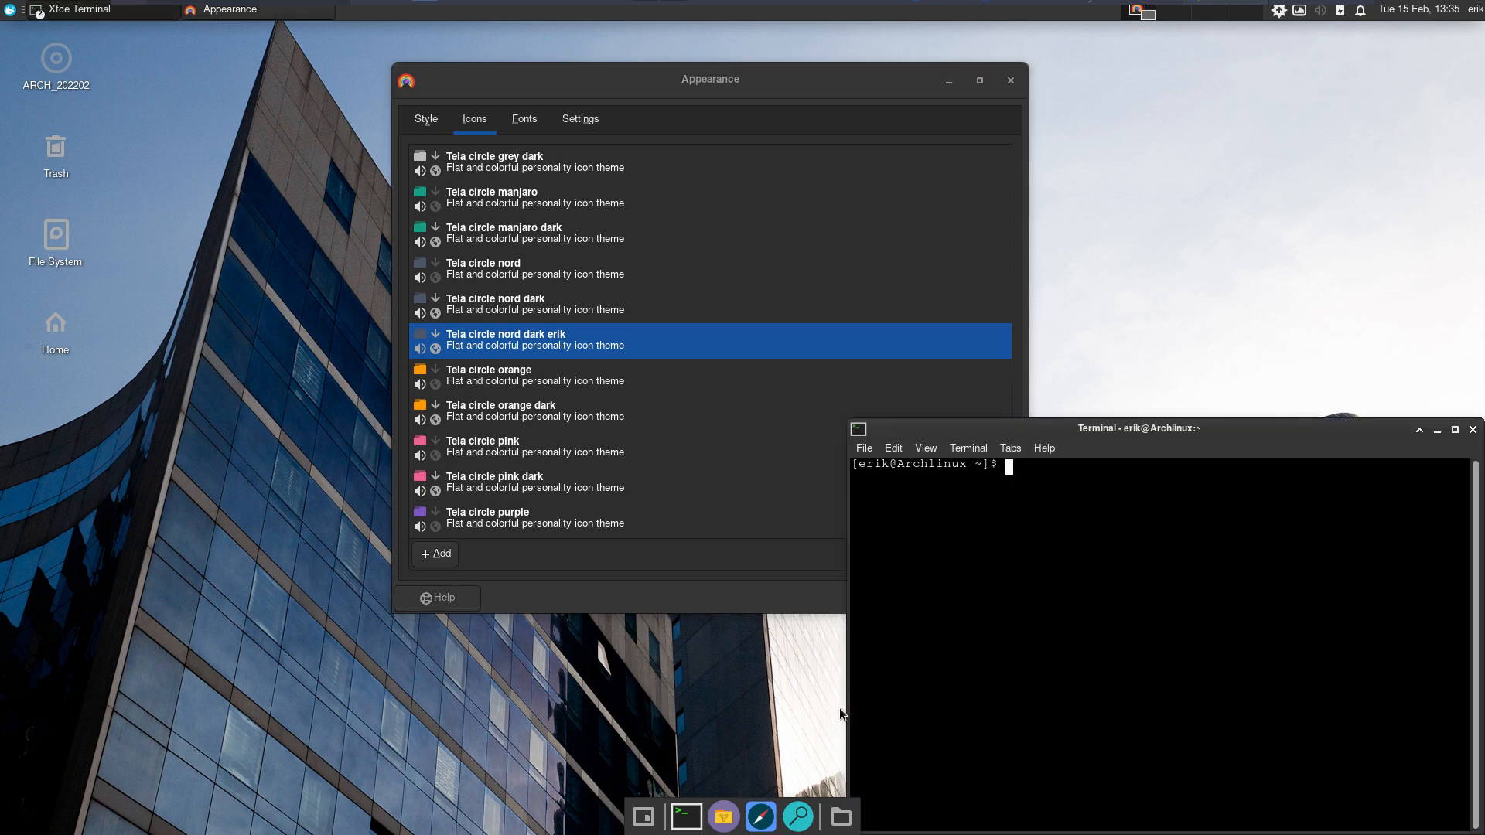
text(sudo gtk)
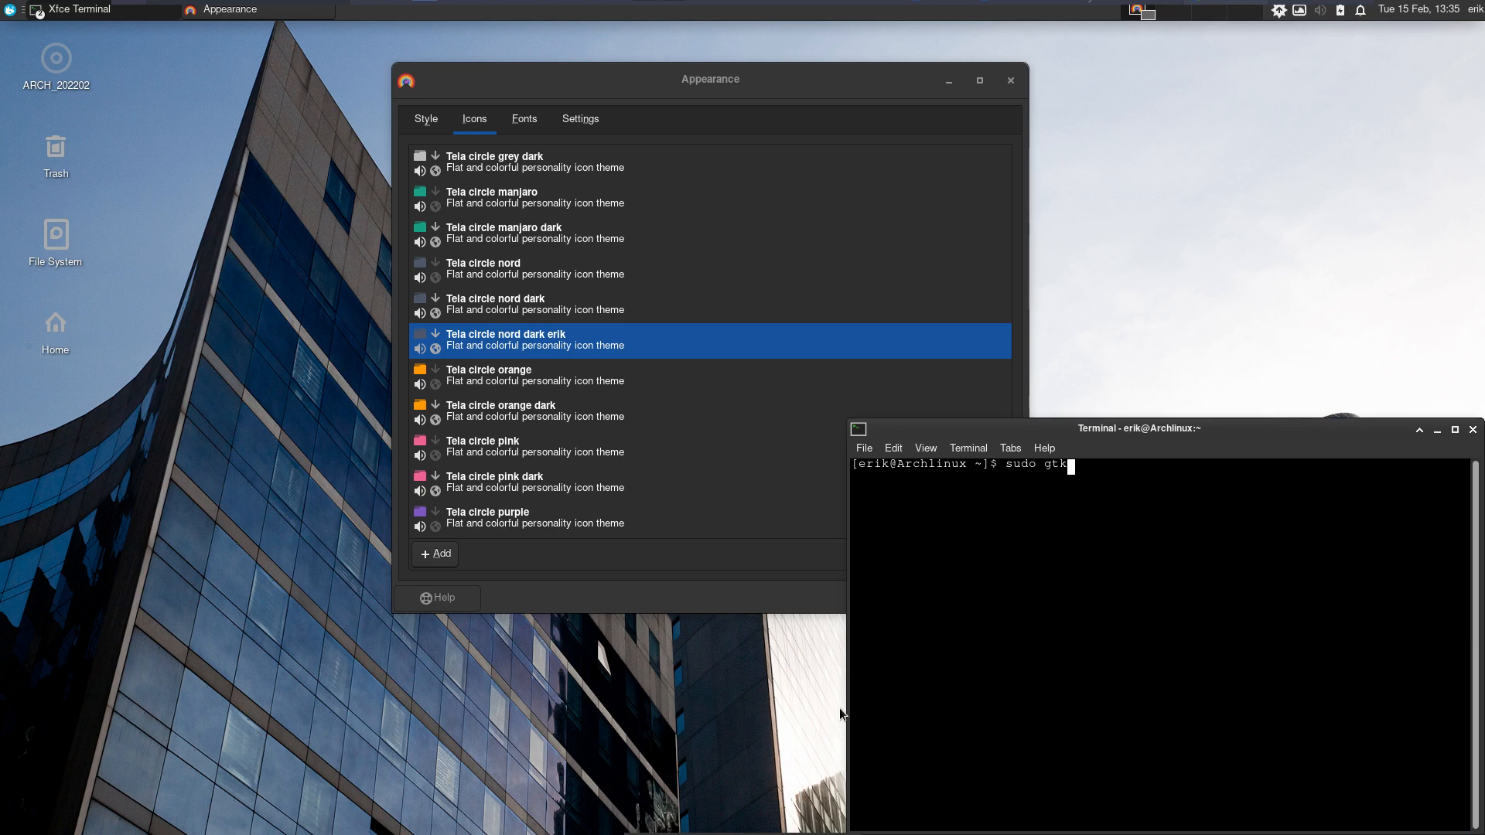
text(-up)
key(Tab)
text(/us)
key(BackSpace)
key(BackSpace)
text(usr/sh)
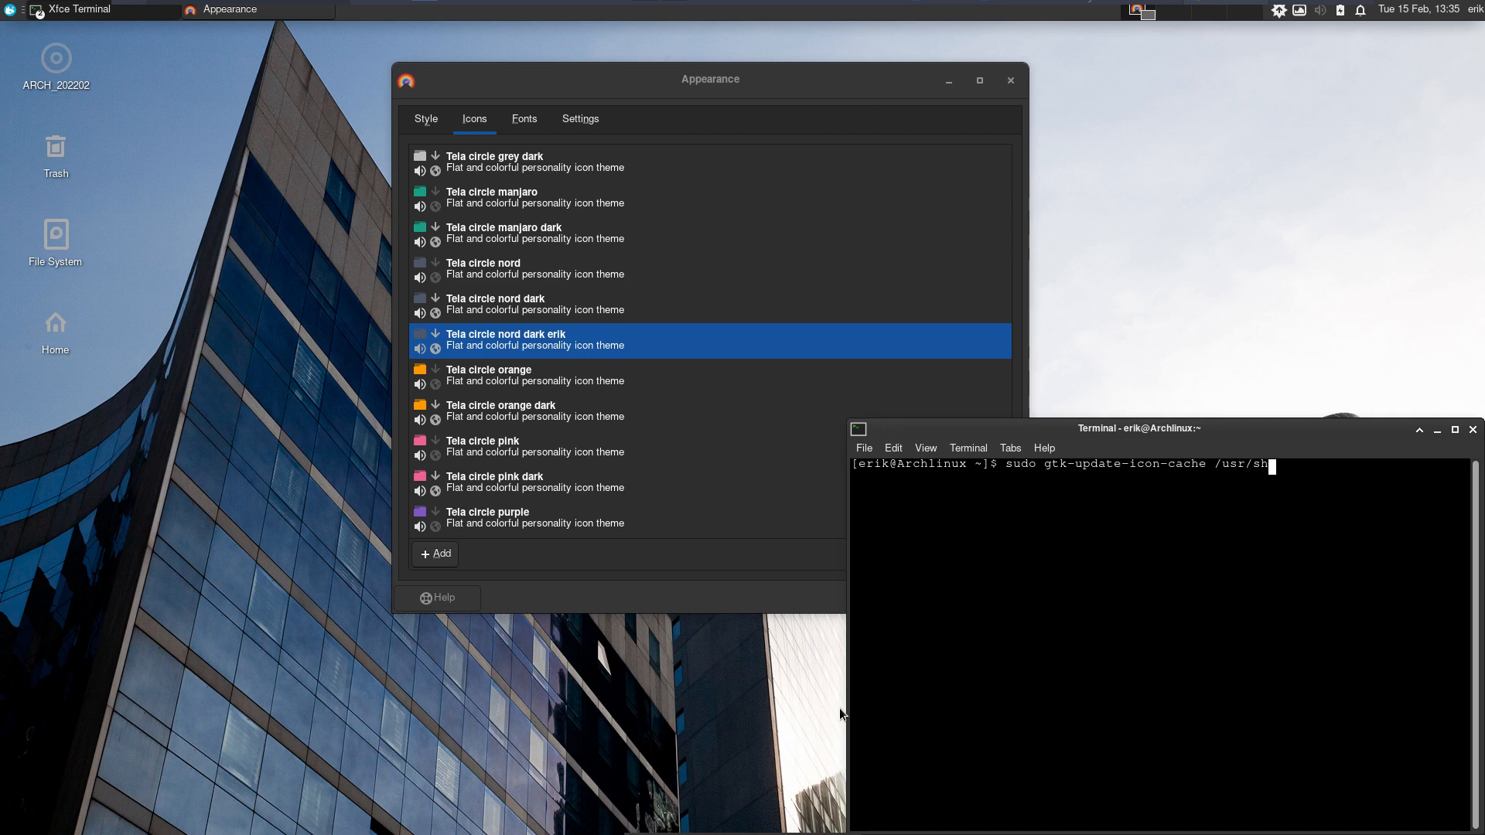
Complete the path to the personal Tela-circle-nord-dark folder in /usr/share/icons and run the cache update, entering the sudo password.
text(are/icons/tel)
key(BackSpace)
key(BackSpace)
key(BackSpace)
text(Tela-circle)
key(Tab)
text(-c)
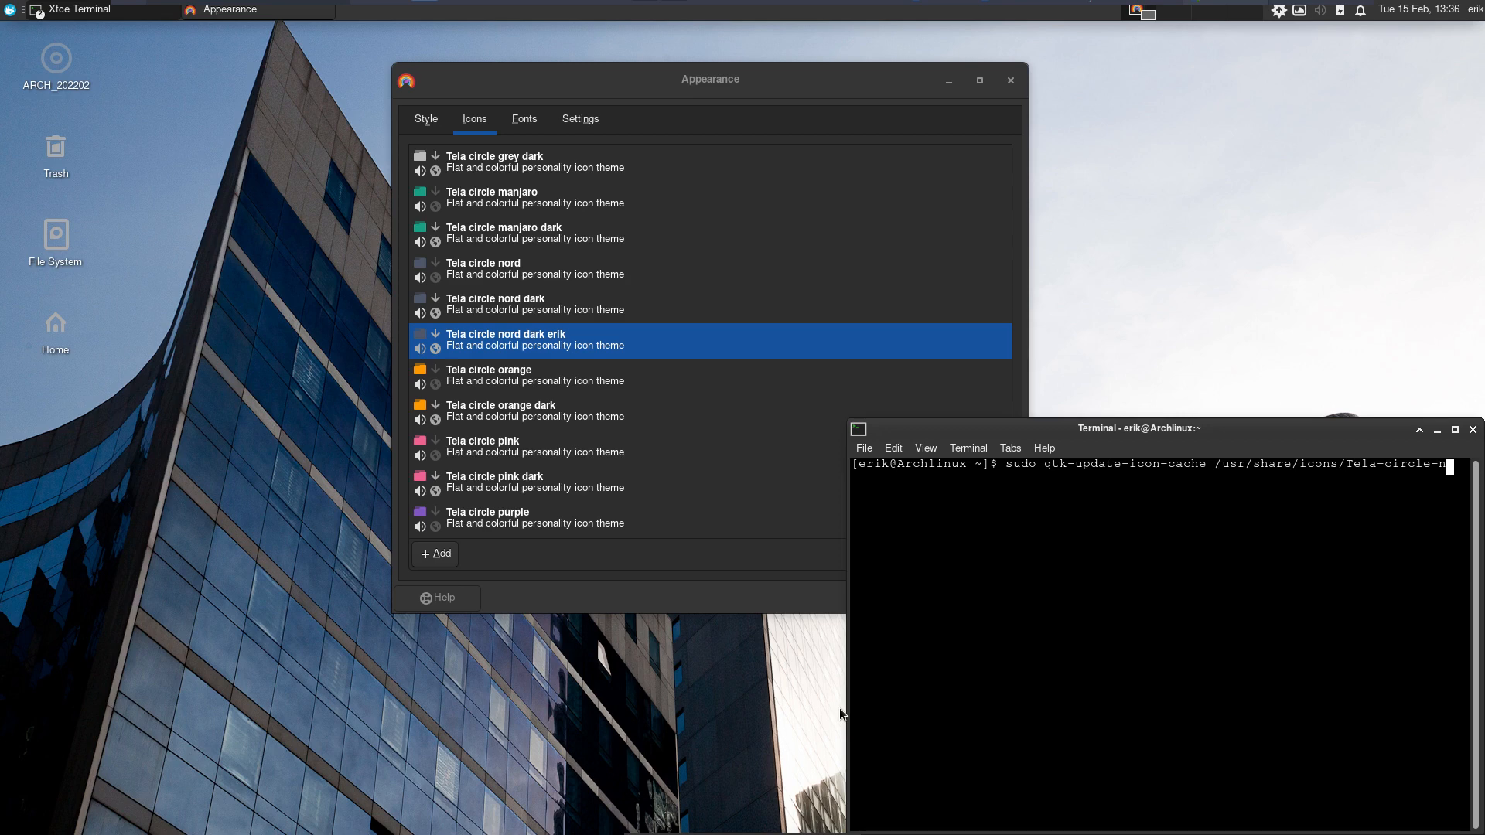
text(ord)
key(Tab)
key(Tab)
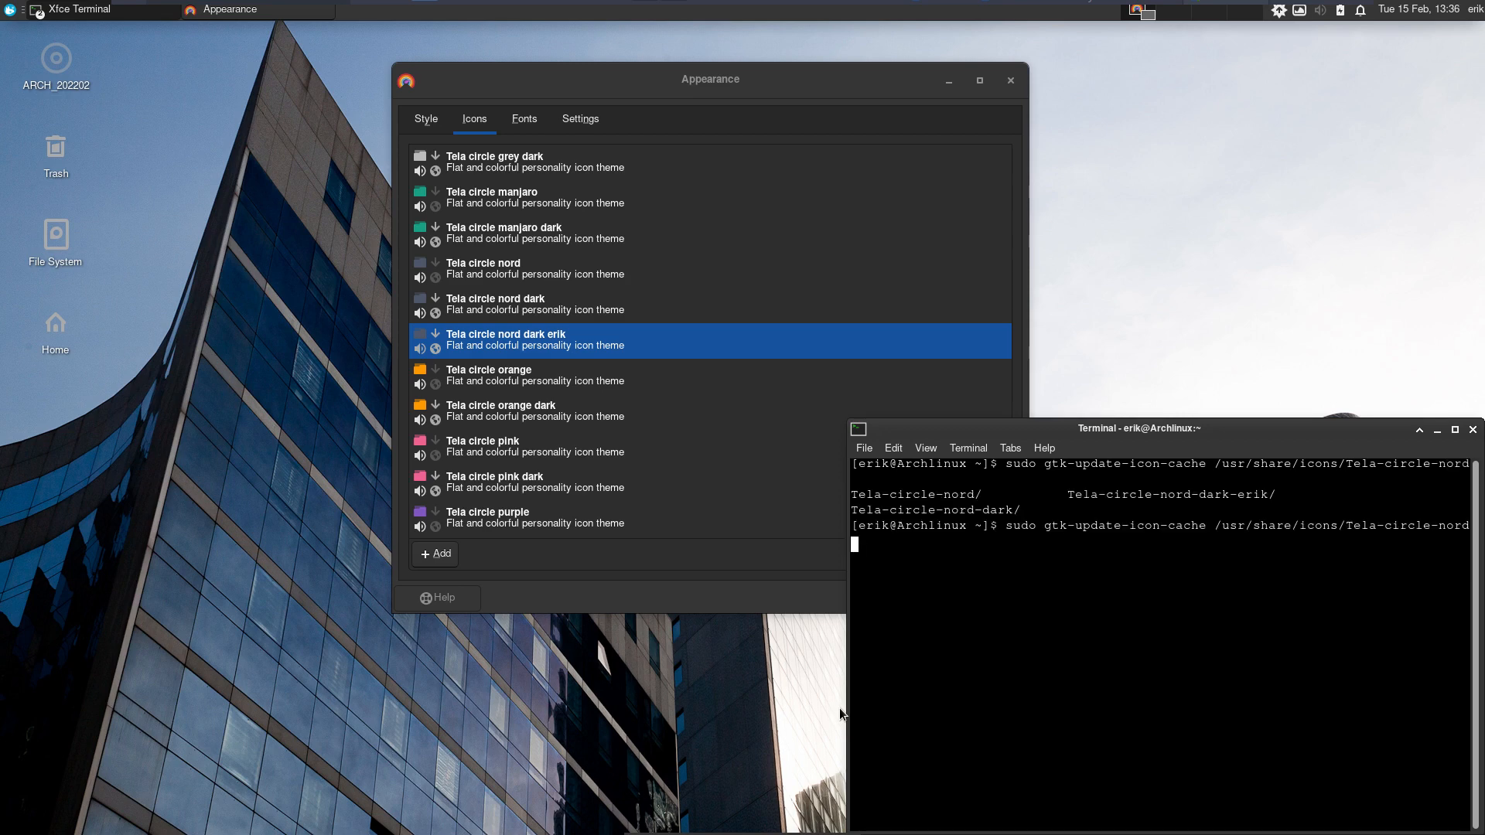
text(d)
key(BackSpace)
text(-dark-)
key(Tab)
key(Return)
key(Return)
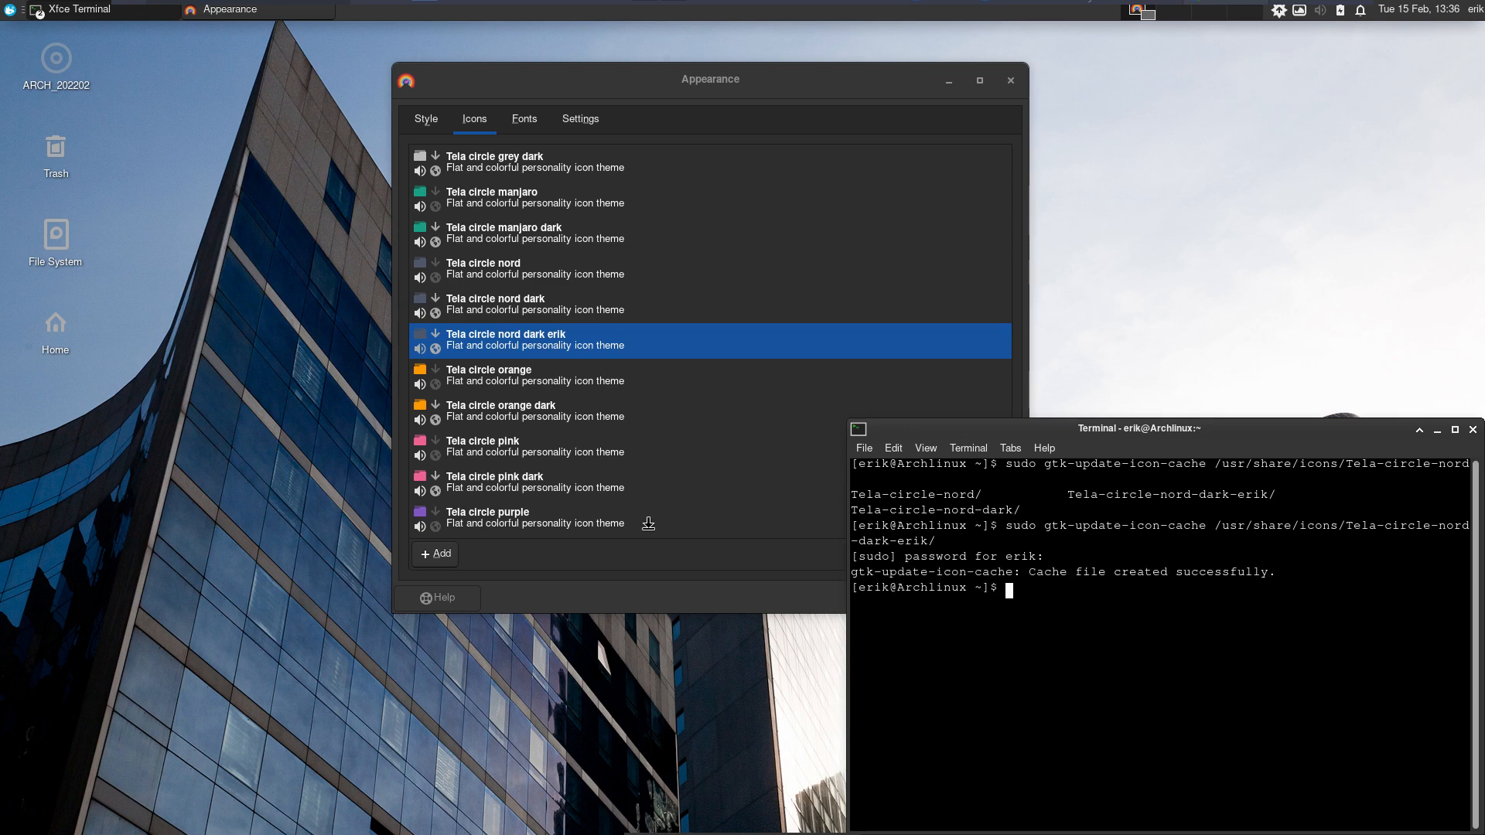
Switch between Tela circle orange dark, nord dark and the personal version, leave the personal theme applied, then close Appearance and the terminal.
click(534, 413)
click(531, 336)
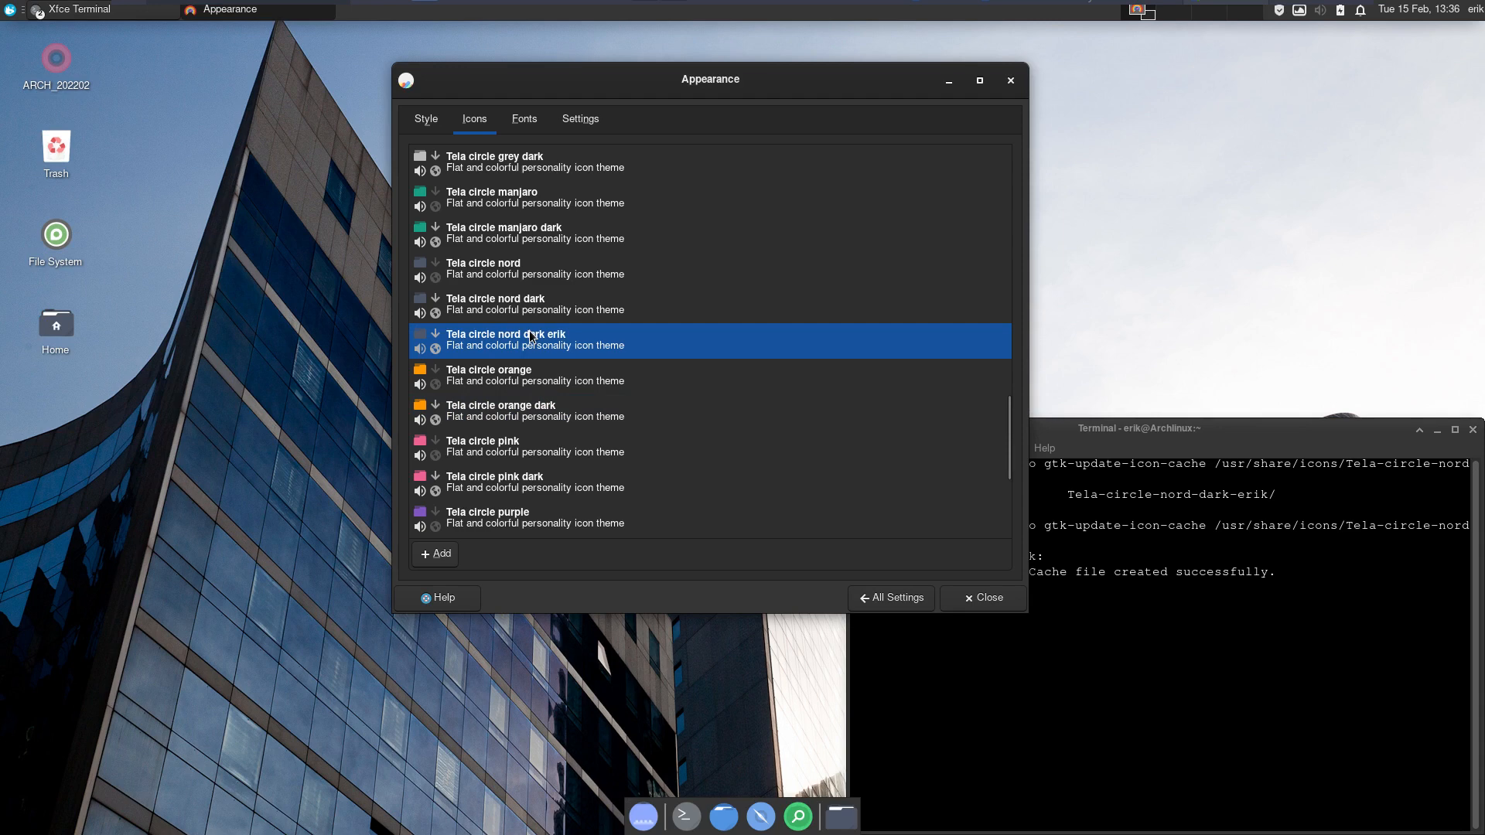
click(556, 313)
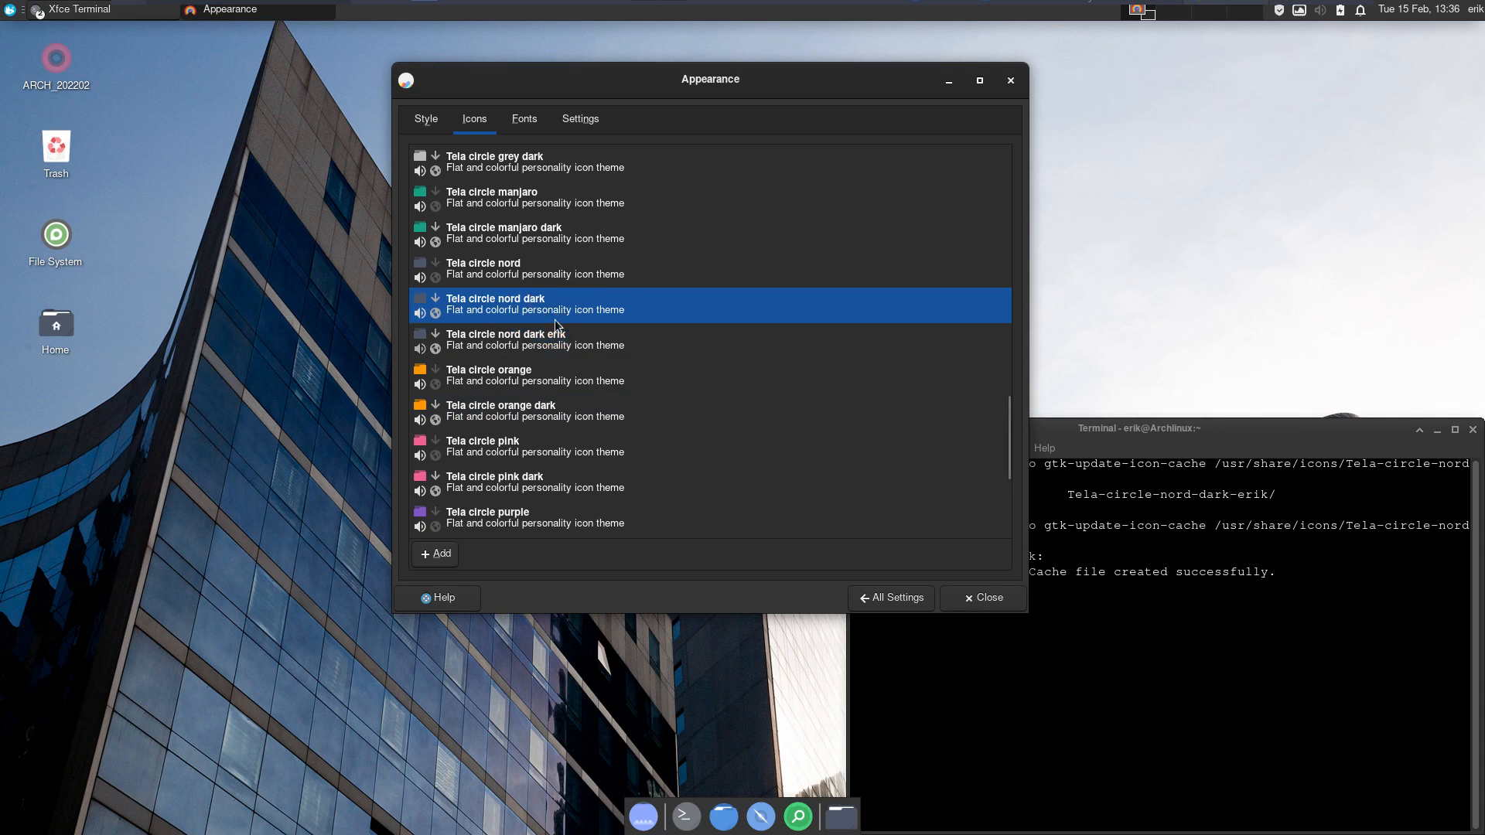
click(561, 348)
click(556, 303)
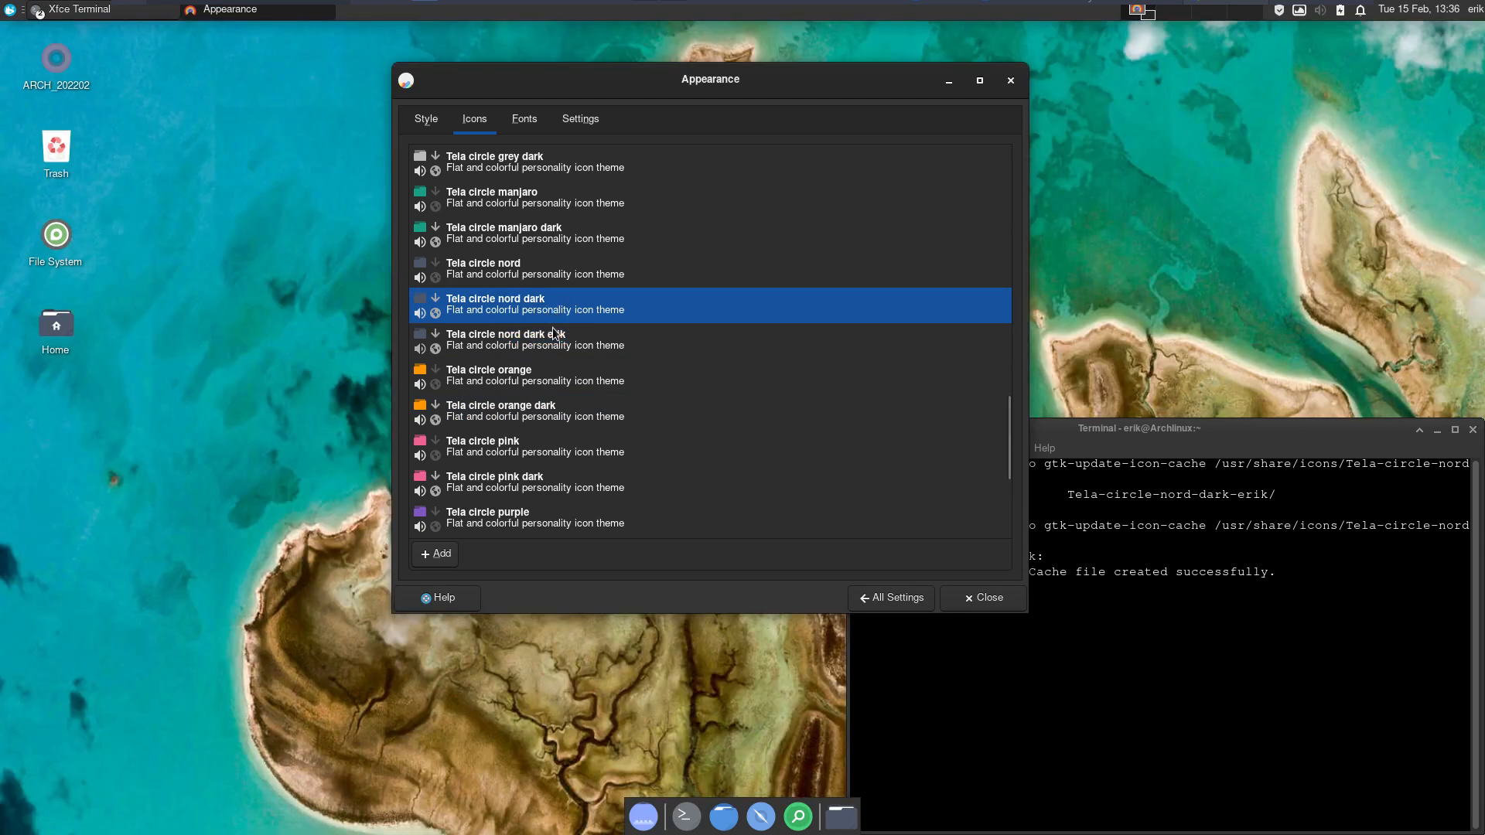
click(554, 333)
click(1011, 80)
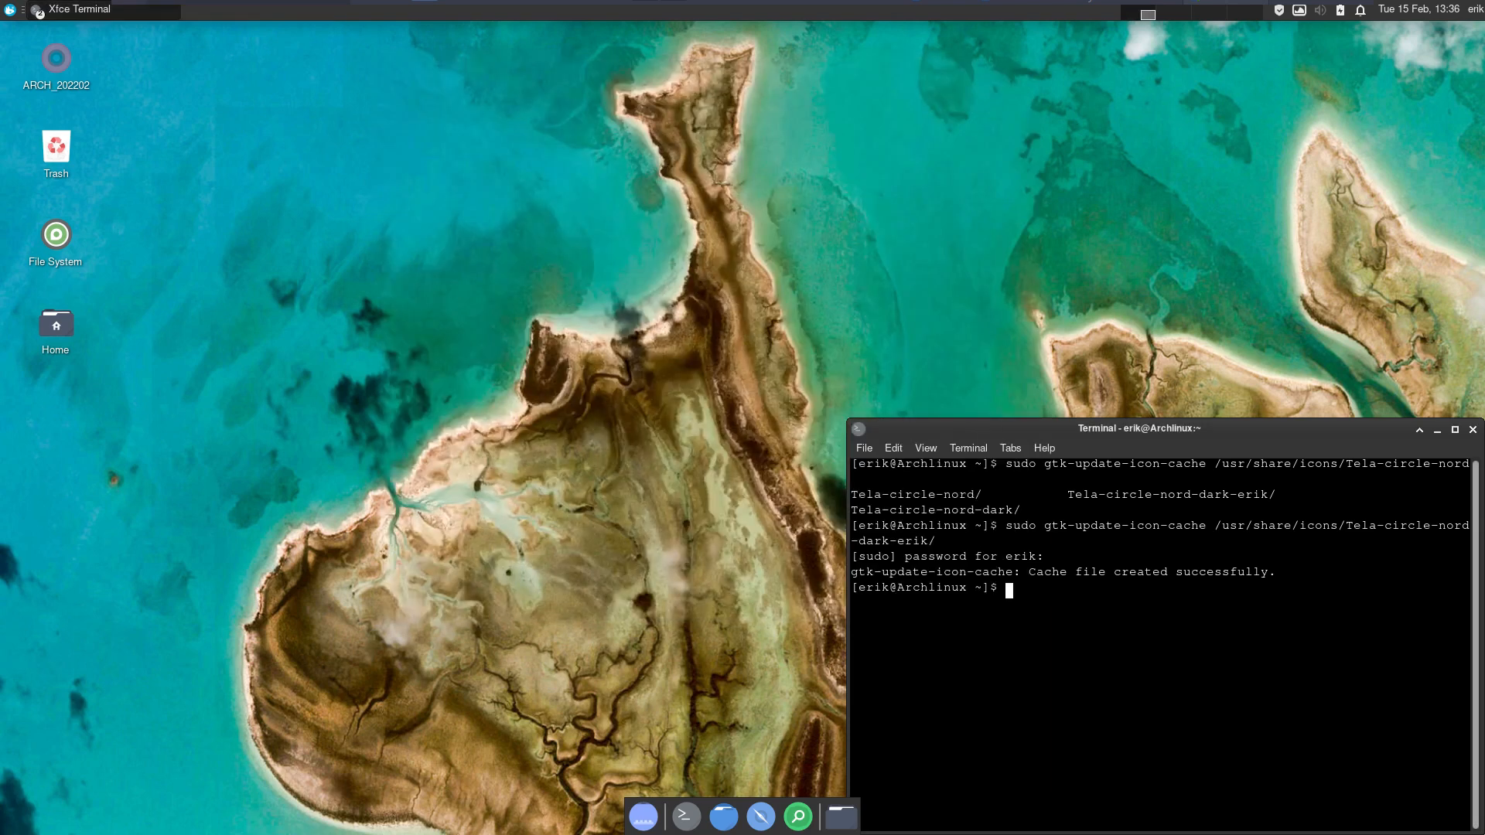
click(1472, 430)
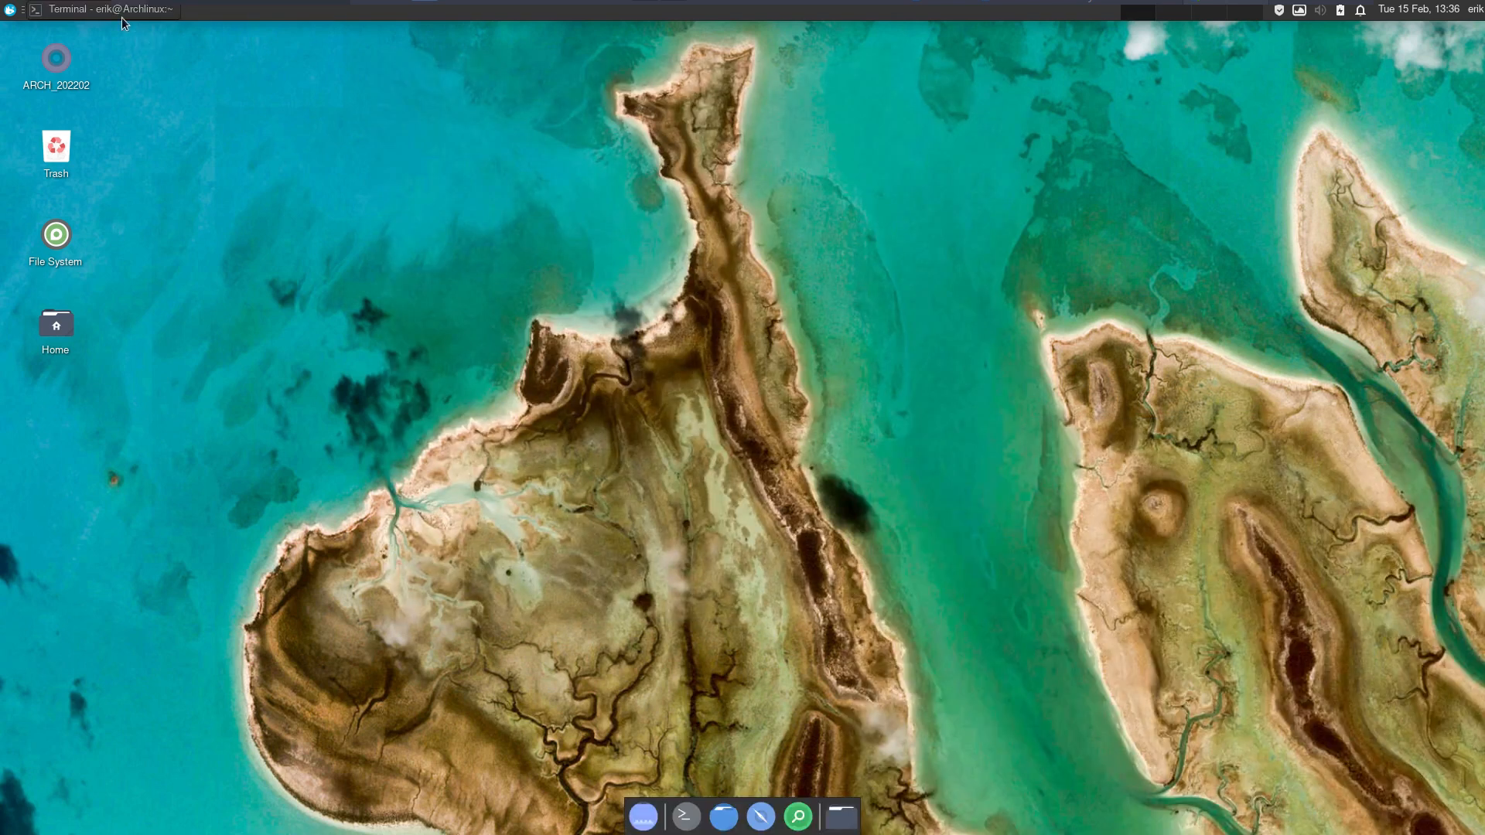
Examine the application icons in the Accessories, Games, Graphics, Office, Settings and System categories of the applications menu.
click(8, 14)
click(260, 126)
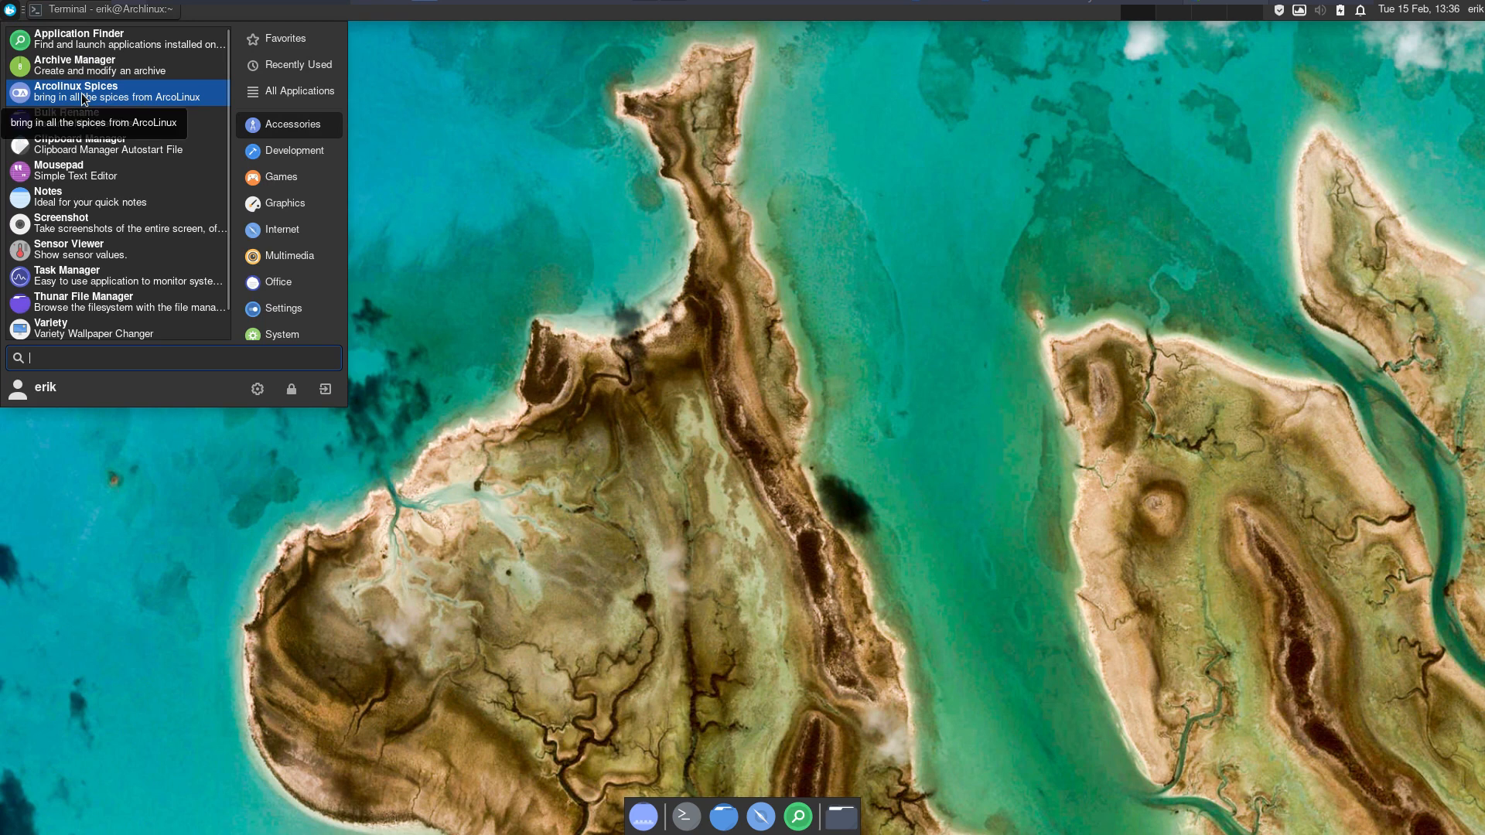
scroll(92, 287, down, 1)
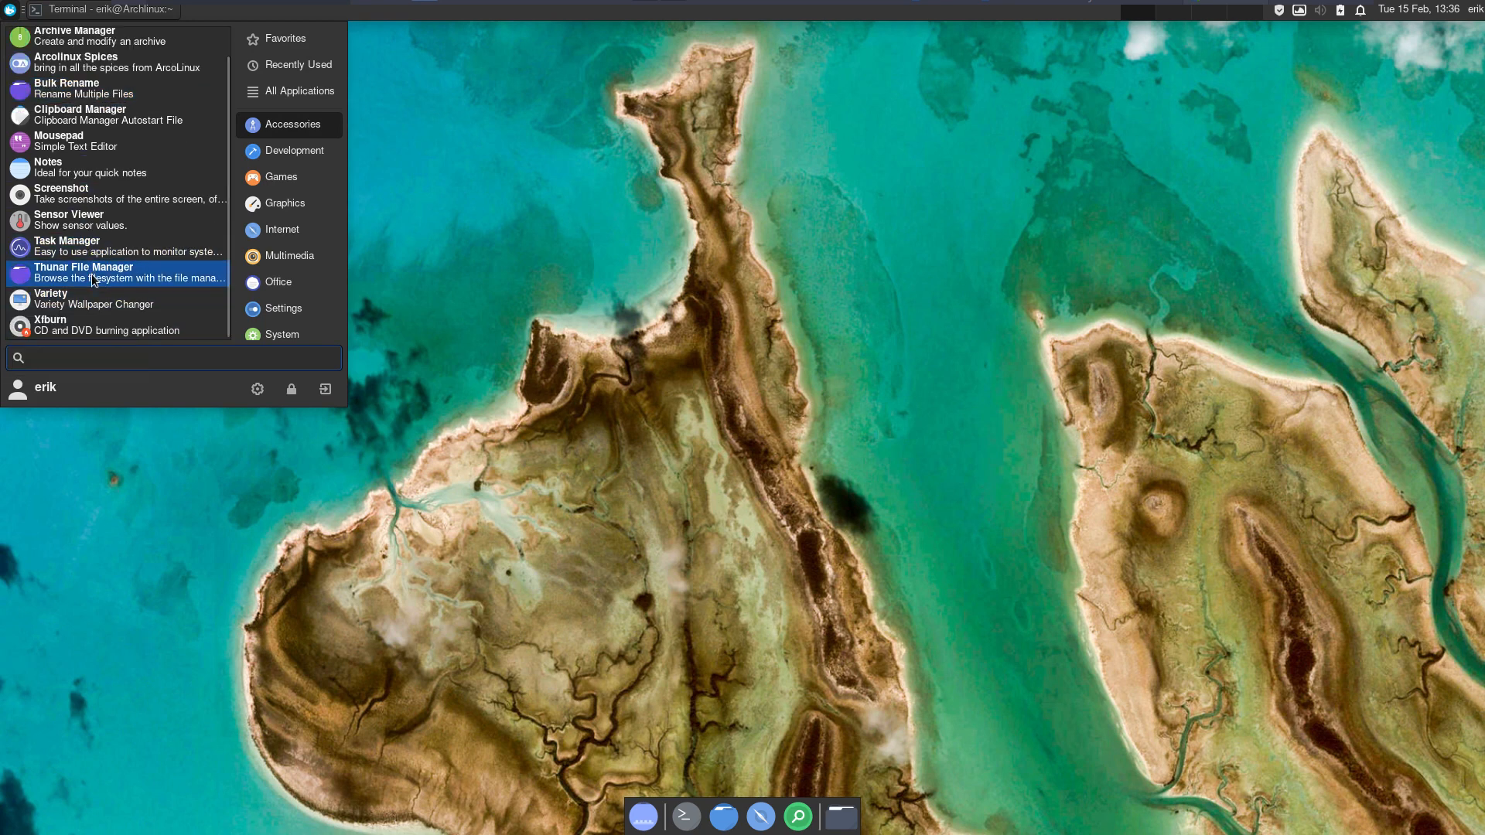
click(277, 179)
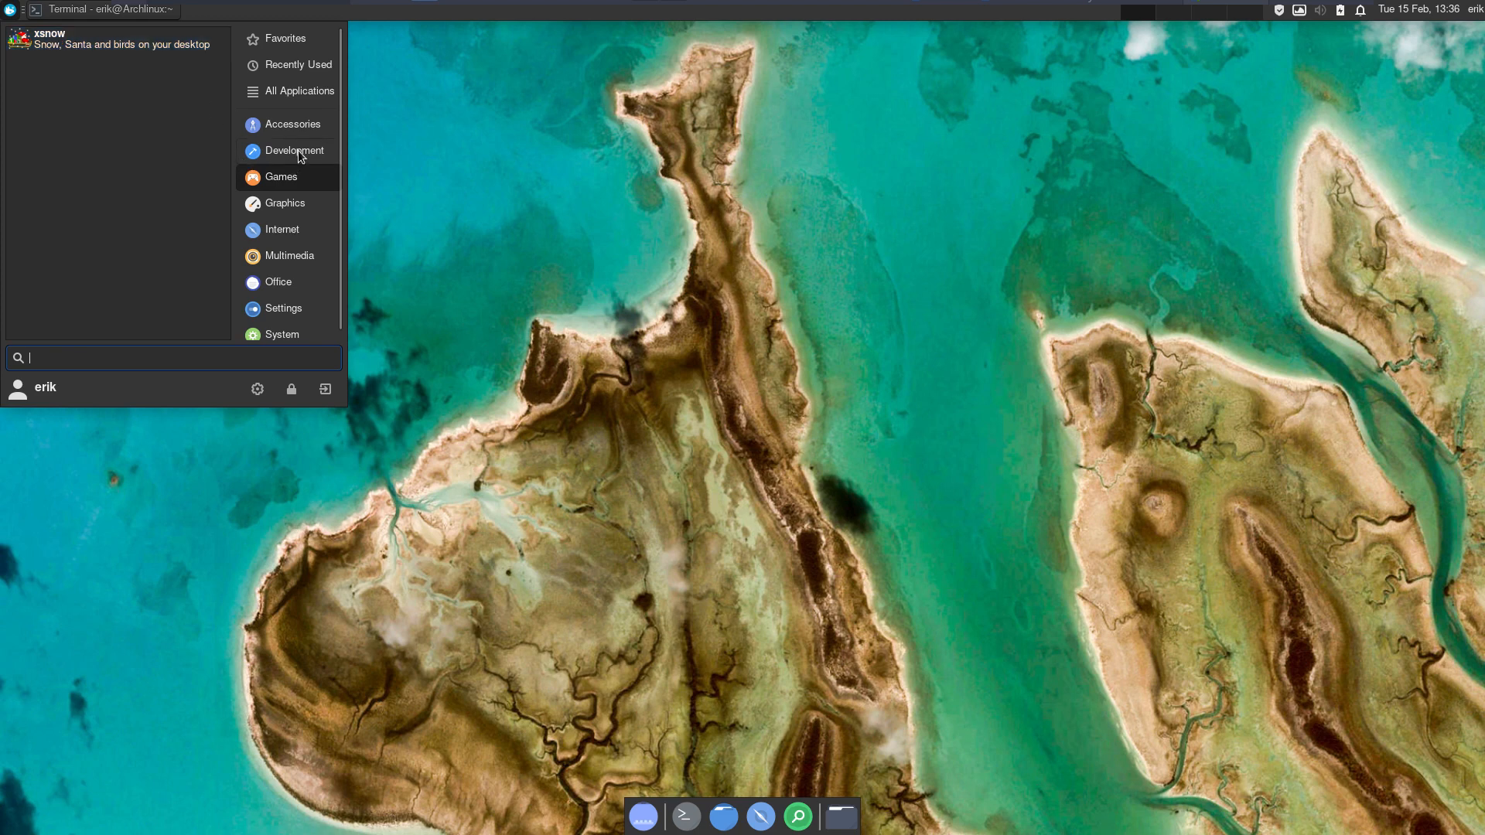
click(295, 123)
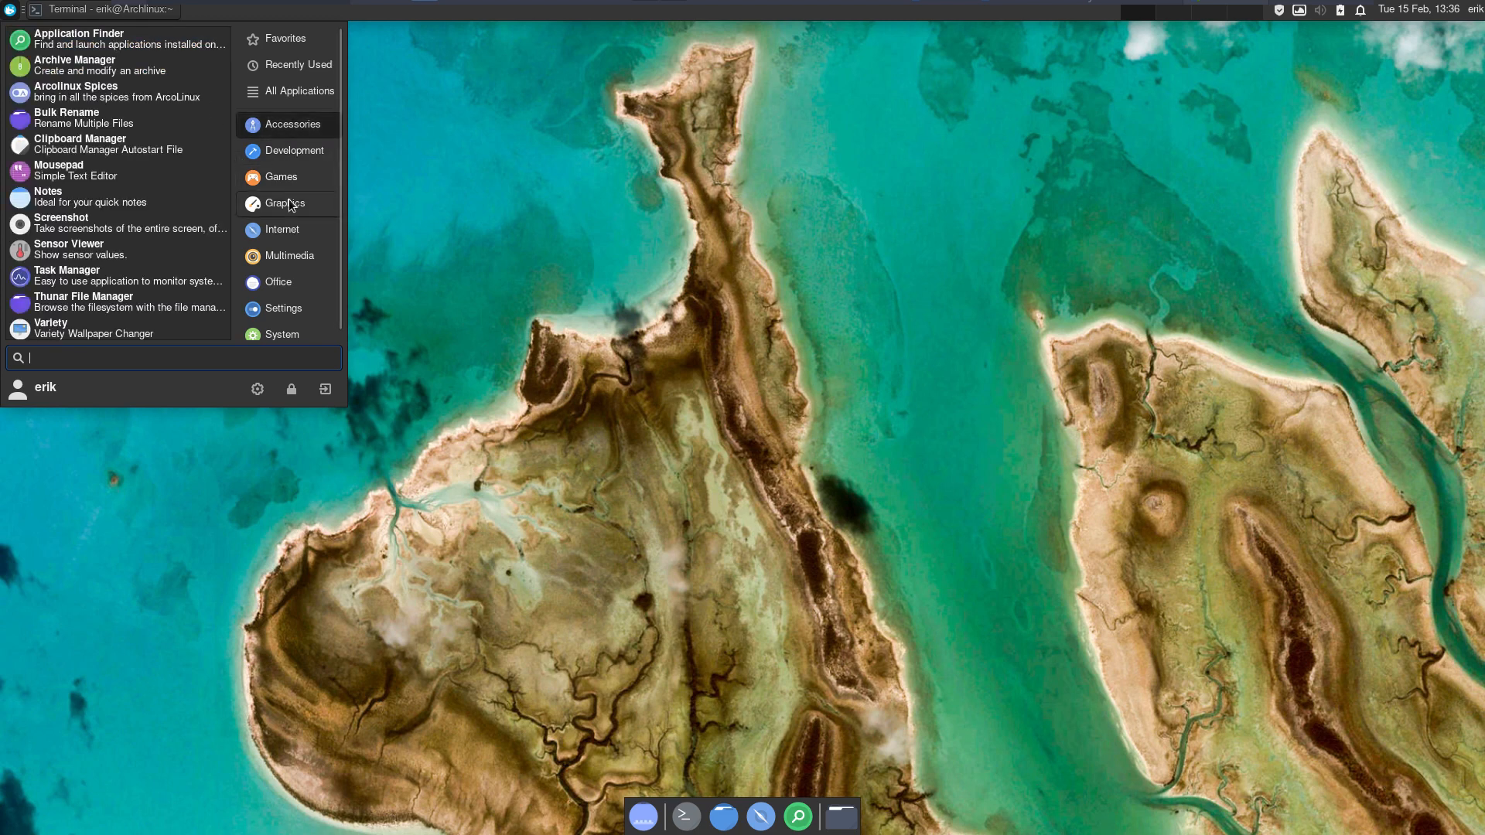
click(290, 203)
click(278, 283)
click(283, 308)
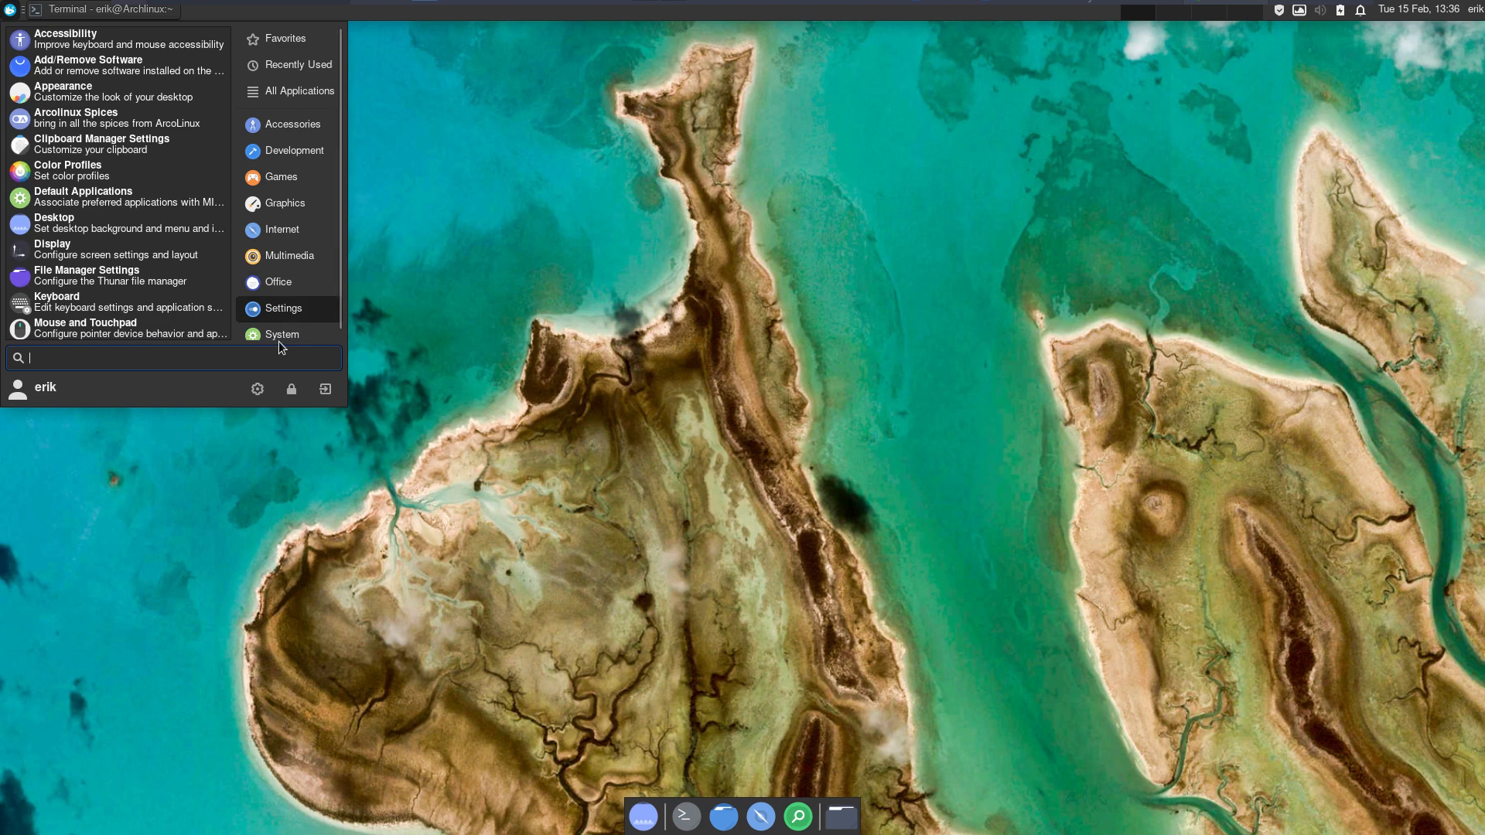
click(279, 341)
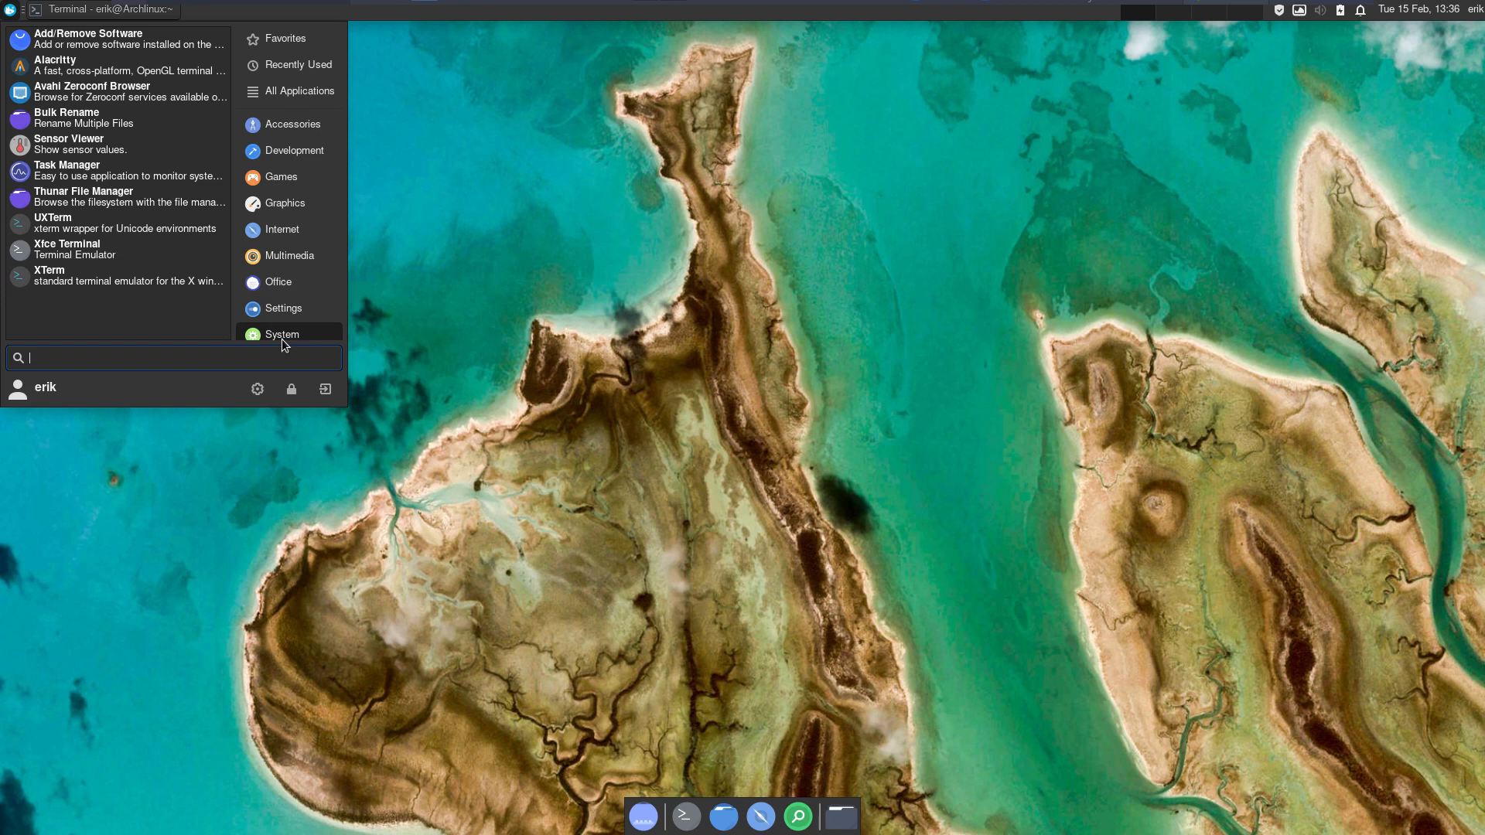
Close the applications menu and advance the Variety wallpaper to the next image three times.
click(1009, 127)
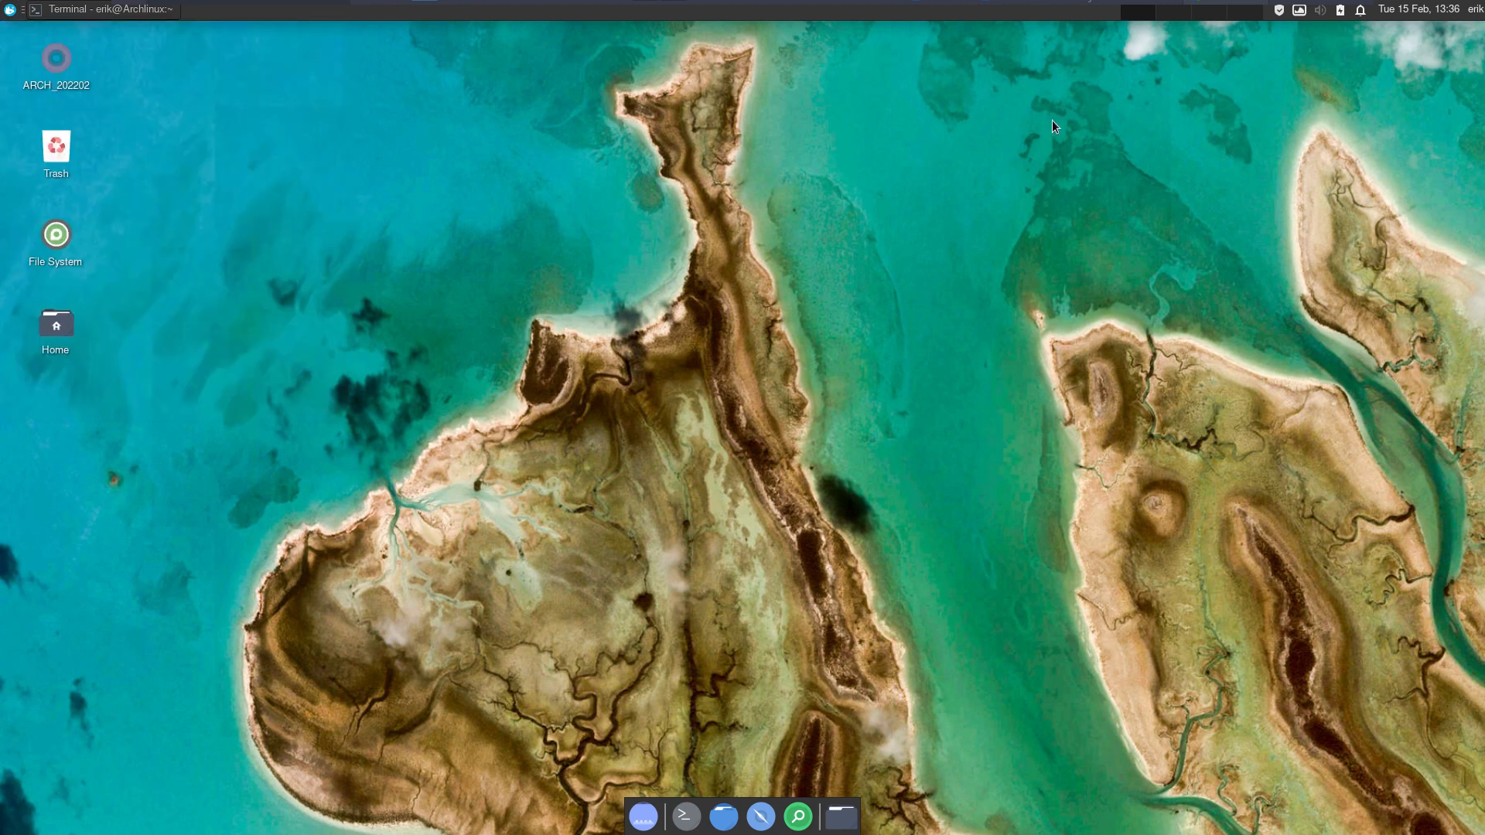
click(1300, 10)
click(1325, 32)
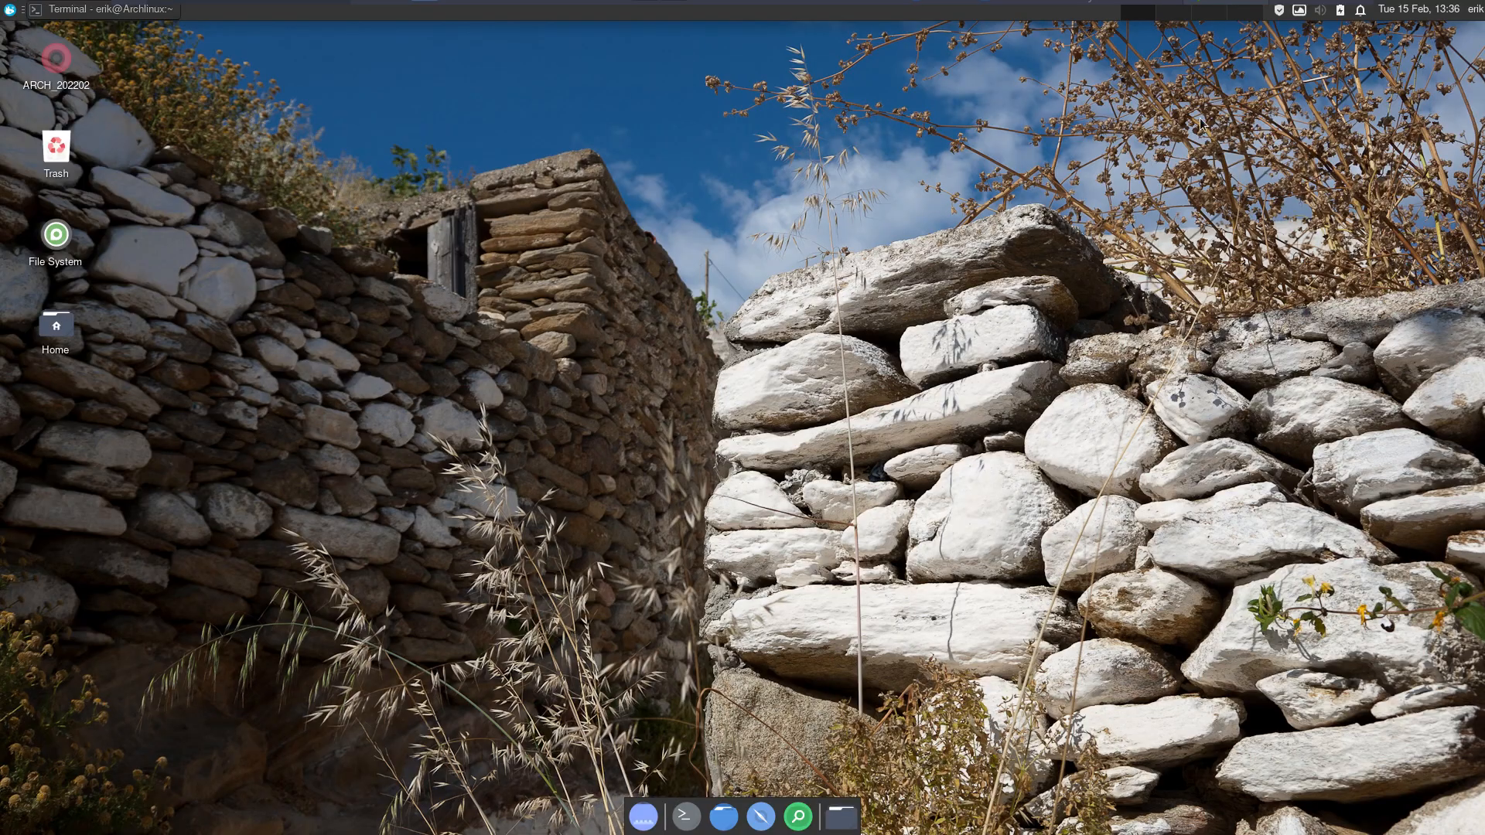
click(1300, 10)
click(1328, 36)
click(1300, 11)
click(1308, 37)
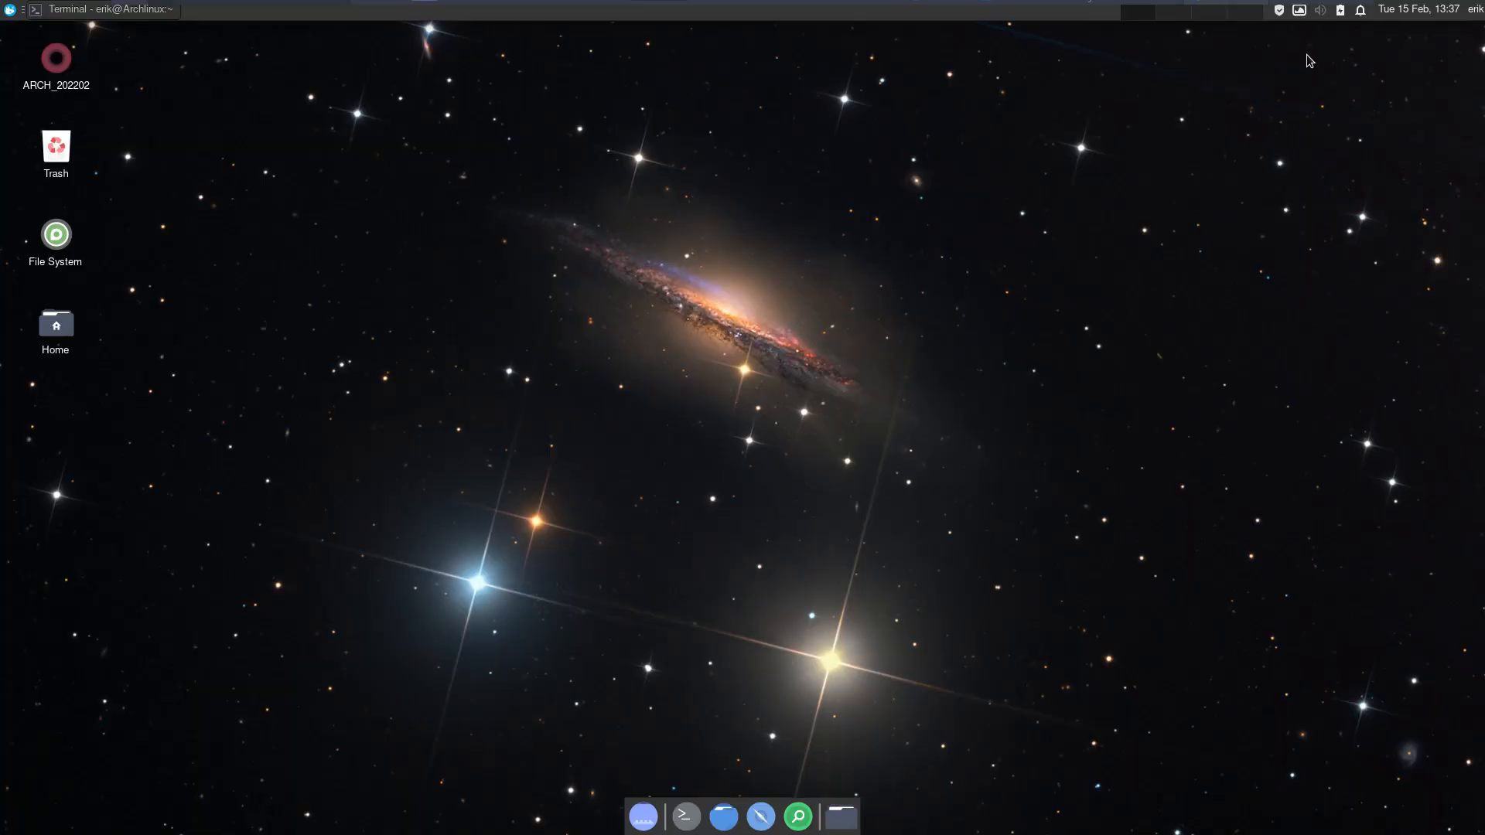
Add a Wallhaven.cc image source with the keyword abstract in the Variety preferences.
click(1301, 11)
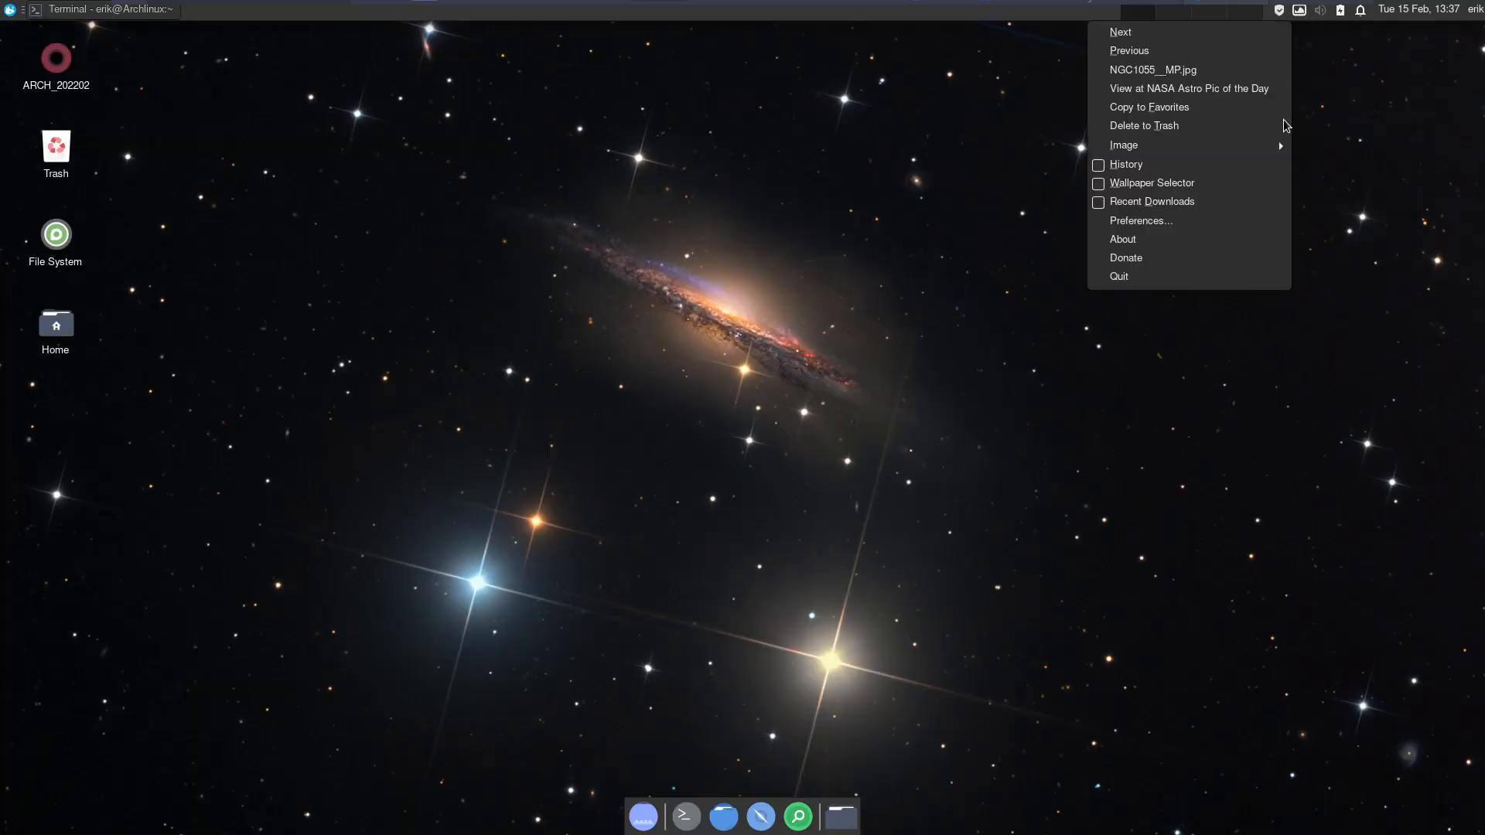
click(1164, 221)
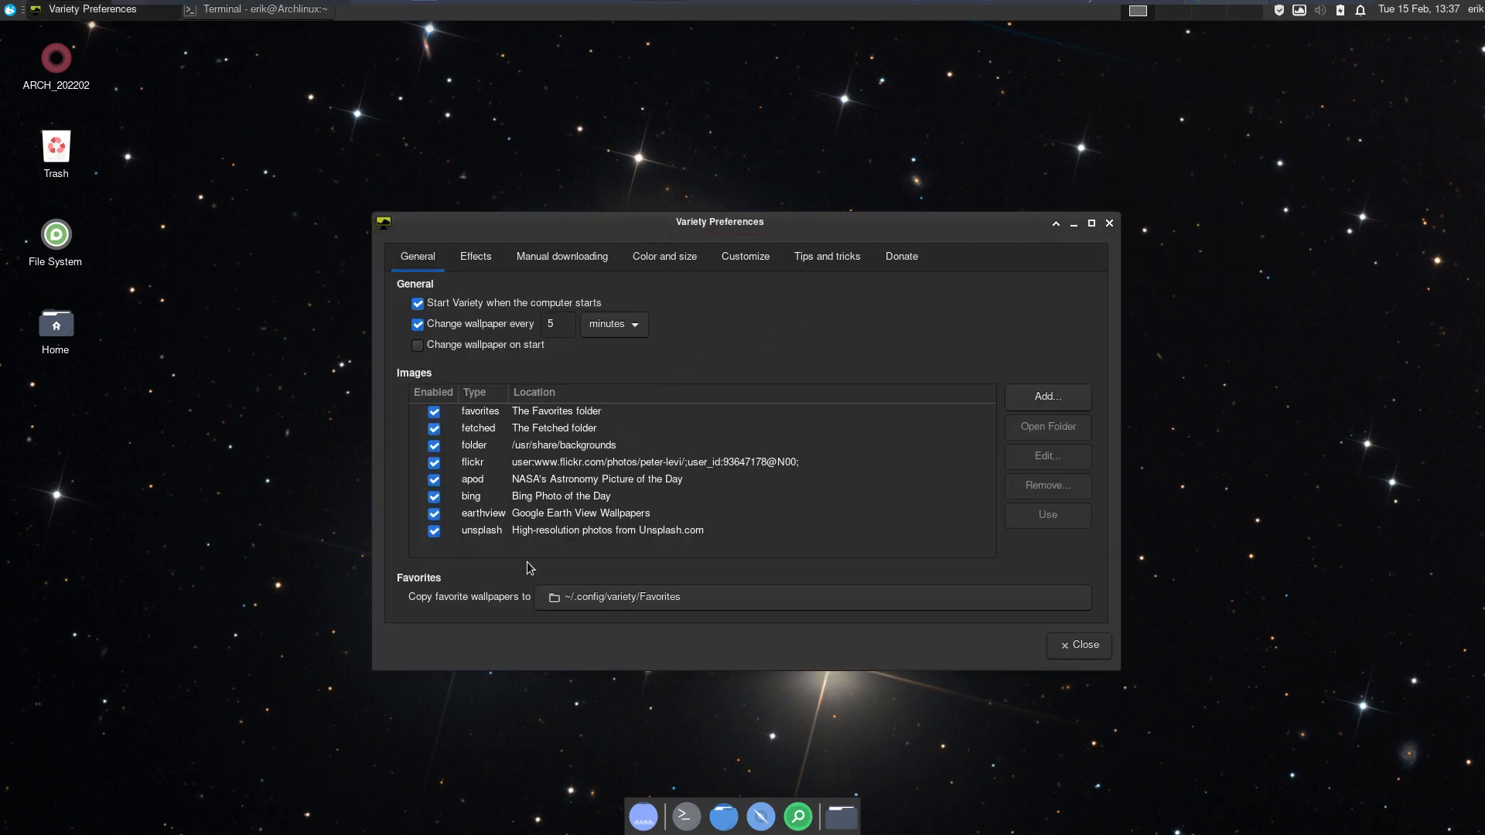
click(1055, 399)
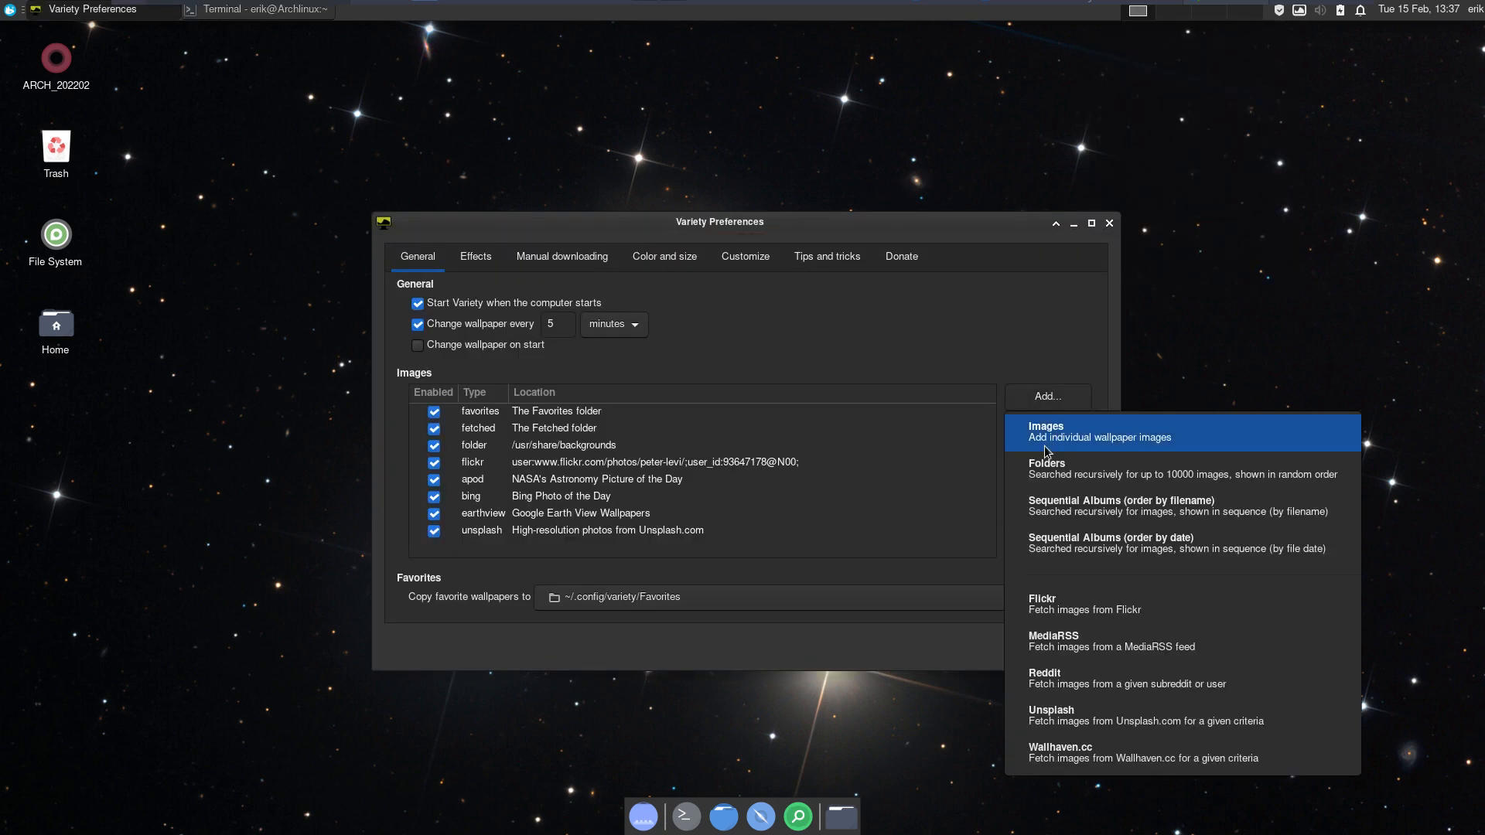
click(1114, 752)
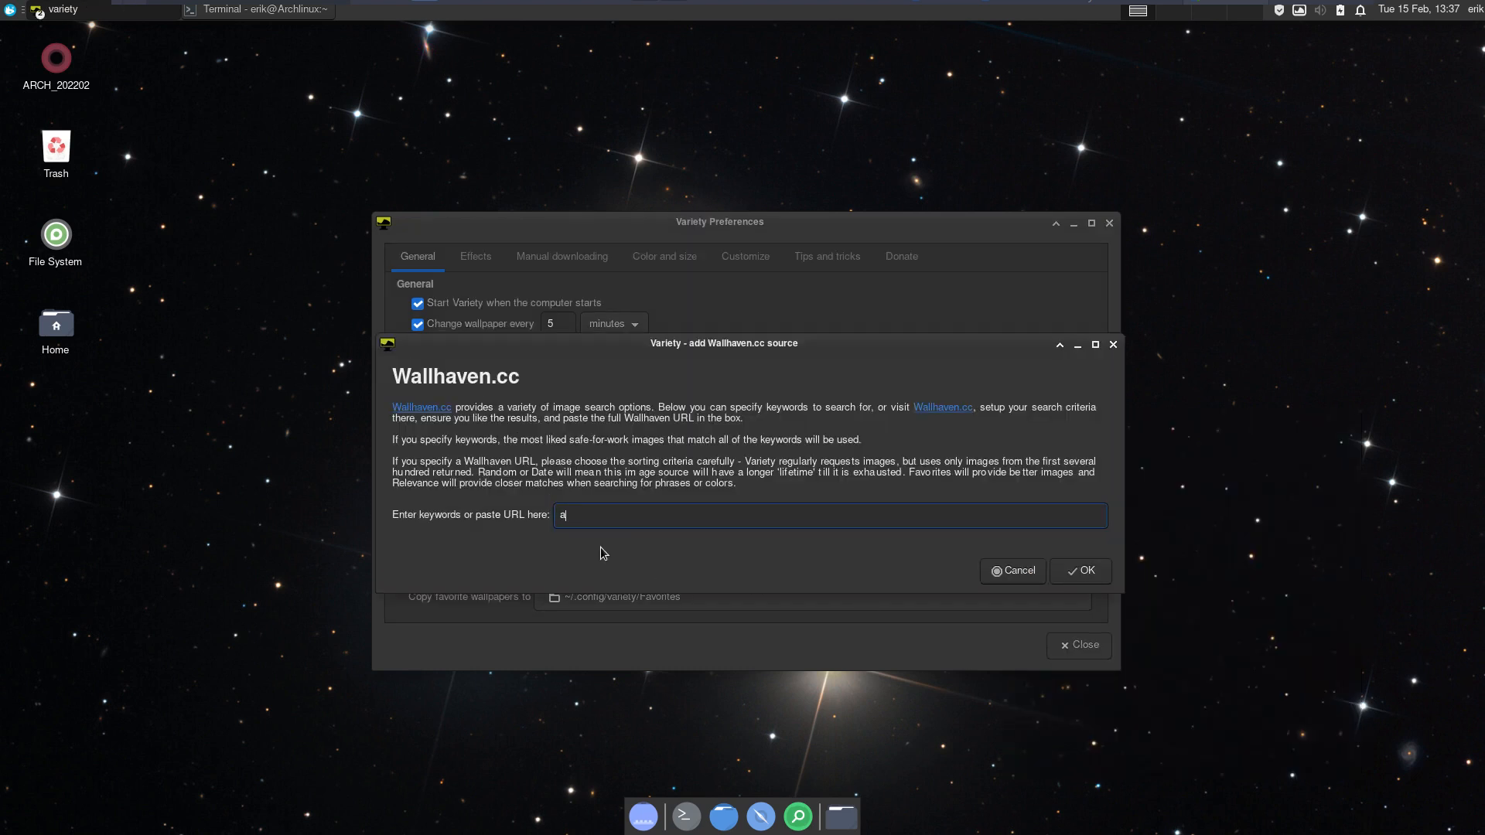
text(abstract)
click(1064, 576)
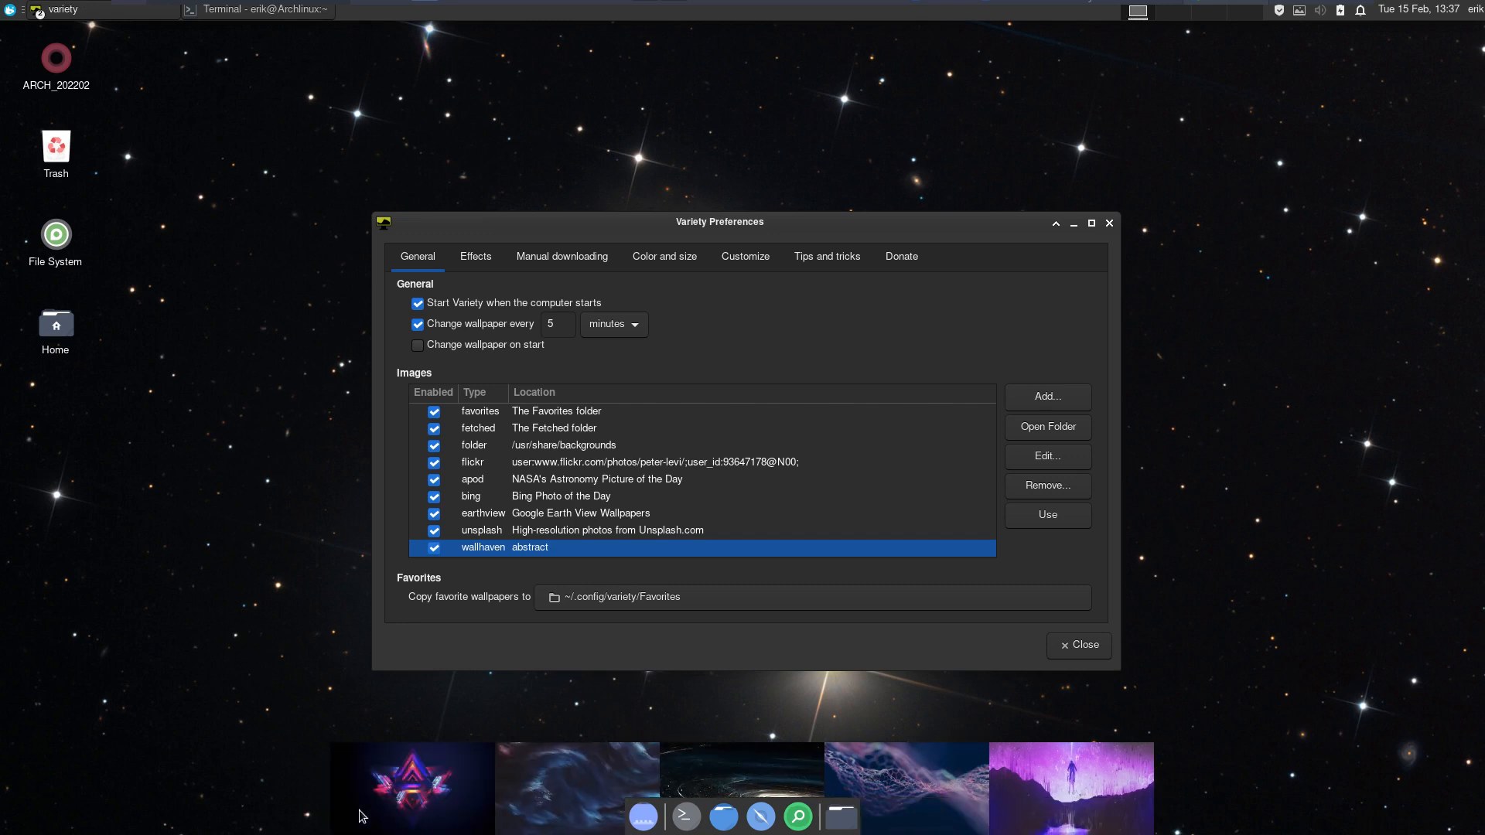
Preview the coloured triangle wallpaper from the abstract thumbnails, then apply the dark blue one with yellow ring segments.
click(395, 802)
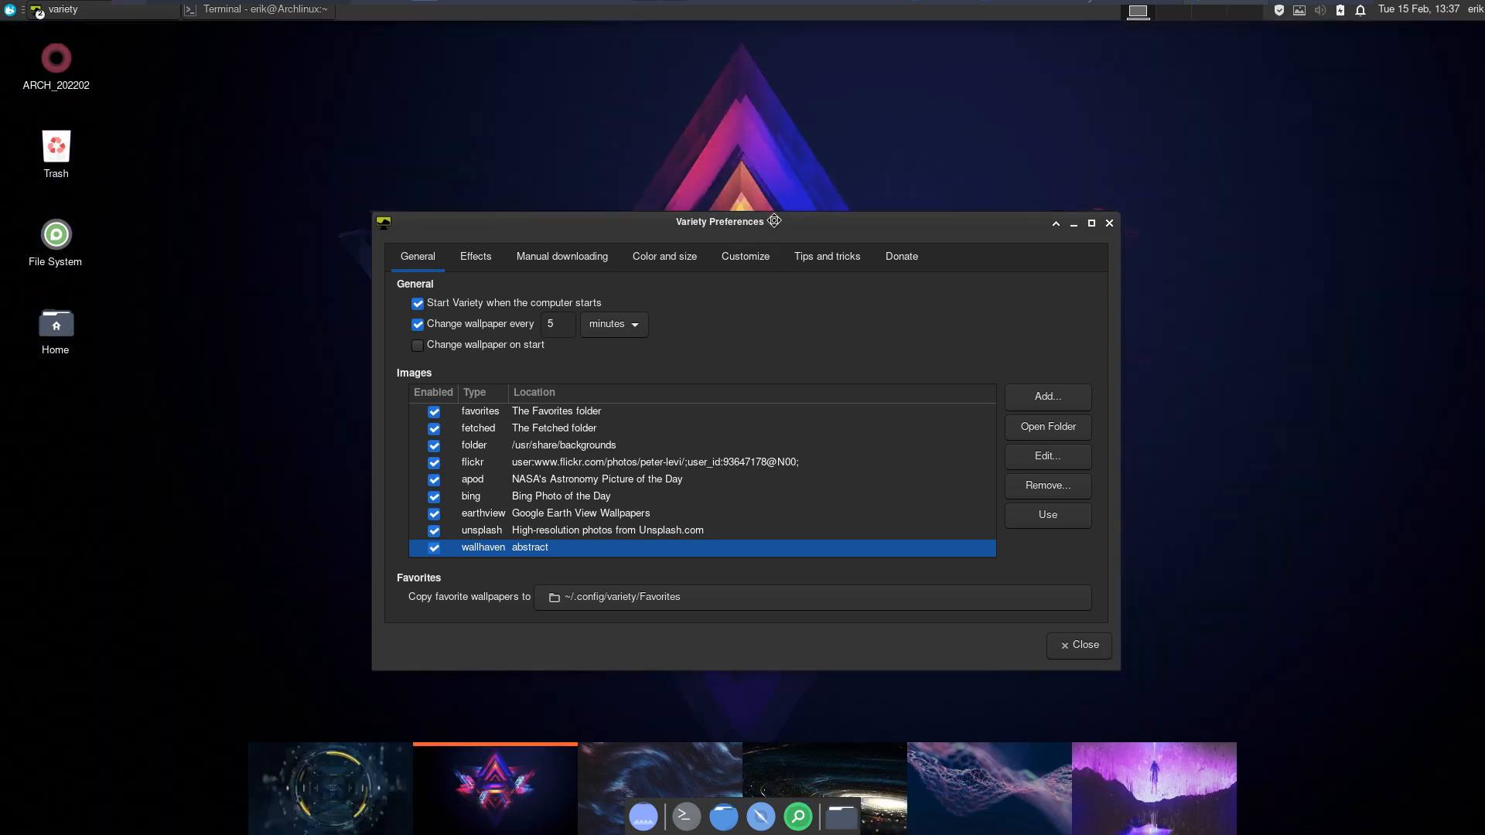
drag(764, 217, 390, 756)
drag(559, 763, 1058, 261)
click(595, 792)
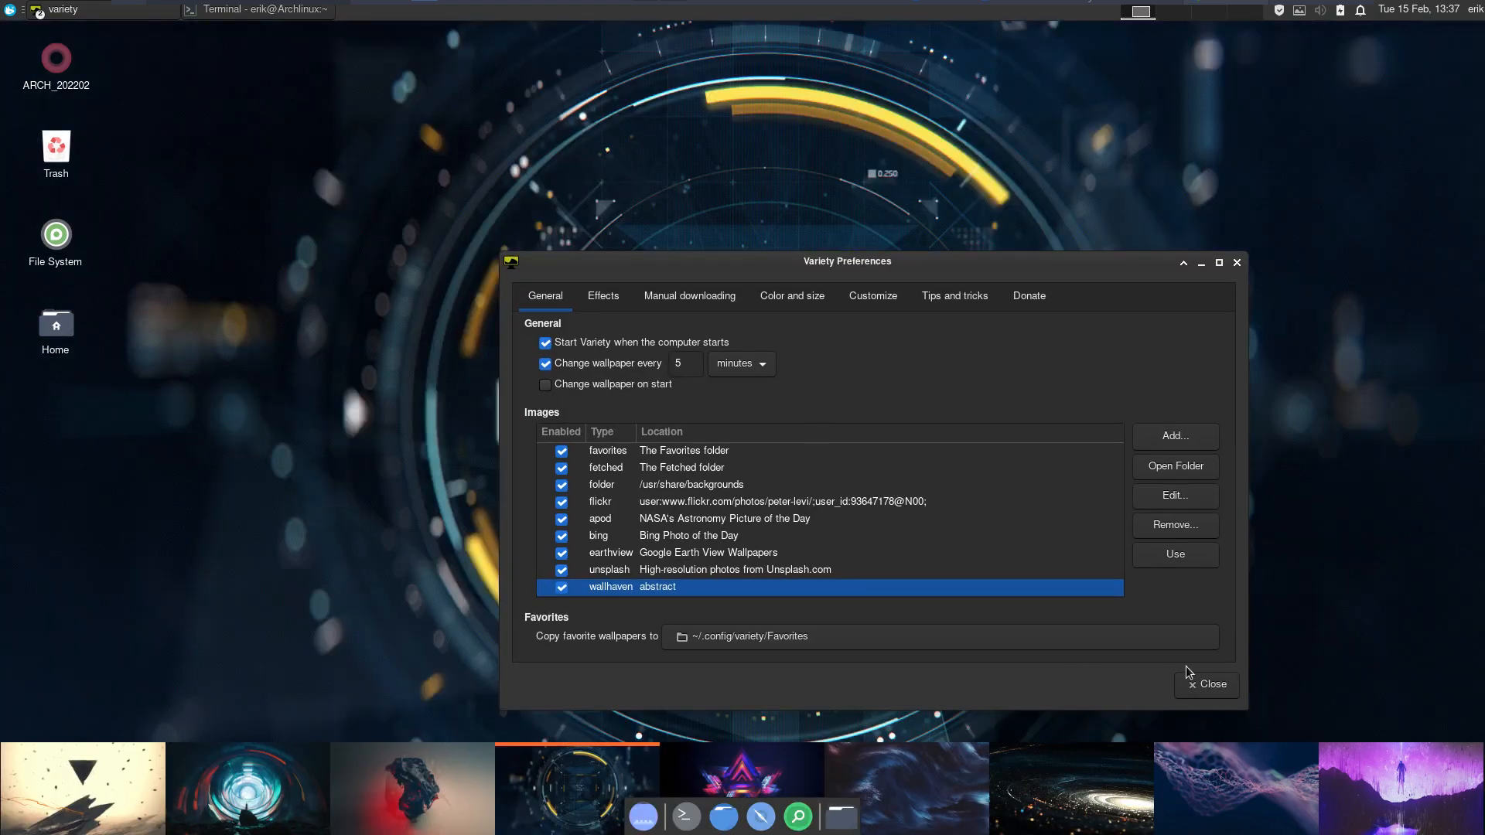
Move the Variety Preferences window off the wallpaper, close it, and dismiss the wallpaper thumbnail strip.
drag(901, 263, 1250, 65)
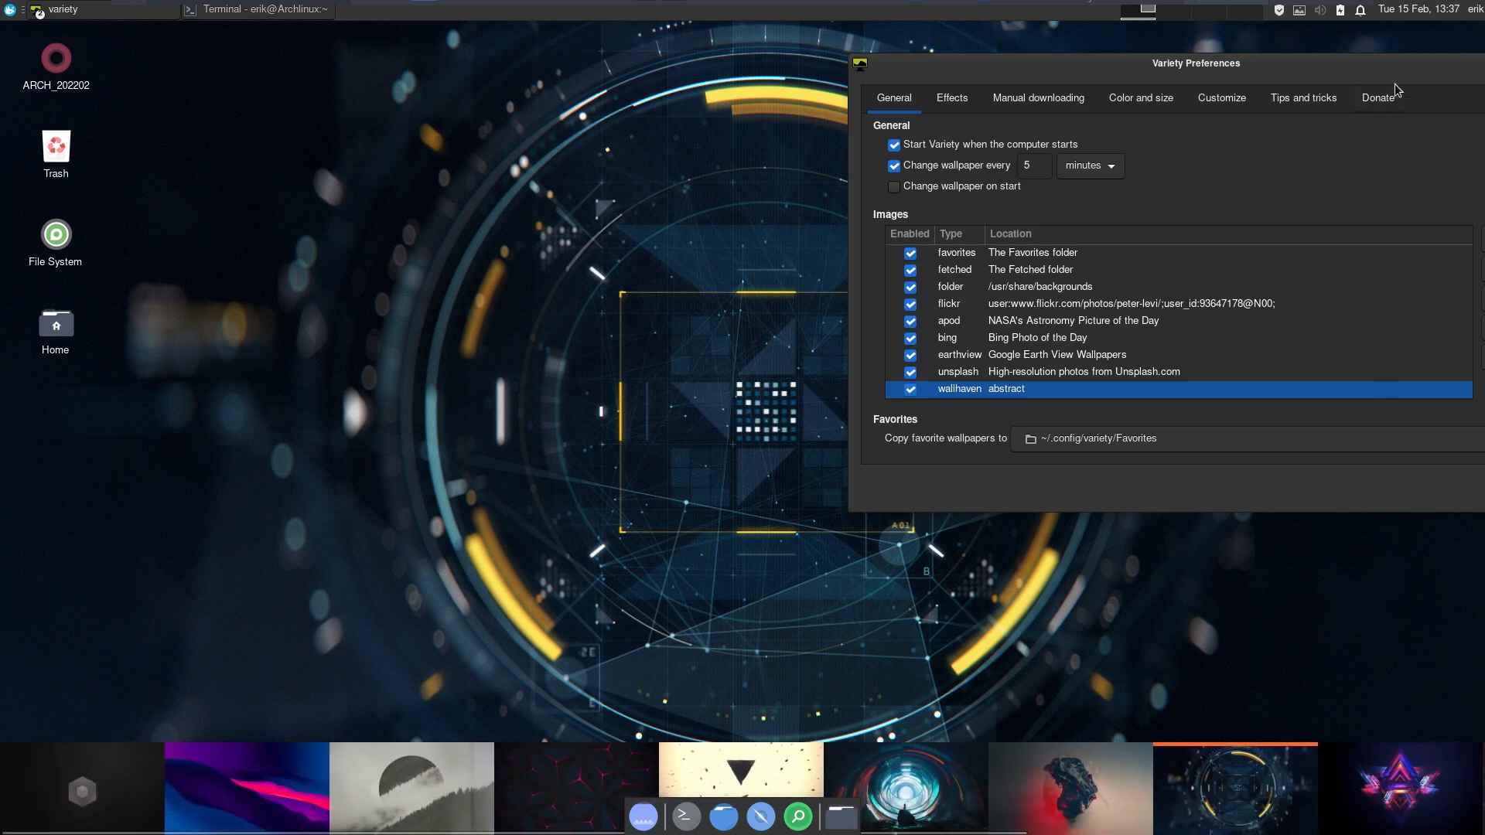
click(1386, 486)
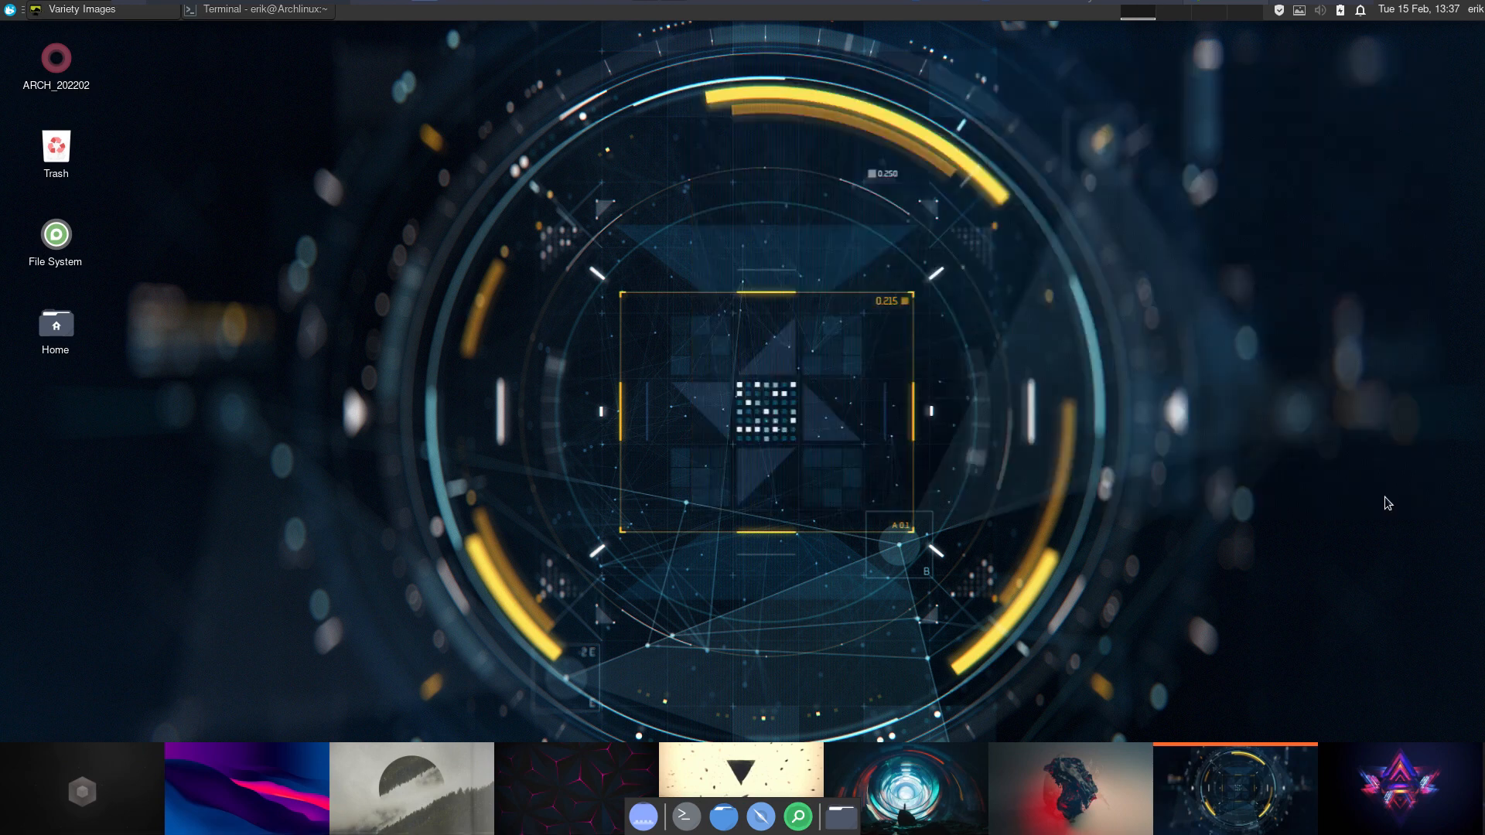
right_click(1237, 812)
click(1284, 793)
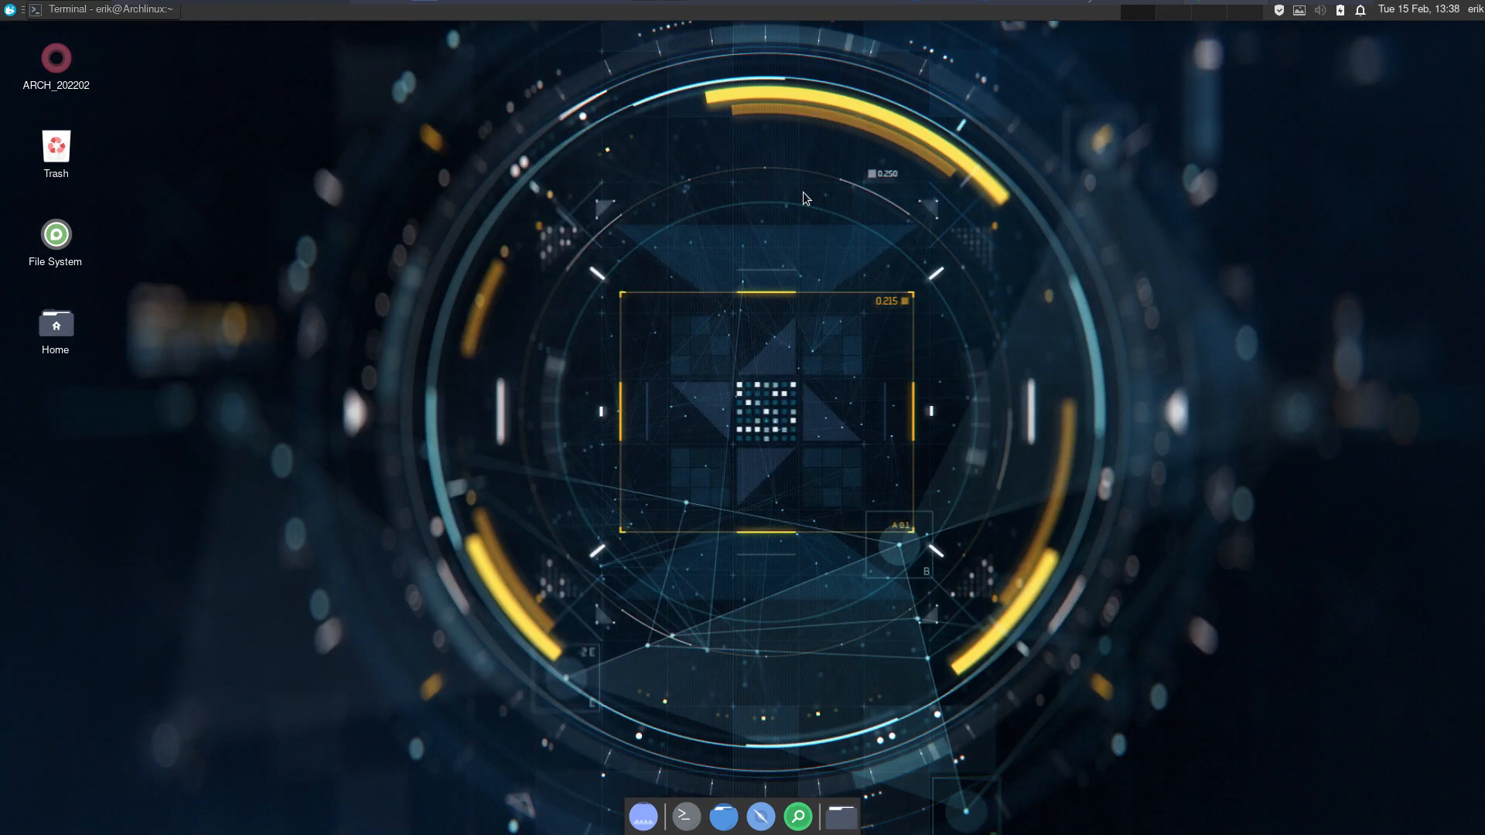
Open a new terminal, move its window to the middle of the desktop and run neofetch to show the system information.
text(noe)
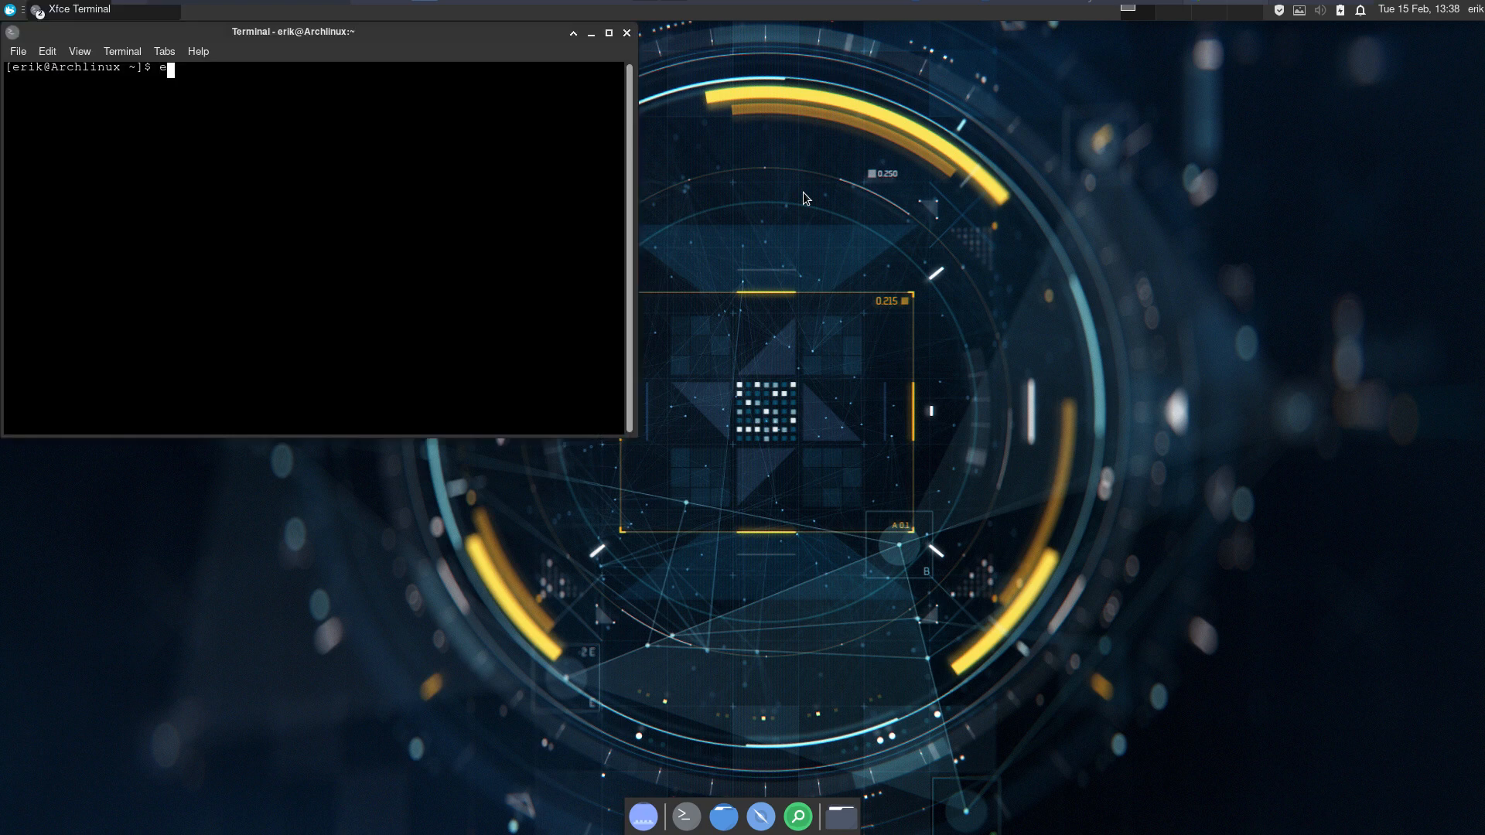
key(BackSpace)
key(BackSpace)
text(eofetch)
drag(415, 39, 864, 187)
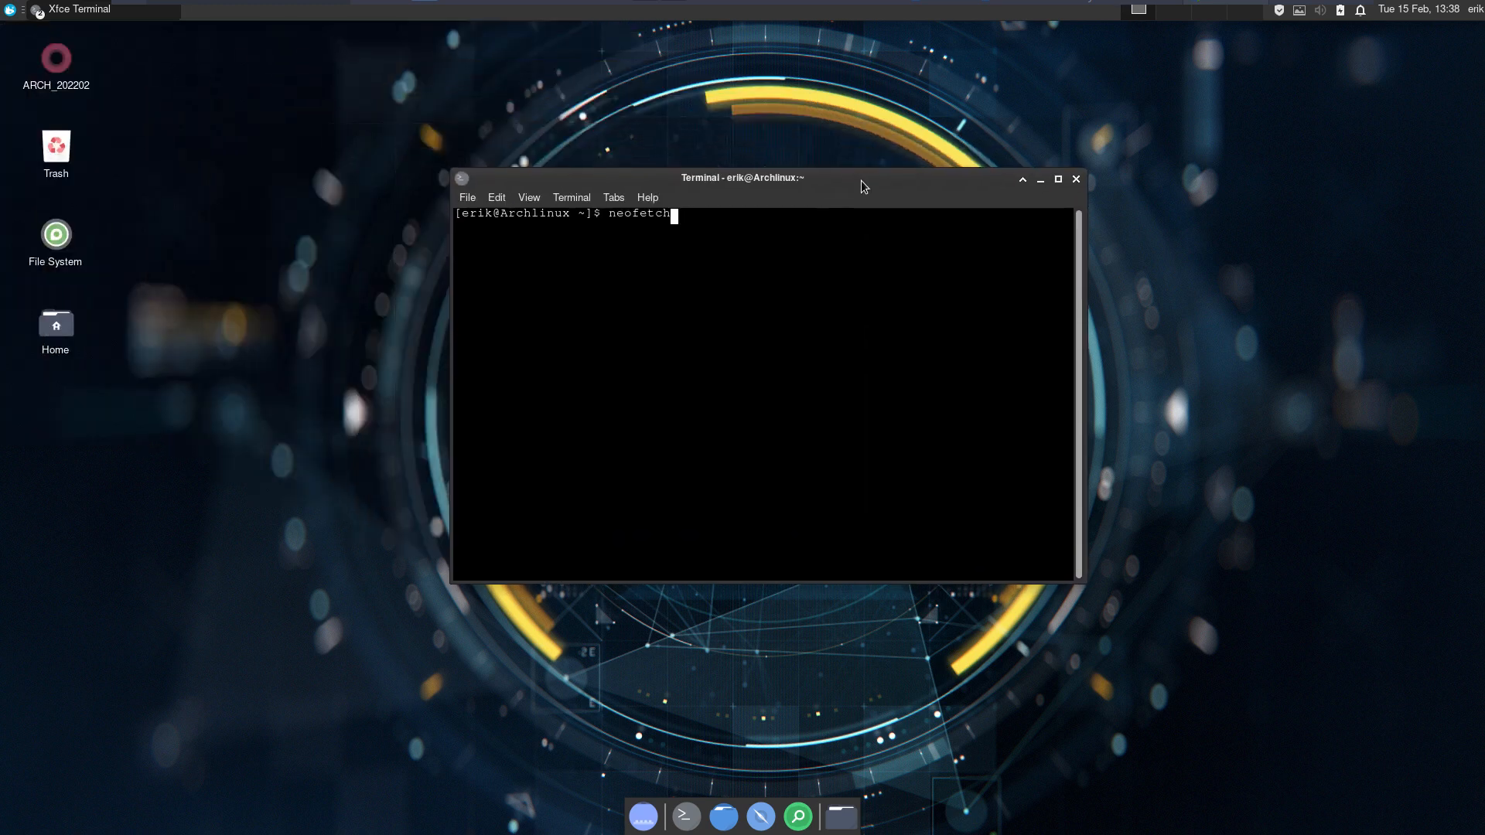
key(Return)
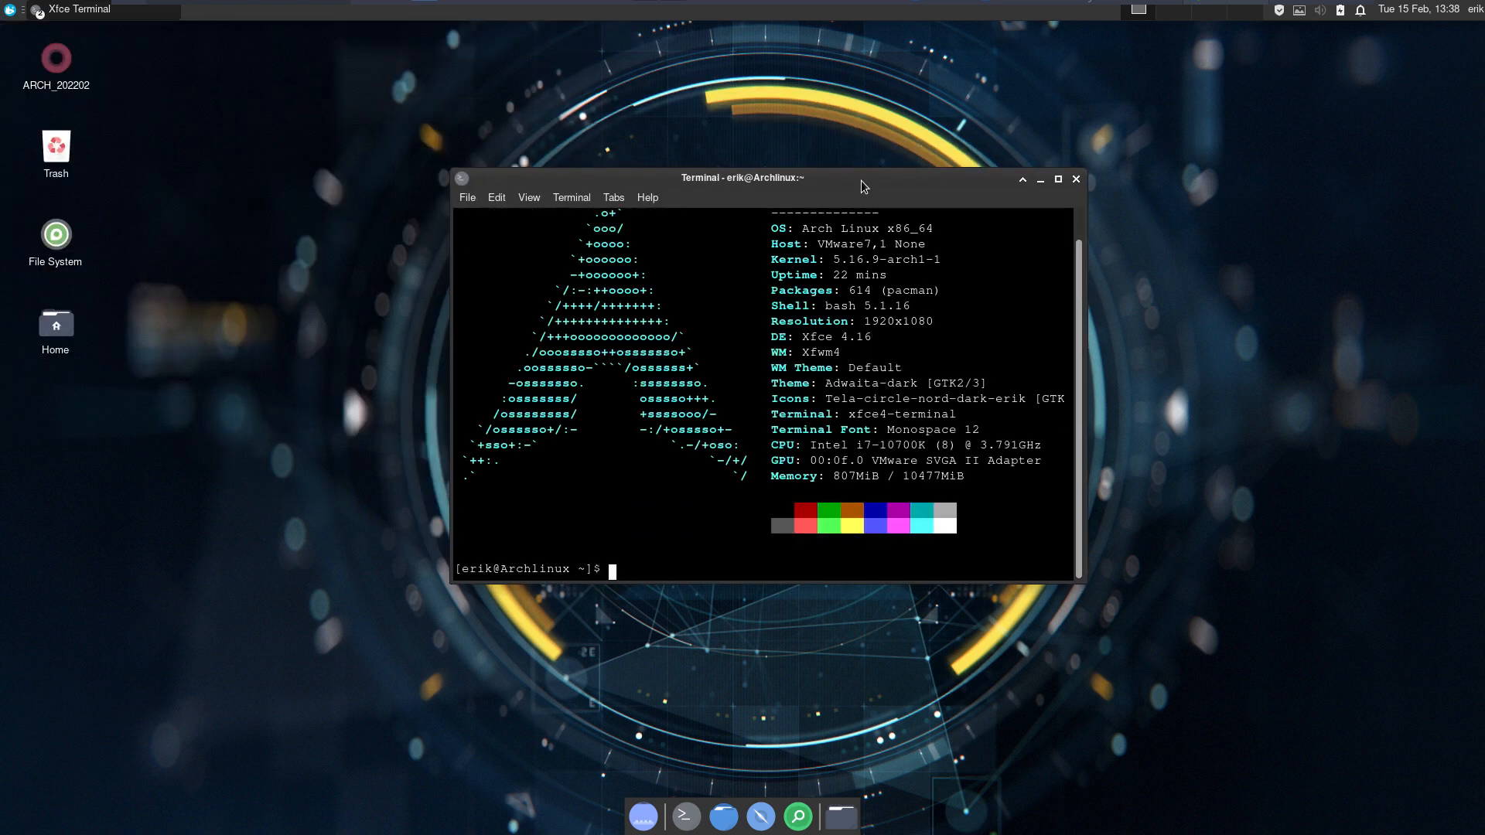